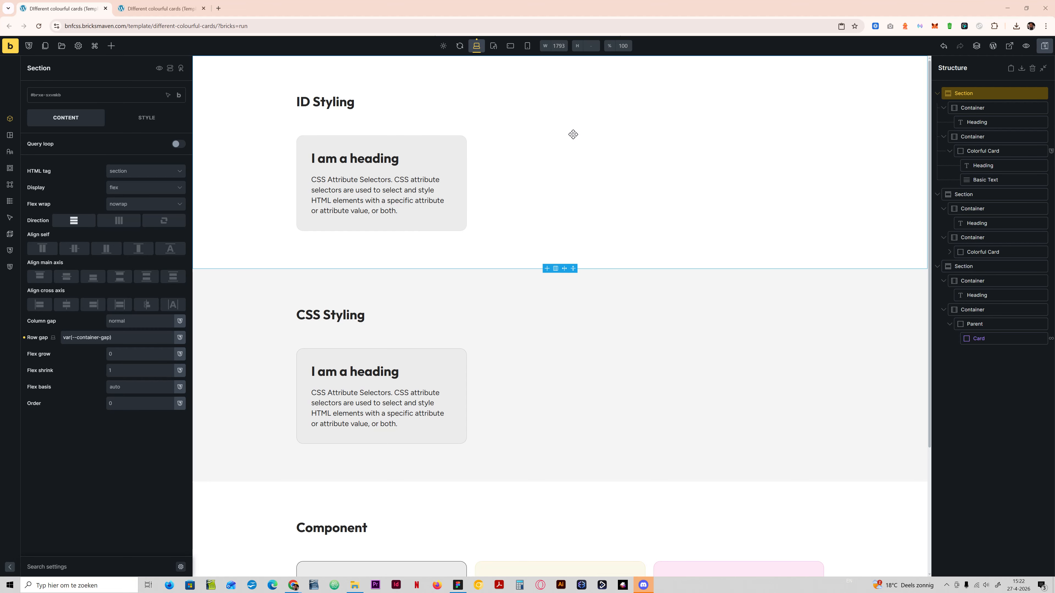
# Look over the template's ID Styling, CSS Styling and Component sections and their cards.
pyautogui.scroll(-4, 560, 158)
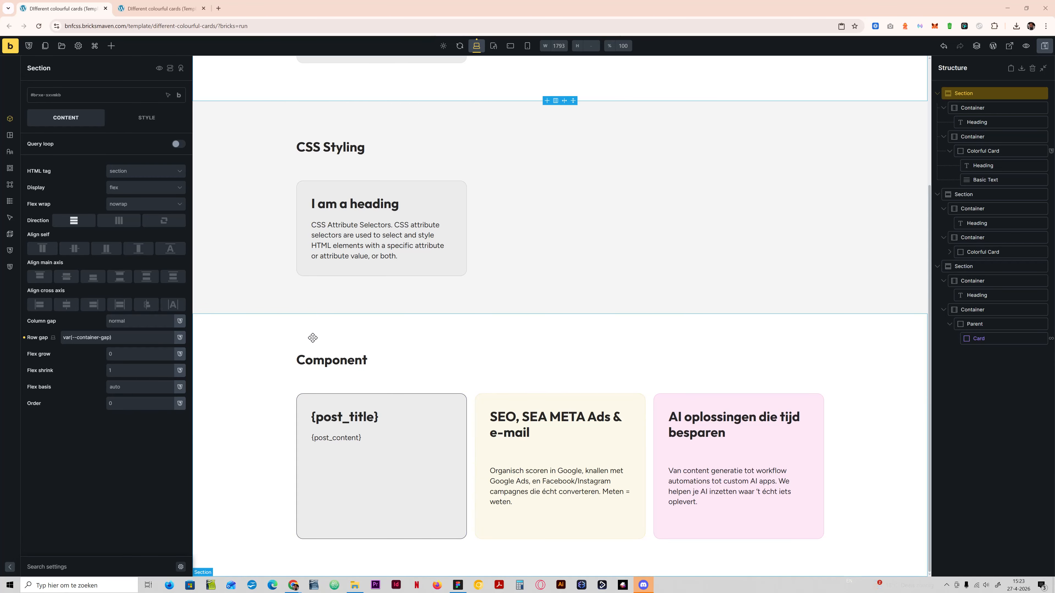
pyautogui.scroll(4, 441, 345)
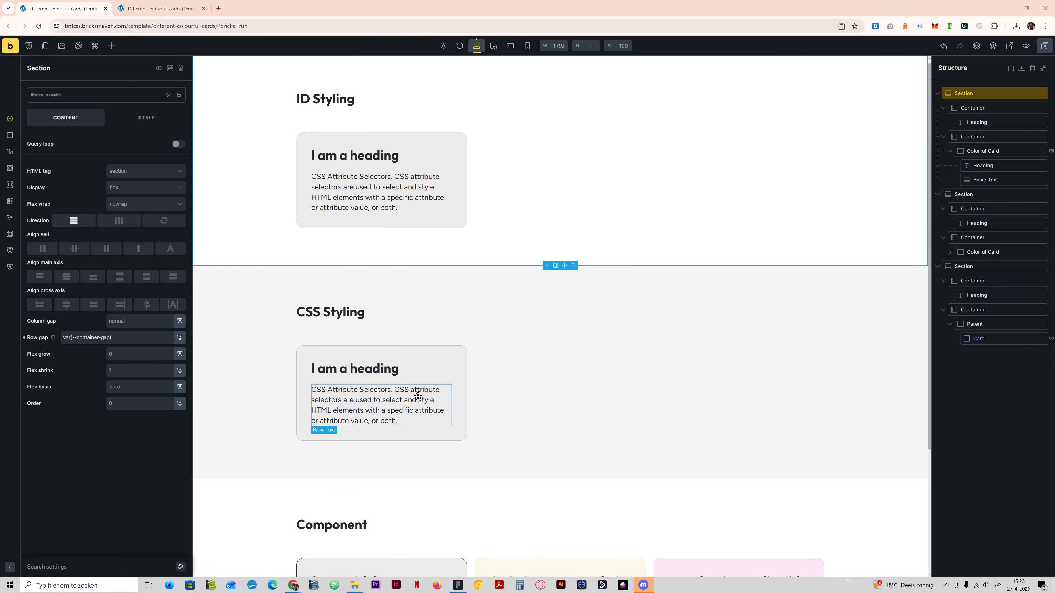
pyautogui.scroll(-4, 365, 461)
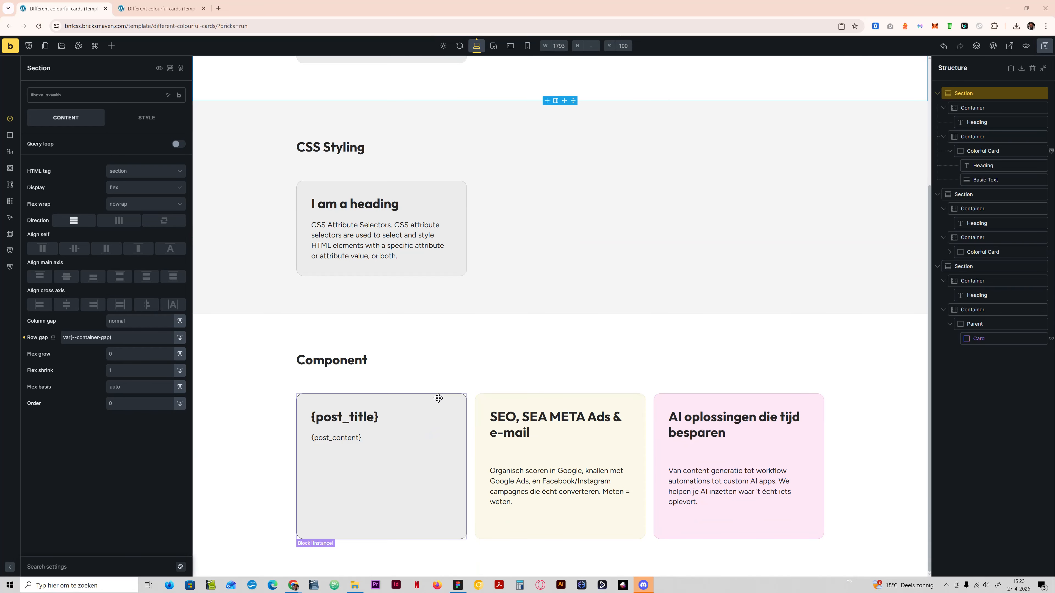
pyautogui.scroll(4, 439, 397)
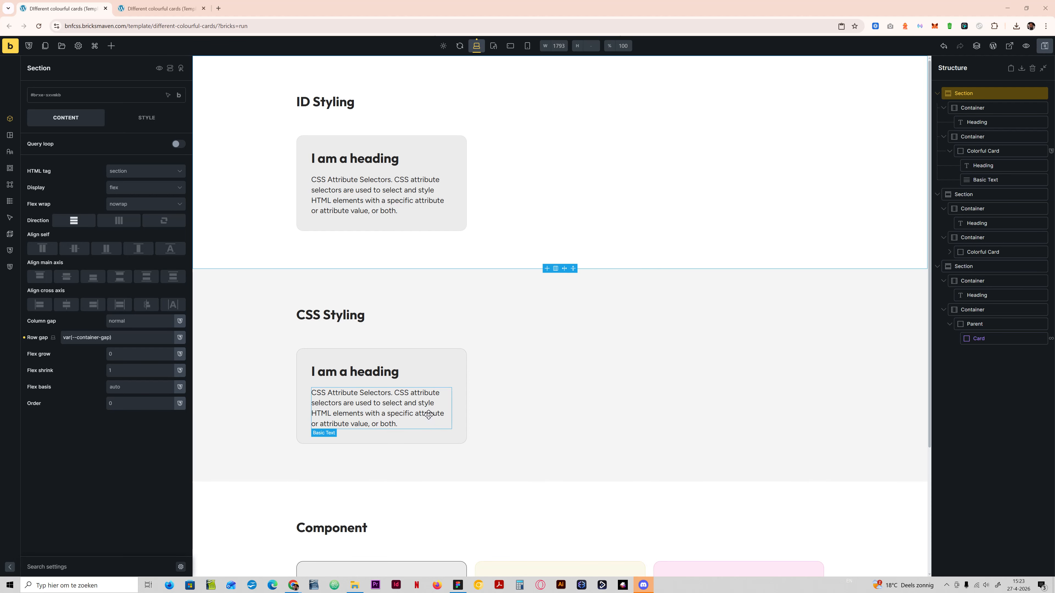
pyautogui.scroll(-3, 447, 395)
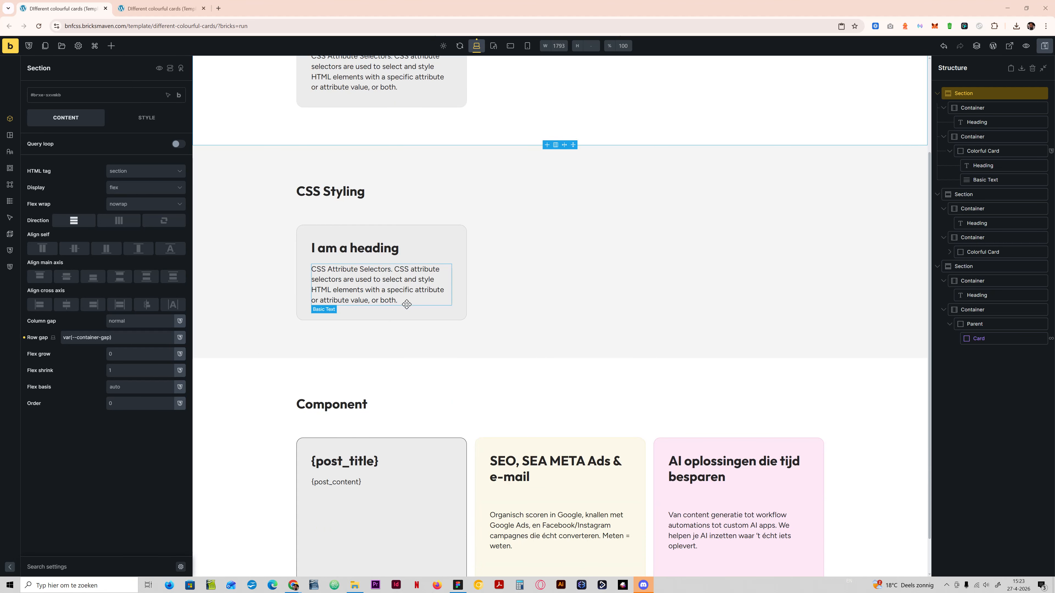
pyautogui.scroll(3, 378, 291)
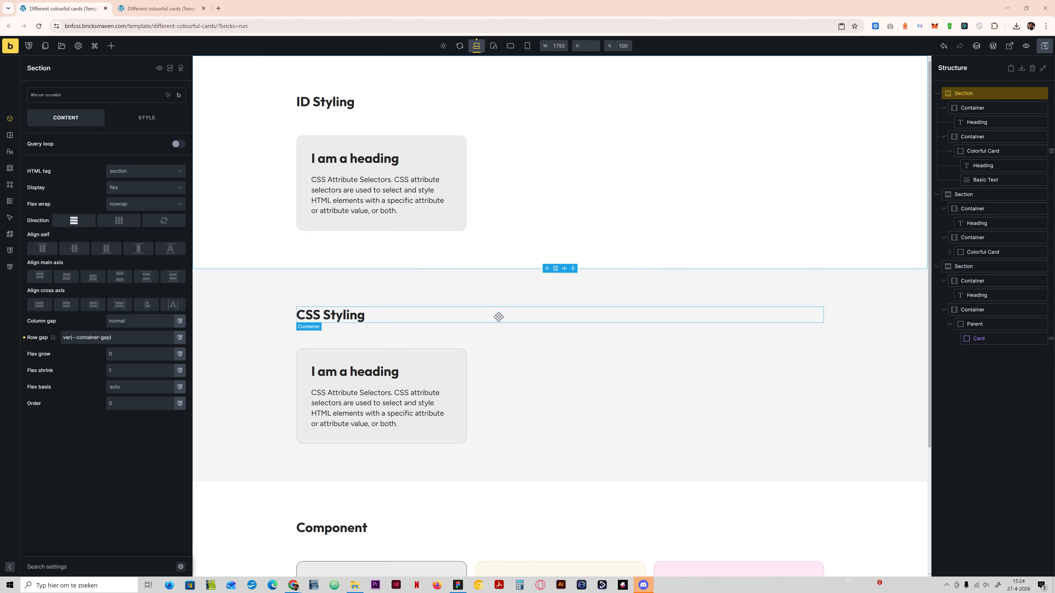
pyautogui.scroll(-4, 499, 317)
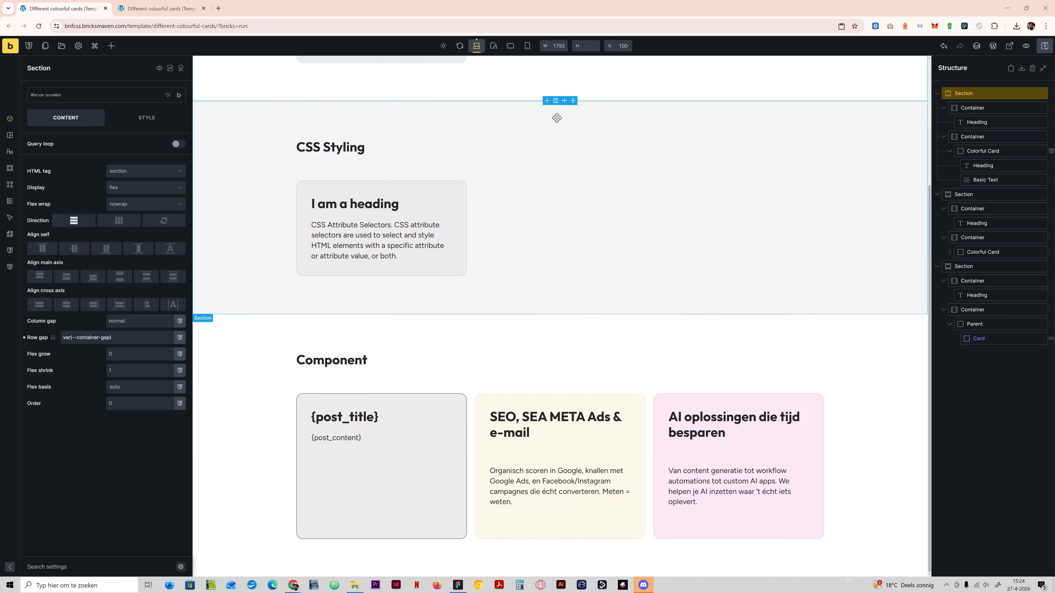
# Save the template and view the Component cards in its front-end preview.
pyautogui.hotkey('ctrl', 's')
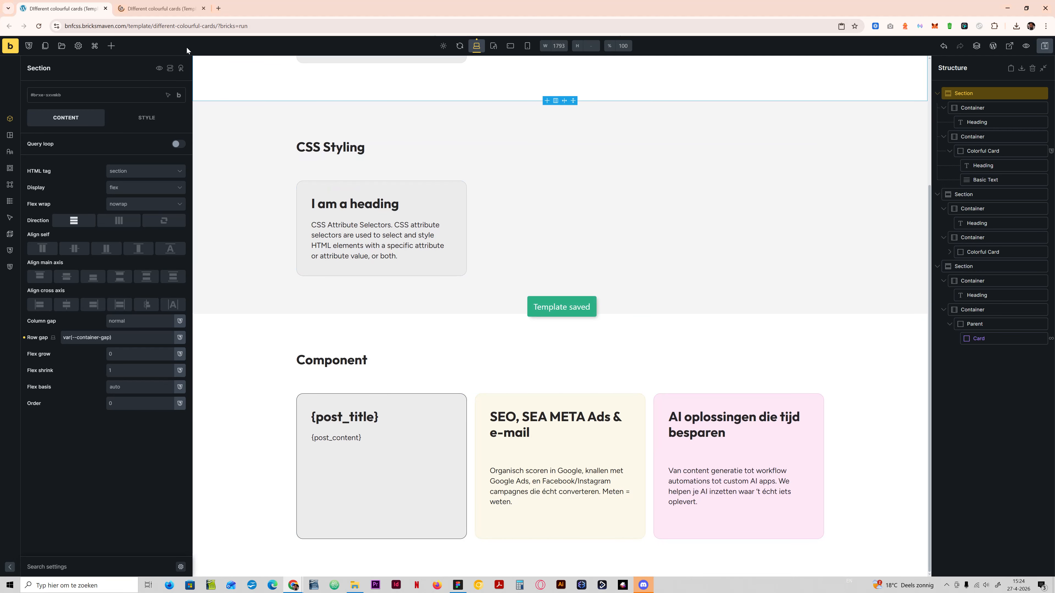
pyautogui.click(160, 9)
pyautogui.scroll(-4, 478, 322)
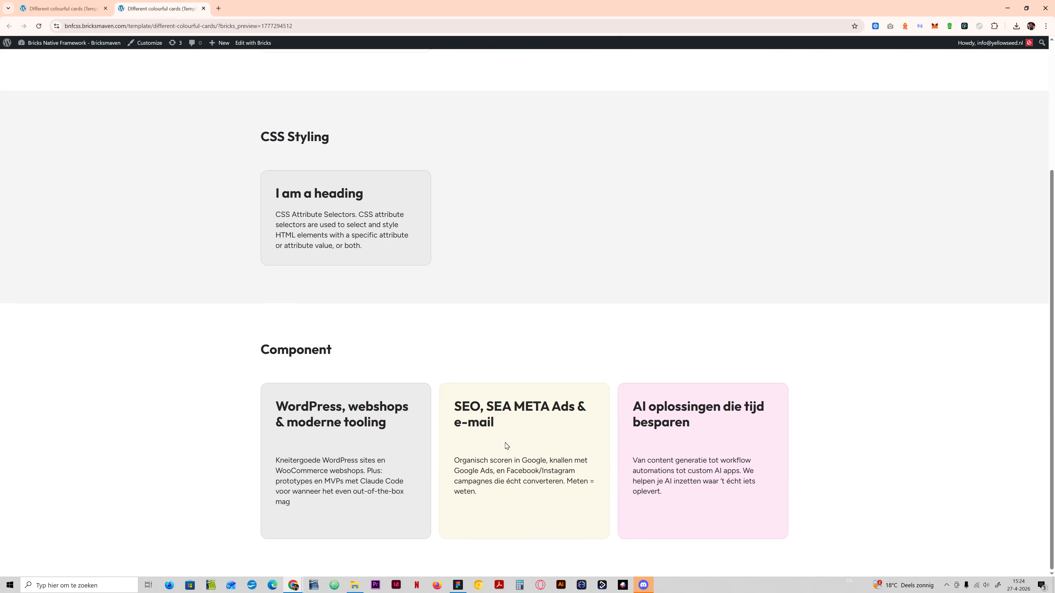
# Open the site dashboard in a new tab and edit the "WordPress, webshops & moderne tooling" service.
pyautogui.rightClick(66, 54)
pyautogui.click(103, 52)
pyautogui.click(254, 8)
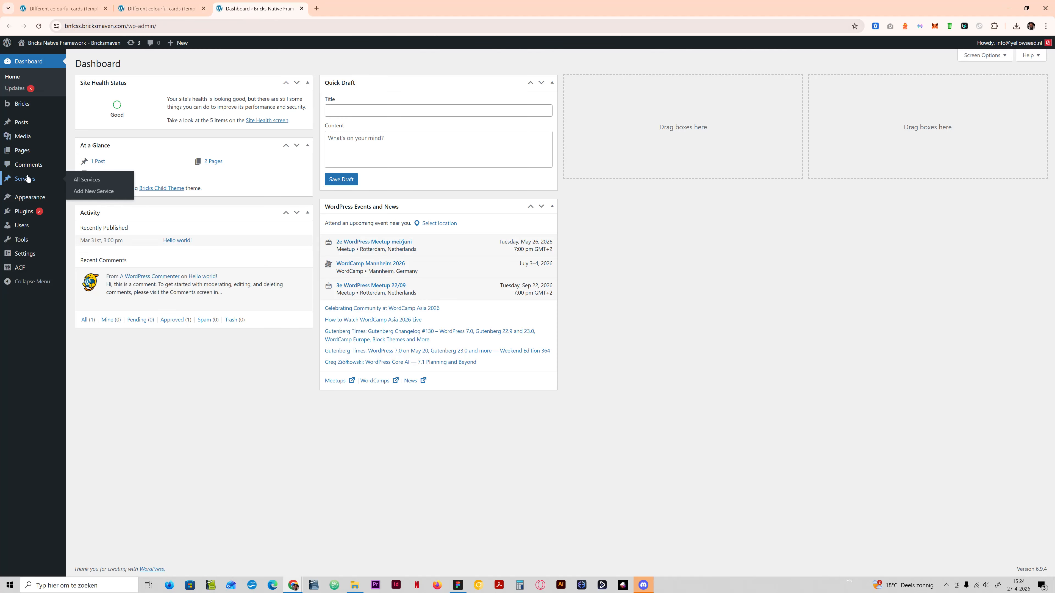
pyautogui.click(28, 178)
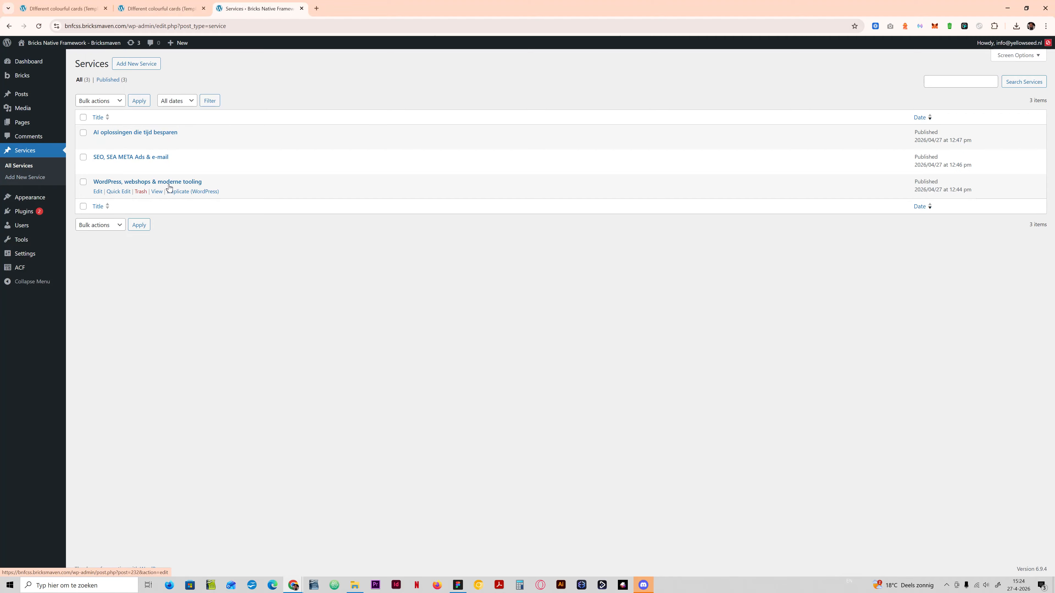
pyautogui.click(168, 182)
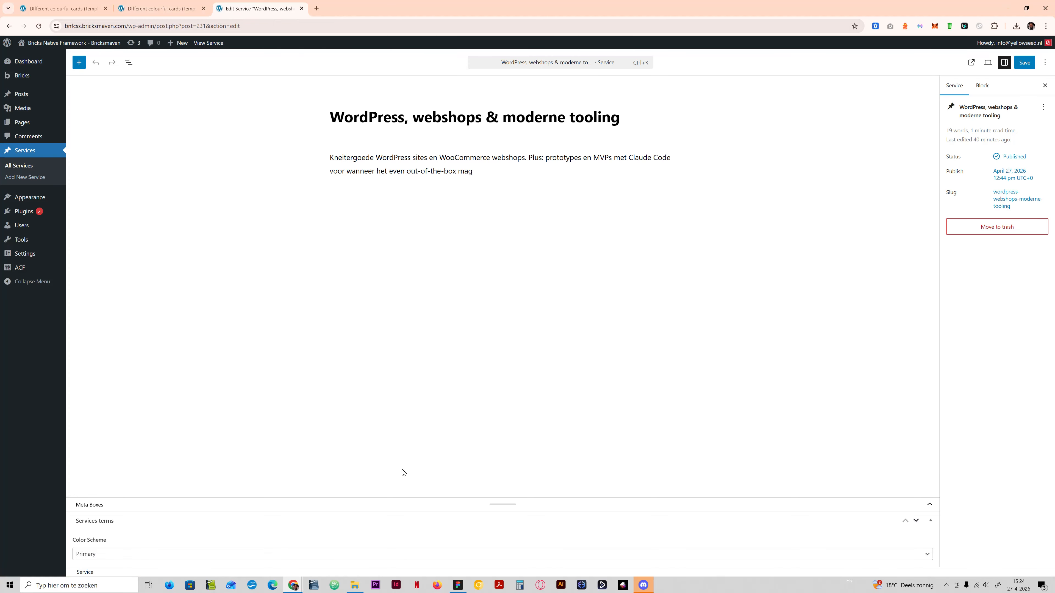
# Set the service's Color Scheme to Secondary, save it and refresh the front-end preview to check its card.
pyautogui.click(98, 554)
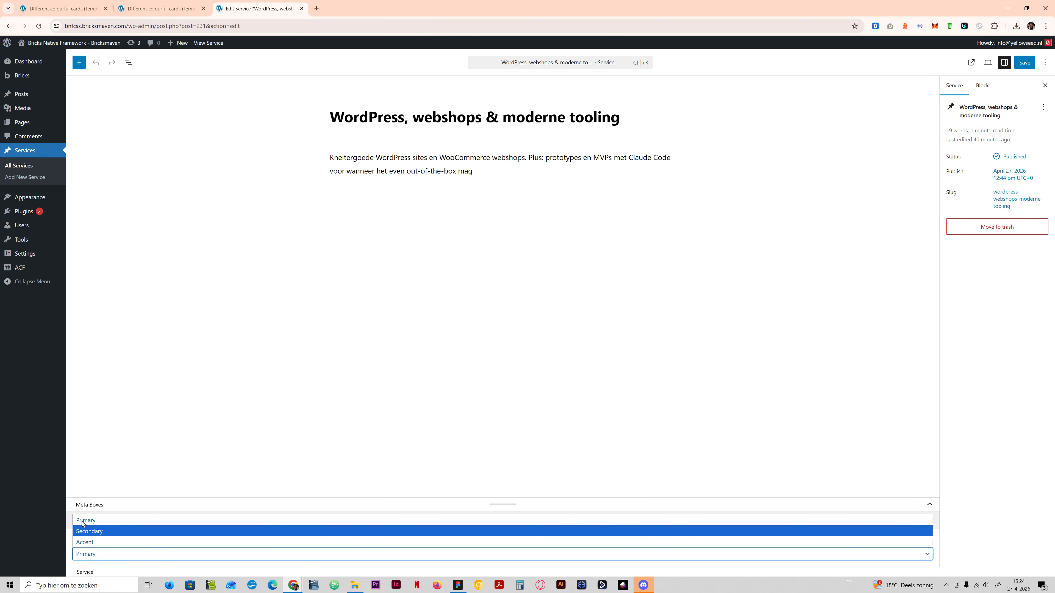
pyautogui.click(90, 532)
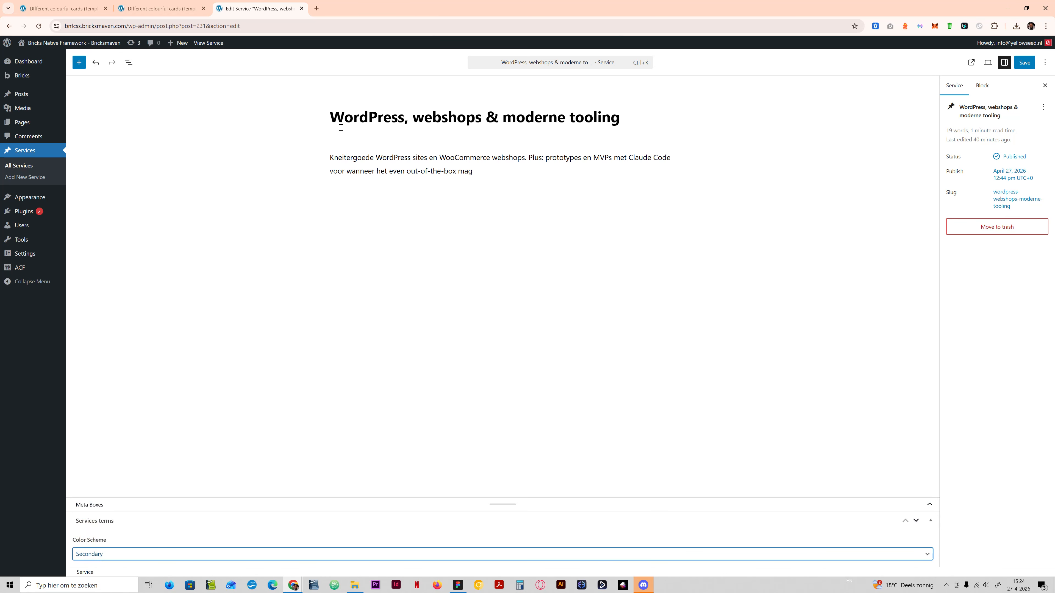
pyautogui.click(1025, 62)
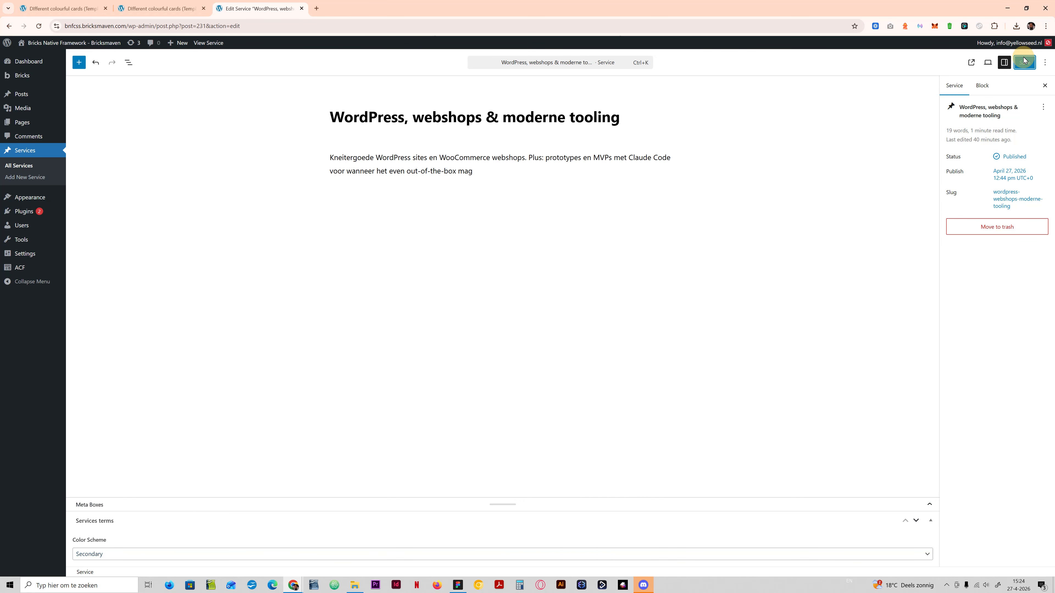
pyautogui.click(165, 5)
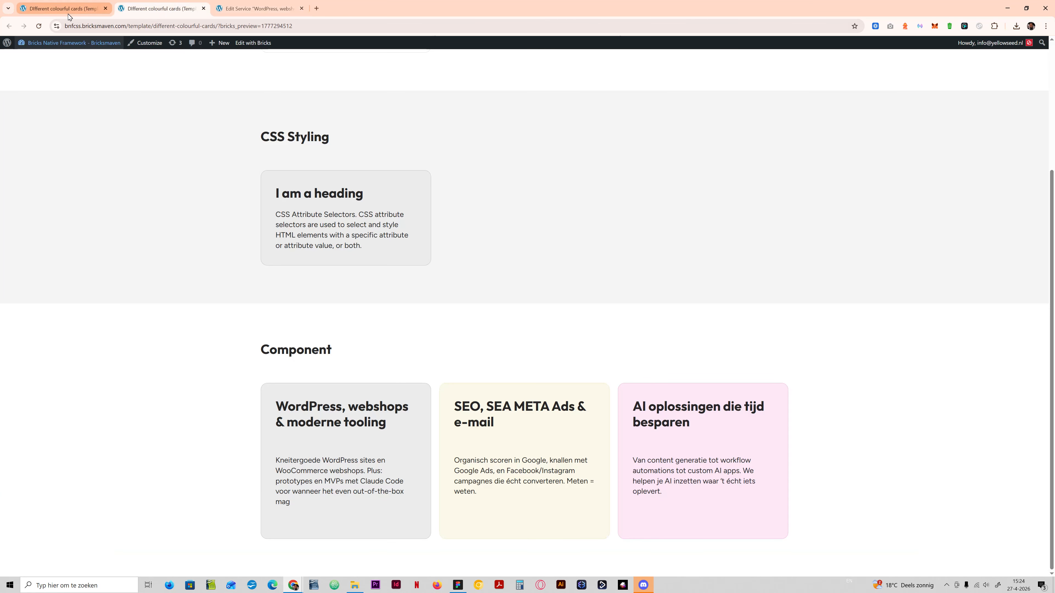
pyautogui.click(39, 25)
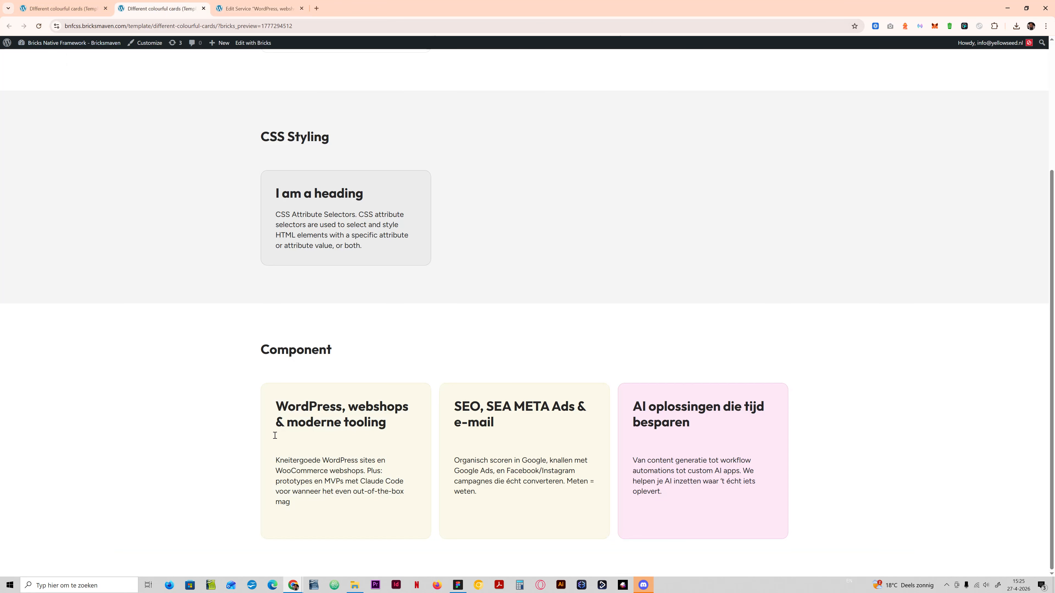
# Set the service's Color Scheme back to Primary, save it and refresh the front-end preview.
pyautogui.click(272, 3)
pyautogui.click(145, 557)
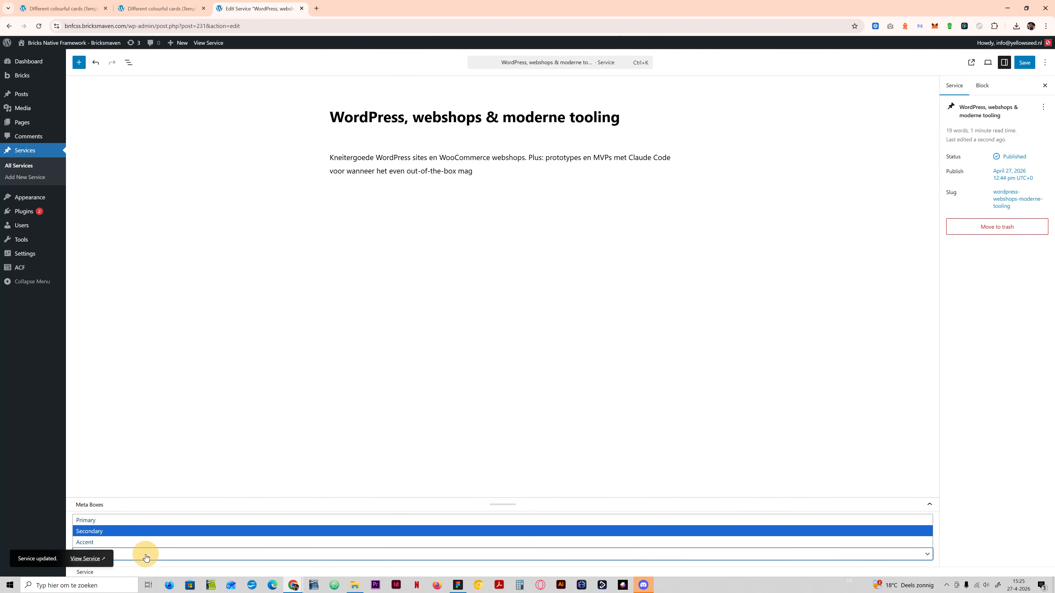
pyautogui.click(145, 520)
pyautogui.click(1025, 62)
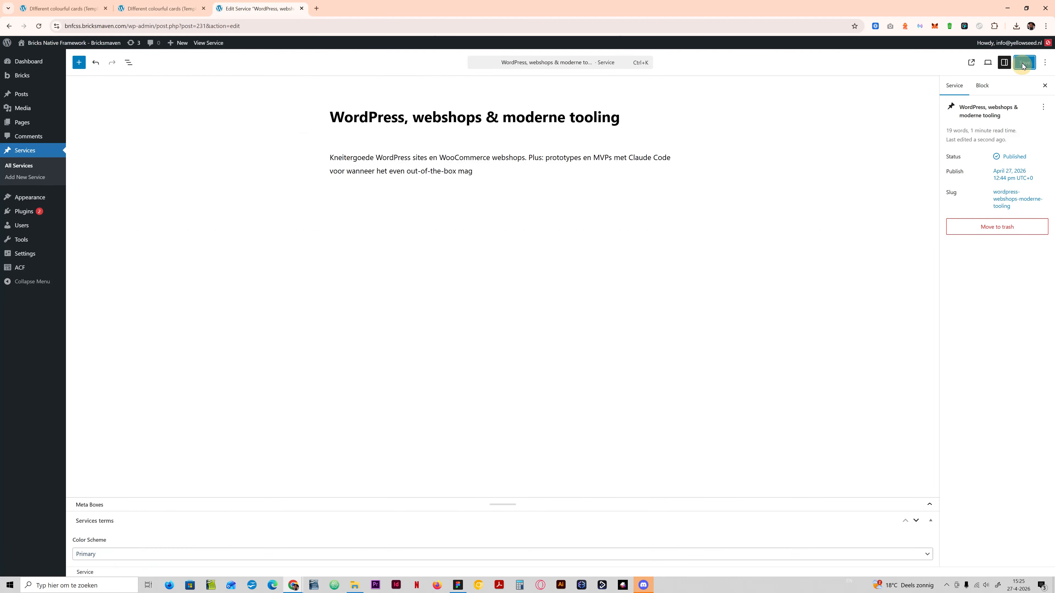
pyautogui.click(177, 7)
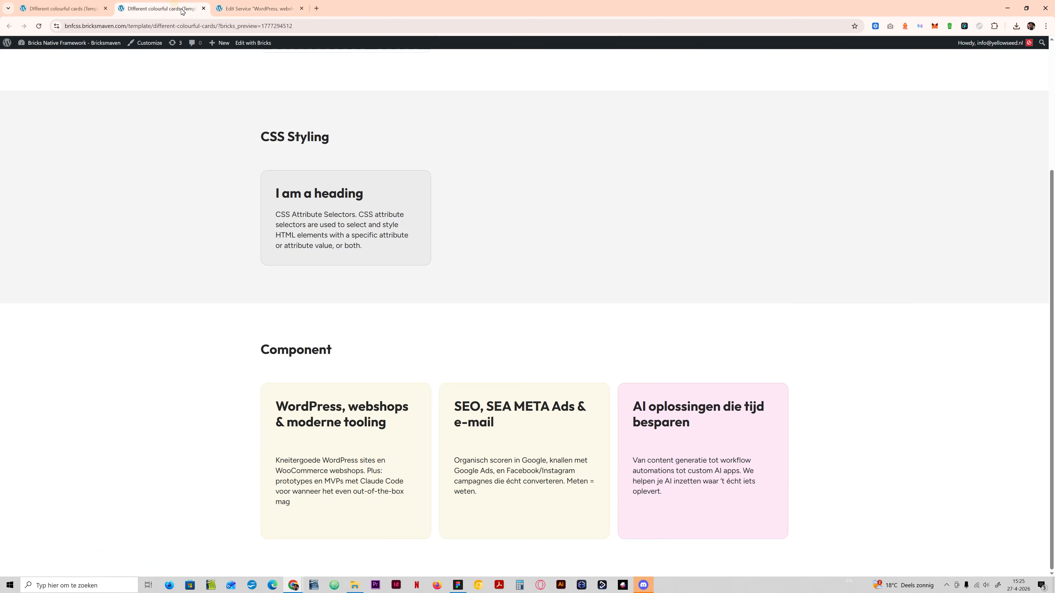
pyautogui.click(39, 26)
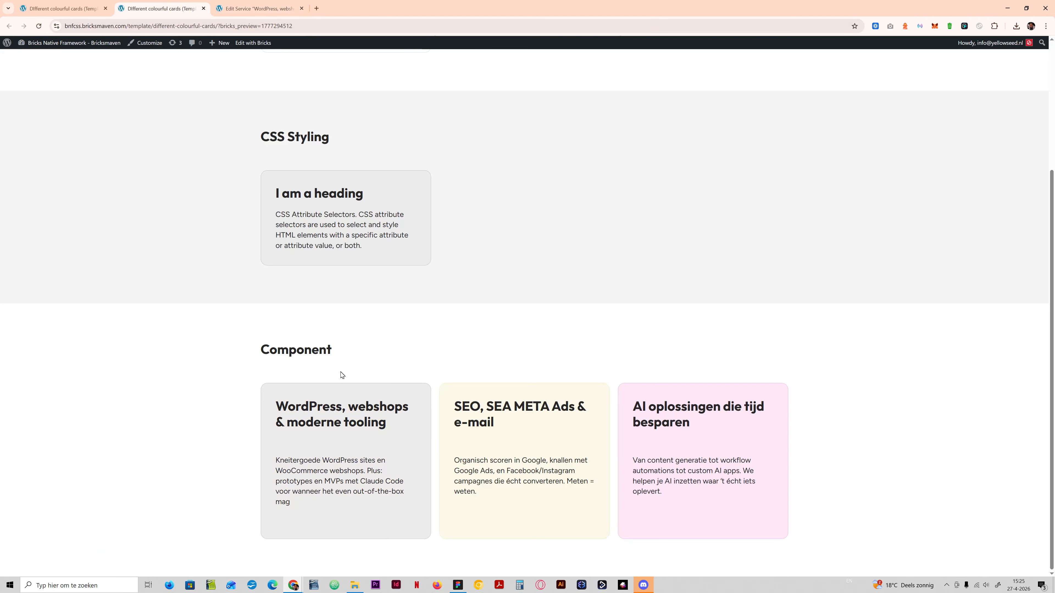
# Return to the template in the builder and duplicate the Colorful Card twice in the ID Styling section.
pyautogui.click(63, 3)
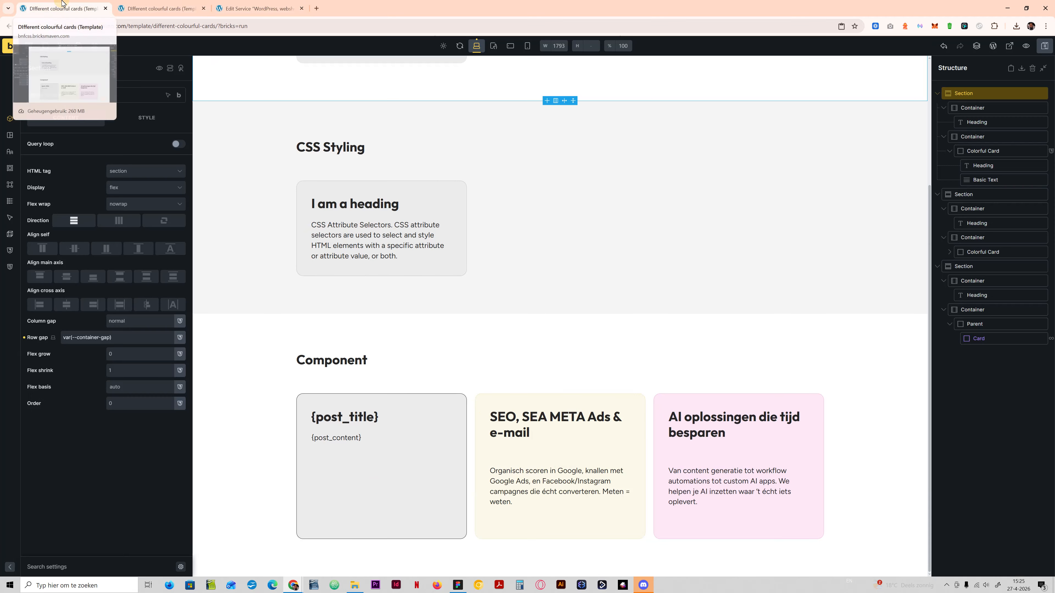
pyautogui.scroll(4, 548, 315)
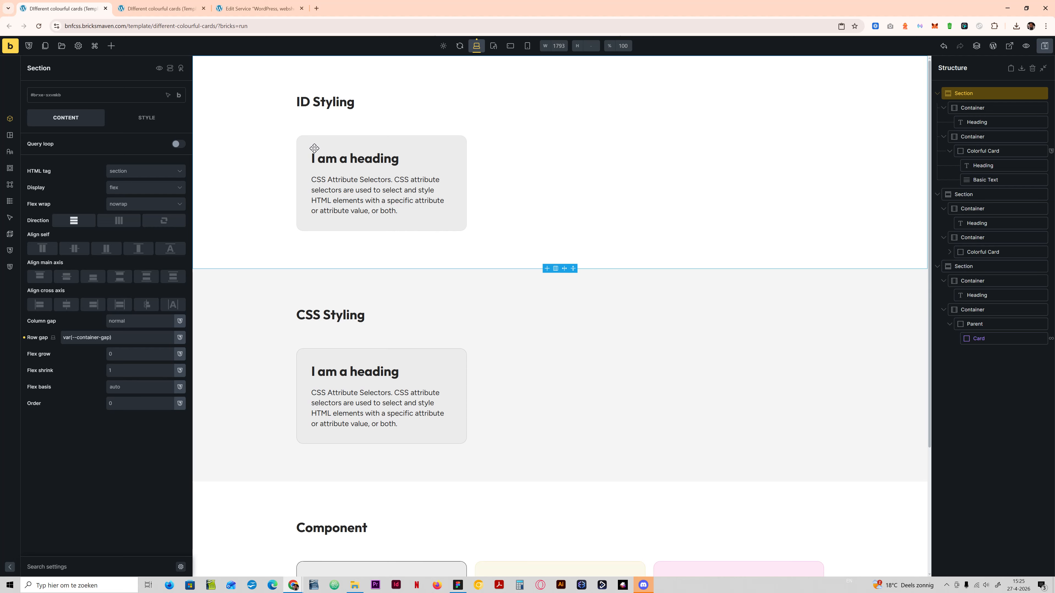
pyautogui.click(343, 138)
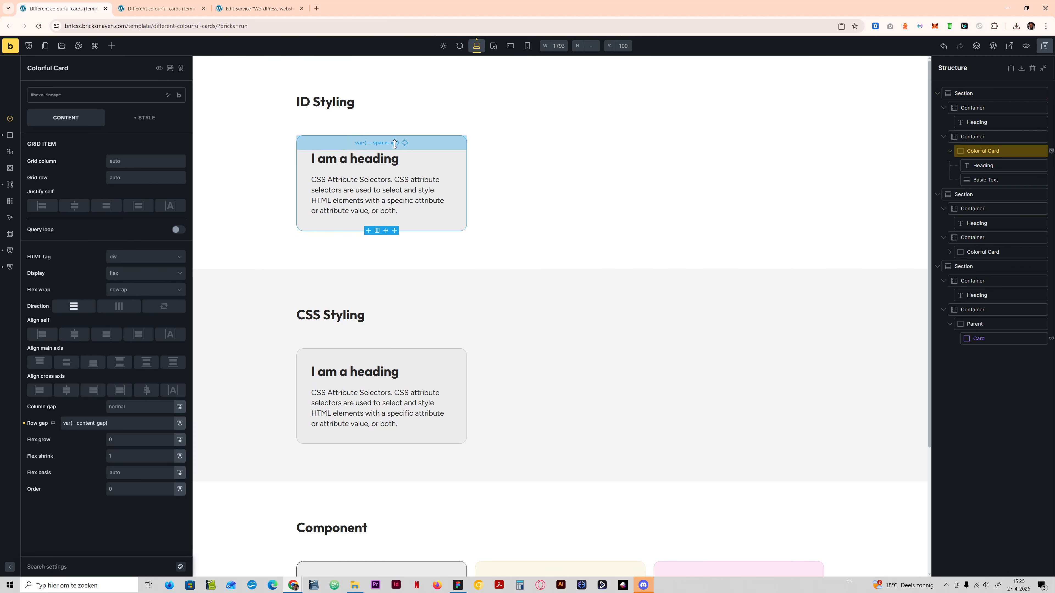
pyautogui.moveTo(444, 147)
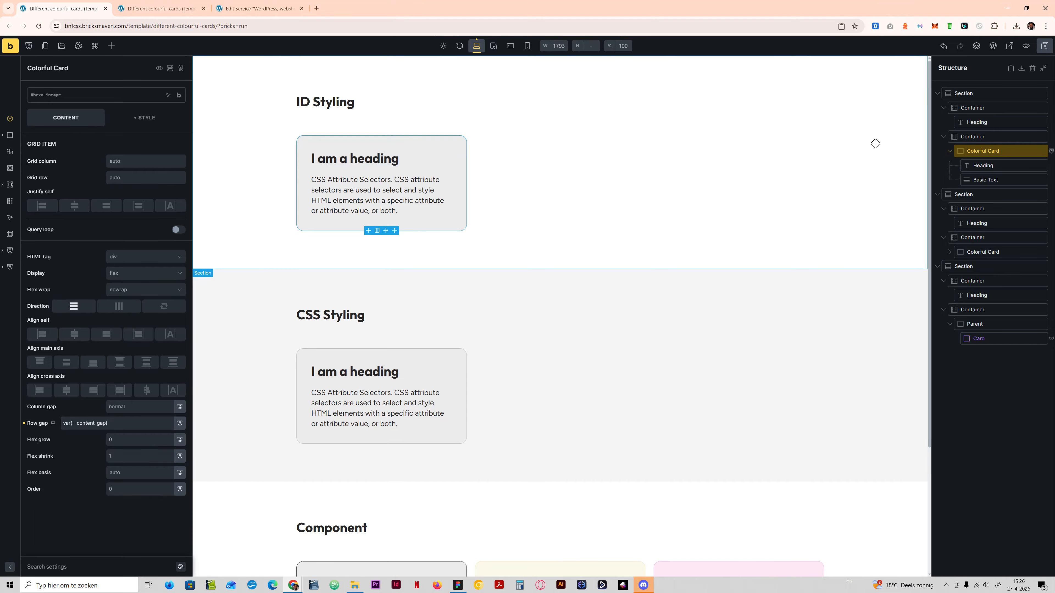
pyautogui.rightClick(988, 151)
pyautogui.click(988, 186)
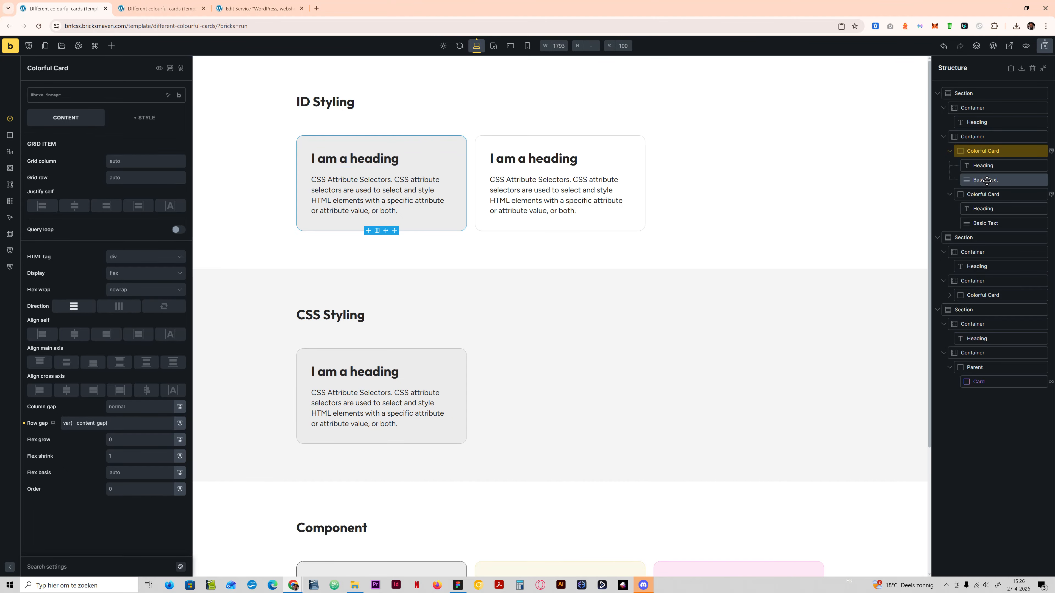
pyautogui.rightClick(986, 194)
pyautogui.click(986, 230)
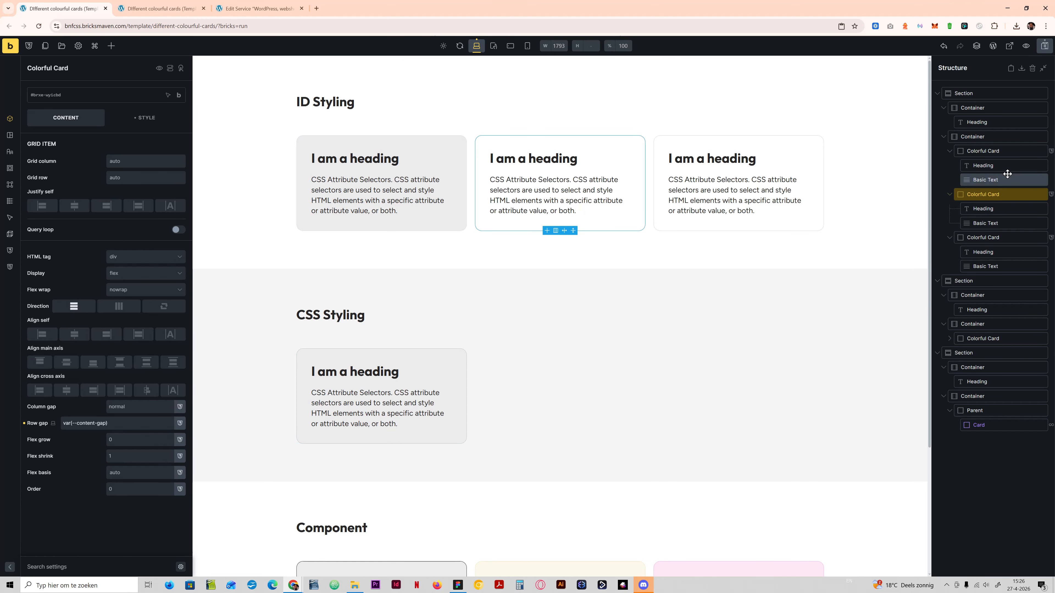
# Inspect the background and other style settings of the second Colorful Card in the ID Styling section.
pyautogui.click(1001, 151)
pyautogui.click(999, 194)
pyautogui.scroll(3, 706, 170)
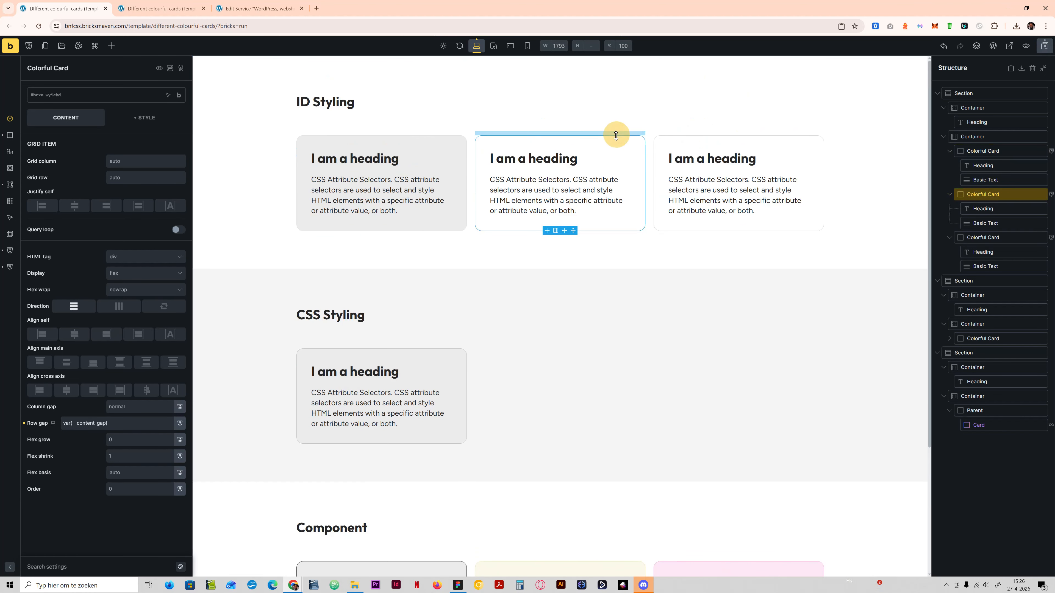
pyautogui.click(130, 117)
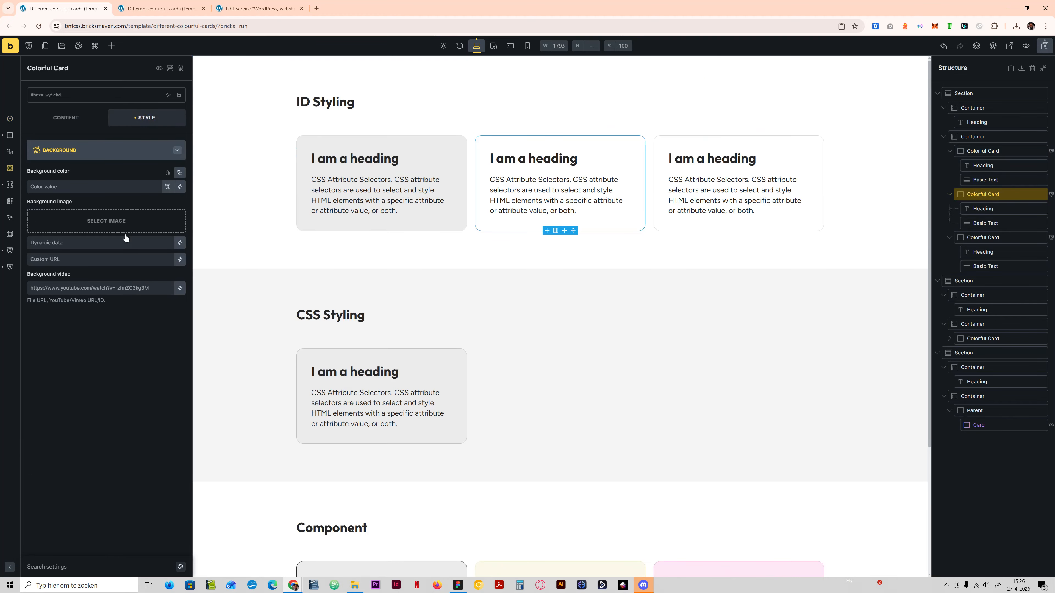
pyautogui.click(108, 150)
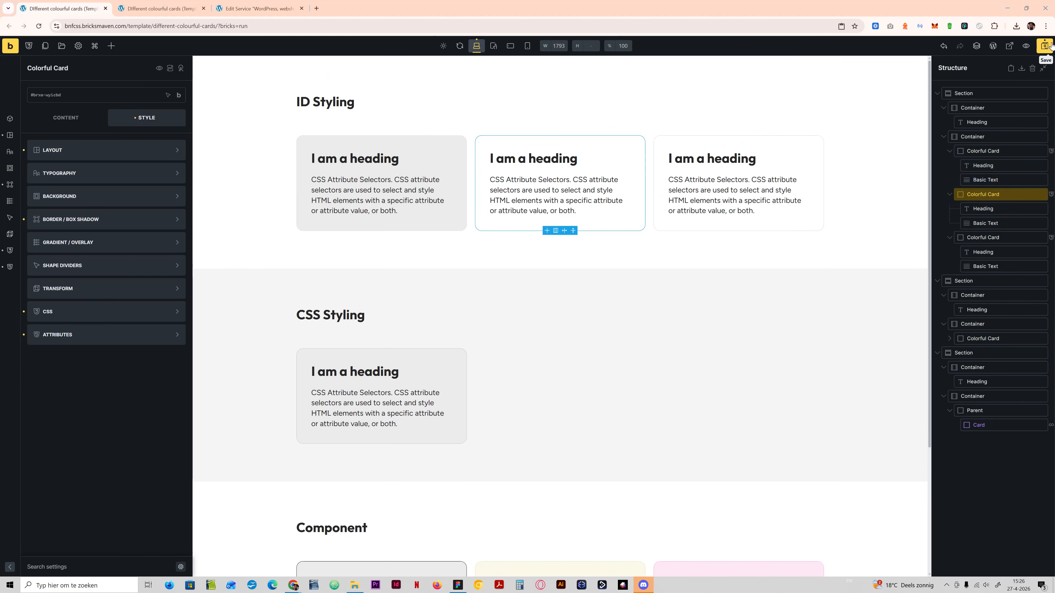
# Save the template and reload its front-end preview and the builder to check the three ID Styling cards.
pyautogui.click(1024, 48)
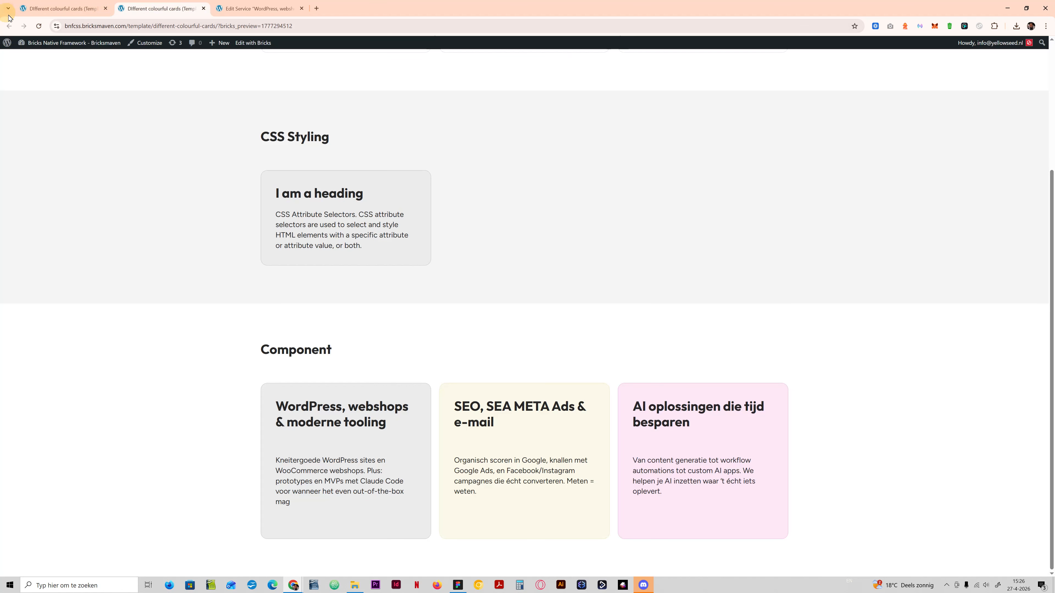
pyautogui.click(39, 26)
pyautogui.scroll(3, 427, 158)
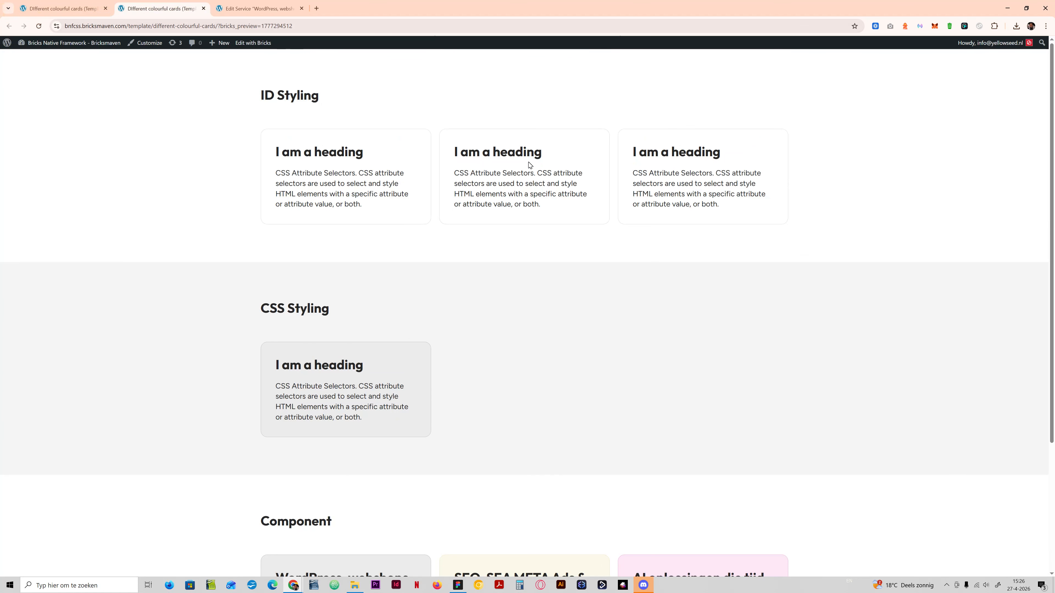
pyautogui.moveTo(275, 146); pyautogui.dragTo(416, 169)
pyautogui.click(309, 96)
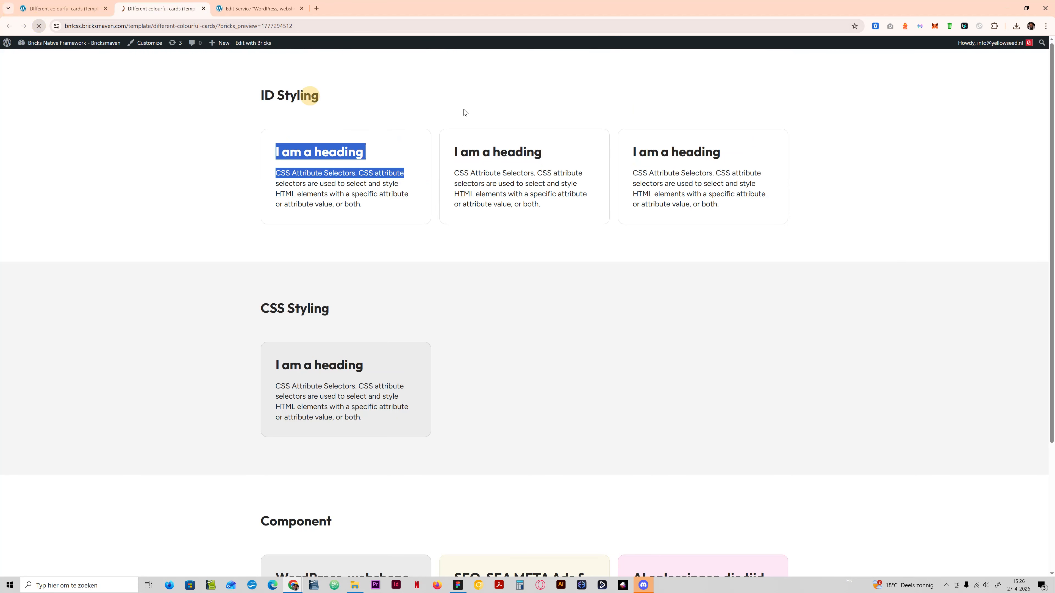
pyautogui.click(67, 9)
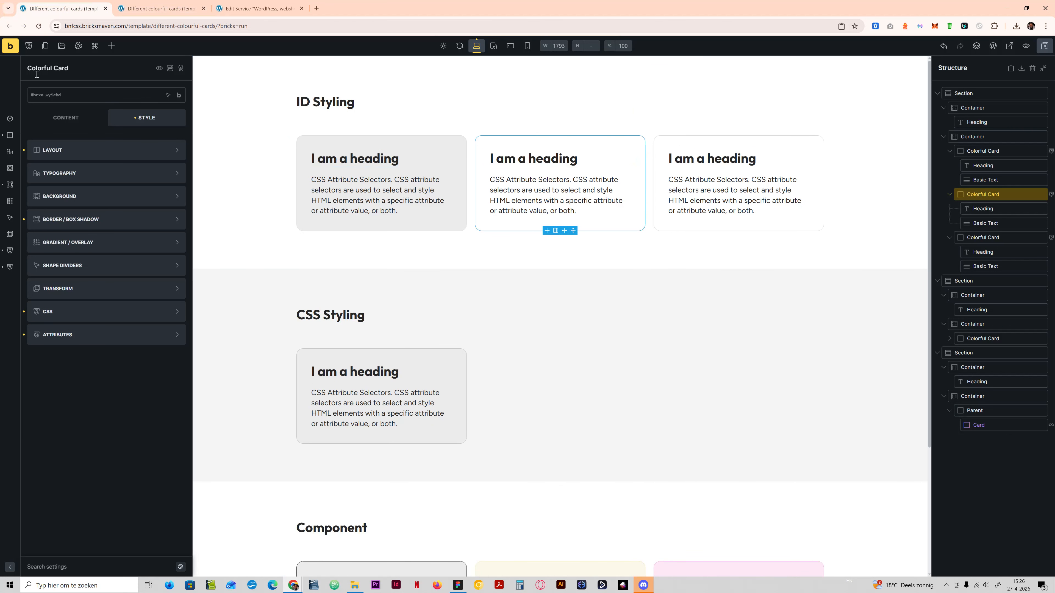
pyautogui.click(38, 26)
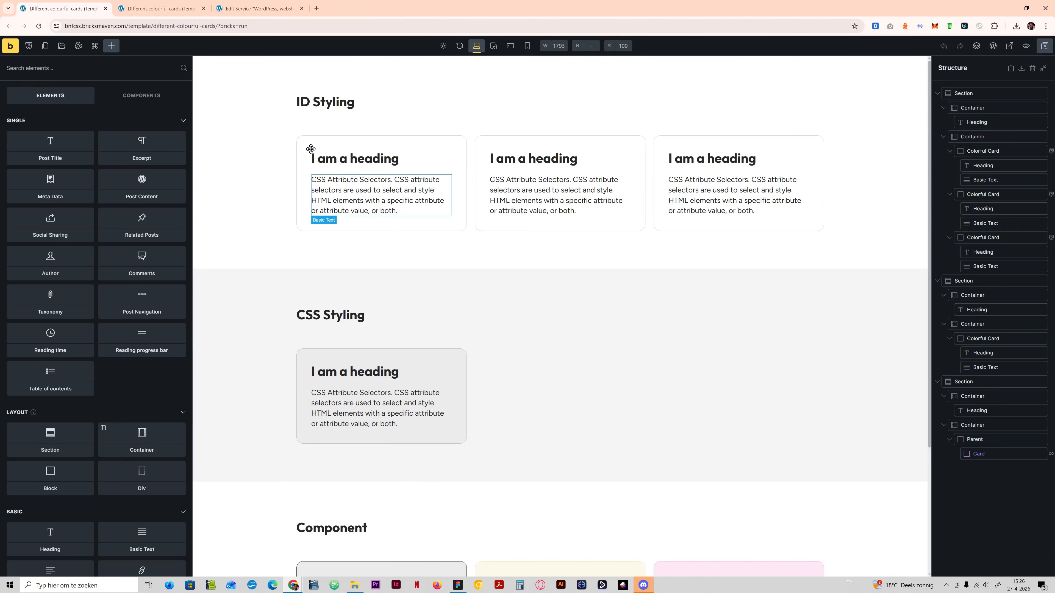
# Examine the background settings and the custom CSS scheme rules of the first Colorful Card in the ID Styling section.
pyautogui.click(381, 144)
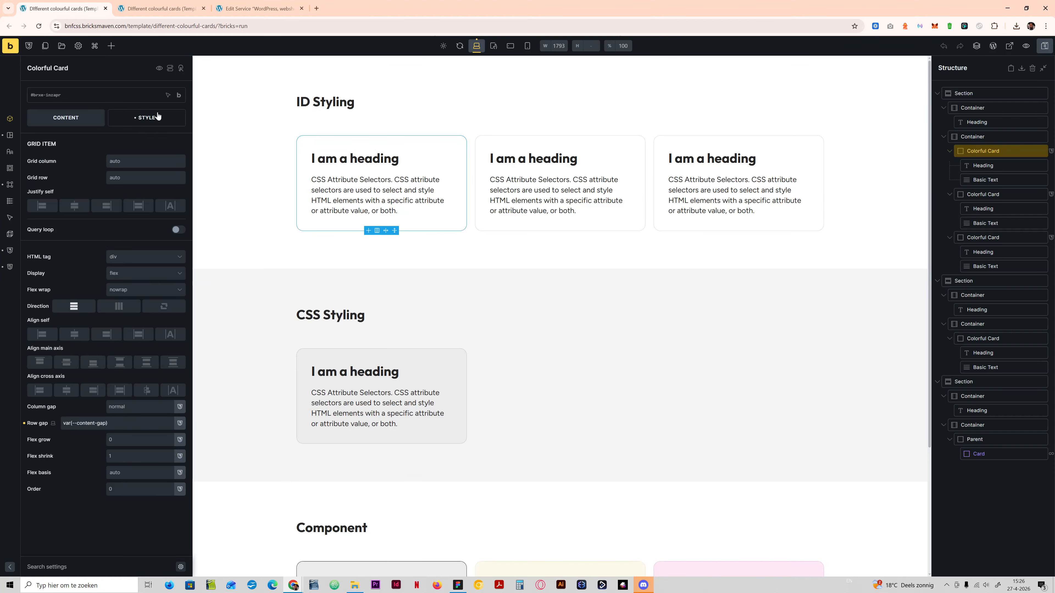
pyautogui.click(145, 124)
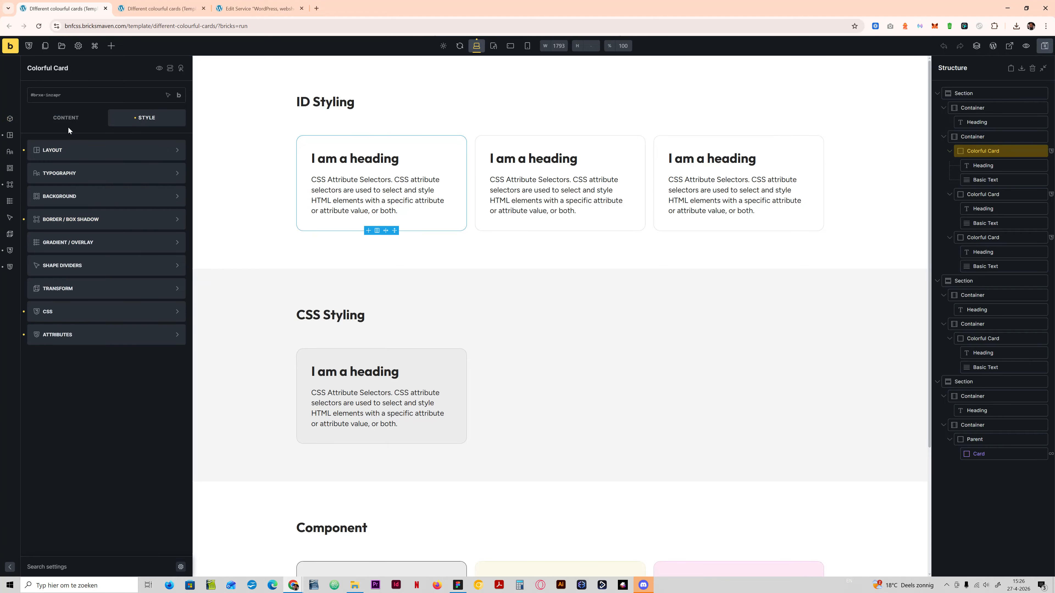
pyautogui.click(54, 195)
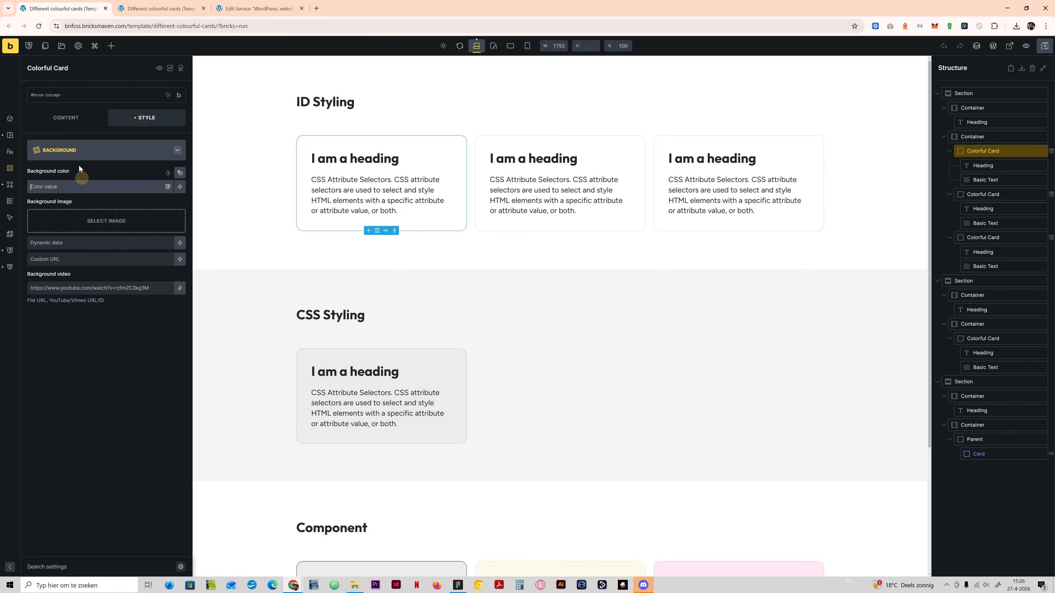
pyautogui.click(68, 187)
pyautogui.click(69, 150)
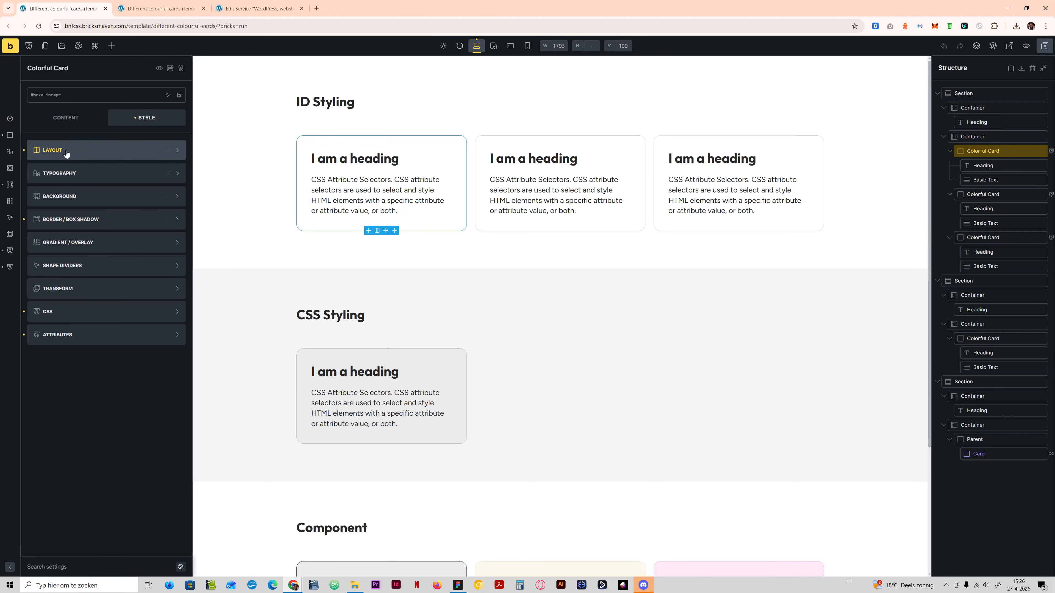
pyautogui.click(57, 317)
pyautogui.moveTo(47, 194); pyautogui.dragTo(138, 216)
pyautogui.click(146, 222)
pyautogui.click(163, 248)
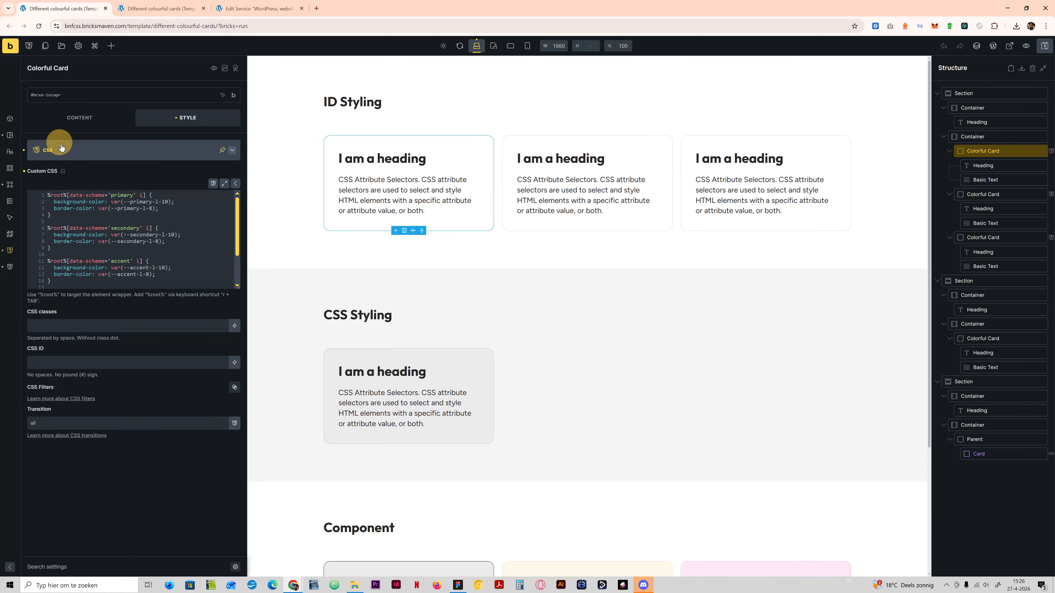
pyautogui.click(139, 152)
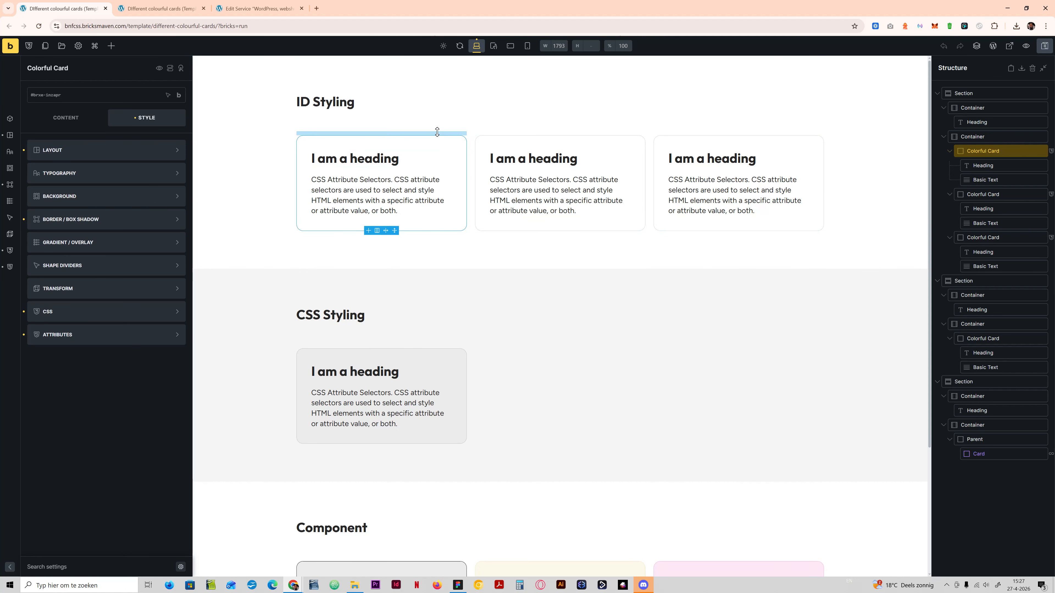
# Set the first ID Styling card's border color to var(--primary-l-8) and copy that value.
pyautogui.moveTo(458, 153)
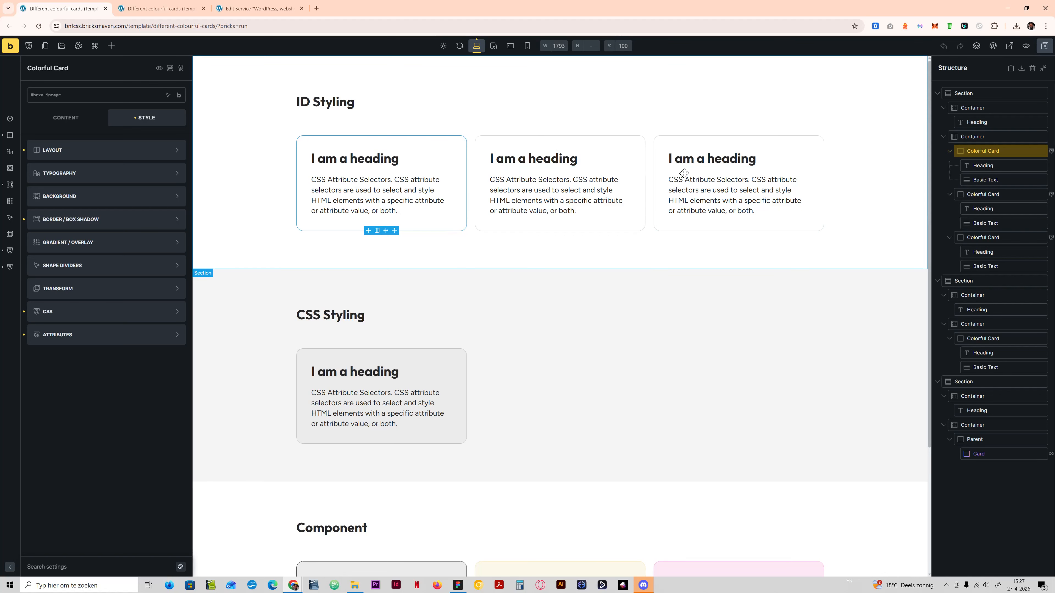
pyautogui.click(111, 215)
pyautogui.click(179, 173)
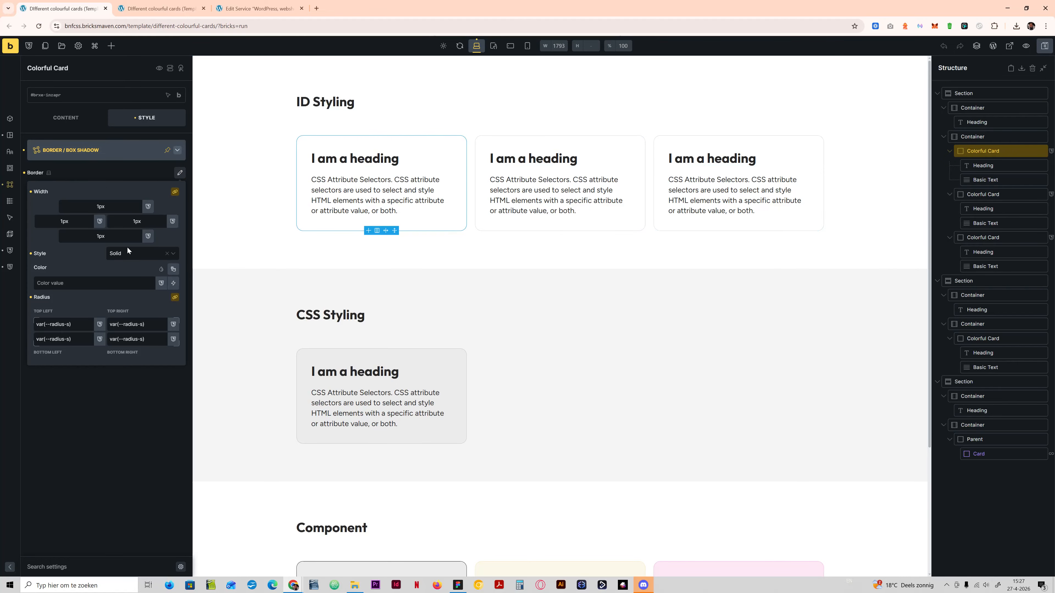
pyautogui.click(69, 282)
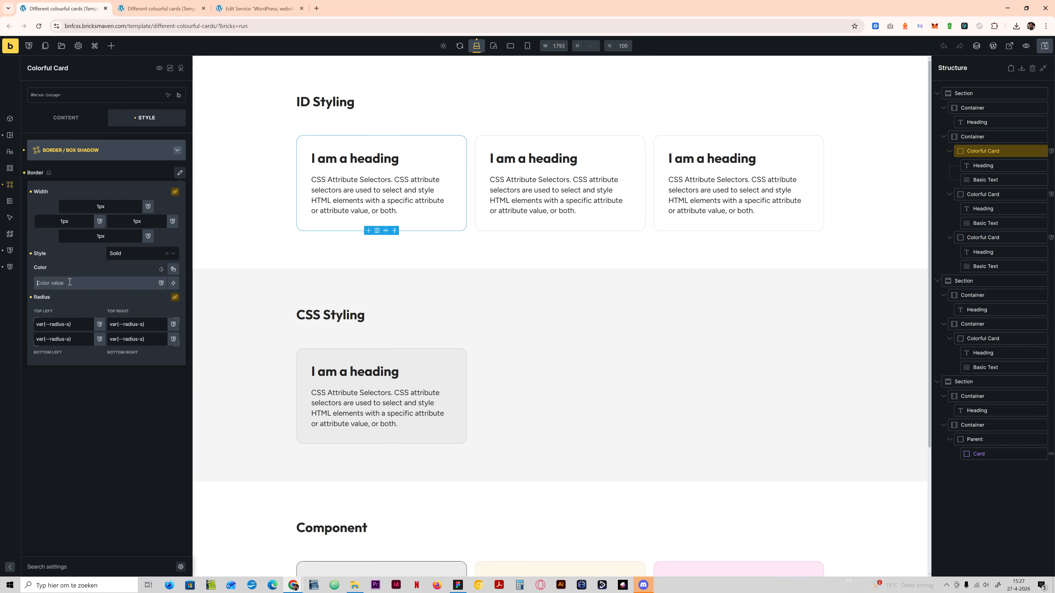
pyautogui.write('var(')
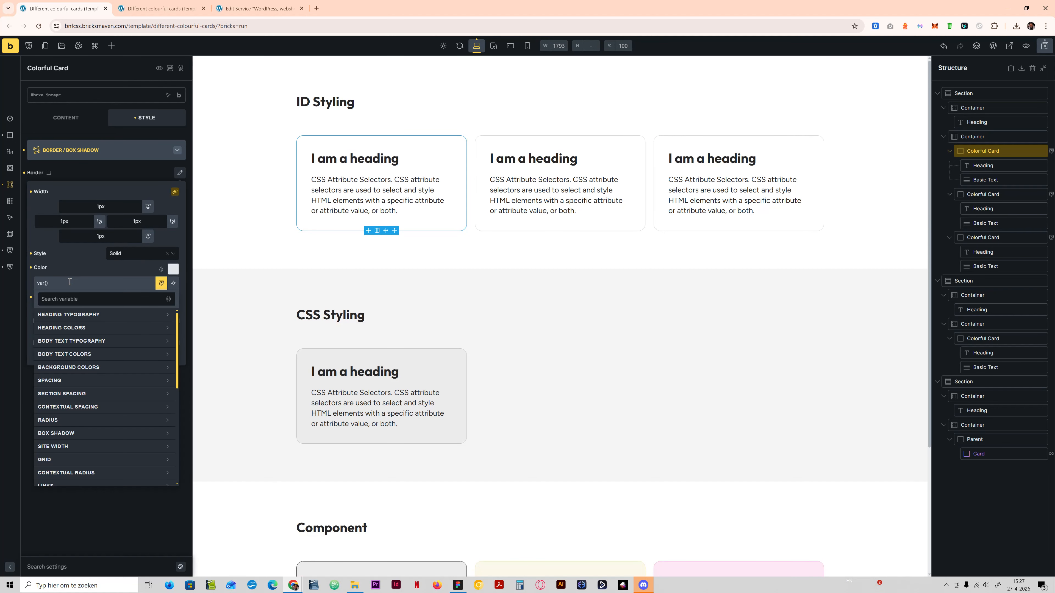
pyautogui.write('--primary-l')
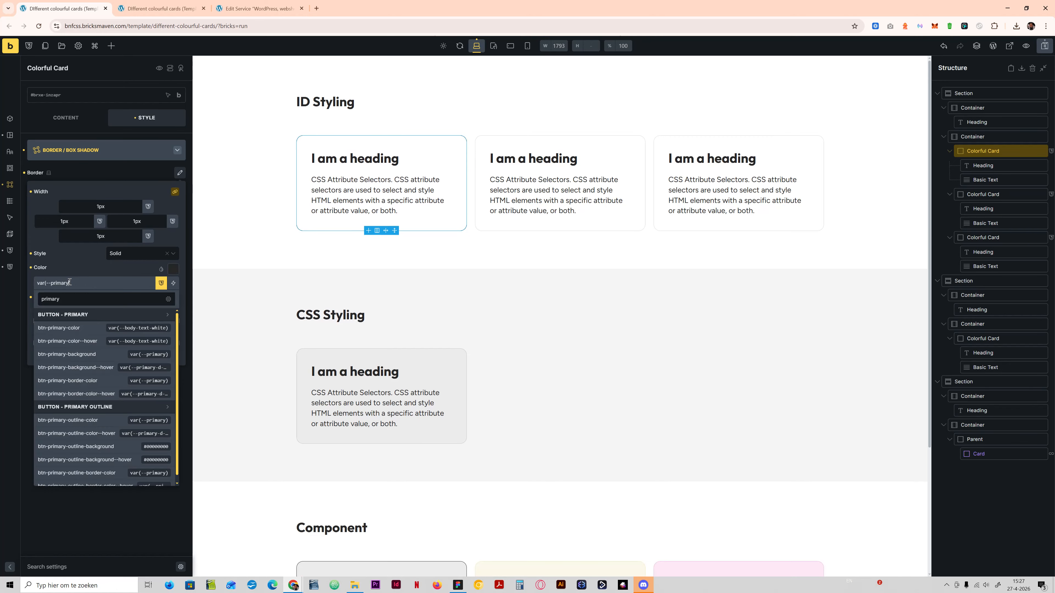
pyautogui.write('-8')
pyautogui.tripleClick(78, 283)
pyautogui.hotkey('ctrl', 'c')
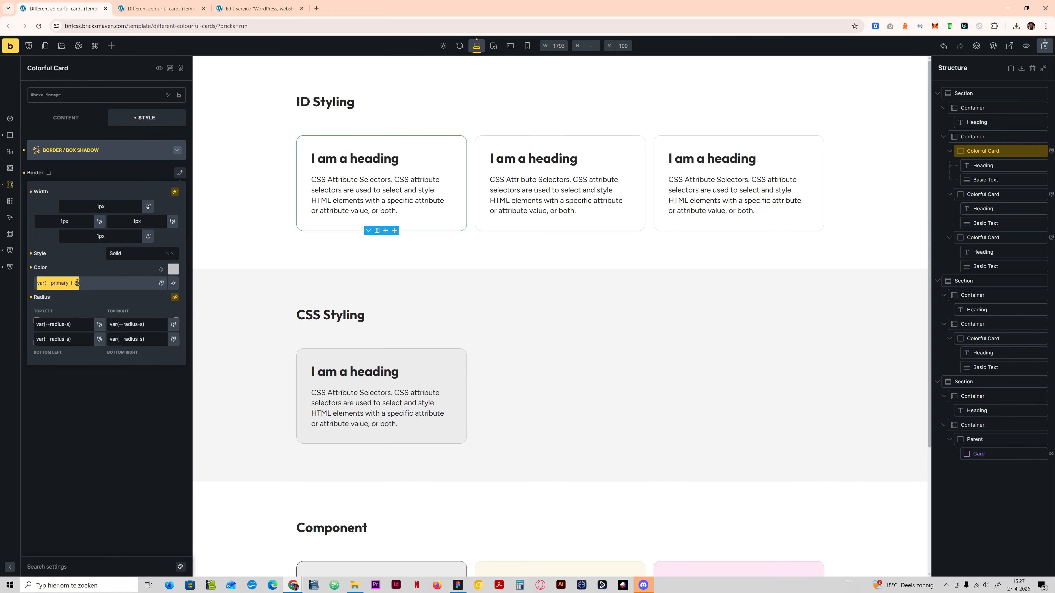
# Set the first ID Styling card's background color to var(--primary-l-10) at the desktop base breakpoint and save the template.
pyautogui.click(104, 150)
pyautogui.click(71, 190)
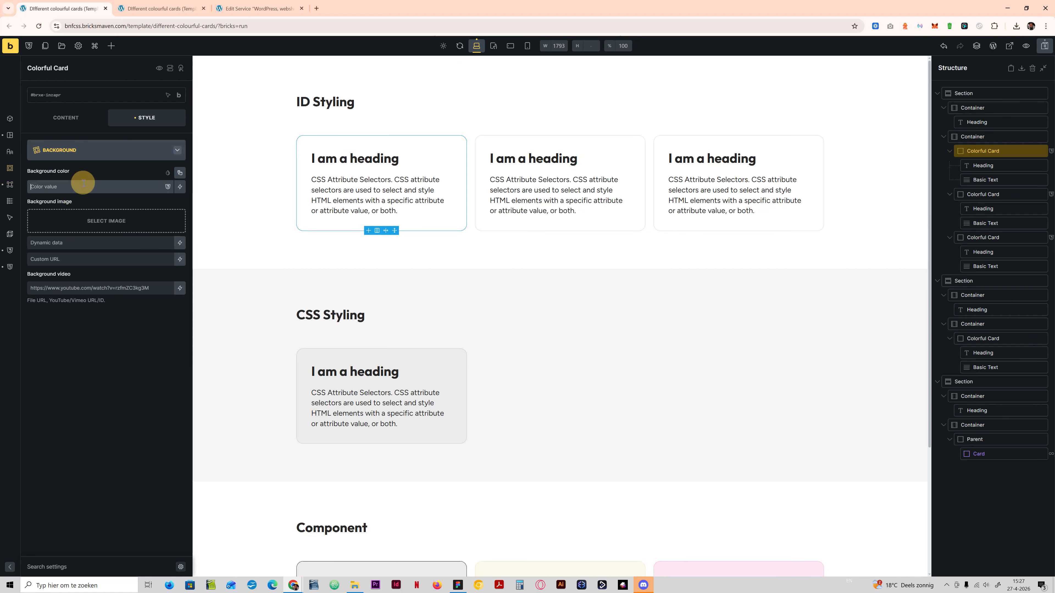
pyautogui.hotkey('ctrl', 'shift', 'm')
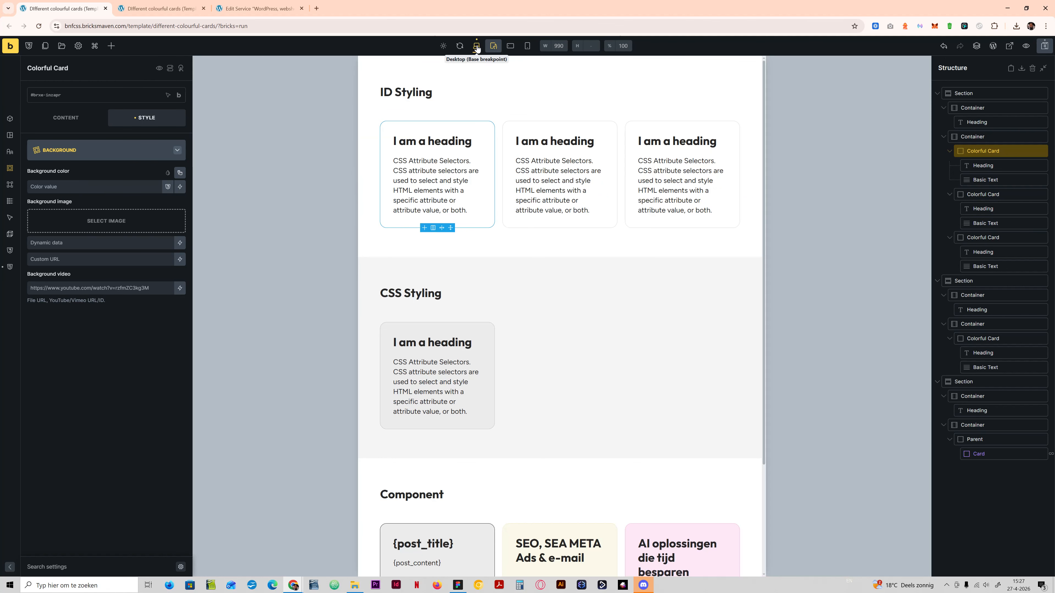
pyautogui.click(476, 46)
pyautogui.click(71, 187)
pyautogui.hotkey('ctrl', 'v')
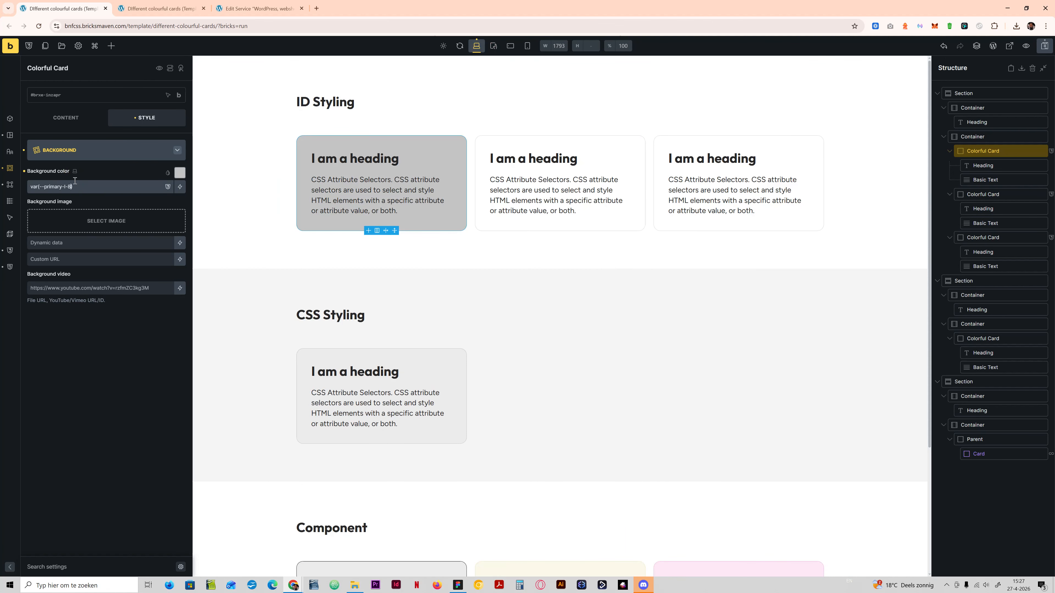
pyautogui.press('BackSpace')
pyautogui.write('10')
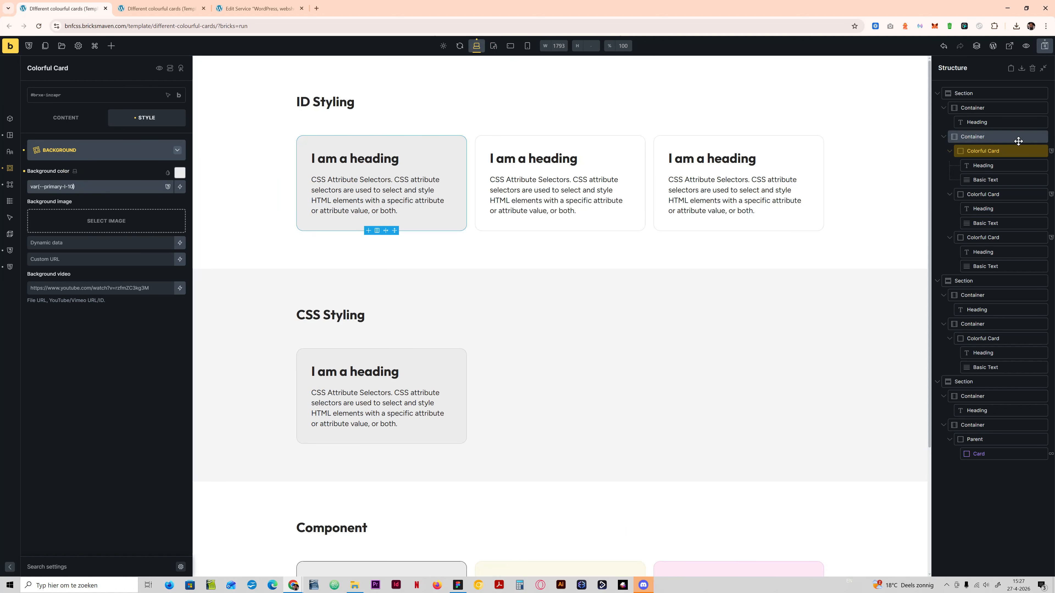
pyautogui.click(998, 137)
pyautogui.click(992, 152)
pyautogui.scroll(2, 362, 173)
pyautogui.hotkey('ctrl', 's')
pyautogui.scroll(1, 362, 172)
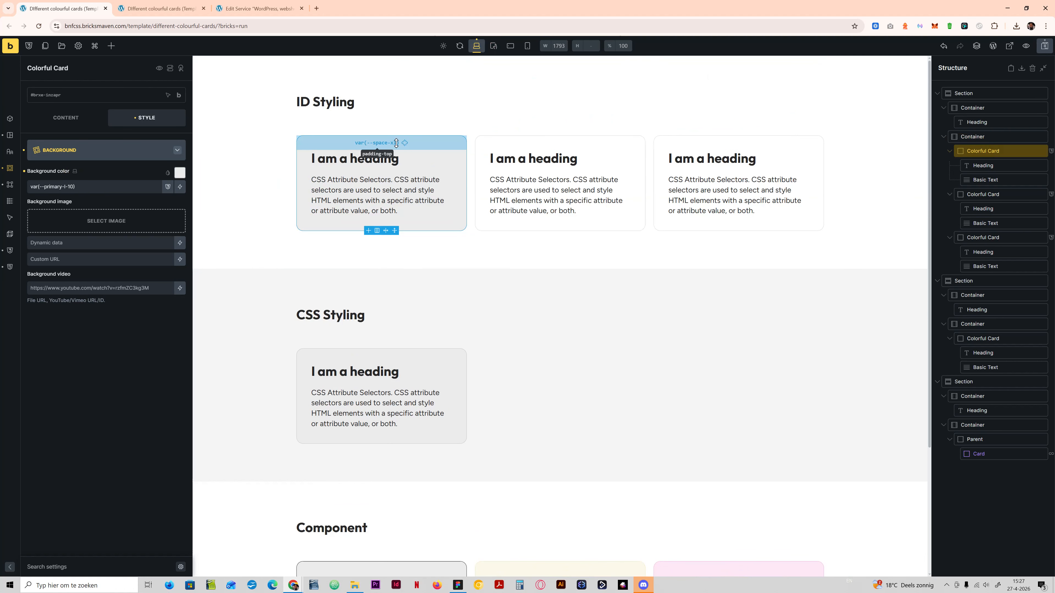
# Set the background color of the second Colorful Card in the ID Styling section to var(--secondary-l-8).
pyautogui.click(983, 194)
pyautogui.click(82, 186)
pyautogui.hotkey('ctrl', 'v')
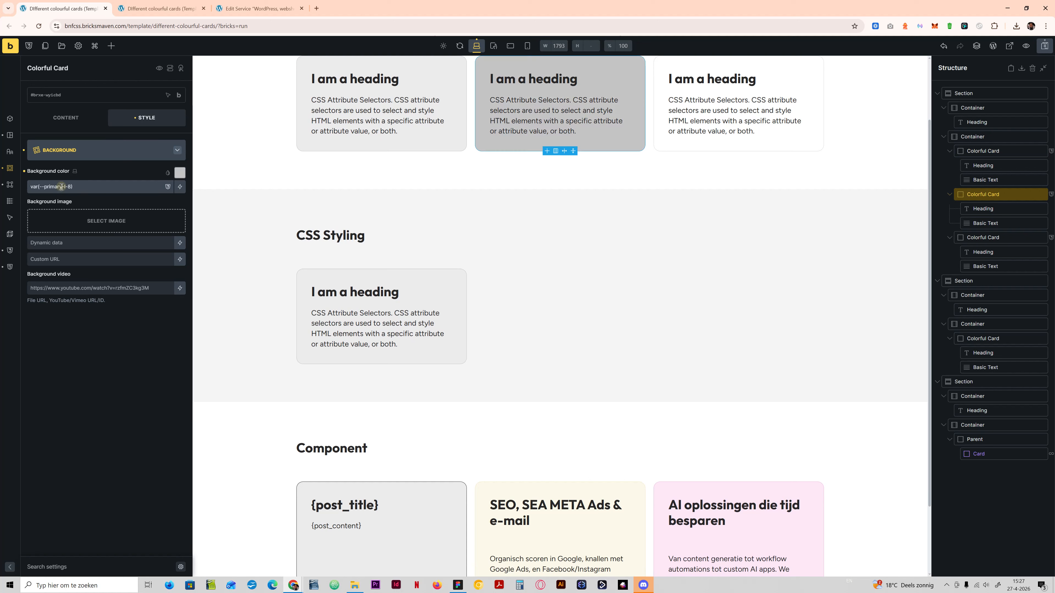
pyautogui.moveTo(61, 186); pyautogui.dragTo(45, 188)
pyautogui.write('secondary')
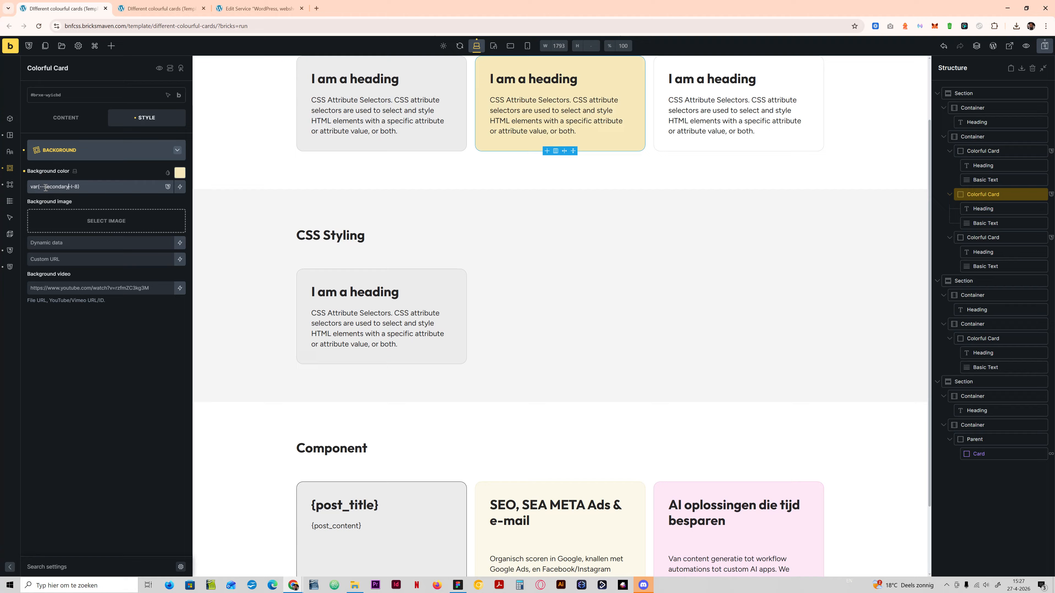
# Set the border color of the second ID Styling card to var(--secondary-l-8).
pyautogui.click(81, 153)
pyautogui.click(94, 223)
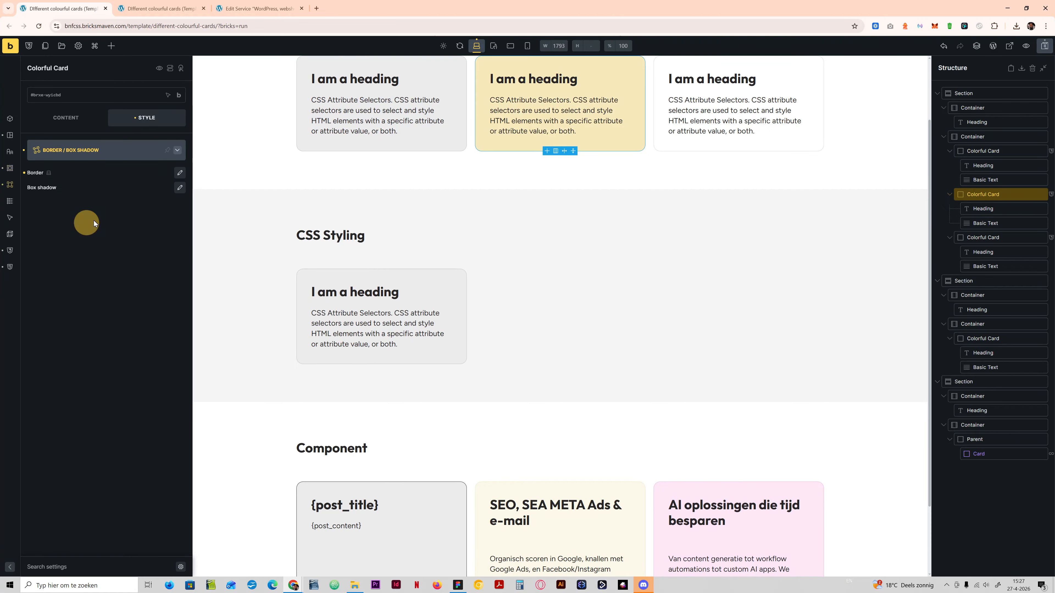
pyautogui.click(180, 173)
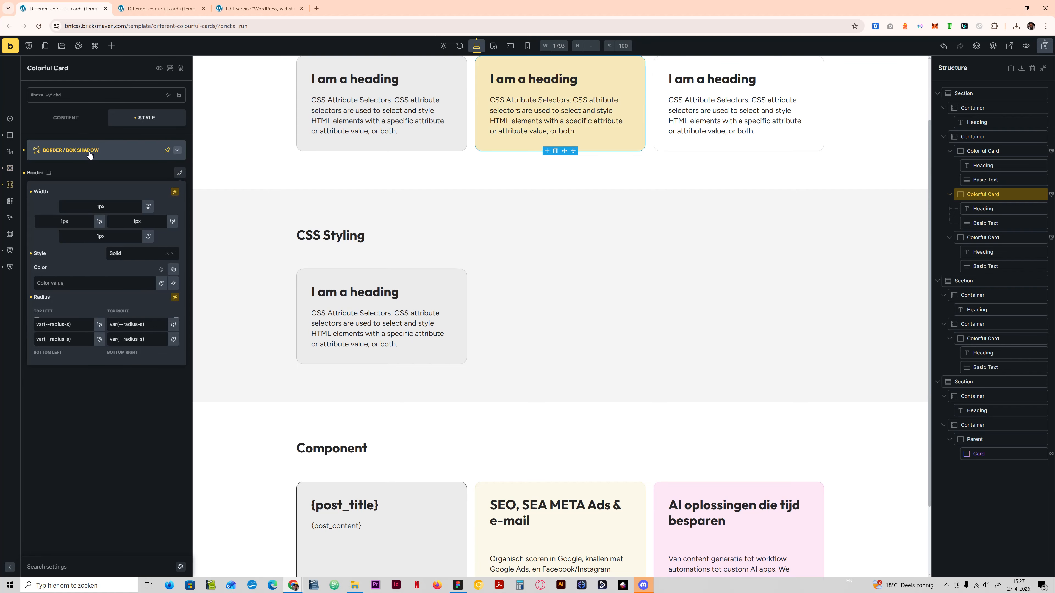
pyautogui.click(80, 281)
pyautogui.hotkey('ctrl', 'v')
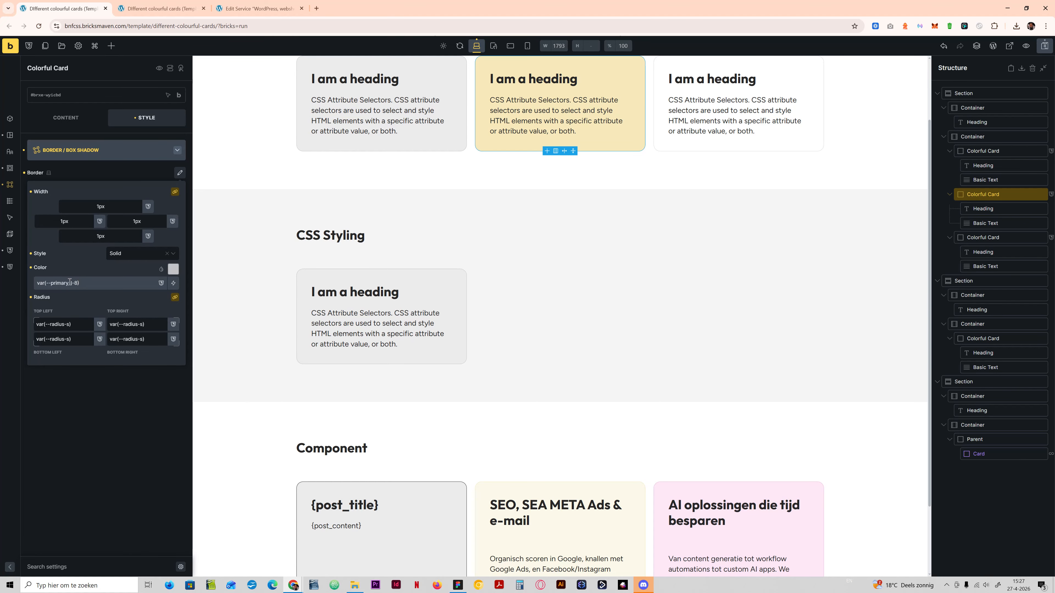
pyautogui.moveTo(70, 282); pyautogui.dragTo(52, 283)
pyautogui.write('second')
pyautogui.scroll(2, 459, 316)
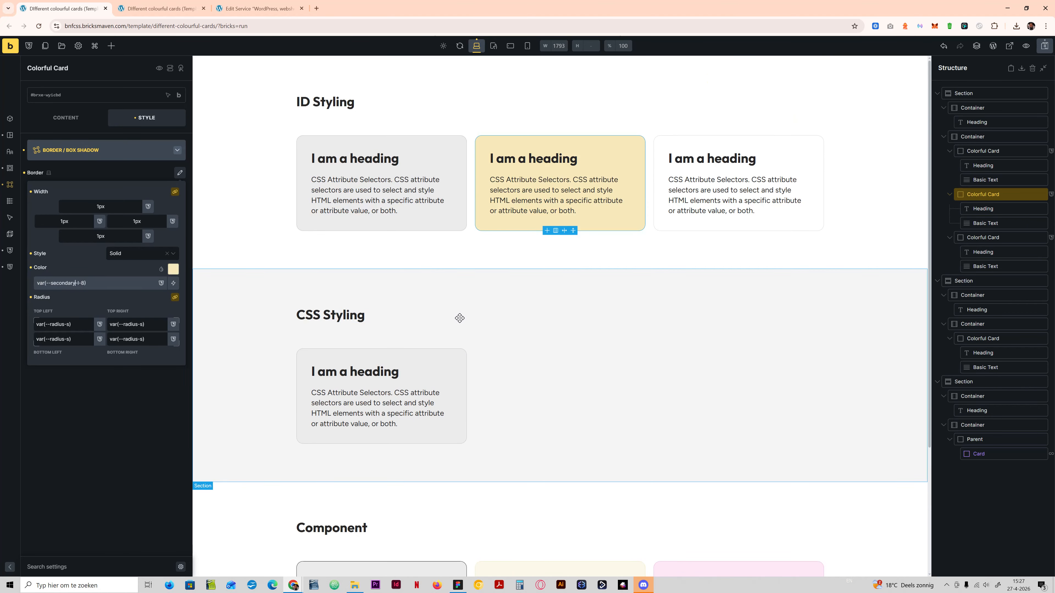
pyautogui.click(113, 155)
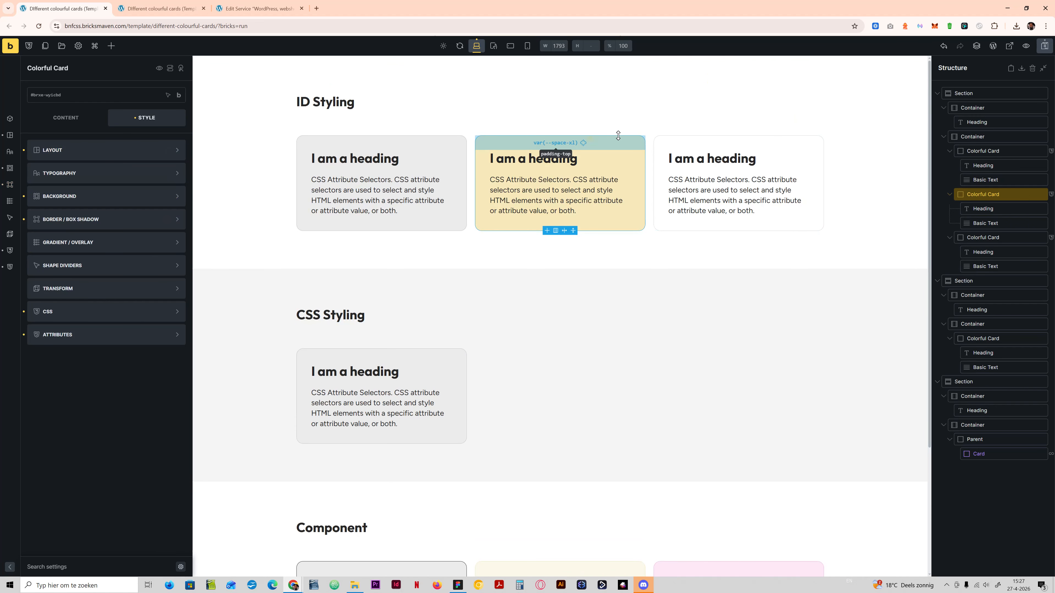
# Set the background color of the third ID Styling card to a light tint from the --accent-l color variables.
pyautogui.click(734, 143)
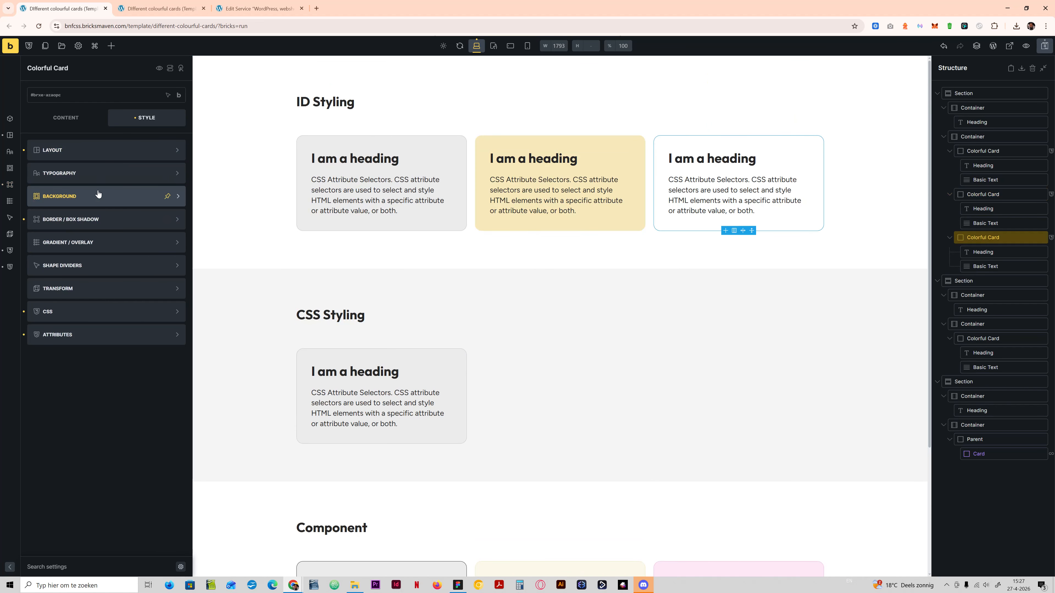
pyautogui.click(166, 196)
pyautogui.click(89, 186)
pyautogui.hotkey('ctrl', 'v')
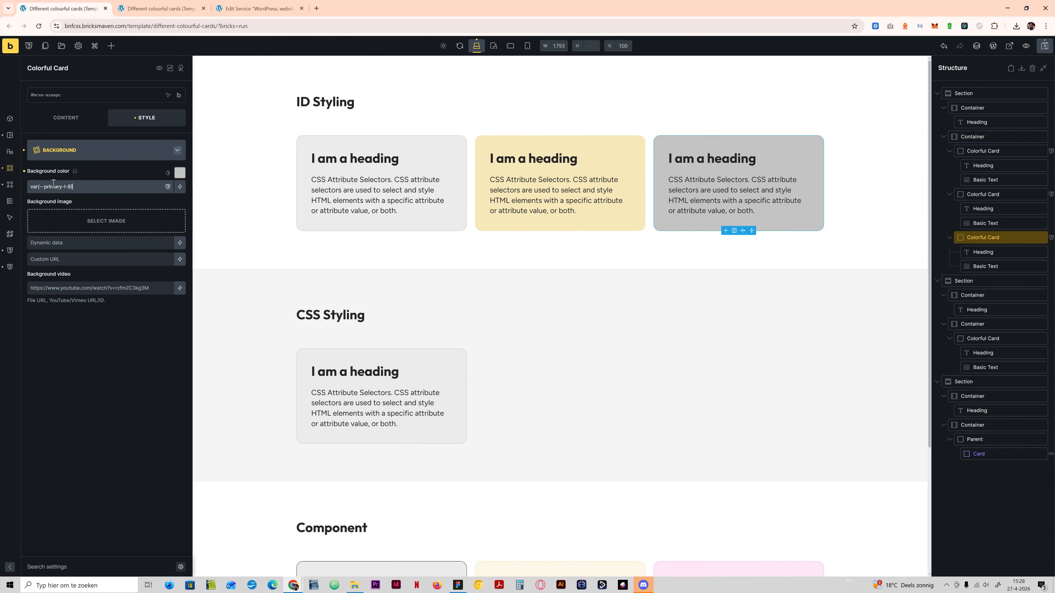
pyautogui.moveTo(62, 187); pyautogui.dragTo(44, 188)
pyautogui.write('sec')
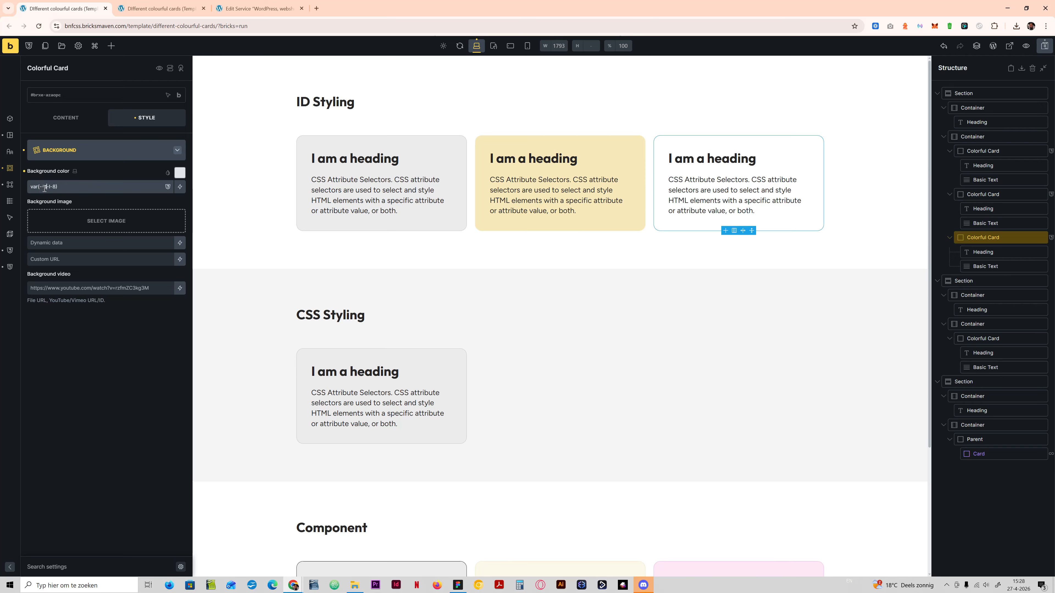
pyautogui.write('cent')
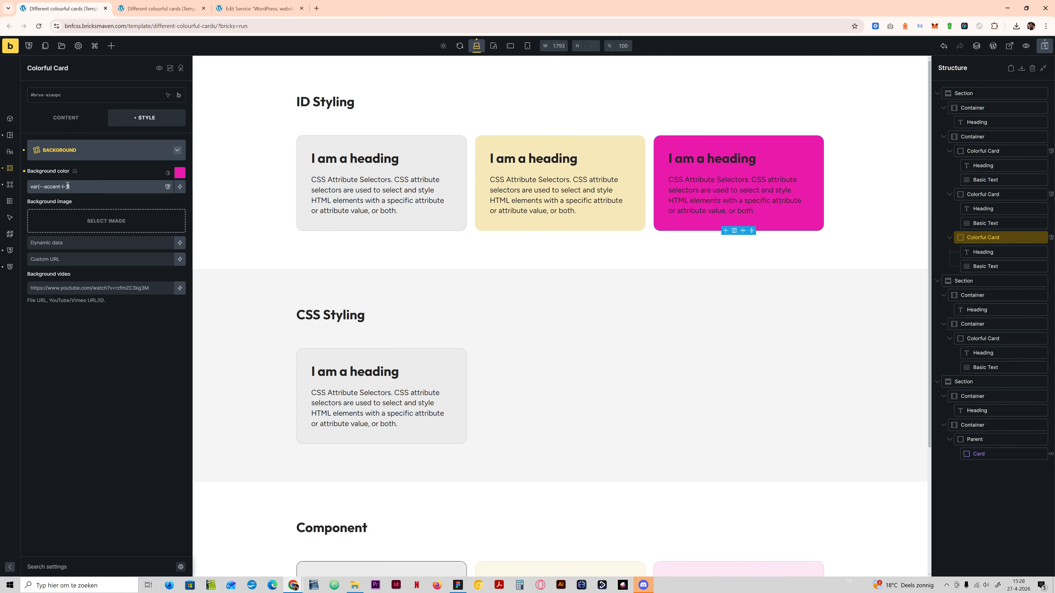
# Set the border color of the third ID Styling card to var(--accent-l-8).
pyautogui.click(87, 150)
pyautogui.click(71, 219)
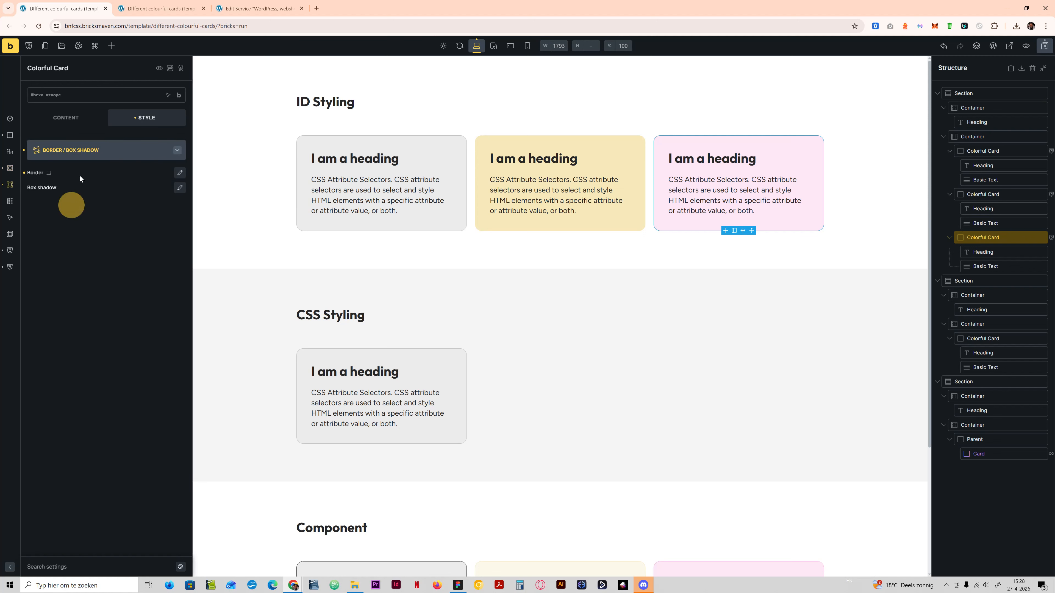
pyautogui.click(180, 173)
pyautogui.click(68, 283)
pyautogui.hotkey('ctrl', 'v')
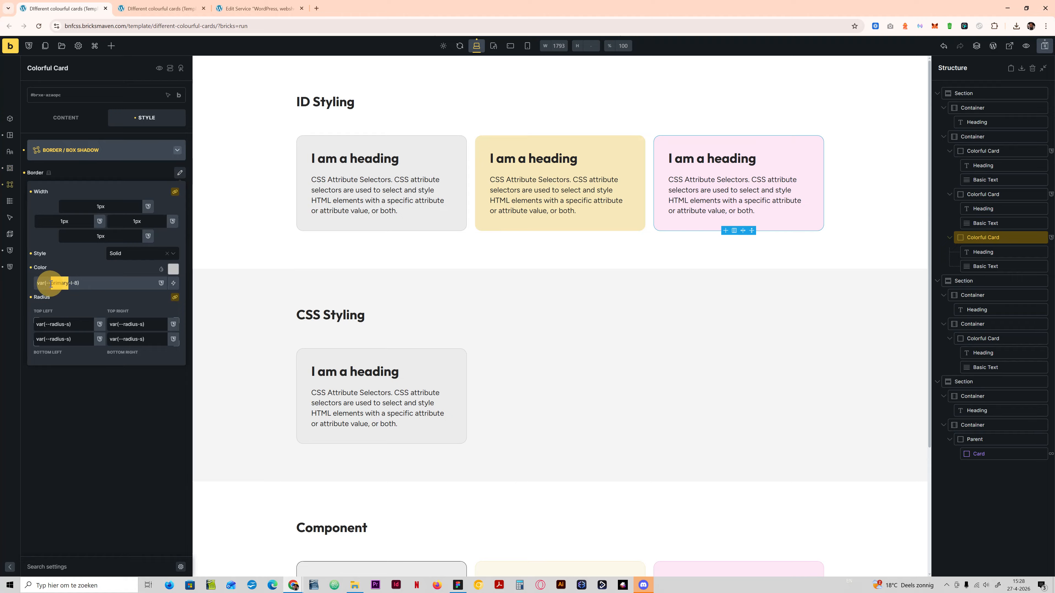
pyautogui.write('accent')
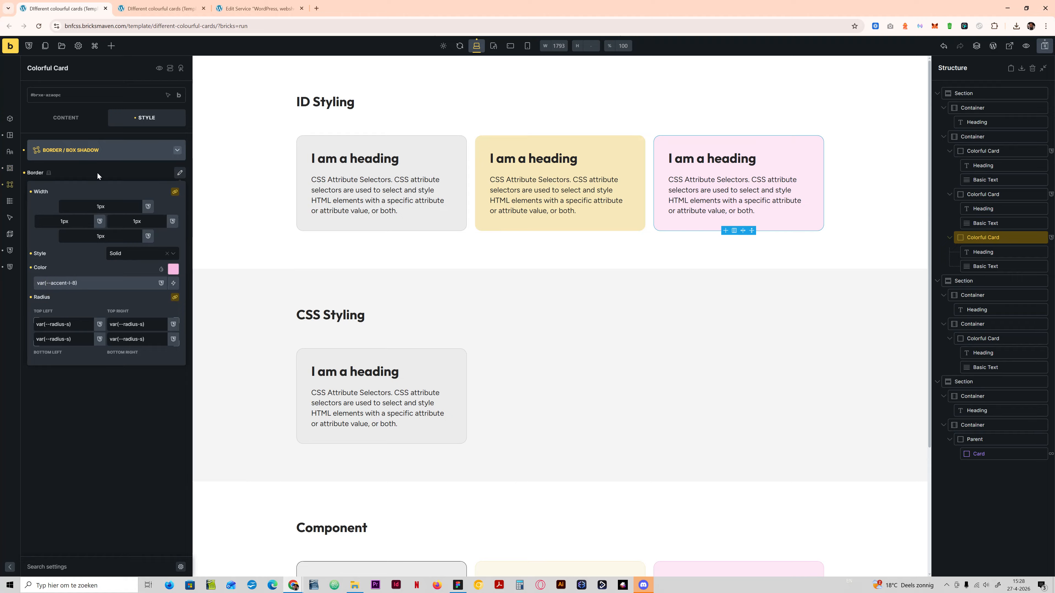
pyautogui.click(107, 150)
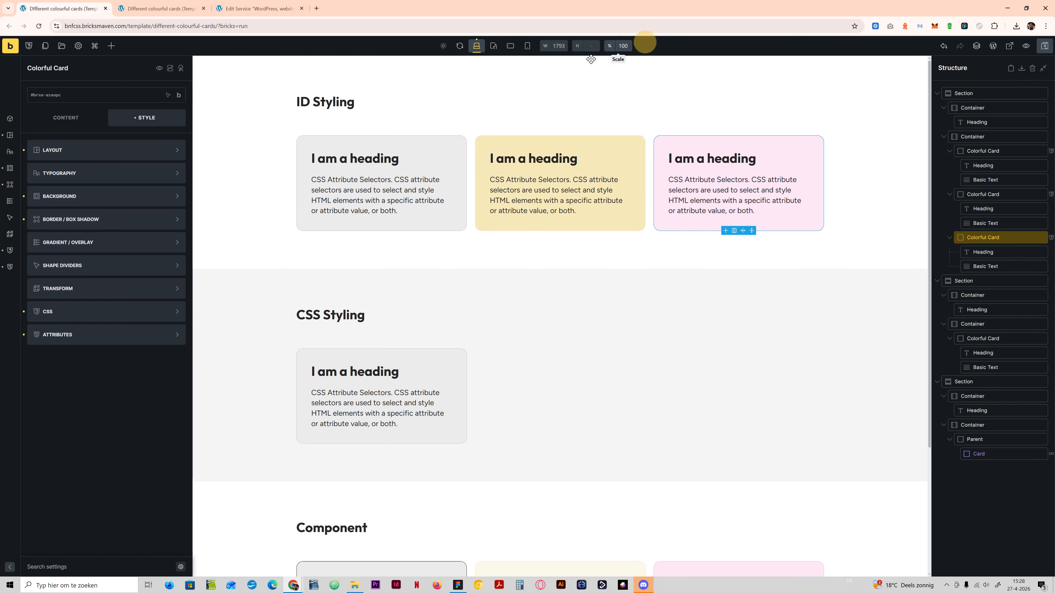
# Save the template, refresh its front-end preview to check the colored cards, and replace that preview with a newly opened one.
pyautogui.hotkey('ctrl', 's')
pyautogui.click(153, 5)
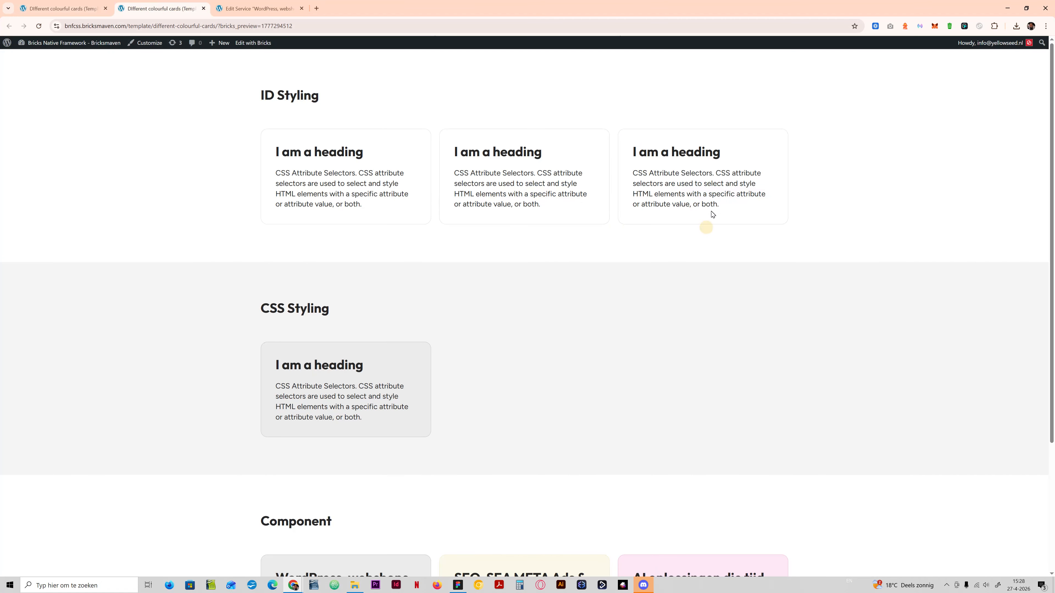
pyautogui.click(39, 26)
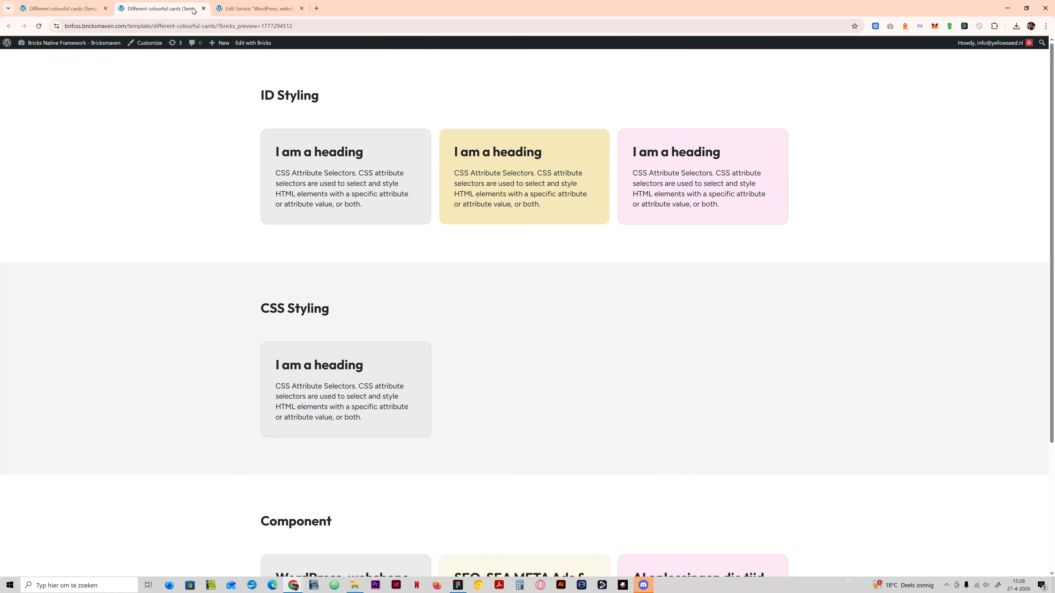
pyautogui.click(203, 8)
pyautogui.click(62, 9)
pyautogui.click(1027, 46)
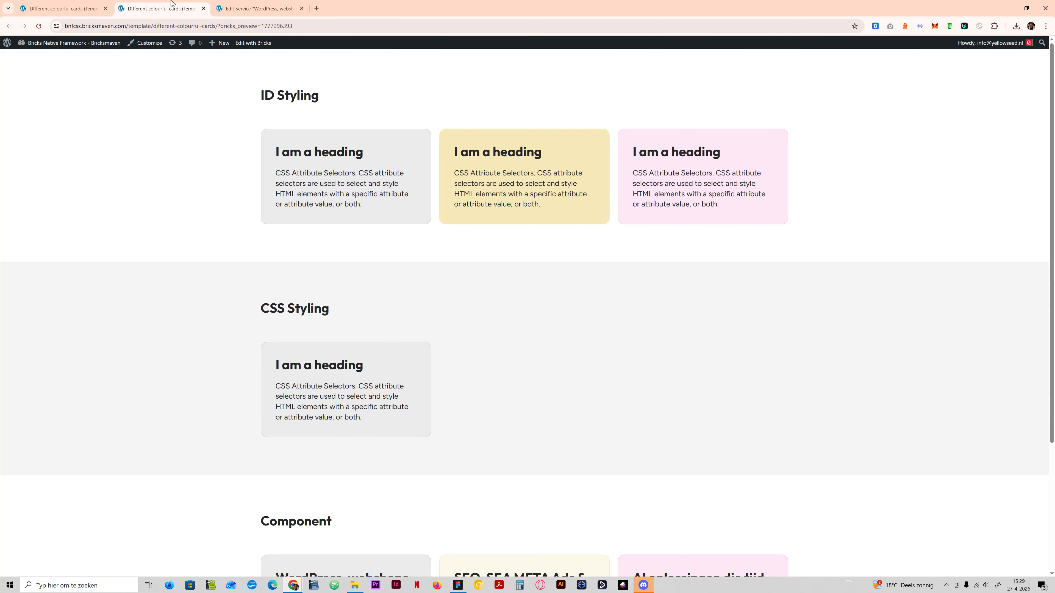
# Return to the builder and inspect the background color and custom CSS of the first ID Styling card.
pyautogui.click(87, 5)
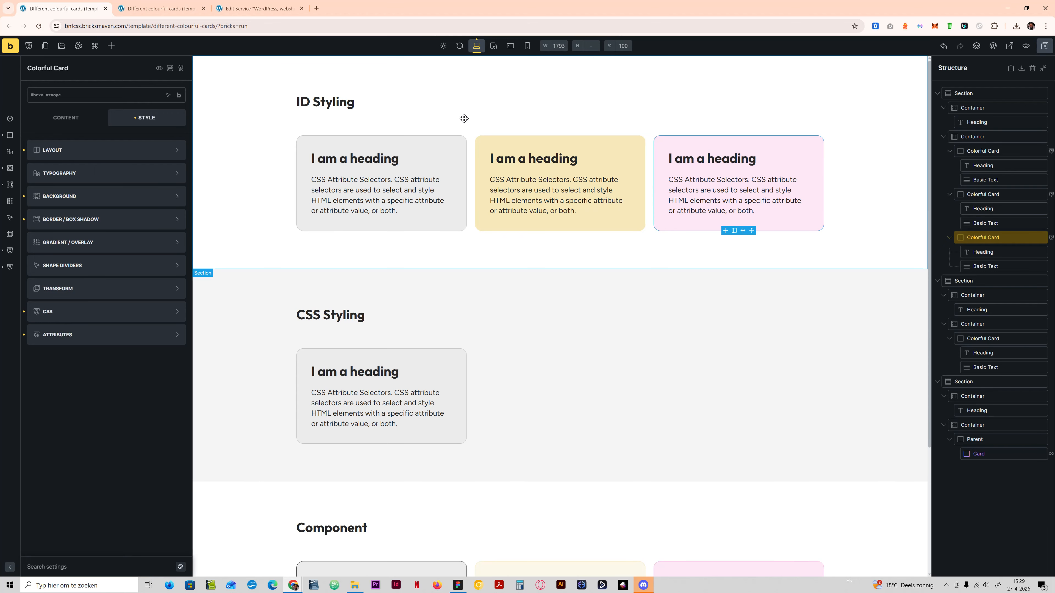
pyautogui.click(395, 146)
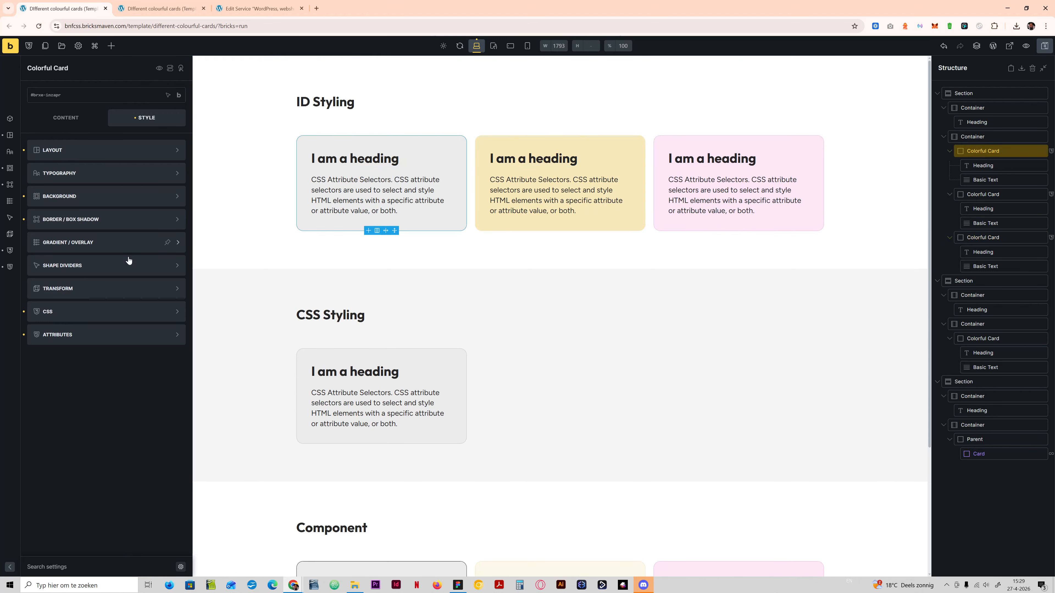
pyautogui.click(70, 196)
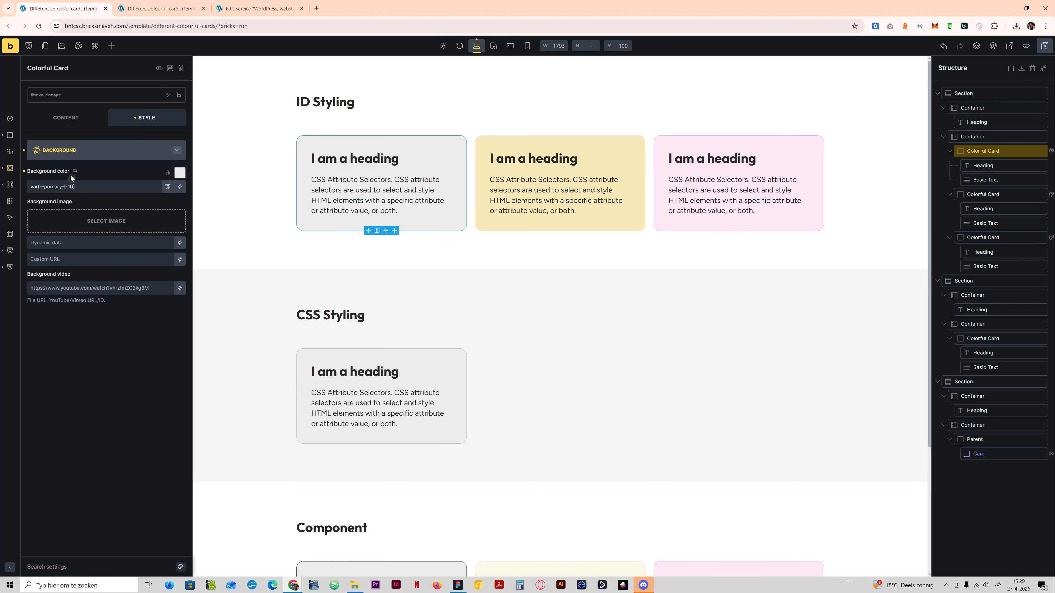
pyautogui.click(68, 150)
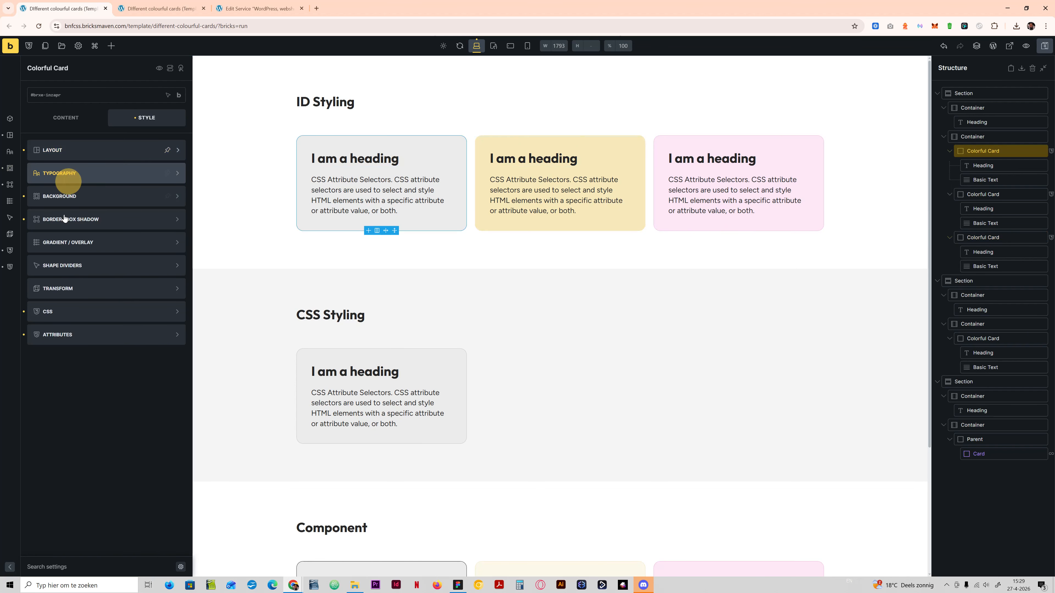
pyautogui.click(71, 309)
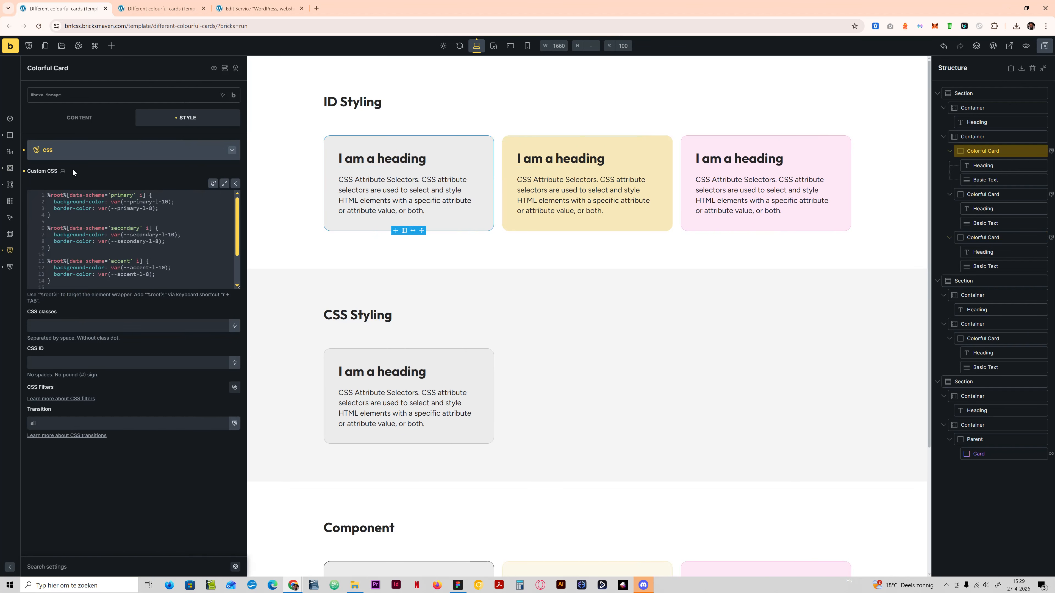
pyautogui.click(68, 150)
# Set the value of the first ID Styling card's data-scheme attribute to primary.
pyautogui.click(66, 337)
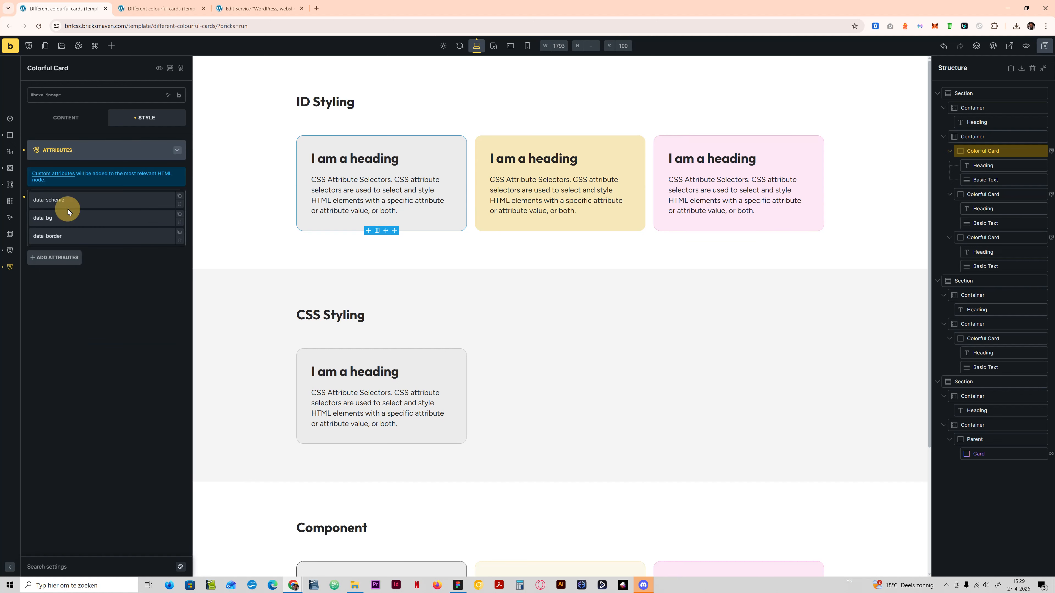
pyautogui.click(68, 207)
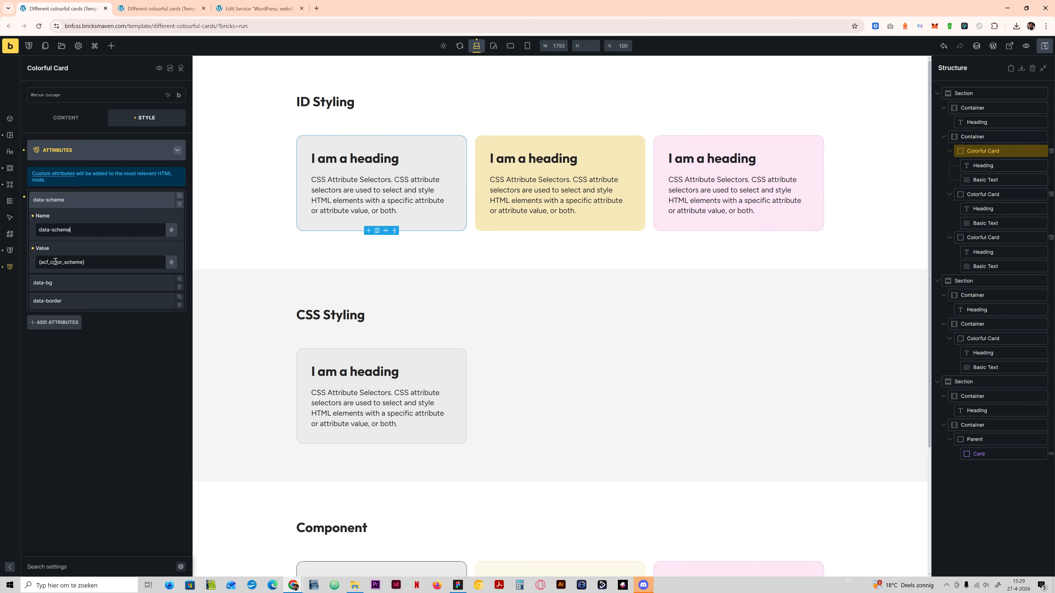
pyautogui.moveTo(39, 262); pyautogui.dragTo(94, 261)
pyautogui.press('BackSpace')
pyautogui.write('primary')
pyautogui.click(83, 152)
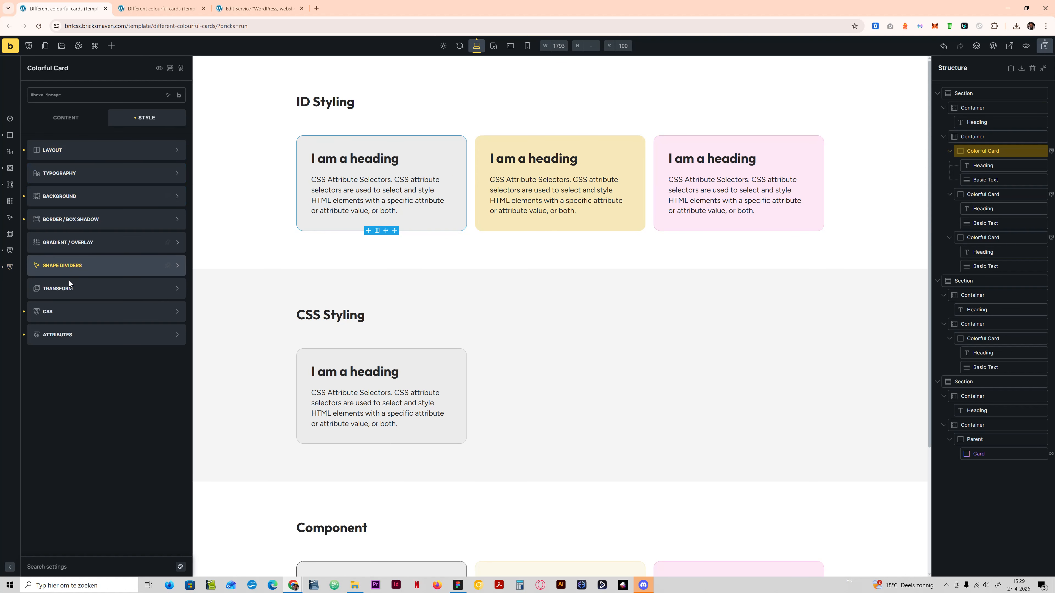
# Examine the primary scheme rule in the first card's custom CSS, including its attribute selector, background-color and border-color declarations.
pyautogui.click(71, 311)
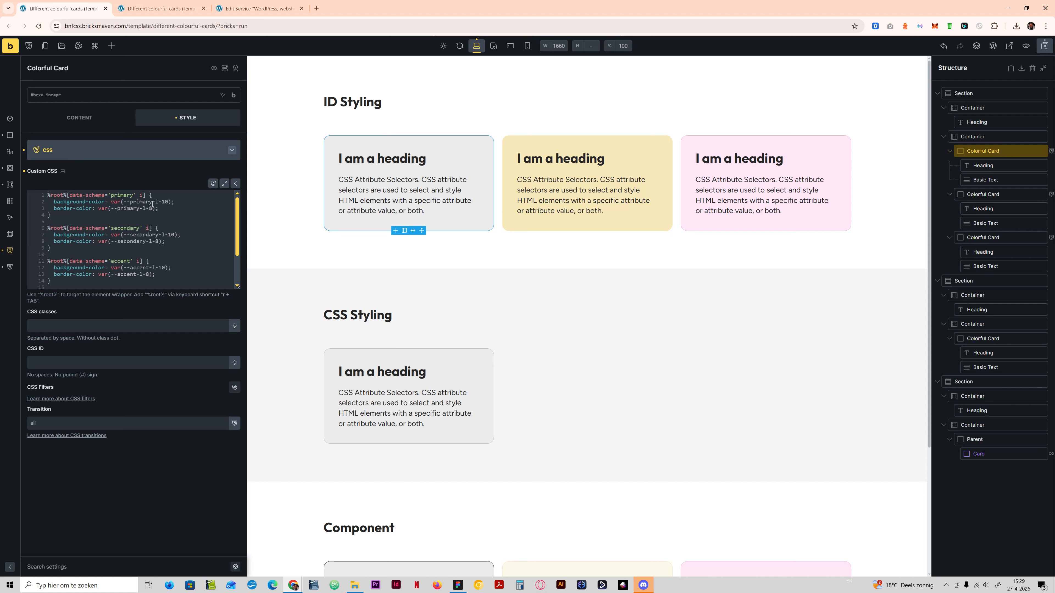
pyautogui.moveTo(49, 197); pyautogui.dragTo(143, 195)
pyautogui.click(64, 197)
pyautogui.click(123, 195)
pyautogui.click(135, 196)
pyautogui.click(146, 197)
pyautogui.click(112, 195)
pyautogui.press('Right')
pyautogui.click(149, 195)
pyautogui.moveTo(48, 202); pyautogui.dragTo(171, 202)
pyautogui.click(82, 206)
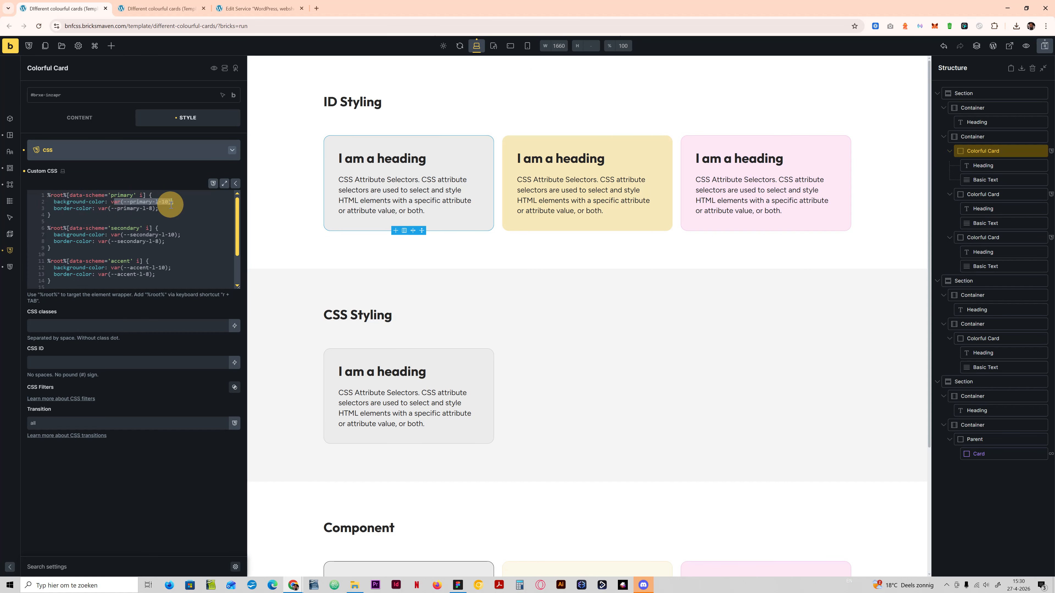
pyautogui.tripleClick(150, 209)
pyautogui.click(153, 211)
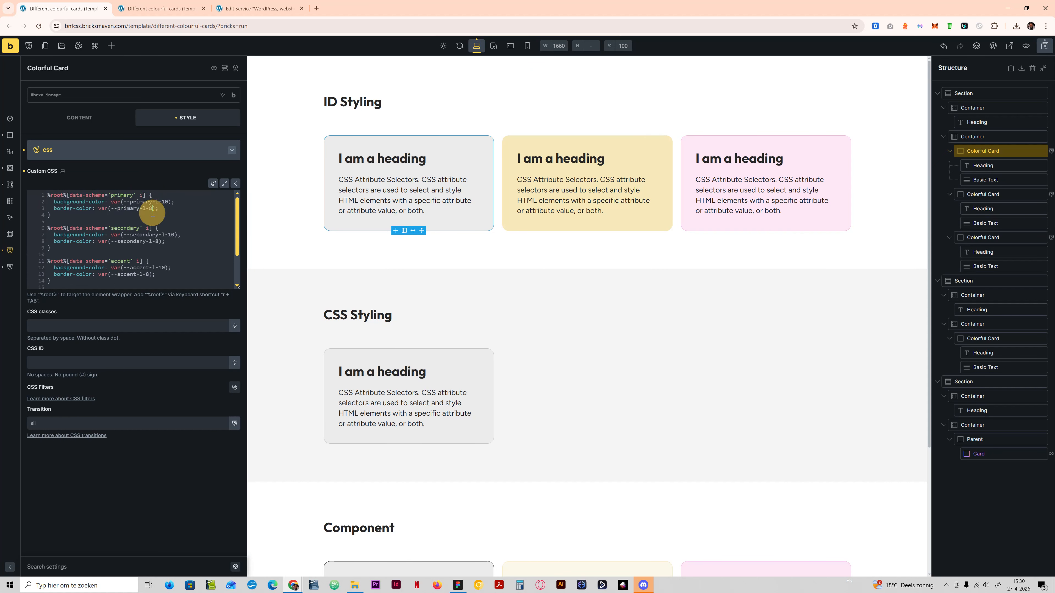
# Clear the border color and background color set directly on the first ID Styling card.
pyautogui.click(90, 150)
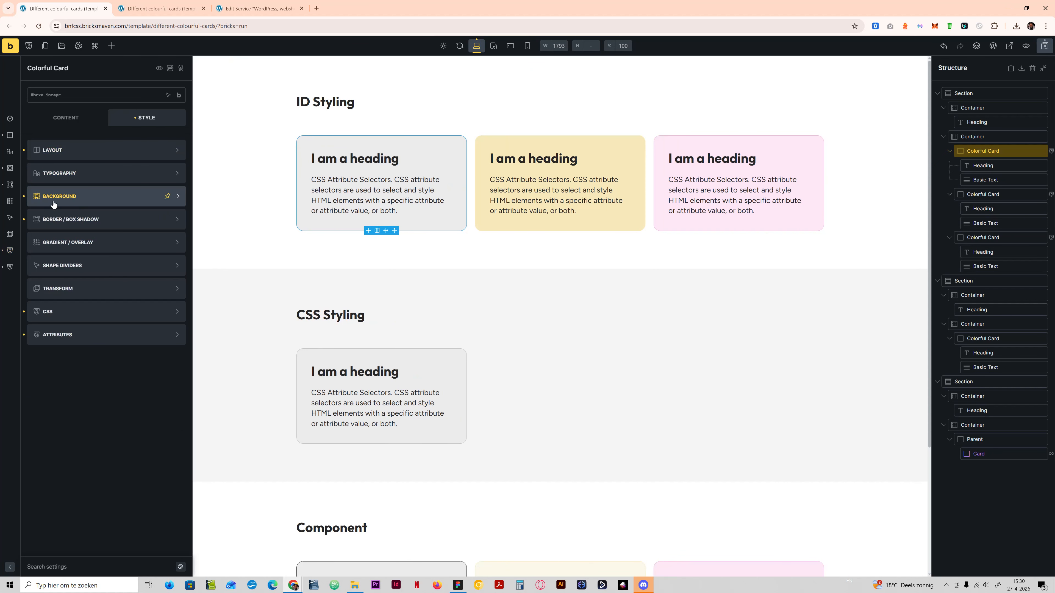
pyautogui.click(54, 220)
pyautogui.click(180, 172)
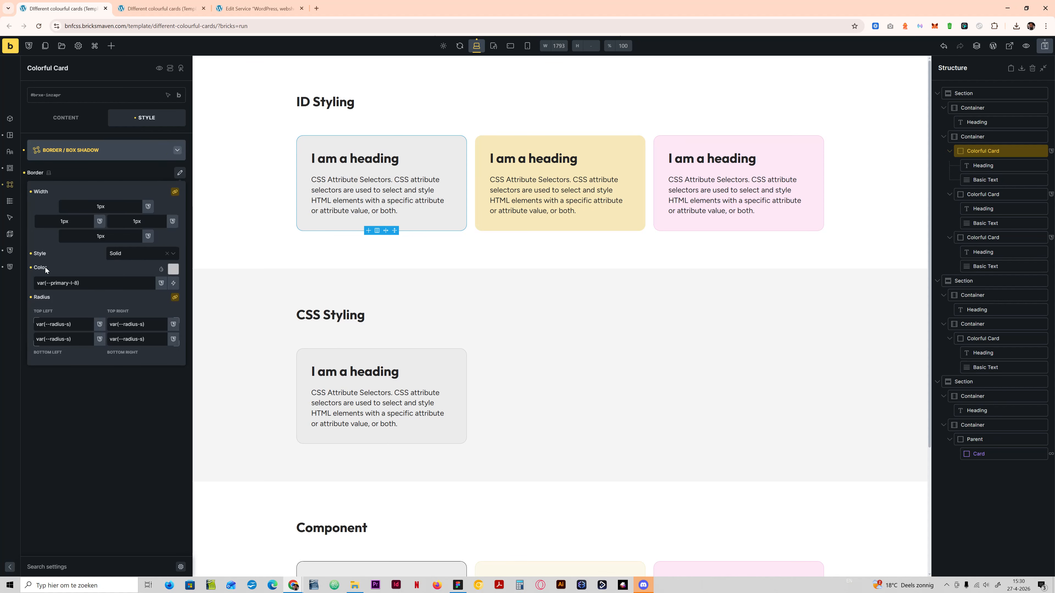
pyautogui.click(74, 150)
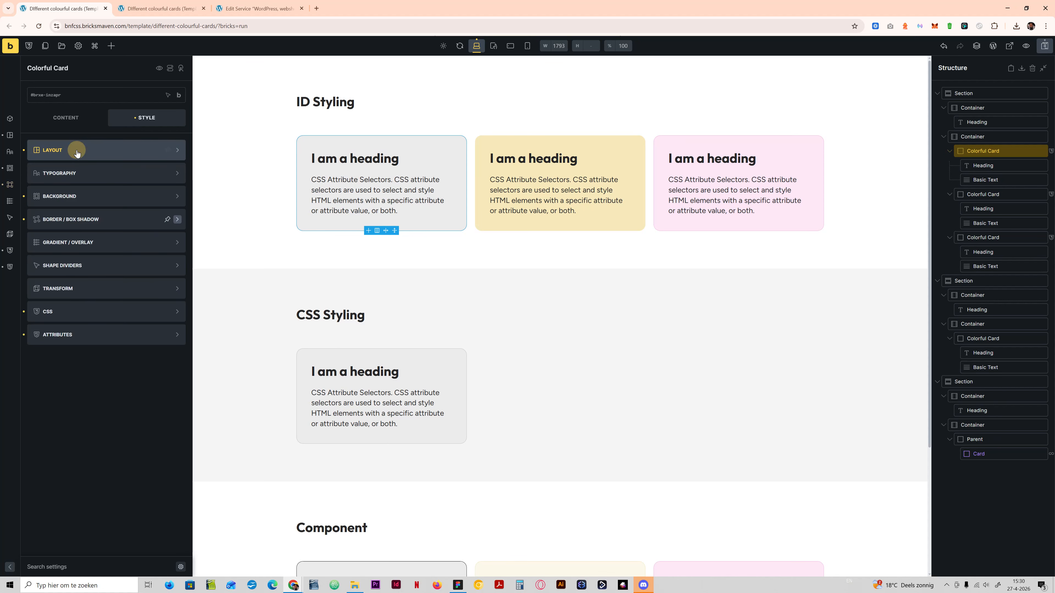
pyautogui.click(47, 195)
pyautogui.click(23, 171)
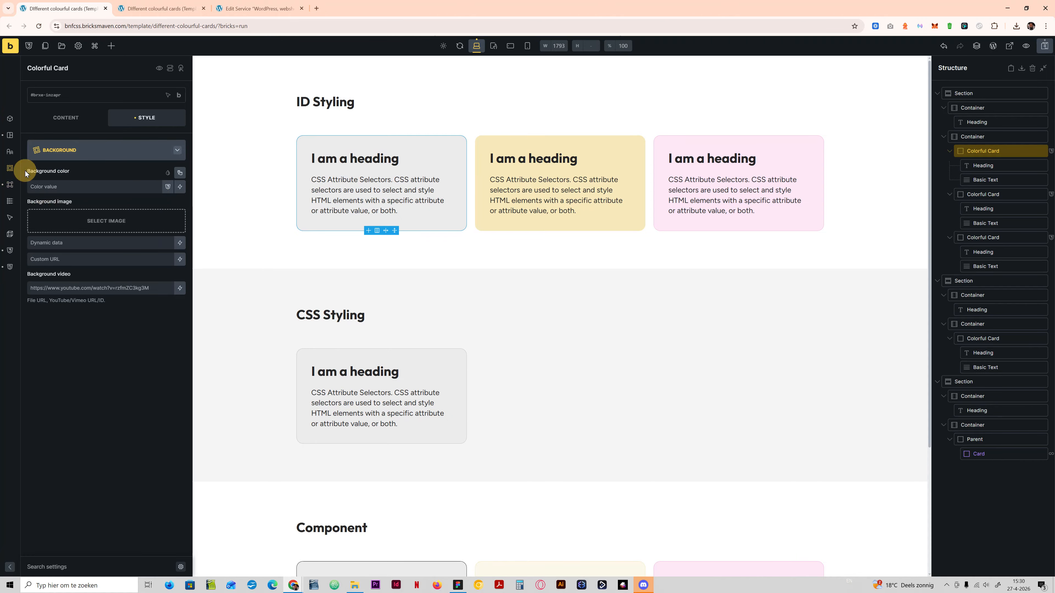
pyautogui.click(70, 150)
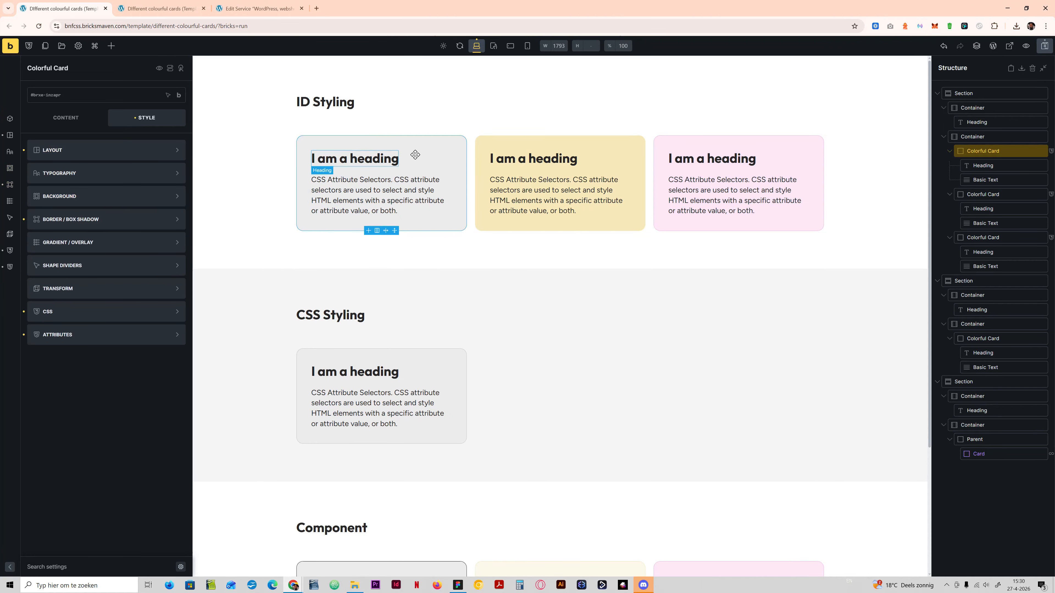
# Save the template and check the first card in the front-end preview.
pyautogui.click(1044, 48)
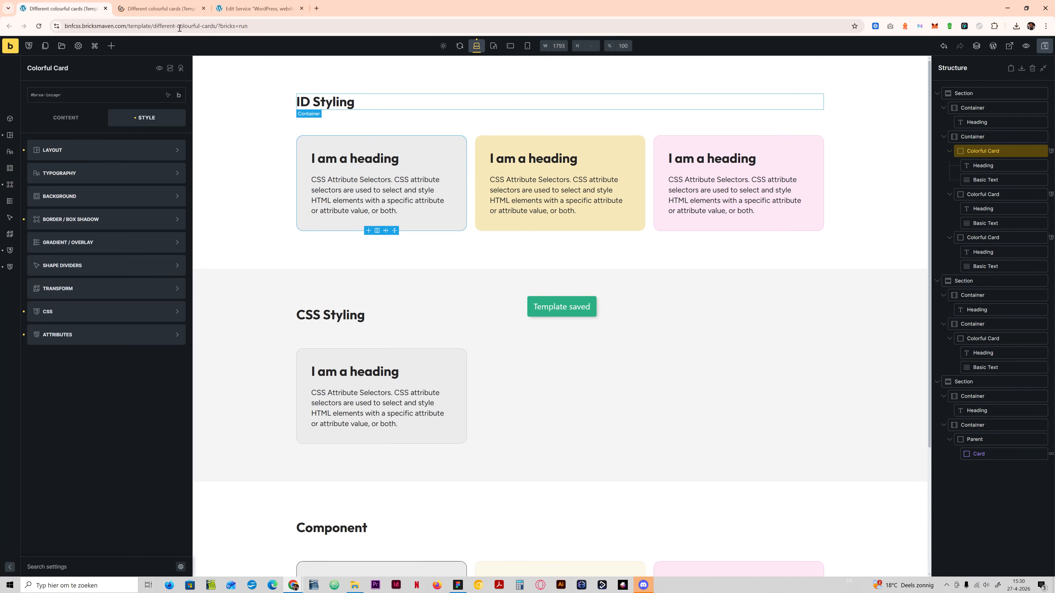
pyautogui.click(162, 9)
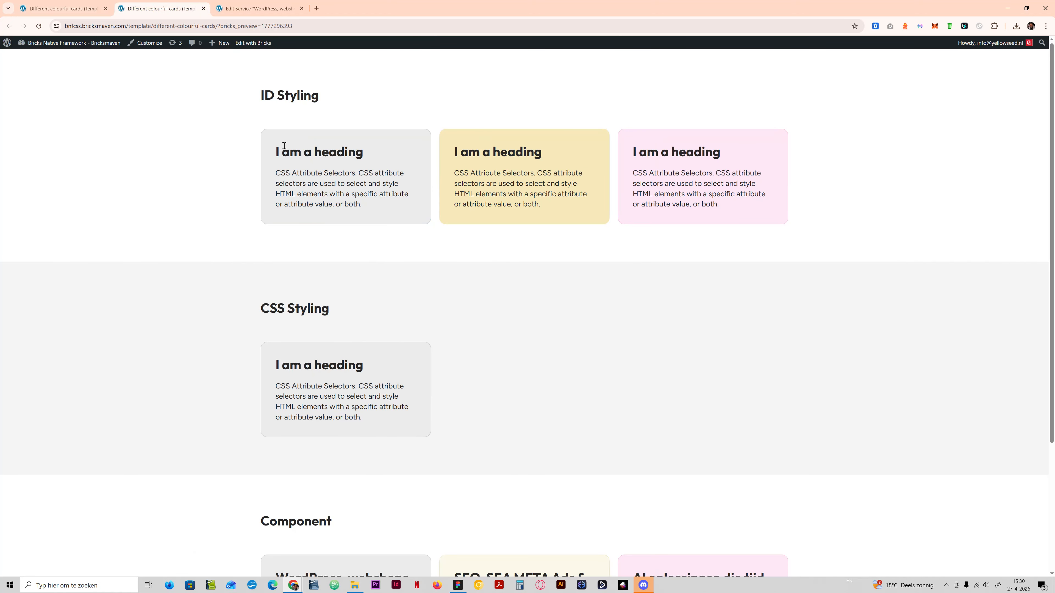
pyautogui.hotkey('ctrl', 'shift', 'Tab')
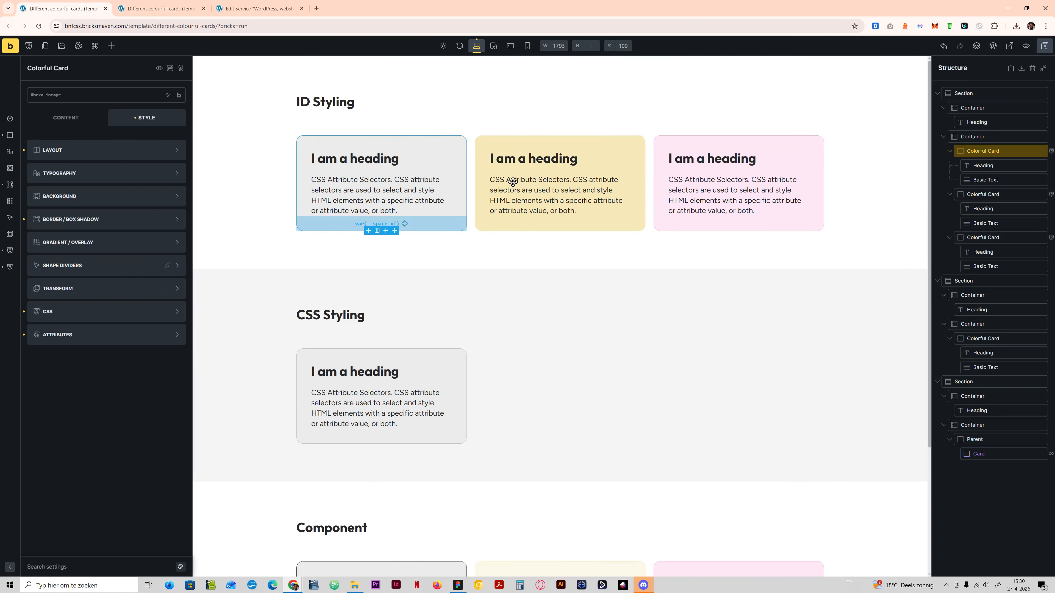
# Clear the background color and border color set directly on the second ID Styling card.
pyautogui.click(548, 141)
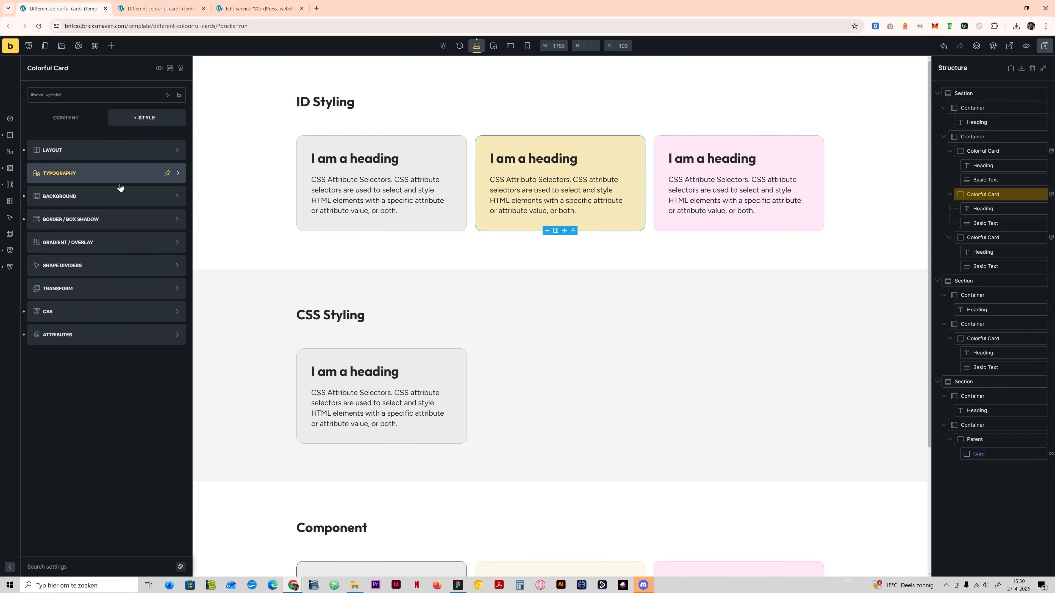
pyautogui.click(63, 198)
pyautogui.click(23, 172)
pyautogui.click(44, 157)
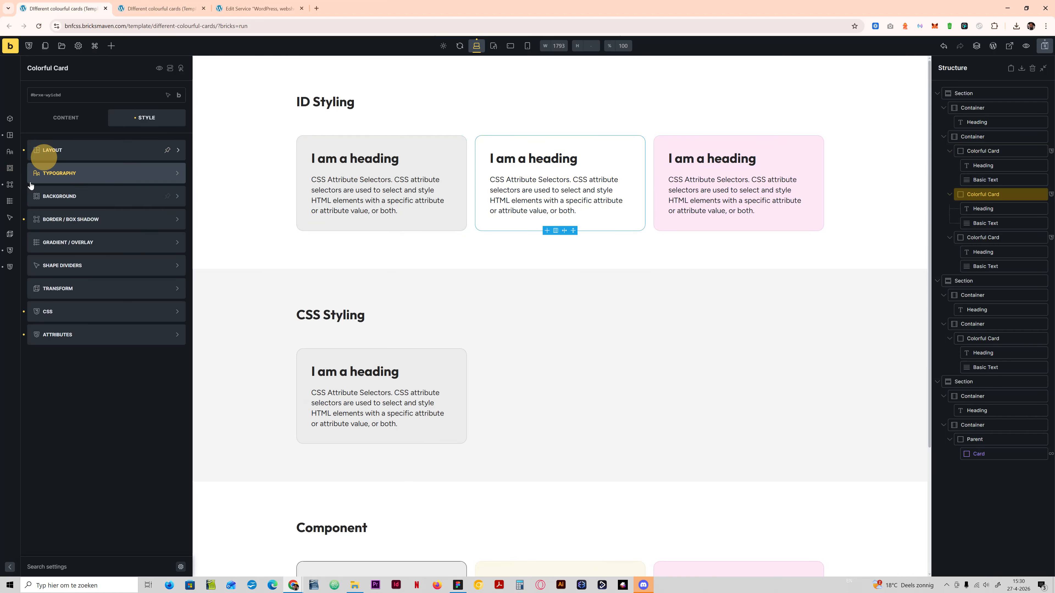
pyautogui.click(39, 219)
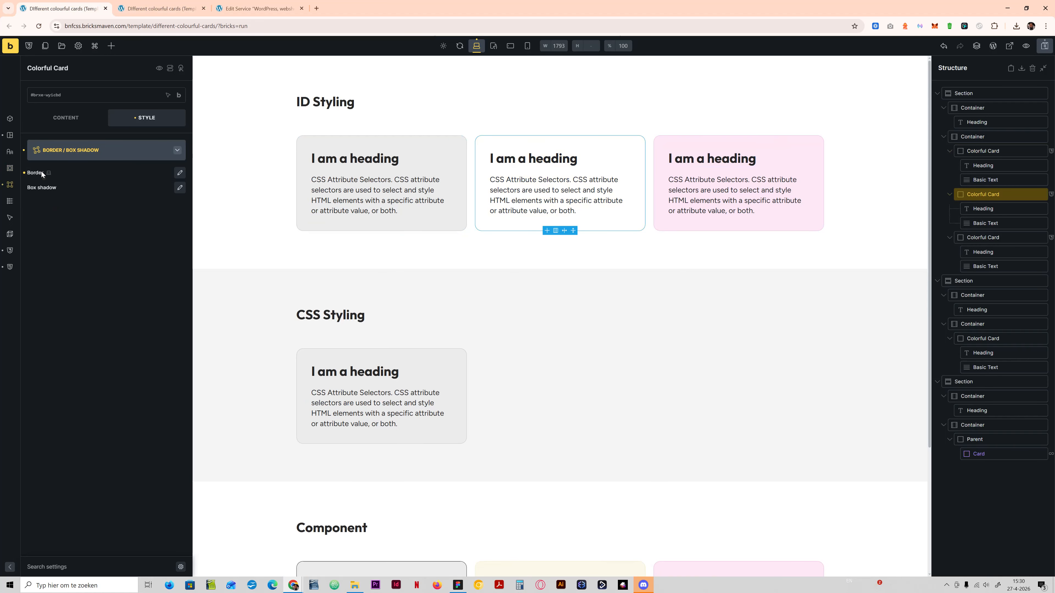
pyautogui.click(179, 172)
pyautogui.click(30, 268)
pyautogui.click(106, 150)
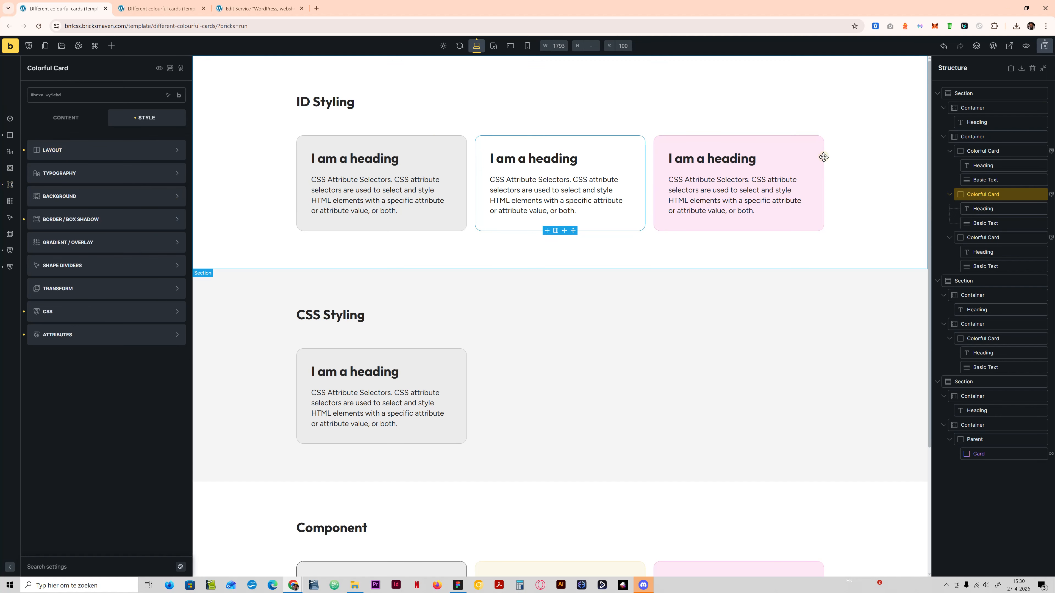
# Clear the border color and background color set directly on the third ID Styling card.
pyautogui.click(821, 157)
pyautogui.click(86, 214)
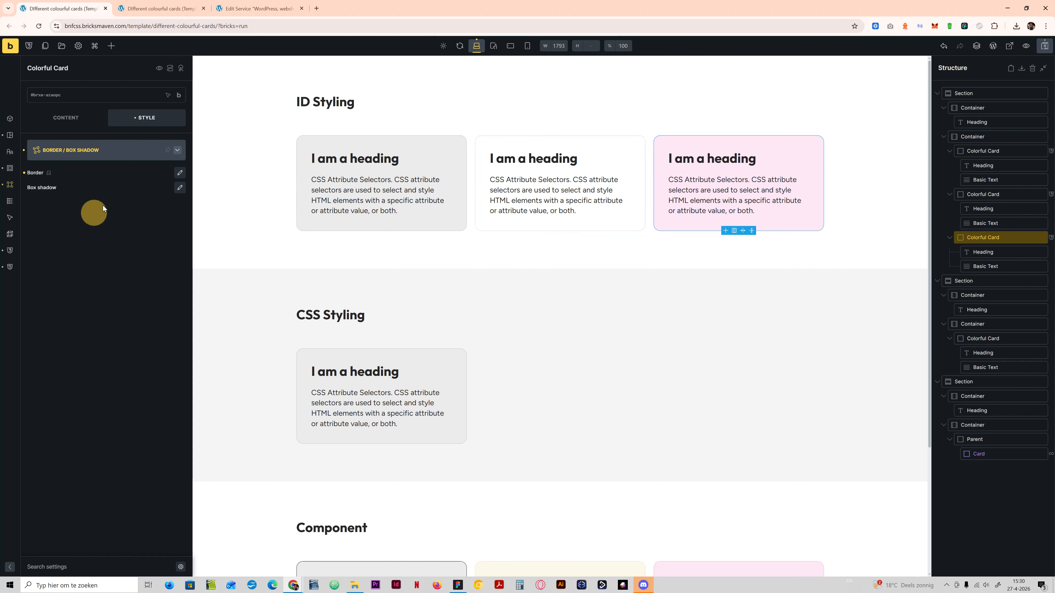
pyautogui.click(179, 173)
pyautogui.click(30, 268)
pyautogui.click(89, 150)
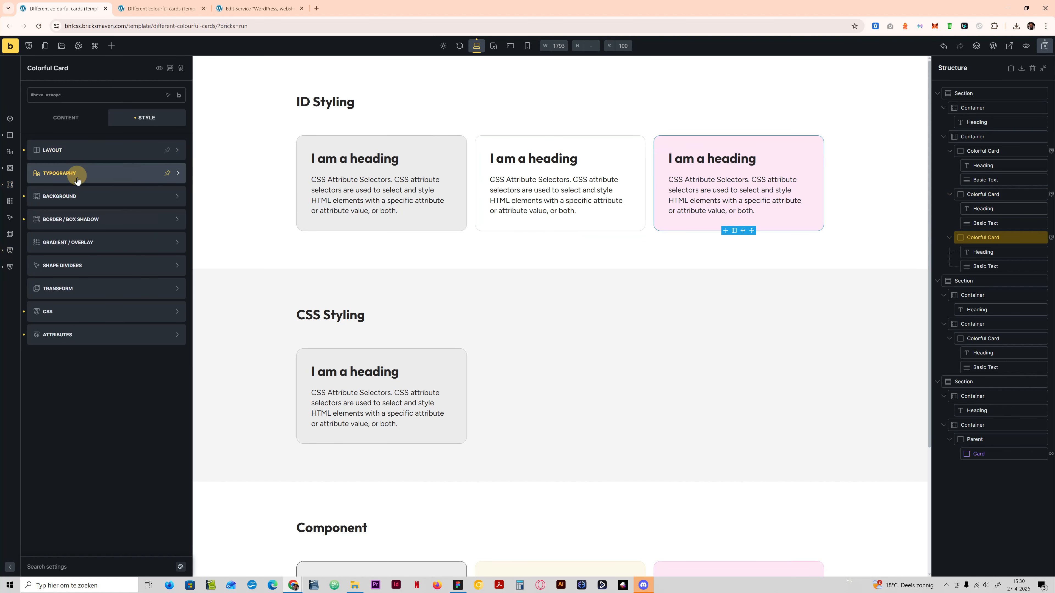
pyautogui.click(79, 201)
pyautogui.click(26, 175)
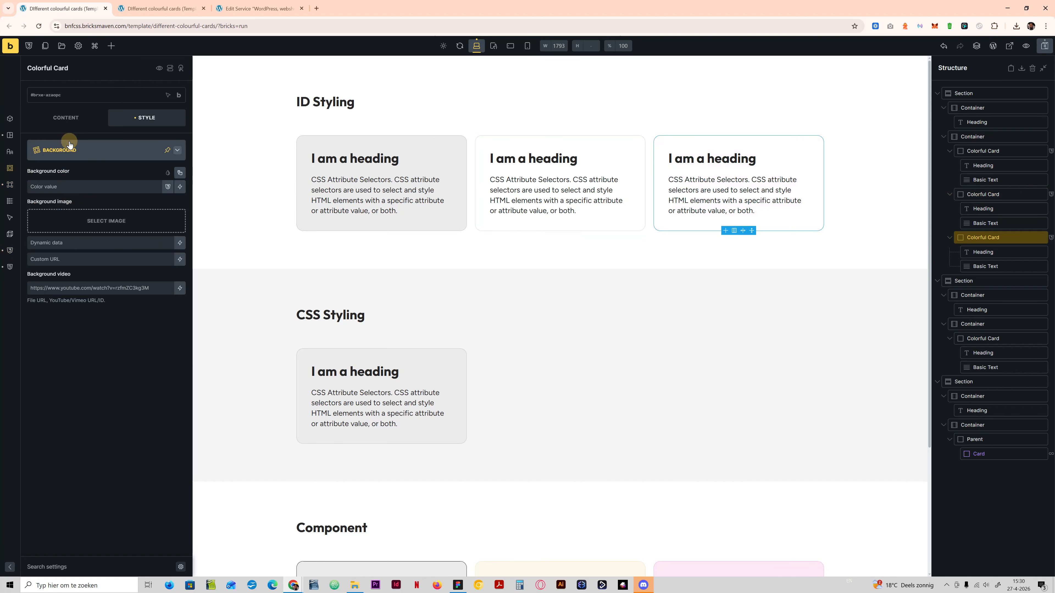
pyautogui.click(71, 149)
# Set the value of the second ID Styling card's data-scheme attribute to secondary.
pyautogui.click(544, 140)
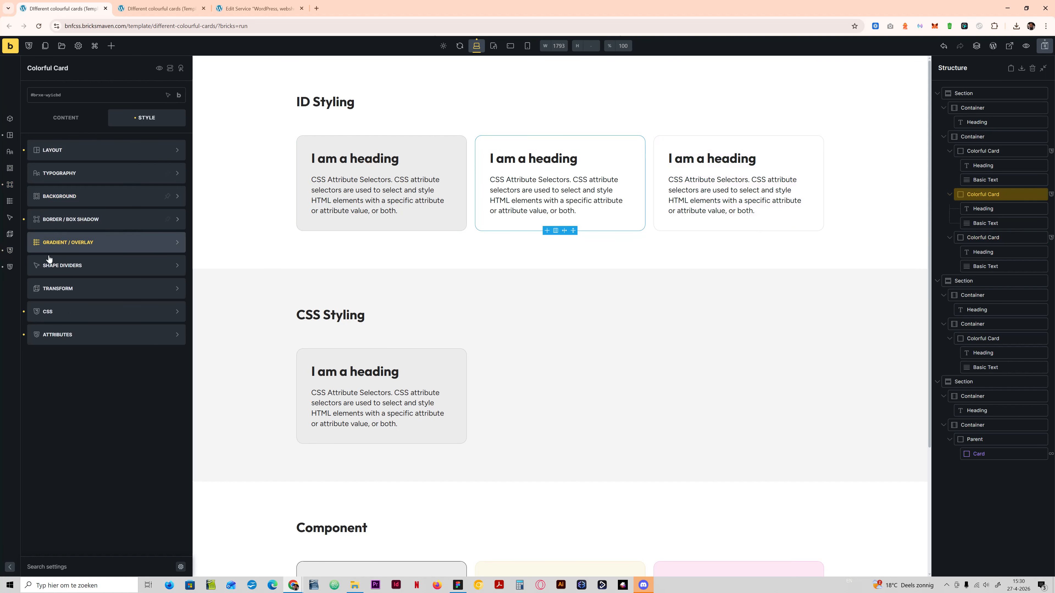
pyautogui.click(48, 311)
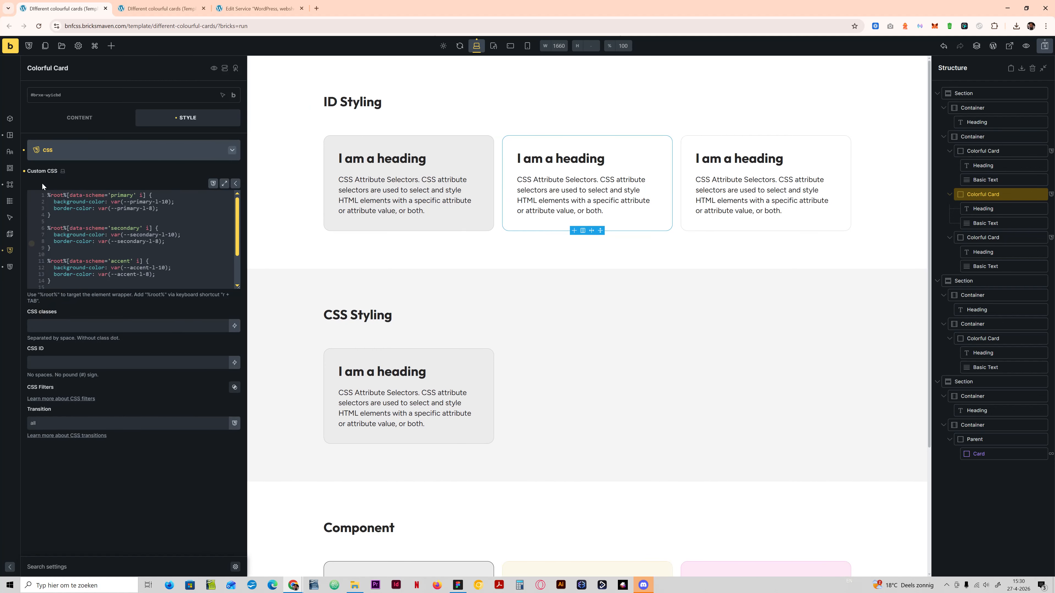
pyautogui.click(115, 155)
pyautogui.click(78, 332)
pyautogui.click(87, 203)
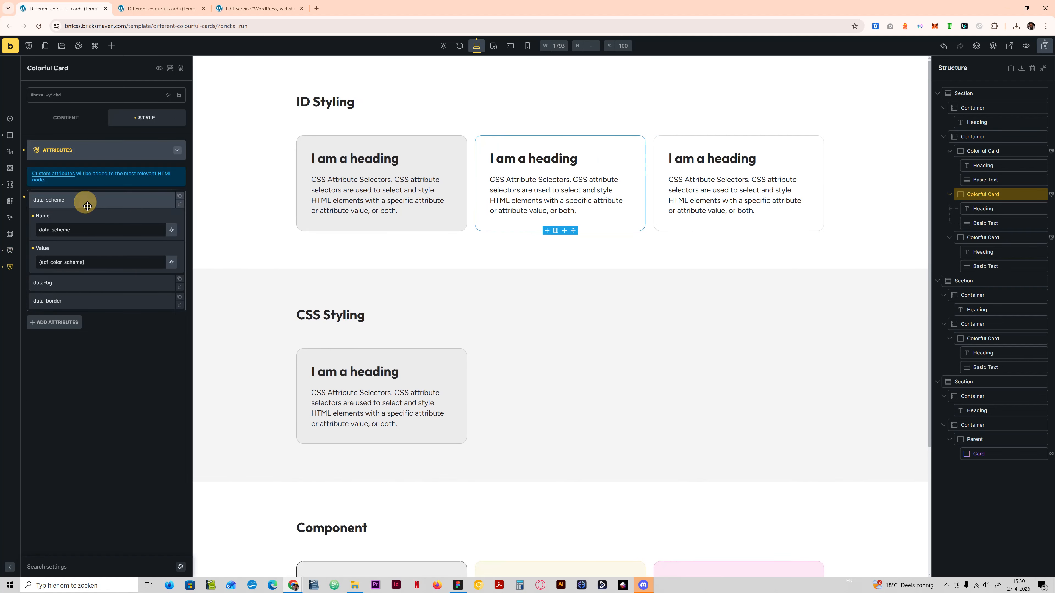
pyautogui.moveTo(93, 262); pyautogui.dragTo(19, 262)
pyautogui.write('se')
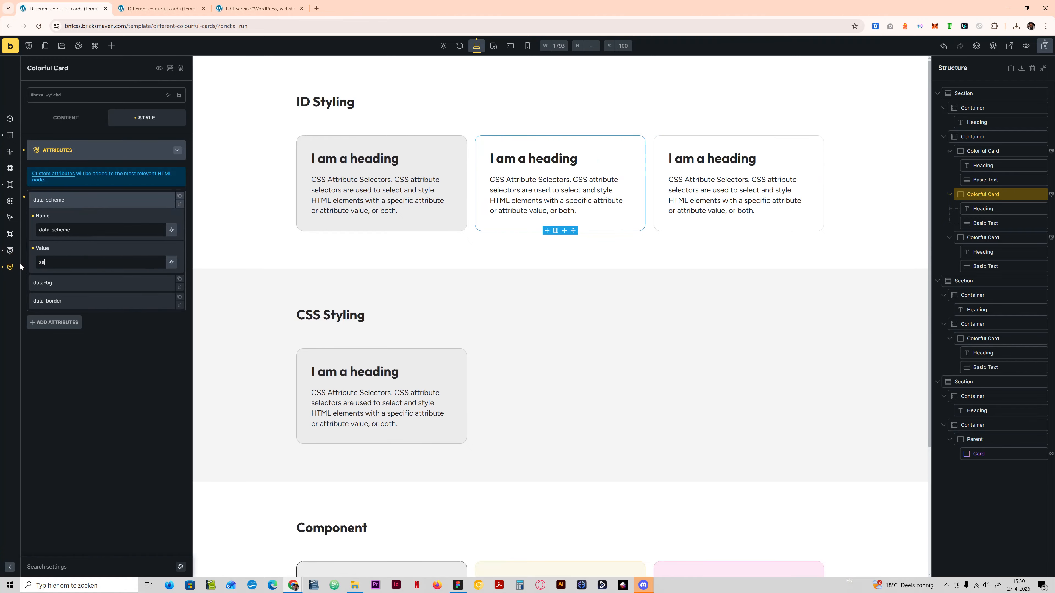
pyautogui.write('condary')
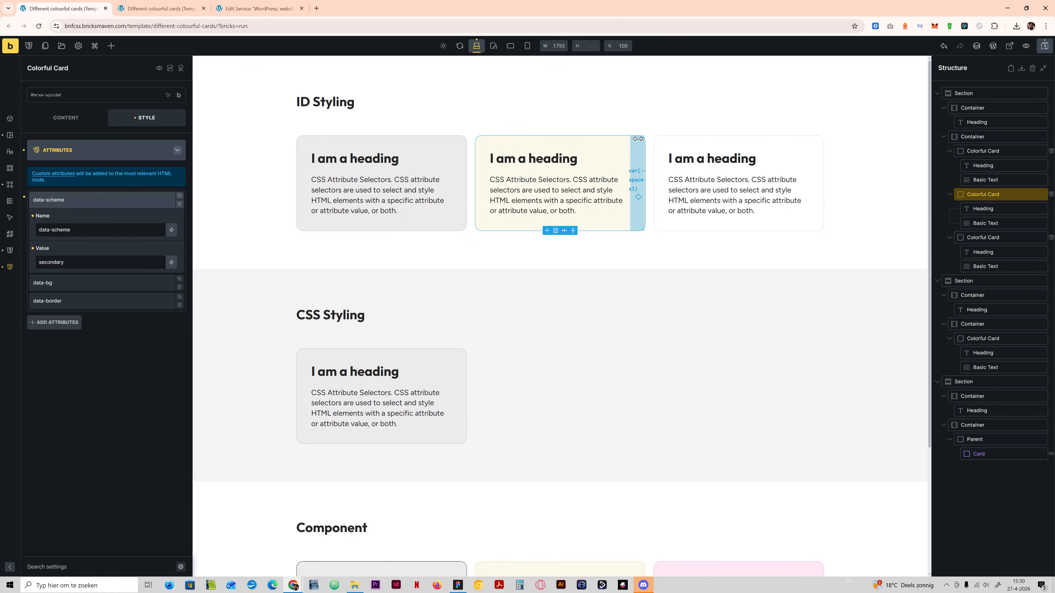
pyautogui.click(992, 208)
pyautogui.click(996, 197)
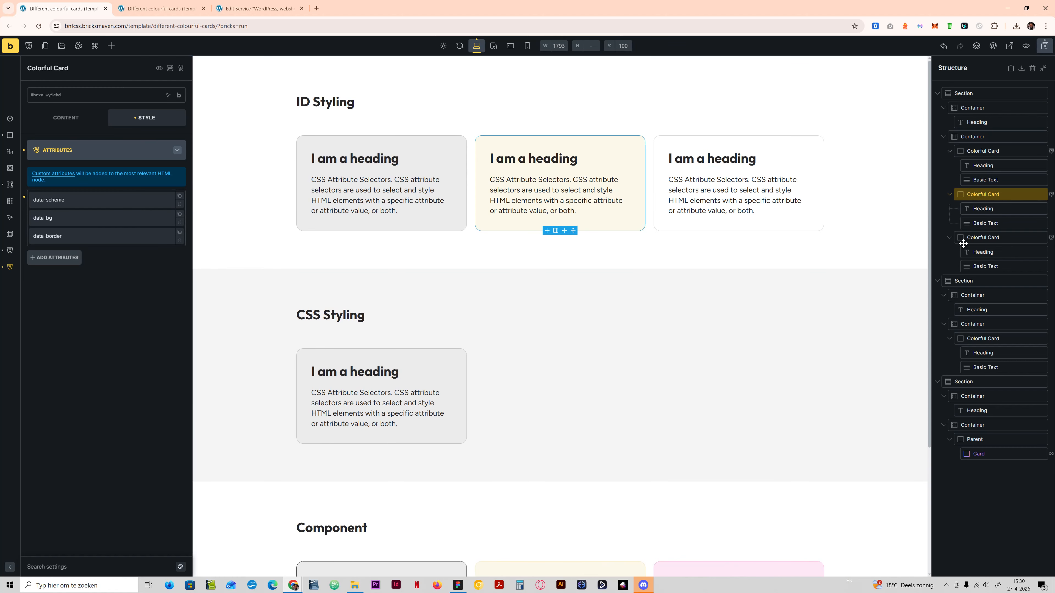
# Set the value of the third ID Styling card's data-scheme attribute to accent and save the template.
pyautogui.click(1001, 237)
pyautogui.click(69, 198)
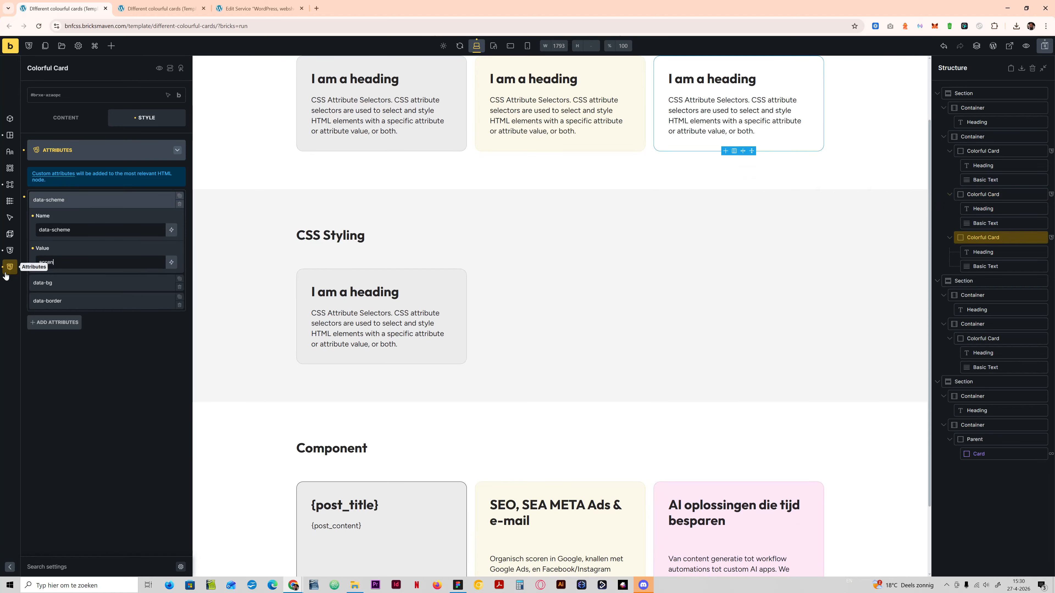
pyautogui.write('t')
pyautogui.scroll(2, 700, 178)
pyautogui.click(1047, 49)
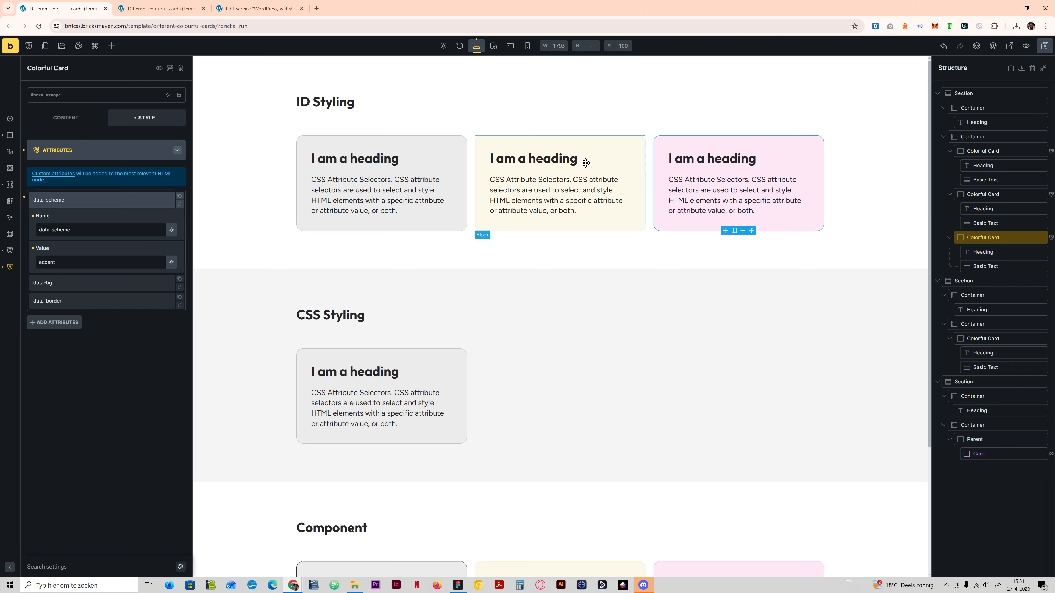
# Check the background and border settings of the third ID Styling card, comparing it with the second card.
pyautogui.click(103, 151)
pyautogui.click(65, 203)
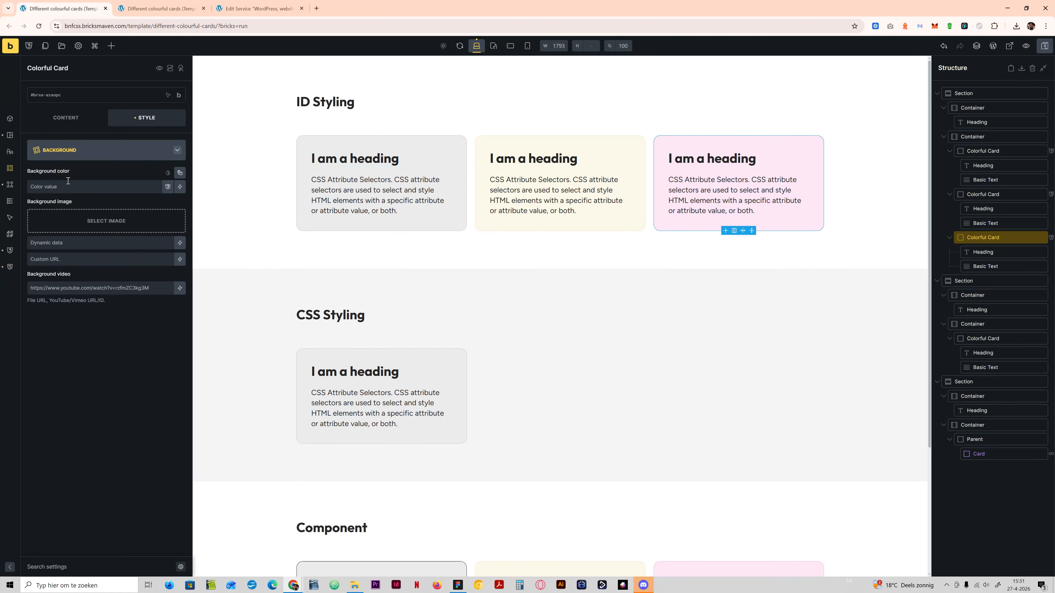
pyautogui.click(67, 150)
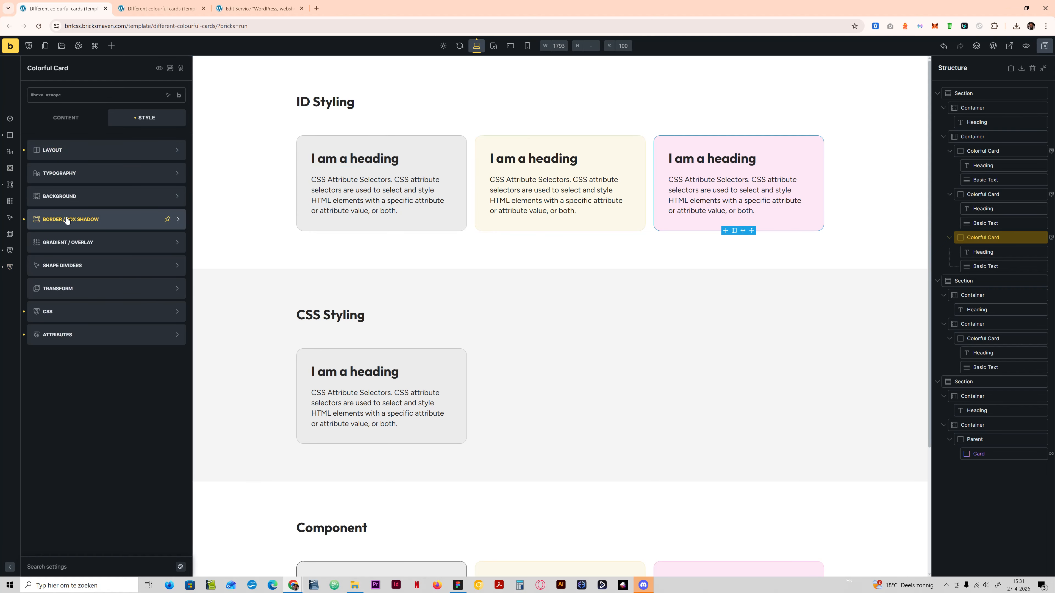
pyautogui.click(85, 197)
pyautogui.click(104, 150)
pyautogui.click(86, 221)
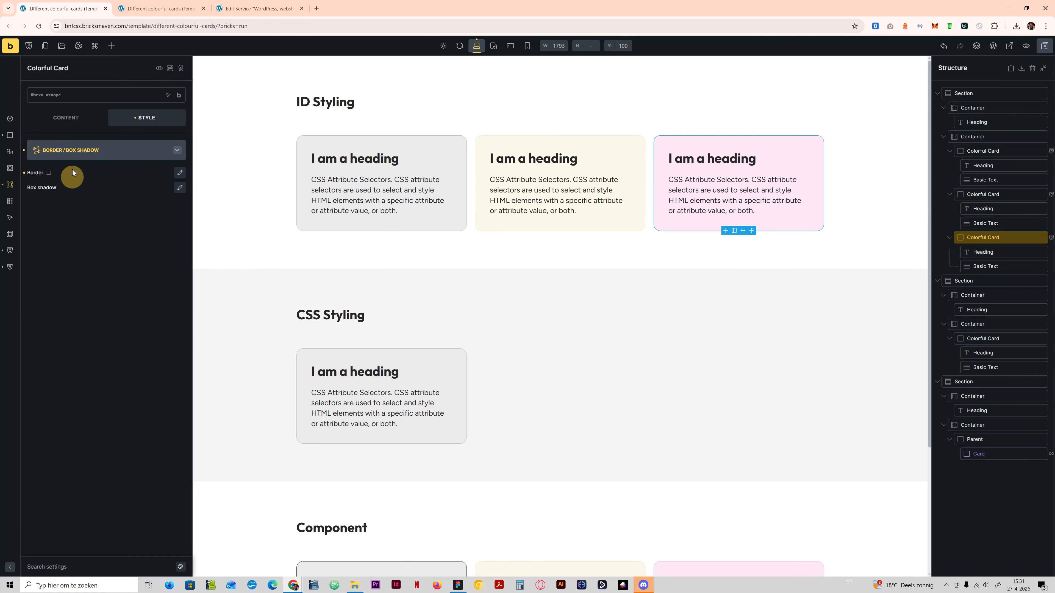
pyautogui.click(85, 150)
pyautogui.click(586, 141)
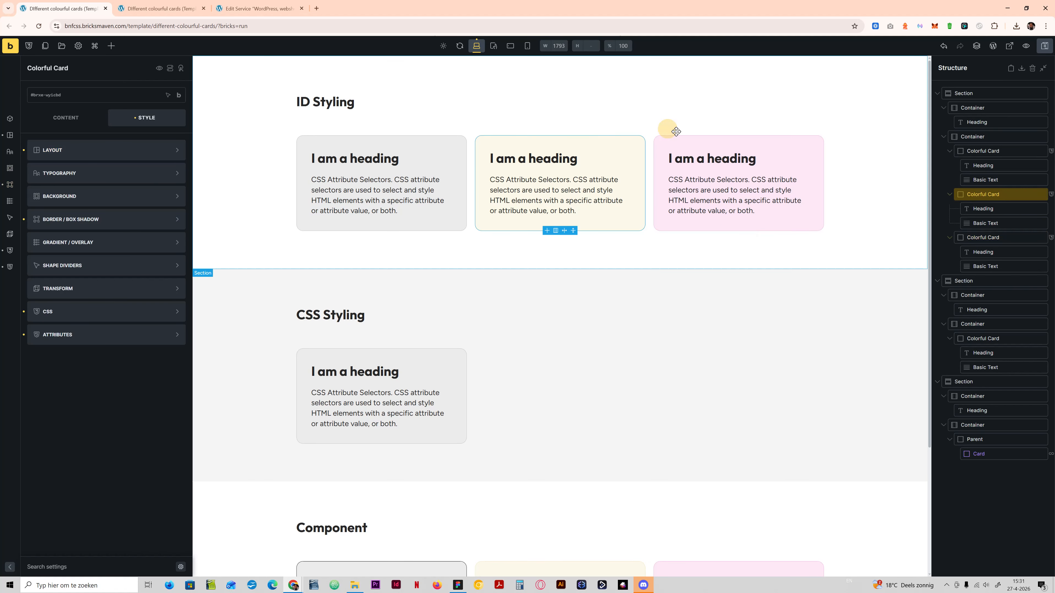
pyautogui.click(708, 141)
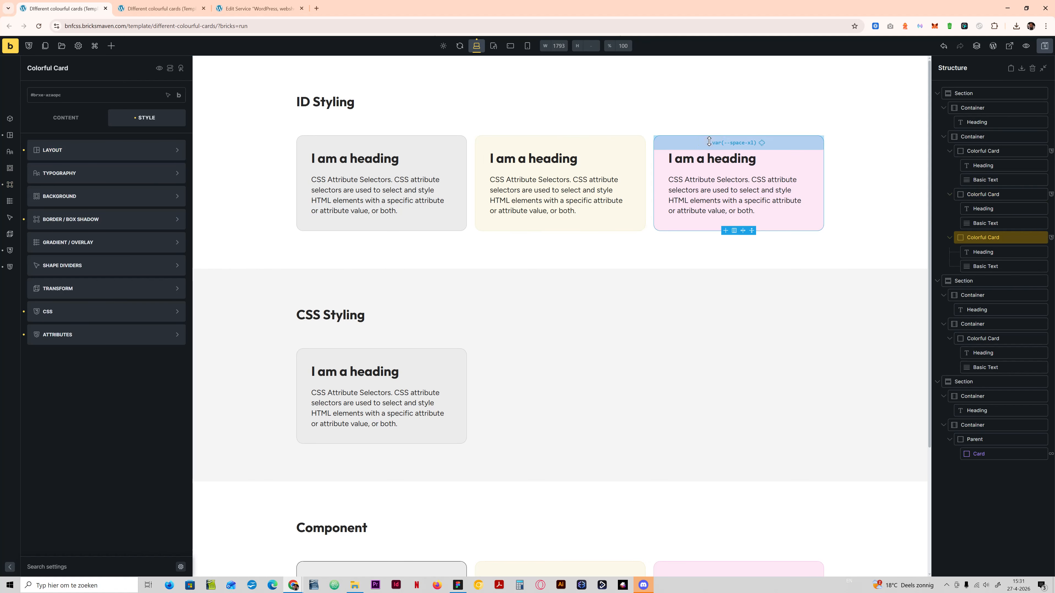
# Examine the data-scheme attribute values on the first and third ID Styling cards.
pyautogui.click(333, 143)
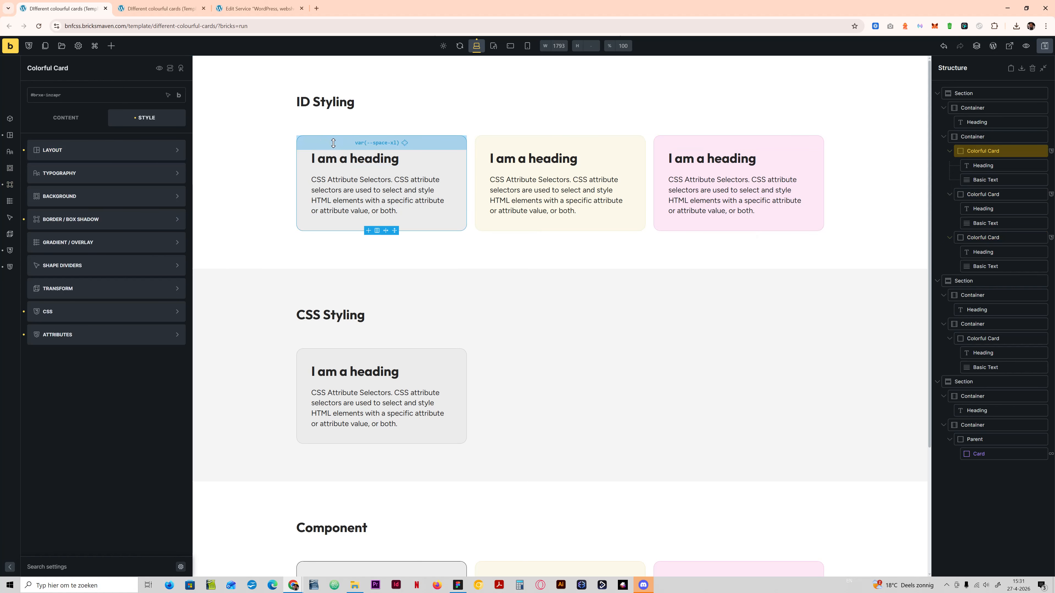
pyautogui.click(107, 335)
pyautogui.click(67, 200)
pyautogui.click(81, 263)
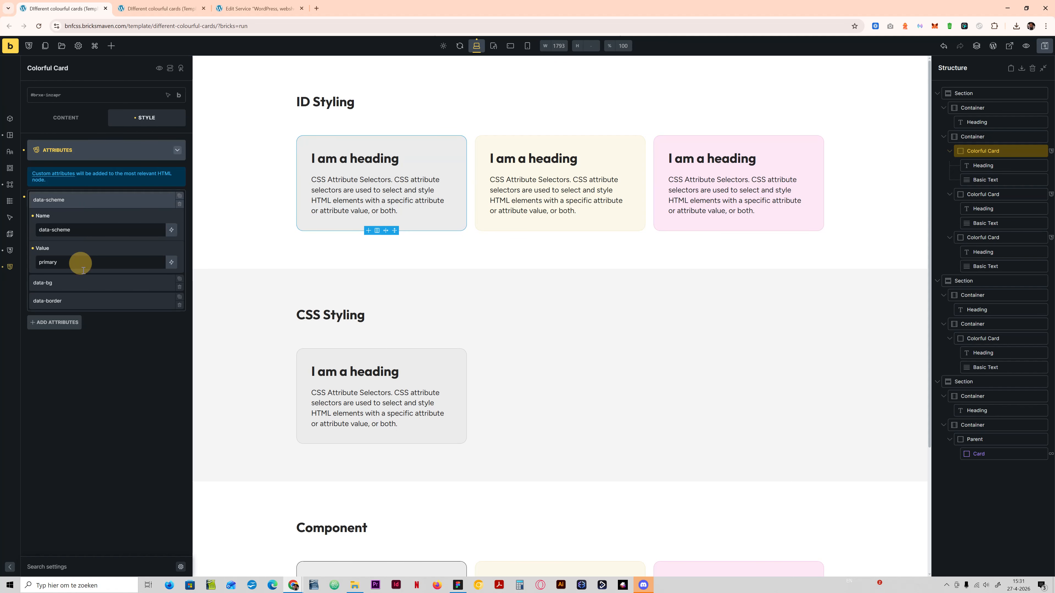
pyautogui.click(586, 138)
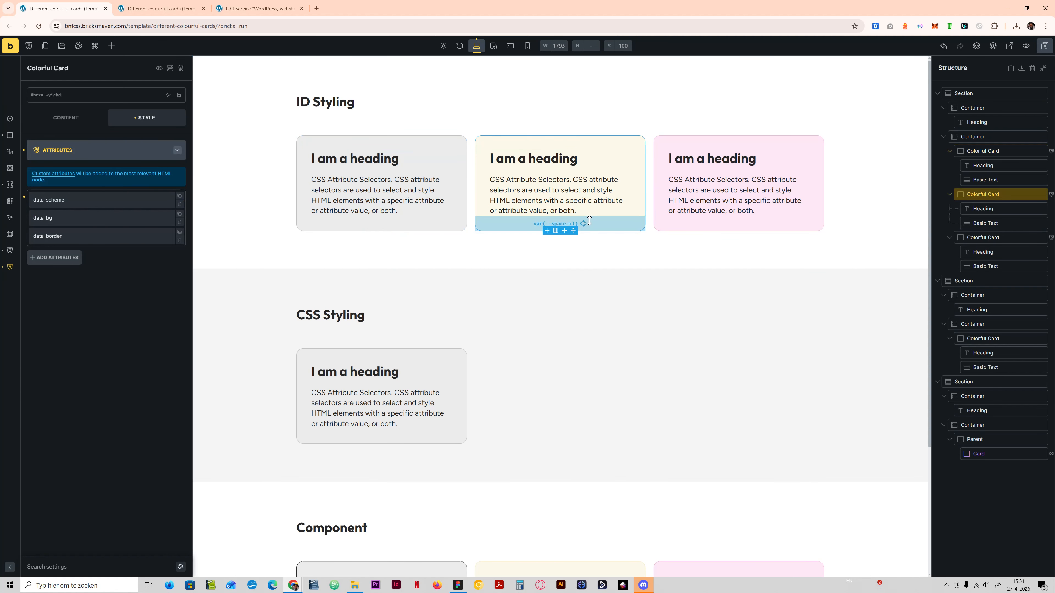
pyautogui.click(721, 146)
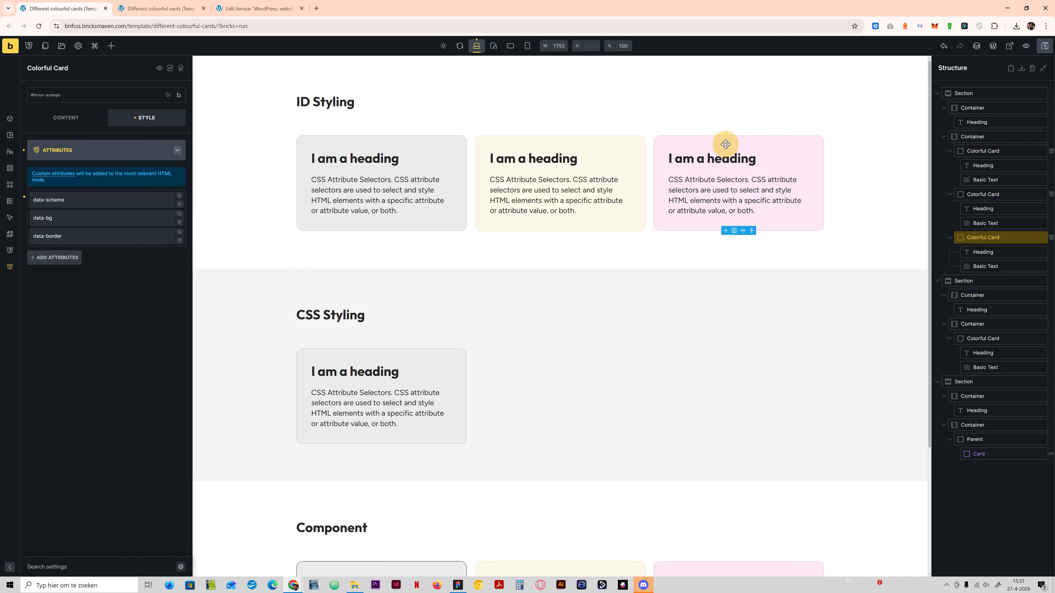
pyautogui.click(106, 199)
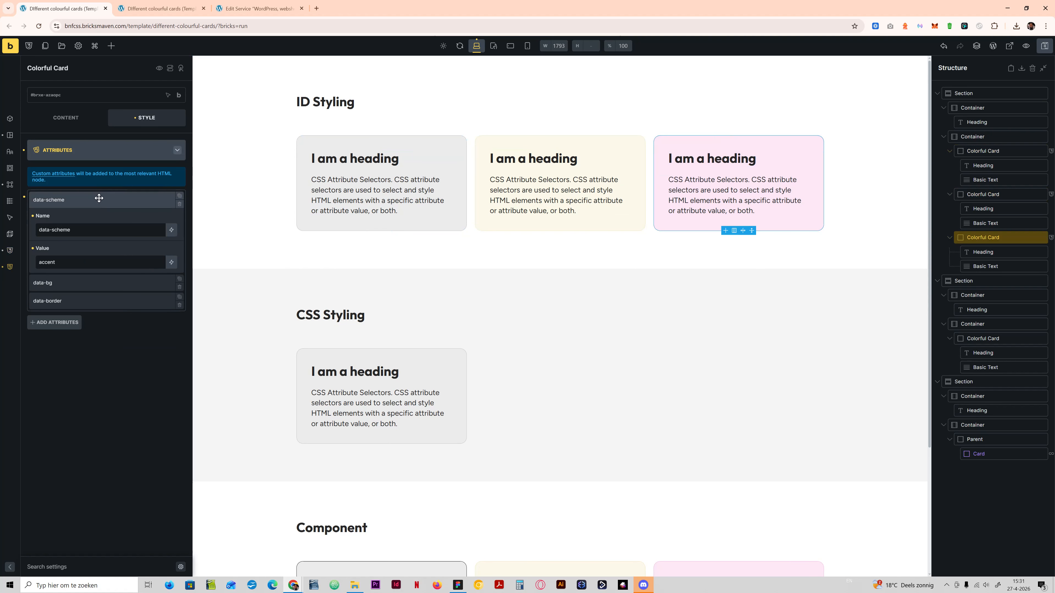
pyautogui.click(111, 152)
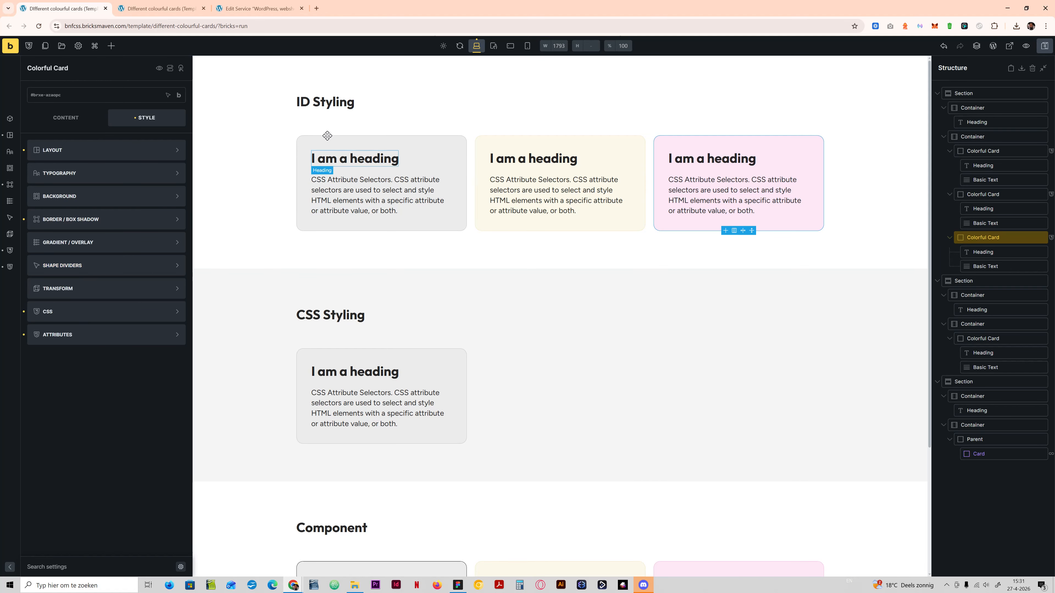
# Duplicate the first ID Styling card after opening its custom CSS.
pyautogui.click(297, 142)
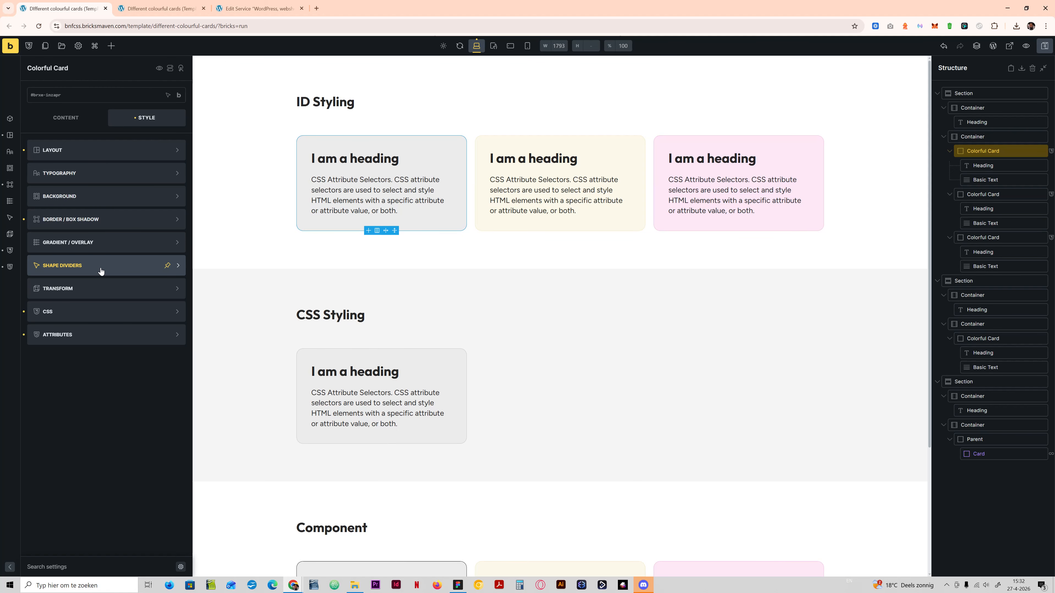
pyautogui.click(88, 312)
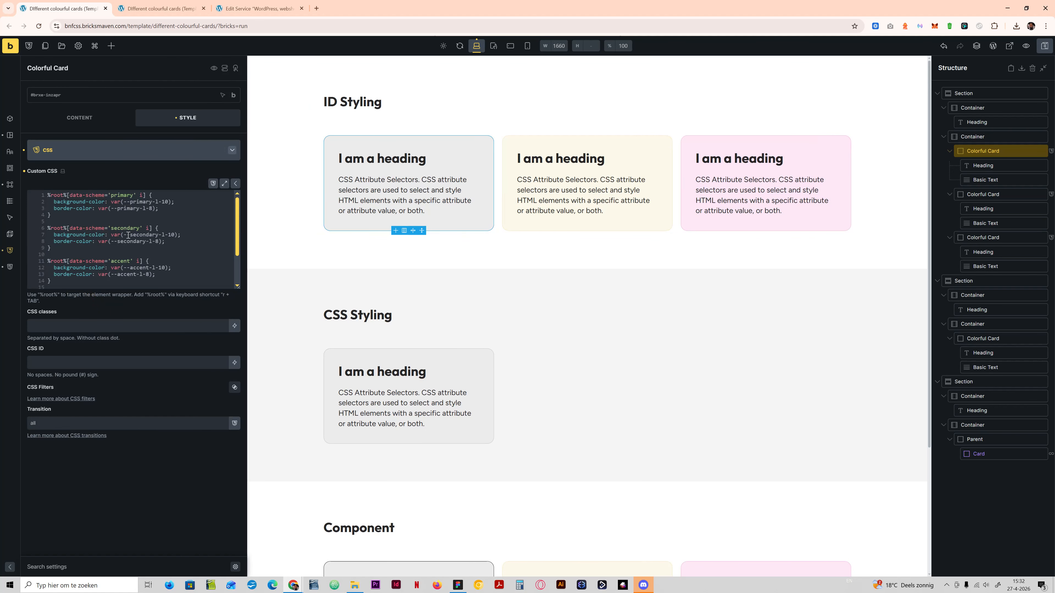
pyautogui.rightClick(987, 151)
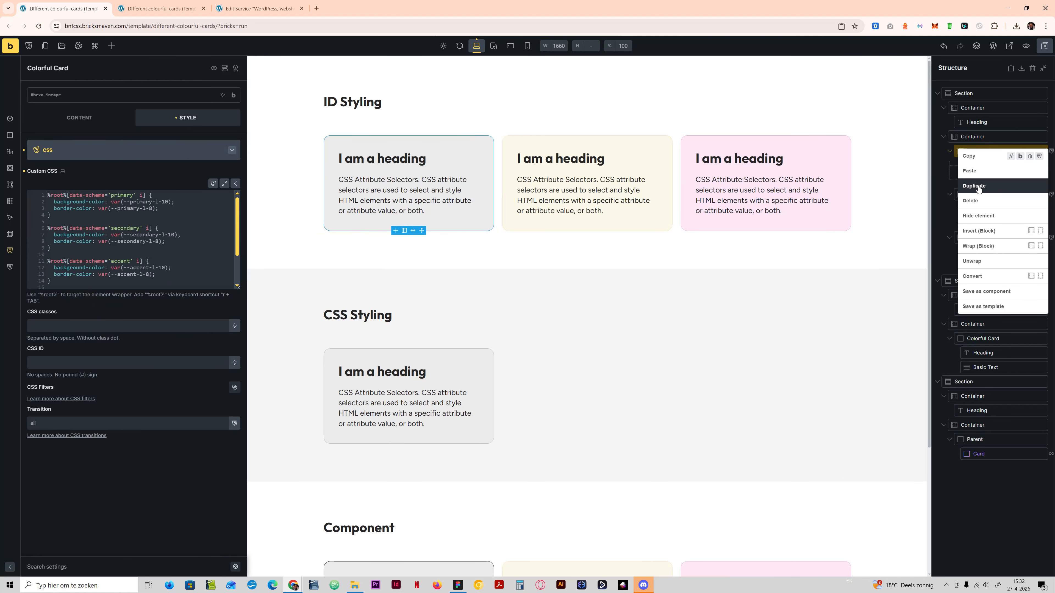
pyautogui.click(978, 185)
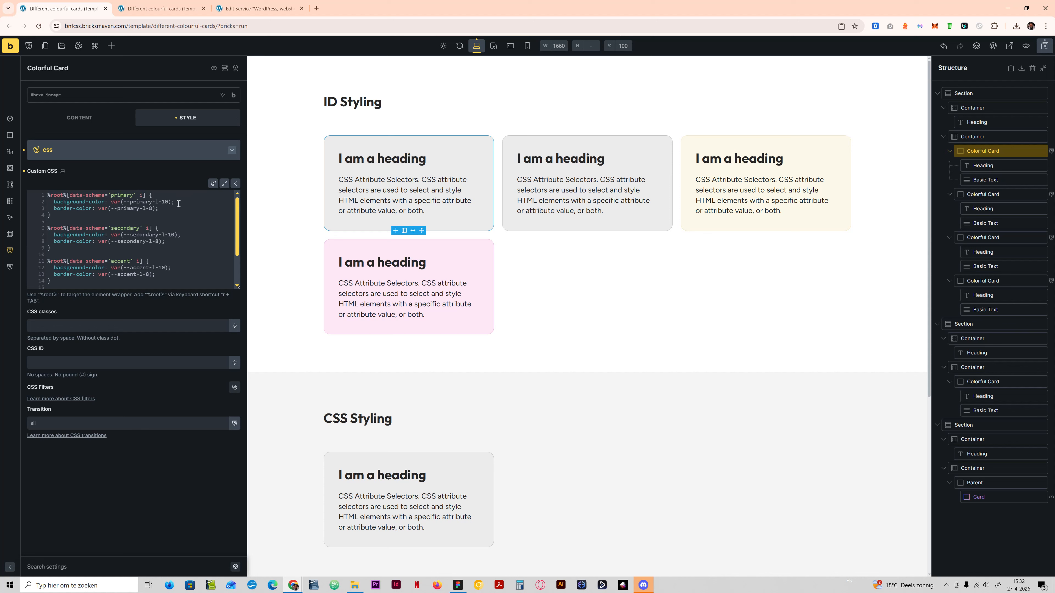
# In the first card's custom CSS, set the primary scheme's background to var(--primary-l-8) and its border to var(--primary-l-6).
pyautogui.click(164, 202)
pyautogui.doubleClick(165, 202)
pyautogui.write('8')
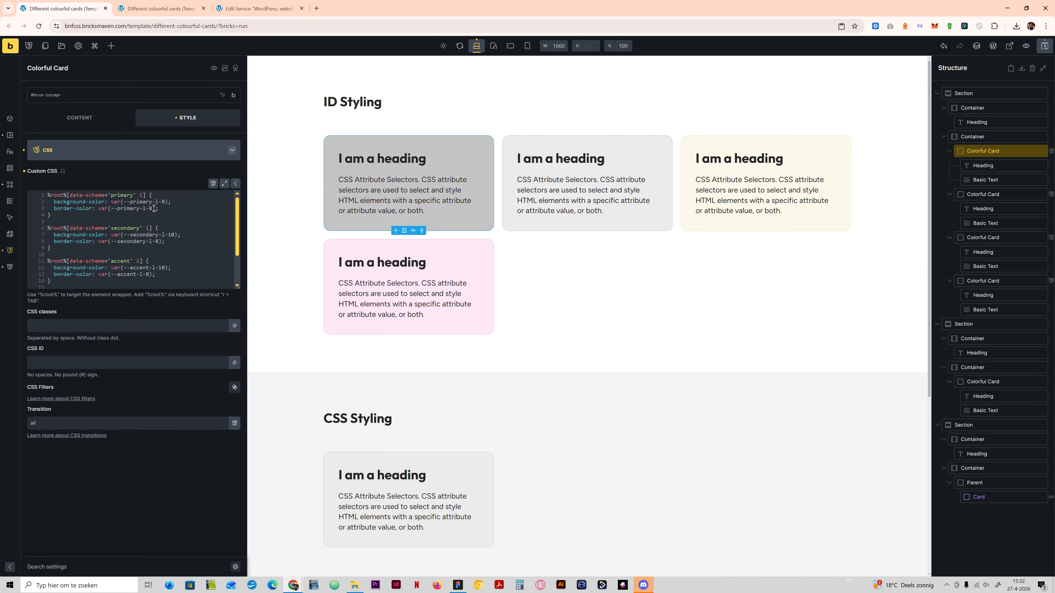
pyautogui.doubleClick(150, 209)
pyautogui.click(993, 138)
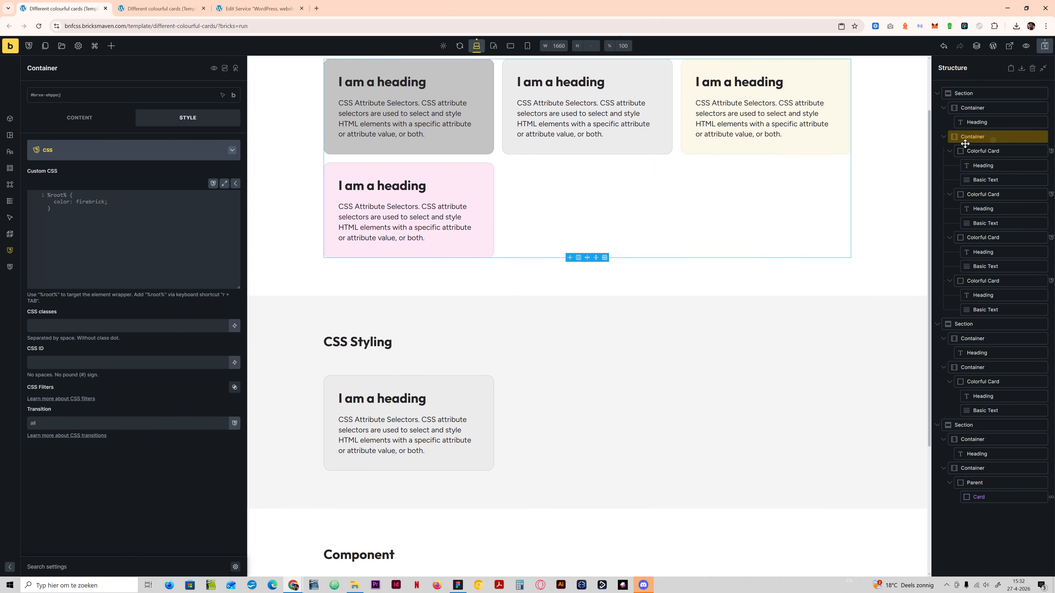
pyautogui.scroll(3, 516, 190)
pyautogui.click(991, 94)
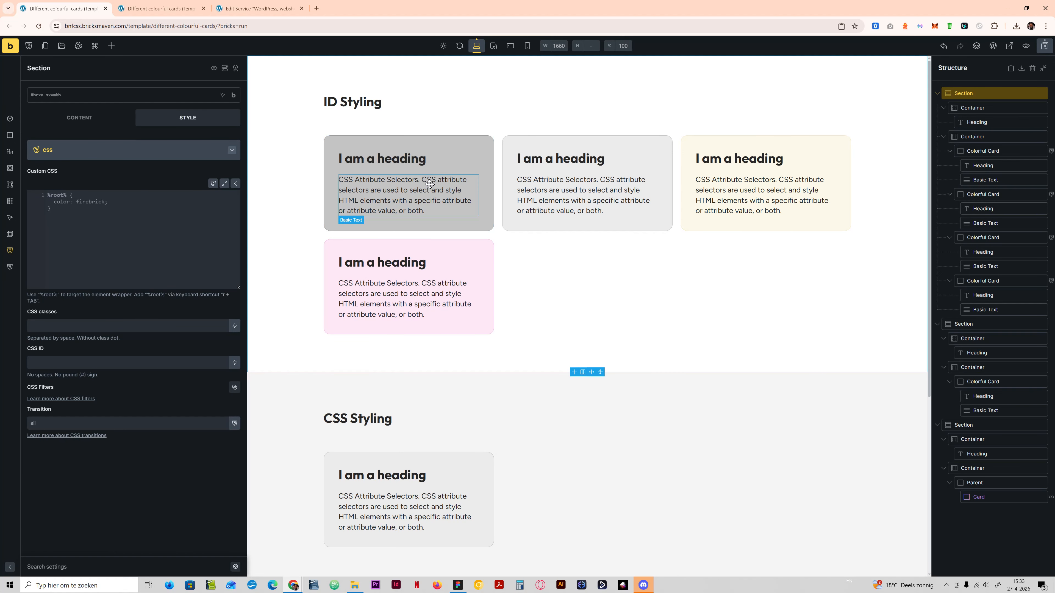
# Examine the first ID Styling card's attributes and the primary rule in its custom CSS.
pyautogui.click(147, 161)
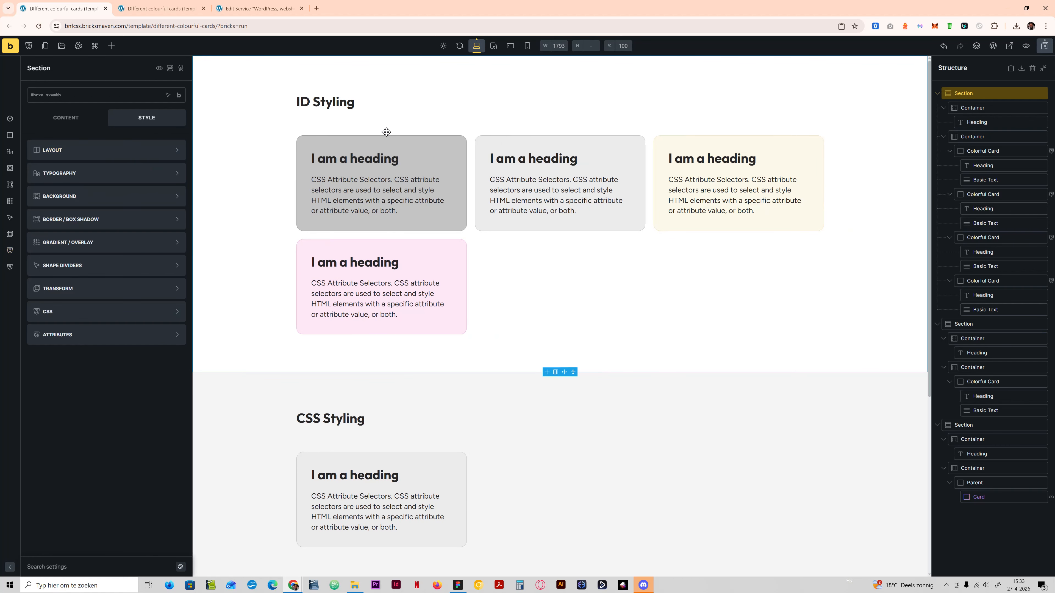
pyautogui.click(987, 150)
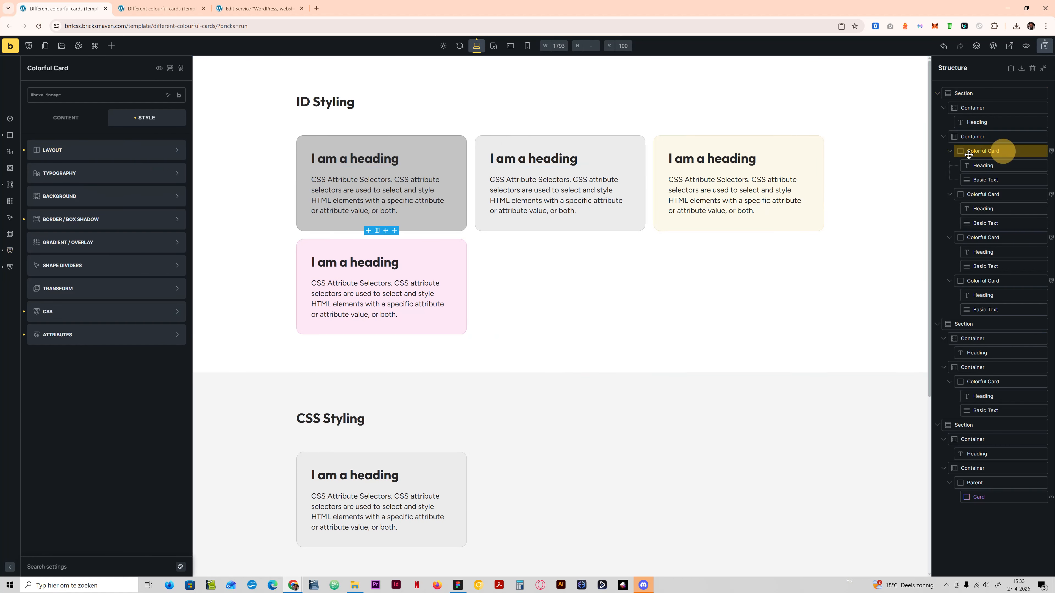
pyautogui.click(88, 337)
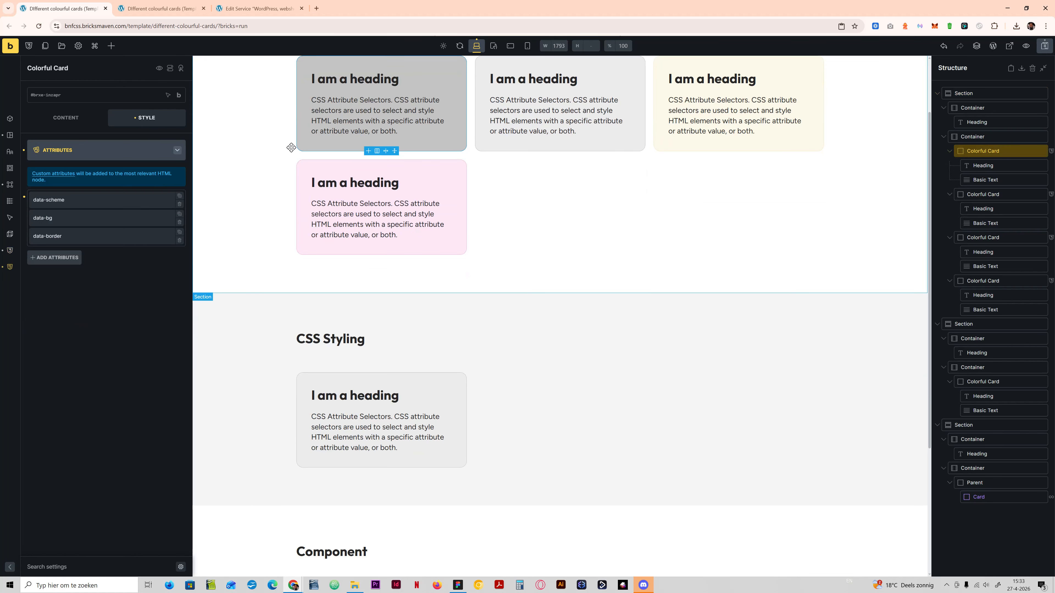
pyautogui.scroll(2, 374, 174)
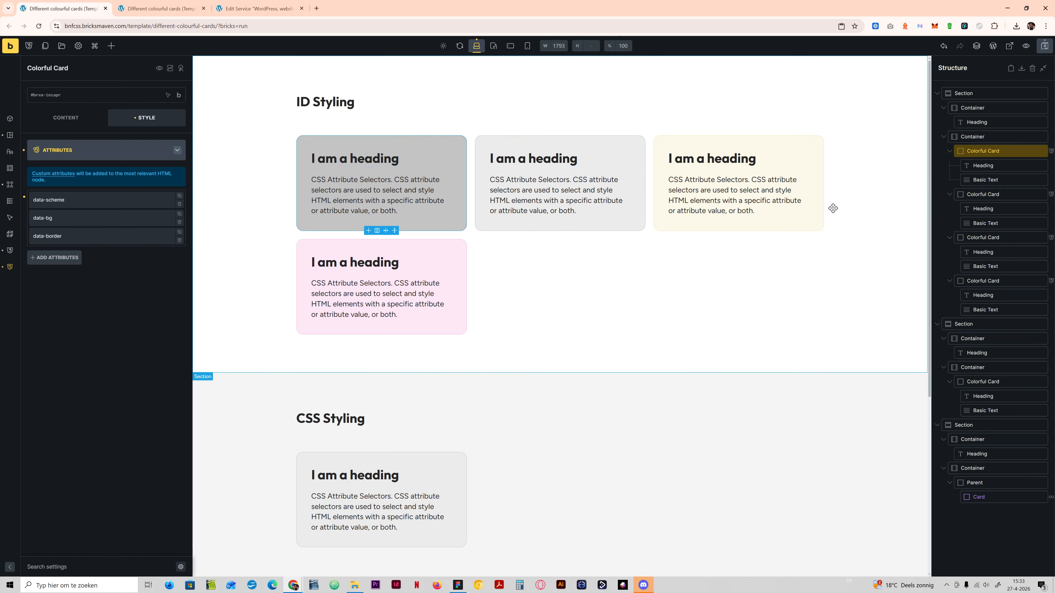
pyautogui.click(109, 150)
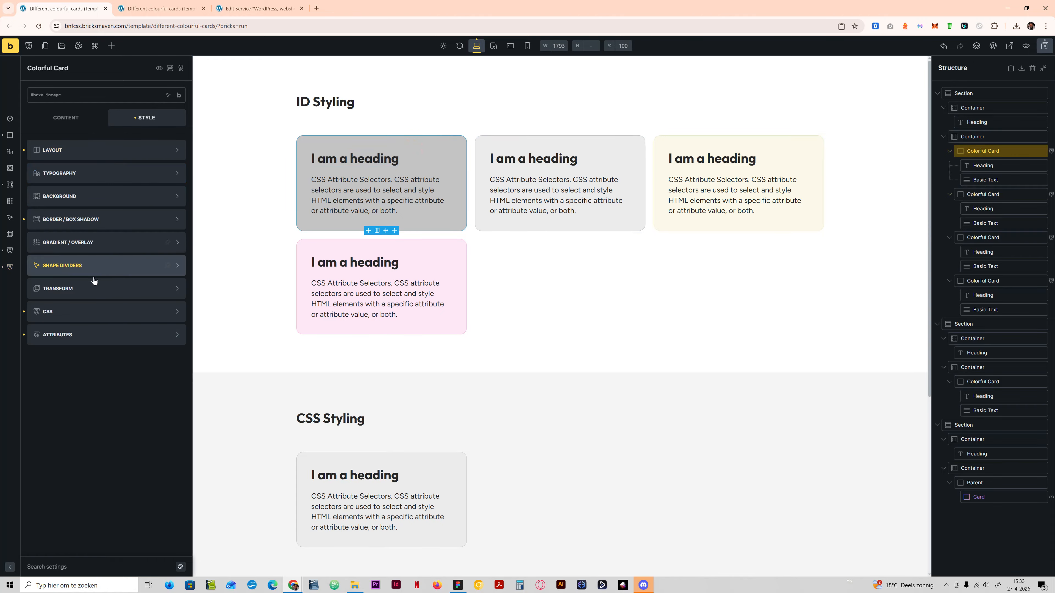
pyautogui.click(99, 311)
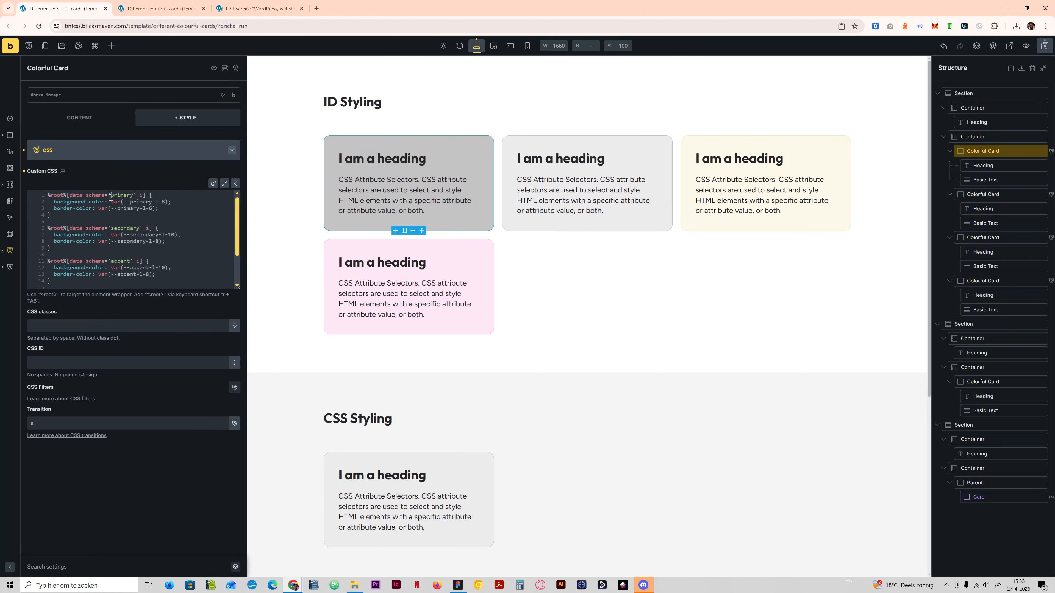
pyautogui.moveTo(111, 199); pyautogui.dragTo(134, 198)
pyautogui.click(136, 207)
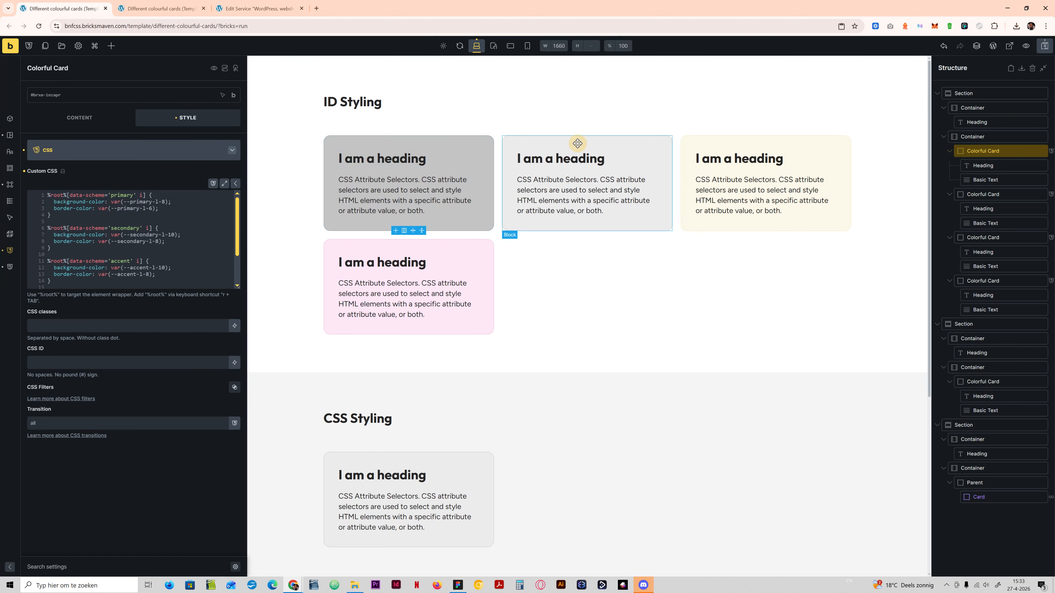
# Inspect the custom CSS of the second and third ID Styling cards for comparison with the first card.
pyautogui.click(628, 145)
pyautogui.click(739, 139)
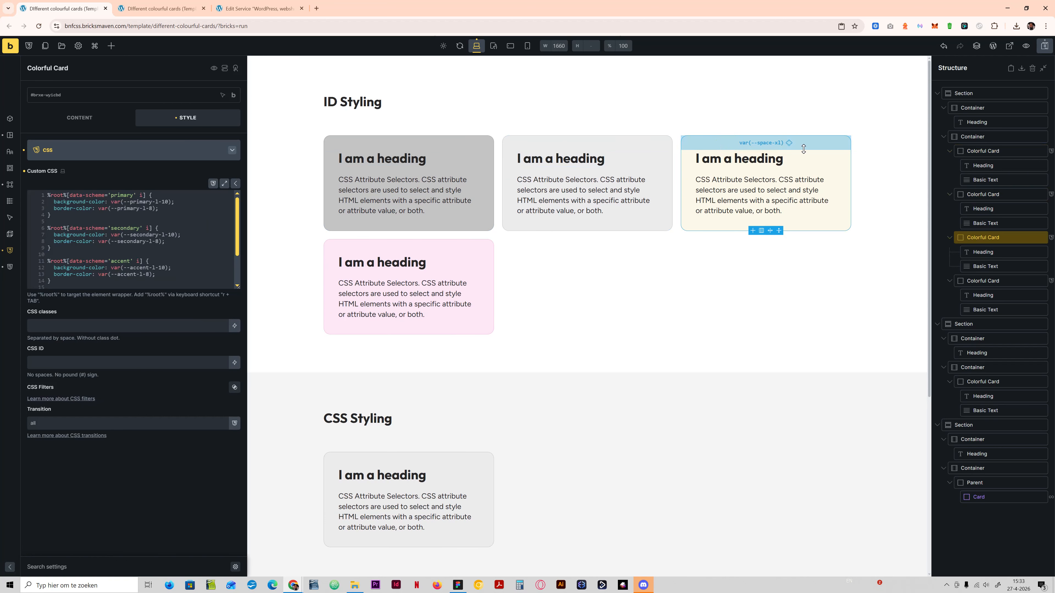
pyautogui.click(130, 228)
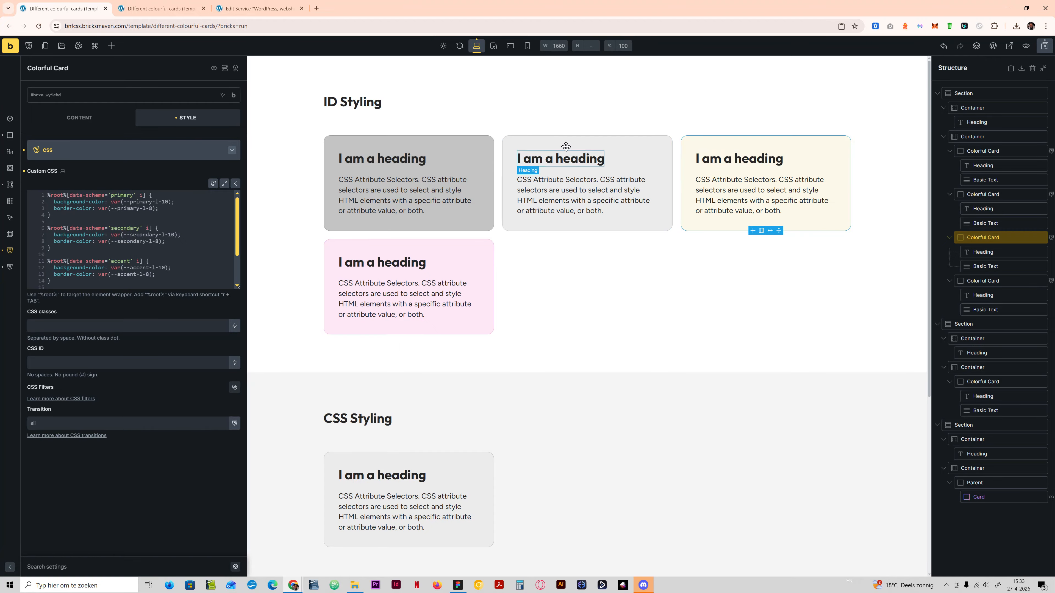
pyautogui.click(108, 222)
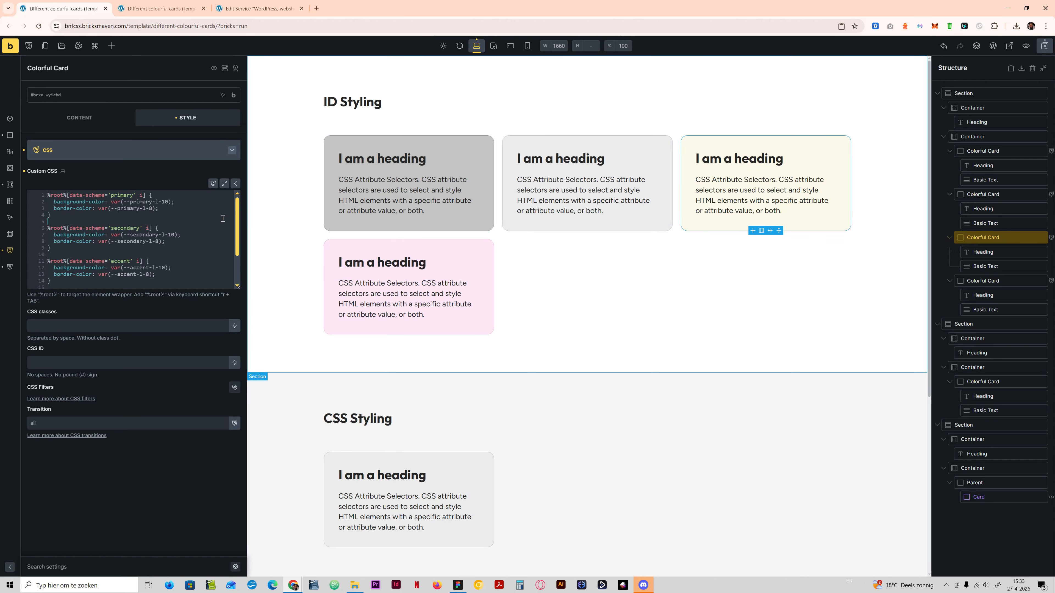
# Copy the accent data-scheme rule in the third card's custom CSS and paste it below the original.
pyautogui.click(119, 279)
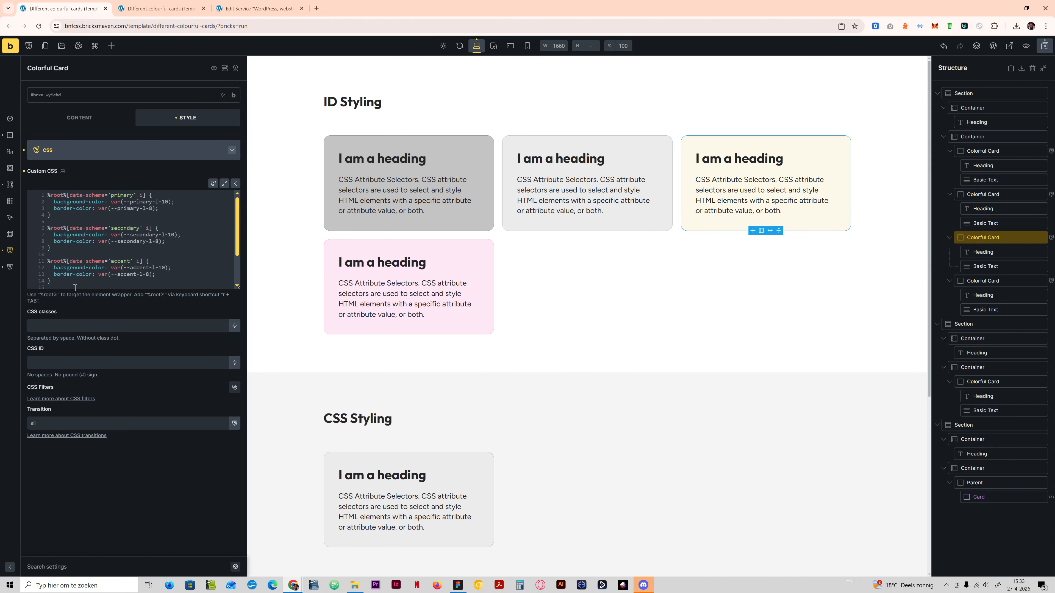
pyautogui.moveTo(65, 283); pyautogui.dragTo(46, 261)
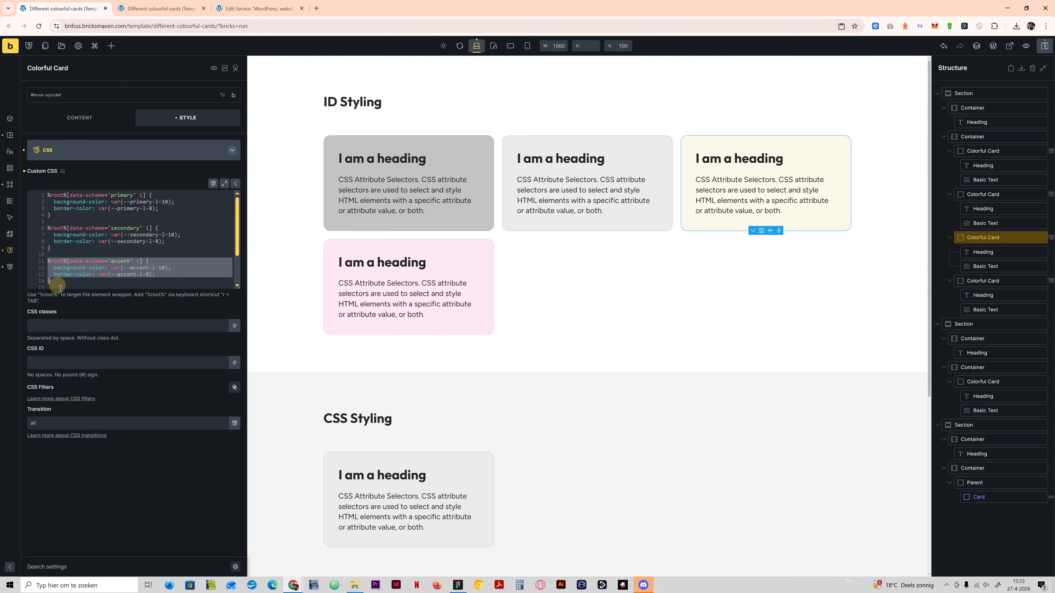
pyautogui.hotkey('ctrl', 'c')
pyautogui.click(76, 282)
pyautogui.press('Return')
pyautogui.hotkey('ctrl', 'v')
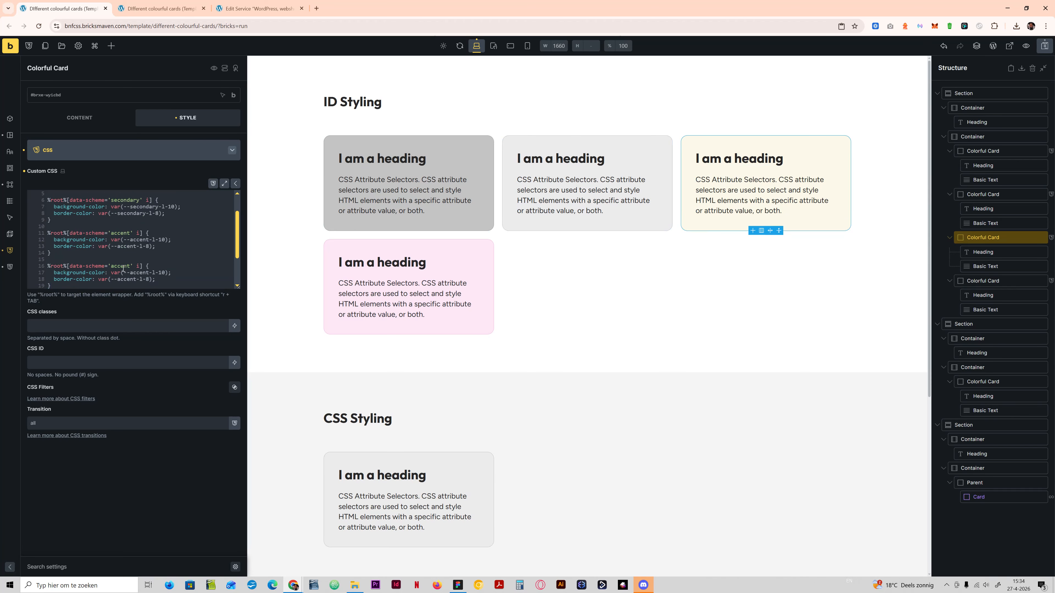
# Change the pasted rule's scheme to base, with background var(--base-l-10) and border var(--base-l-8).
pyautogui.doubleClick(119, 267)
pyautogui.write('base')
pyautogui.doubleClick(152, 272)
pyautogui.write('base')
pyautogui.doubleClick(119, 279)
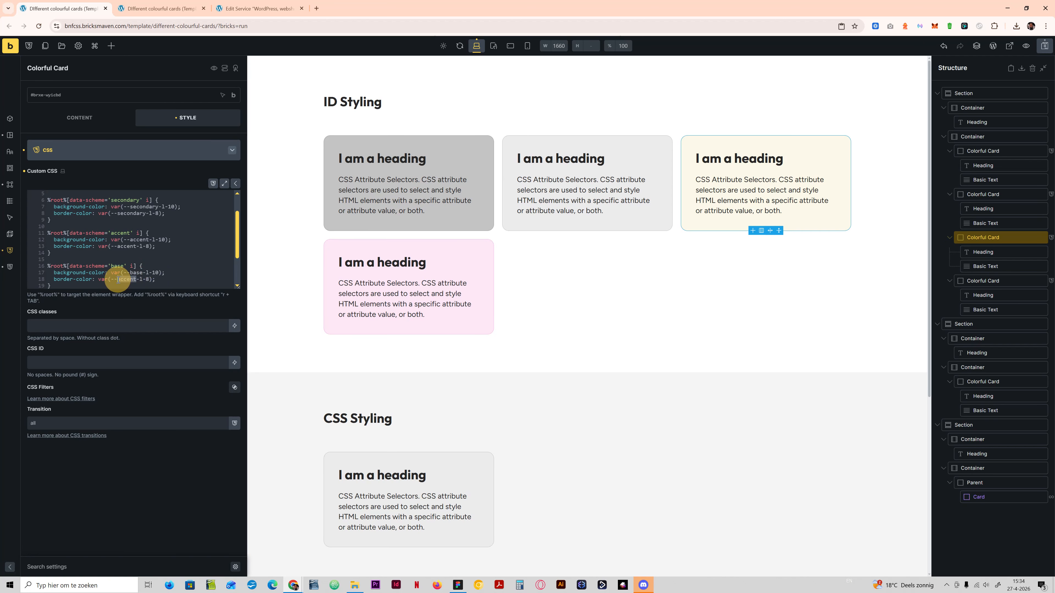
pyautogui.write('base')
pyautogui.click(192, 275)
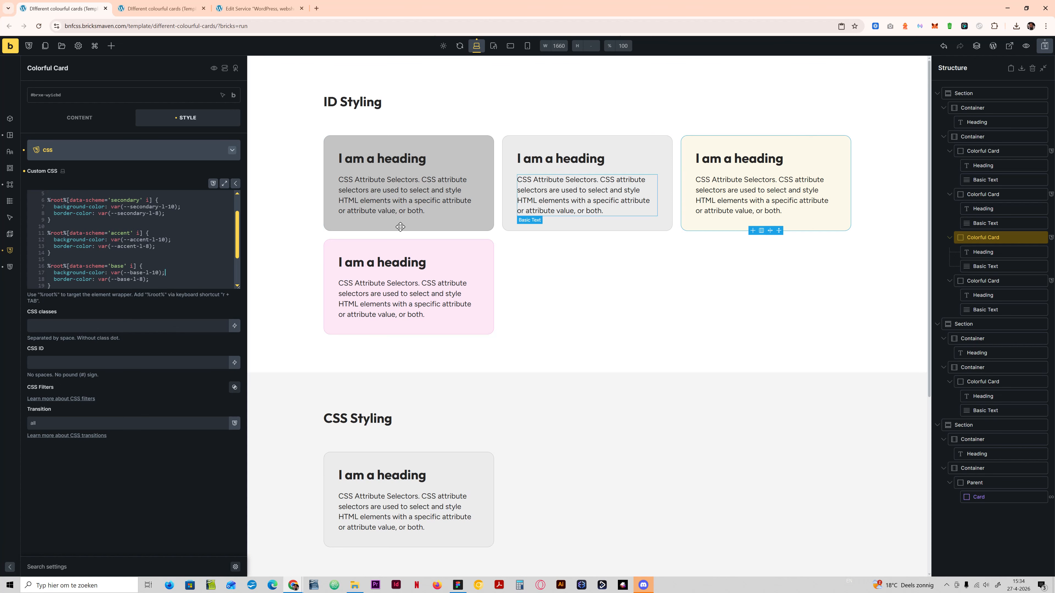
# Review the data-scheme rules throughout the third card's custom CSS.
pyautogui.moveTo(108, 253); pyautogui.dragTo(47, 201)
pyautogui.click(95, 224)
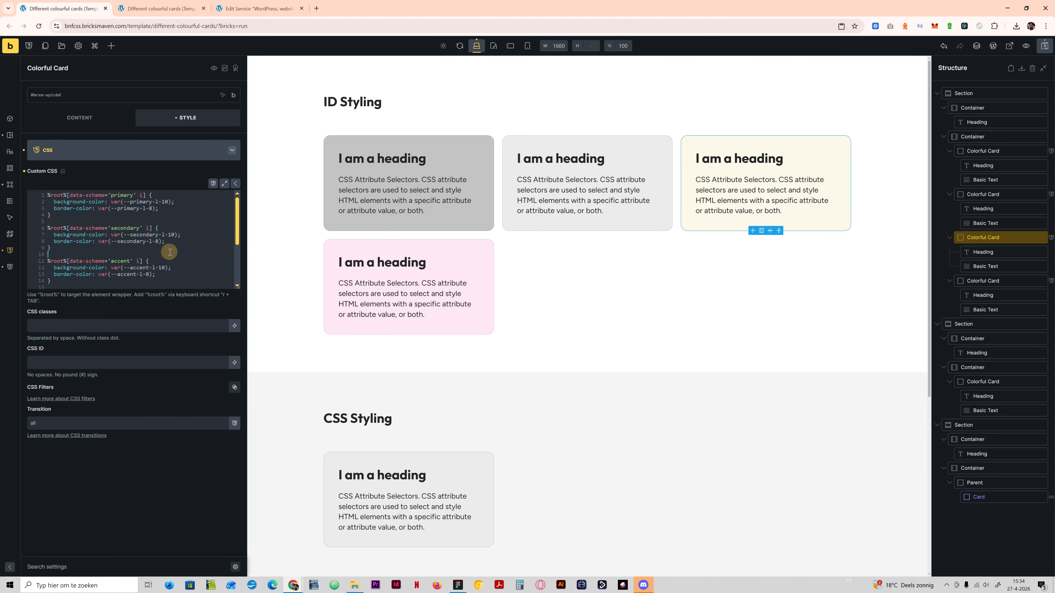
pyautogui.scroll(-2, 173, 251)
pyautogui.scroll(1, 131, 241)
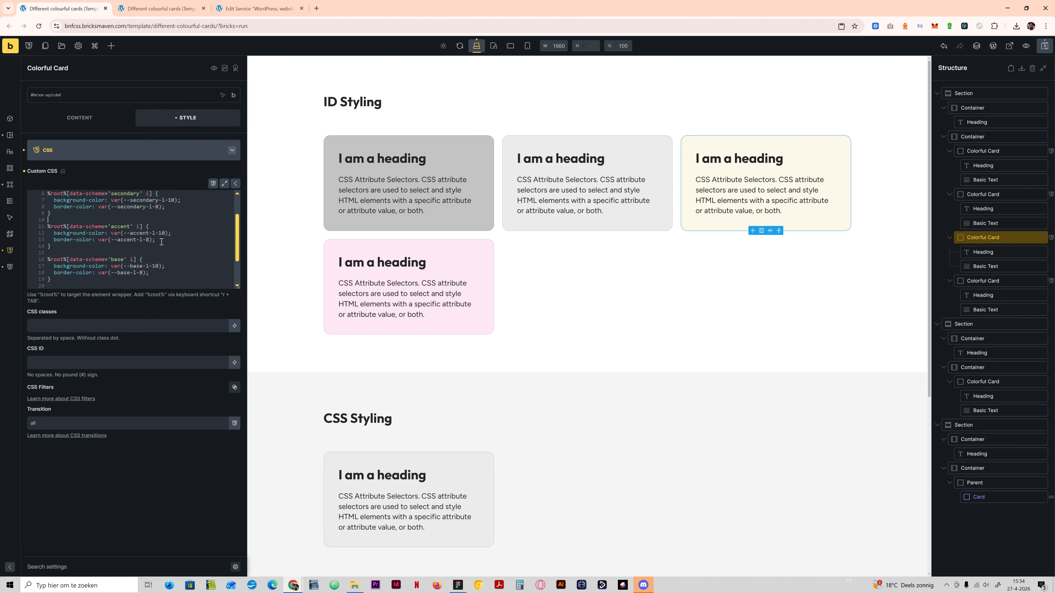
# Delete the dark grey first card from the ID Styling section.
pyautogui.scroll(-1, 161, 241)
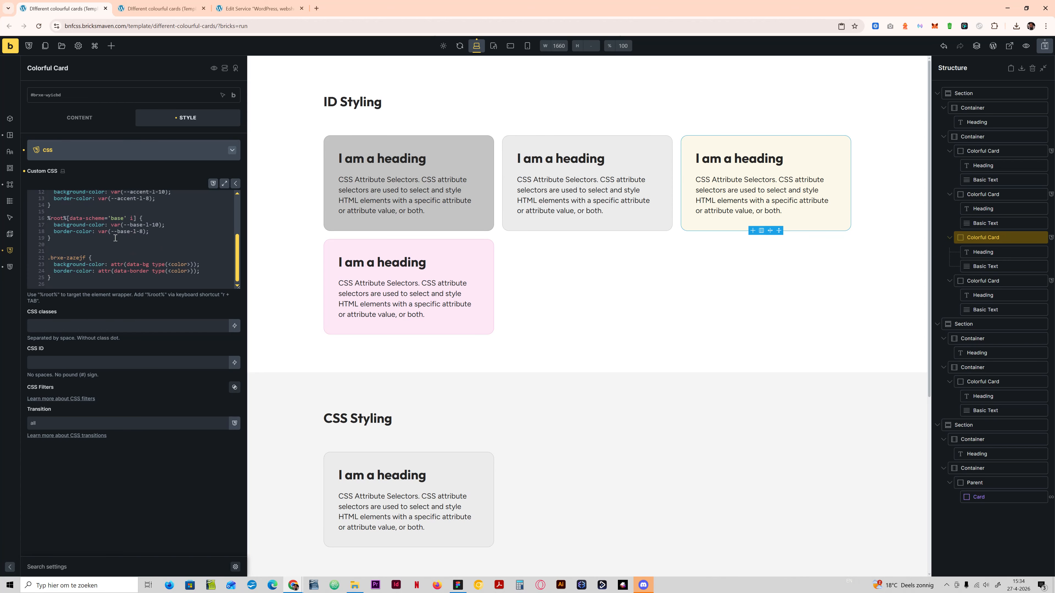
pyautogui.scroll(2, 125, 240)
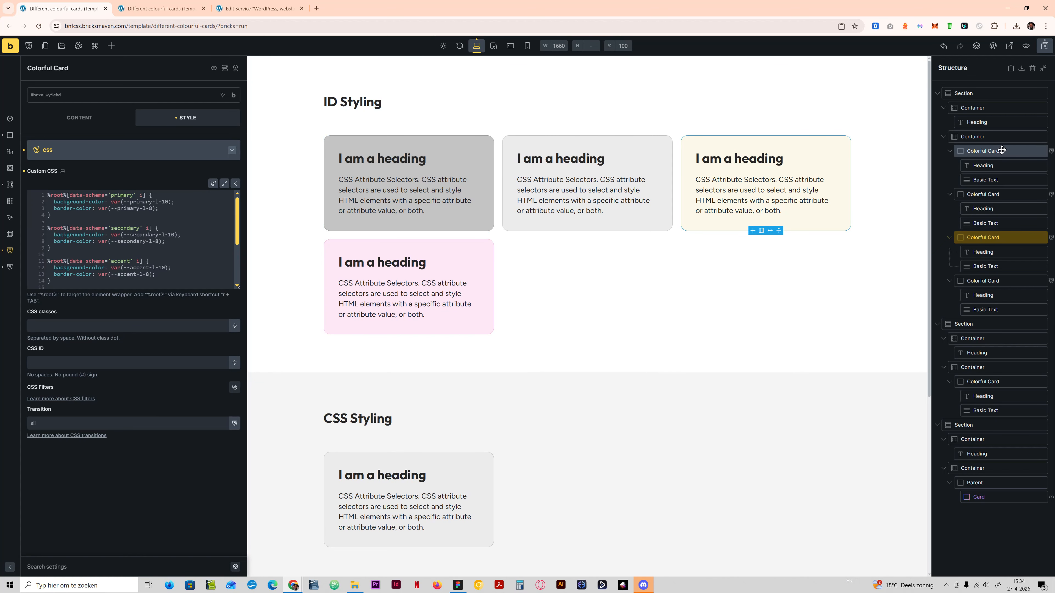
pyautogui.rightClick(990, 151)
pyautogui.click(986, 202)
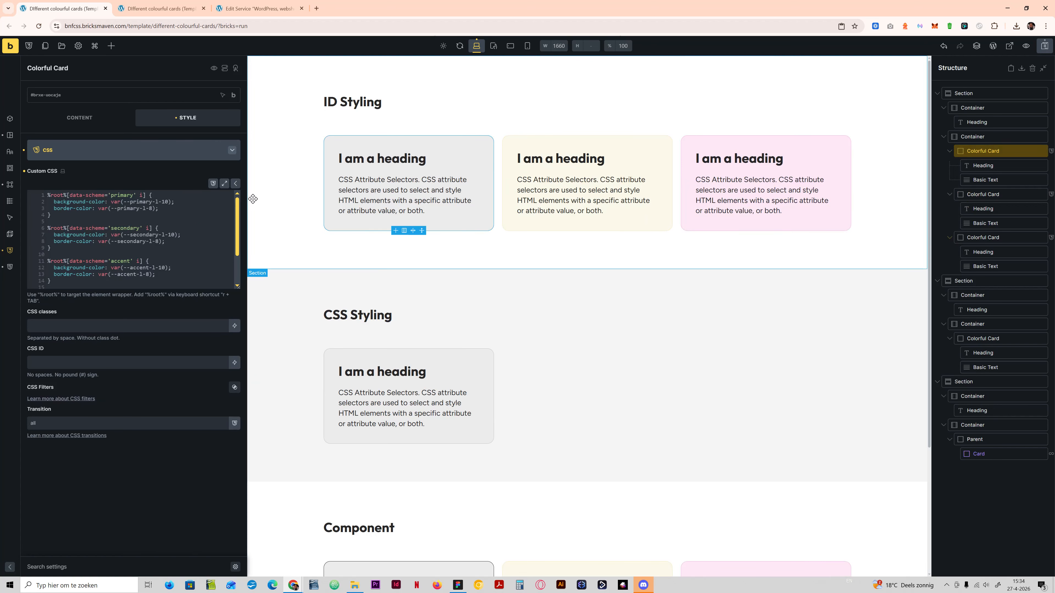
# Replace the .brxe-zazejf selector with %root% in the last rule of the first card's custom CSS.
pyautogui.scroll(-2, 126, 264)
pyautogui.scroll(-1, 127, 264)
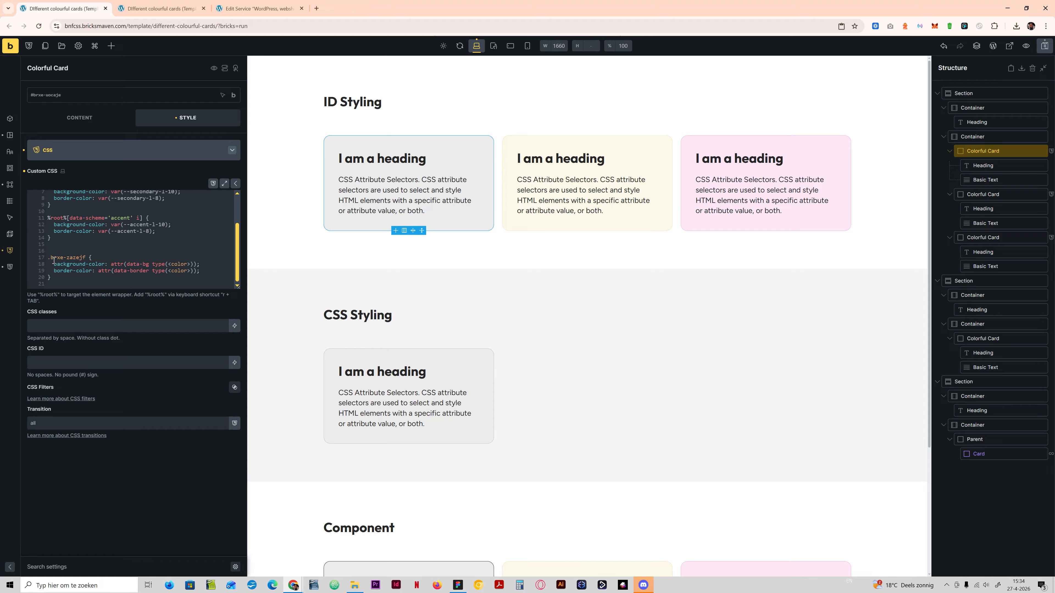
pyautogui.click(139, 263)
pyautogui.click(158, 260)
pyautogui.moveTo(85, 258); pyautogui.dragTo(44, 263)
pyautogui.write('root%')
pyautogui.click(162, 261)
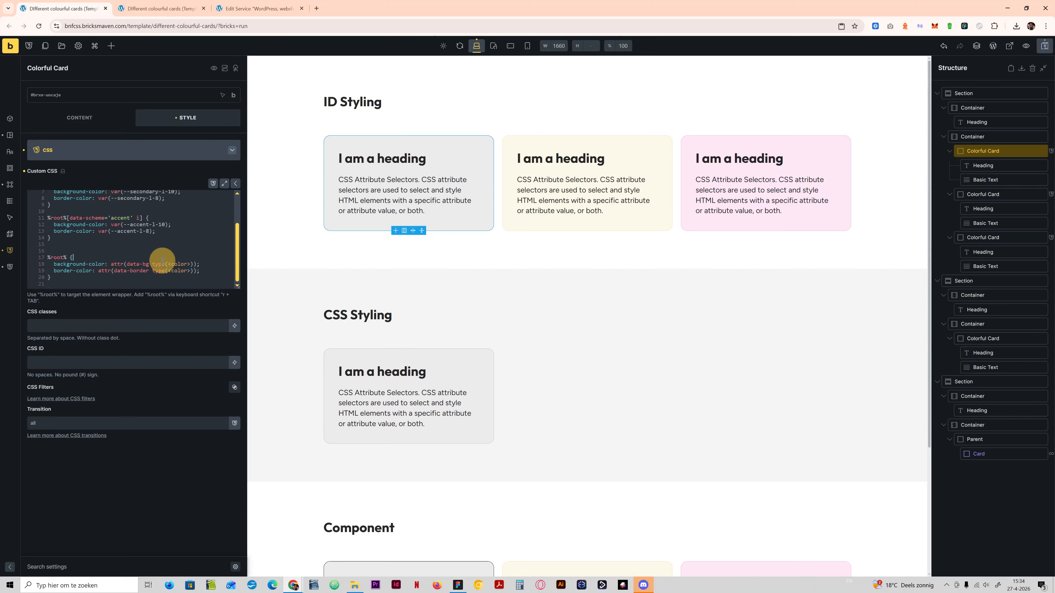
# Examine the accent data-scheme rule's selector and its background and border declarations in the first card's custom CSS.
pyautogui.click(65, 265)
pyautogui.scroll(1, 107, 246)
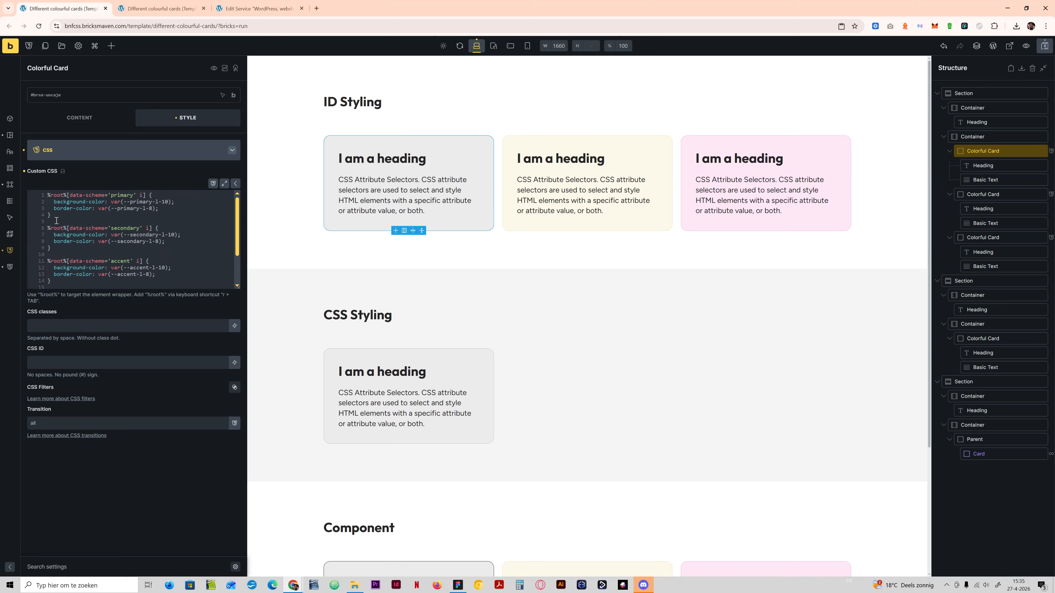
pyautogui.scroll(-1, 66, 245)
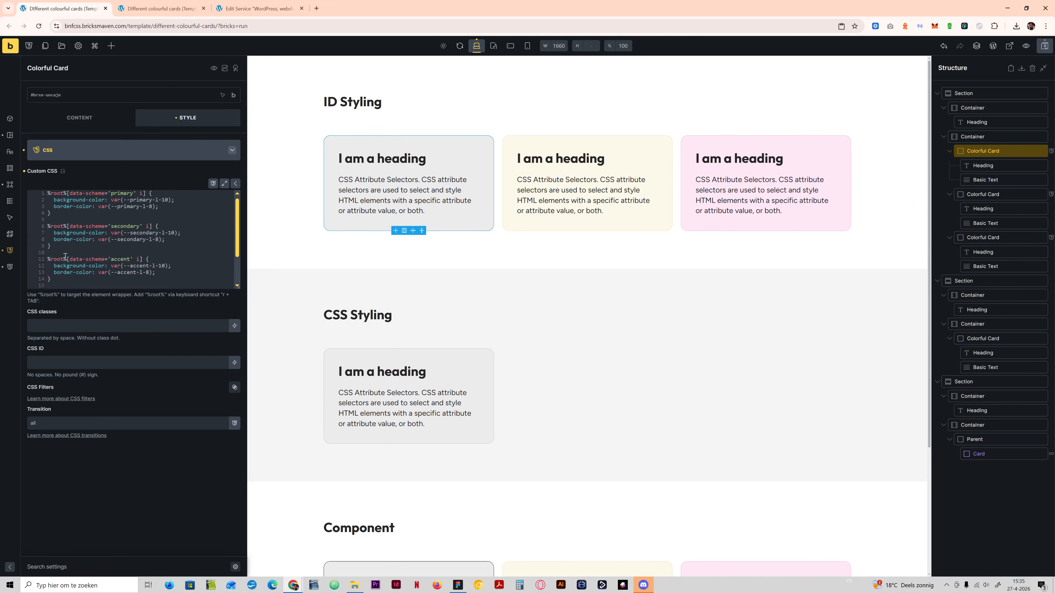
pyautogui.moveTo(48, 259); pyautogui.dragTo(132, 260)
pyautogui.click(135, 260)
pyautogui.moveTo(51, 266); pyautogui.dragTo(180, 272)
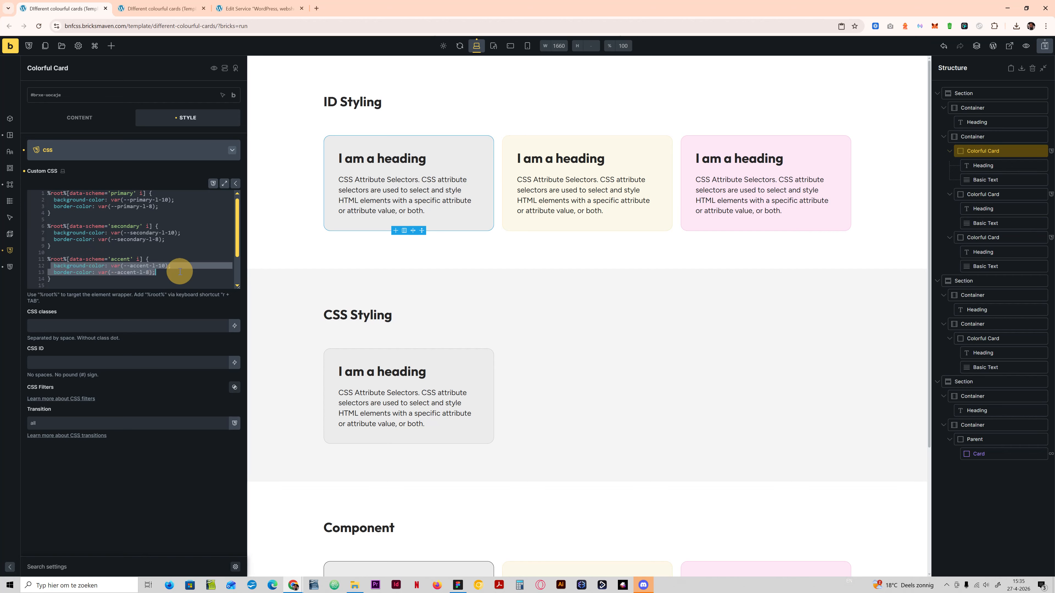
pyautogui.click(179, 272)
# Examine the %root% rule with its attr() declarations and compare it with the data-scheme rules above.
pyautogui.scroll(-1, 179, 272)
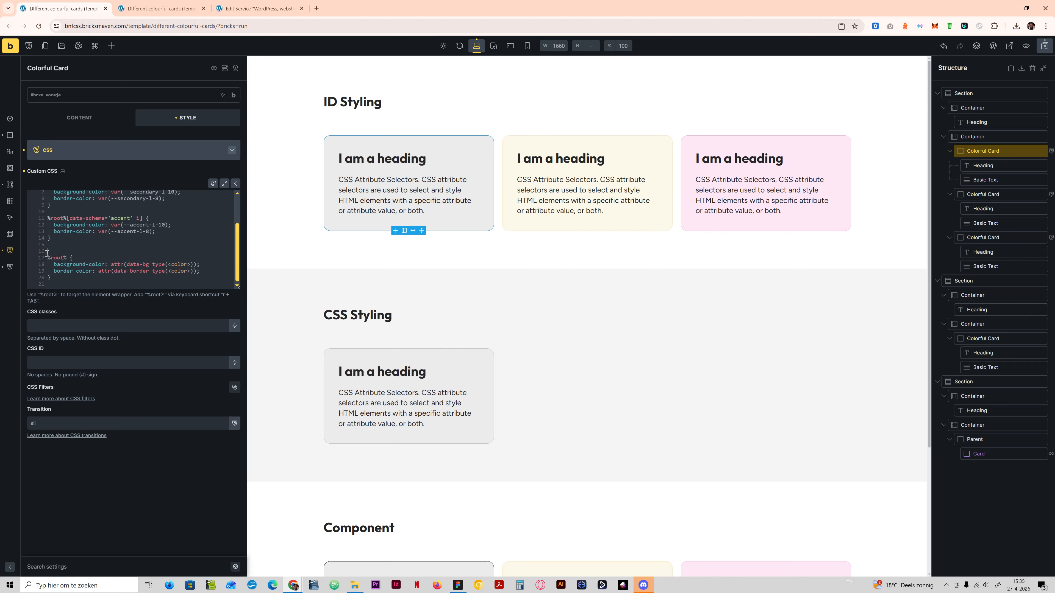
pyautogui.moveTo(47, 253); pyautogui.dragTo(68, 256)
pyautogui.click(69, 256)
pyautogui.click(97, 258)
pyautogui.click(136, 260)
pyautogui.click(117, 265)
pyautogui.moveTo(118, 265); pyautogui.dragTo(120, 268)
pyautogui.click(142, 271)
pyautogui.moveTo(50, 243); pyautogui.dragTo(109, 251)
pyautogui.click(109, 246)
# Delete the background-color and border-color declarations from the %root% rule.
pyautogui.scroll(-2, 112, 251)
pyautogui.moveTo(200, 270); pyautogui.dragTo(49, 265)
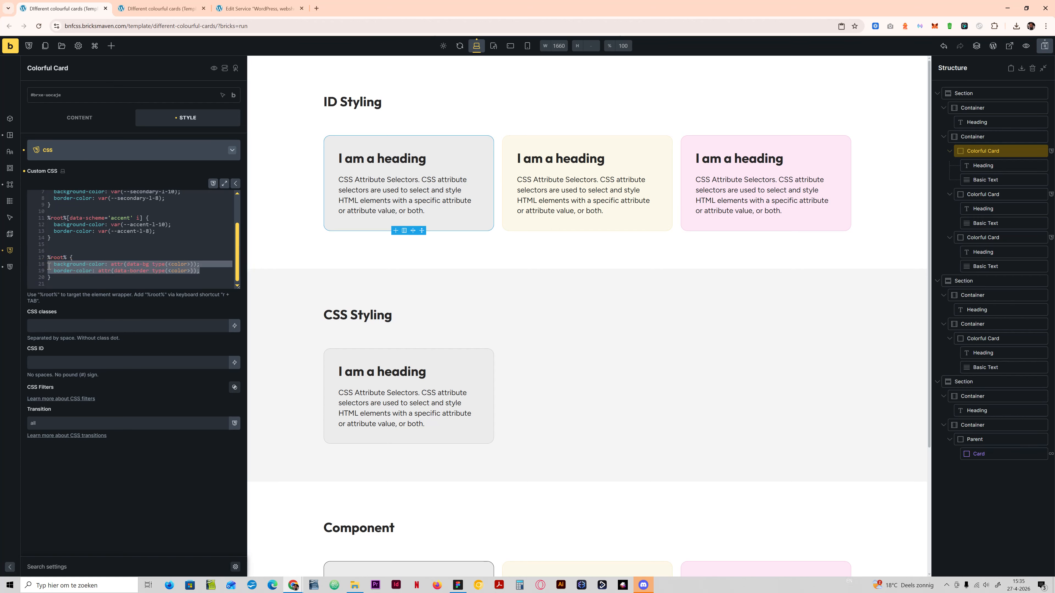
pyautogui.press('BackSpace')
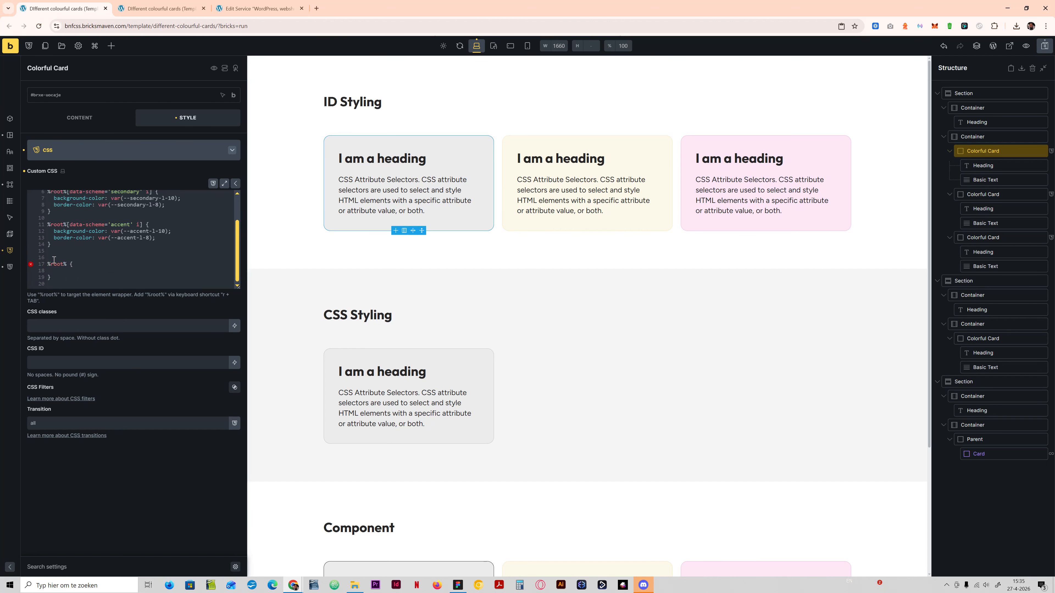
# Inspect the data-bg attribute's value and the data-border attribute of the first ID Styling card.
pyautogui.click(100, 155)
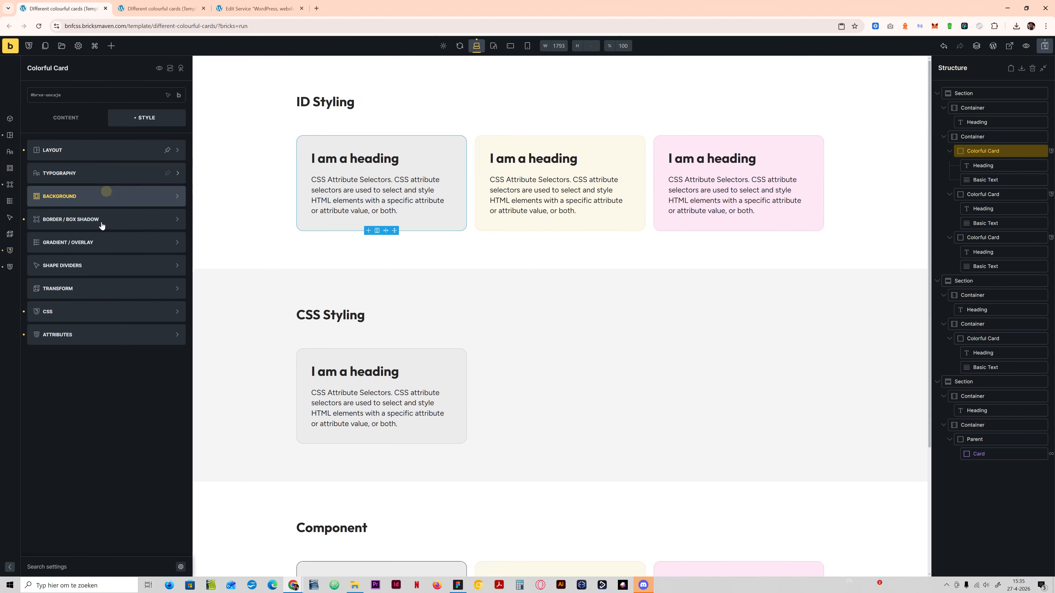
pyautogui.click(82, 335)
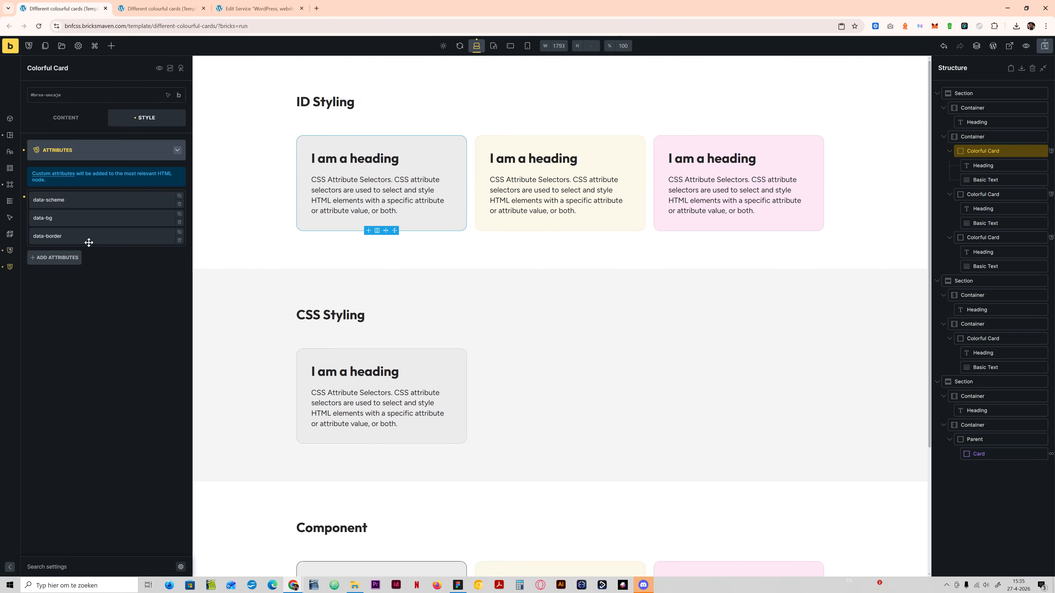
pyautogui.click(76, 220)
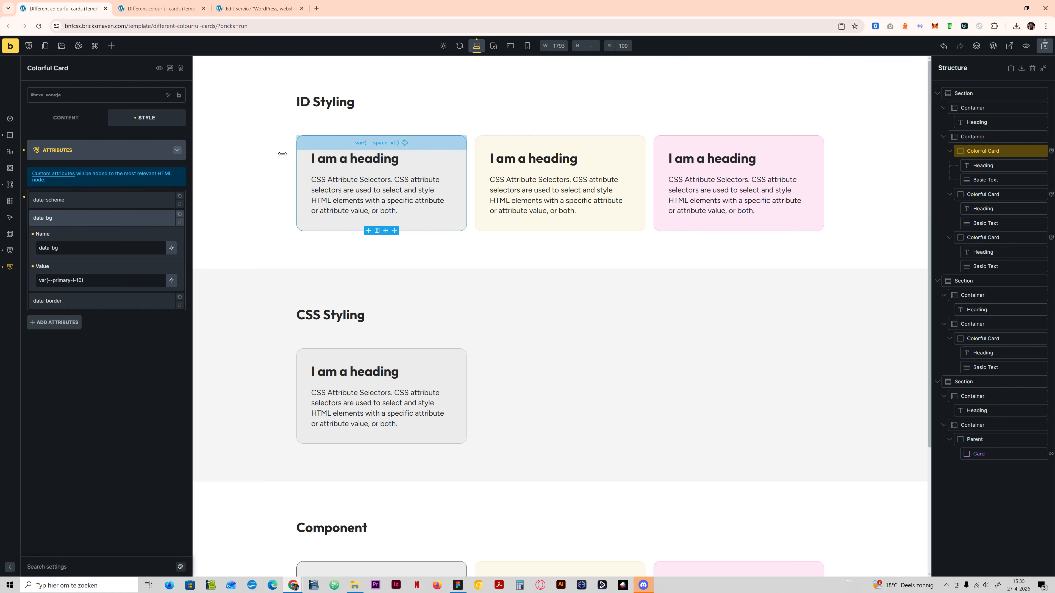
pyautogui.moveTo(48, 281); pyautogui.dragTo(98, 281)
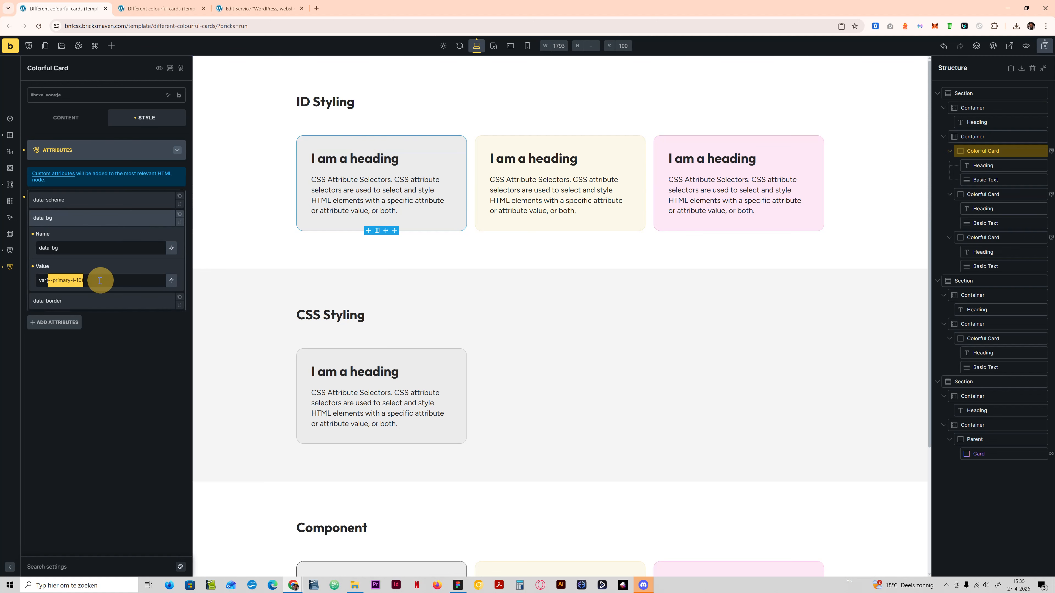
pyautogui.click(81, 220)
pyautogui.click(80, 240)
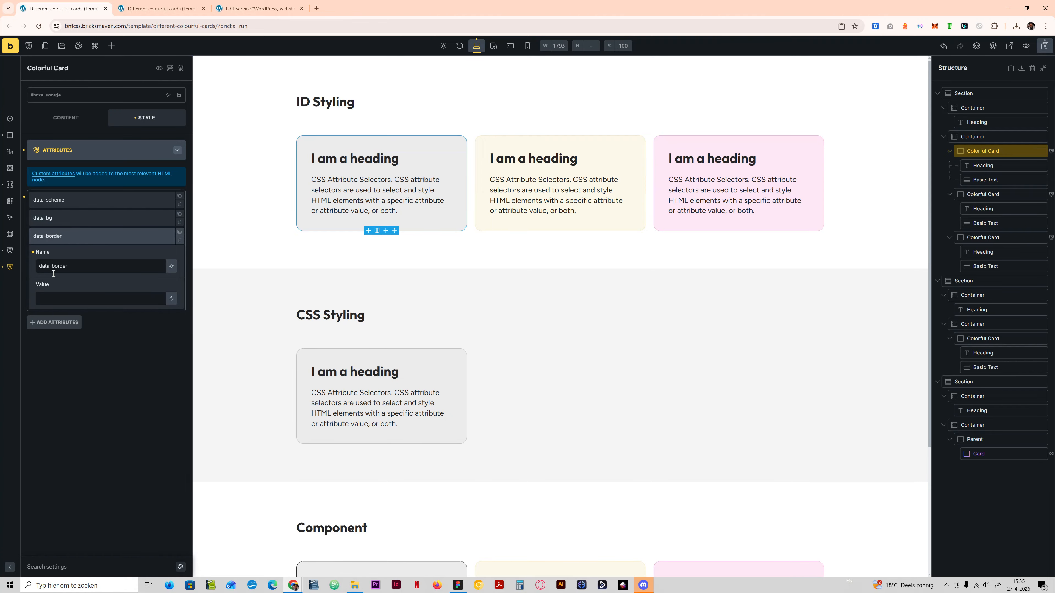
# Copy the data-bg value var(--primary-l-10) into the value of the card's data-border attribute.
pyautogui.click(57, 296)
pyautogui.click(62, 218)
pyautogui.tripleClick(84, 283)
pyautogui.hotkey('ctrl', 'c')
pyautogui.click(74, 203)
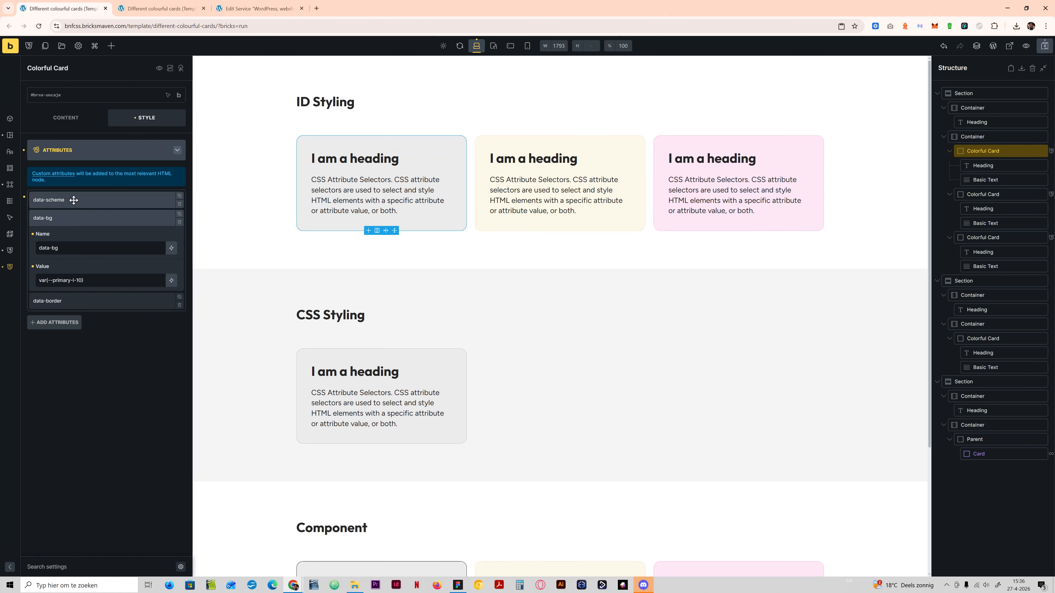
pyautogui.click(77, 201)
pyautogui.click(74, 241)
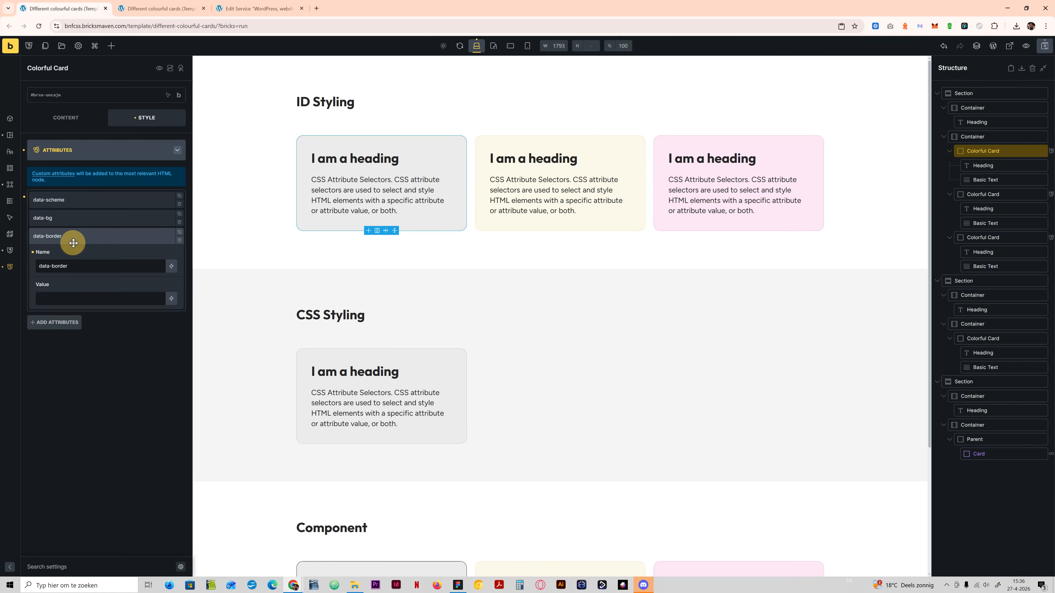
pyautogui.click(78, 298)
pyautogui.hotkey('ctrl', 'v')
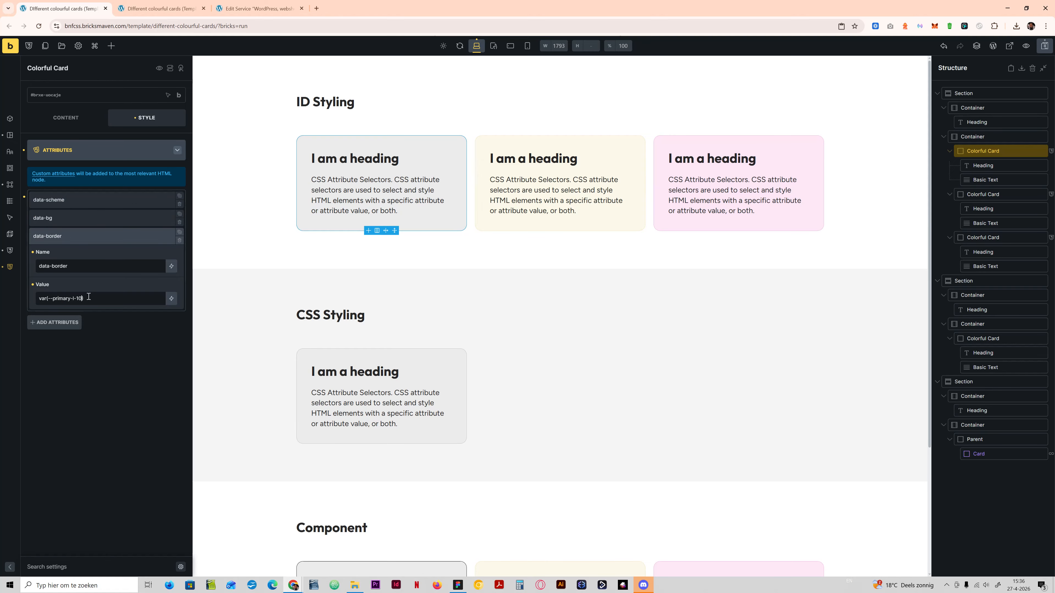
# Add a background-color declaration using attr(data-bg) to the %root% rule in the card's custom CSS.
pyautogui.click(116, 150)
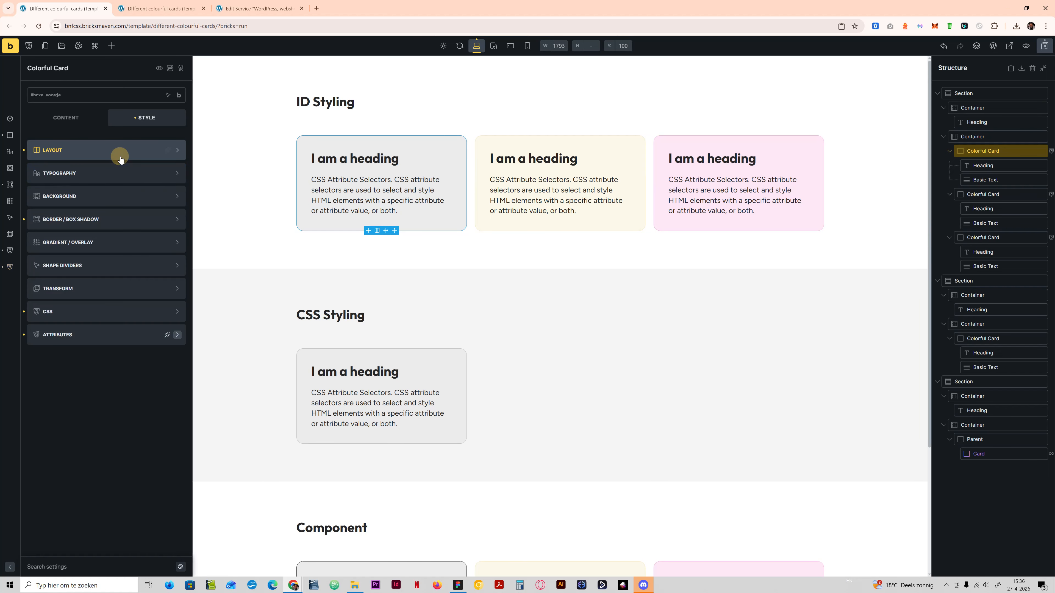
pyautogui.click(66, 327)
pyautogui.click(97, 150)
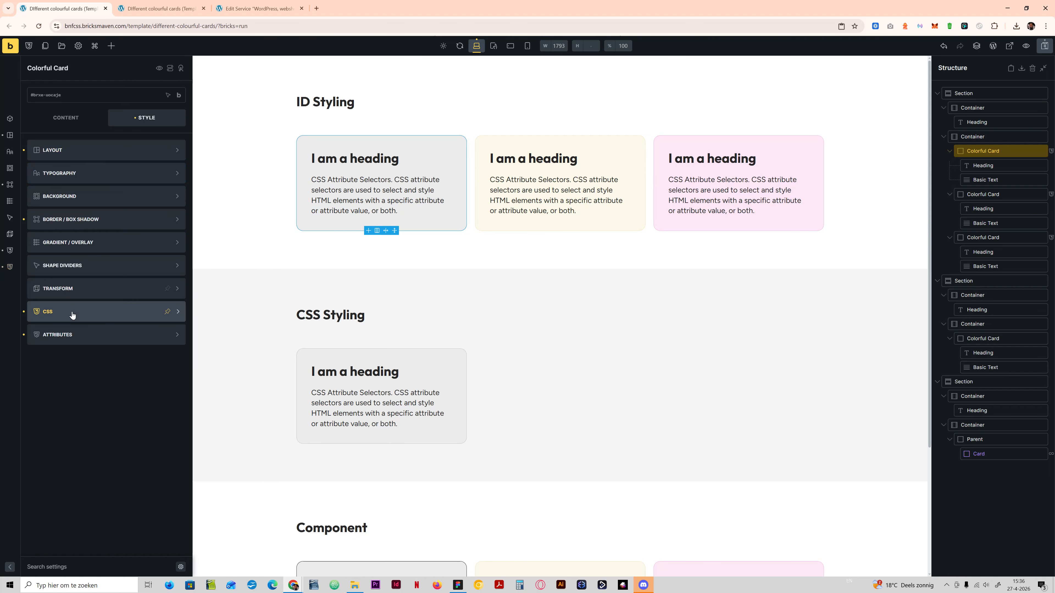
pyautogui.click(71, 313)
pyautogui.scroll(-2, 82, 274)
pyautogui.click(82, 269)
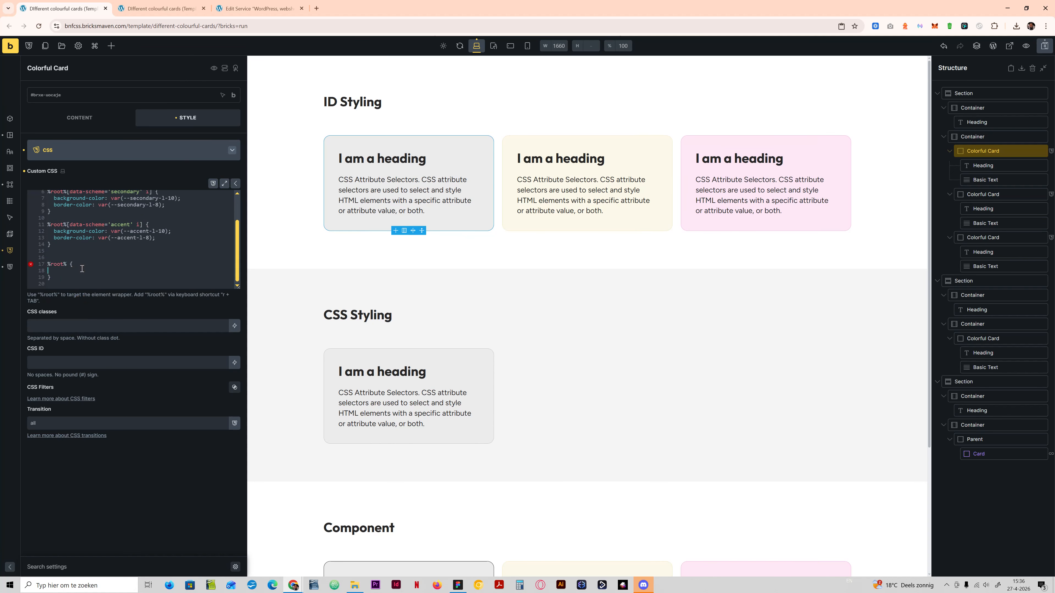
pyautogui.write('background-color: attr')
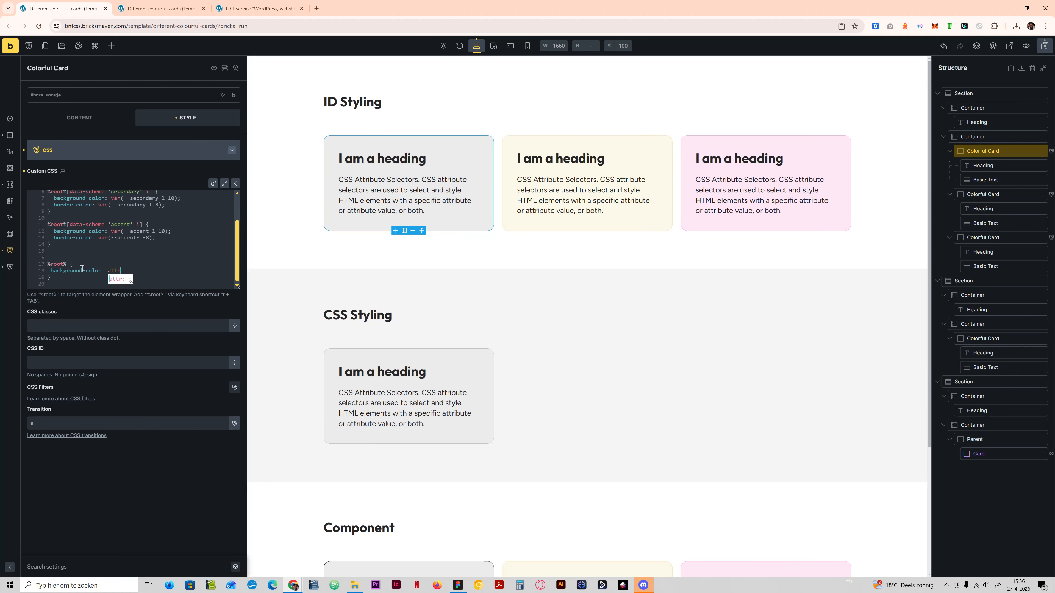
pyautogui.write('()')
pyautogui.write('data')
pyautogui.write('-bg')
pyautogui.write(';')
# Clear the value of the first card's data-scheme attribute.
pyautogui.click(90, 154)
pyautogui.click(70, 309)
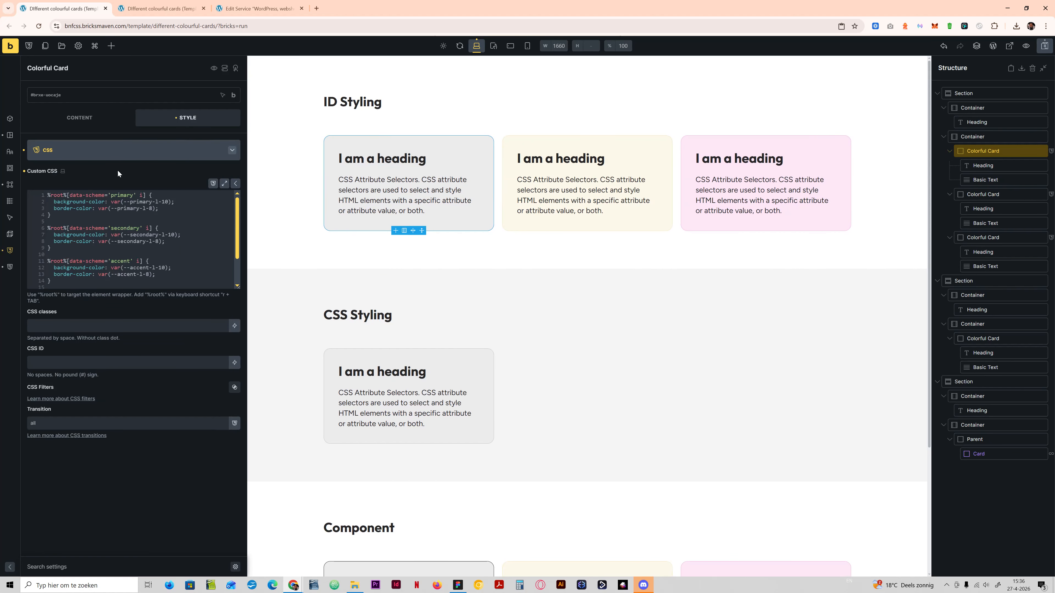
pyautogui.click(106, 153)
pyautogui.click(71, 334)
pyautogui.click(97, 199)
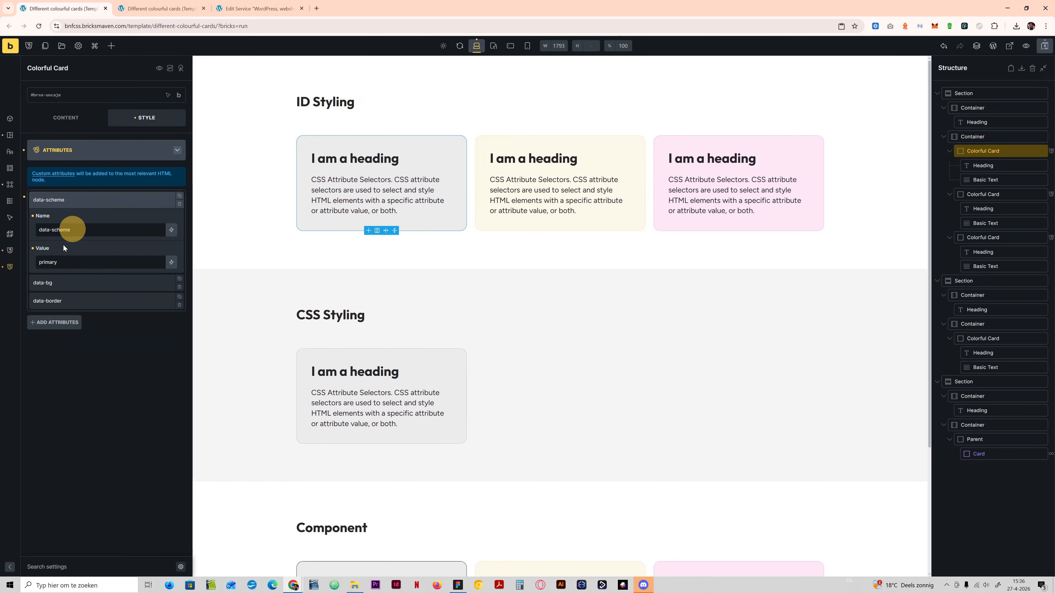
pyautogui.doubleClick(46, 266)
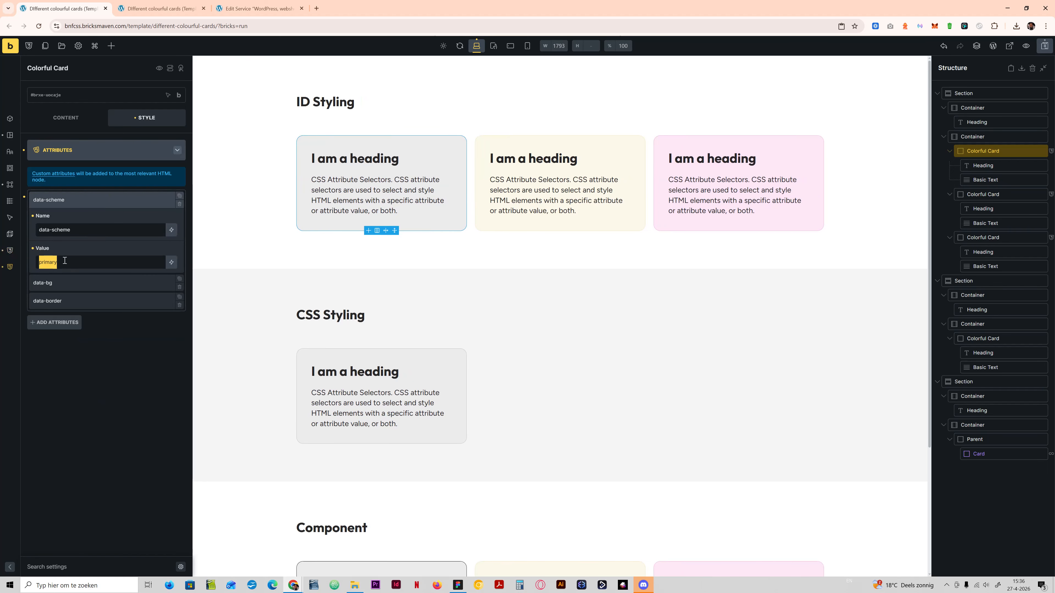
pyautogui.press('BackSpace')
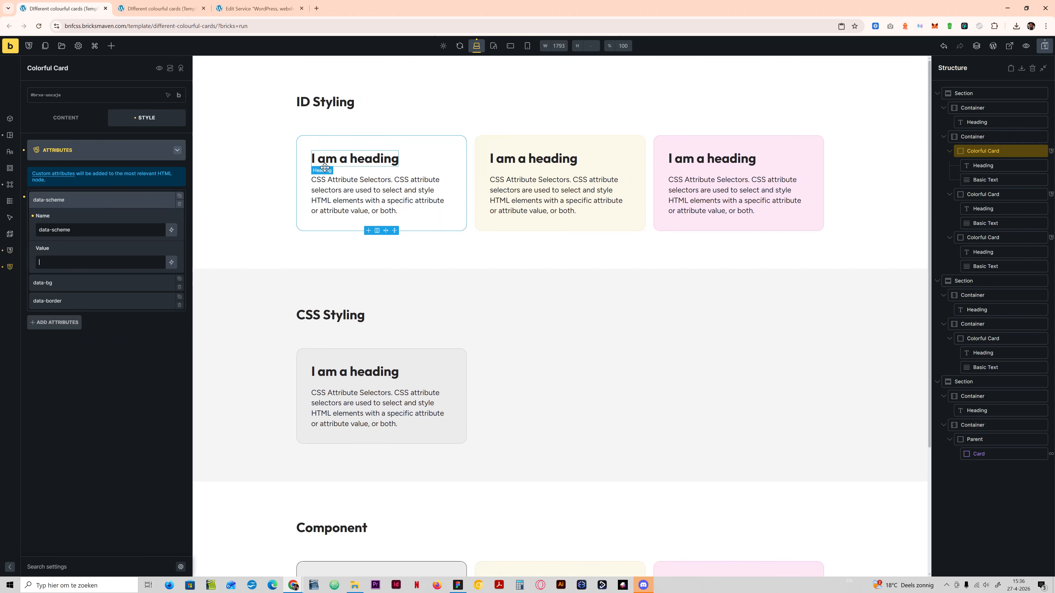
# Add type(<color>) after data-bg inside the attr() function of the %root% rule's background-color declaration.
pyautogui.click(64, 201)
pyautogui.click(71, 149)
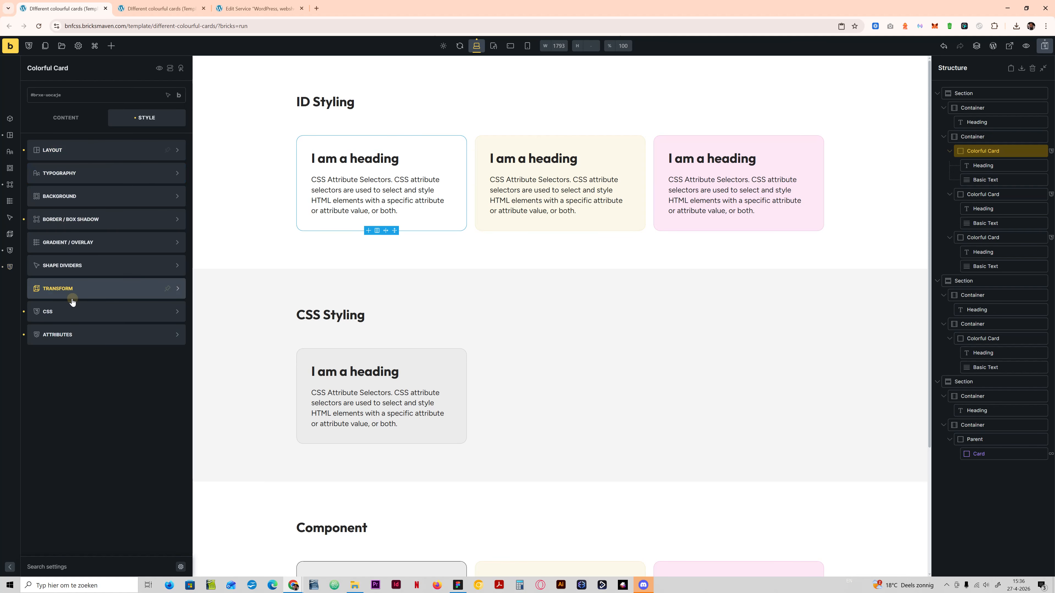
pyautogui.click(63, 312)
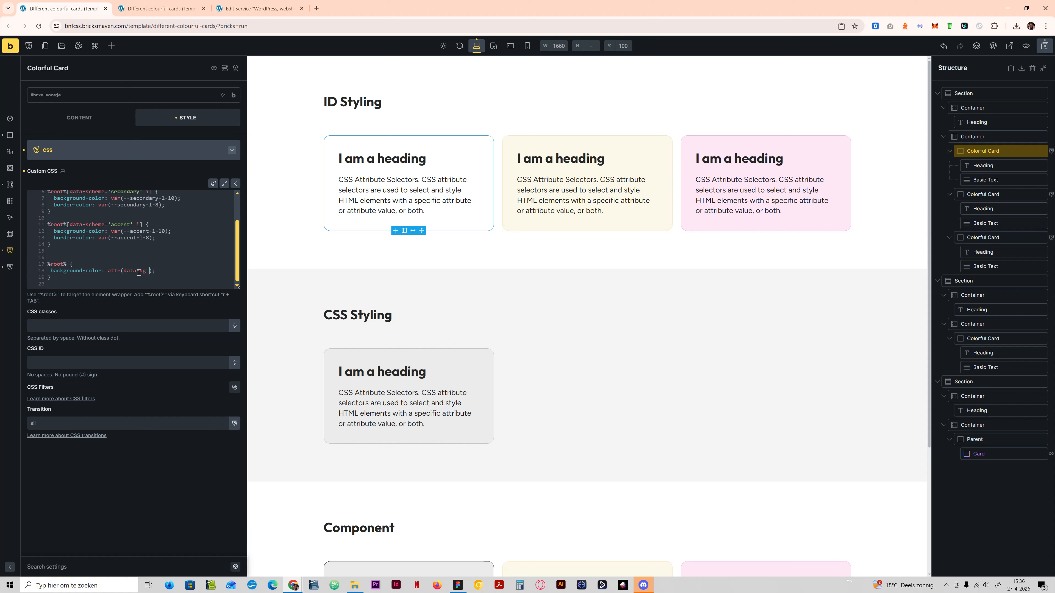
pyautogui.write('type(')
pyautogui.write('<>')
pyautogui.write('color>')
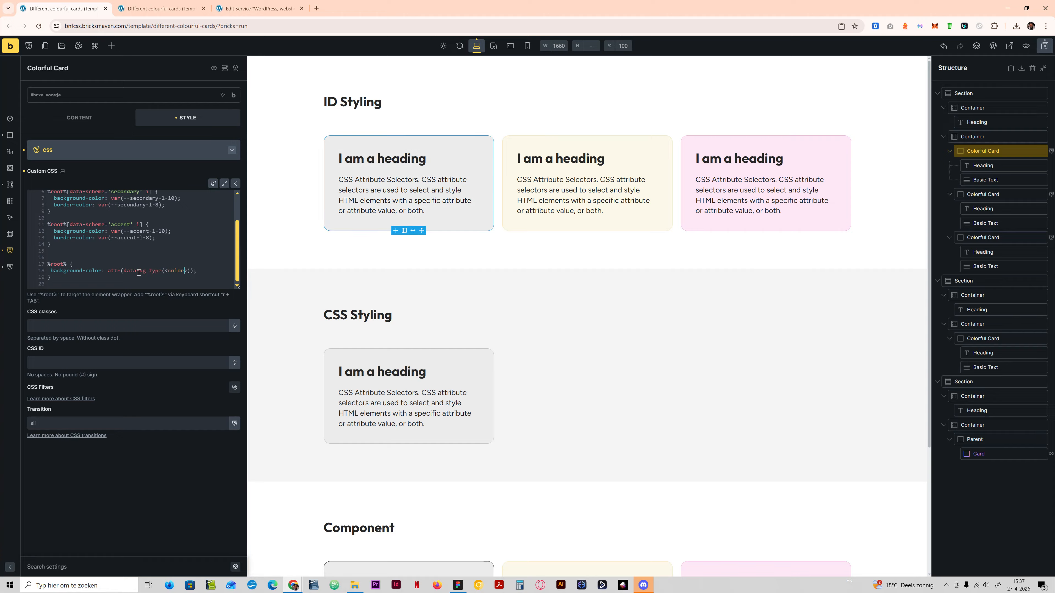
# Duplicate the background-color declaration on a new line within the %root% rule.
pyautogui.click(194, 271)
pyautogui.moveTo(194, 270); pyautogui.dragTo(48, 271)
pyautogui.click(178, 279)
pyautogui.moveTo(204, 272); pyautogui.dragTo(51, 270)
pyautogui.hotkey('ctrl', 'c')
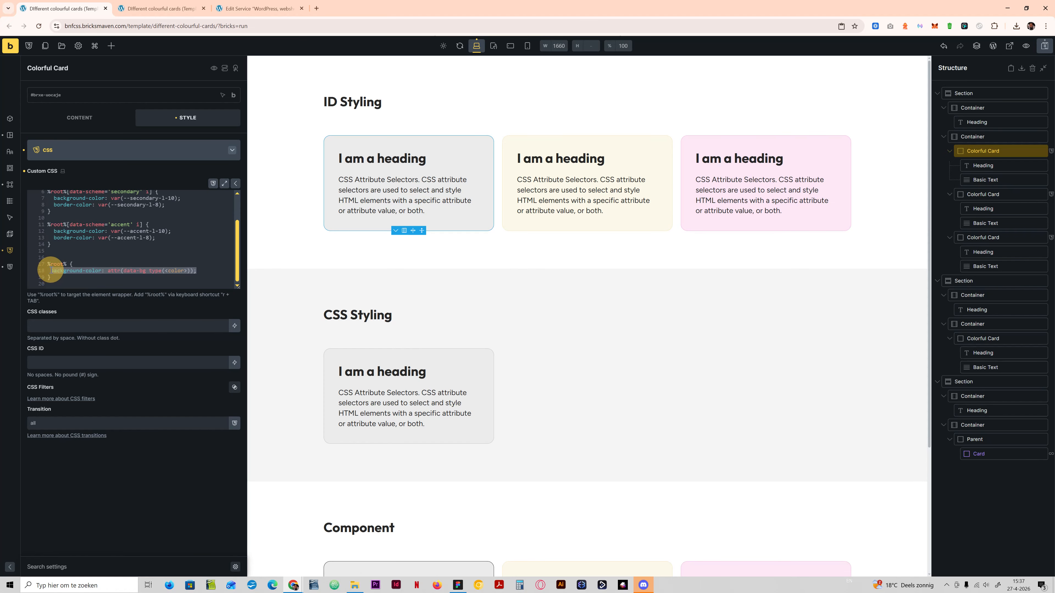
pyautogui.press('End')
pyautogui.press('Return')
pyautogui.hotkey('ctrl', 'v')
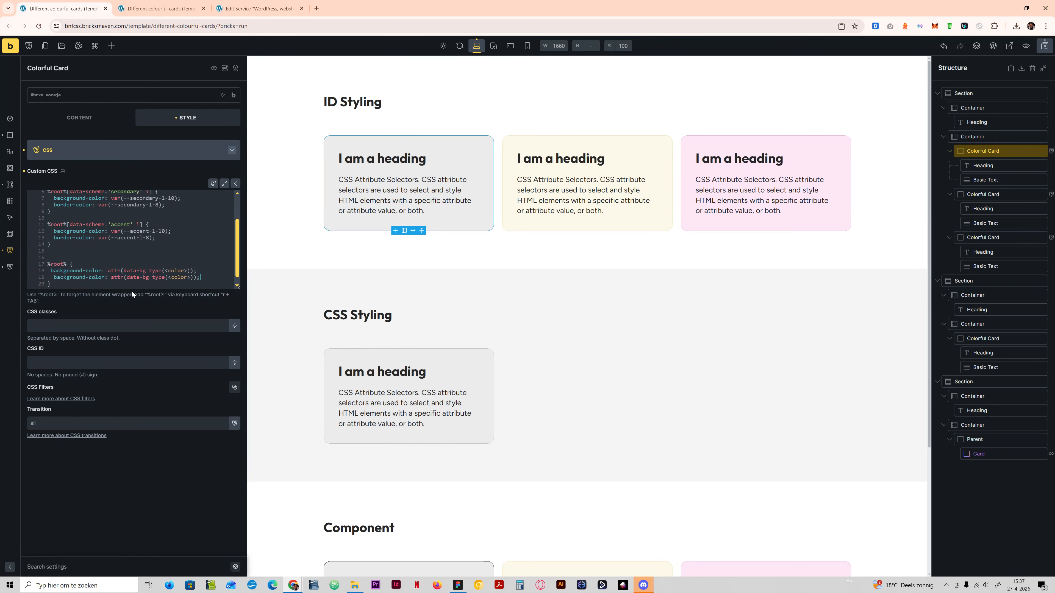
# Change the duplicated declaration to border-color: attr(data-border type(<color>)).
pyautogui.moveTo(85, 277); pyautogui.dragTo(52, 277)
pyautogui.write('border')
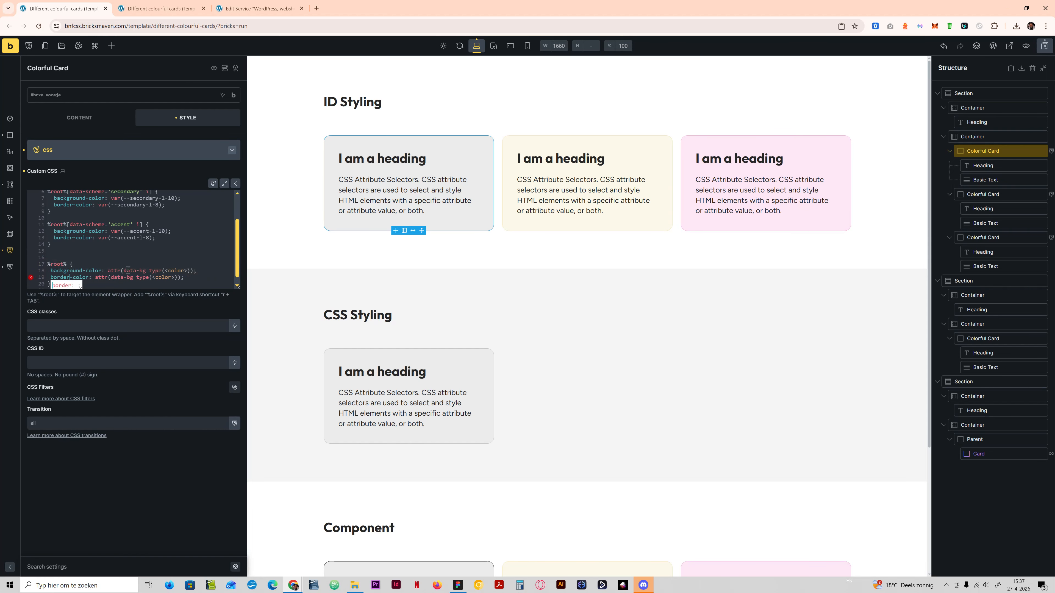
pyautogui.doubleClick(126, 278)
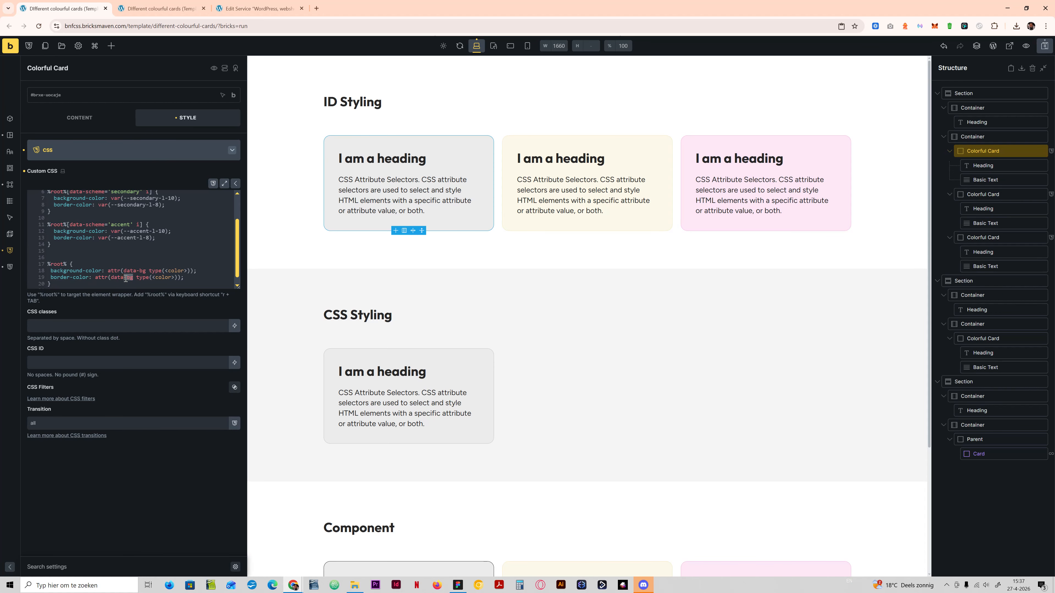
pyautogui.press('BackSpace')
pyautogui.write('border')
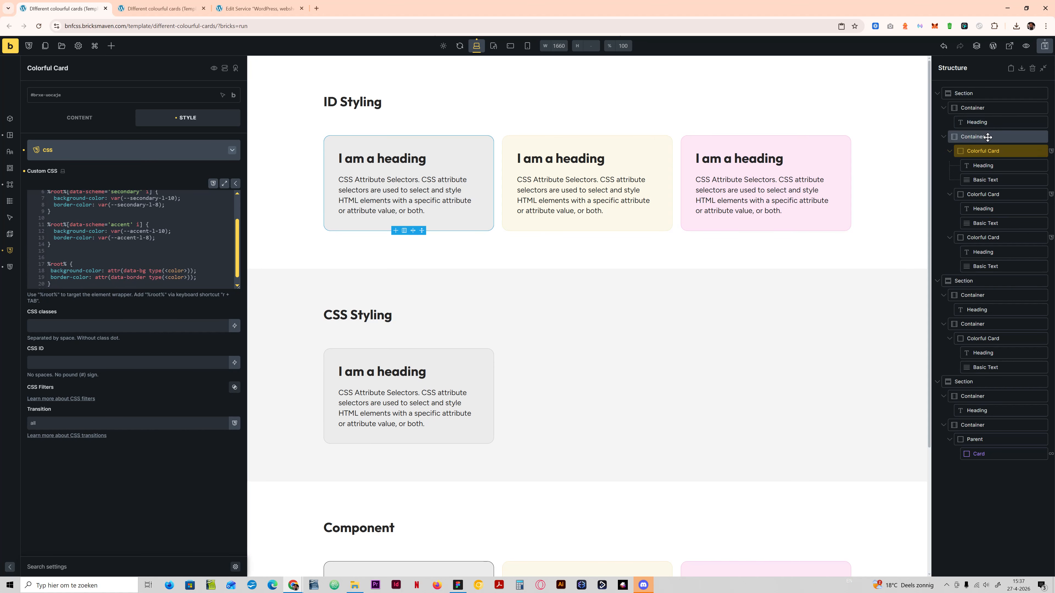
# Duplicate the first Colorful Card in the ID Styling section.
pyautogui.click(988, 138)
pyautogui.scroll(2, 815, 143)
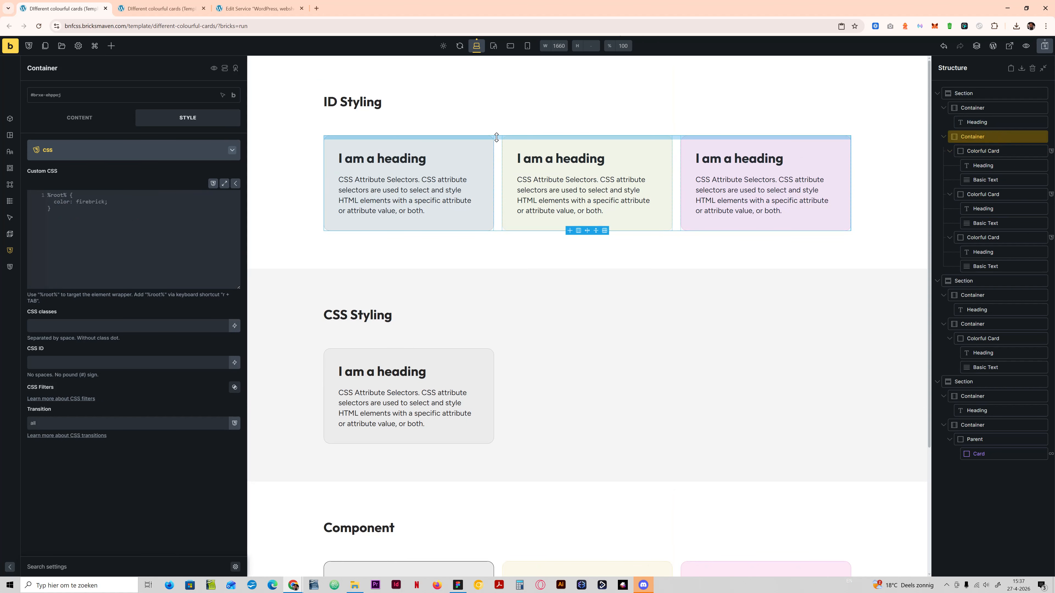
pyautogui.click(983, 151)
pyautogui.scroll(-2, 183, 255)
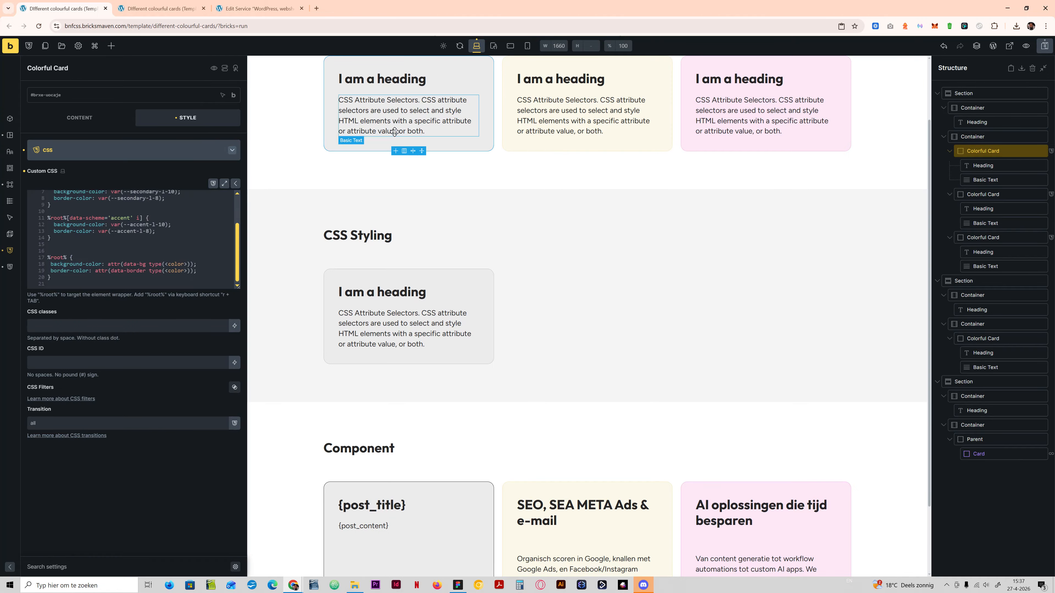
pyautogui.scroll(2, 464, 199)
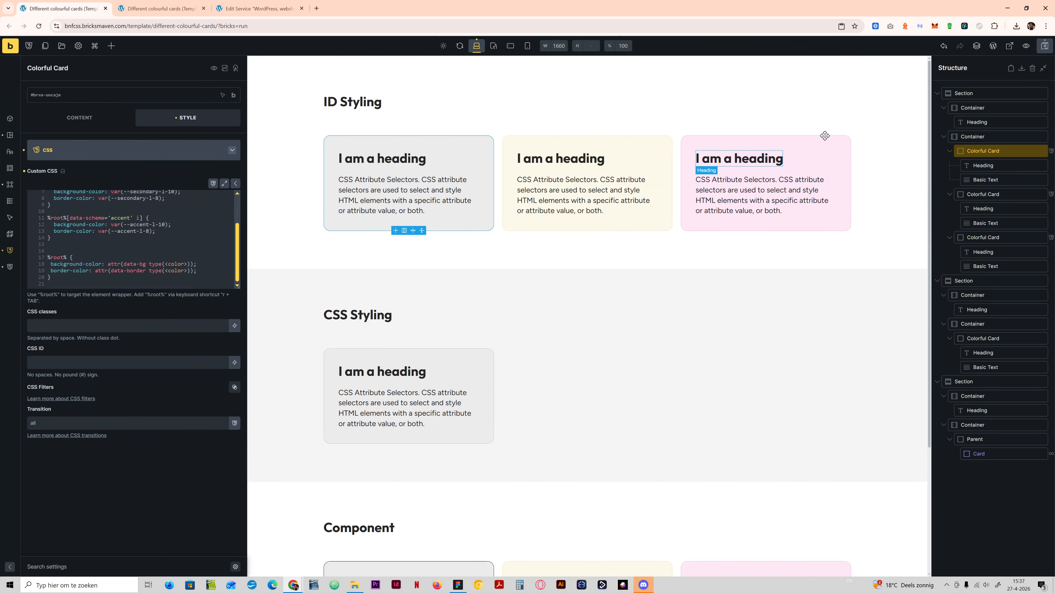
pyautogui.rightClick(997, 151)
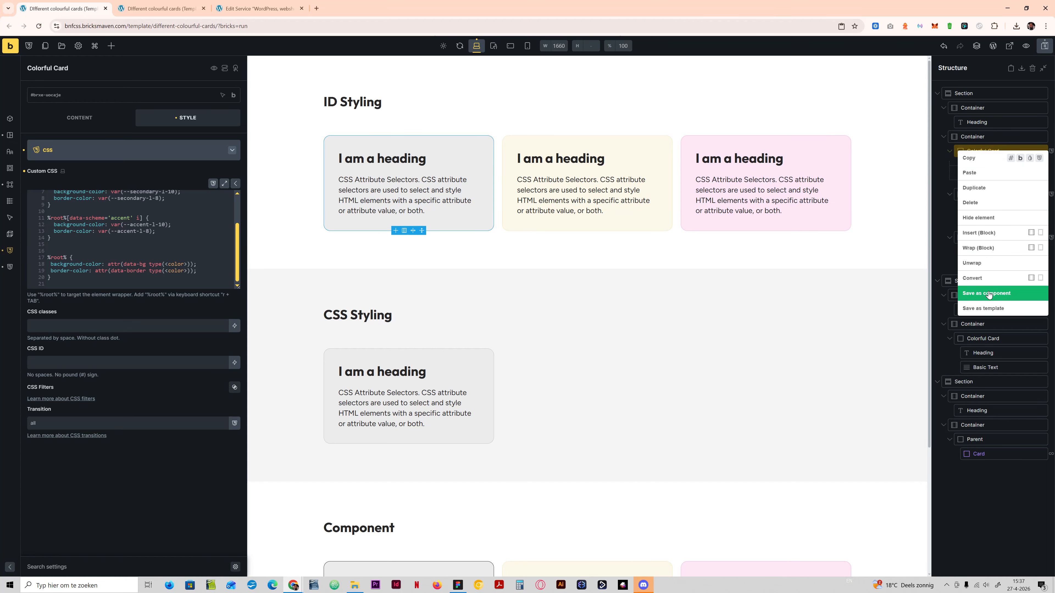
pyautogui.click(988, 187)
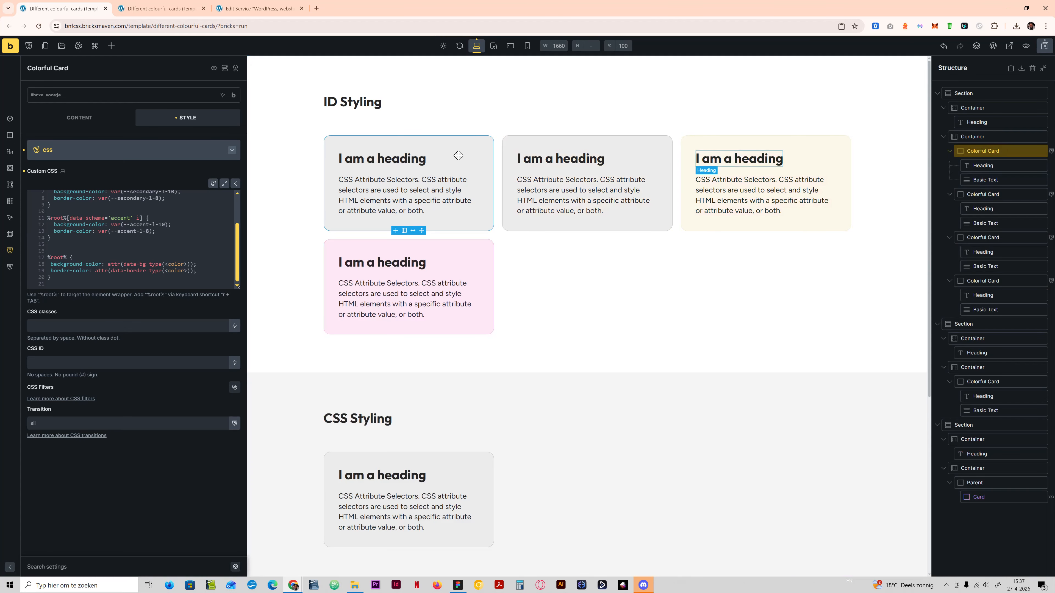
# Set the first card's data-border attribute to var(--accent-l-8) and its data-bg attribute to var(--accent-l-10).
pyautogui.click(89, 151)
pyautogui.click(75, 340)
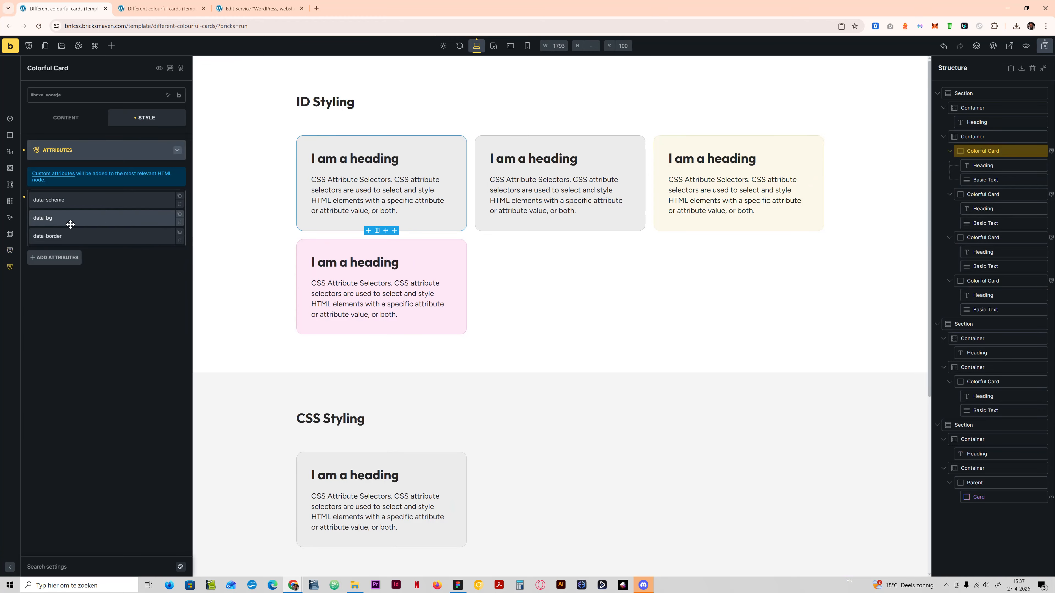
pyautogui.click(75, 236)
pyautogui.moveTo(72, 298); pyautogui.dragTo(53, 299)
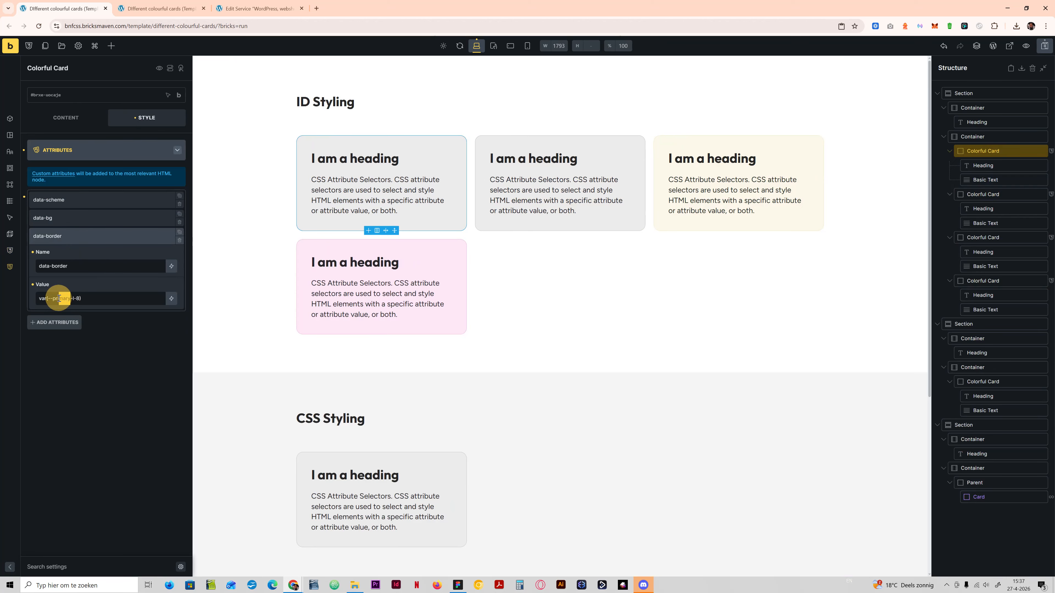
pyautogui.write('accent')
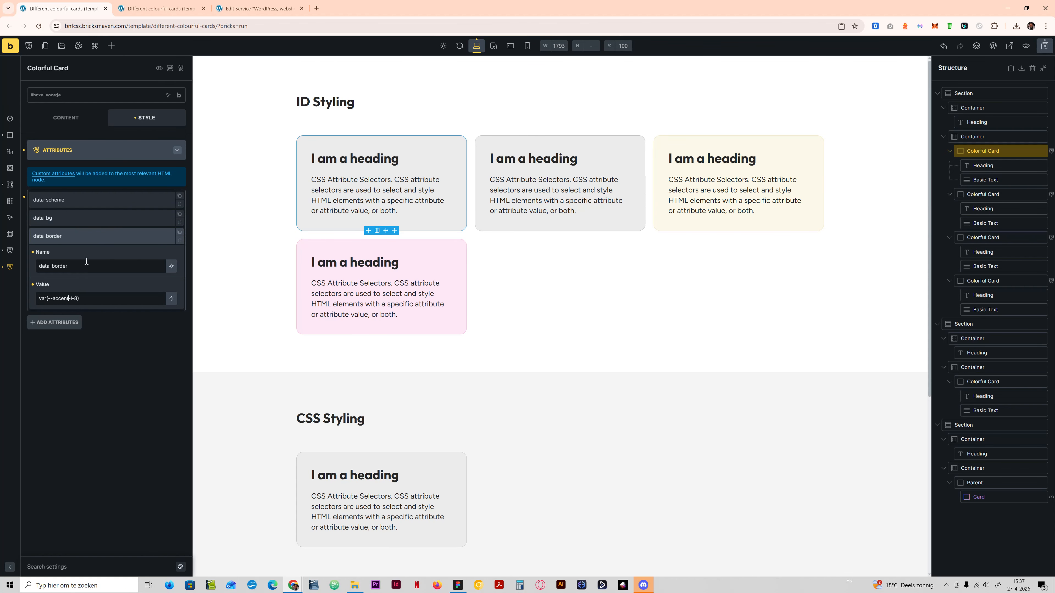
pyautogui.click(80, 218)
pyautogui.doubleClick(70, 280)
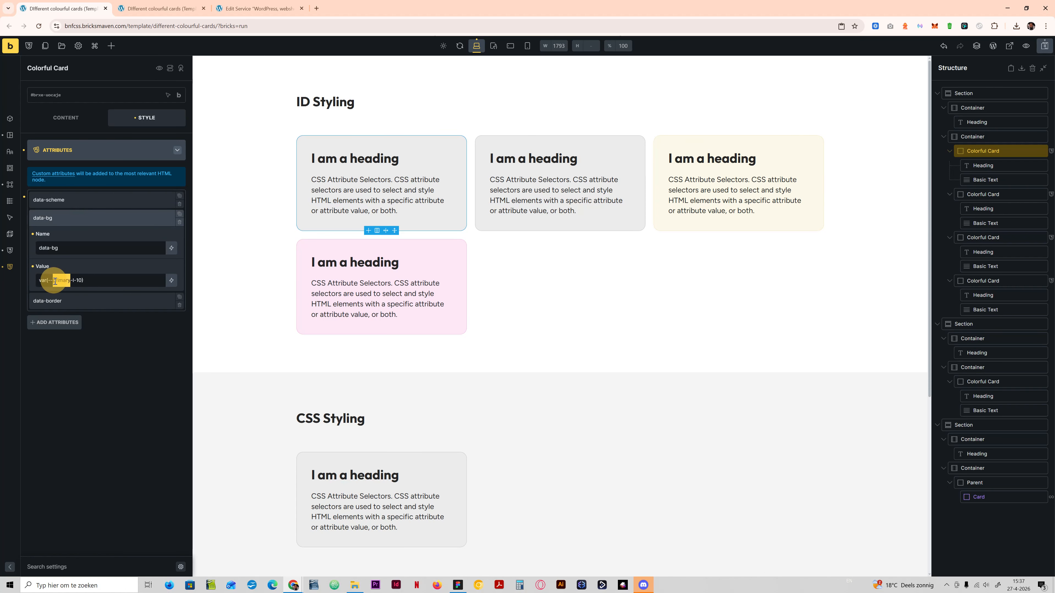
pyautogui.write('accent')
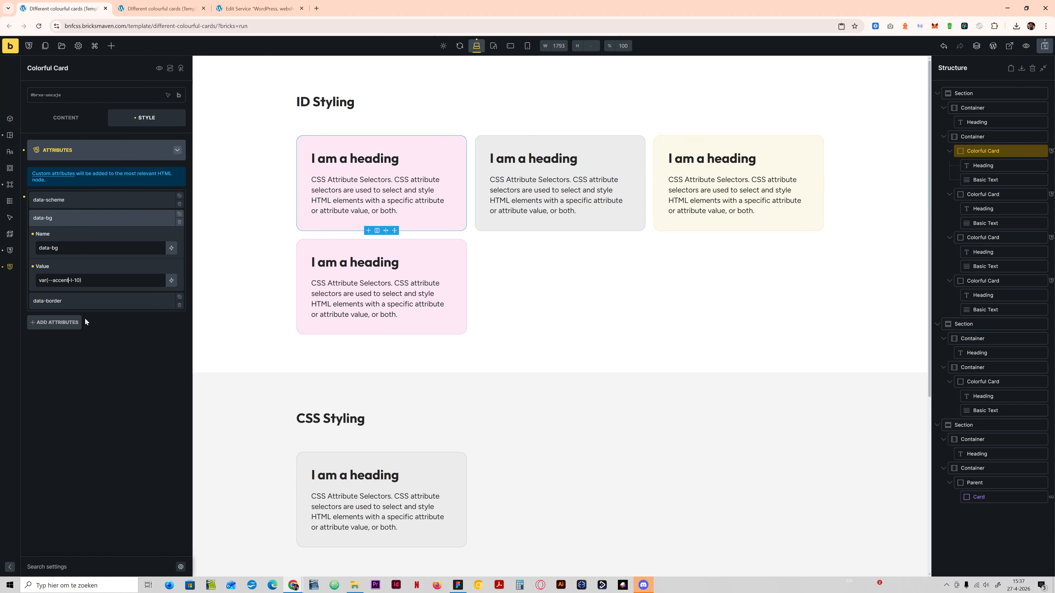
# Change the first card's data-bg attribute value to var(--warning-l-10).
pyautogui.click(1003, 165)
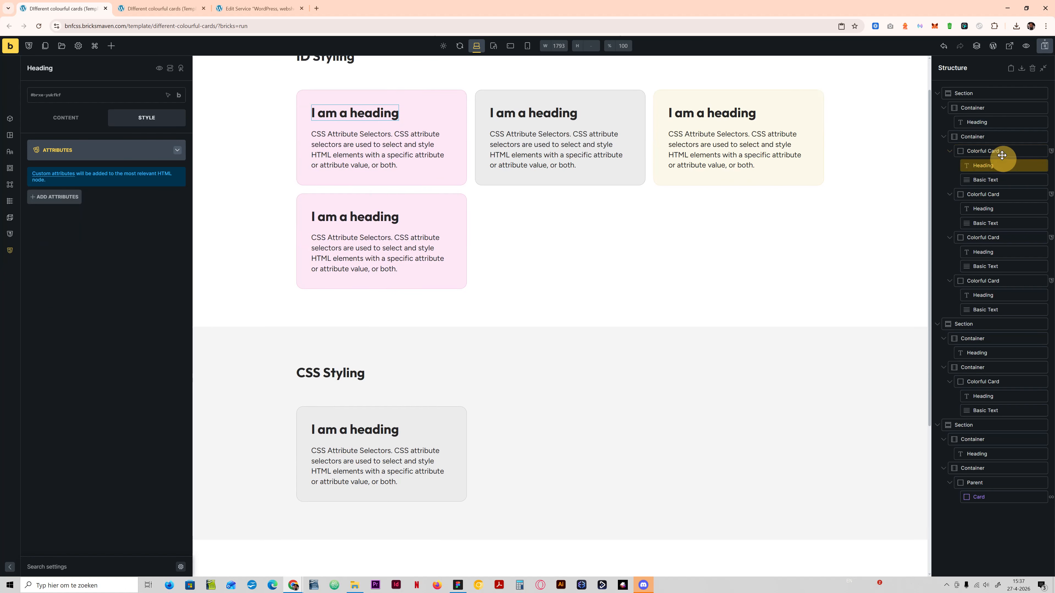
pyautogui.click(1001, 152)
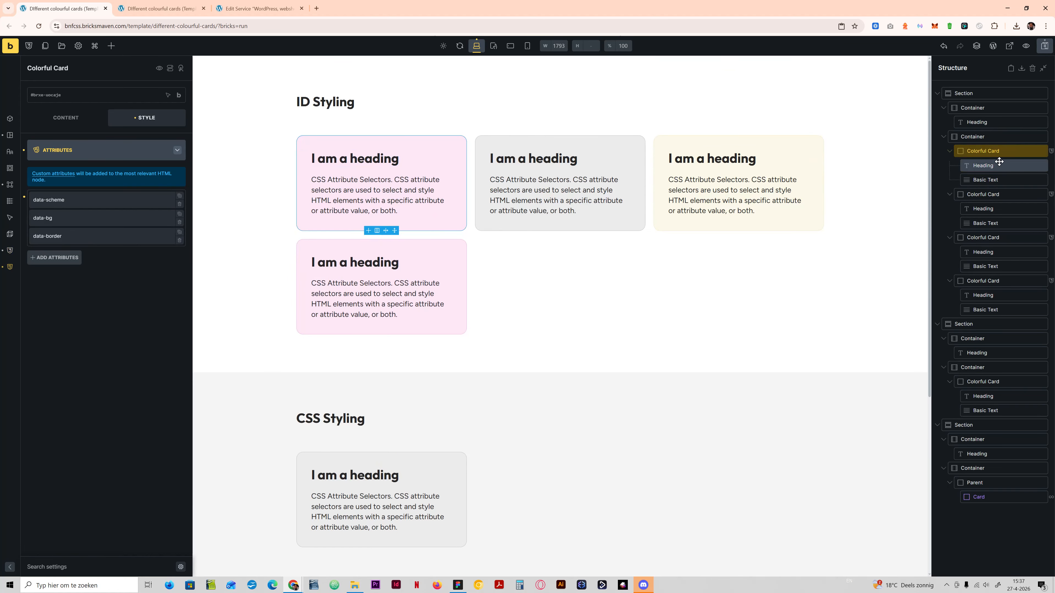
pyautogui.click(74, 235)
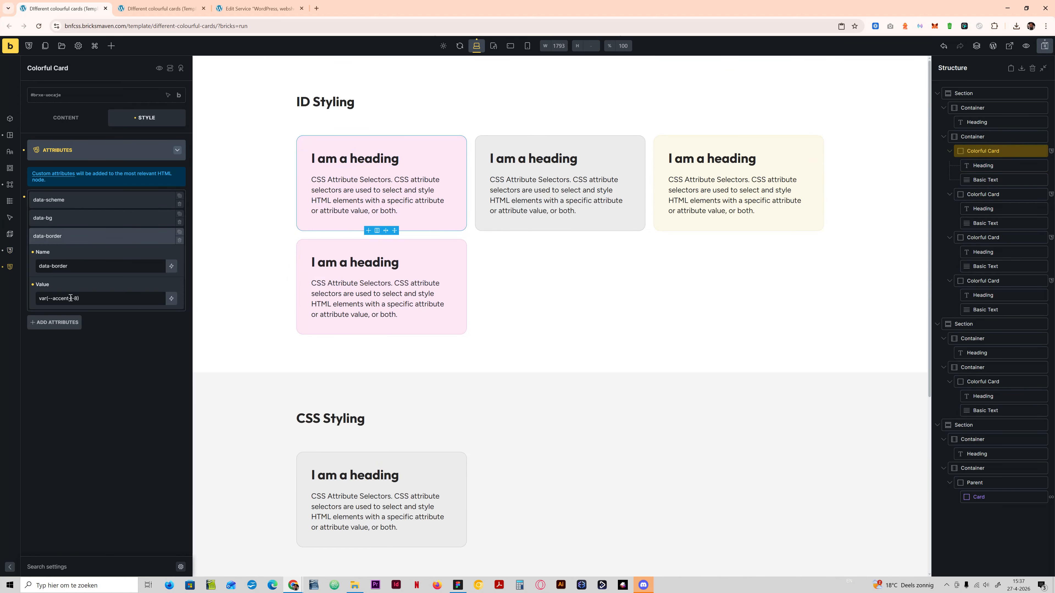
pyautogui.moveTo(69, 298); pyautogui.dragTo(55, 299)
pyautogui.click(77, 218)
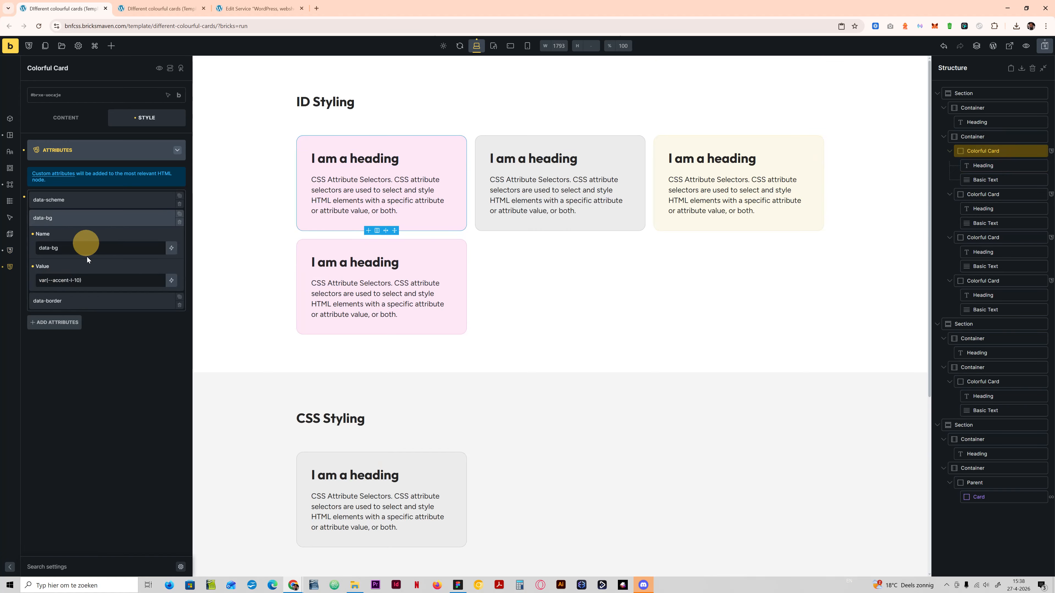
pyautogui.click(68, 280)
pyautogui.moveTo(68, 280); pyautogui.dragTo(53, 280)
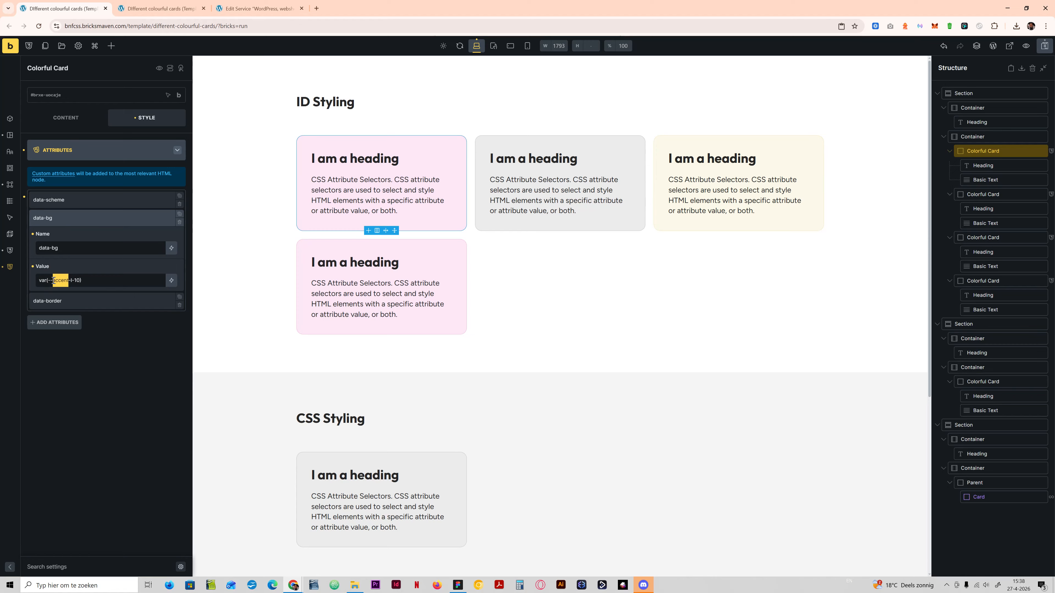
pyautogui.write('warning')
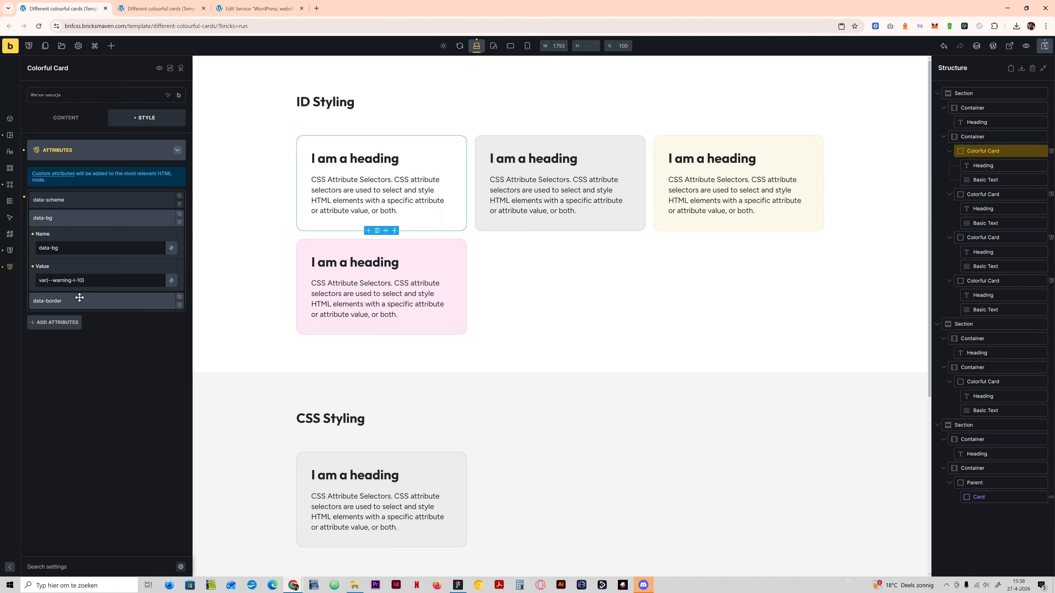
# Set the first card's data-bg attribute to var(--base-l-10) and its data-border attribute to var(--base-l-8).
pyautogui.moveTo(70, 280); pyautogui.dragTo(53, 279)
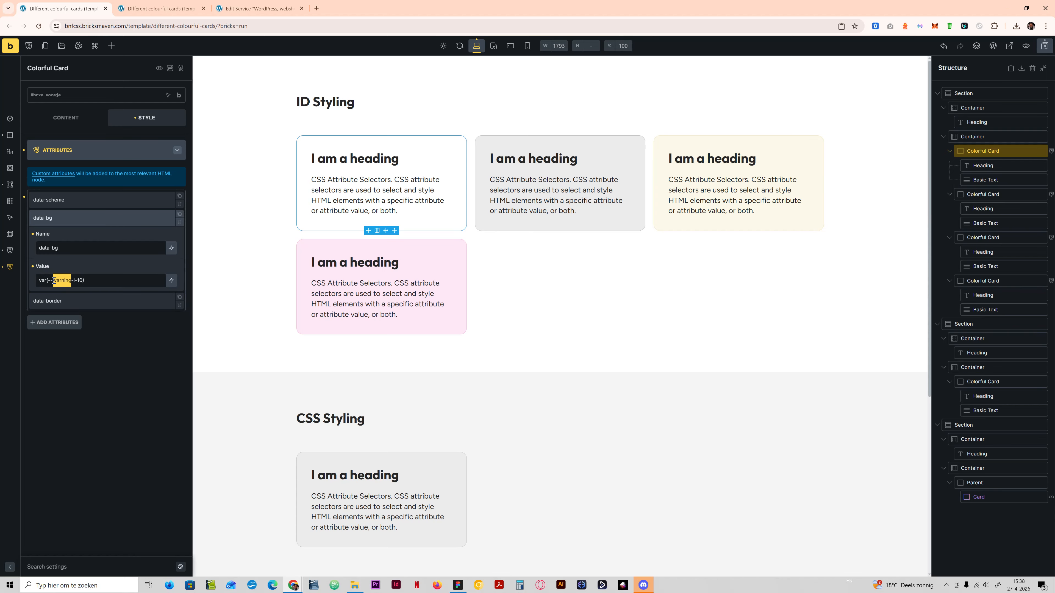
pyautogui.write('base')
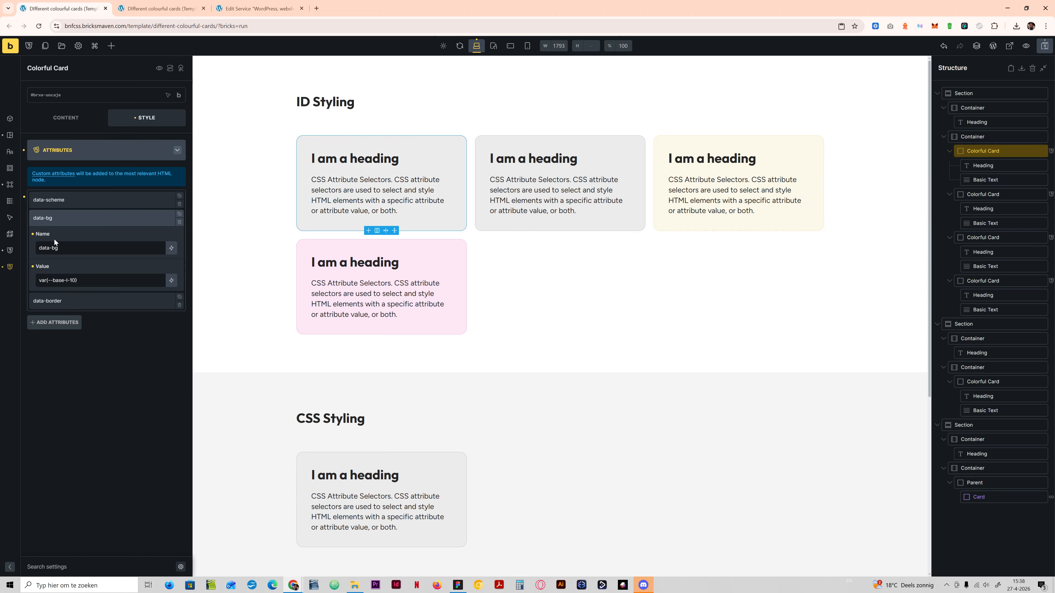
pyautogui.click(83, 218)
pyautogui.click(88, 237)
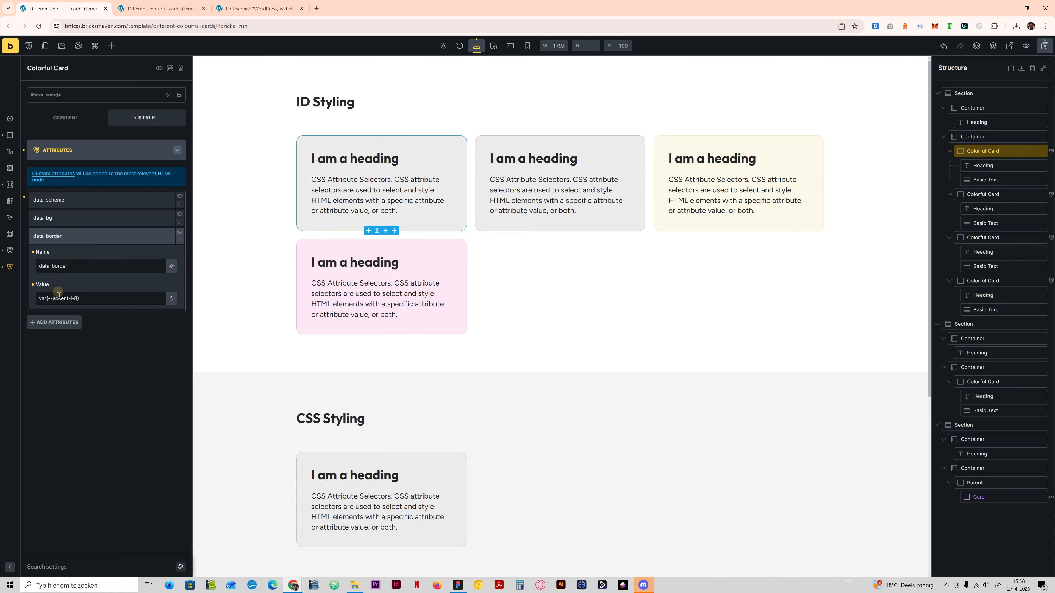
pyautogui.click(69, 298)
pyautogui.doubleClick(62, 298)
pyautogui.write('base')
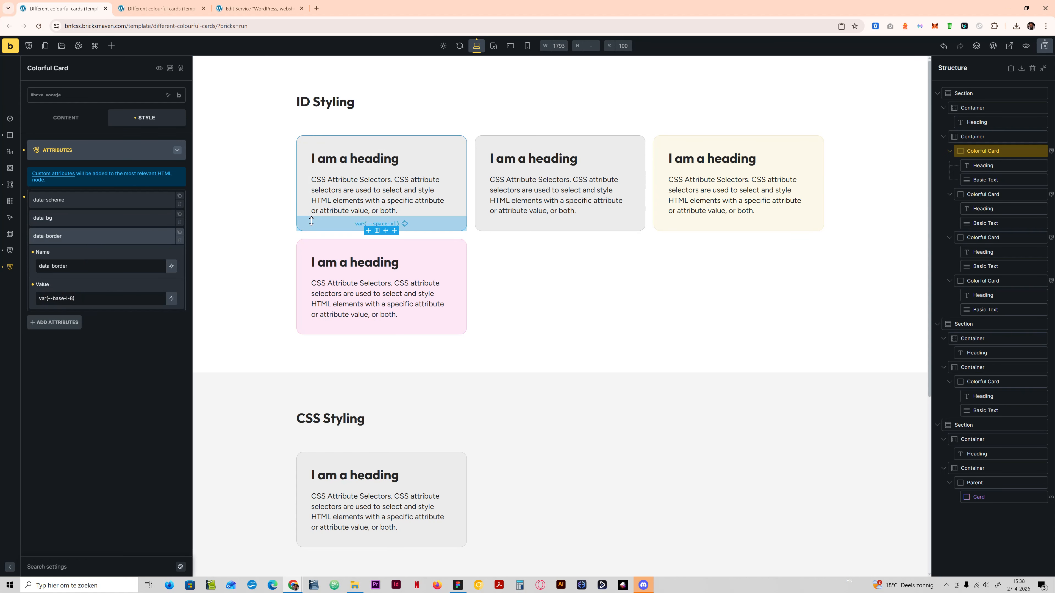
pyautogui.click(85, 237)
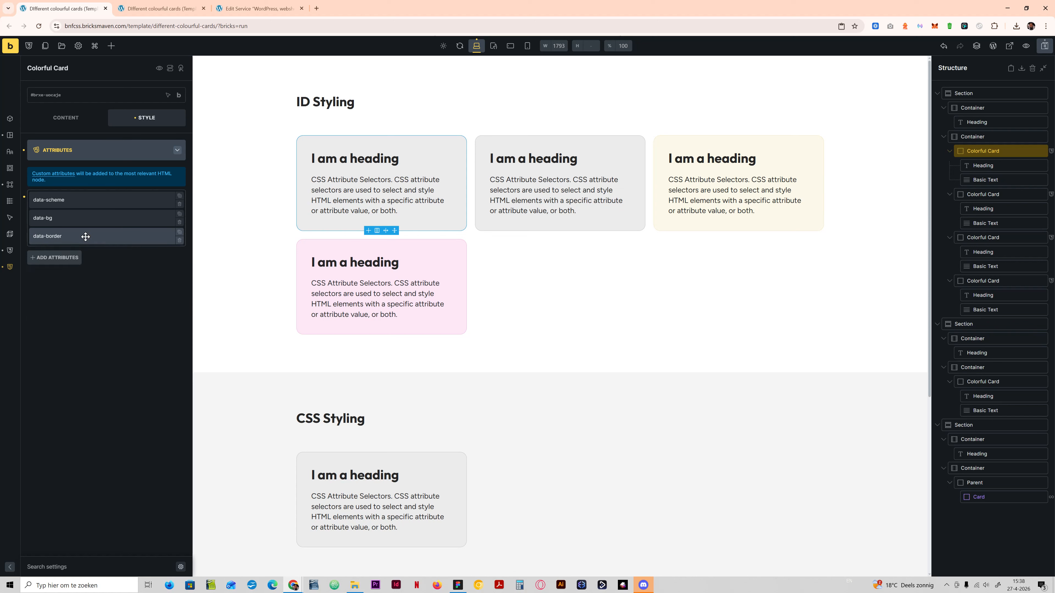
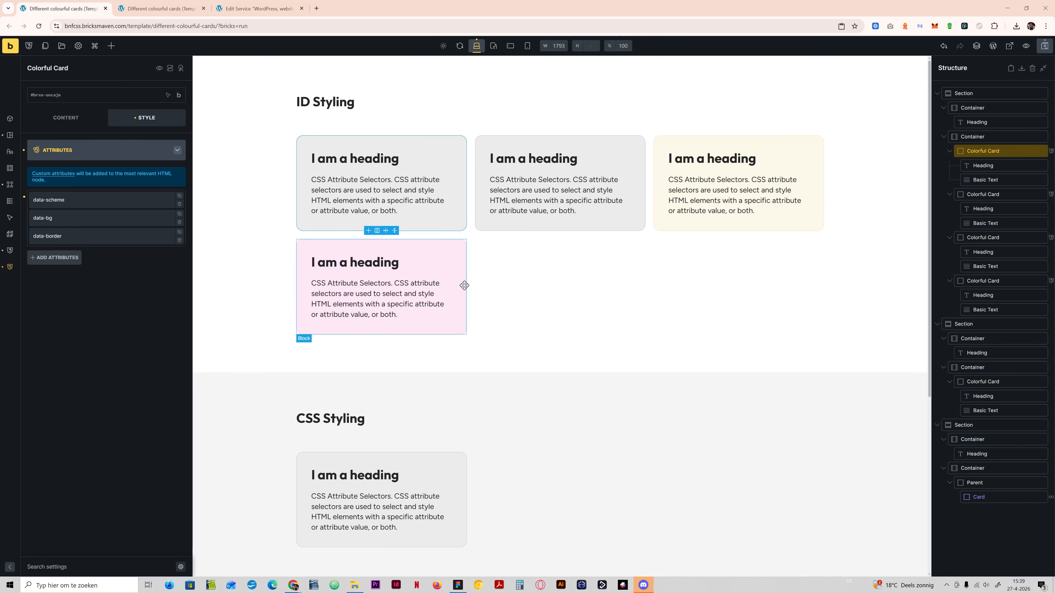
# Open the style settings of the .bnf-colorful-card class on the card in the CSS Styling section.
pyautogui.click(445, 462)
pyautogui.click(1039, 378)
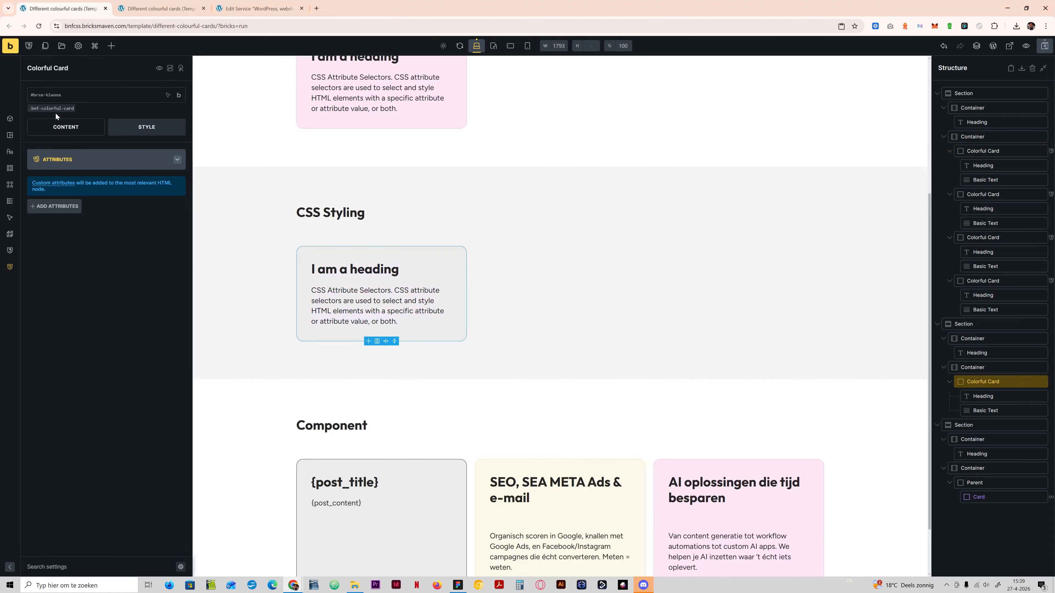
pyautogui.click(63, 126)
pyautogui.scroll(4, 268, 269)
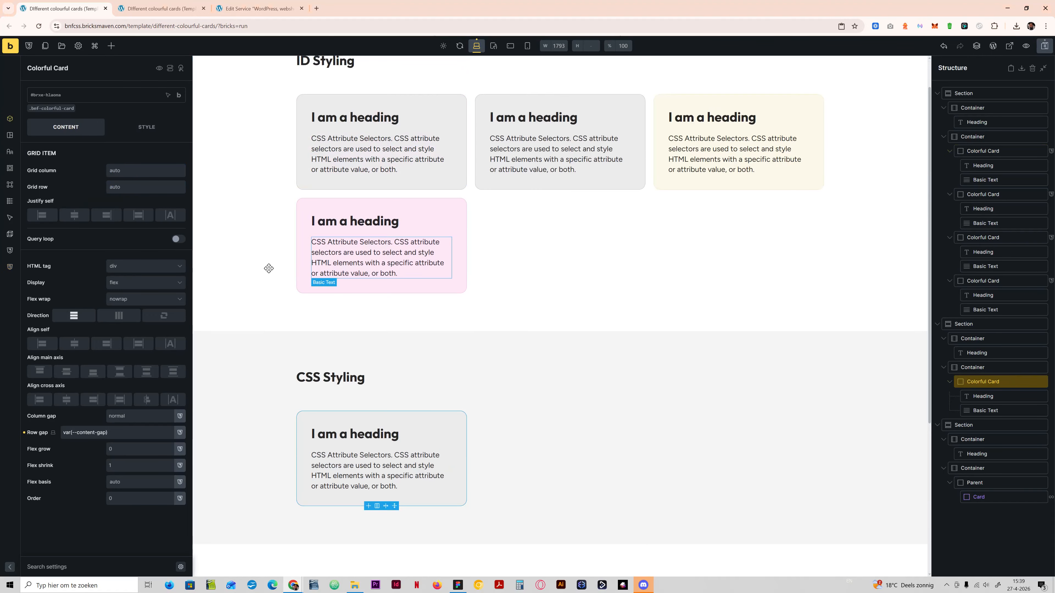
pyautogui.click(137, 127)
pyautogui.click(85, 159)
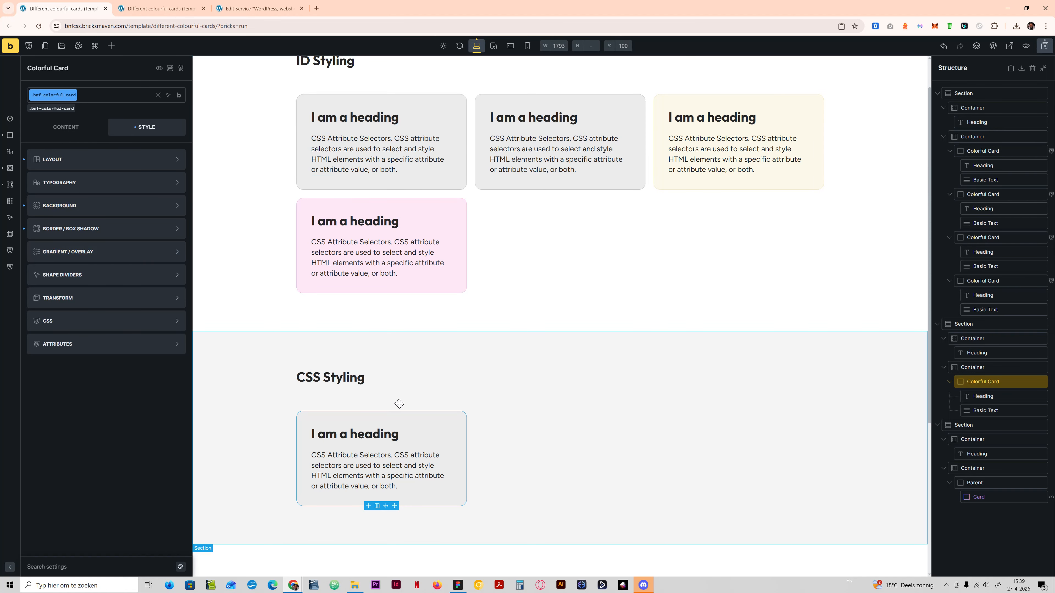
# Duplicate the Colorful Card in the CSS Styling section twice to make a row of three cards.
pyautogui.scroll(-3, 399, 403)
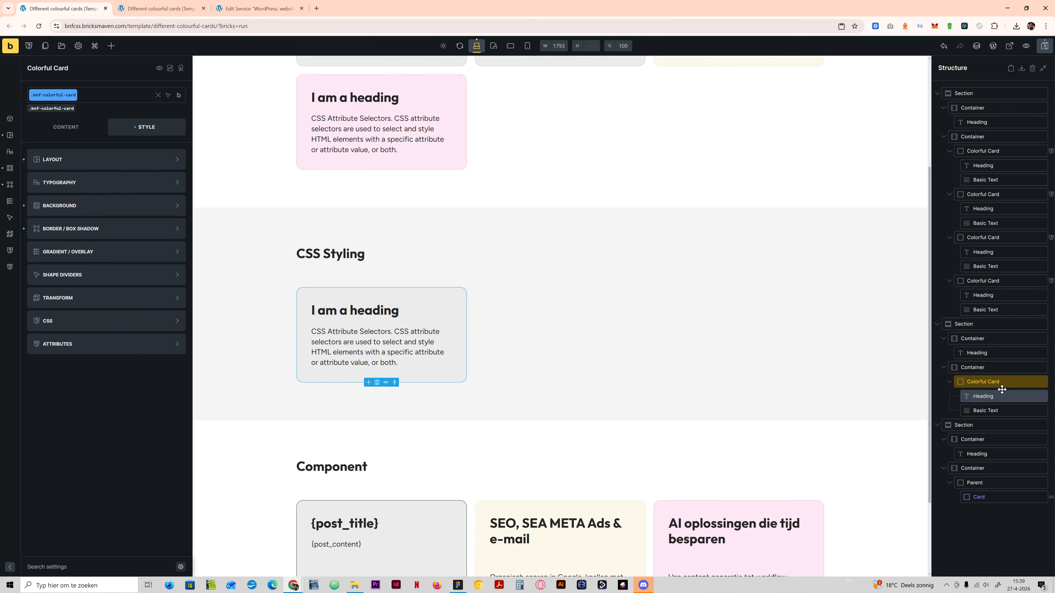
pyautogui.rightClick(987, 382)
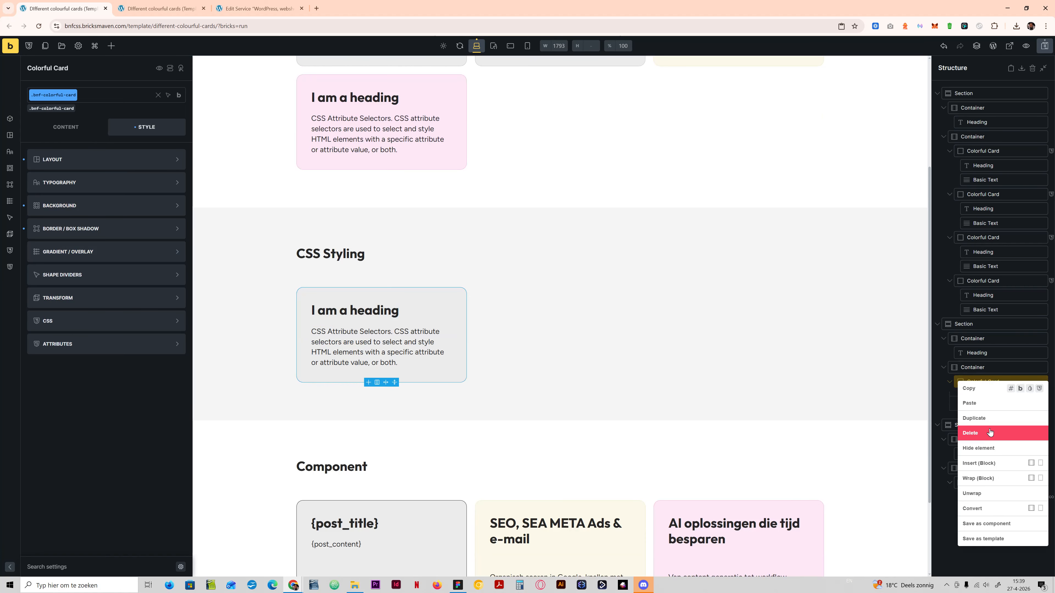
pyautogui.click(985, 417)
pyautogui.rightClick(986, 381)
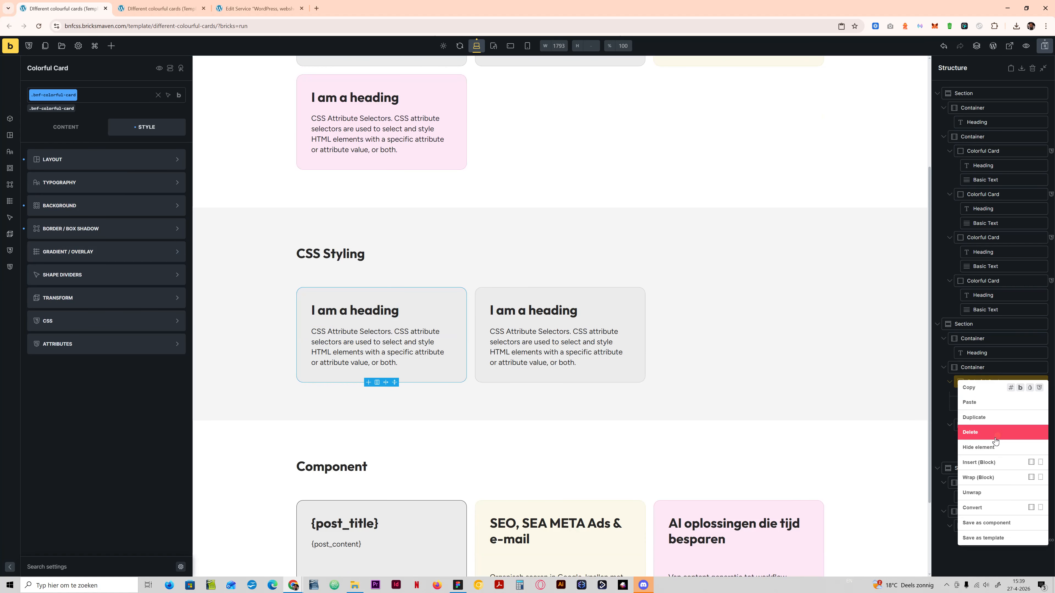
pyautogui.click(985, 418)
pyautogui.scroll(4, 581, 299)
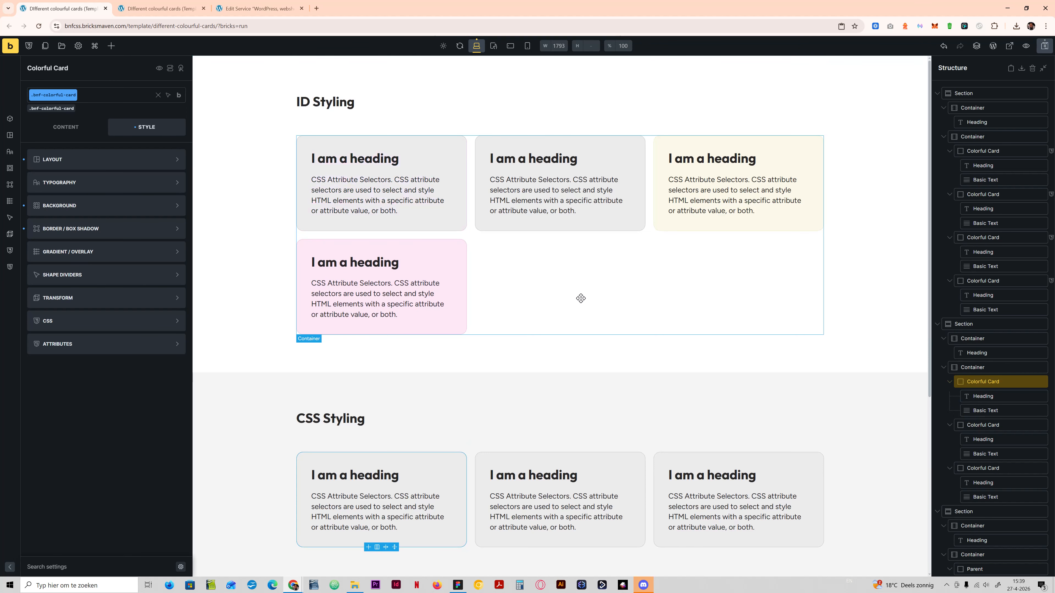
pyautogui.scroll(-4, 494, 482)
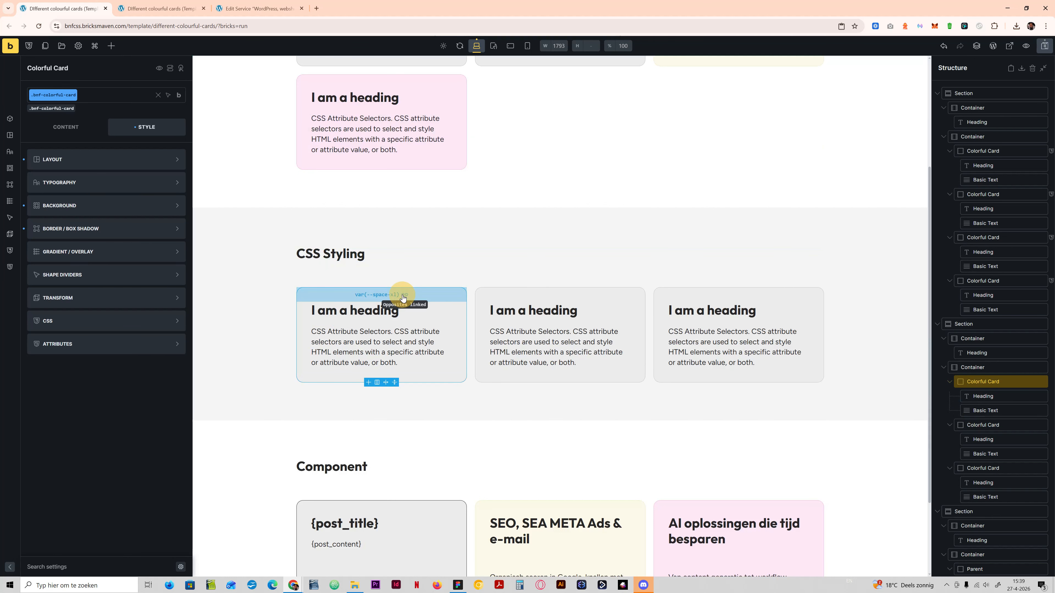
# From the second CSS Styling card, set the .bnf-colorful-card class's background color to var(--accent-l-10).
pyautogui.click(560, 296)
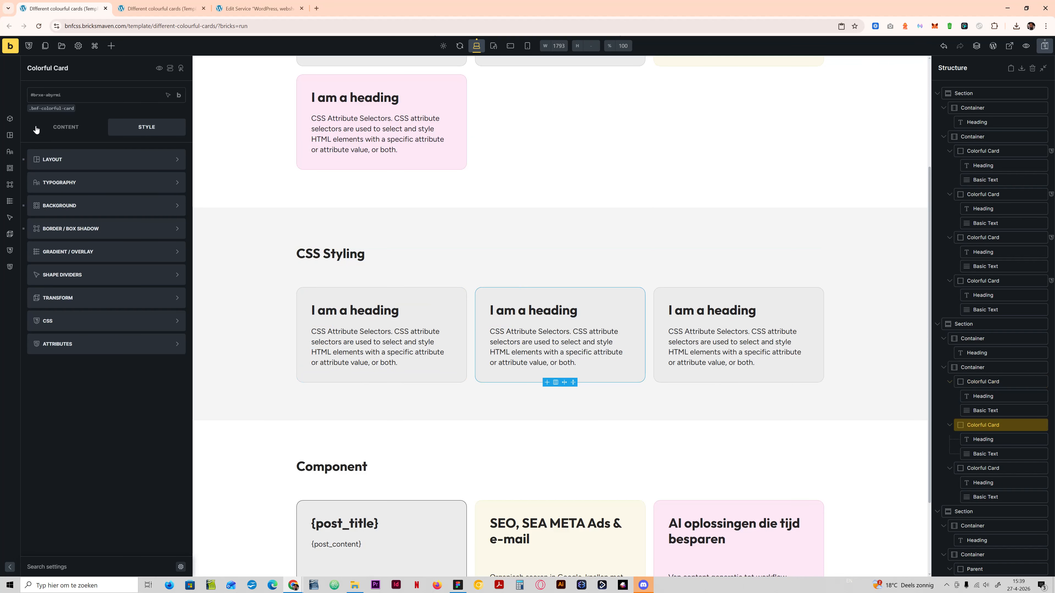
pyautogui.click(51, 108)
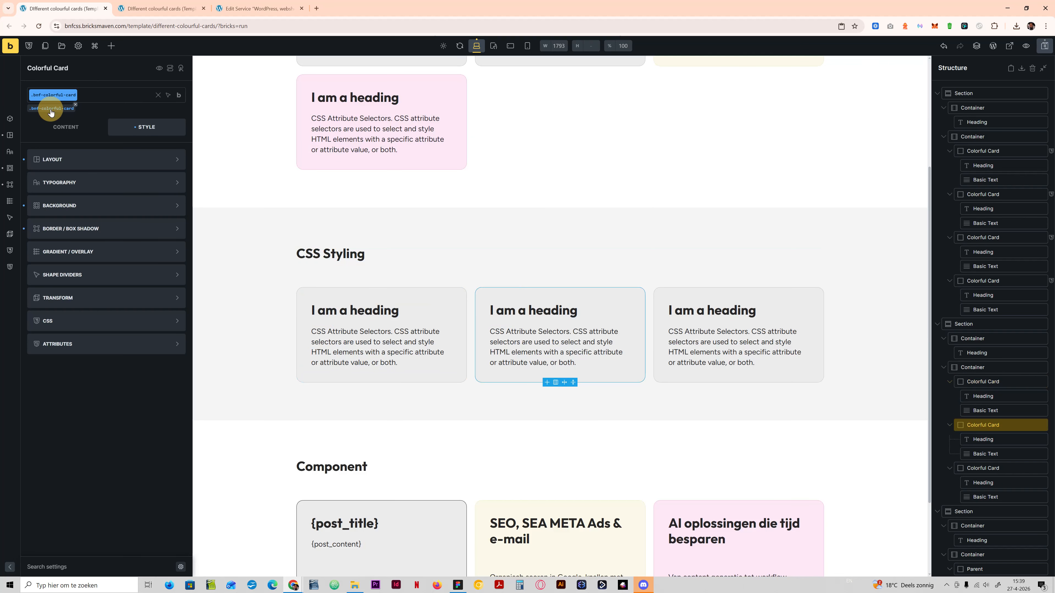
pyautogui.click(78, 205)
pyautogui.doubleClick(47, 196)
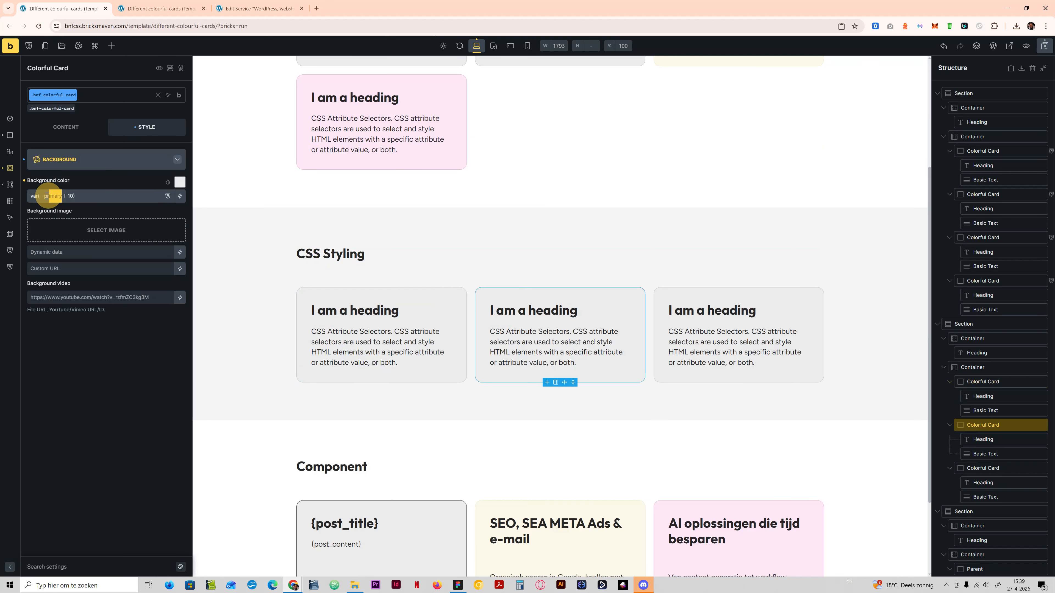
pyautogui.press('BackSpace')
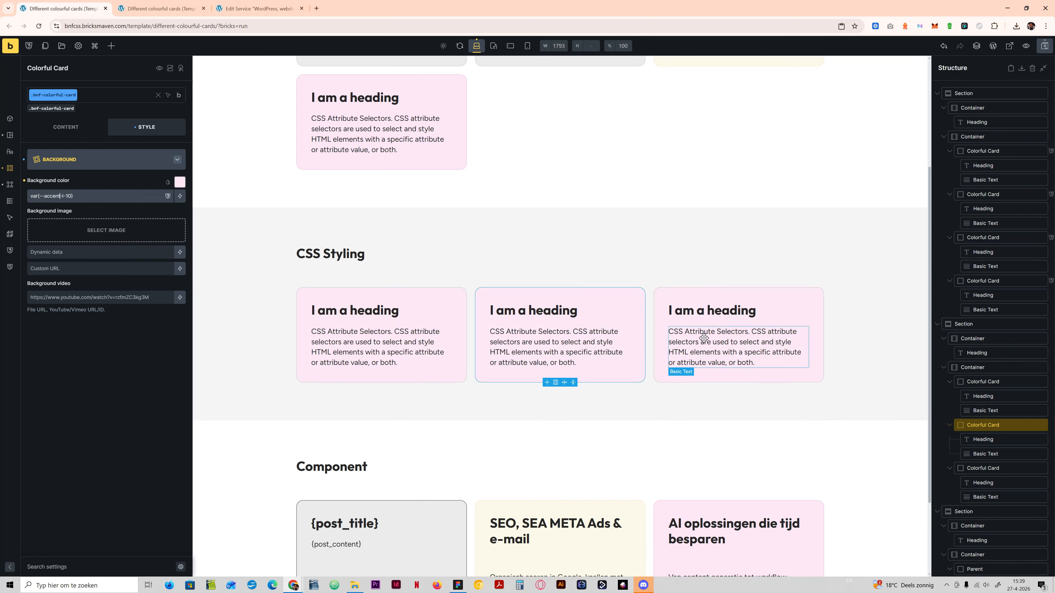
pyautogui.scroll(4, 696, 338)
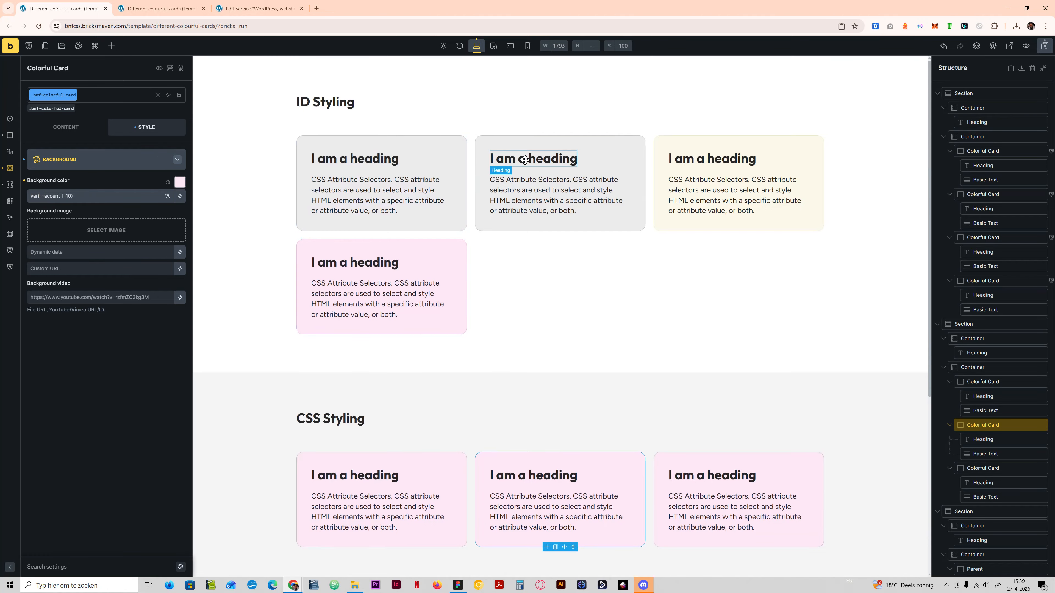
# Set the background color of the .bnf-colorful-card class to var(--primary-l-10).
pyautogui.scroll(-4, 475, 394)
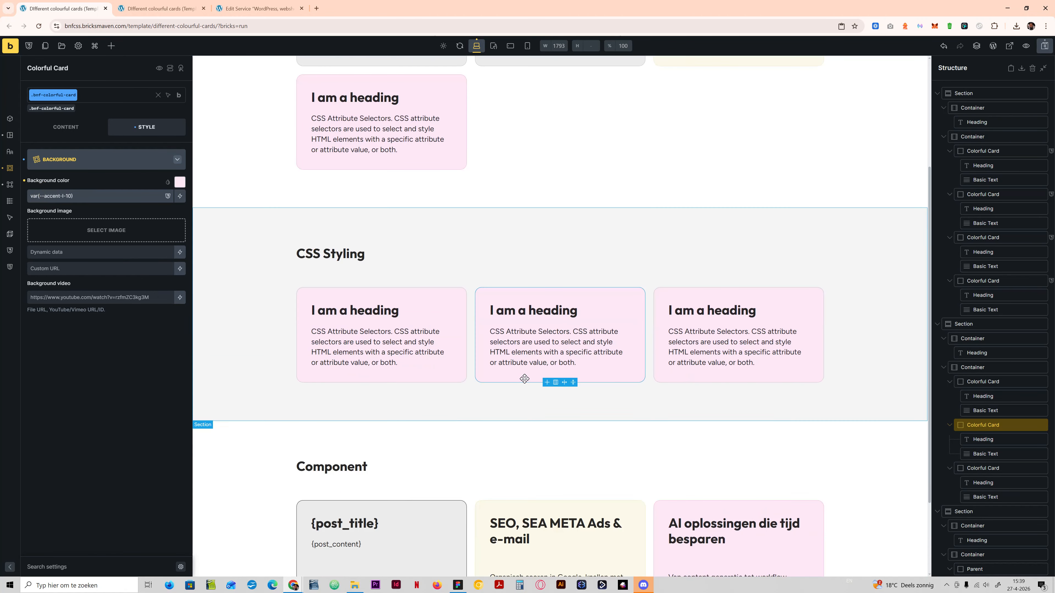
pyautogui.moveTo(60, 195); pyautogui.dragTo(47, 196)
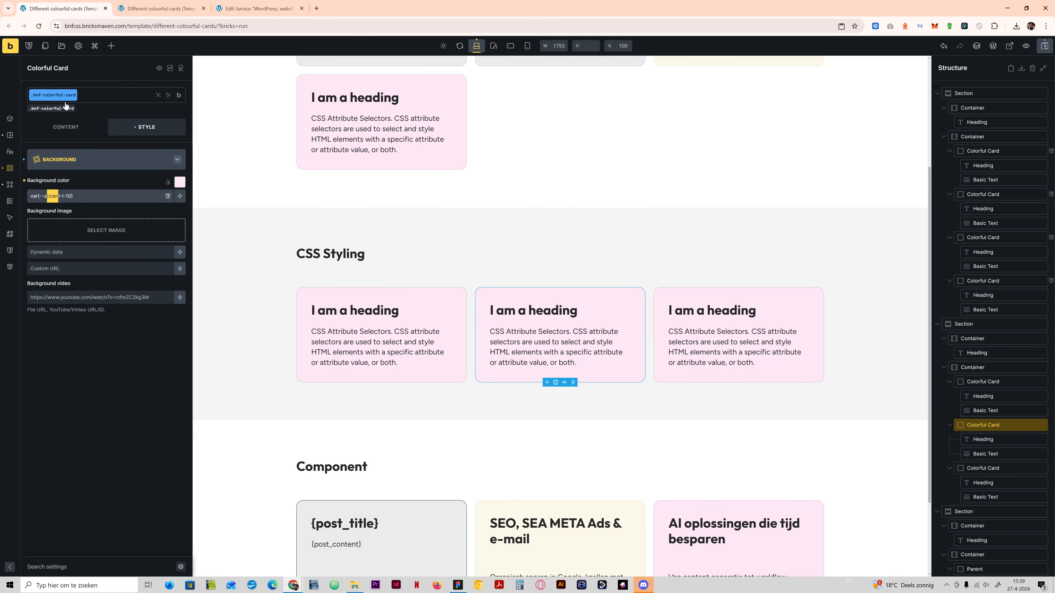
pyautogui.moveTo(47, 197); pyautogui.dragTo(58, 195)
pyautogui.click(92, 195)
pyautogui.moveTo(61, 195); pyautogui.dragTo(44, 196)
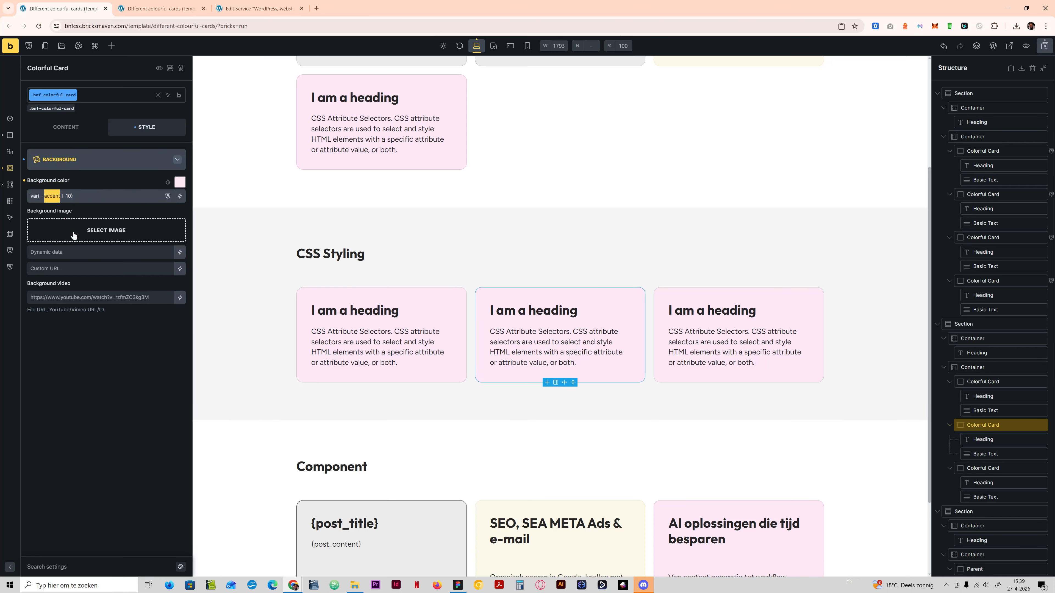
pyautogui.write('primary')
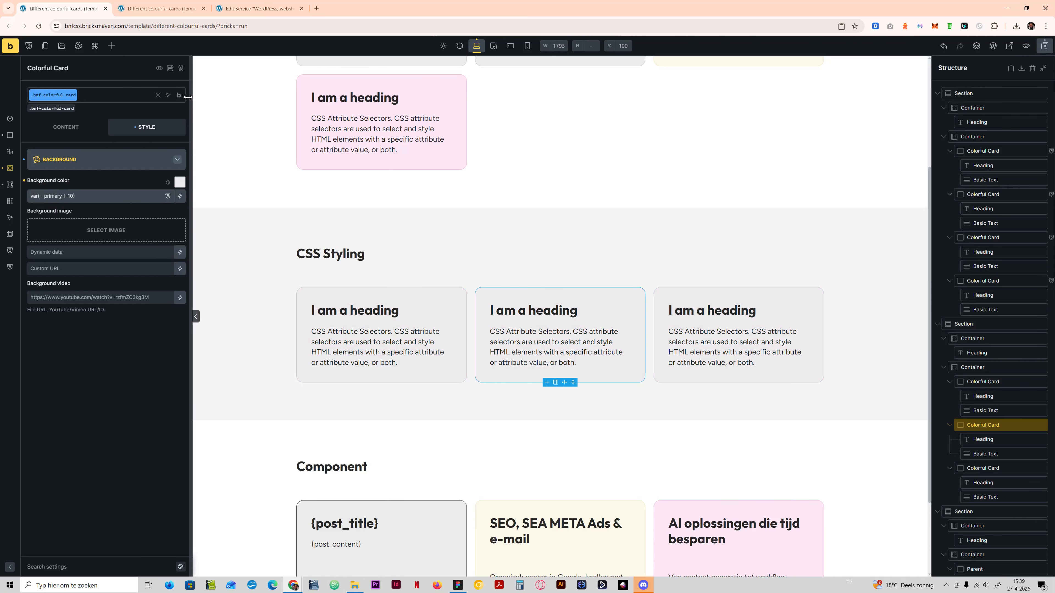
# Create the modifier class bnf-colorful-card--secondary on the second card in the CSS Styling section, reusing the base class name.
pyautogui.click(82, 101)
pyautogui.doubleClick(82, 101)
pyautogui.hotkey('ctrl', 'c')
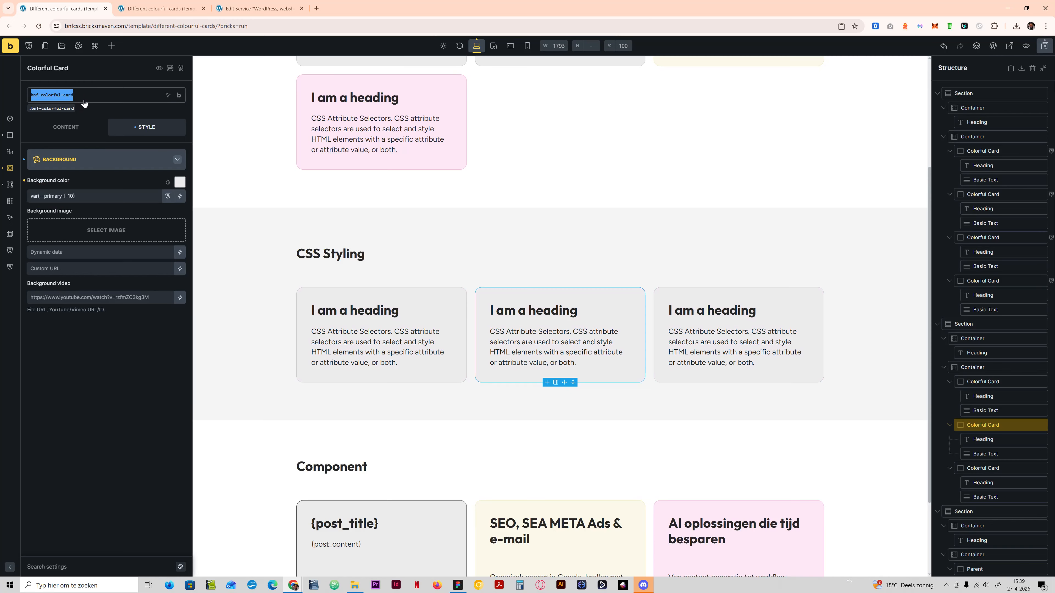
pyautogui.click(40, 110)
pyautogui.click(115, 95)
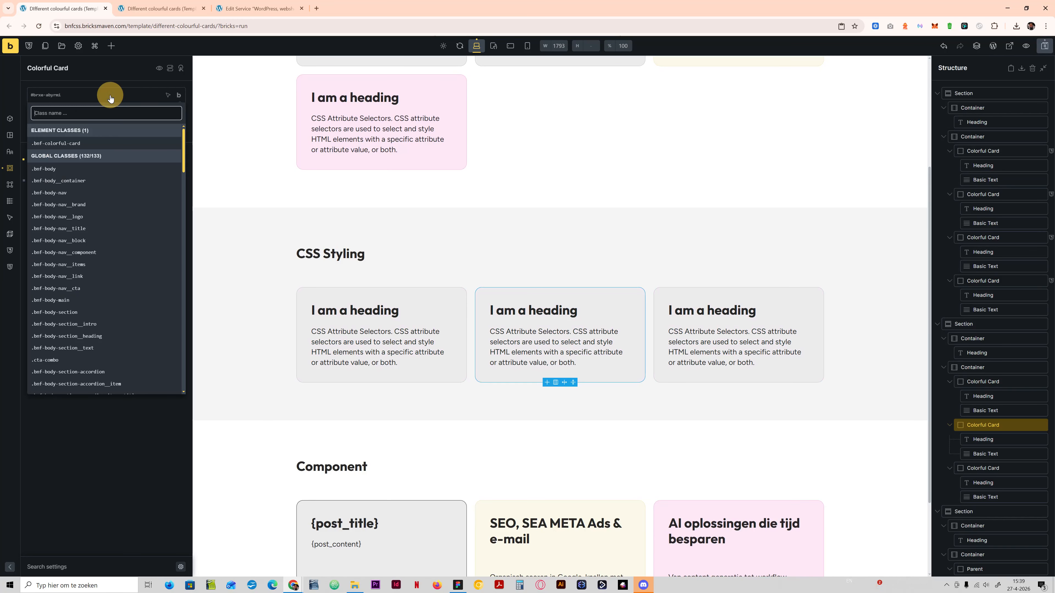
pyautogui.hotkey('ctrl', 'v')
pyautogui.write('--')
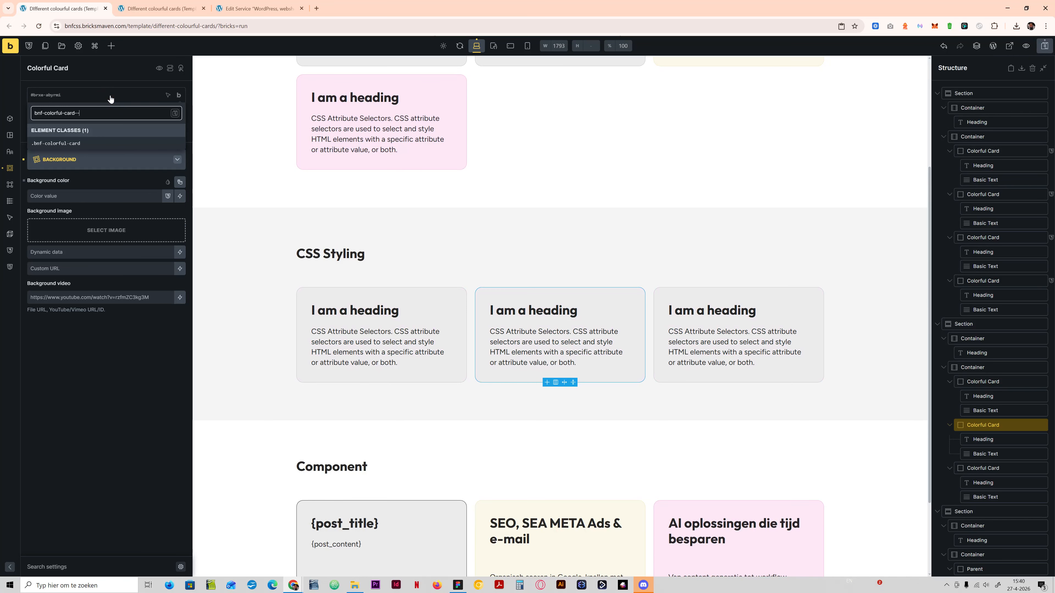
pyautogui.write('secondary')
pyautogui.press('Return')
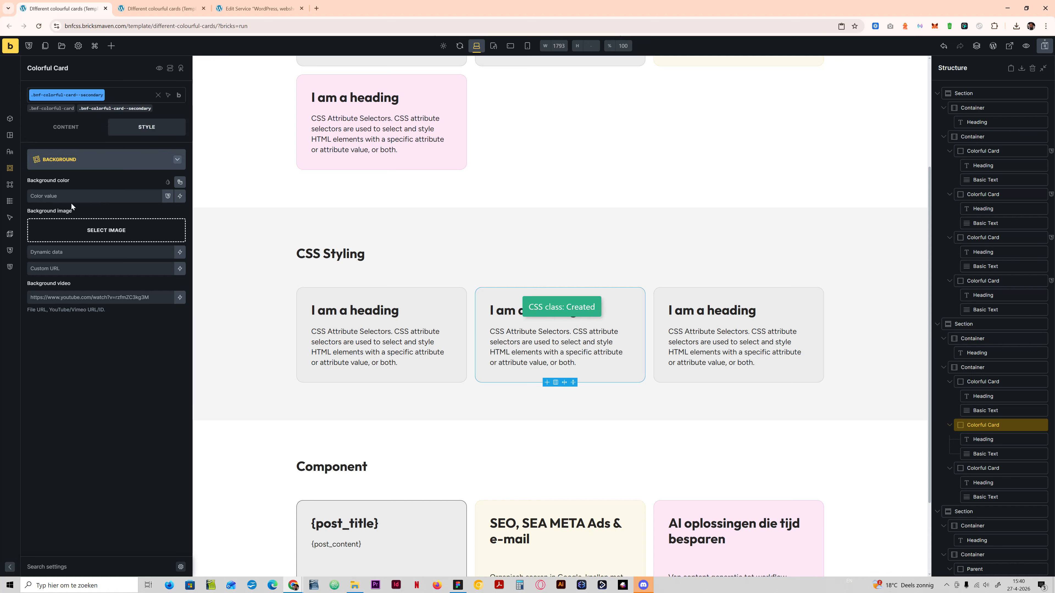
# Set the background color of the .bnf-colorful-card--secondary class to var(--secondary-l-10).
pyautogui.click(71, 194)
pyautogui.hotkey('ctrl', 'v')
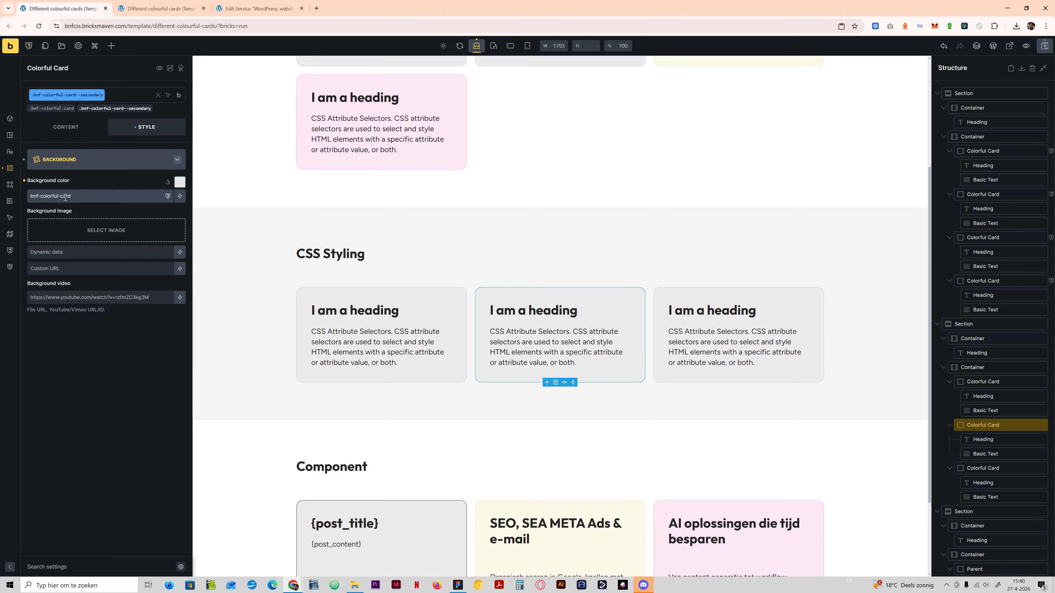
pyautogui.hotkey('ctrl', 'a')
pyautogui.write('var')
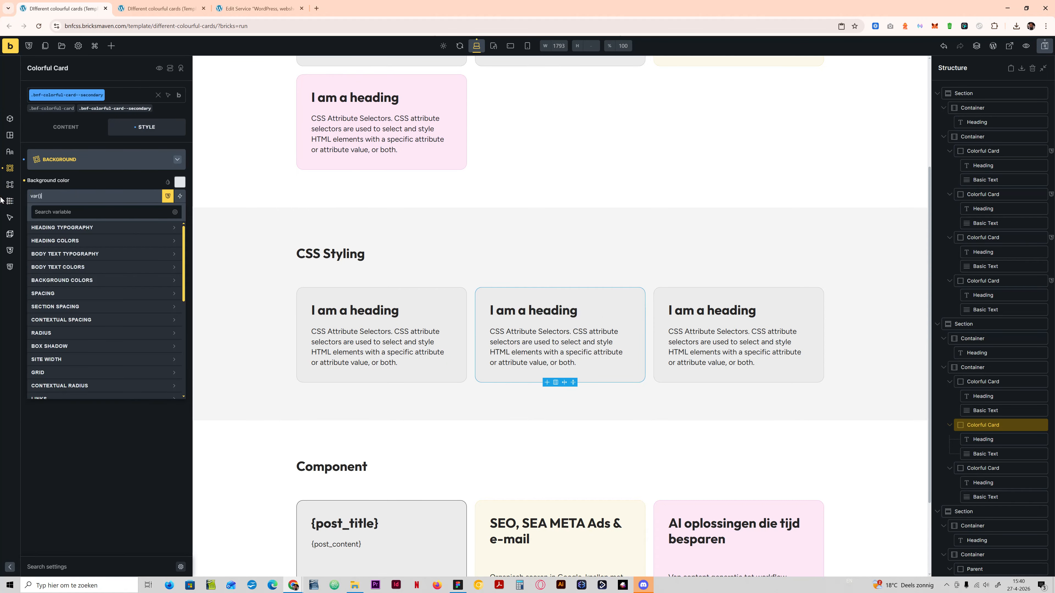
pyautogui.write('(--secondary-l')
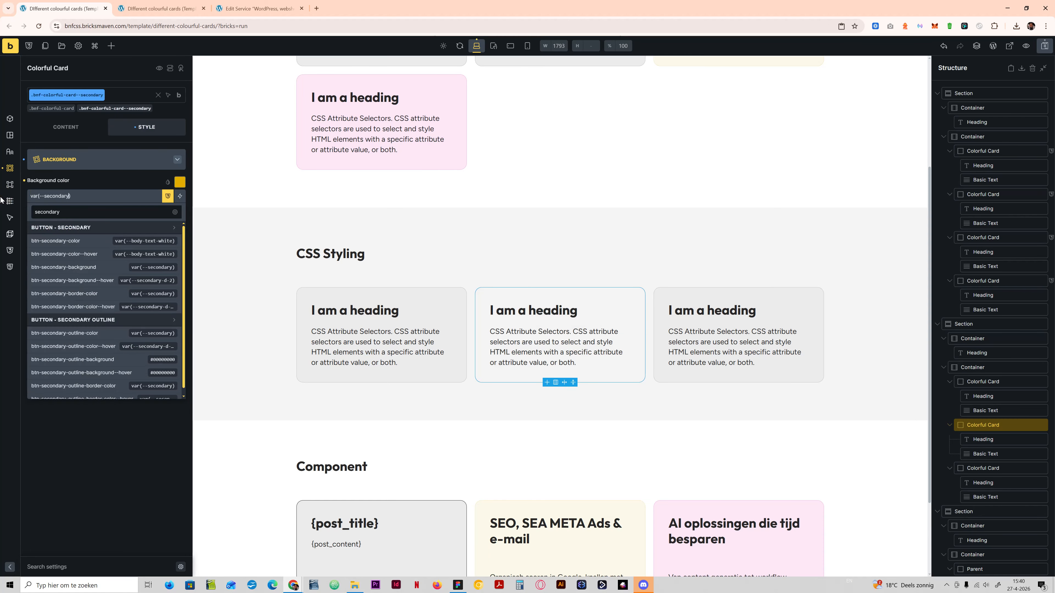
pyautogui.write('-10')
# Reuse the background variable for the .bnf-colorful-card--secondary border color and change it to var(--secondary-l-8).
pyautogui.hotkey('ctrl', 'a')
pyautogui.hotkey('ctrl', 'c')
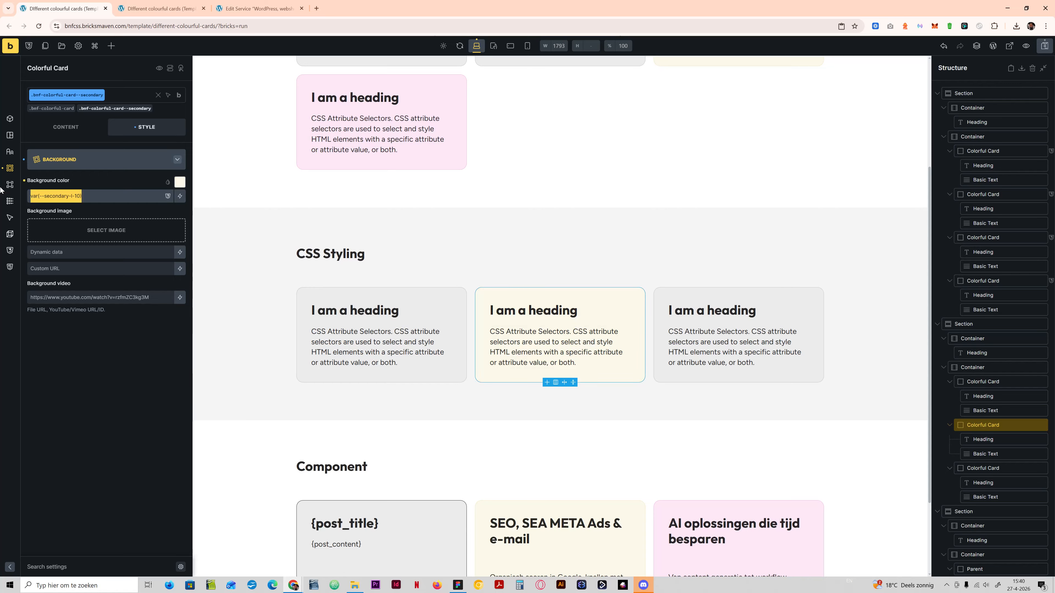
pyautogui.click(65, 165)
pyautogui.click(83, 232)
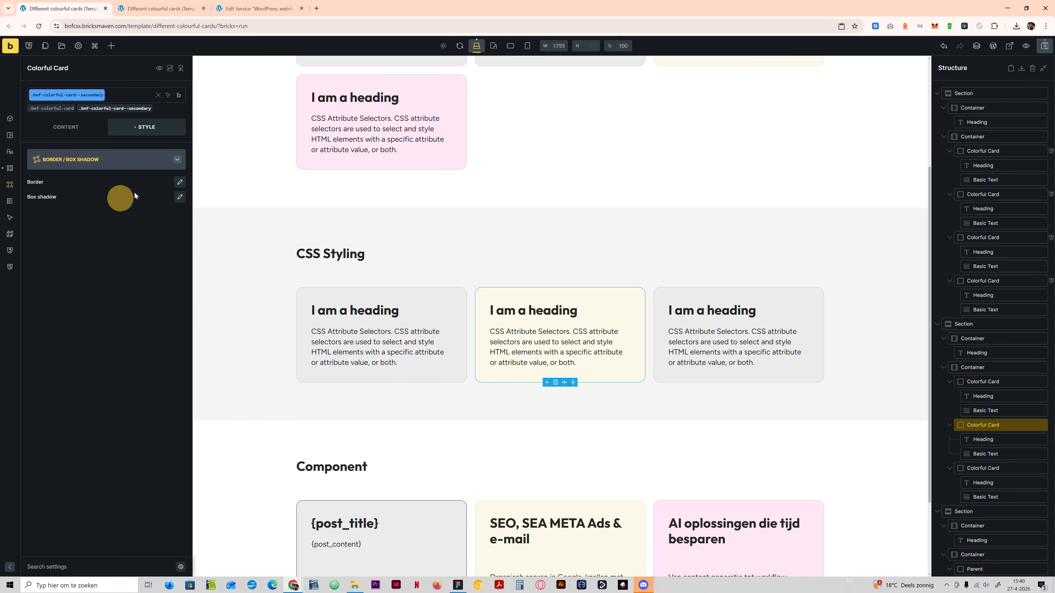
pyautogui.click(179, 182)
pyautogui.click(77, 290)
pyautogui.hotkey('ctrl', 'v')
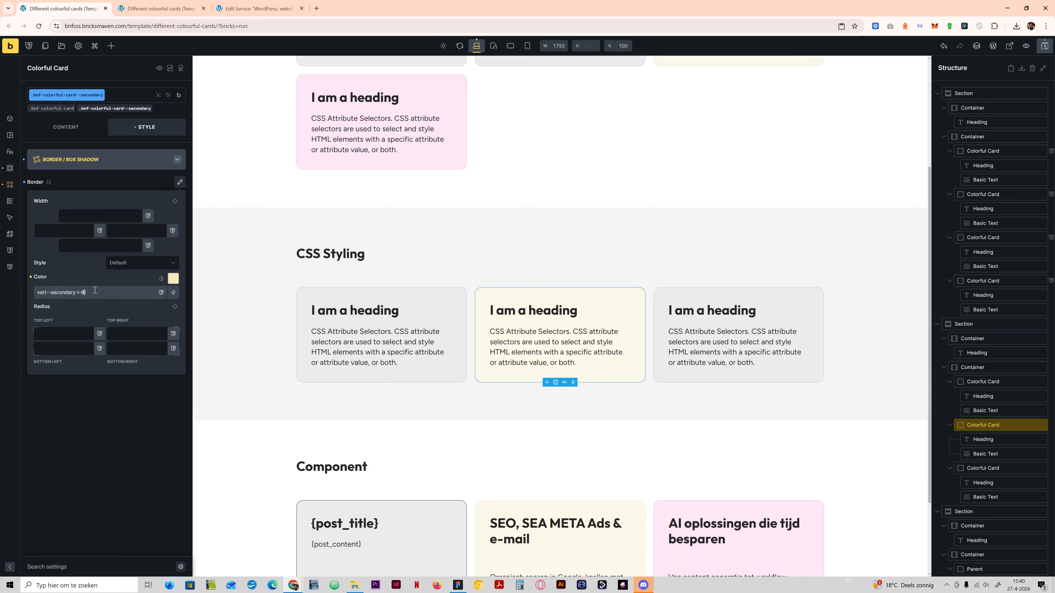
pyautogui.click(120, 159)
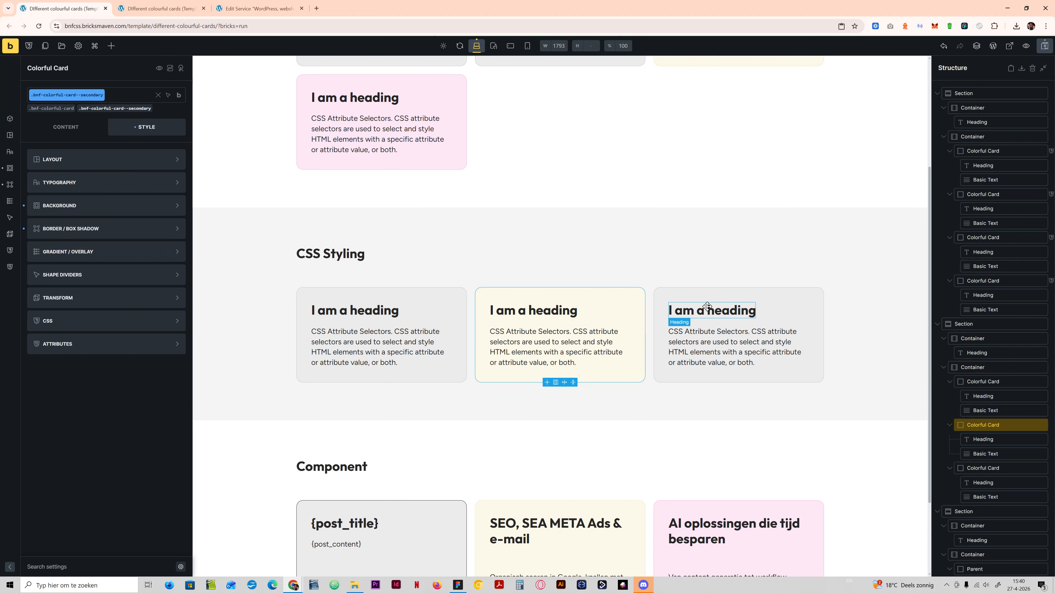
# Create the modifier class bnf-colorful-card--accent on the third card in the CSS Styling section, reusing the base class name.
pyautogui.click(690, 295)
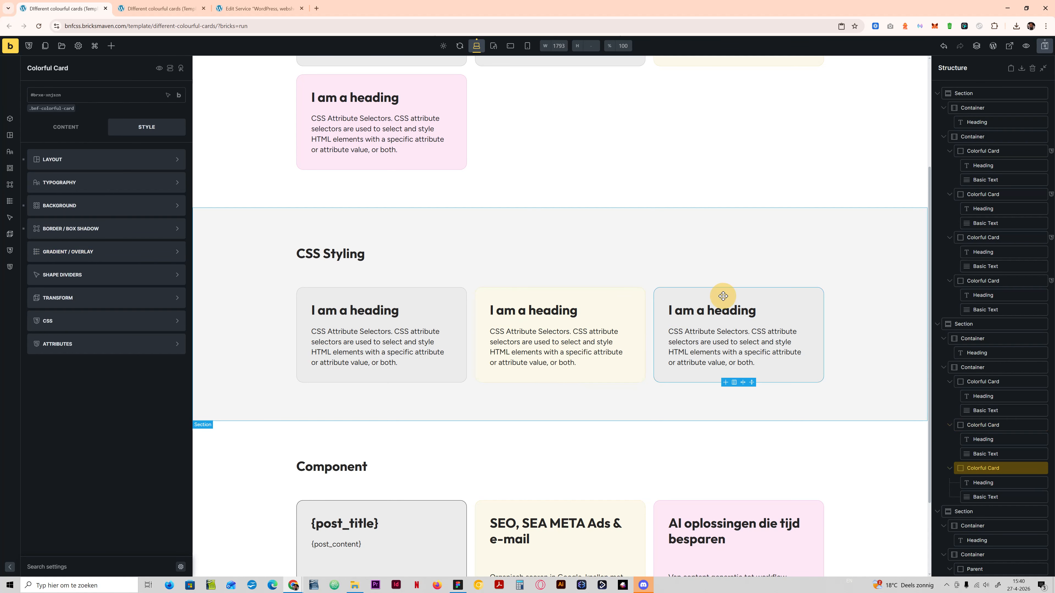
pyautogui.click(181, 96)
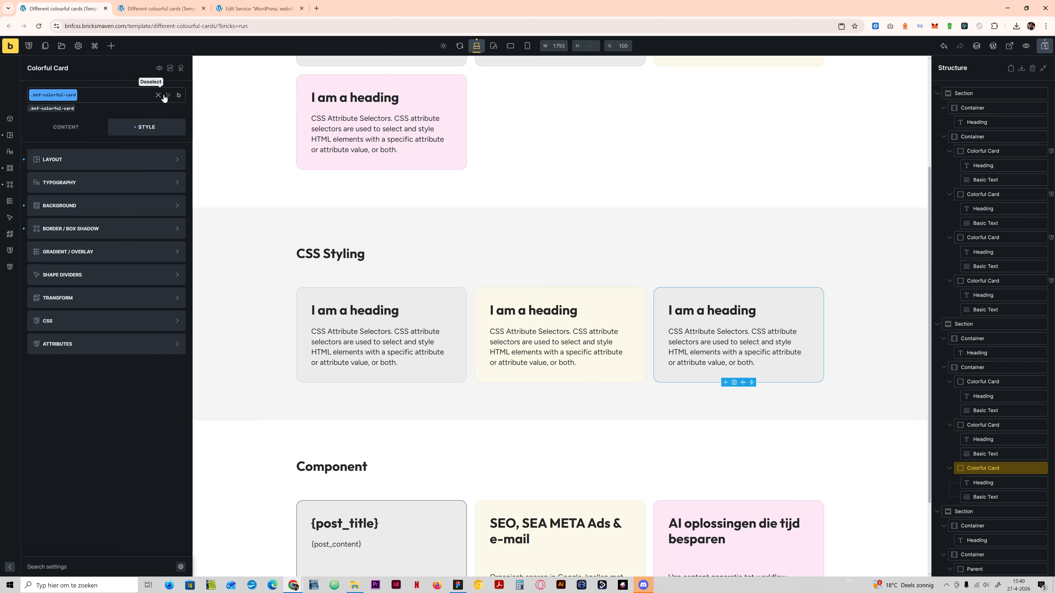
pyautogui.moveTo(182, 97)
pyautogui.click(178, 147)
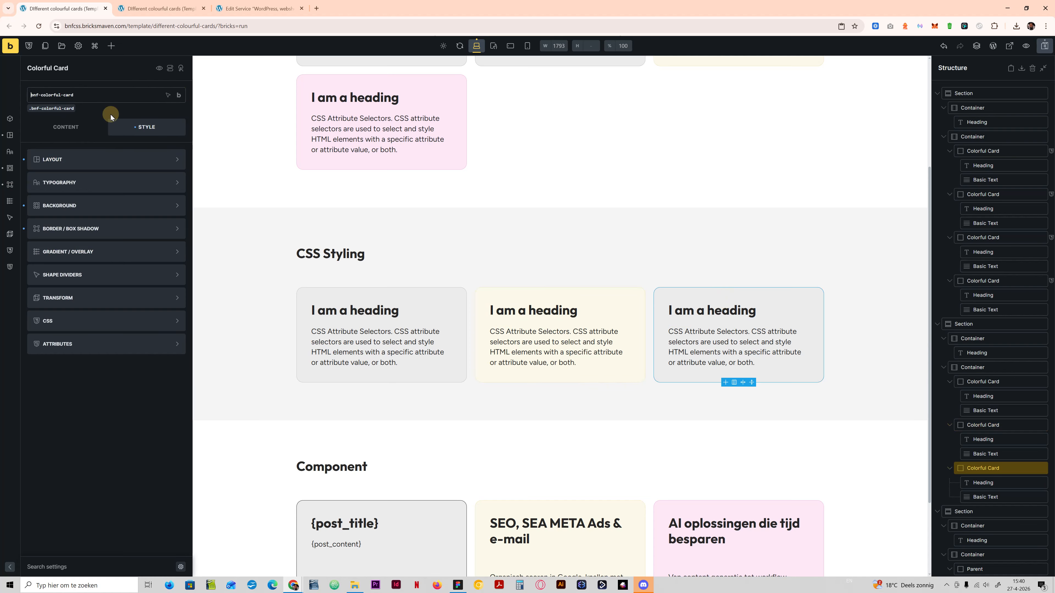
pyautogui.hotkey('ctrl', 'c')
pyautogui.click(85, 97)
pyautogui.click(60, 109)
pyautogui.click(93, 96)
pyautogui.hotkey('ctrl', 'v')
pyautogui.write('--acce')
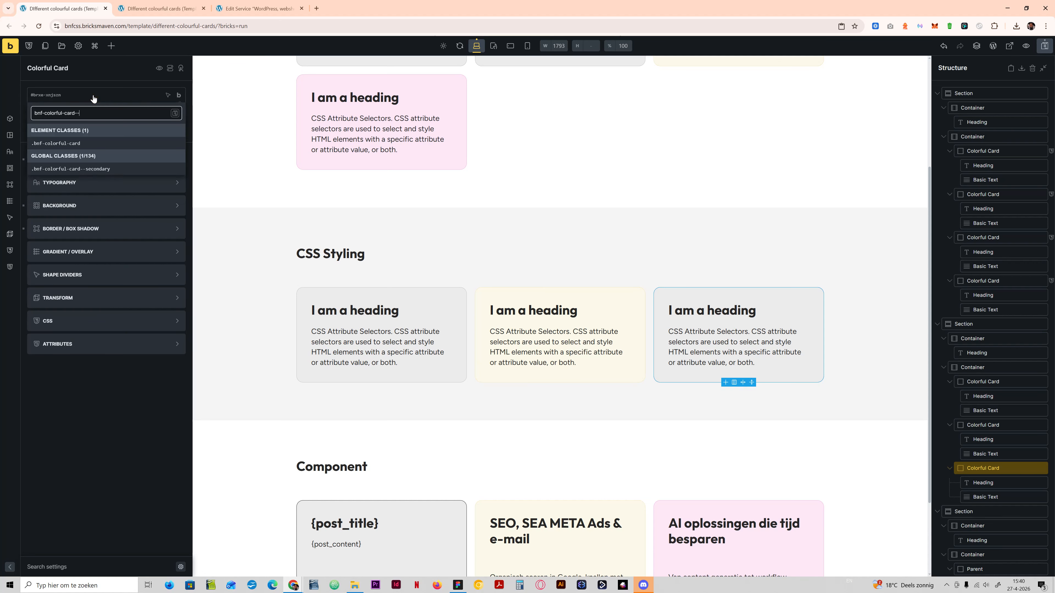
pyautogui.press('Return')
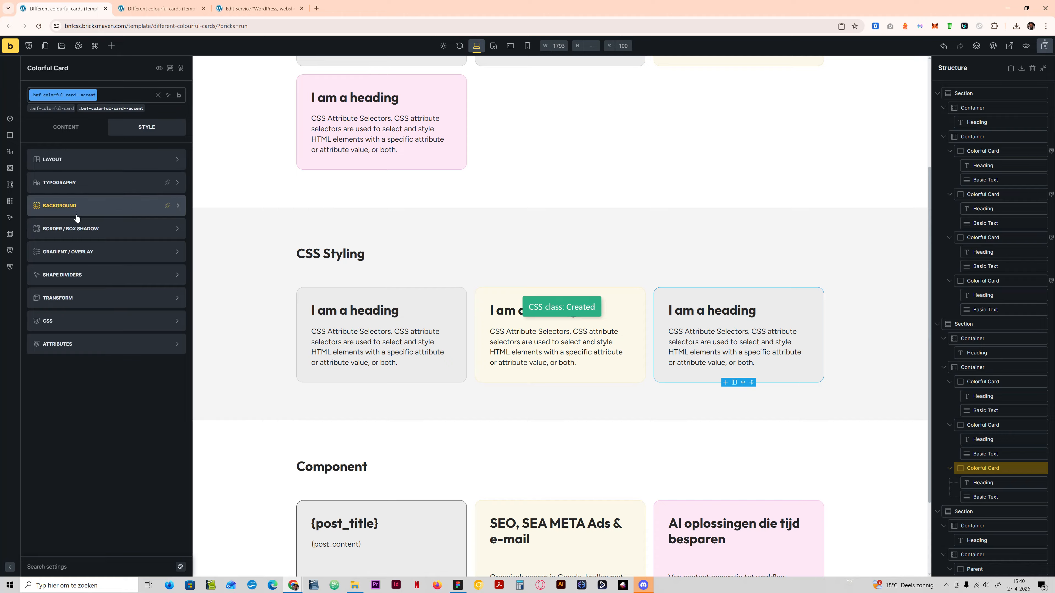
# Set the background color of the .bnf-colorful-card--accent class to var(--accent-l-10).
pyautogui.click(77, 206)
pyautogui.click(70, 196)
pyautogui.write('var')
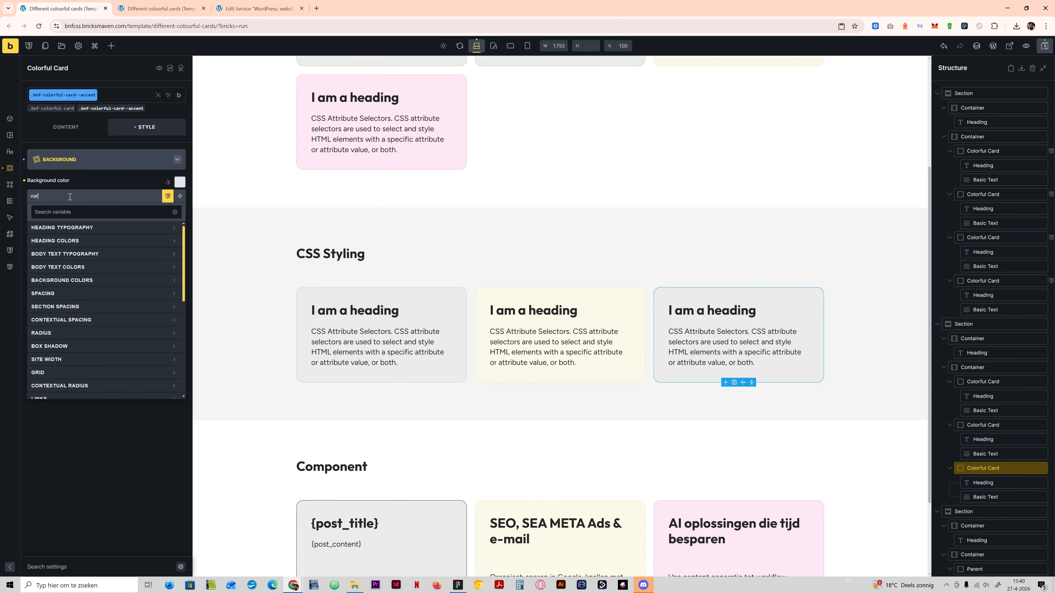
pyautogui.write('(--accent-l-10')
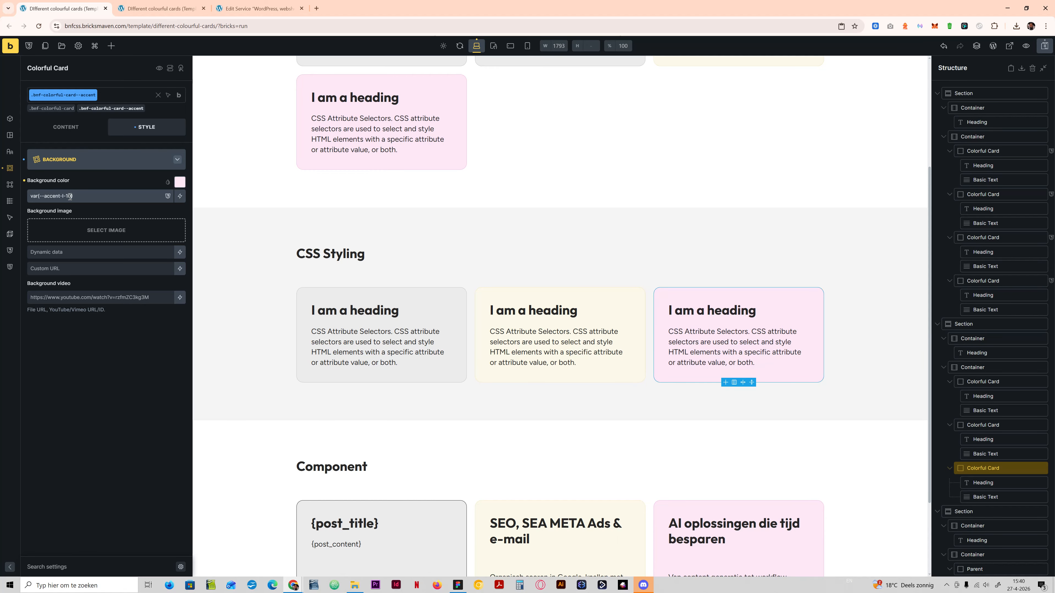
# Reuse the accent background variable for the .bnf-colorful-card--accent border color and adjust its shade number.
pyautogui.hotkey('ctrl', 'a')
pyautogui.click(76, 168)
pyautogui.click(72, 205)
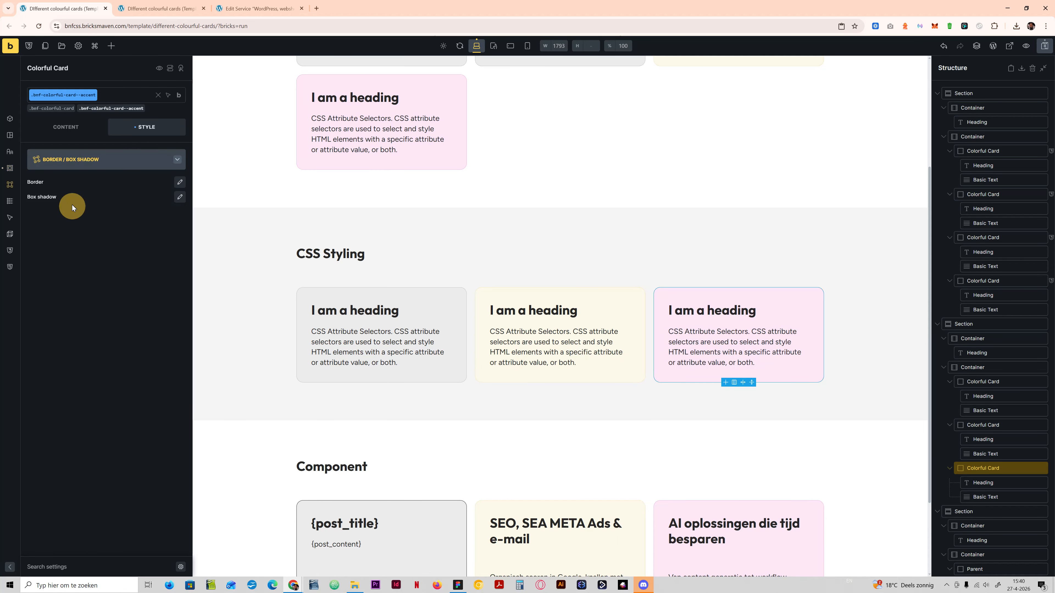
pyautogui.click(179, 183)
pyautogui.click(63, 292)
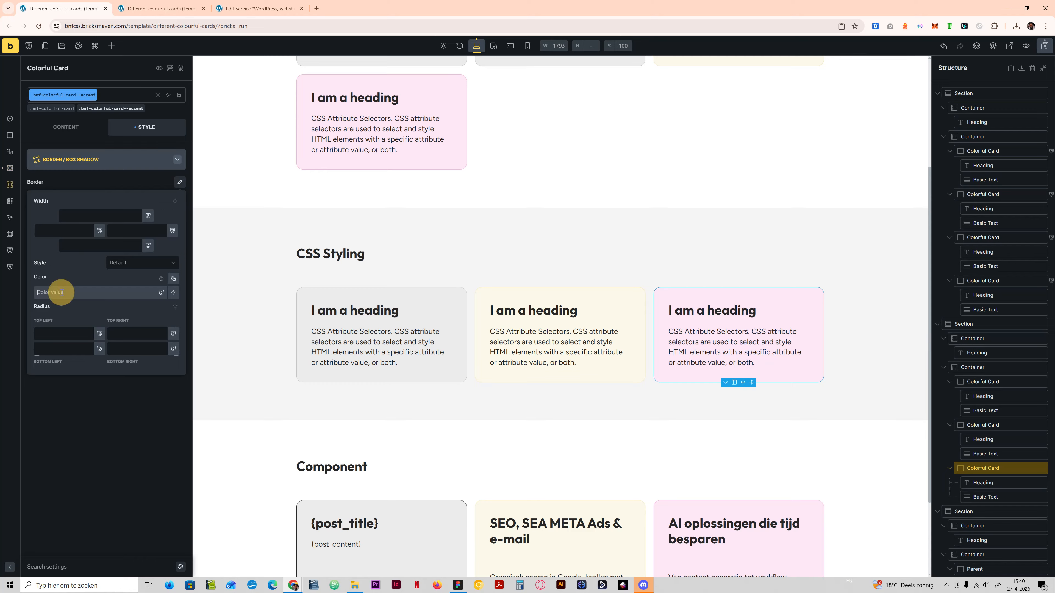
pyautogui.hotkey('ctrl', 'v')
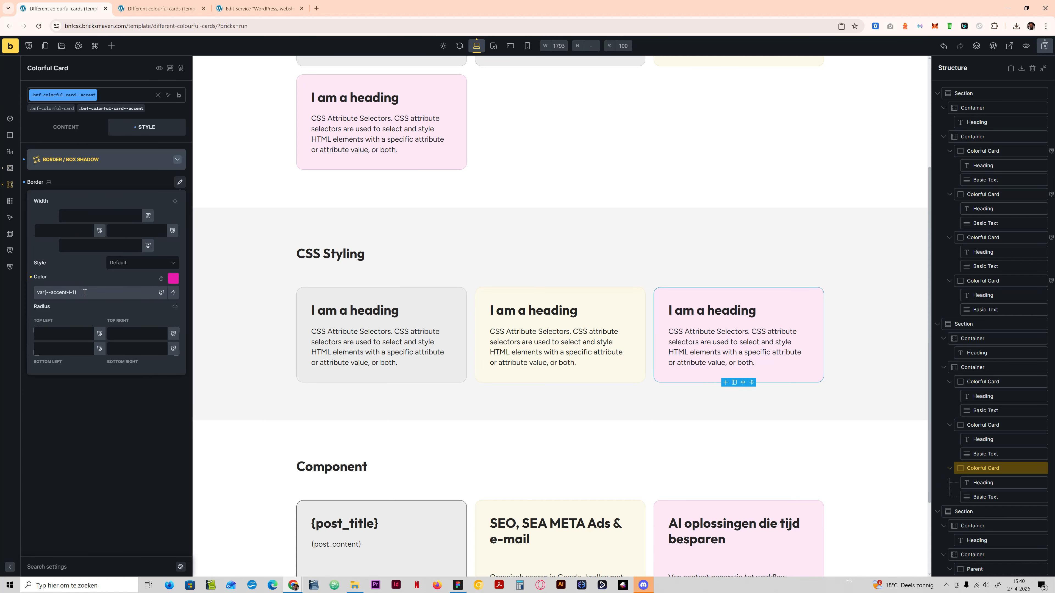
# Delete the second grey Colorful Card from the ID Styling section.
pyautogui.click(969, 95)
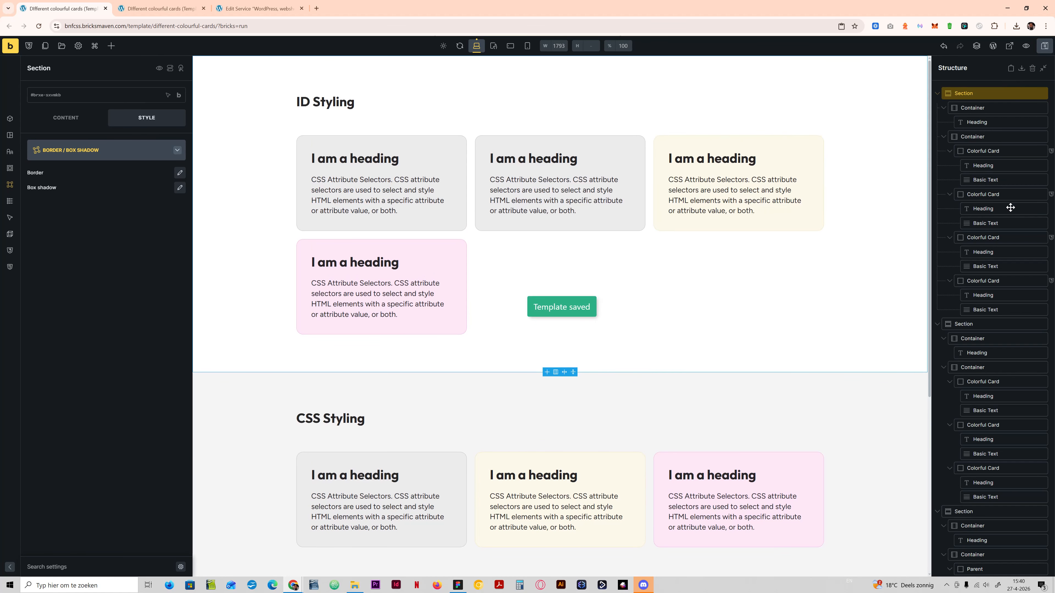
pyautogui.rightClick(967, 193)
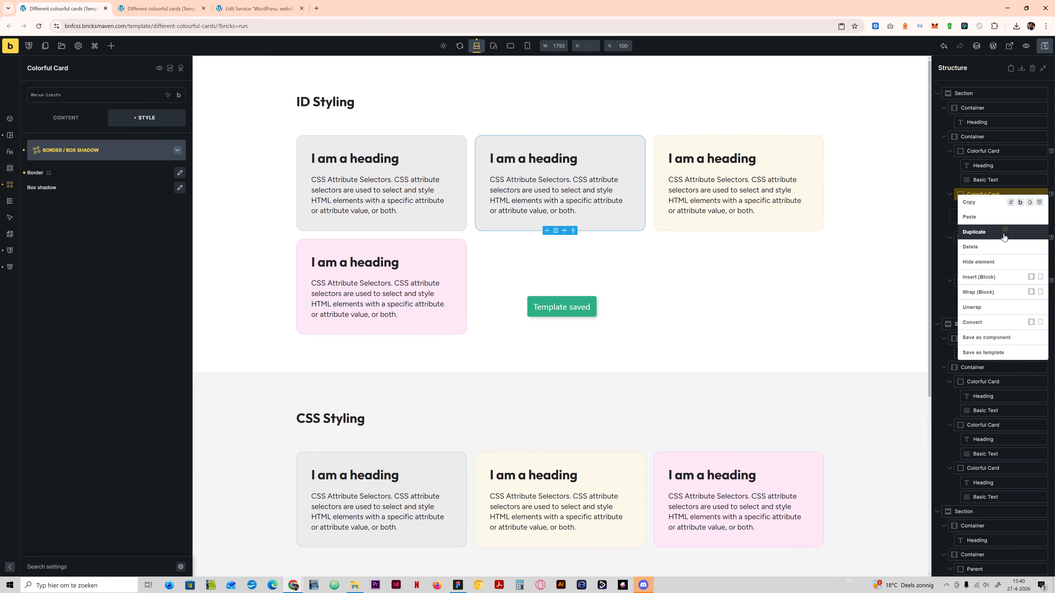
pyautogui.click(993, 247)
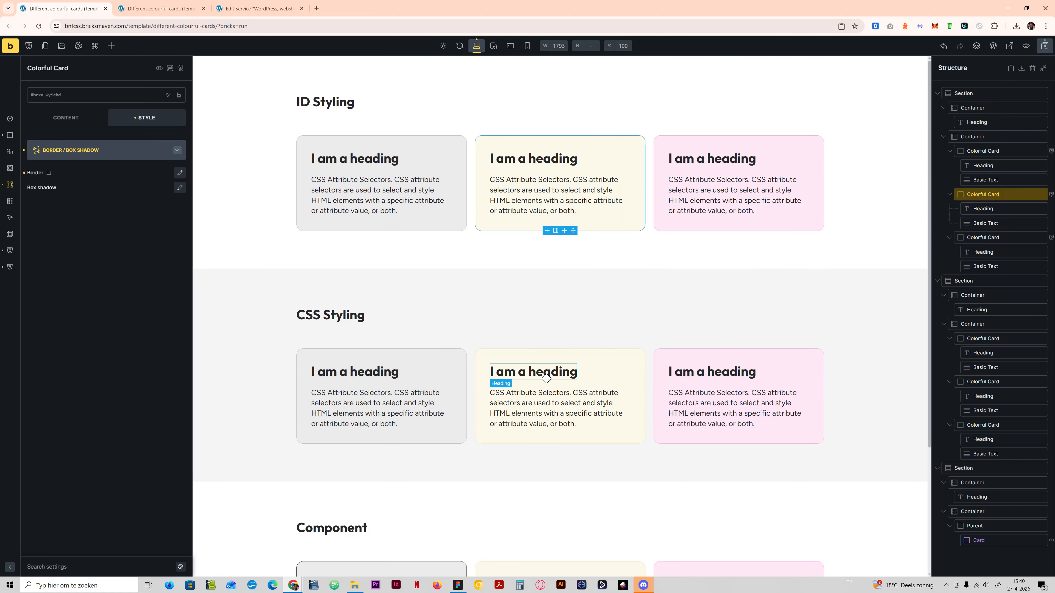
# Change the background color of the .bnf-colorful-card--secondary class on the second CSS Styling card to var(--secondary-l-5).
pyautogui.scroll(-1, 358, 302)
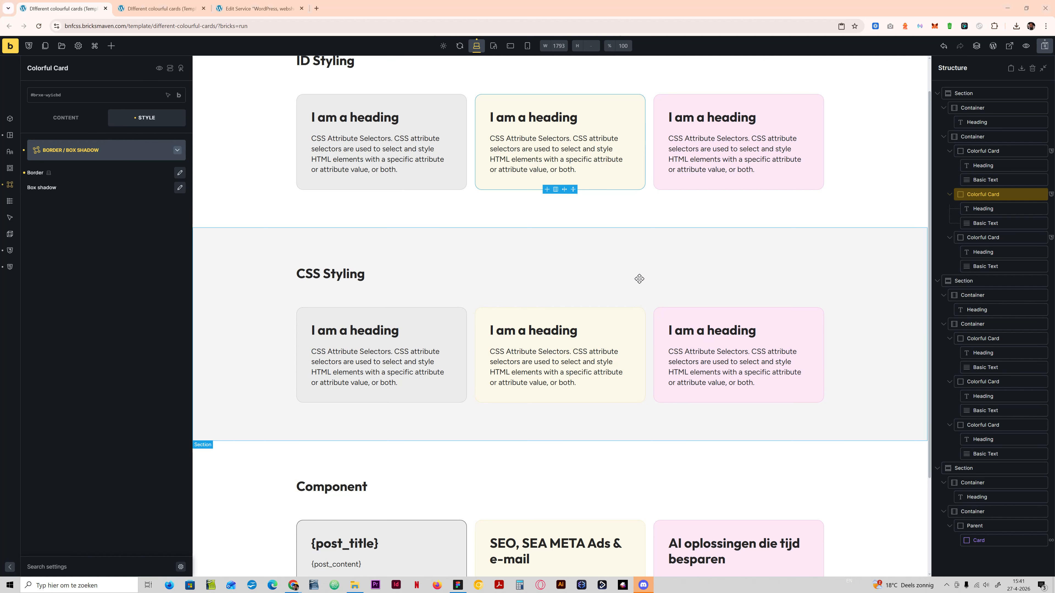
pyautogui.click(535, 312)
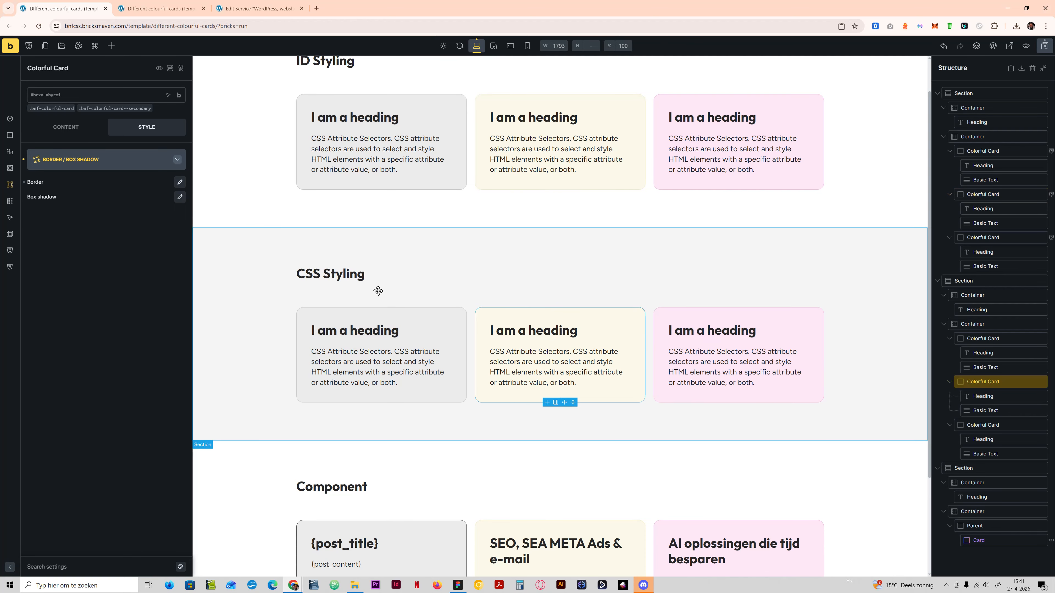
pyautogui.click(115, 108)
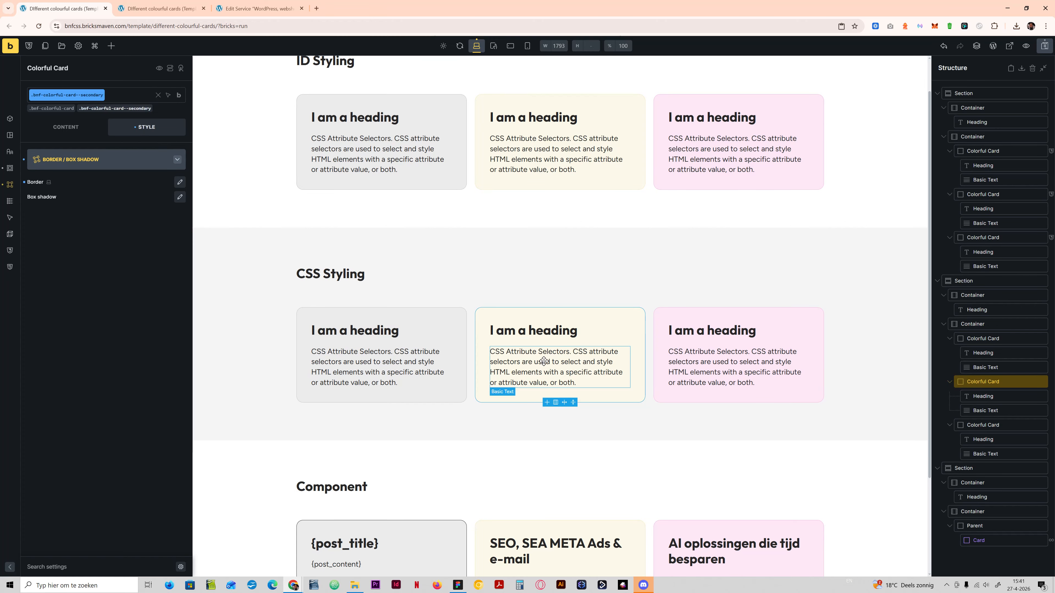
pyautogui.click(95, 160)
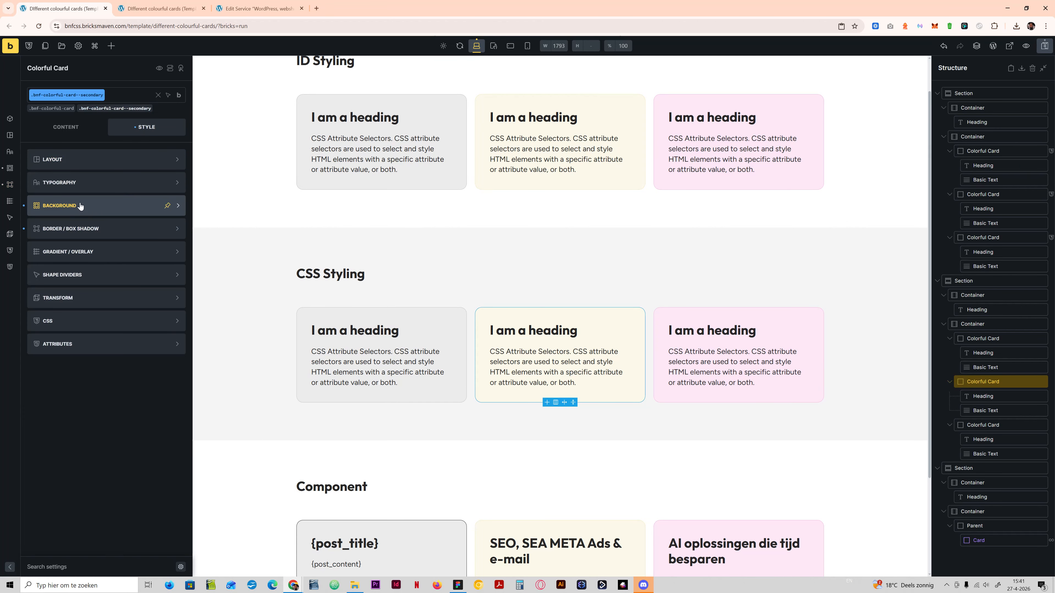
pyautogui.click(80, 206)
pyautogui.click(69, 195)
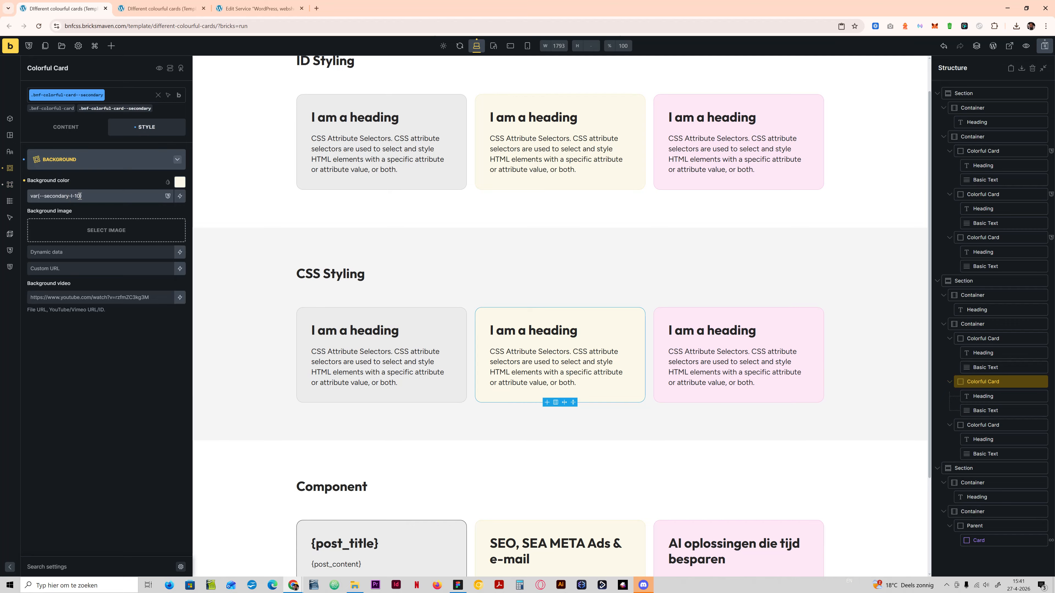
pyautogui.click(79, 195)
pyautogui.write('5')
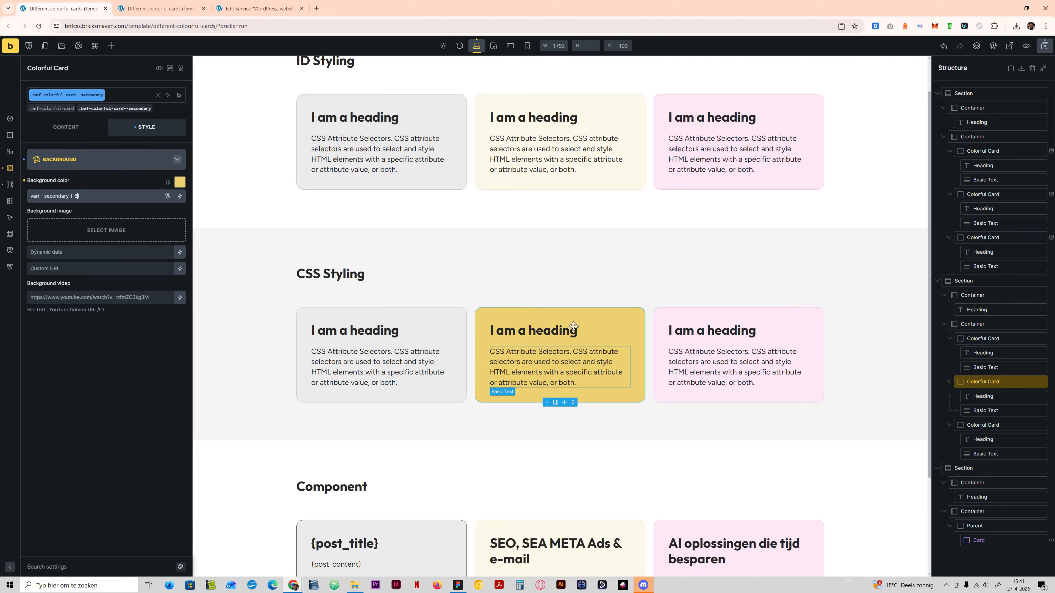
pyautogui.click(160, 349)
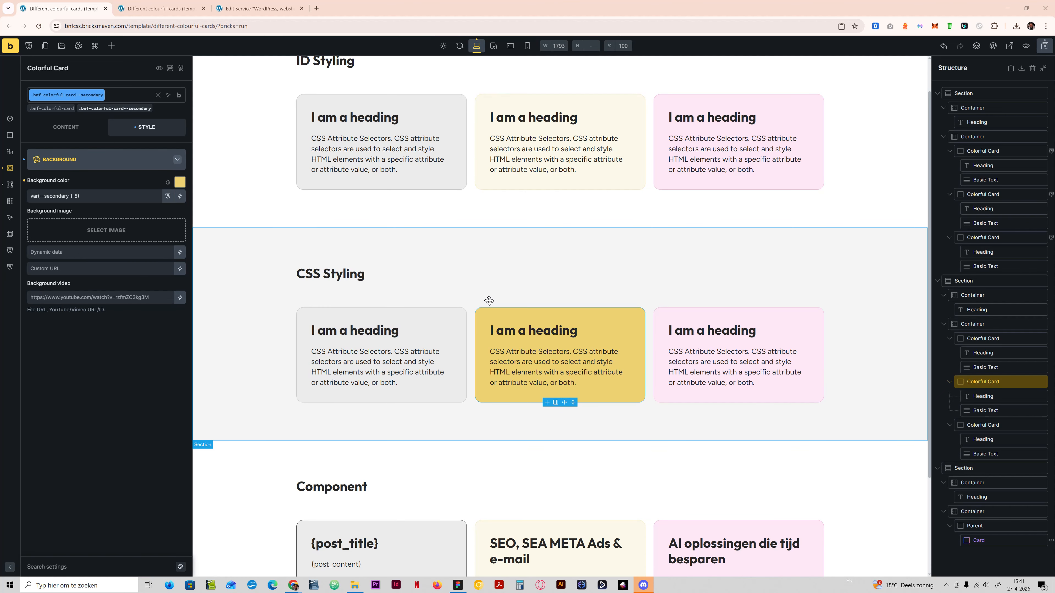
# Add a data-scheme attribute to the .bnf-colorful-card--secondary class on the second CSS Styling card.
pyautogui.scroll(-2, 539, 308)
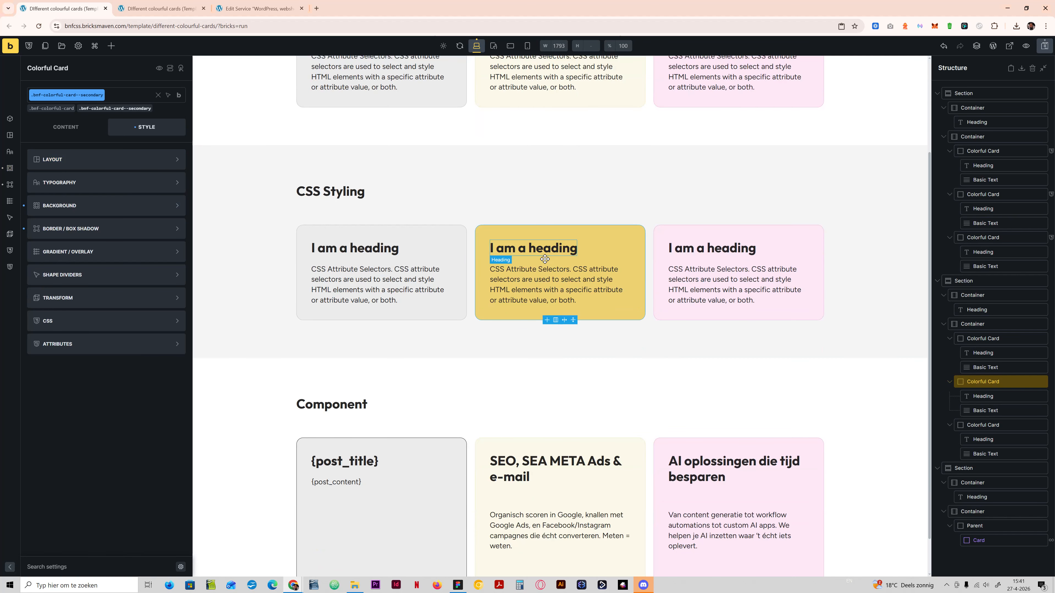
pyautogui.scroll(3, 307, 270)
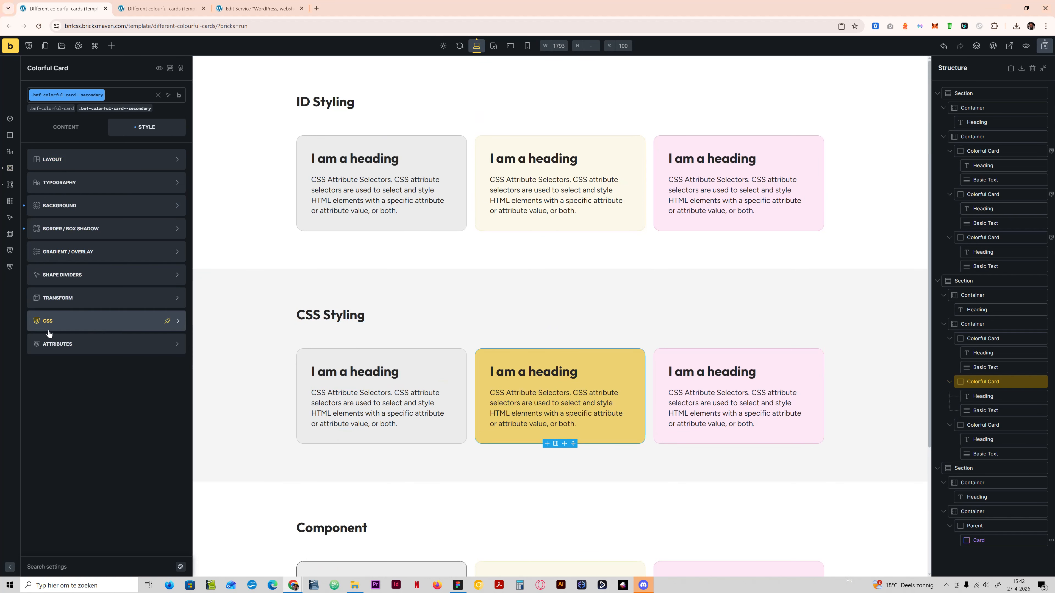
pyautogui.click(58, 342)
pyautogui.click(54, 209)
pyautogui.click(68, 242)
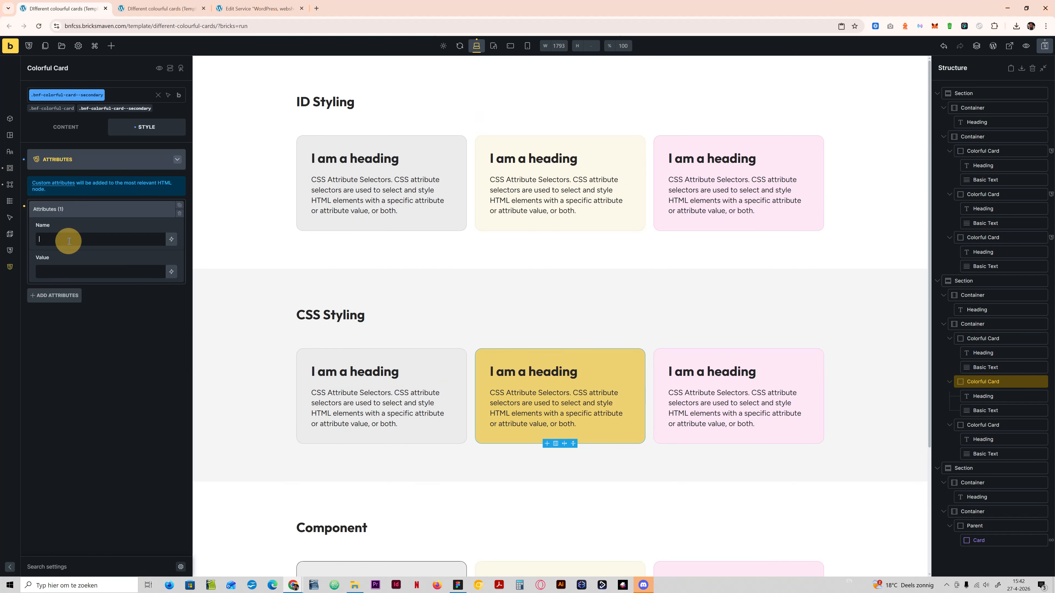
pyautogui.write('data-scheme')
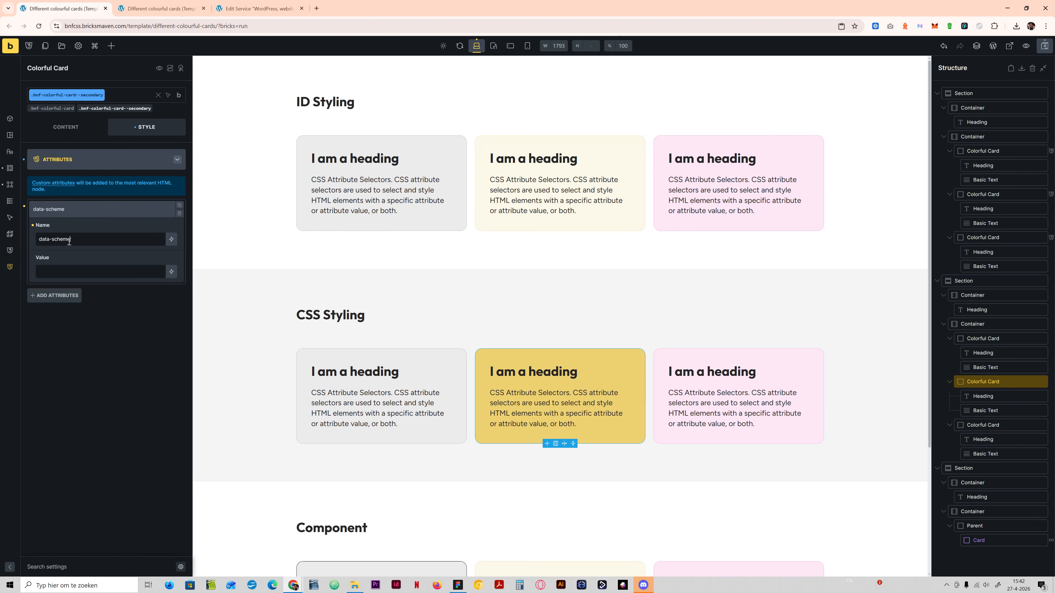
pyautogui.click(57, 269)
# Copy the entire custom CSS of the first card in the ID Styling section.
pyautogui.click(299, 148)
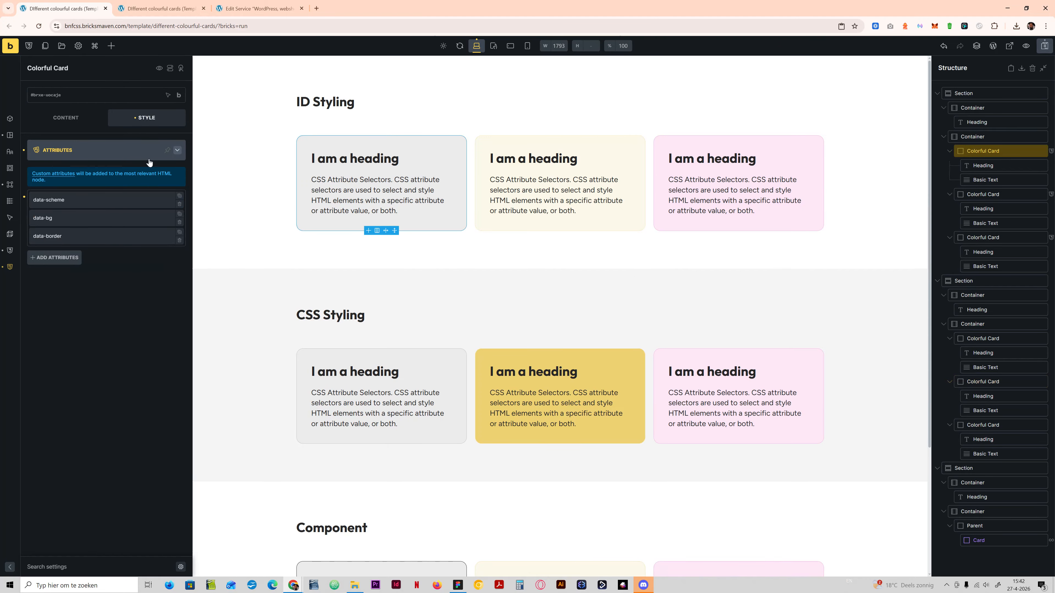
pyautogui.click(96, 150)
pyautogui.click(78, 311)
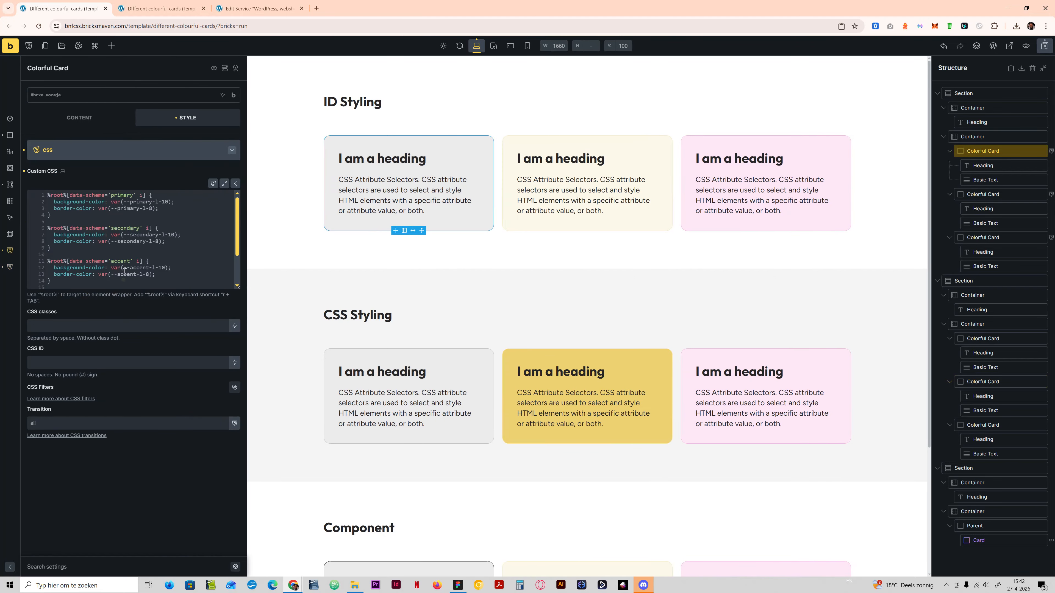
pyautogui.scroll(-2, 128, 271)
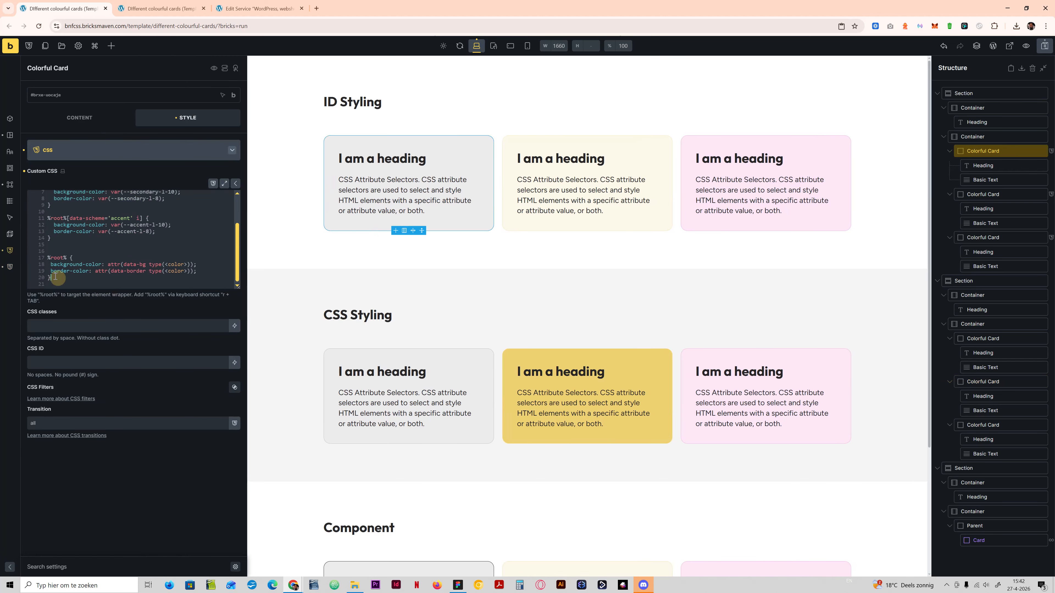
pyautogui.hotkey('ctrl', 'a')
pyautogui.click(74, 145)
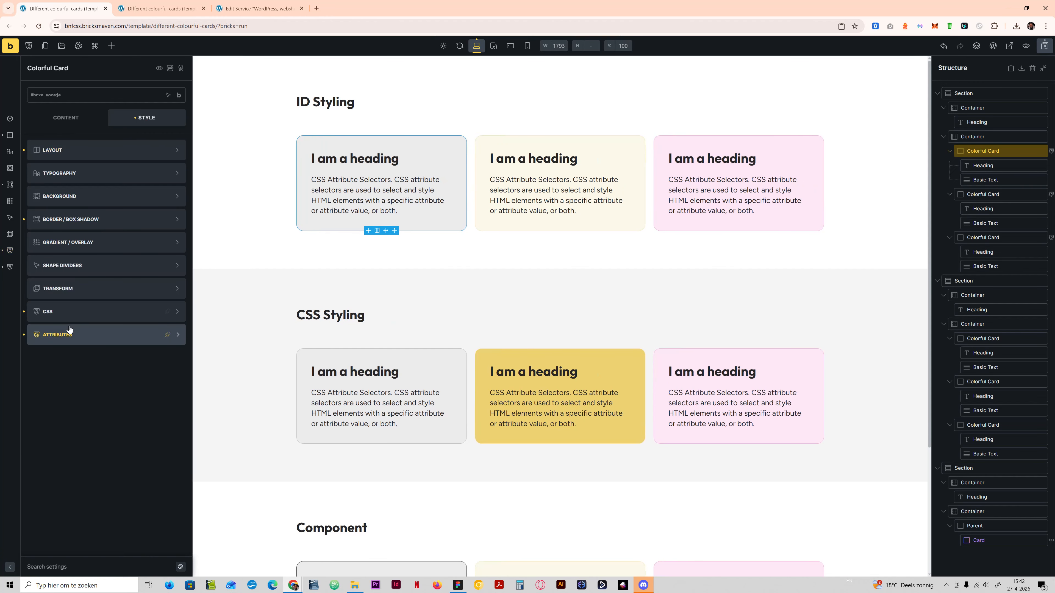
# Paste the copied rules into the custom CSS of the .bnf-colorful-card--secondary class on the second CSS Styling card.
pyautogui.click(464, 374)
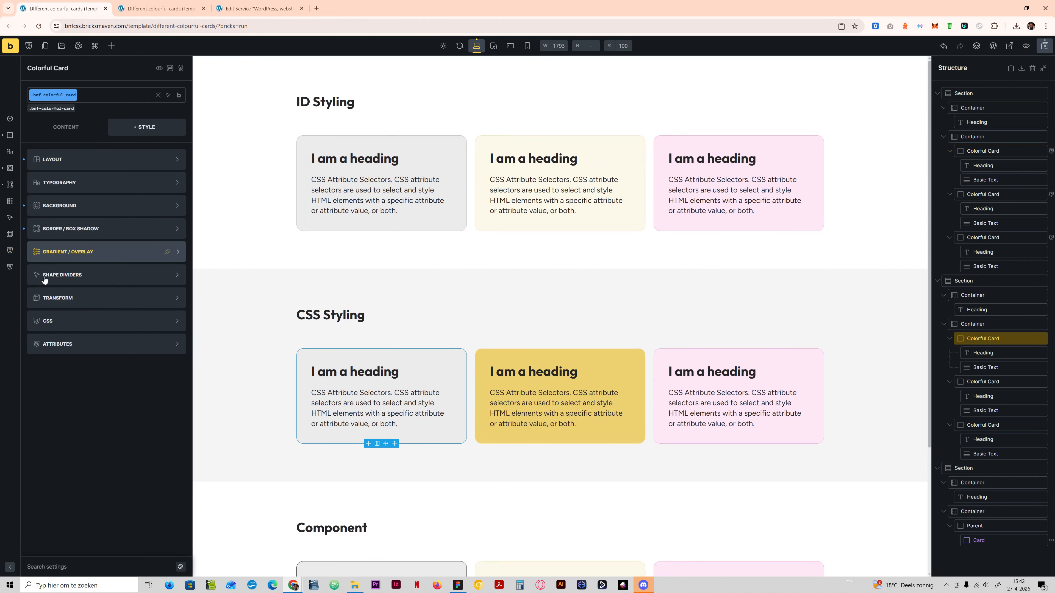
pyautogui.click(526, 365)
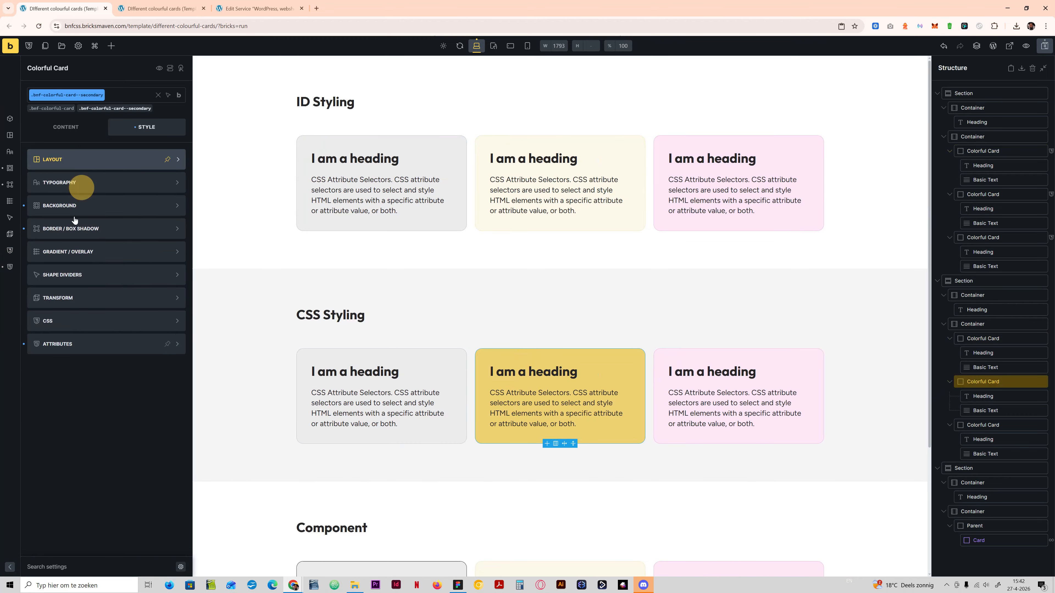
pyautogui.click(61, 320)
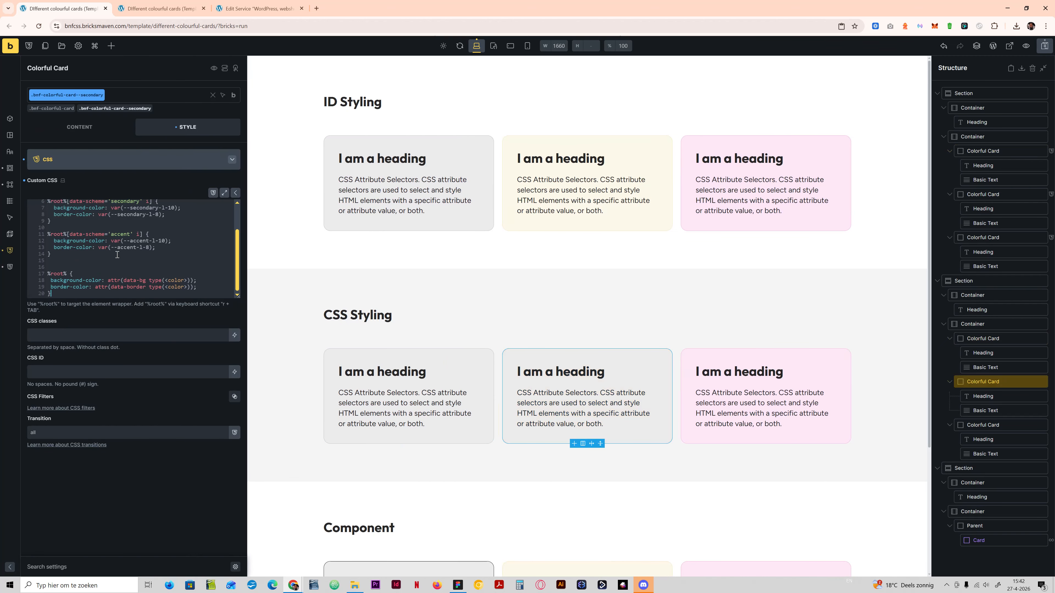
# Add a data-scheme attribute with the value primary to the .bnf-colorful-card class on the first CSS Styling card.
pyautogui.click(412, 353)
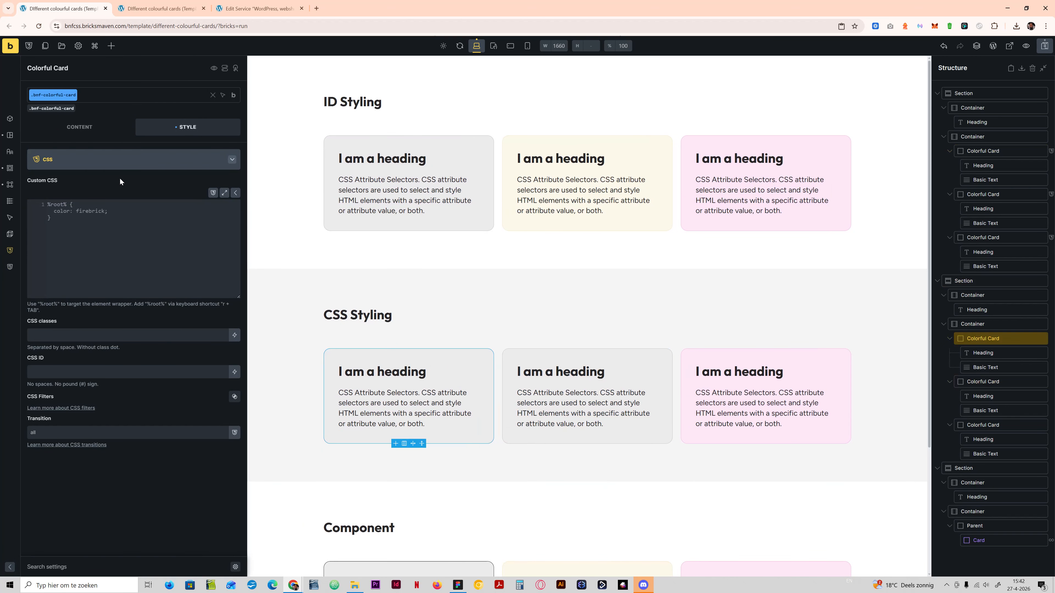
pyautogui.click(106, 166)
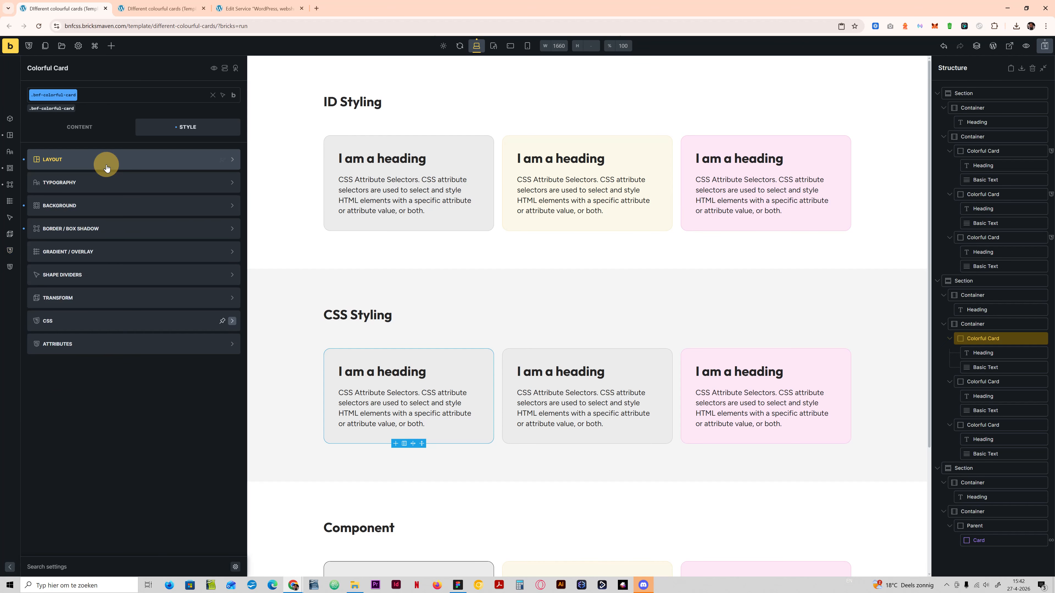
pyautogui.click(65, 342)
pyautogui.click(63, 212)
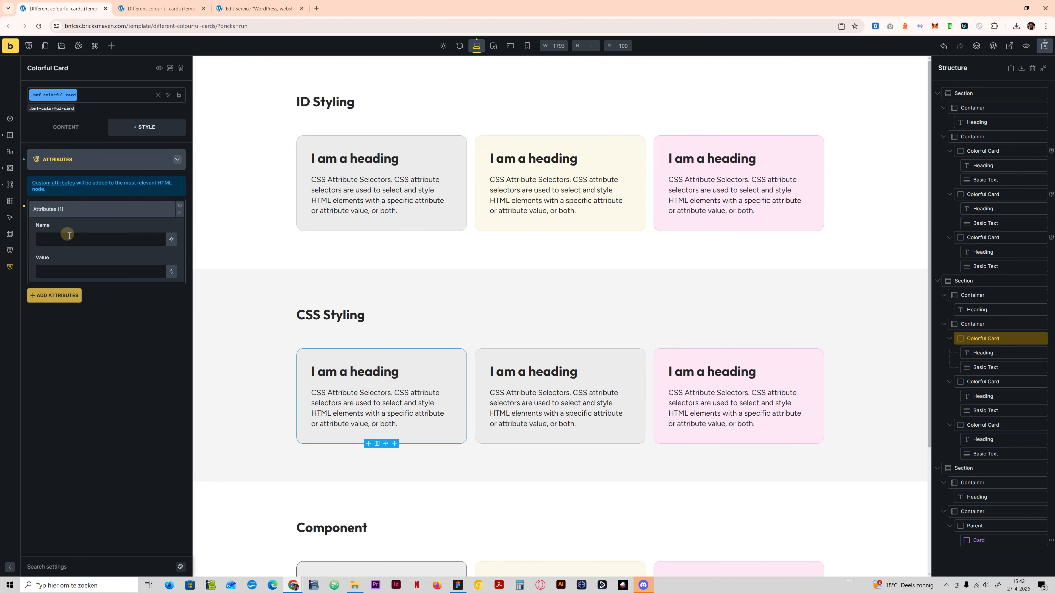
pyautogui.click(70, 244)
pyautogui.write('data-scheme')
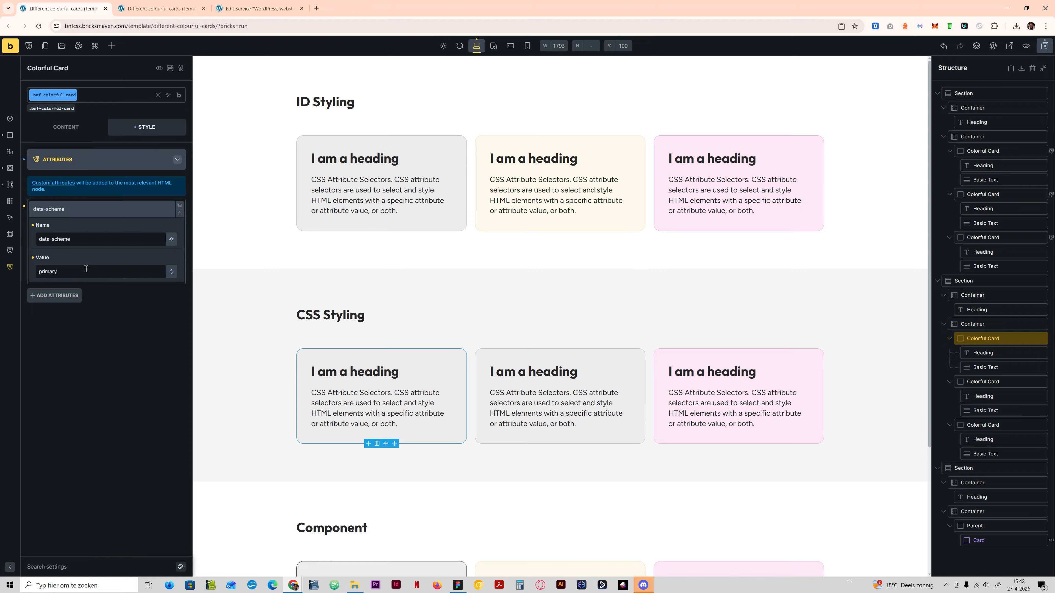
pyautogui.click(95, 164)
# Set the data-scheme attribute value to secondary on the second CSS Styling card.
pyautogui.click(546, 371)
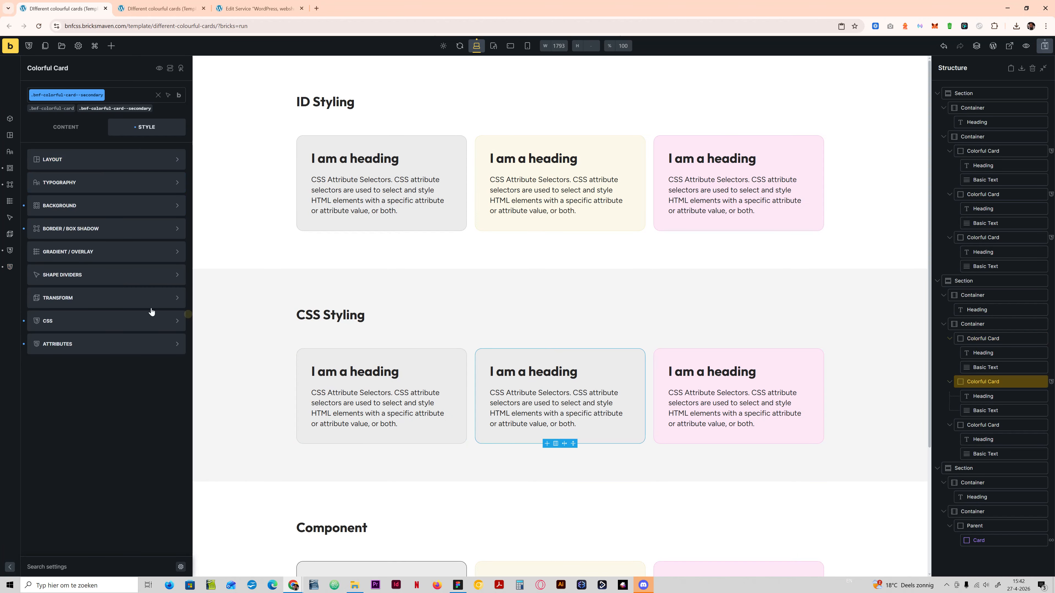
pyautogui.click(60, 344)
pyautogui.click(77, 209)
pyautogui.click(42, 273)
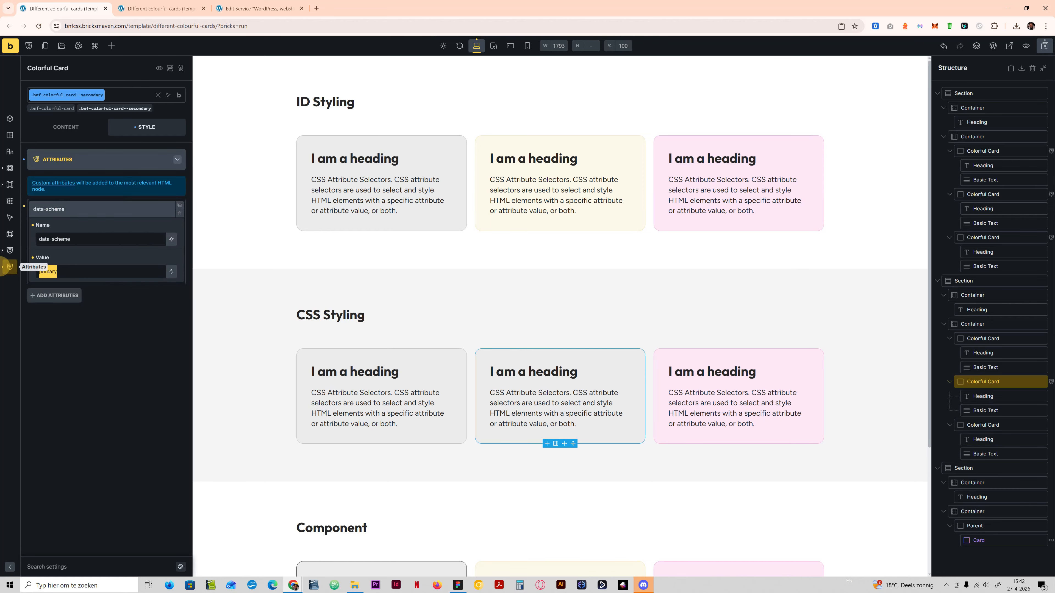
pyautogui.write('secondary')
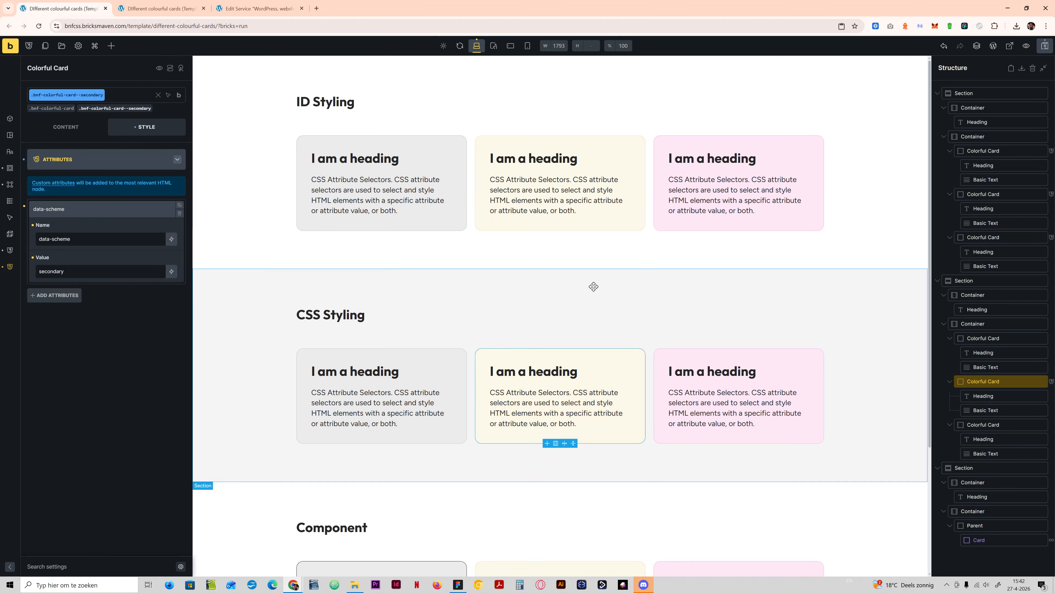
# Add a data-scheme attribute with the value accent to the third CSS Styling card at ID level.
pyautogui.click(683, 353)
pyautogui.click(68, 207)
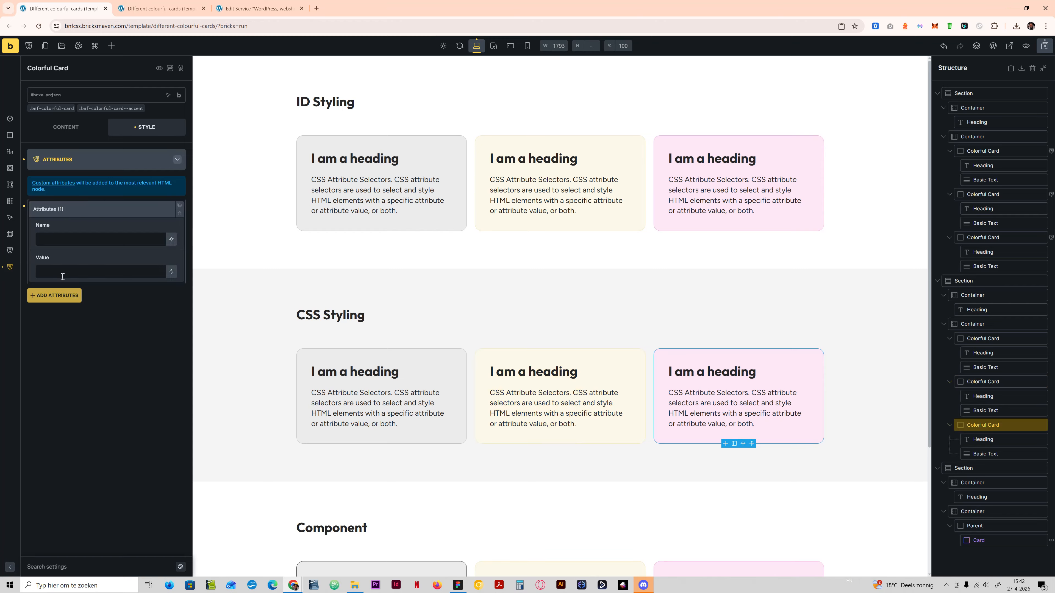
pyautogui.click(69, 269)
pyautogui.write('accent')
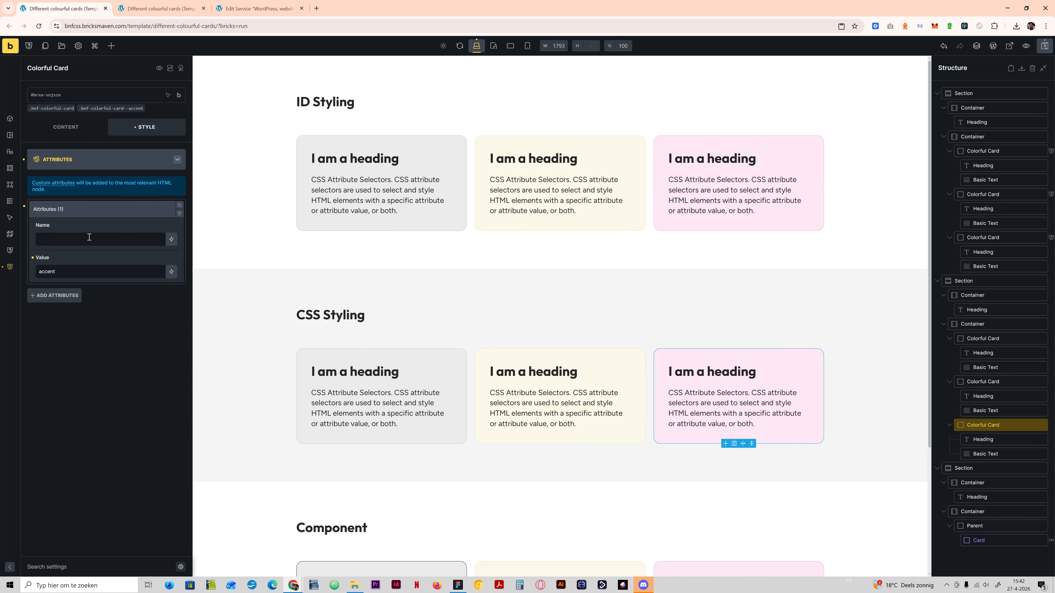
pyautogui.click(89, 238)
pyautogui.write('data-scheme')
pyautogui.click(81, 161)
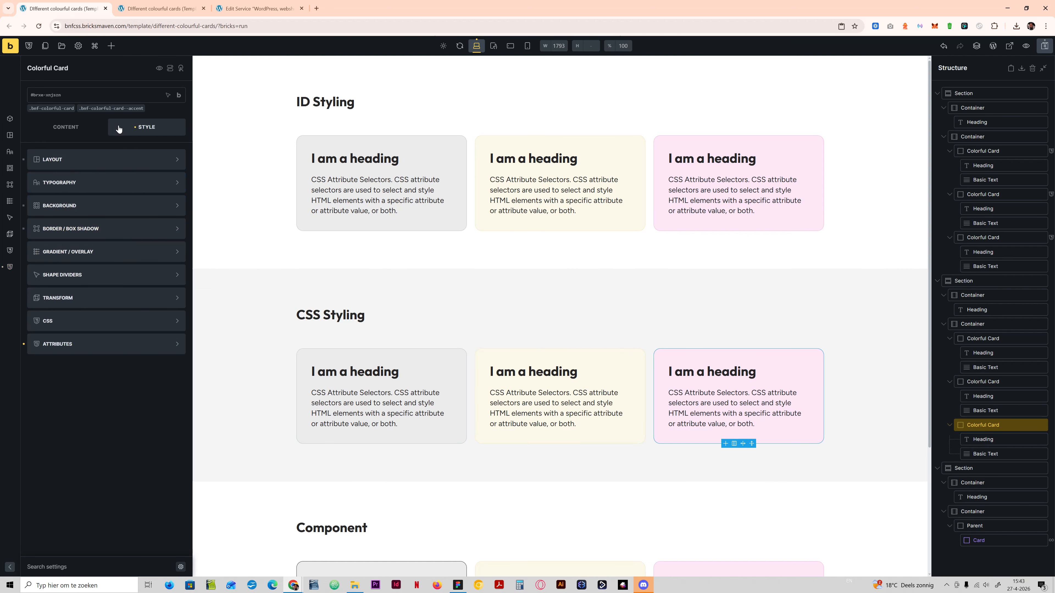
# Delete all custom CSS from the .bnf-colorful-card--secondary class on the second CSS Styling card.
pyautogui.click(55, 324)
pyautogui.click(51, 109)
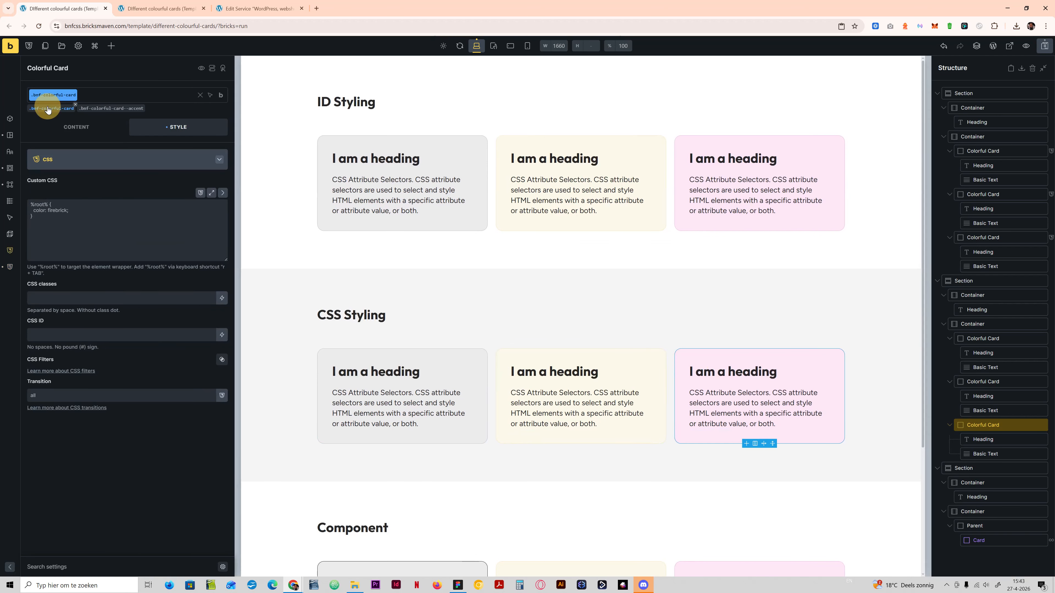
pyautogui.click(449, 357)
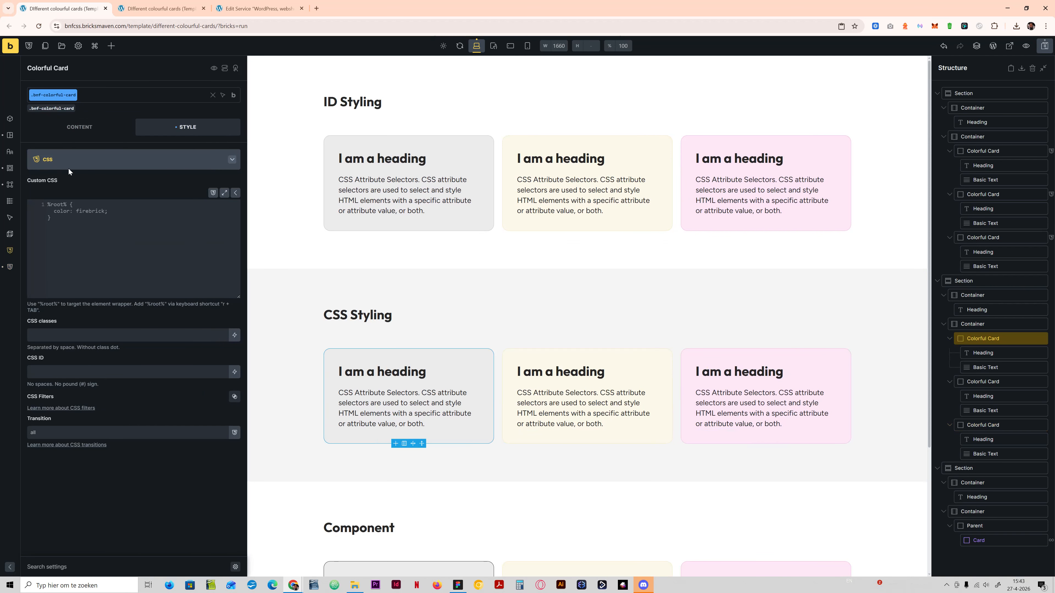
pyautogui.click(71, 159)
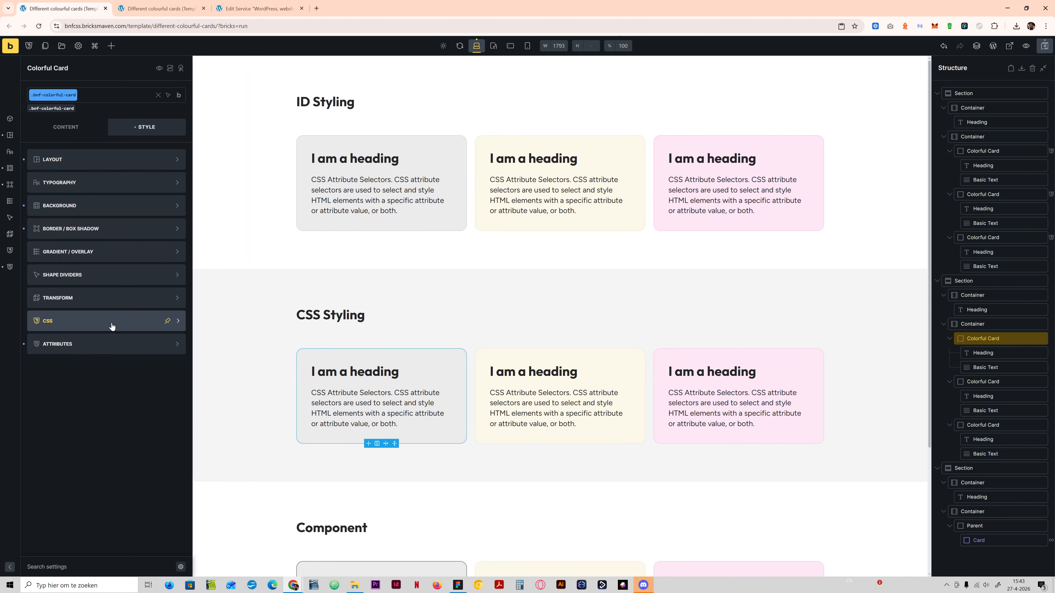
pyautogui.click(495, 360)
pyautogui.click(46, 321)
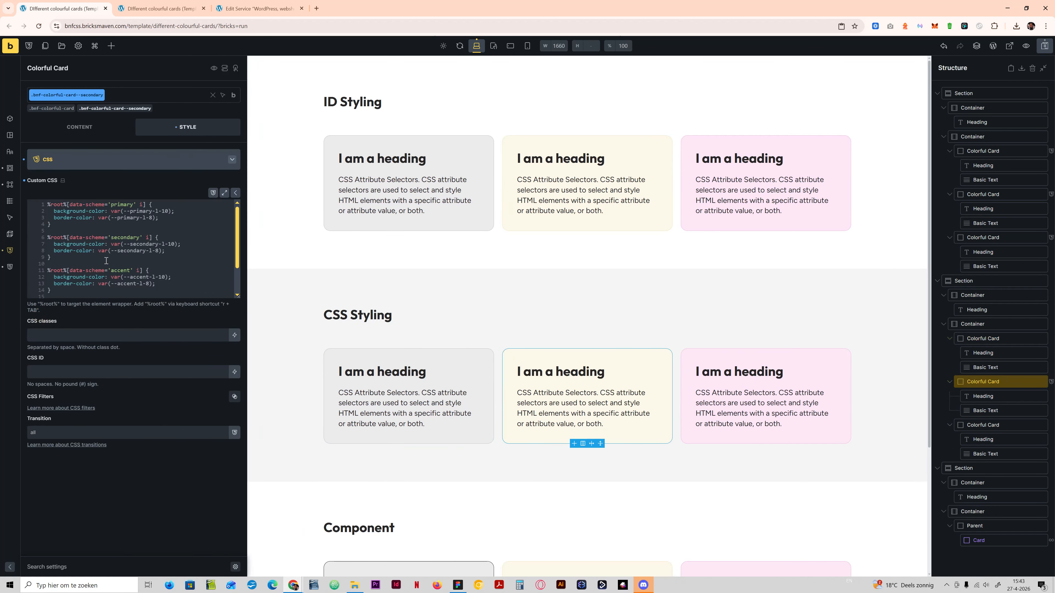
pyautogui.click(106, 261)
pyautogui.hotkey('ctrl', 'a')
pyautogui.press('Delete')
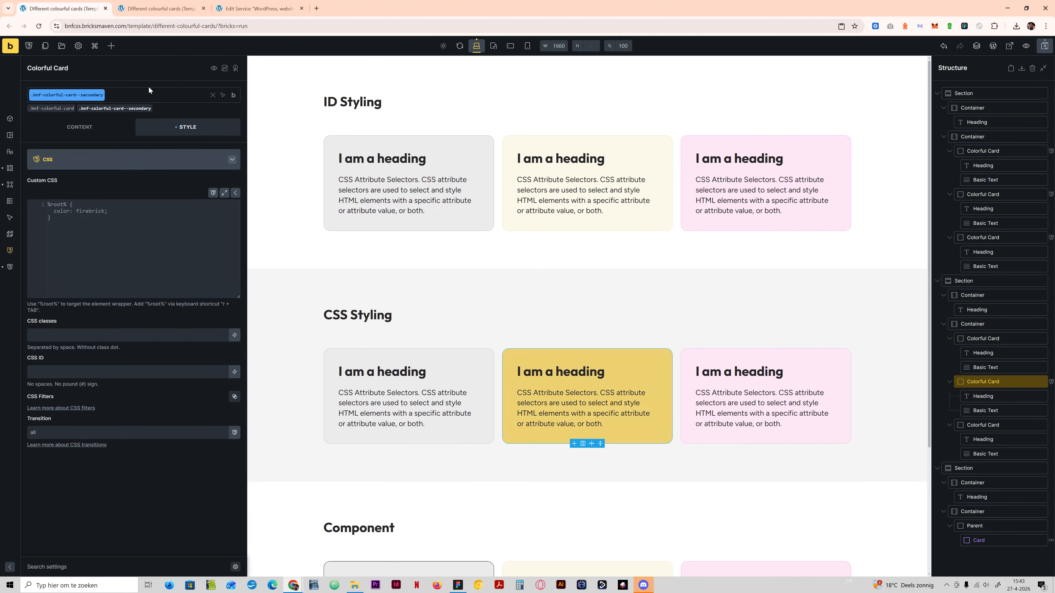
# Paste the copied data-scheme and attr() rules into the custom CSS of the base .bnf-colorful-card class.
pyautogui.click(50, 108)
pyautogui.hotkey('ctrl', 'v')
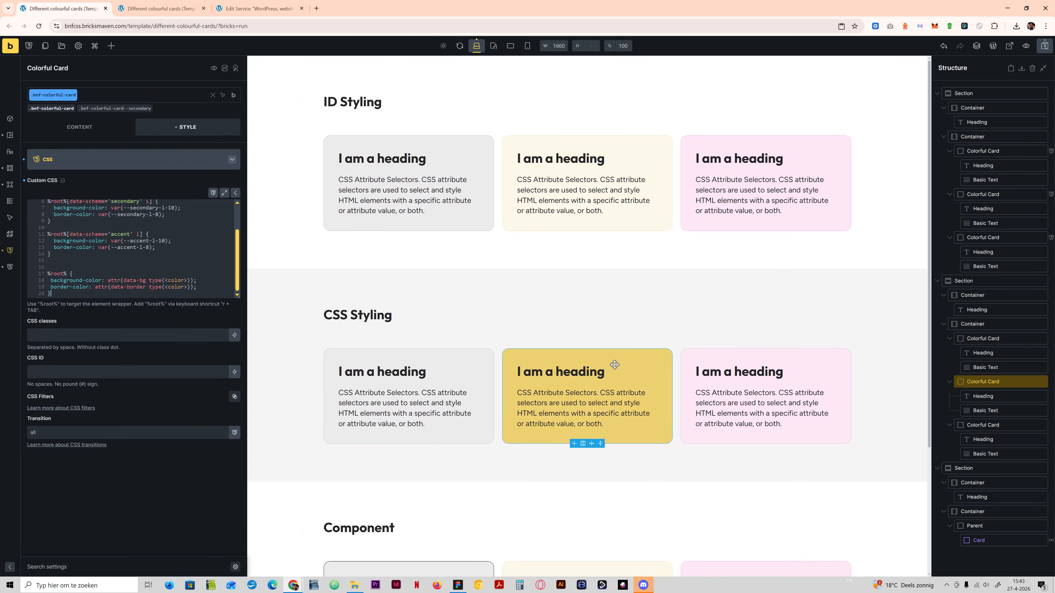
pyautogui.click(449, 357)
pyautogui.click(618, 355)
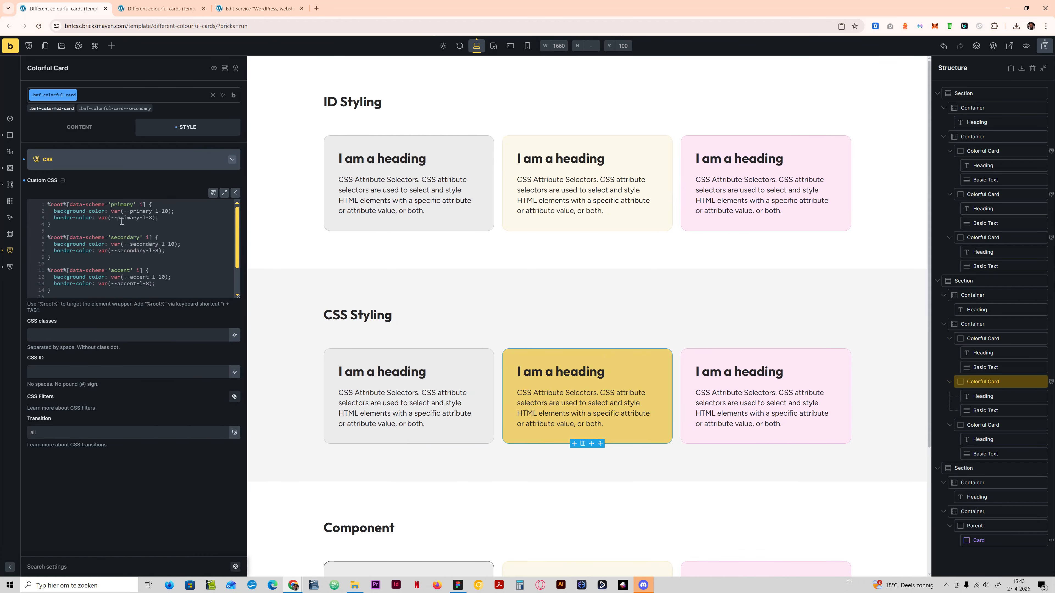
# Remove the .bnf-colorful-card--secondary class from the second CSS Styling card and the .bnf-colorful-card--accent class from the third.
pyautogui.click(108, 107)
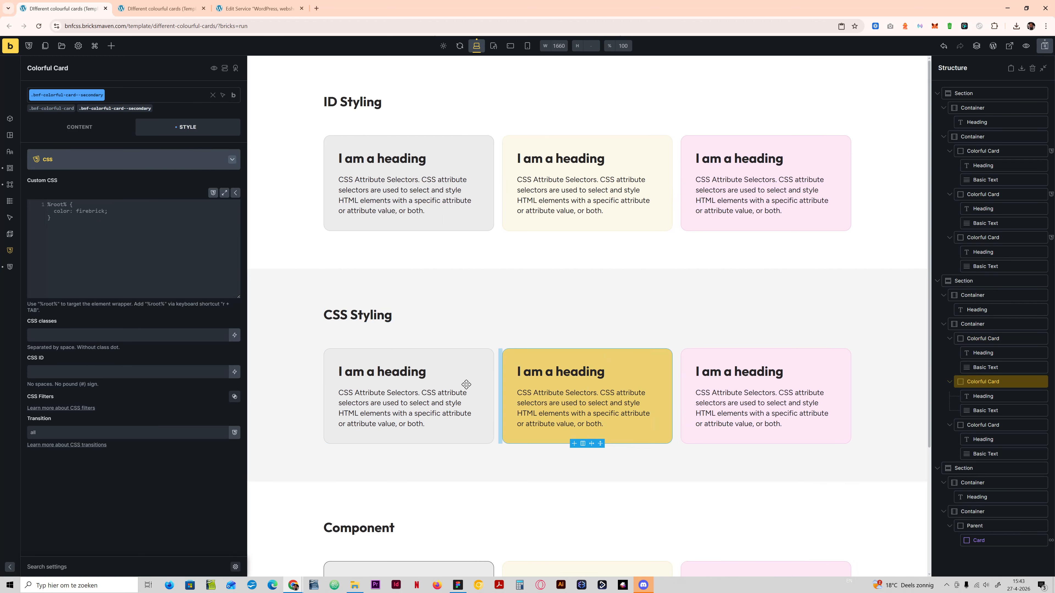
pyautogui.click(92, 160)
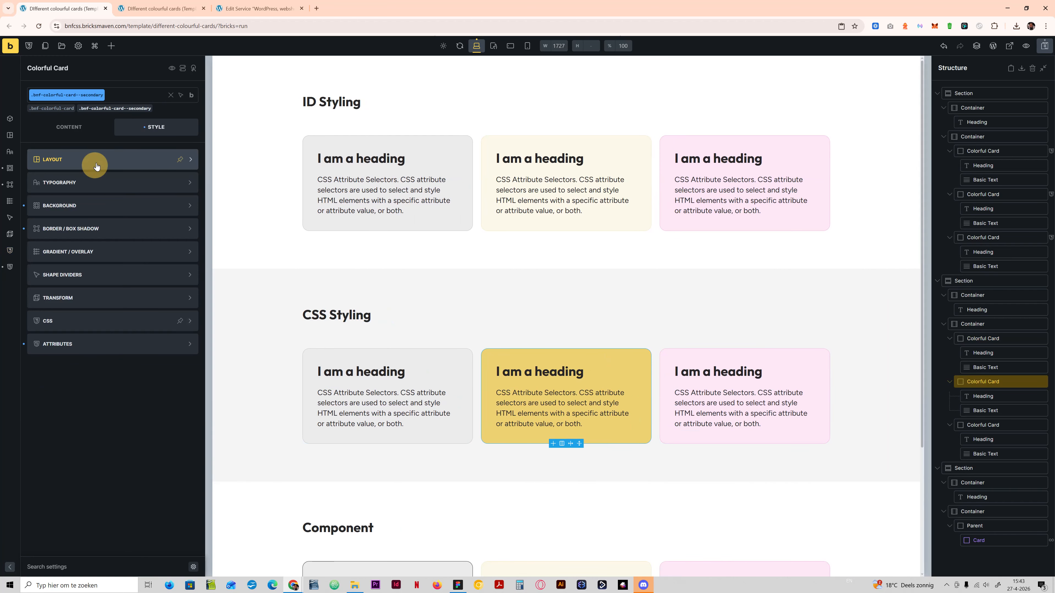
pyautogui.click(152, 105)
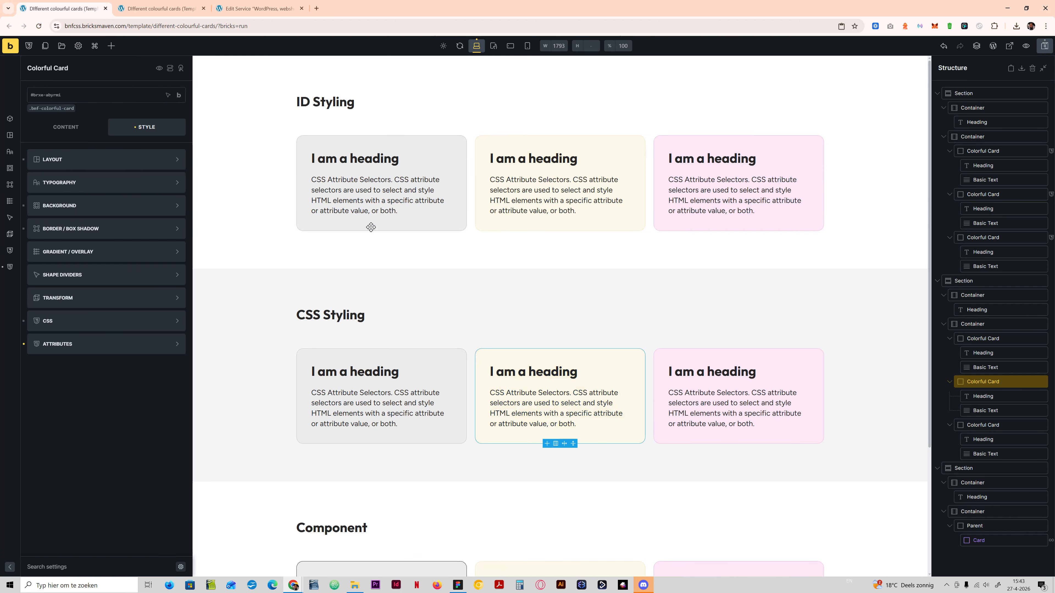
pyautogui.click(685, 359)
pyautogui.click(144, 104)
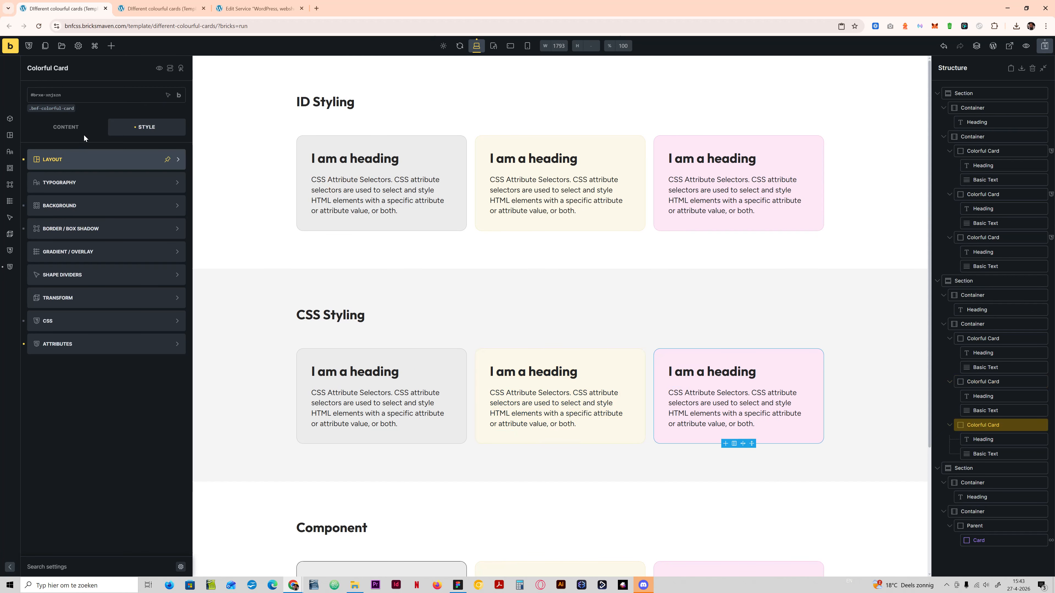
# Review the custom CSS rules of the .bnf-colorful-card class on the third CSS Styling card.
pyautogui.click(51, 108)
pyautogui.click(72, 325)
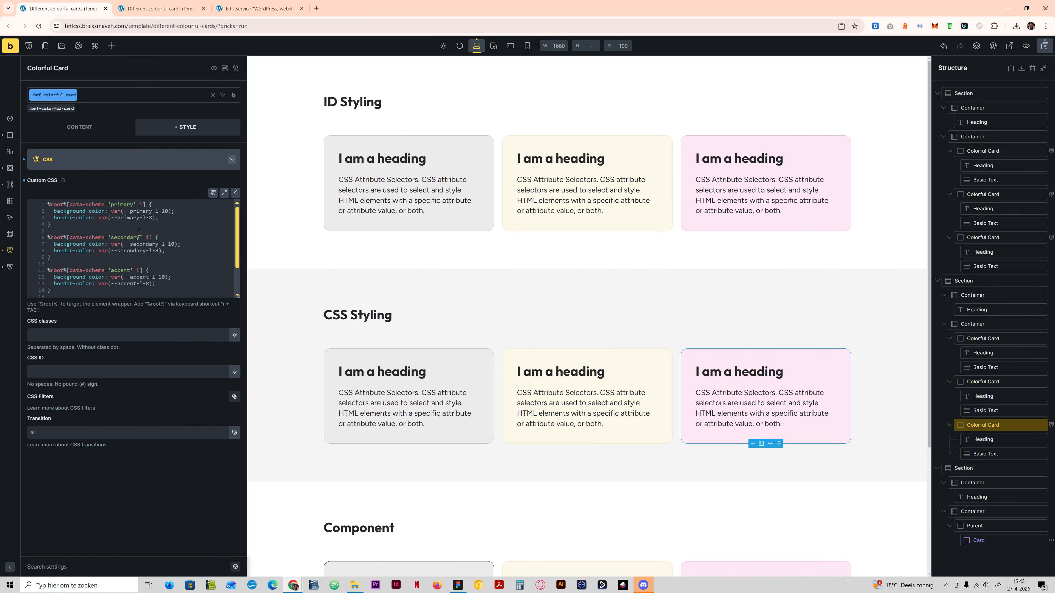
pyautogui.moveTo(238, 265); pyautogui.dragTo(238, 294)
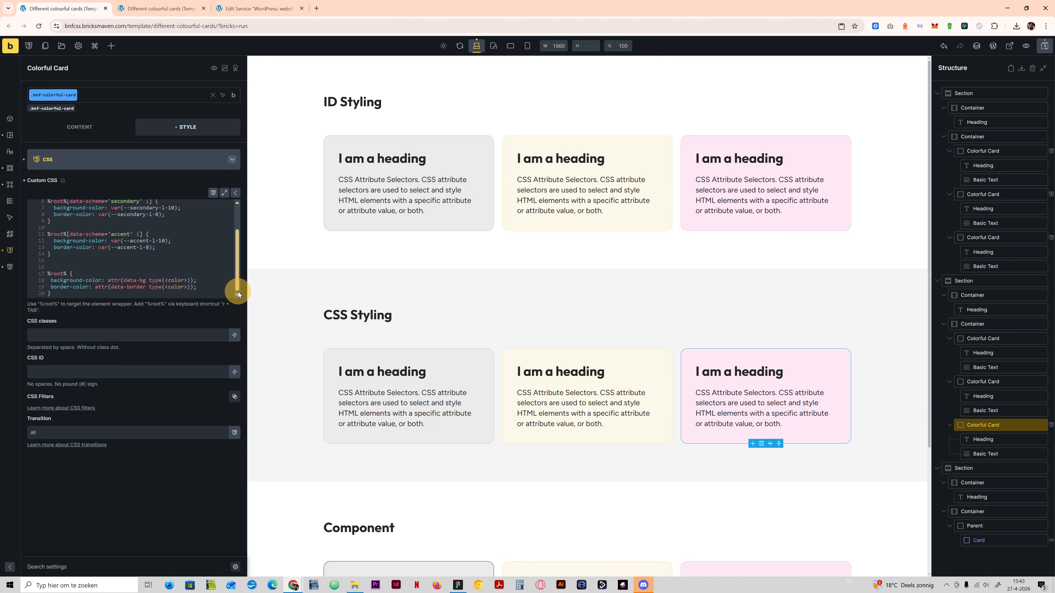
pyautogui.moveTo(238, 291)
pyautogui.mouseDown()
pyautogui.moveTo(233, 278)
pyautogui.moveTo(233, 288)
pyautogui.mouseUp()
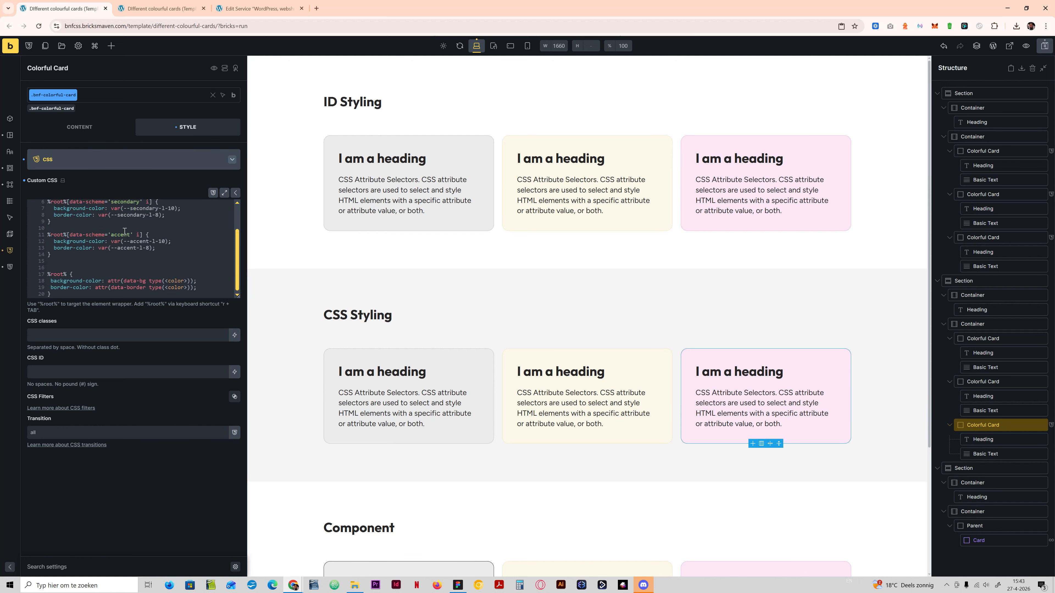
# Add a data-bg attribute with the value var(--primary-l-10) to the first CSS Styling card and copy that value.
pyautogui.click(451, 358)
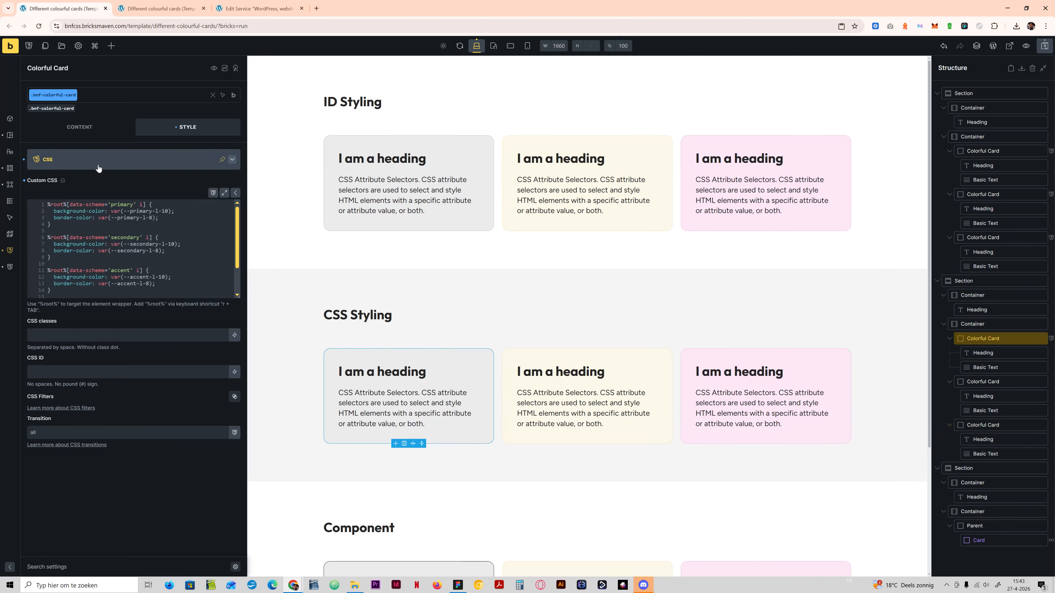
pyautogui.click(66, 345)
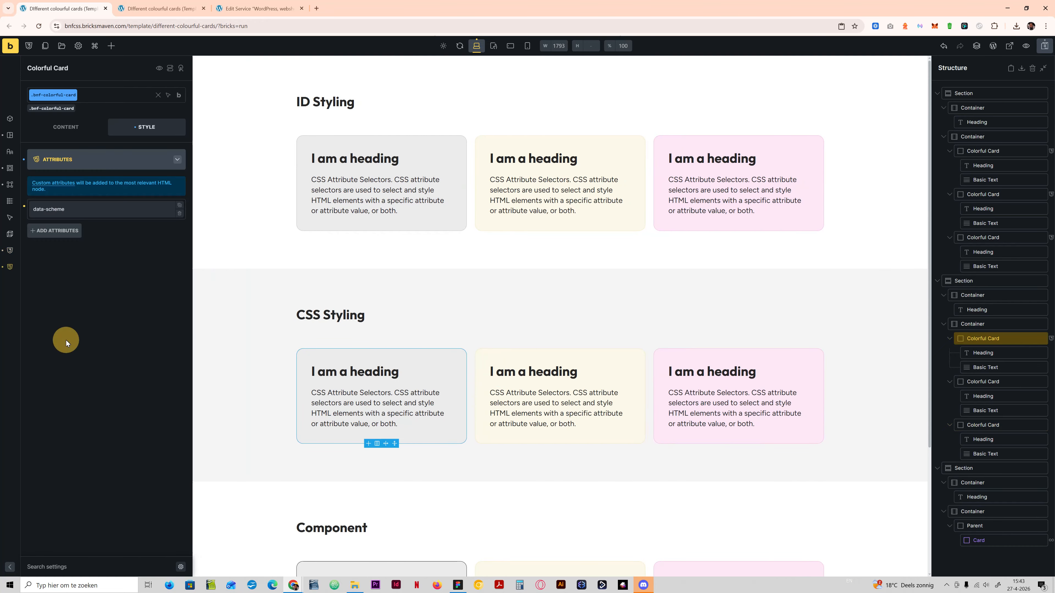
pyautogui.click(65, 231)
pyautogui.click(59, 257)
pyautogui.write('data-bg')
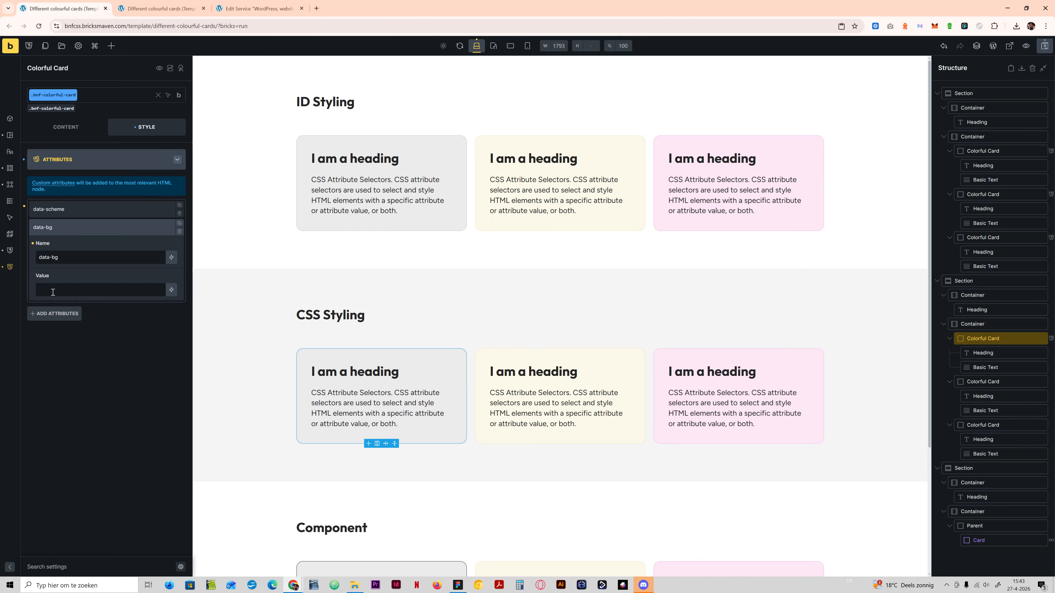
pyautogui.click(53, 292)
pyautogui.tripleClick(54, 291)
pyautogui.hotkey('ctrl', 'c')
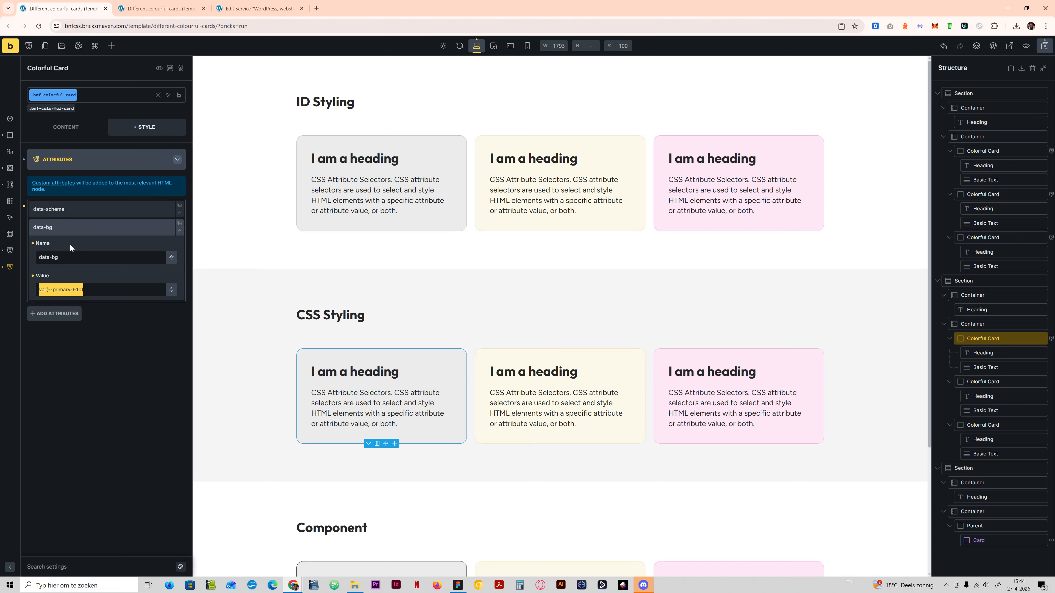
# Add a data-border attribute with the value var(--primary-l-8) to the first CSS Styling card.
pyautogui.click(75, 227)
pyautogui.click(78, 231)
pyautogui.click(77, 231)
pyautogui.click(60, 248)
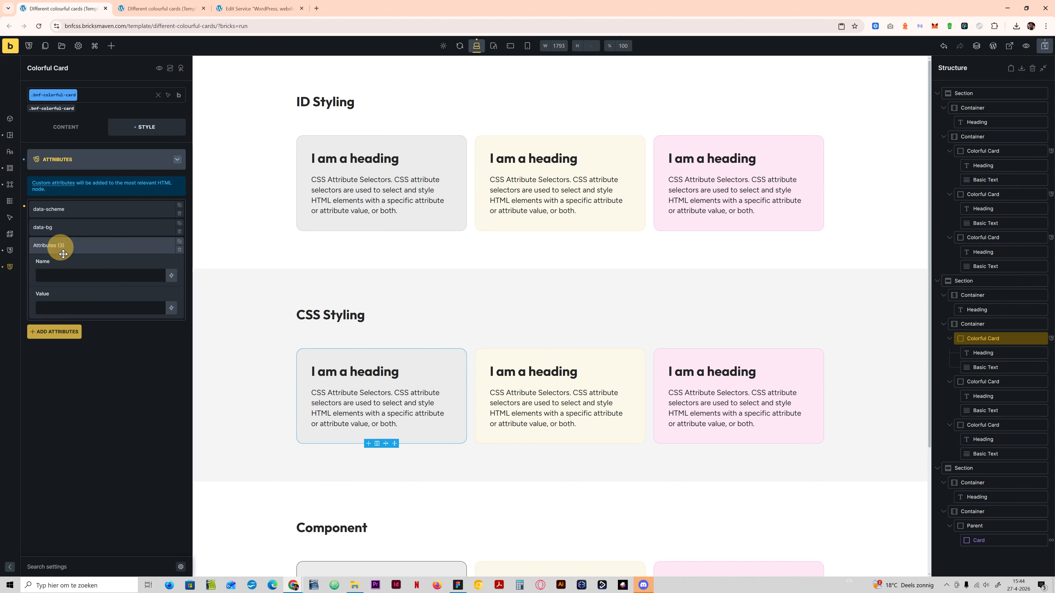
pyautogui.click(71, 271)
pyautogui.write('data-border')
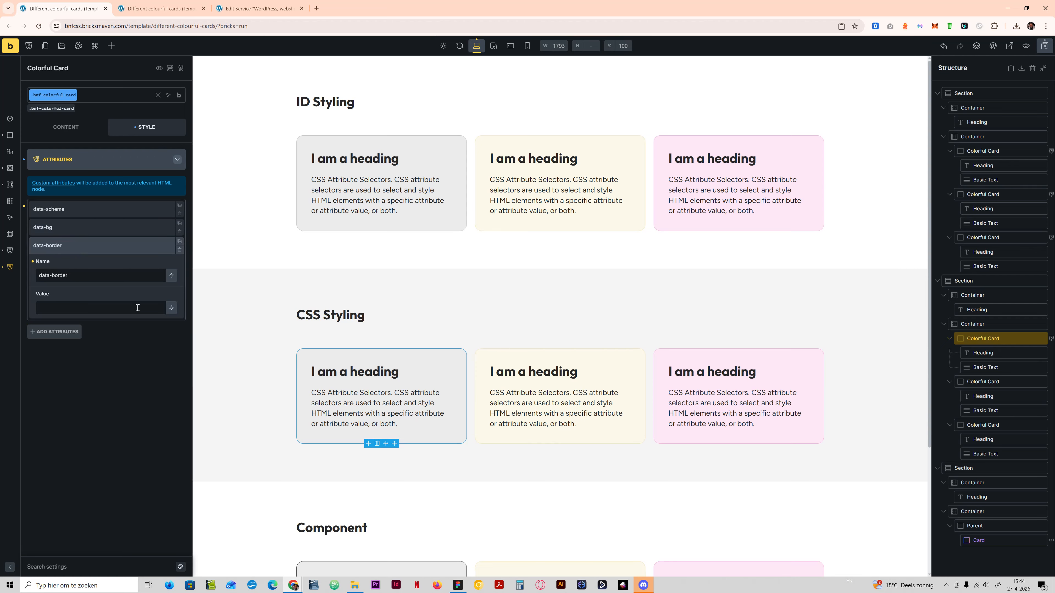
pyautogui.hotkey('ctrl', 'v')
pyautogui.click(110, 244)
# Clear the value of the data-scheme attribute on the first CSS Styling card.
pyautogui.click(66, 209)
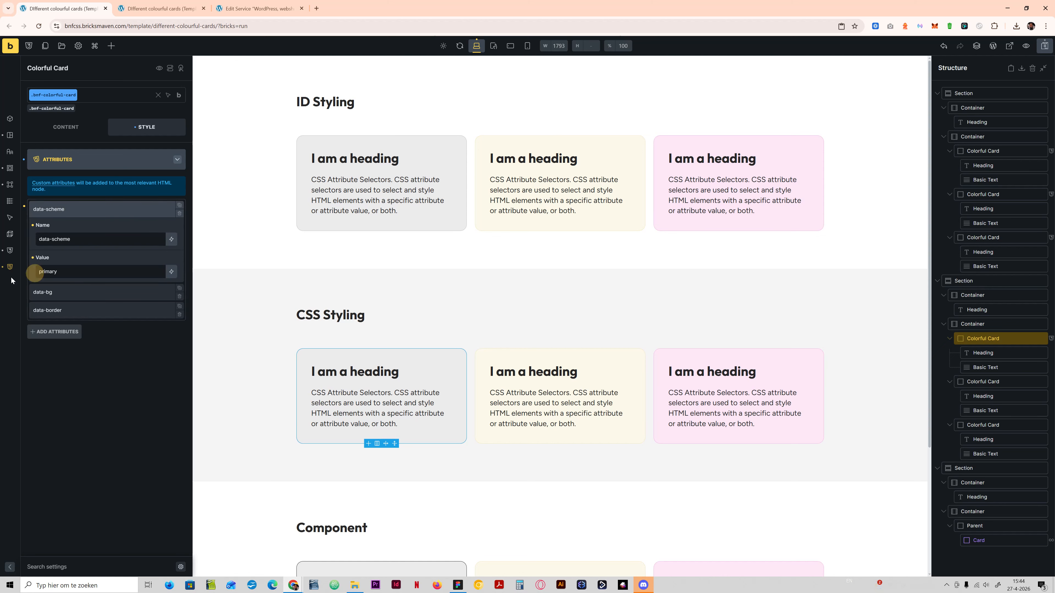
pyautogui.click(102, 270)
pyautogui.doubleClick(74, 271)
pyautogui.press('BackSpace')
pyautogui.click(78, 310)
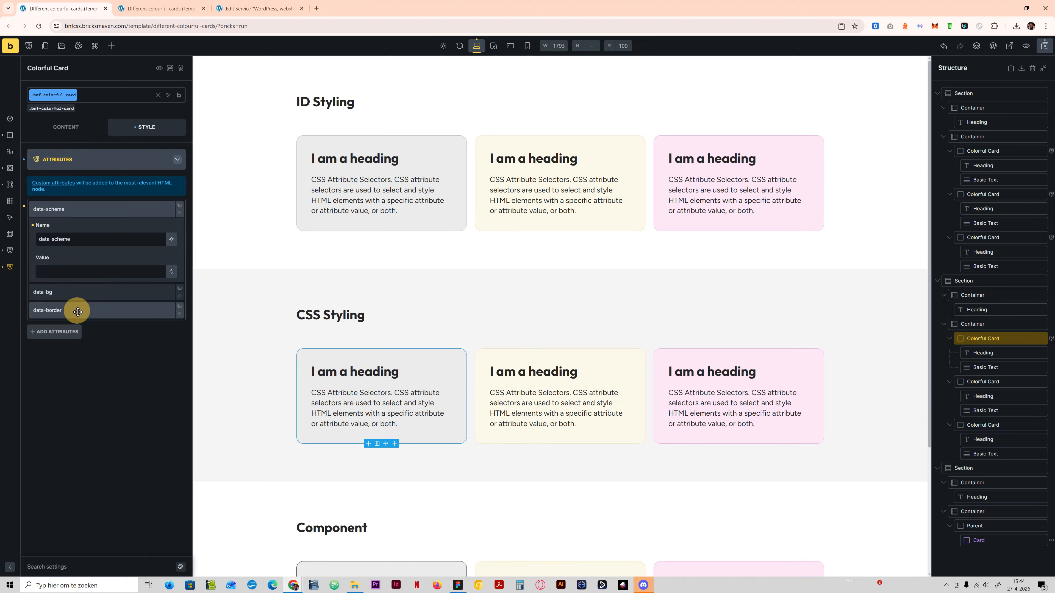
# Inspect the first CSS Styling card's markup and applied CSS rules on the front-end preview page.
pyautogui.click(90, 160)
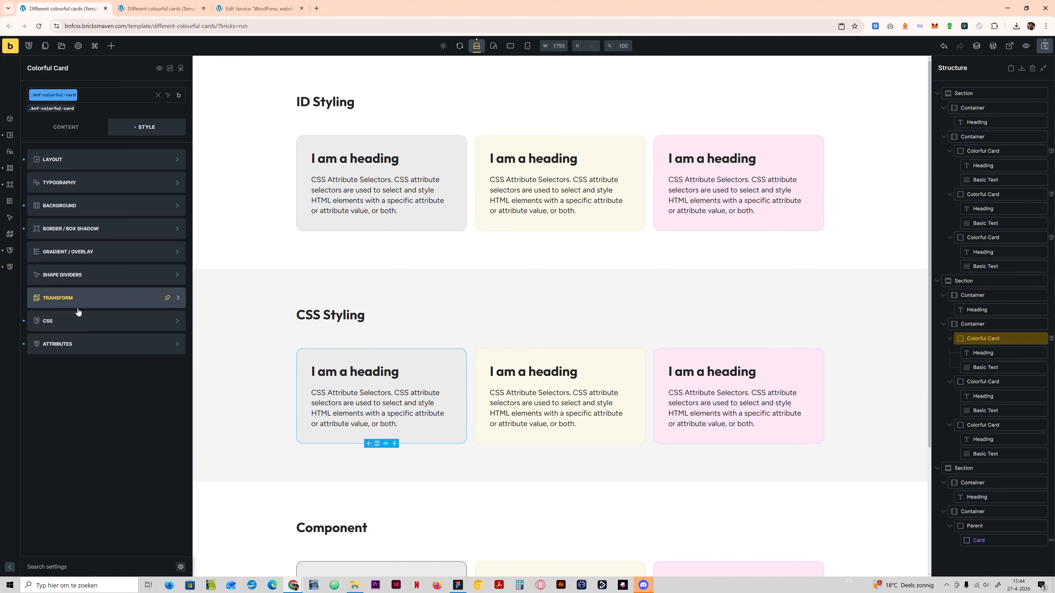
pyautogui.click(81, 323)
pyautogui.scroll(-2, 87, 257)
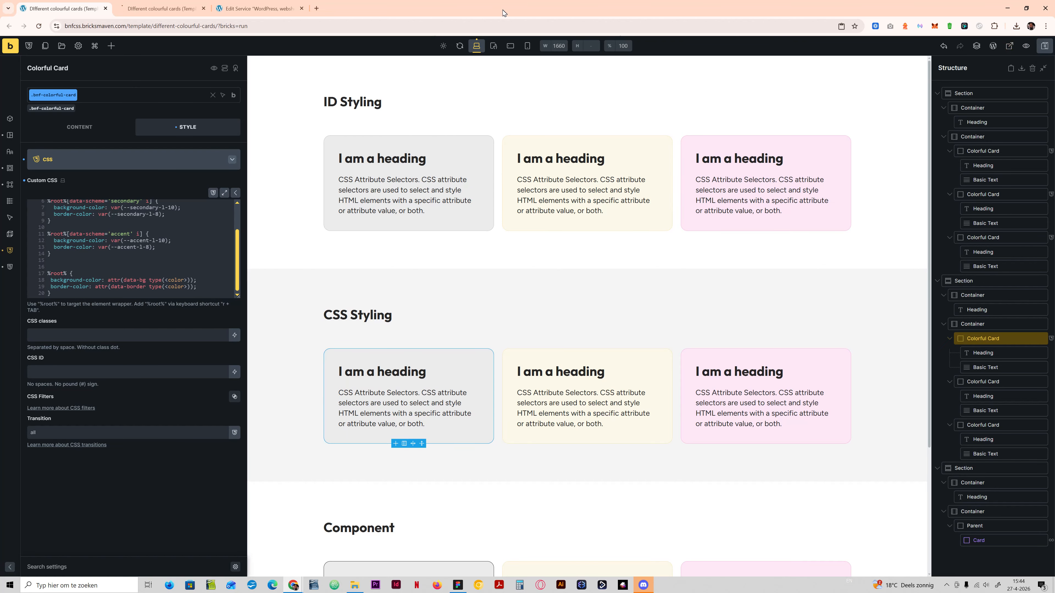
pyautogui.hotkey('ctrl', 'Tab')
pyautogui.scroll(-4, 391, 266)
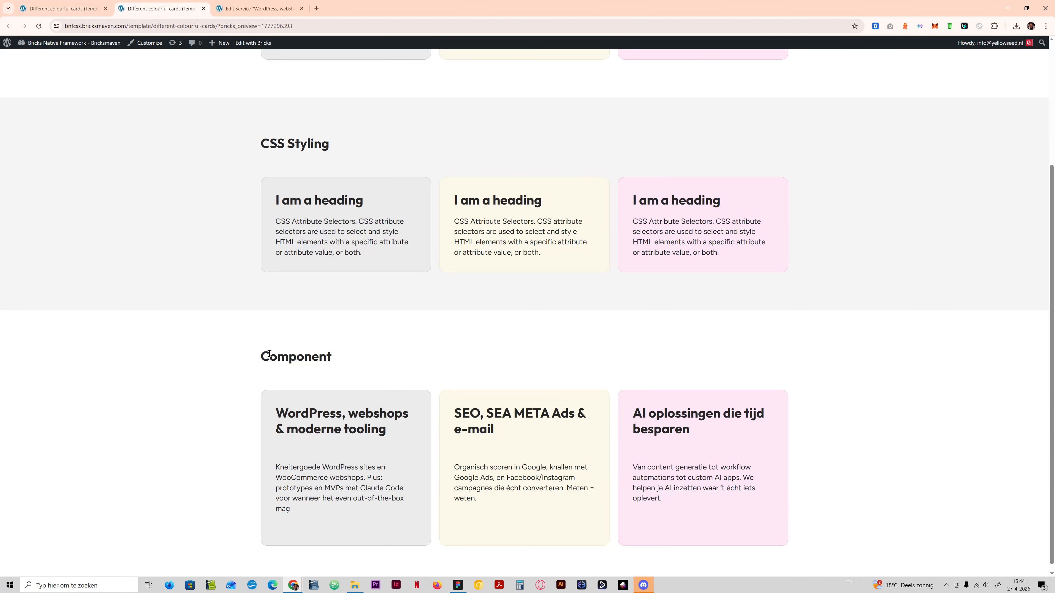
pyautogui.hotkey('ctrl', 'shift', 'c')
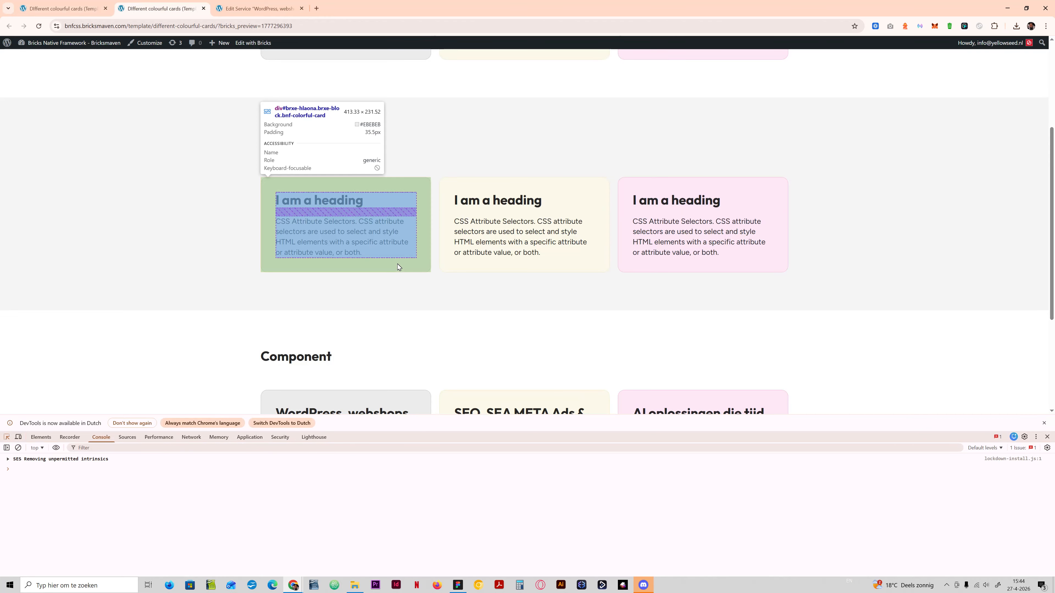
pyautogui.click(397, 264)
pyautogui.moveTo(905, 415)
pyautogui.mouseDown()
pyautogui.moveTo(901, 441)
pyautogui.moveTo(906, 409)
pyautogui.mouseUp()
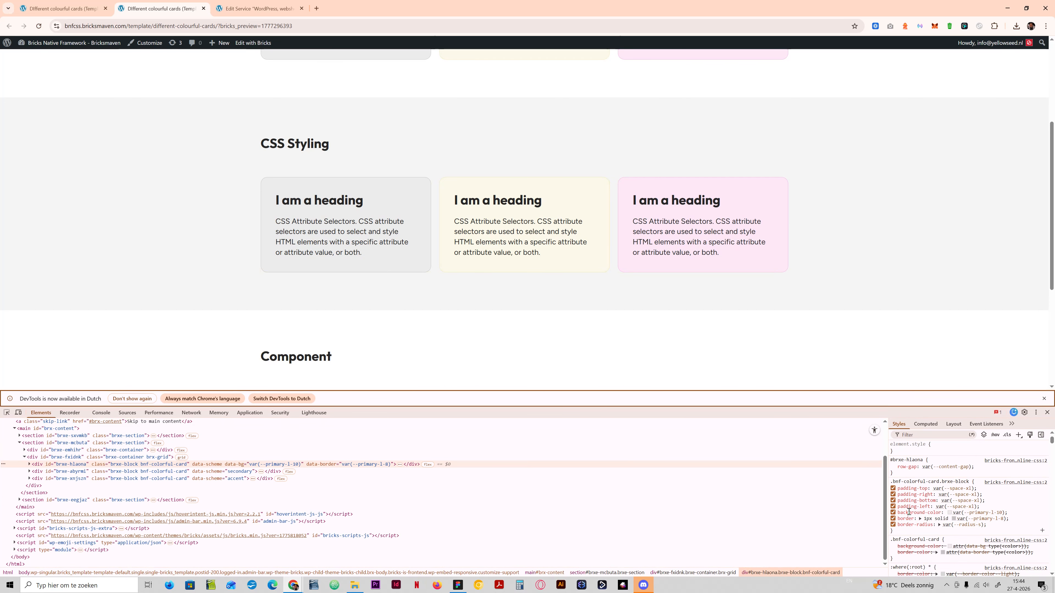
pyautogui.click(1046, 413)
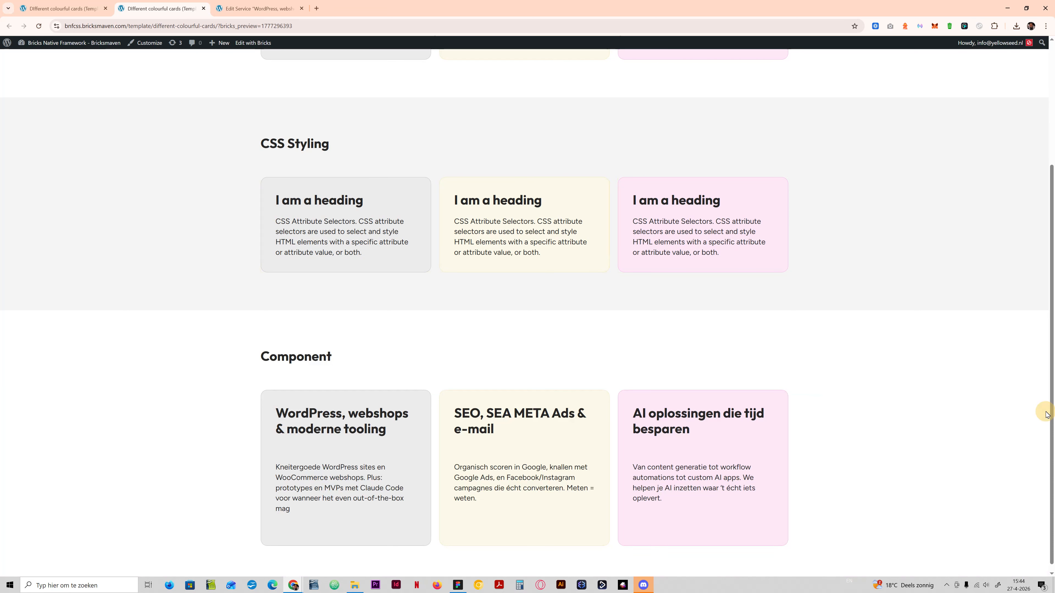
# Return to the builder and examine the primary, secondary and accent data-scheme rules in the .bnf-colorful-card custom CSS.
pyautogui.click(67, 8)
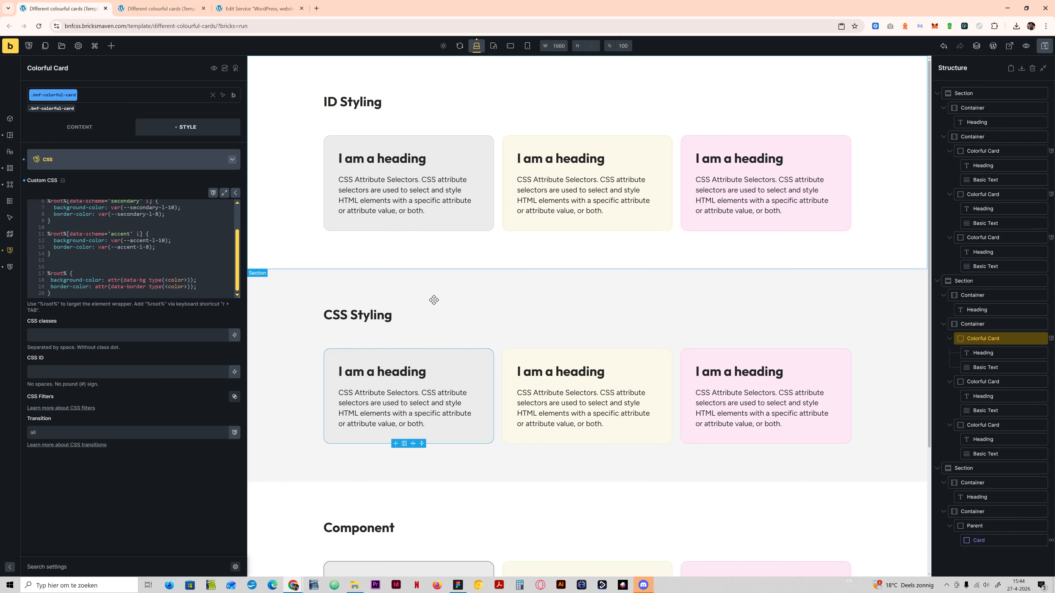
pyautogui.scroll(-3, 446, 376)
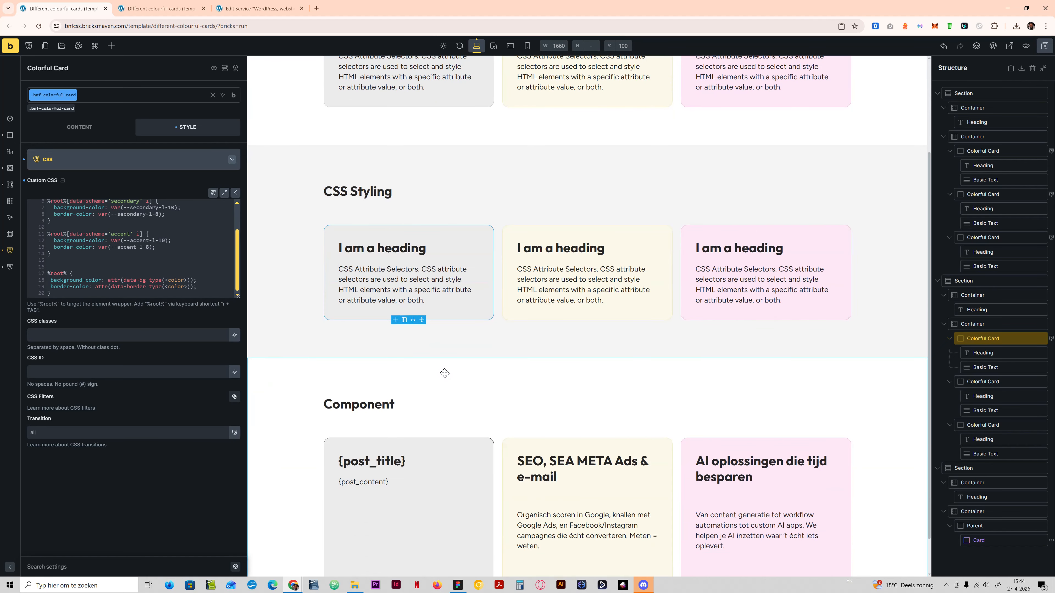
pyautogui.scroll(3, 457, 341)
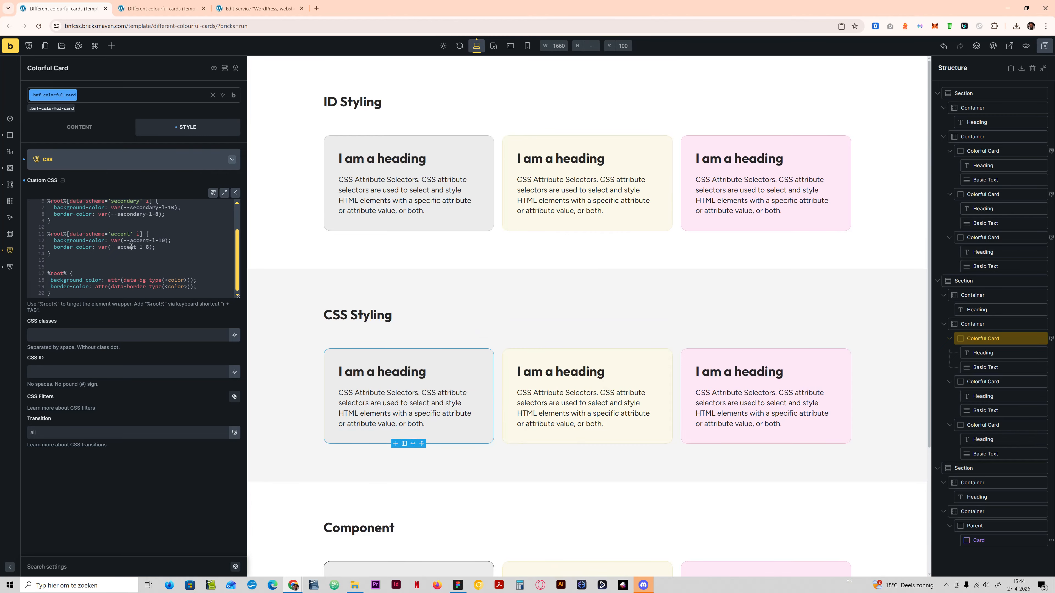
pyautogui.scroll(2, 126, 251)
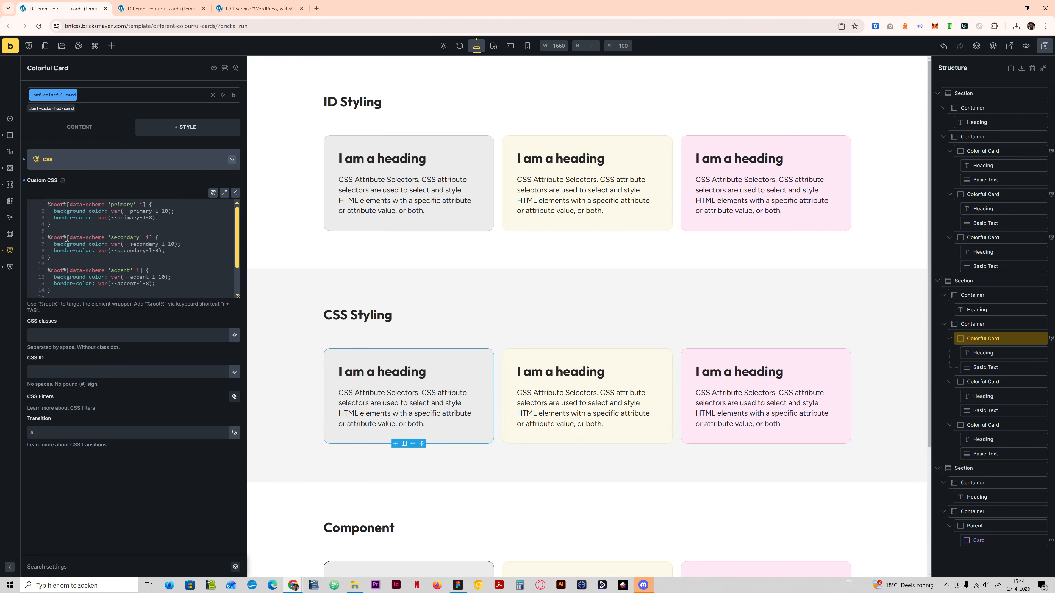
pyautogui.moveTo(55, 238); pyautogui.dragTo(138, 258)
pyautogui.click(138, 258)
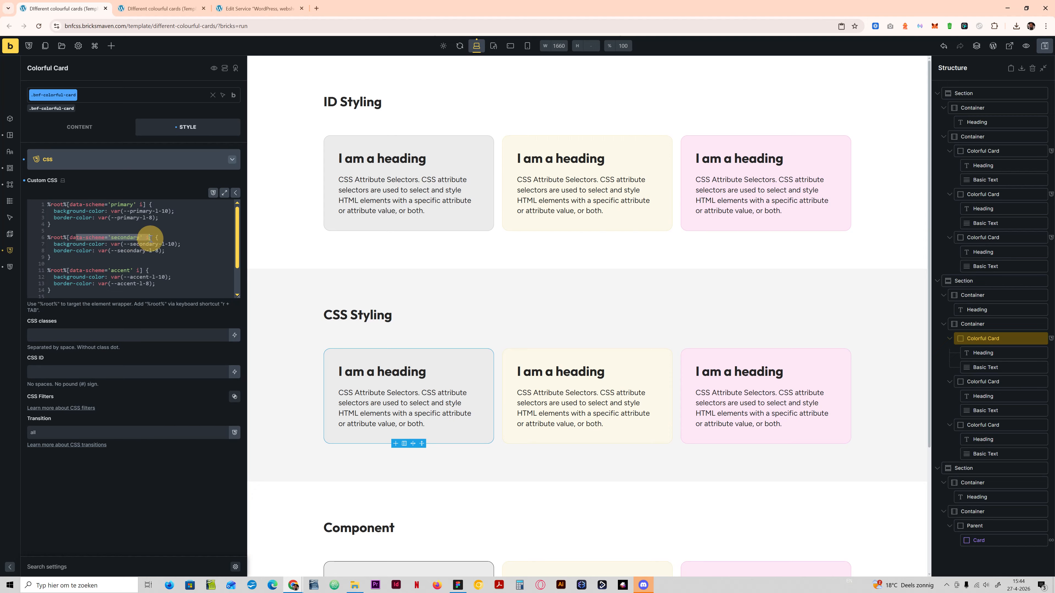
pyautogui.click(162, 239)
pyautogui.scroll(-2, 117, 288)
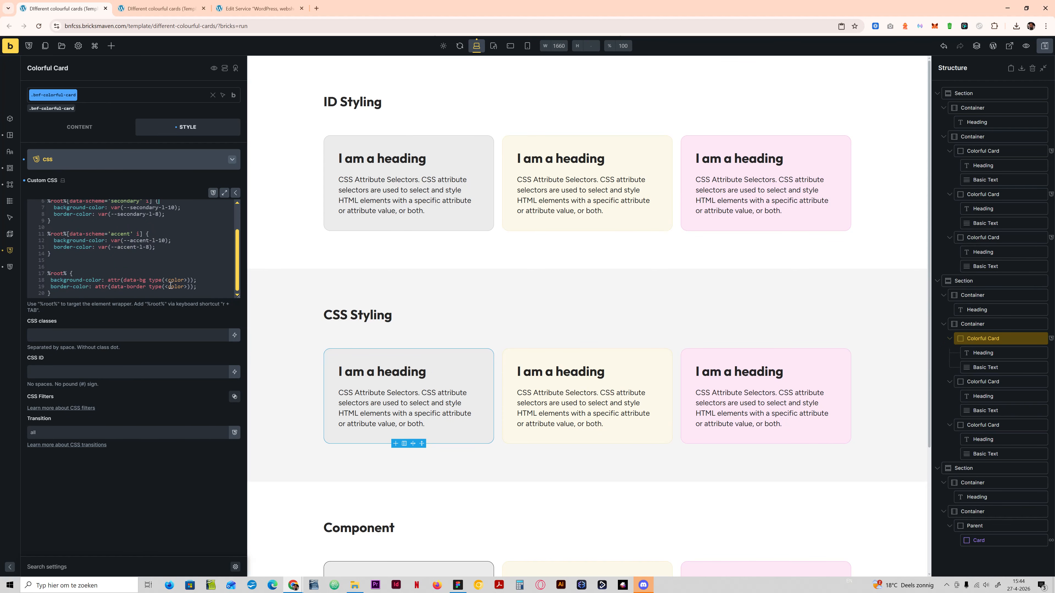
pyautogui.click(63, 252)
pyautogui.moveTo(63, 252); pyautogui.dragTo(51, 185)
pyautogui.click(103, 228)
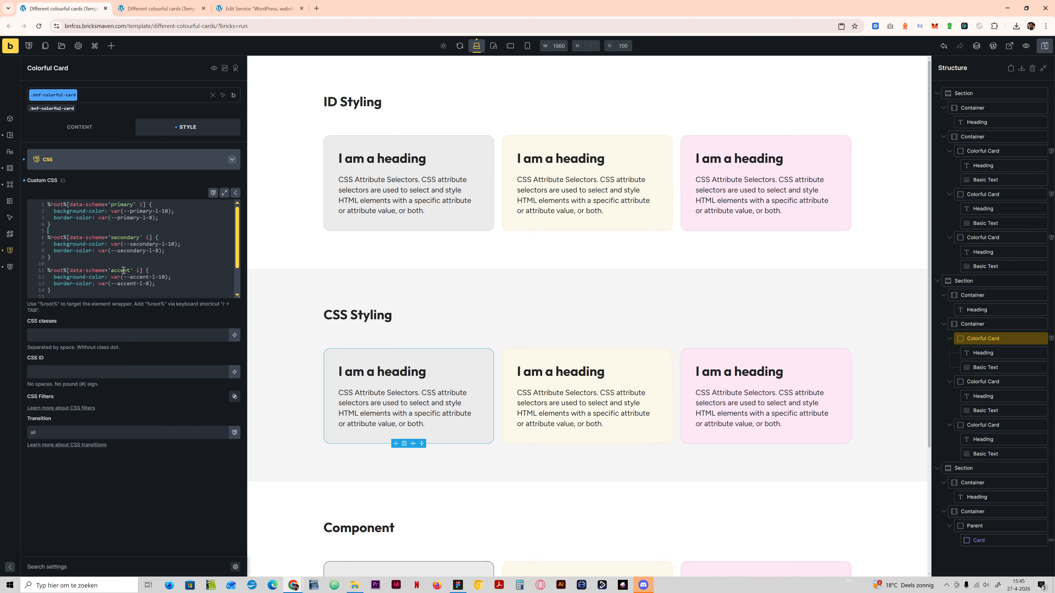
# Examine the %root% rule that reads the background and border colors through attr() from data-bg and data-border.
pyautogui.scroll(-2, 123, 275)
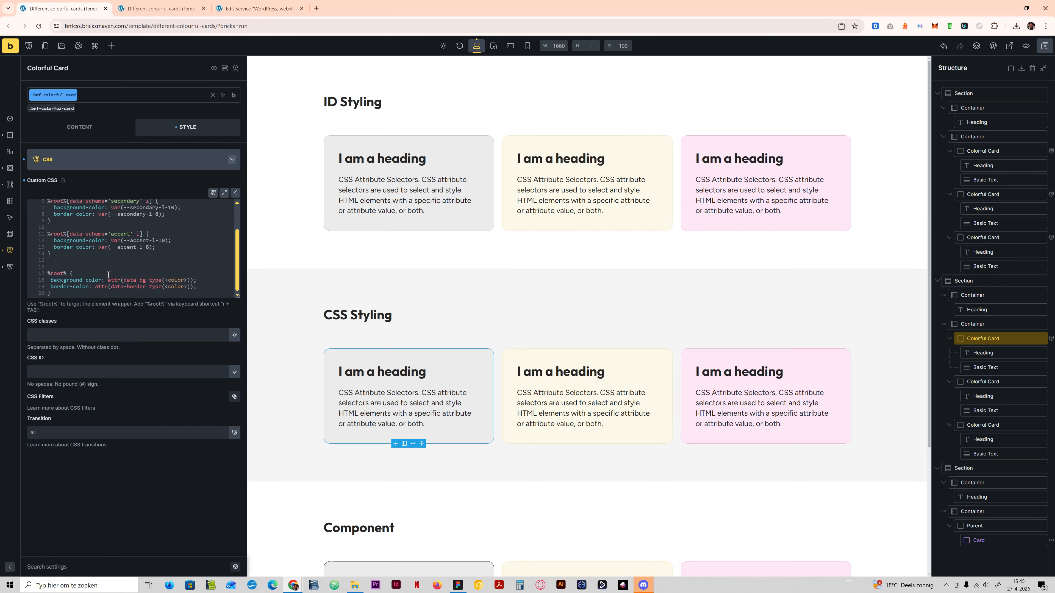
pyautogui.moveTo(68, 275); pyautogui.dragTo(191, 288)
pyautogui.moveTo(109, 292); pyautogui.dragTo(57, 280)
pyautogui.click(115, 248)
# Review the data-bg and data-border attribute values on the first CSS Styling card.
pyautogui.click(119, 164)
pyautogui.click(89, 344)
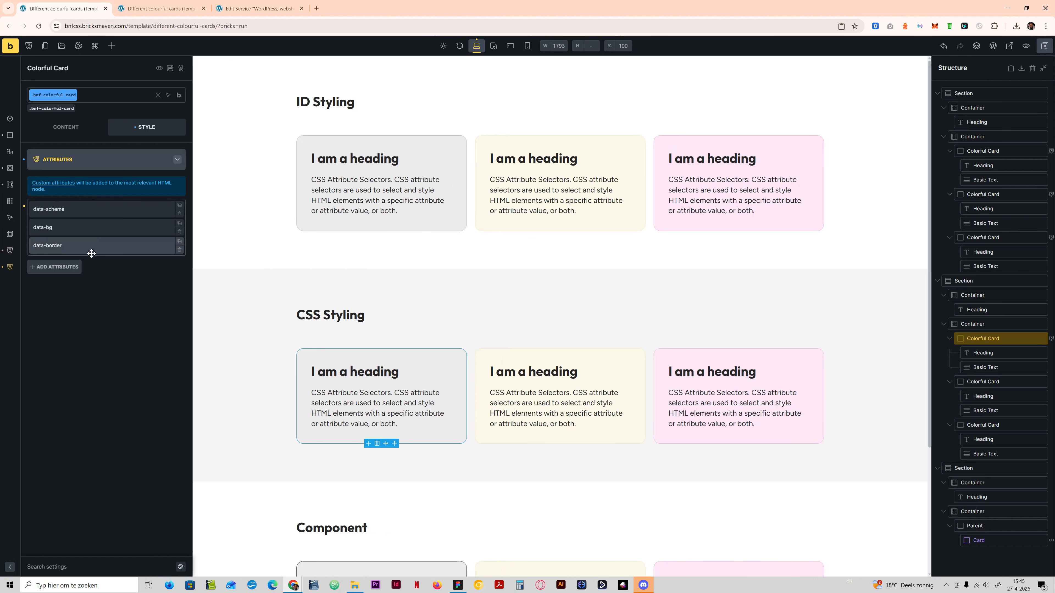
pyautogui.click(82, 228)
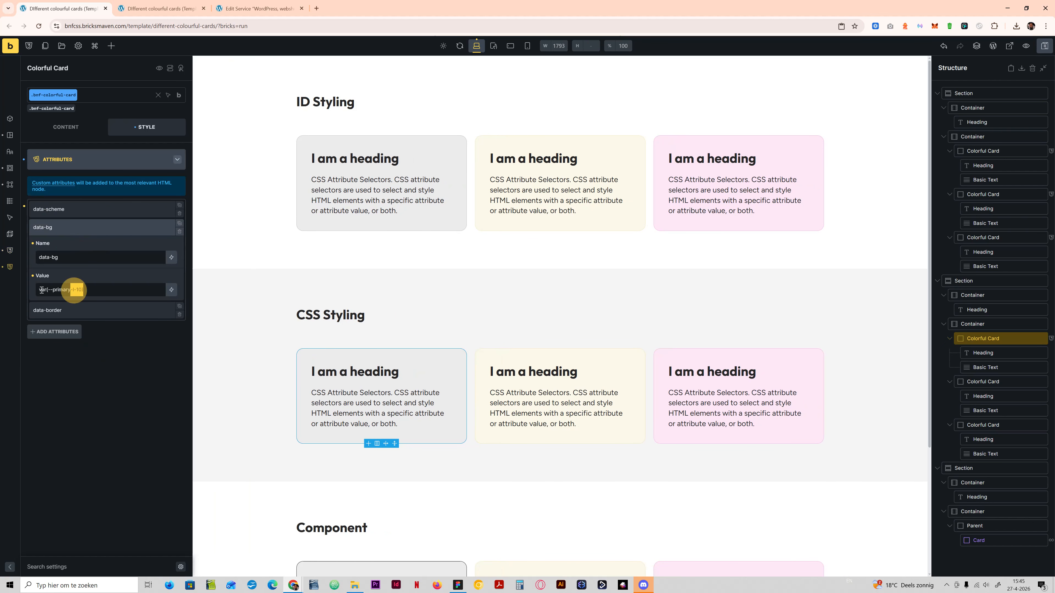
pyautogui.click(51, 227)
pyautogui.click(73, 245)
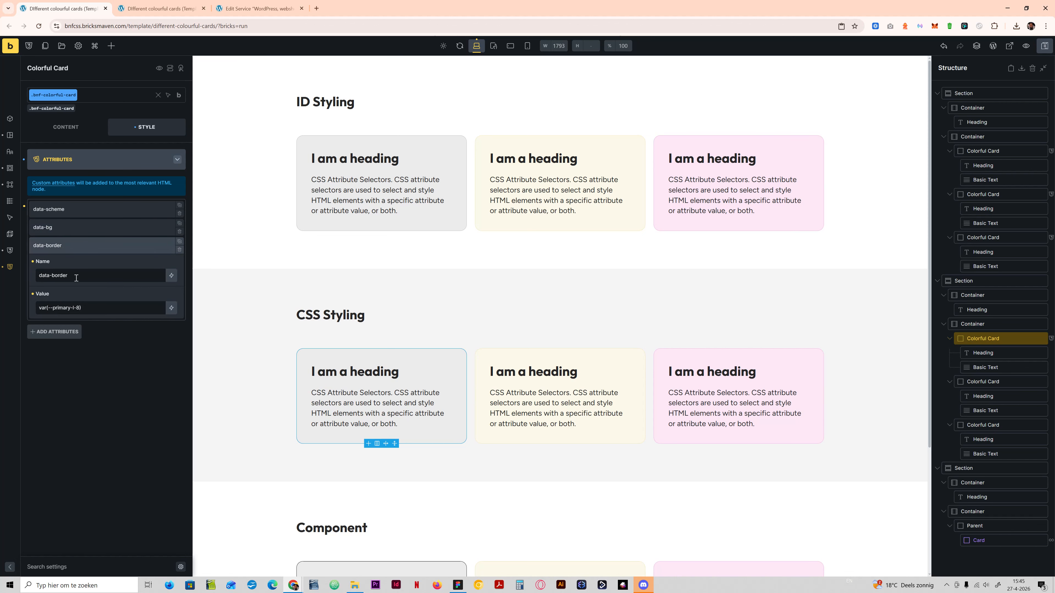
pyautogui.click(77, 228)
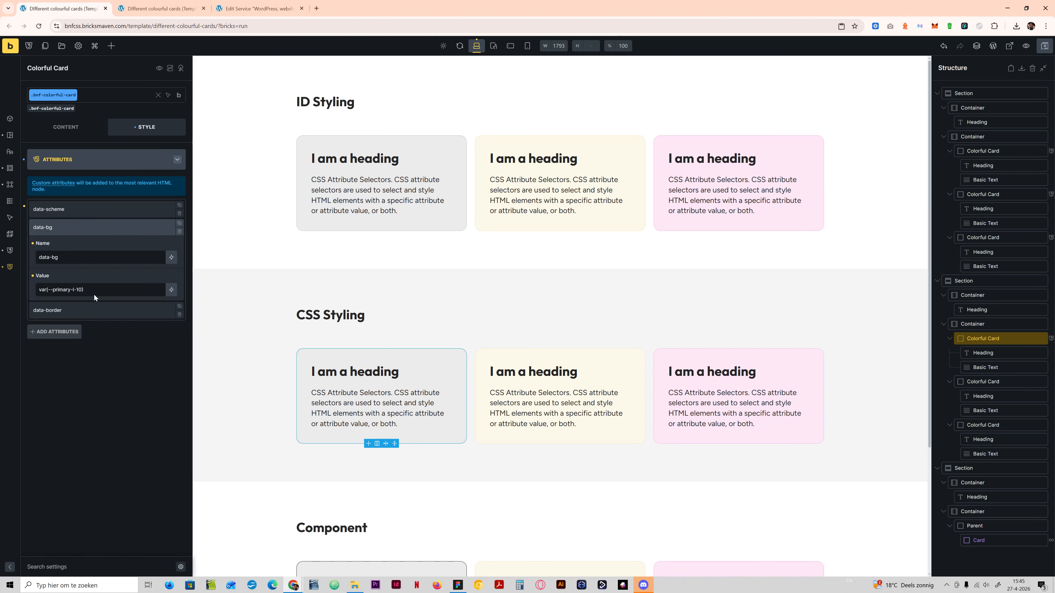
# Set the first CSS Styling card's data-bg attribute to var(--primary) and save the template.
pyautogui.click(82, 228)
pyautogui.click(78, 228)
pyautogui.click(86, 290)
pyautogui.click(82, 226)
pyautogui.click(420, 353)
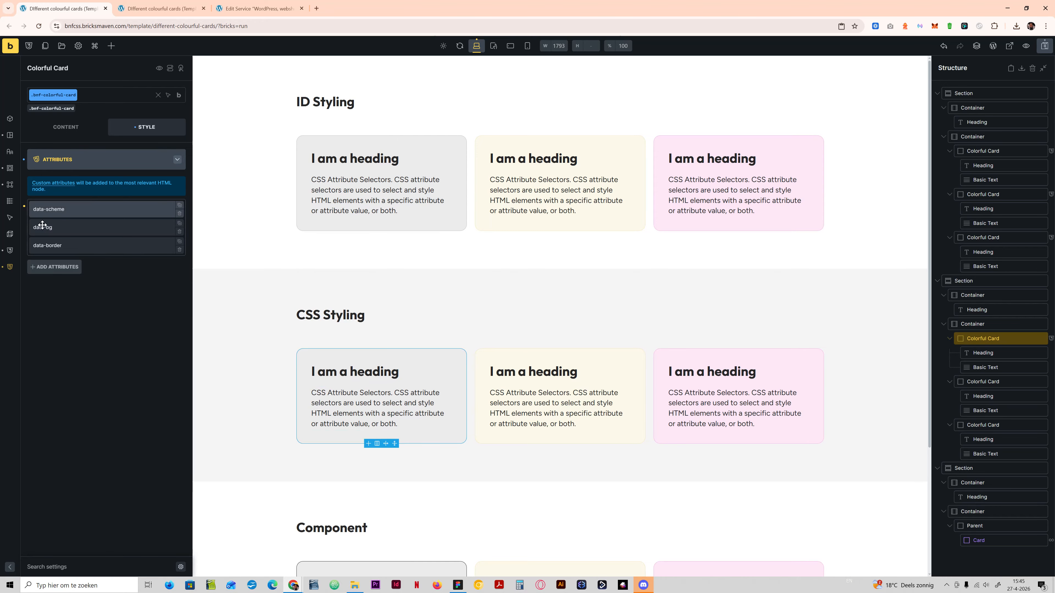
pyautogui.click(76, 233)
pyautogui.click(76, 228)
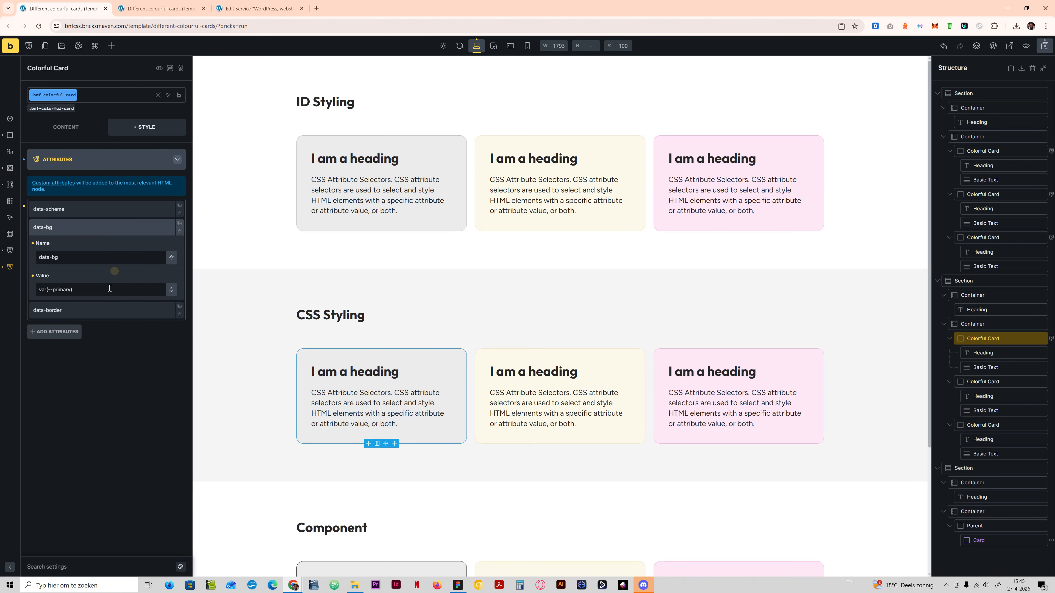
pyautogui.click(85, 225)
pyautogui.click(1044, 45)
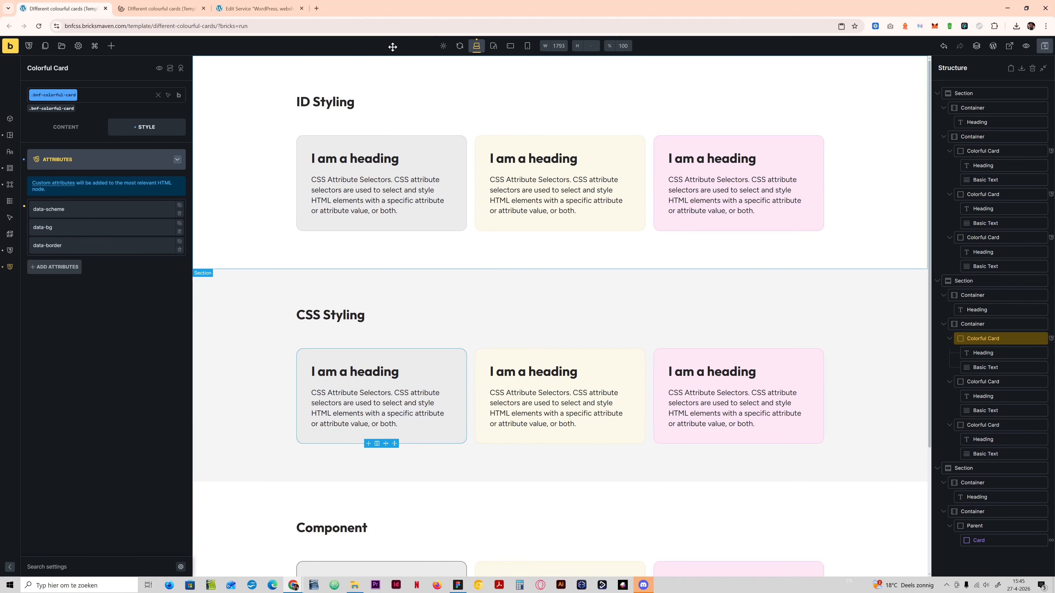
# Reload the builder and recheck the data-bg and data-border attributes on the first CSS Styling card.
pyautogui.click(460, 51)
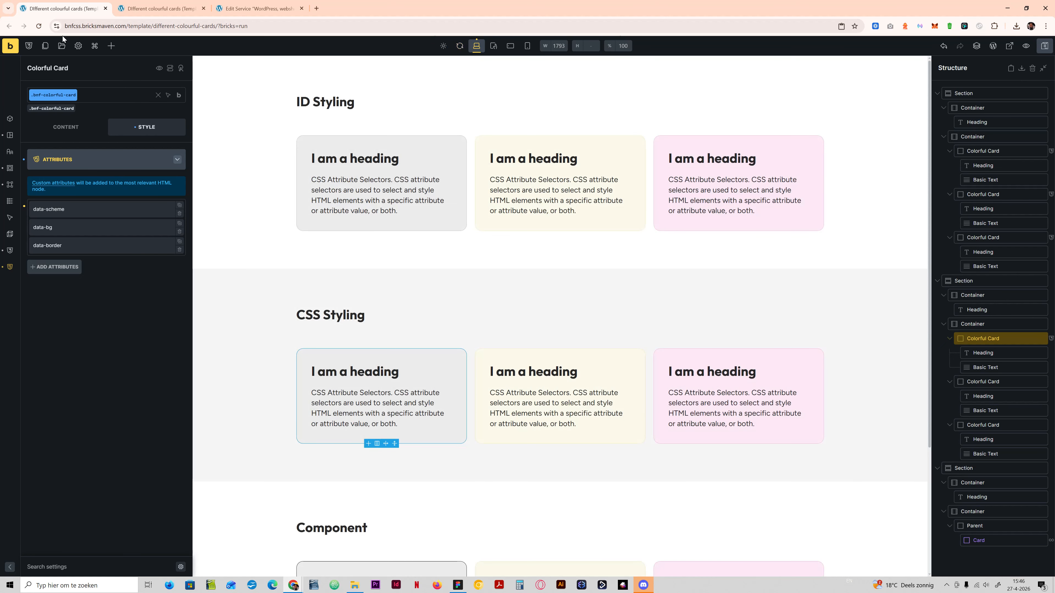
pyautogui.click(41, 29)
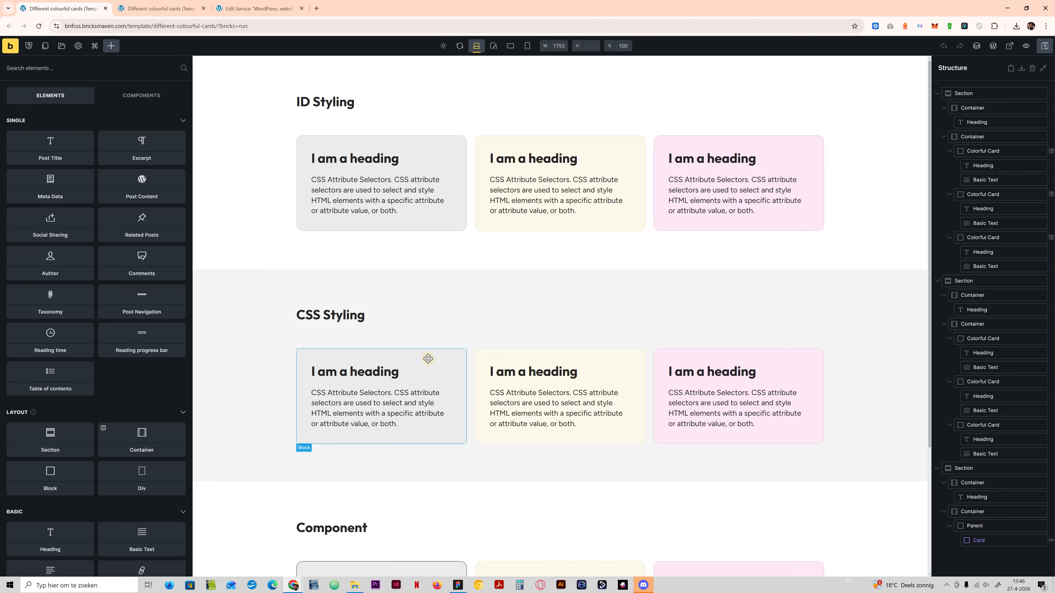
pyautogui.click(425, 360)
pyautogui.click(137, 128)
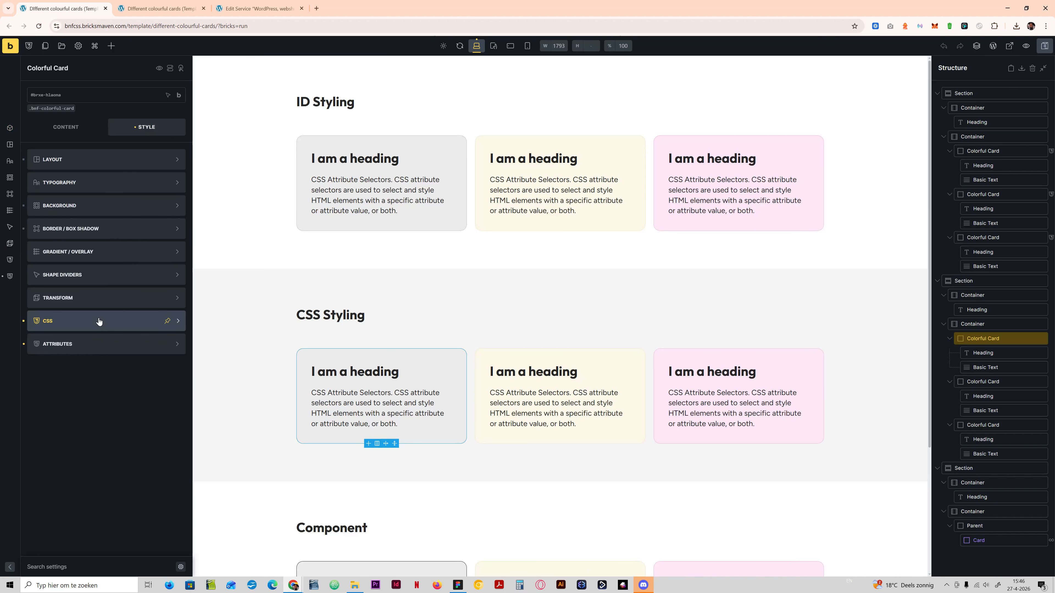
pyautogui.click(137, 320)
pyautogui.click(51, 160)
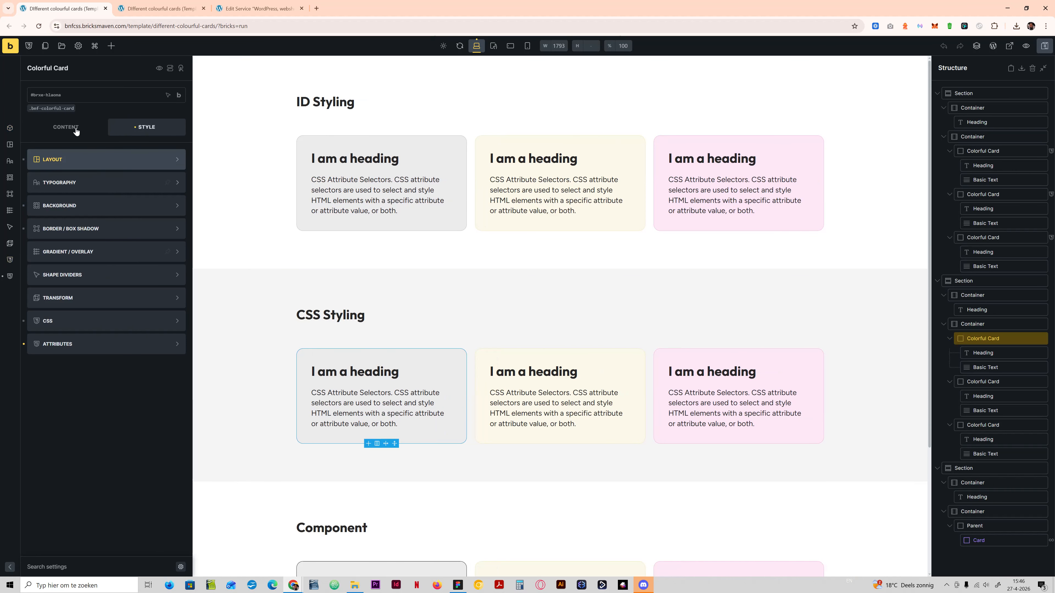
pyautogui.click(51, 108)
pyautogui.click(107, 350)
pyautogui.click(99, 227)
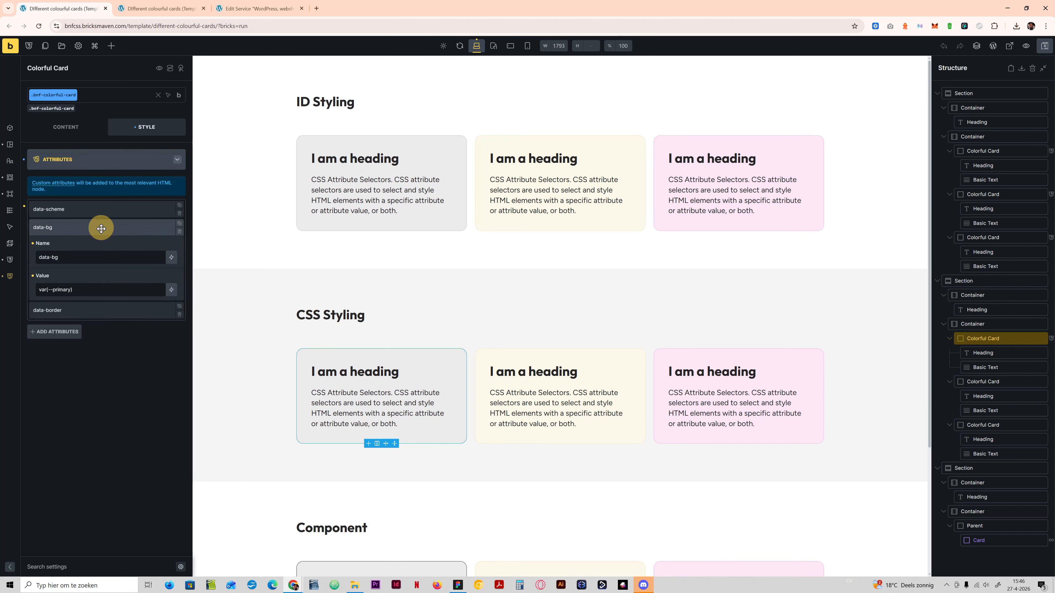
pyautogui.click(94, 291)
pyautogui.click(71, 227)
pyautogui.click(79, 245)
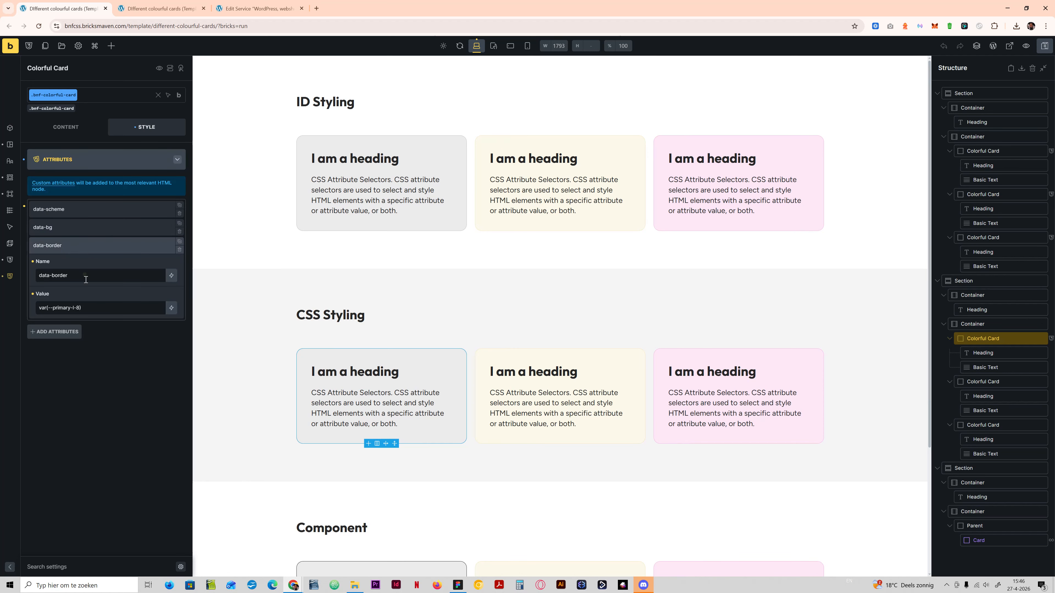
# Review the %root% attr() background and border rule in the card class's custom CSS, and check the cards in the front-end preview.
pyautogui.click(81, 241)
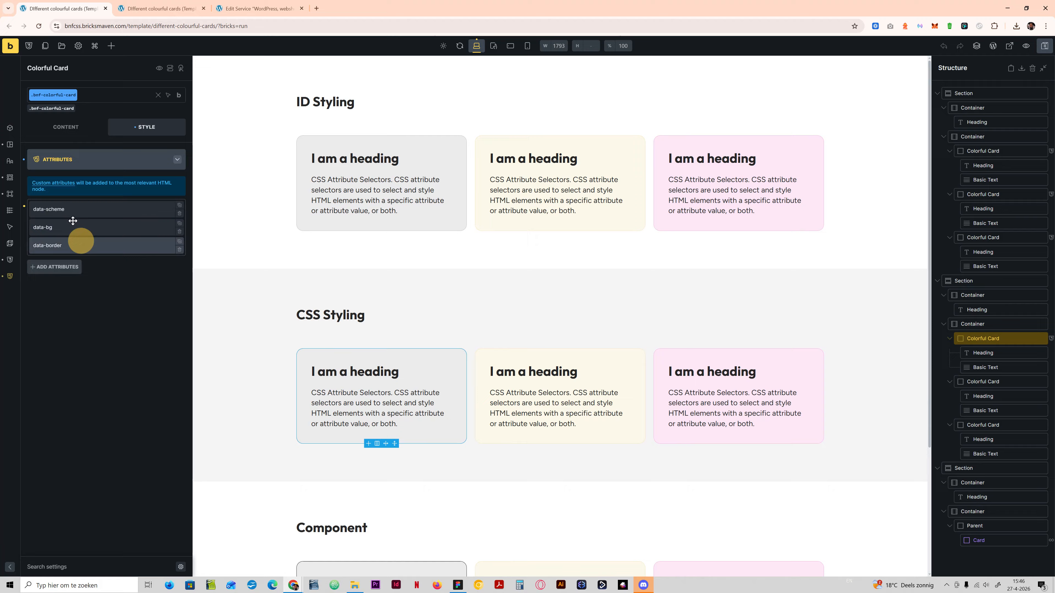
pyautogui.click(65, 207)
pyautogui.click(66, 207)
pyautogui.click(77, 164)
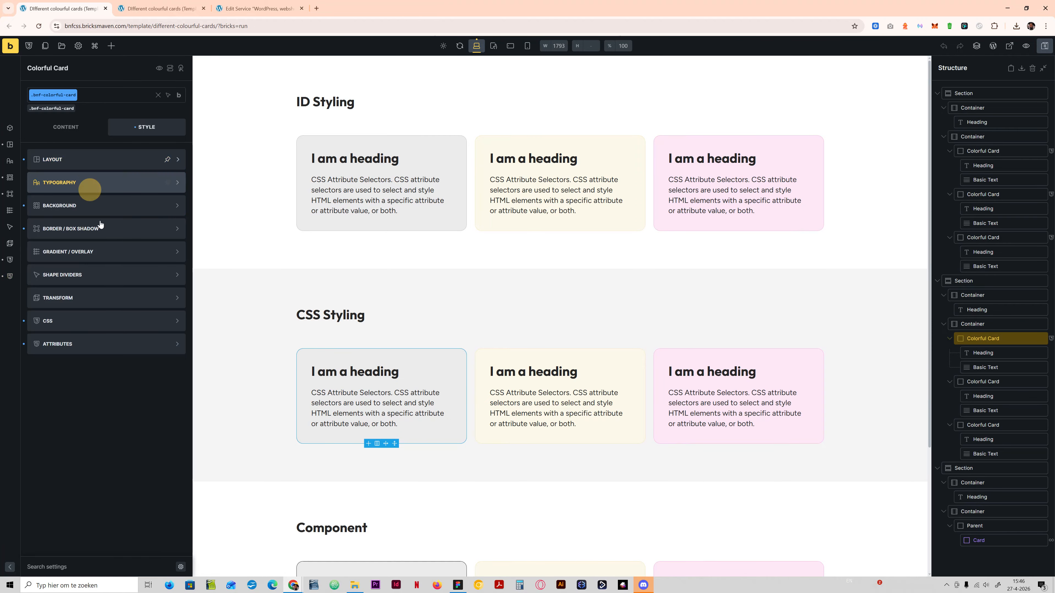
pyautogui.click(85, 320)
pyautogui.scroll(-2, 143, 269)
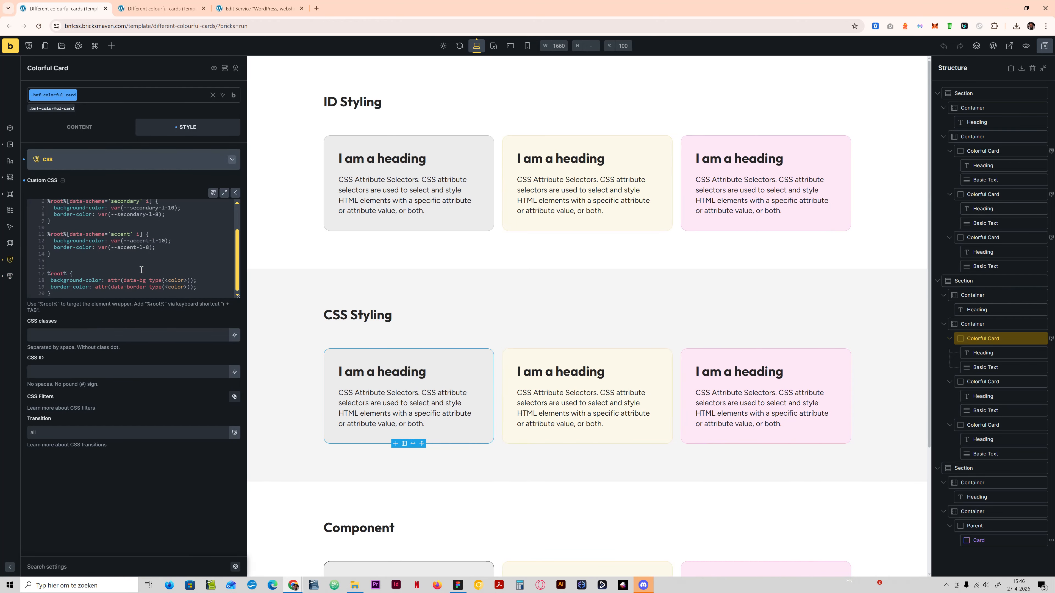
pyautogui.moveTo(62, 286); pyautogui.dragTo(125, 286)
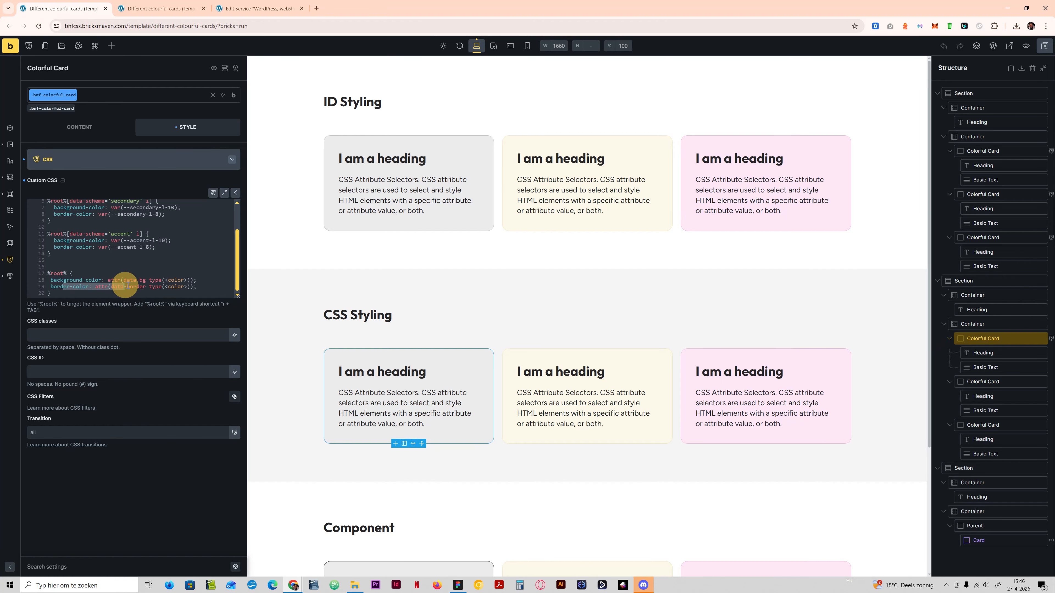
pyautogui.click(128, 286)
pyautogui.click(1026, 47)
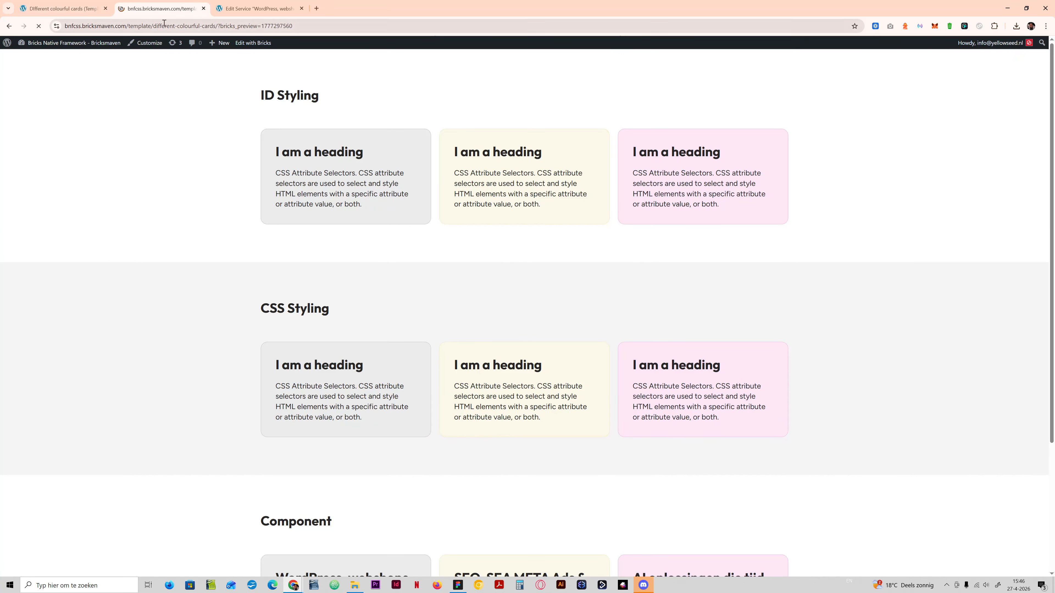
pyautogui.hotkey('ctrl', '1')
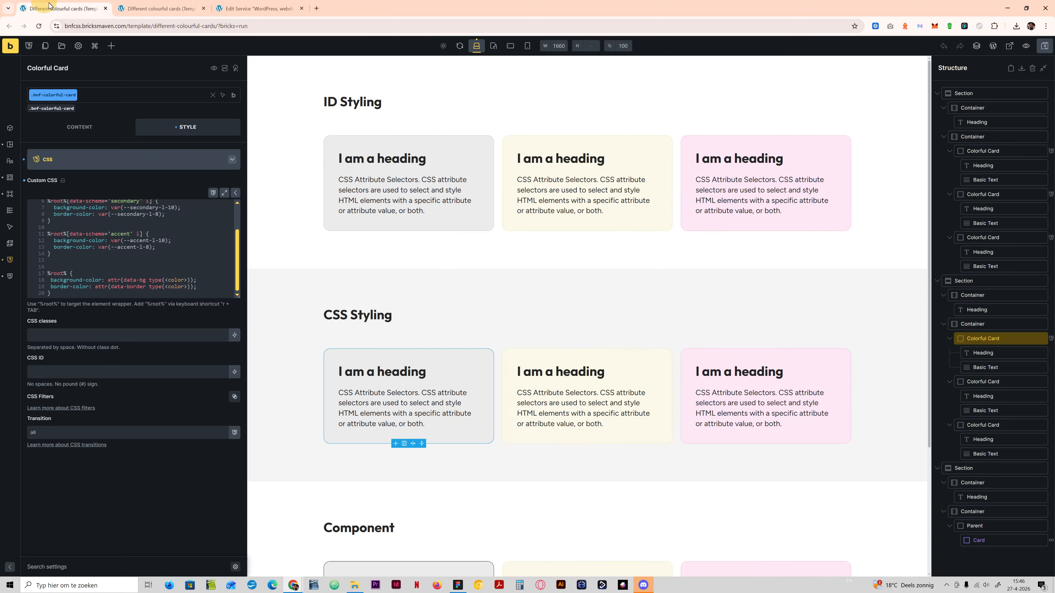
# Review the custom CSS of the first CSS Styling card's bnf-colorful-card class and its data-bg attribute.
pyautogui.scroll(2, 120, 264)
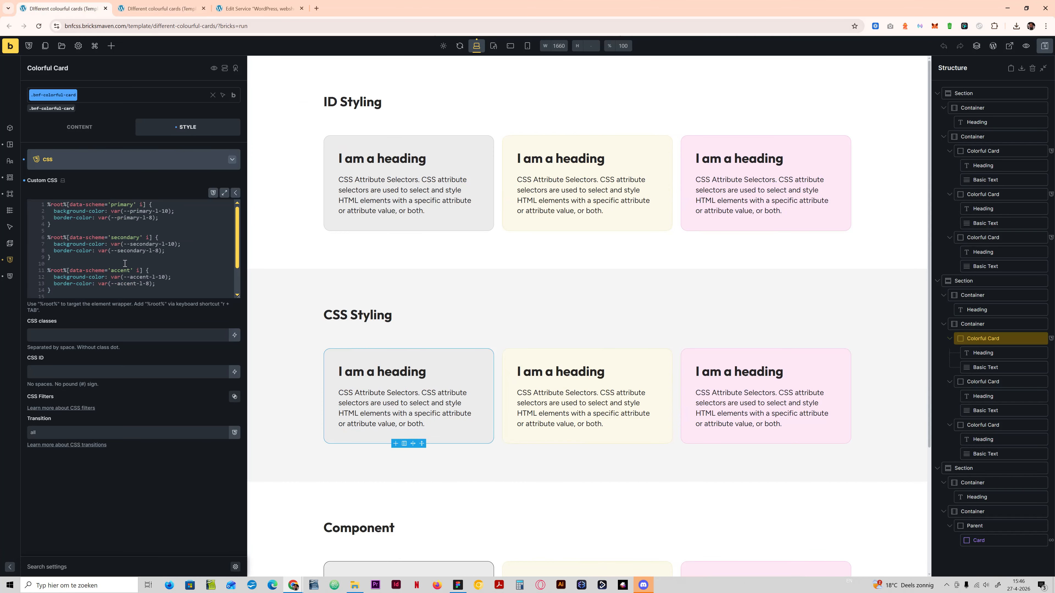
pyautogui.click(141, 217)
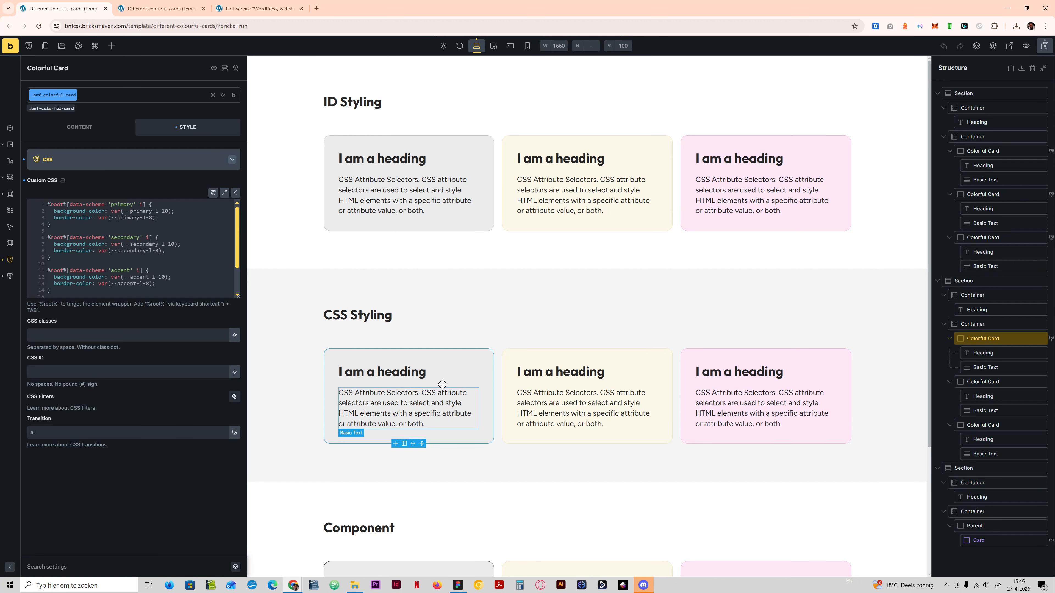
pyautogui.click(69, 167)
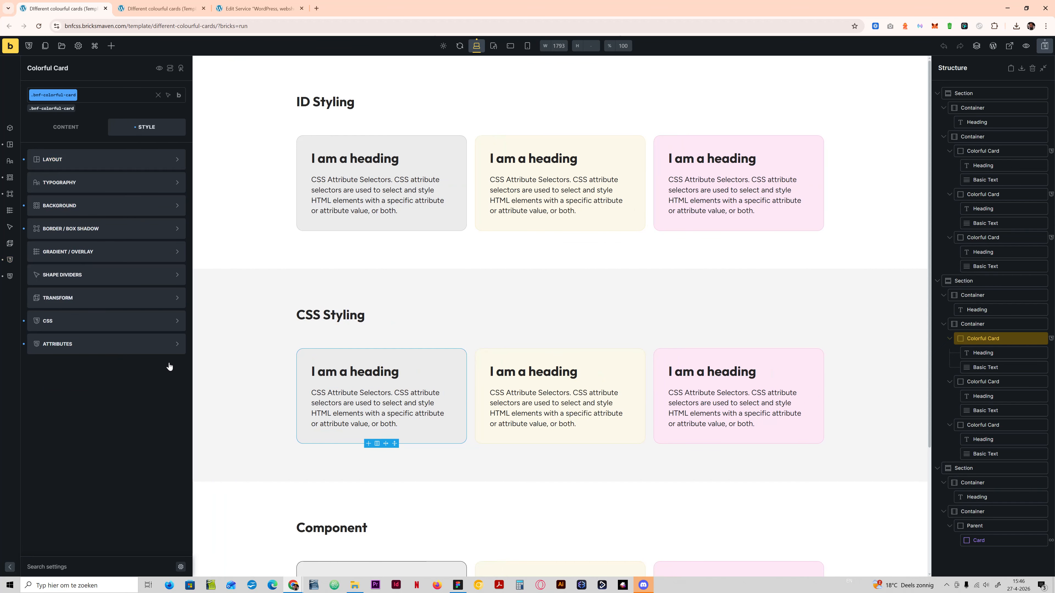
pyautogui.click(79, 347)
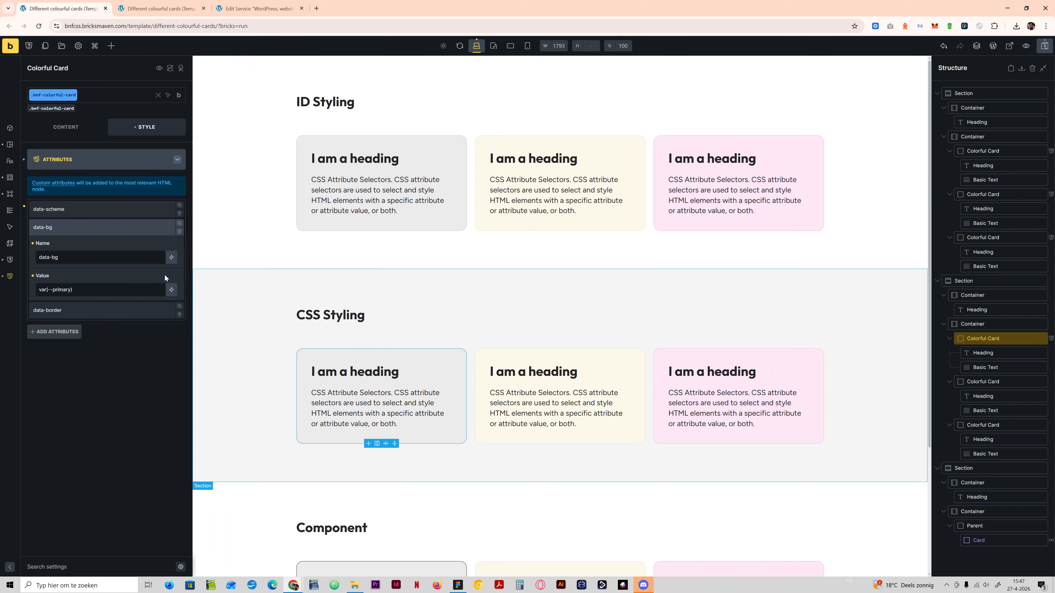
pyautogui.click(94, 227)
pyautogui.click(63, 166)
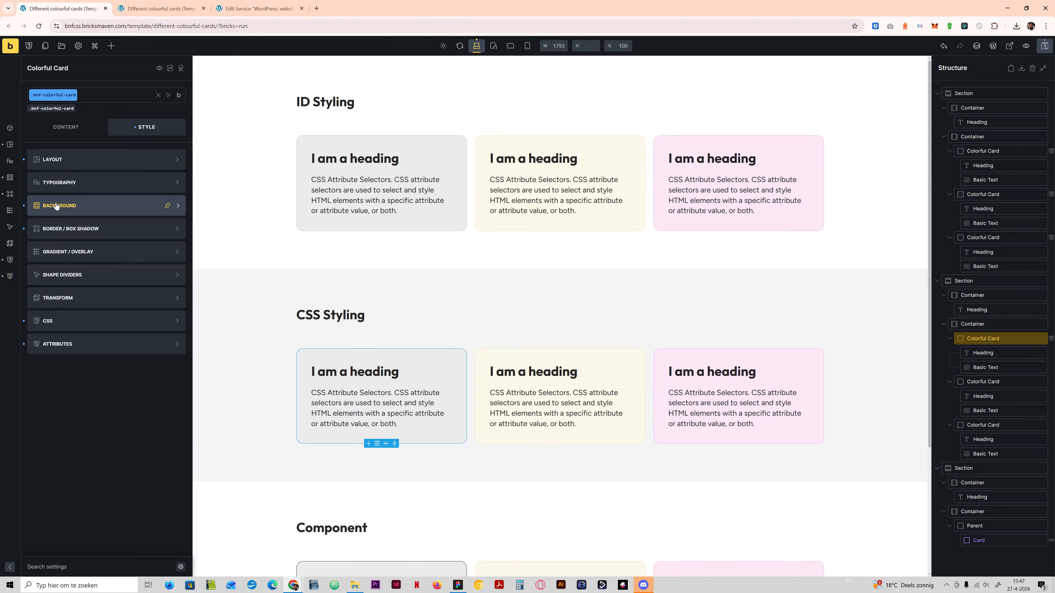
# Clear the background color of the bnf-colorful-card class.
pyautogui.click(55, 208)
pyautogui.tripleClick(26, 198)
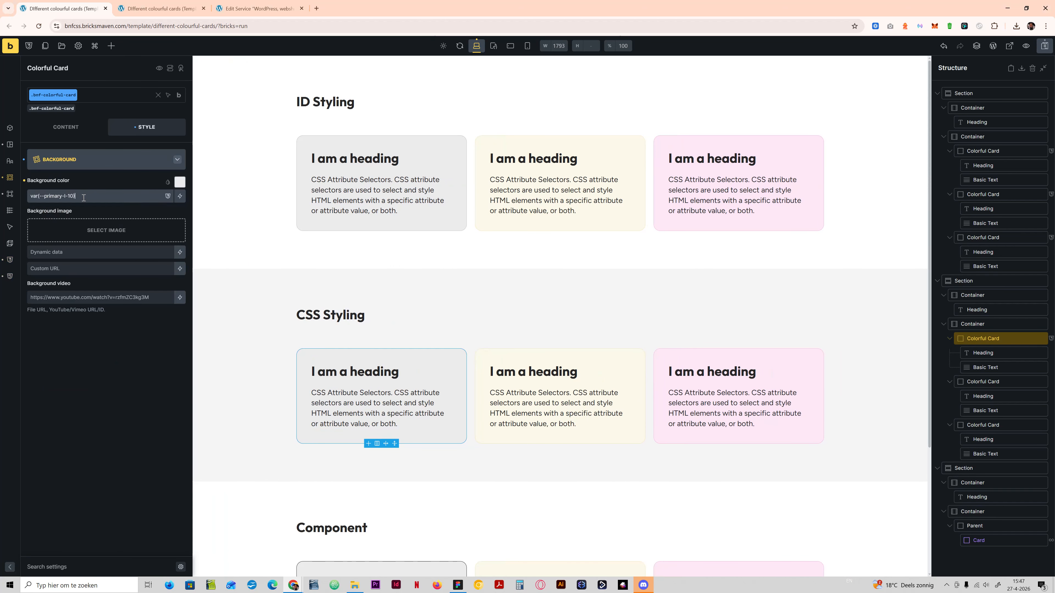
pyautogui.press('BackSpace')
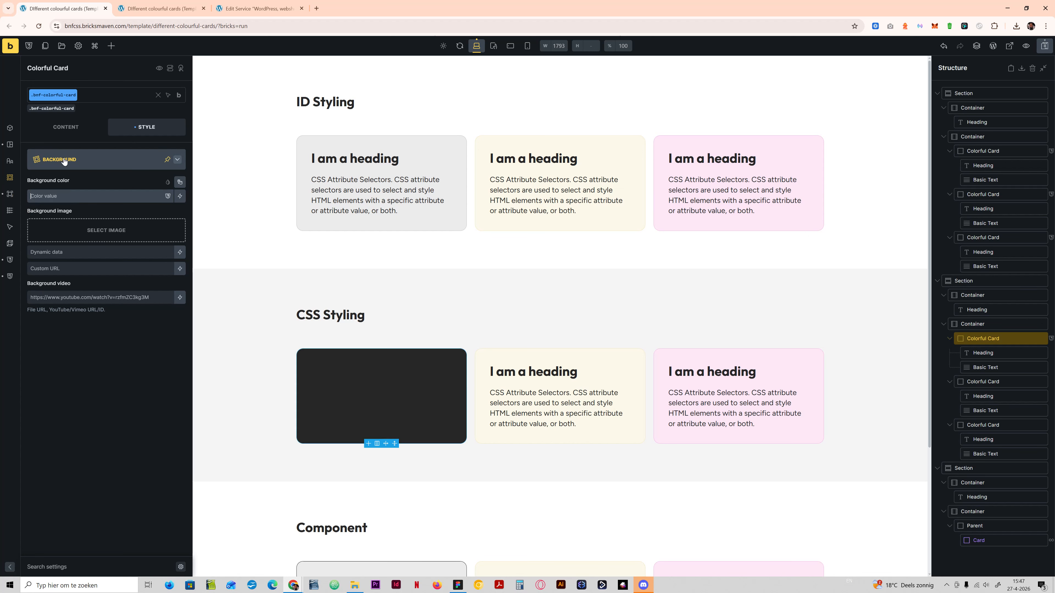
pyautogui.click(65, 161)
# Clear the border color of the bnf-colorful-card class.
pyautogui.click(64, 230)
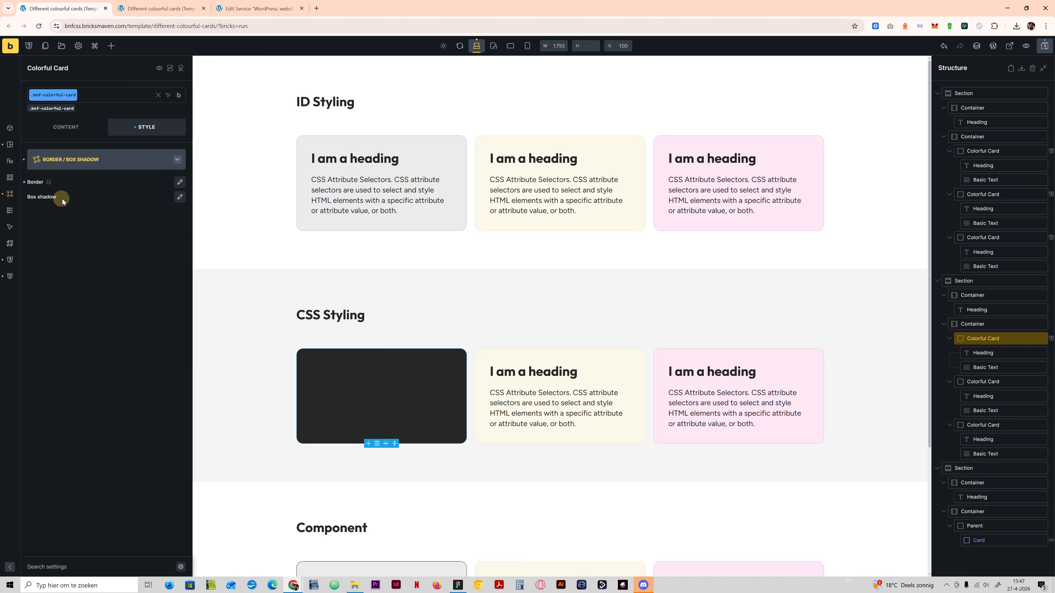
pyautogui.click(173, 181)
pyautogui.click(19, 292)
pyautogui.click(178, 183)
pyautogui.moveTo(82, 293); pyautogui.dragTo(36, 292)
pyautogui.press('BackSpace')
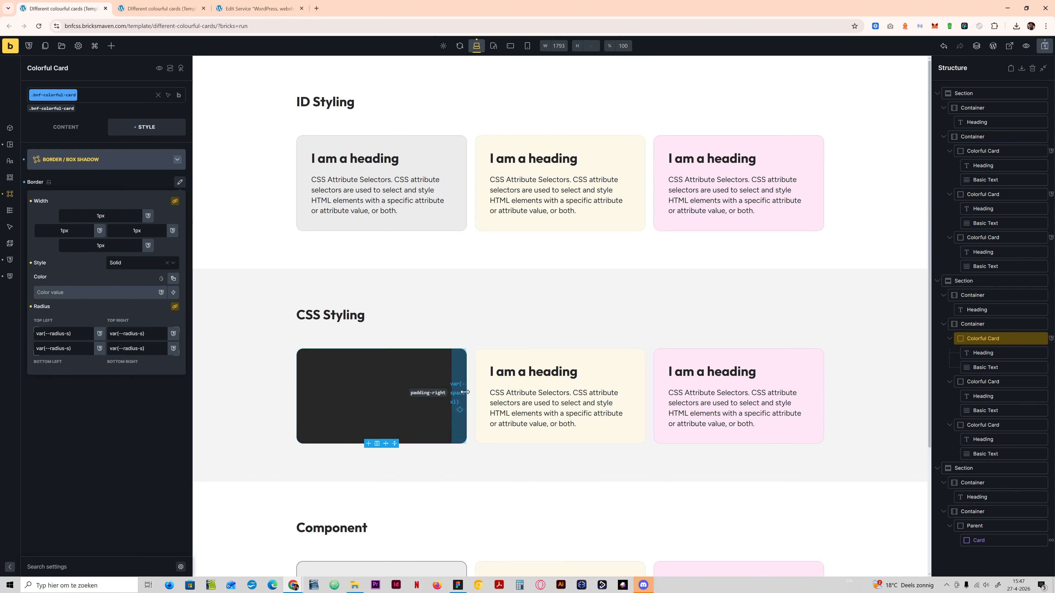
pyautogui.click(91, 162)
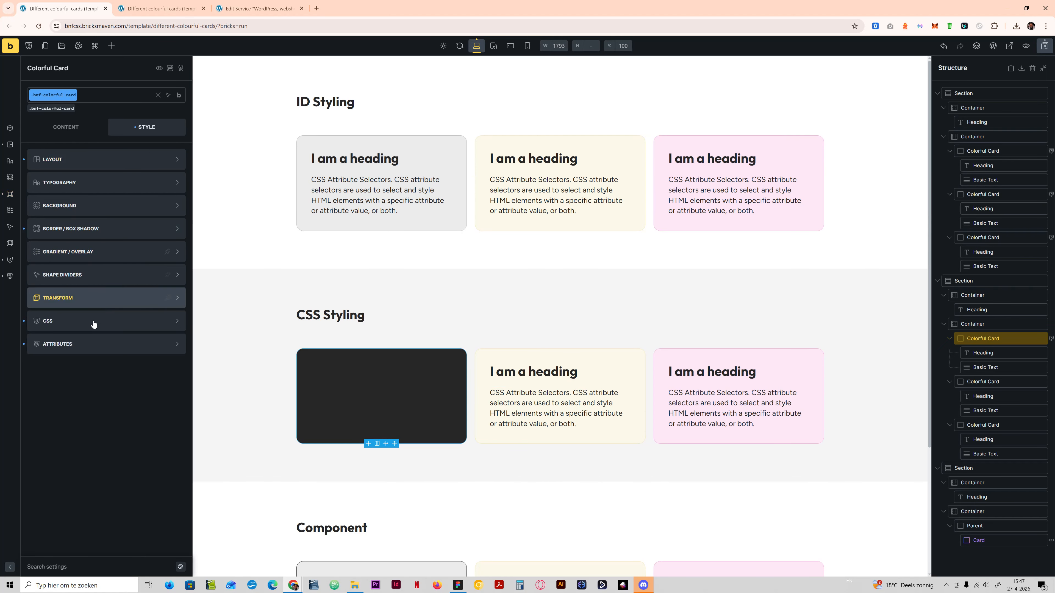
# Compare the card's data-bg attribute value with the color variables used in its custom CSS.
pyautogui.click(74, 325)
pyautogui.click(88, 159)
pyautogui.click(67, 344)
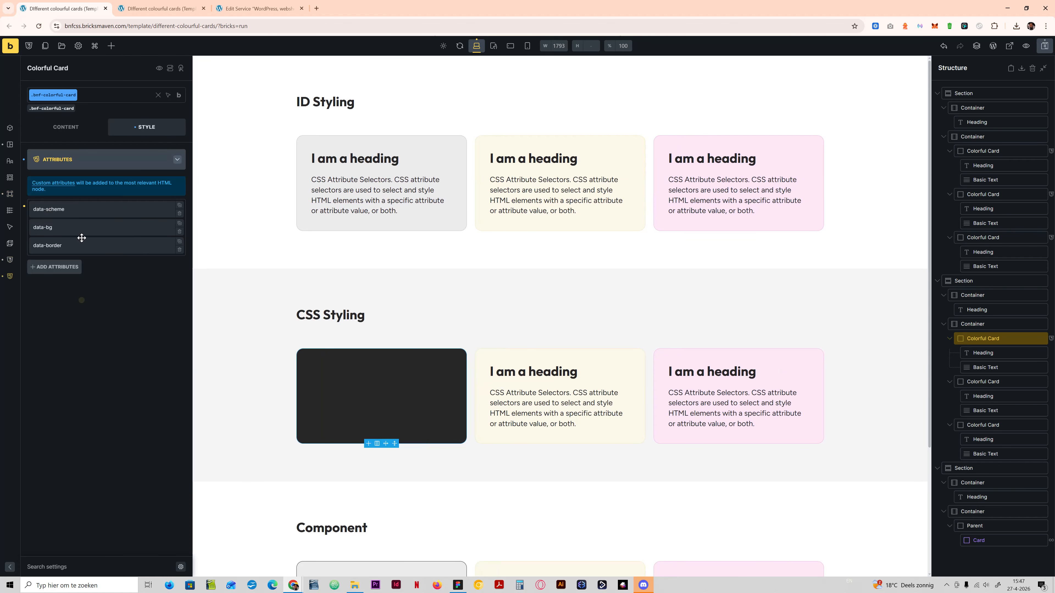
pyautogui.click(71, 227)
pyautogui.click(84, 289)
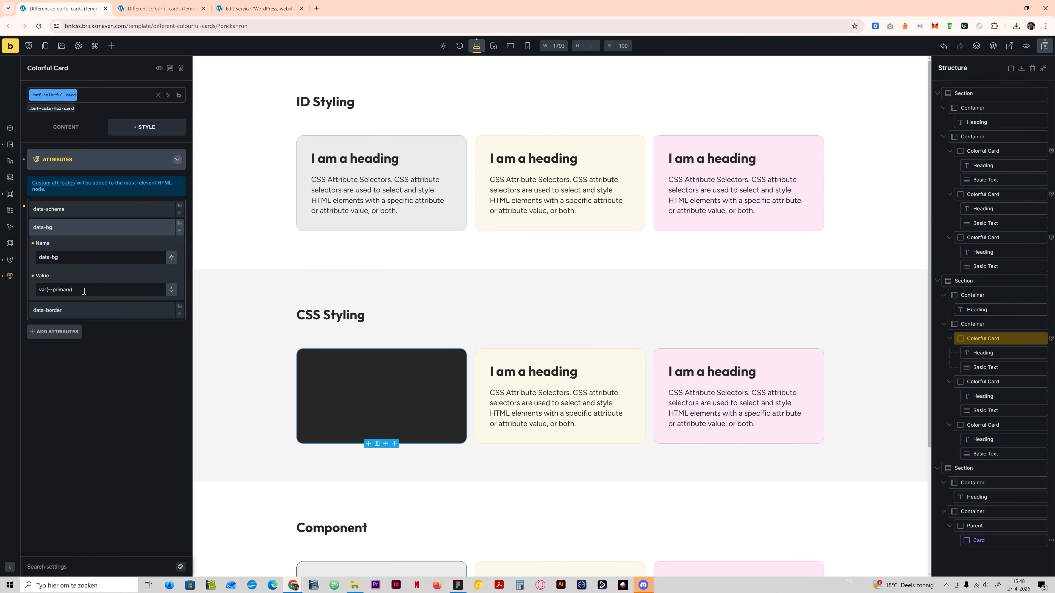
pyautogui.moveTo(75, 290)
pyautogui.mouseDown()
pyautogui.moveTo(39, 286)
pyautogui.moveTo(82, 290)
pyautogui.mouseUp()
pyautogui.click(98, 290)
pyautogui.click(72, 290)
pyautogui.click(59, 292)
pyautogui.moveTo(96, 290); pyautogui.dragTo(19, 292)
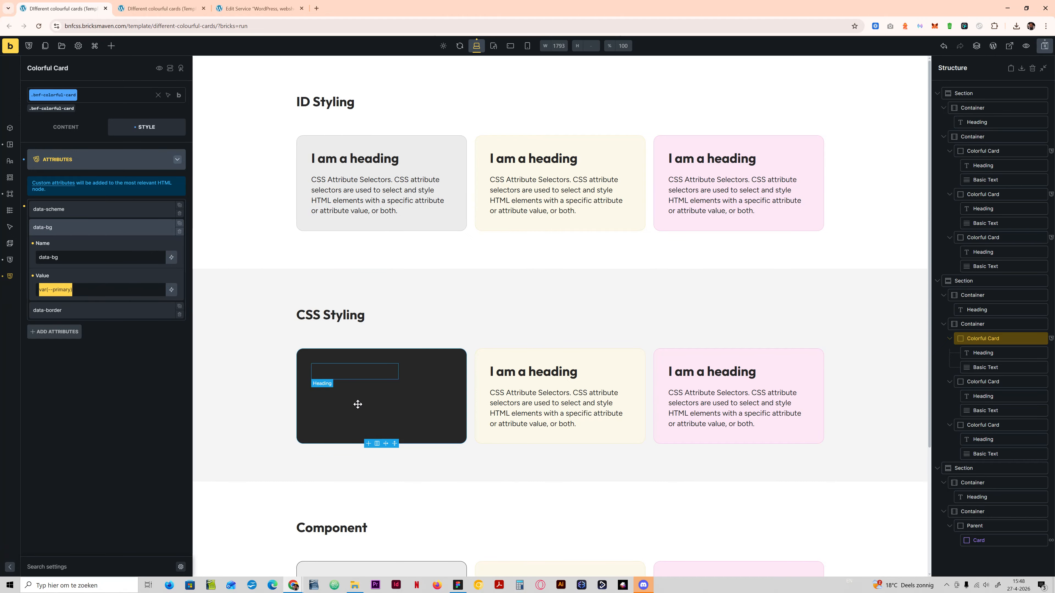
pyautogui.click(71, 211)
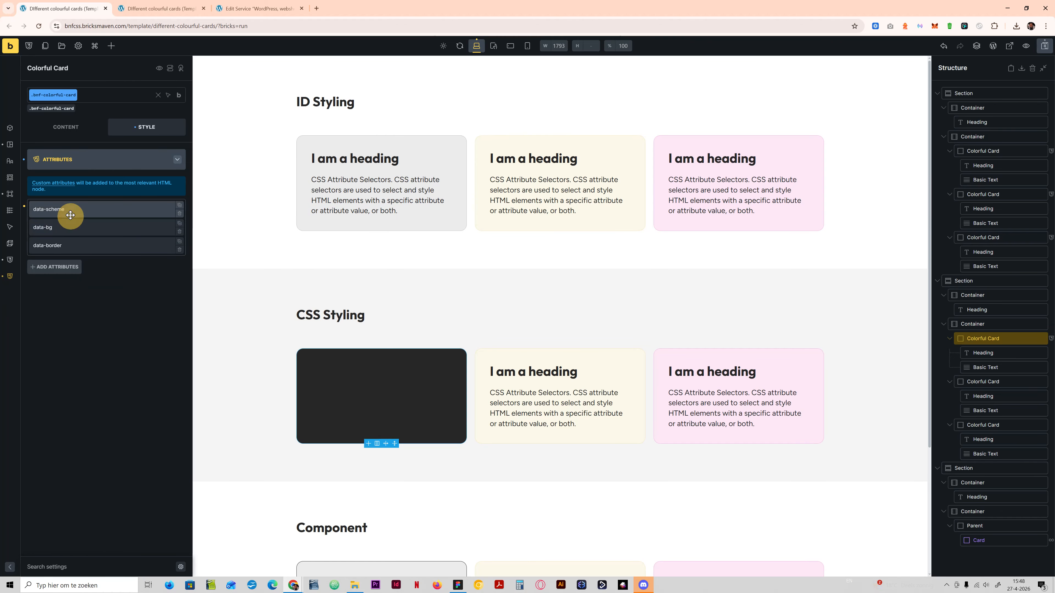
pyautogui.click(73, 160)
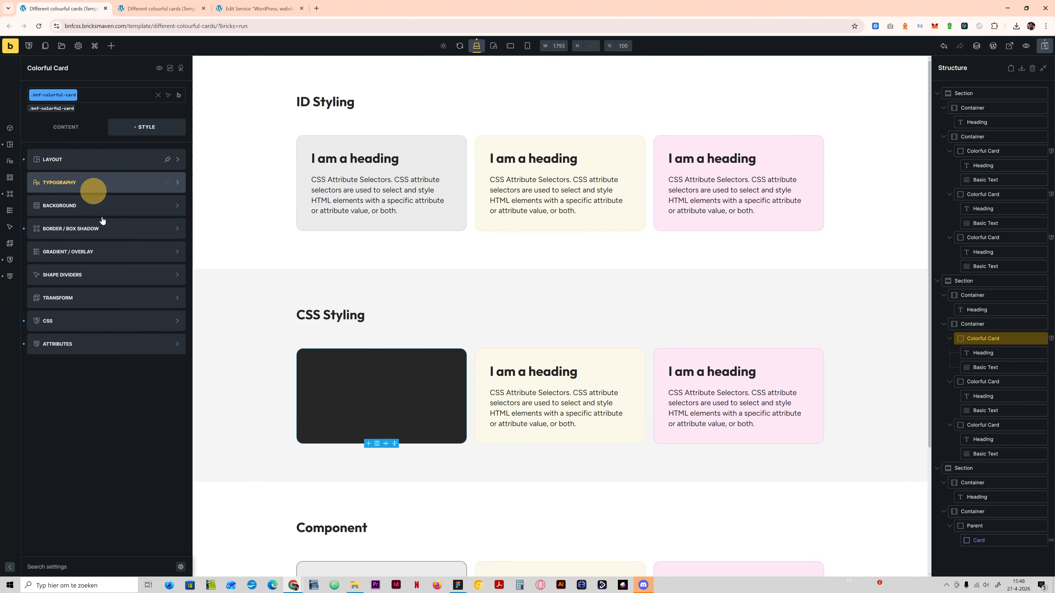
pyautogui.click(75, 327)
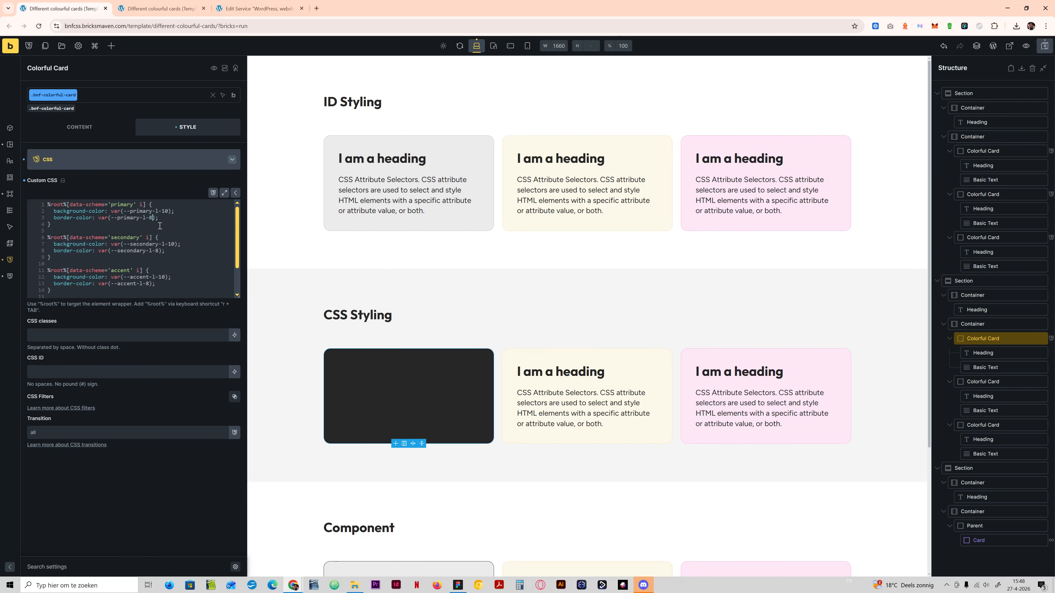
pyautogui.click(92, 164)
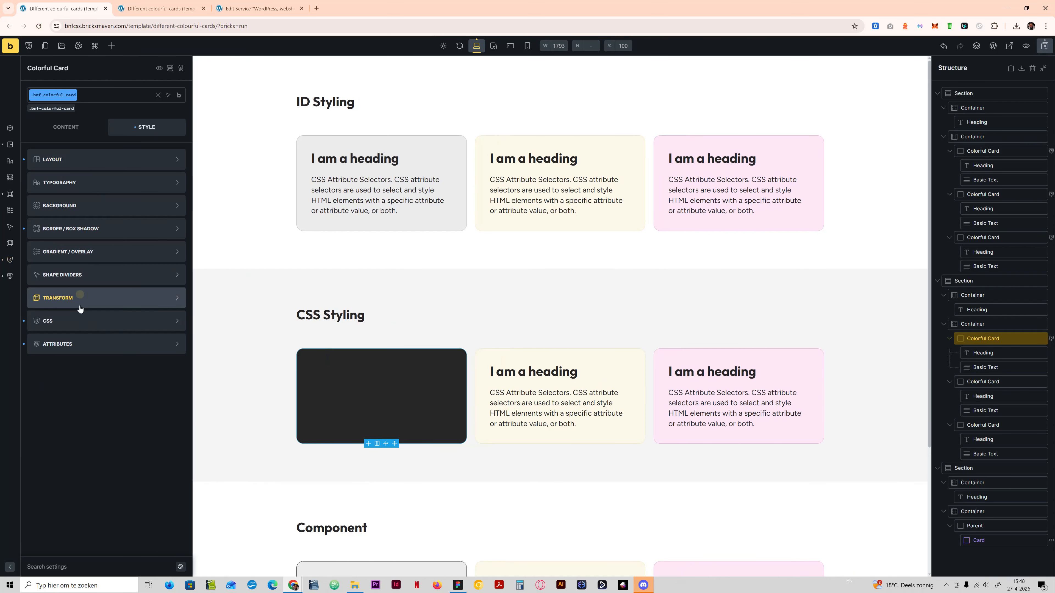
pyautogui.click(76, 316)
pyautogui.click(69, 157)
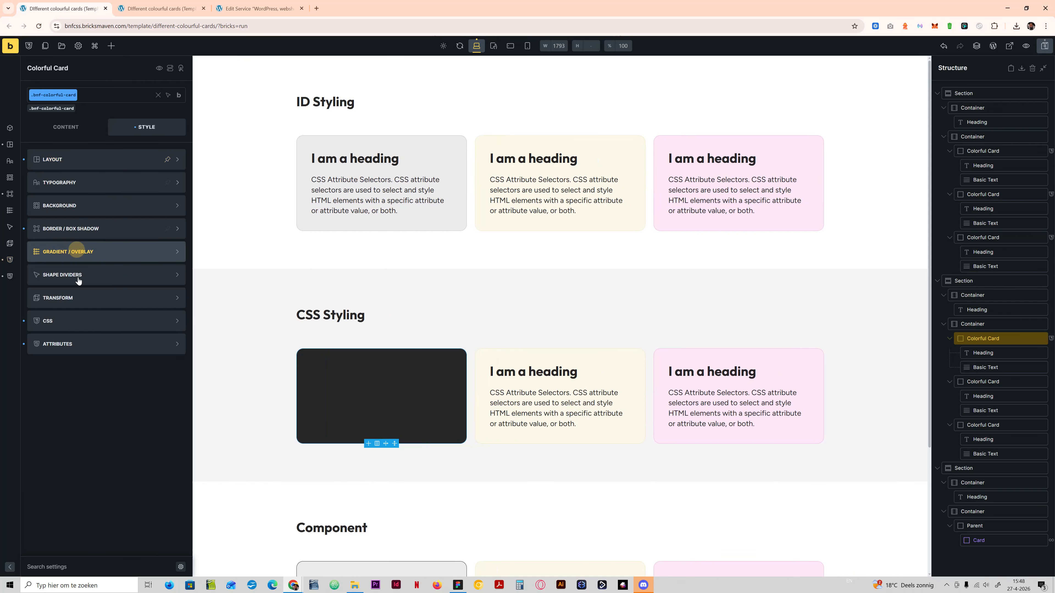
# Set the data-bg attribute of the first CSS Styling card to var(--primary-l-10).
pyautogui.click(70, 343)
pyautogui.click(90, 208)
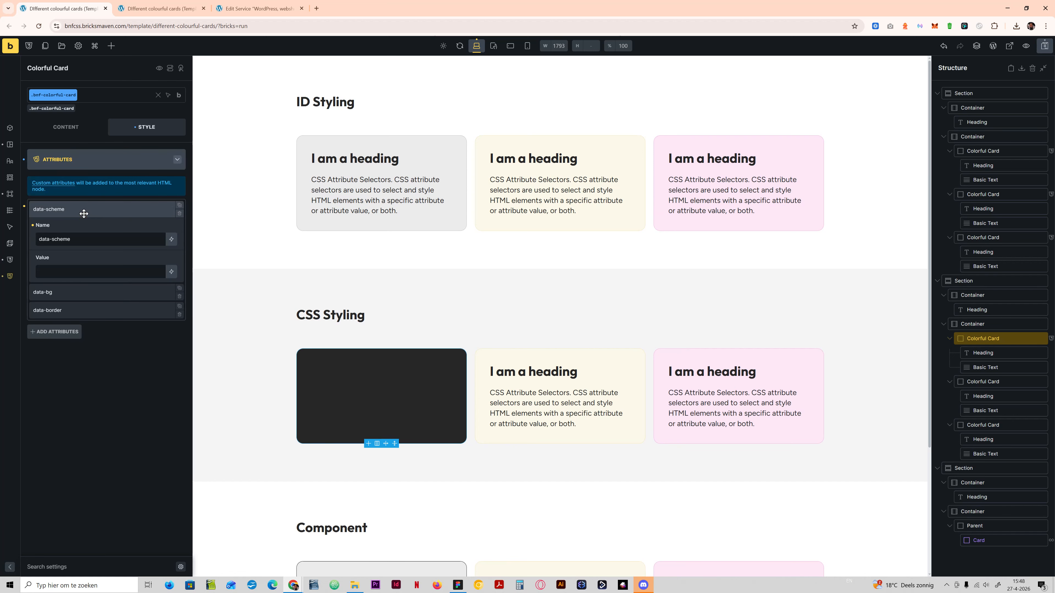
pyautogui.click(86, 209)
pyautogui.click(83, 229)
pyautogui.click(74, 290)
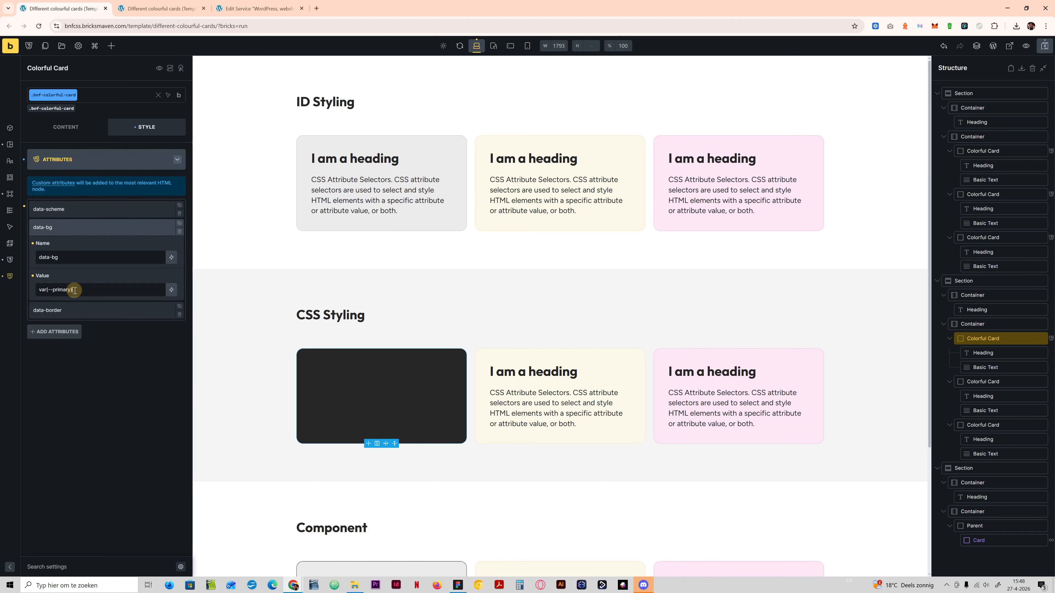
pyautogui.write('-')
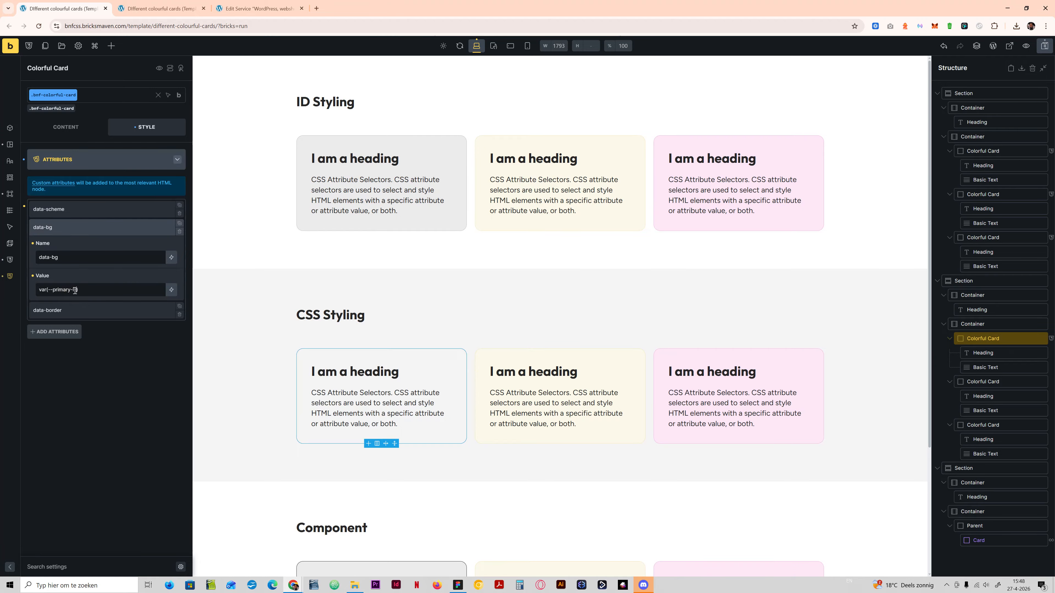
pyautogui.write('10')
pyautogui.click(101, 231)
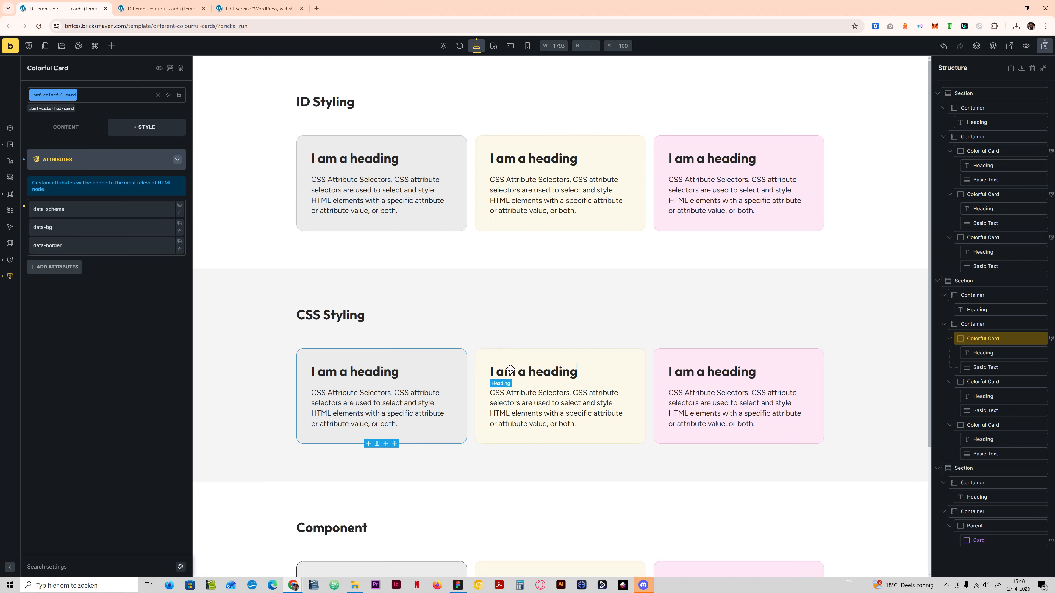
# Set the font size of the bnf-colorful-card__heading class to var(--text-3xl).
pyautogui.click(371, 375)
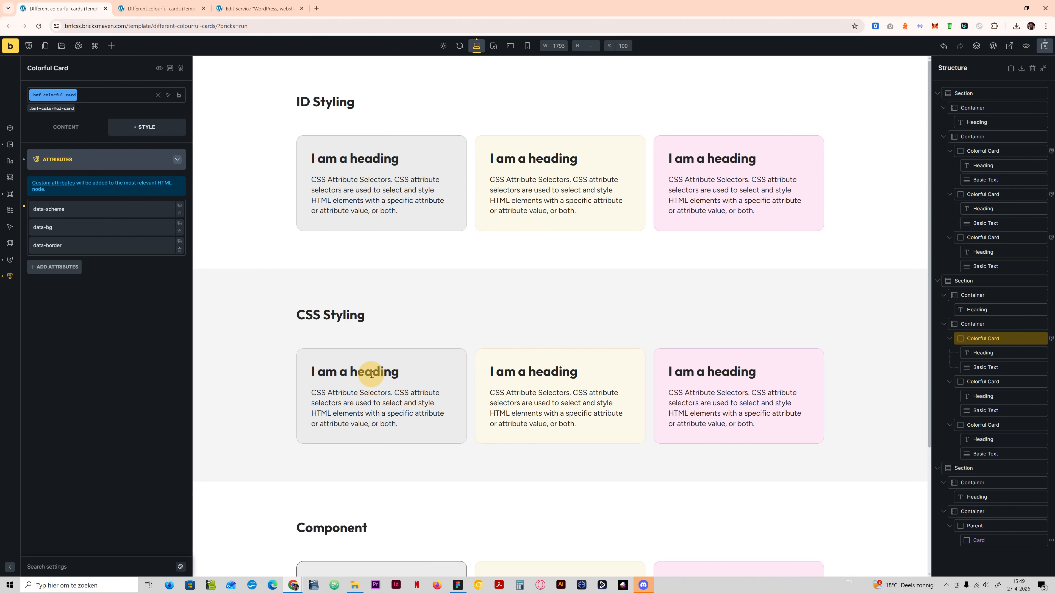
pyautogui.click(83, 159)
pyautogui.click(113, 213)
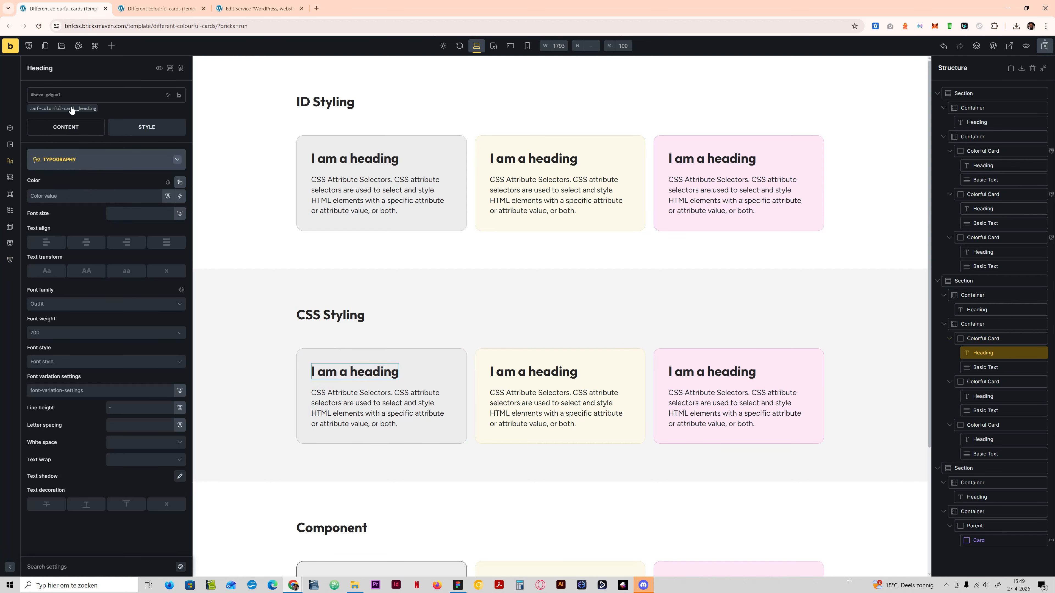
pyautogui.click(71, 108)
pyautogui.click(125, 213)
pyautogui.write('text')
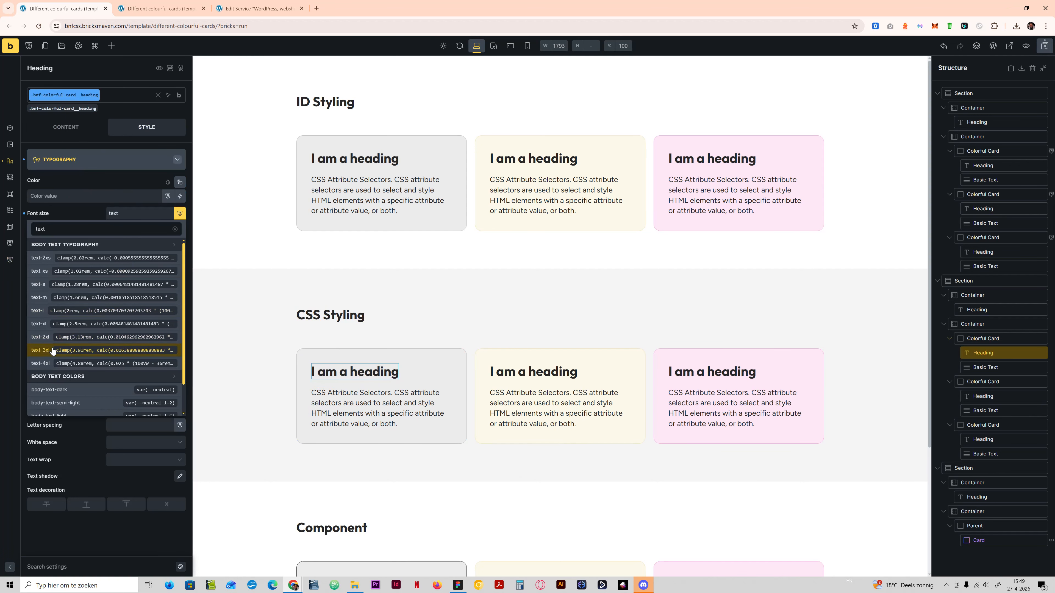
pyautogui.click(54, 351)
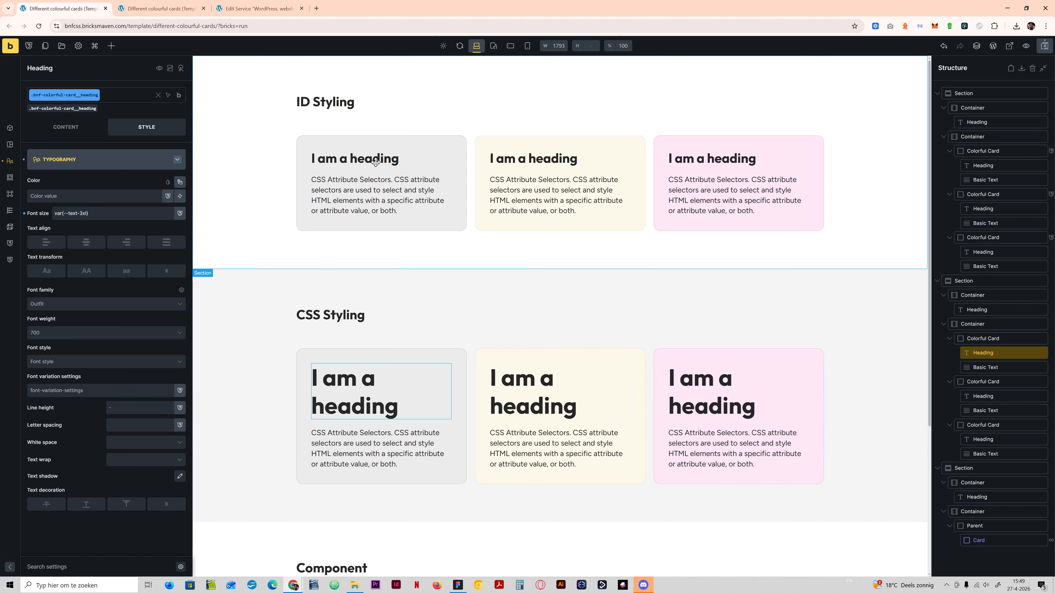
# Set the font size of the first ID Styling card's heading to var(--text-3xl) at ID level.
pyautogui.click(367, 158)
pyautogui.click(134, 207)
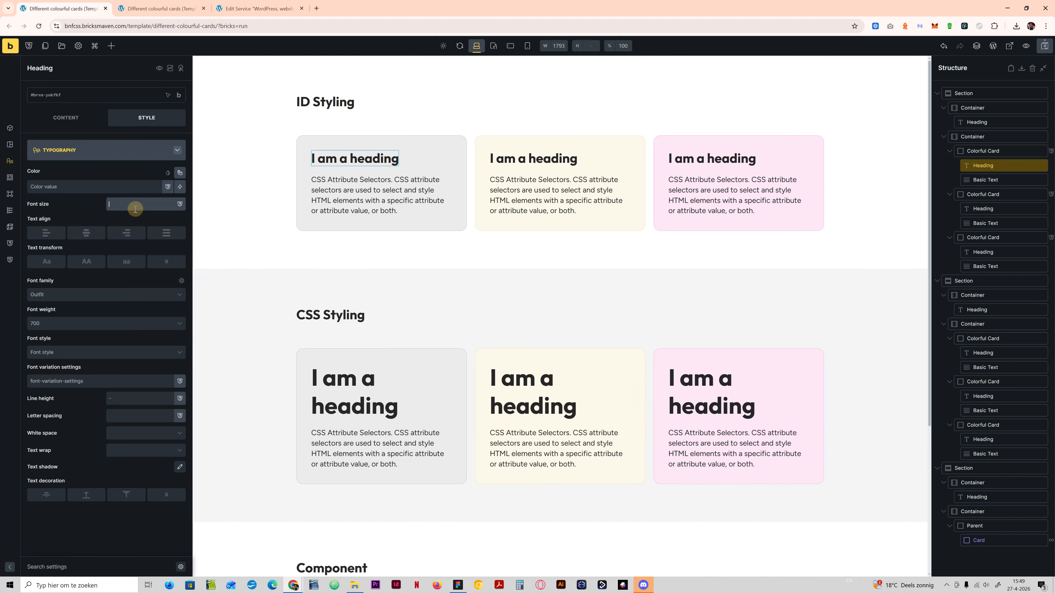
pyautogui.write('te')
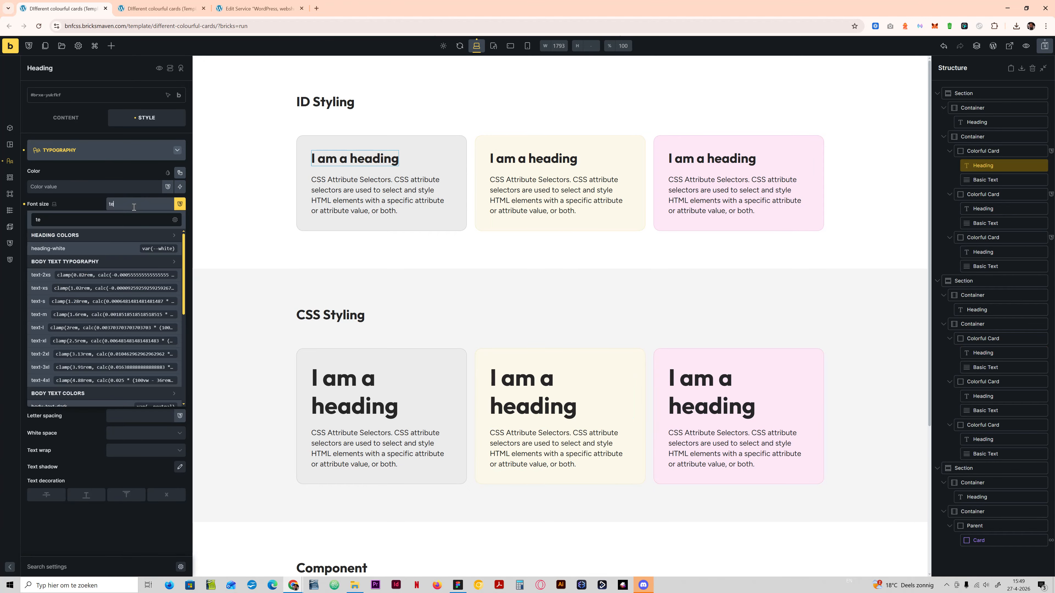
pyautogui.write('xtg-')
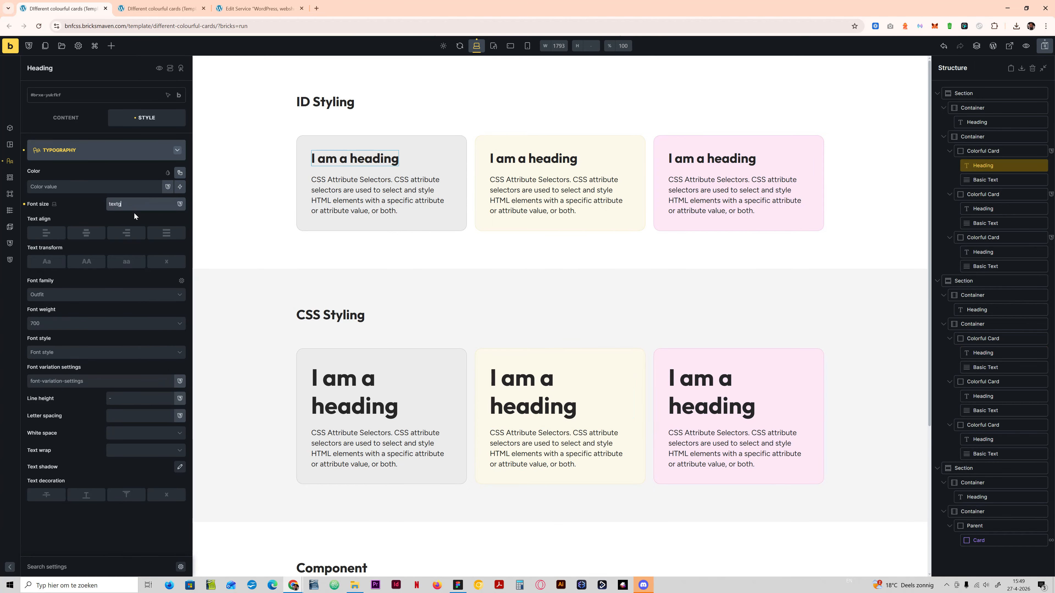
pyautogui.press('BackSpace')
pyautogui.press('BackSpace')
pyautogui.write('-3')
pyautogui.click(73, 247)
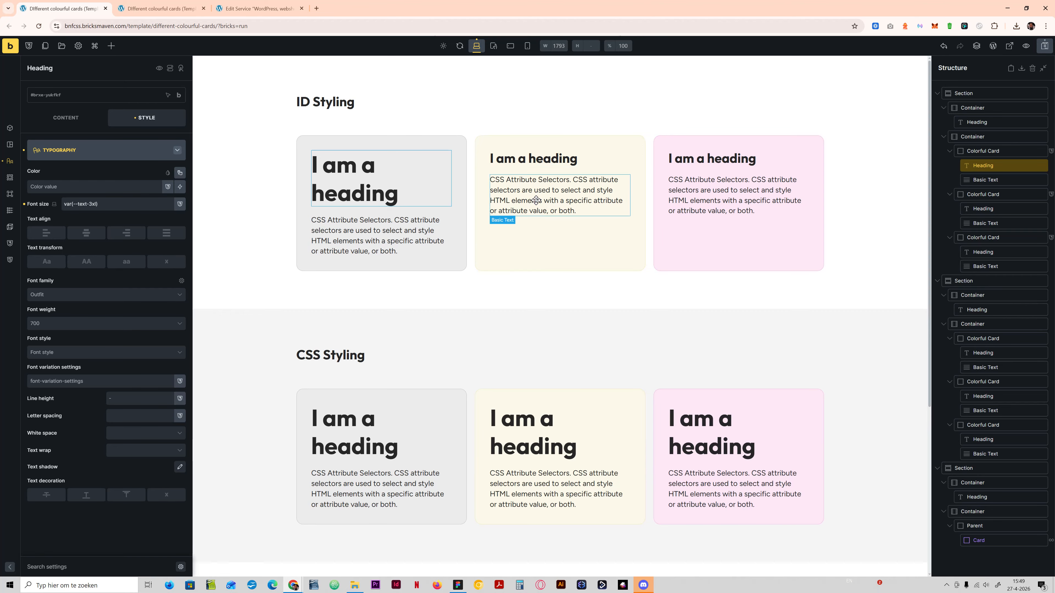
# Reset the font size of the first ID Styling heading and of the bnf-colorful-card__heading class.
pyautogui.click(23, 205)
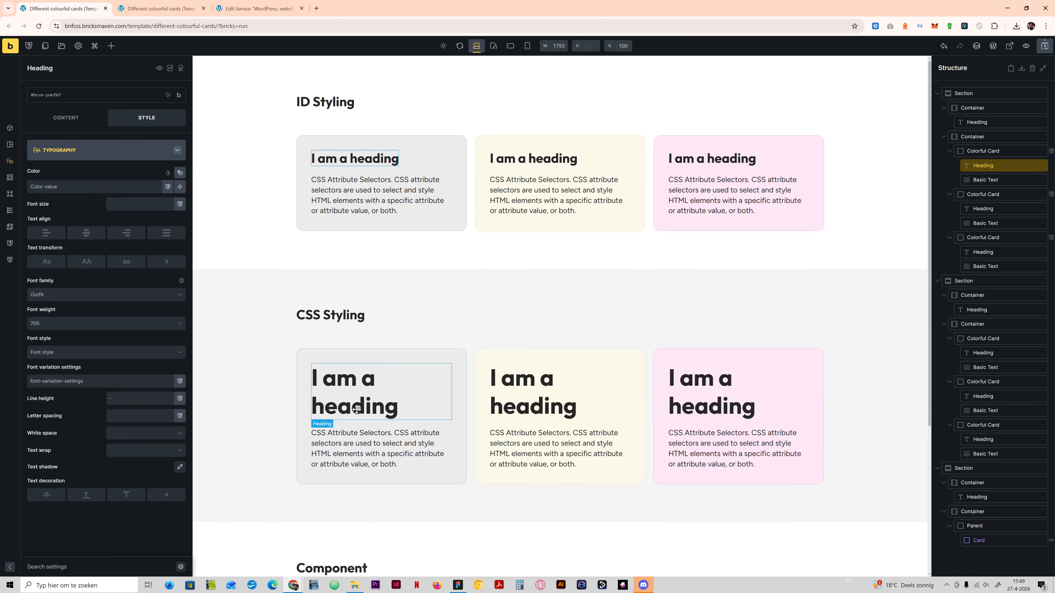
pyautogui.click(355, 401)
pyautogui.click(27, 213)
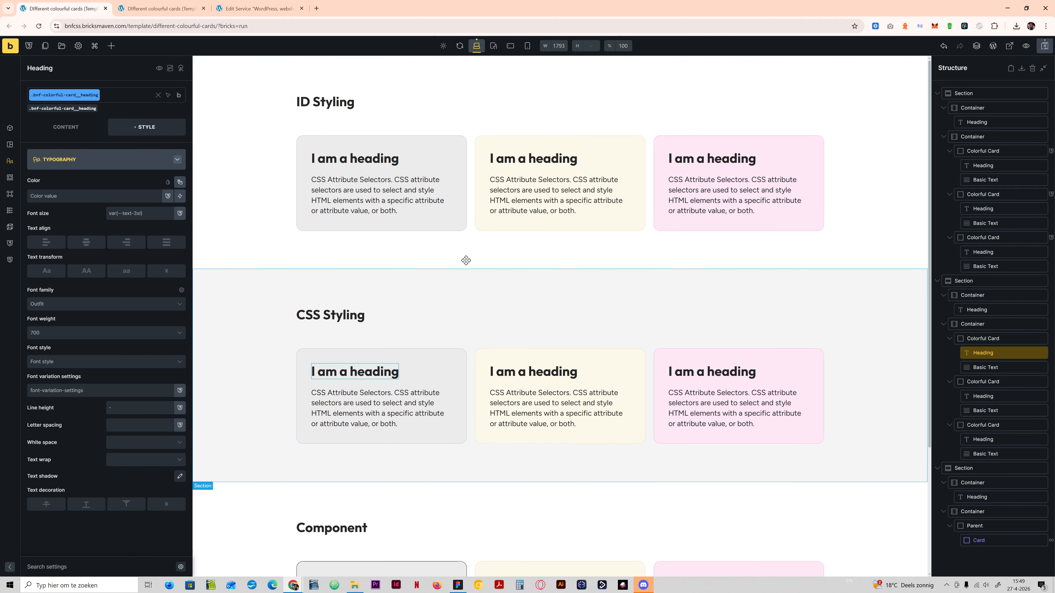
# Select the Card component inside the Component section's Parent block to show its properties.
pyautogui.scroll(-4, 464, 261)
pyautogui.click(172, 348)
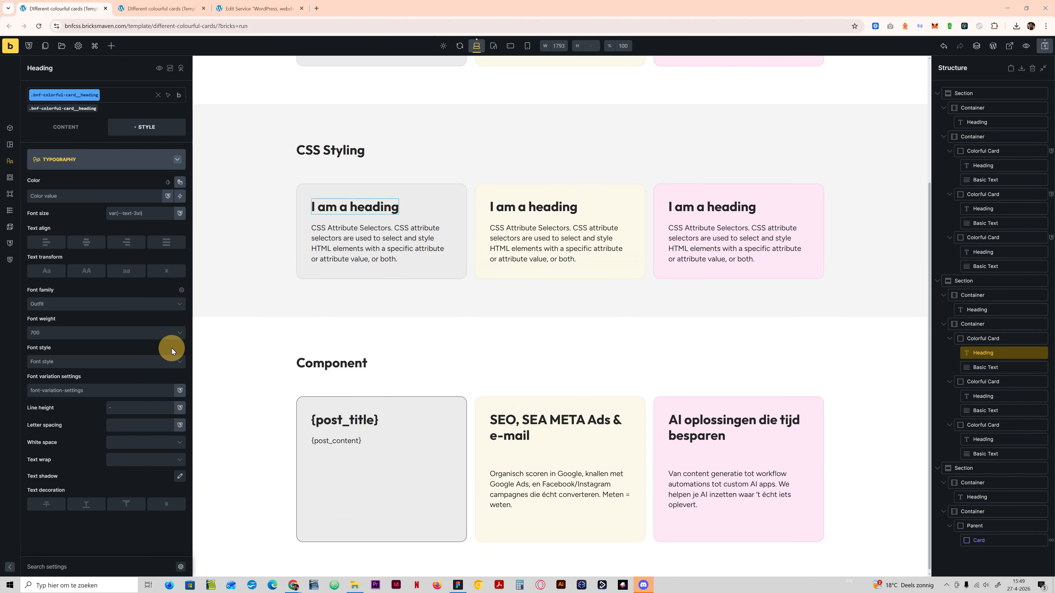
pyautogui.scroll(-1, 409, 377)
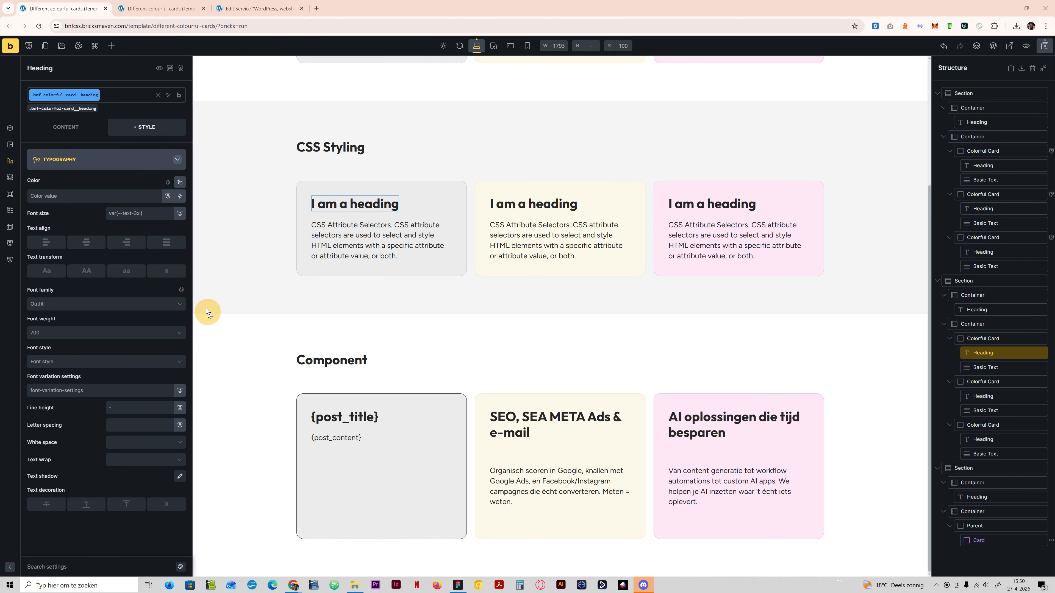
pyautogui.click(984, 540)
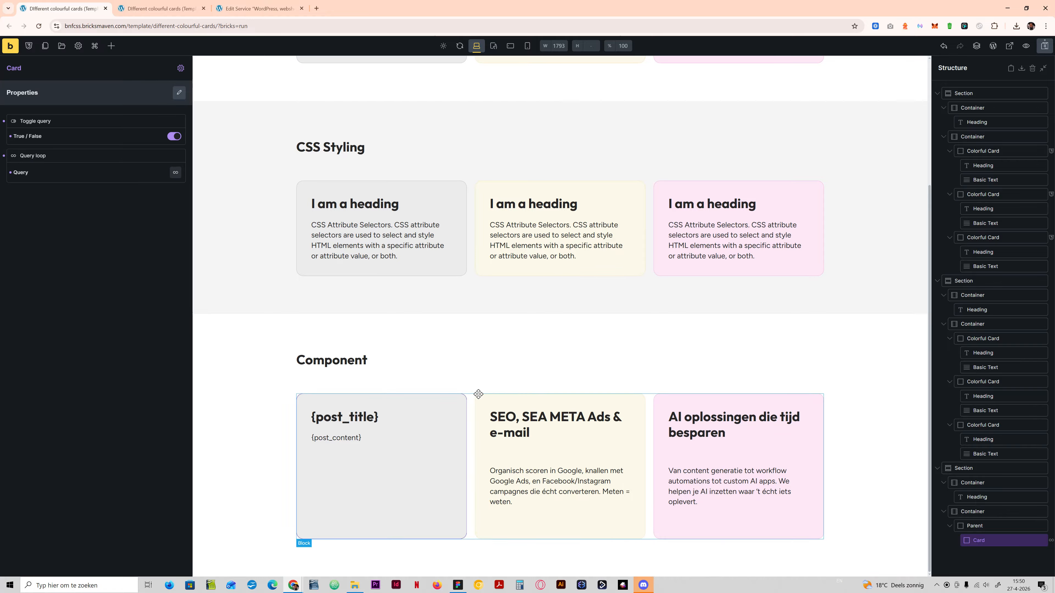
# Open the Colorful Card component for editing and examine its data-scheme and attr() rules in the custom CSS.
pyautogui.click(180, 68)
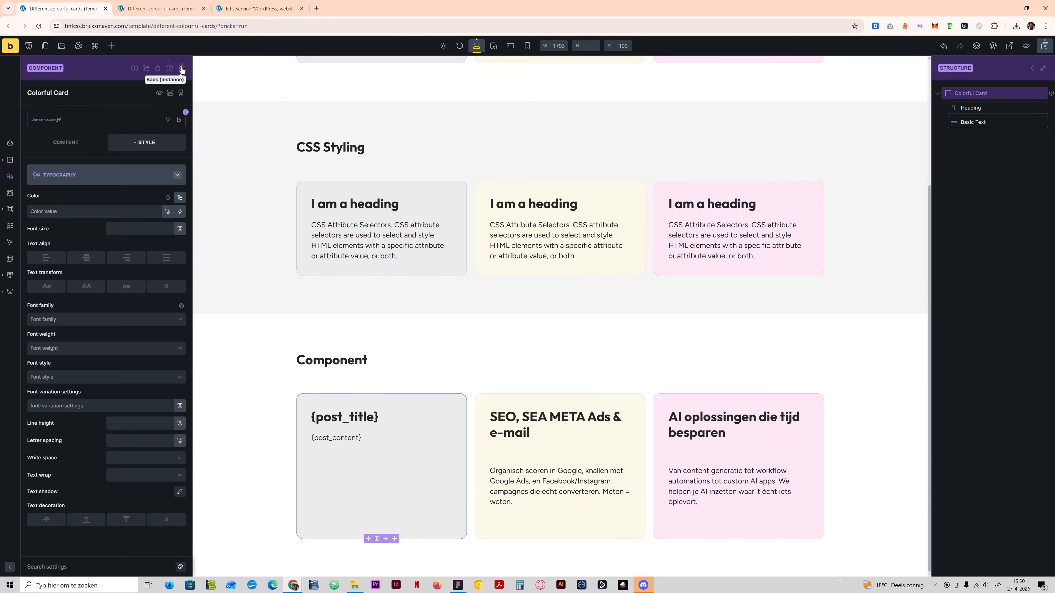
pyautogui.click(112, 172)
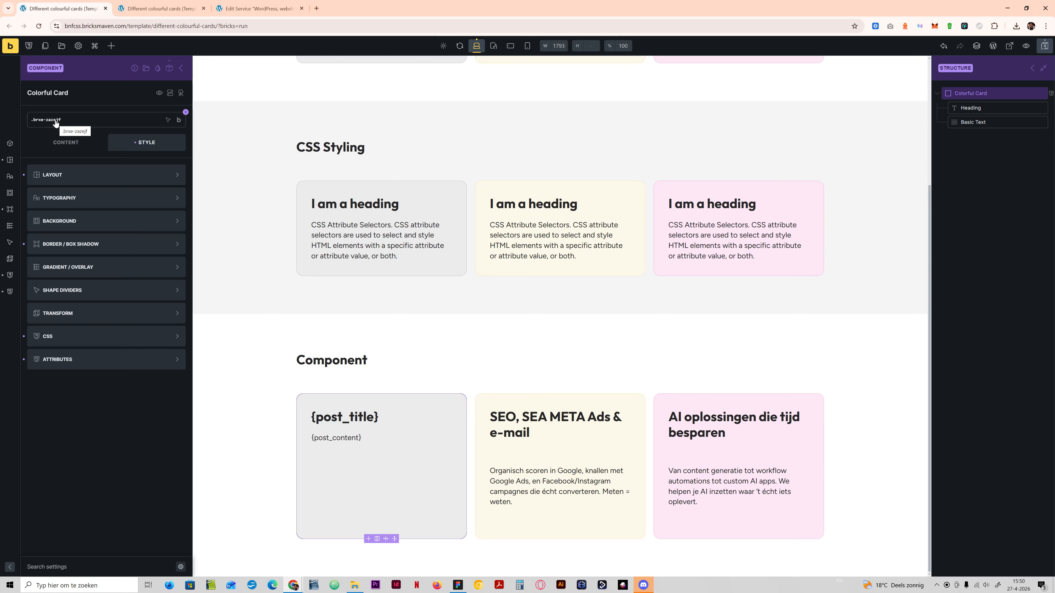
pyautogui.click(67, 176)
pyautogui.click(77, 173)
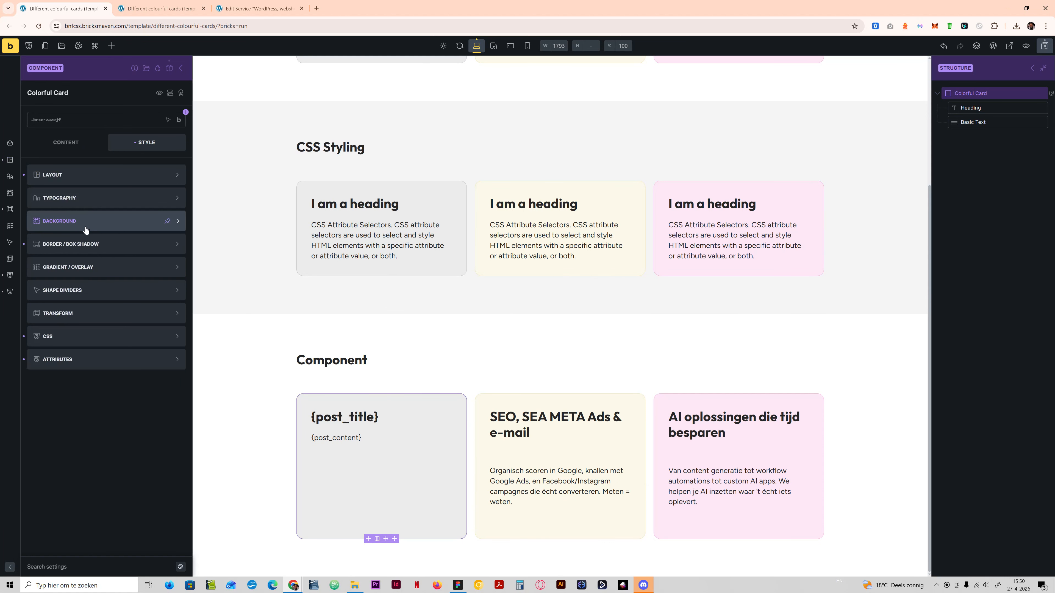
pyautogui.click(86, 230)
pyautogui.click(94, 175)
pyautogui.click(80, 337)
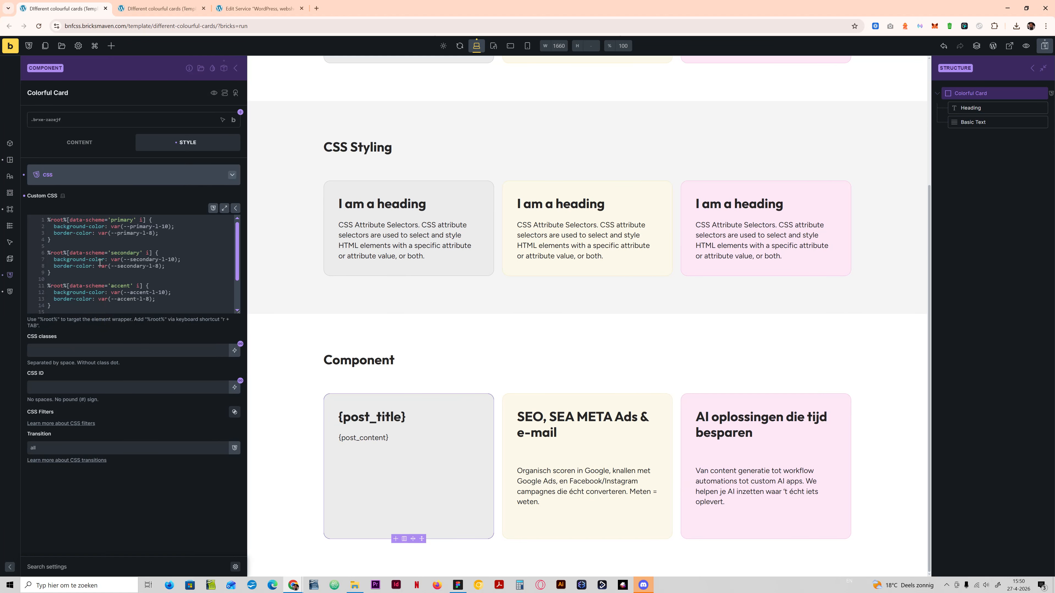
pyautogui.scroll(-2, 116, 256)
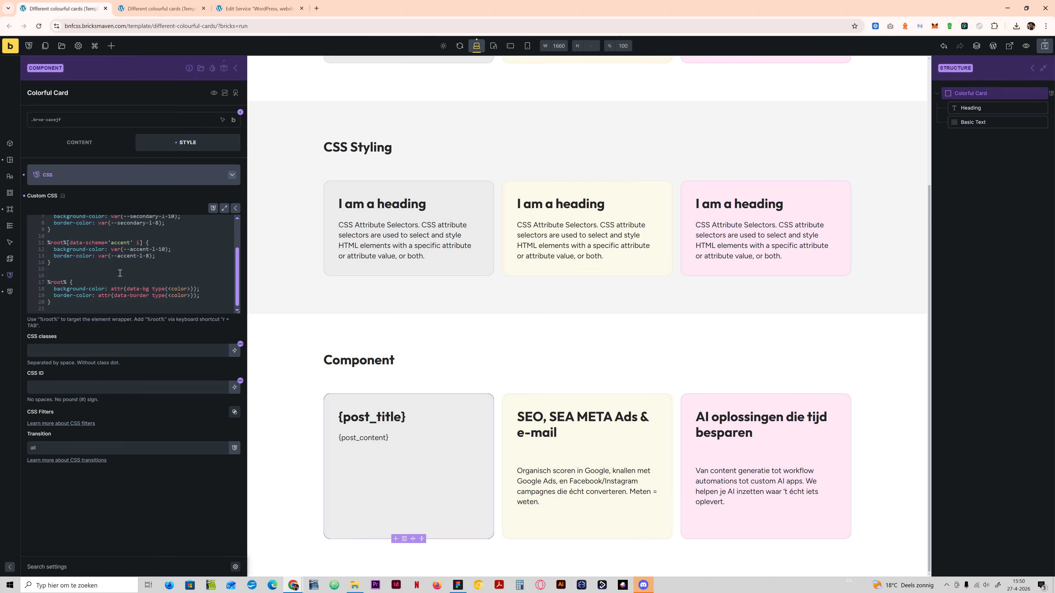
pyautogui.click(102, 176)
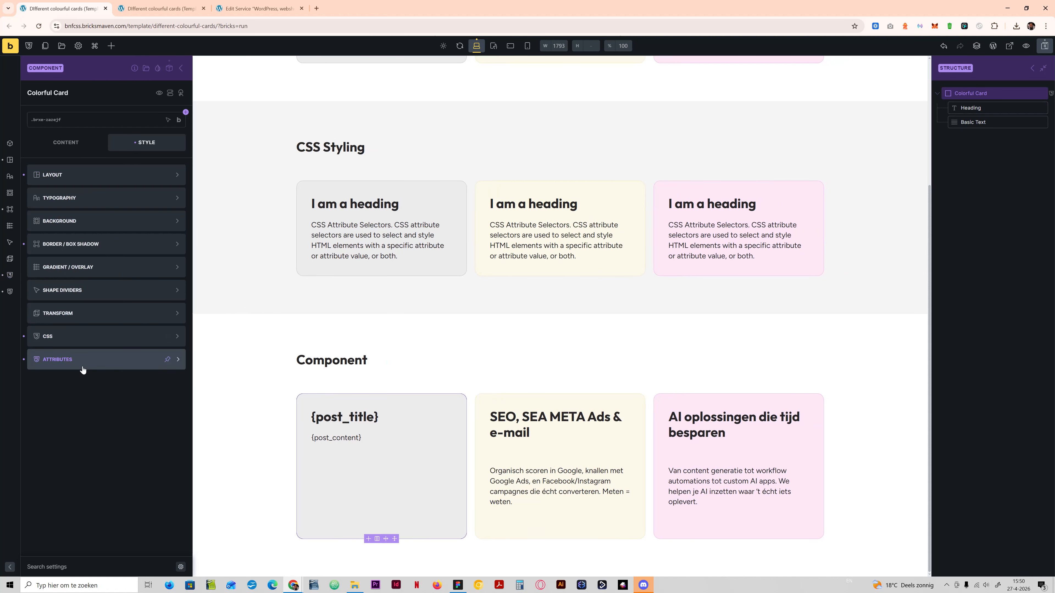
# Examine the component's data-bg and data-border attributes alongside the attr() color rules in its custom CSS.
pyautogui.click(82, 363)
pyautogui.click(86, 245)
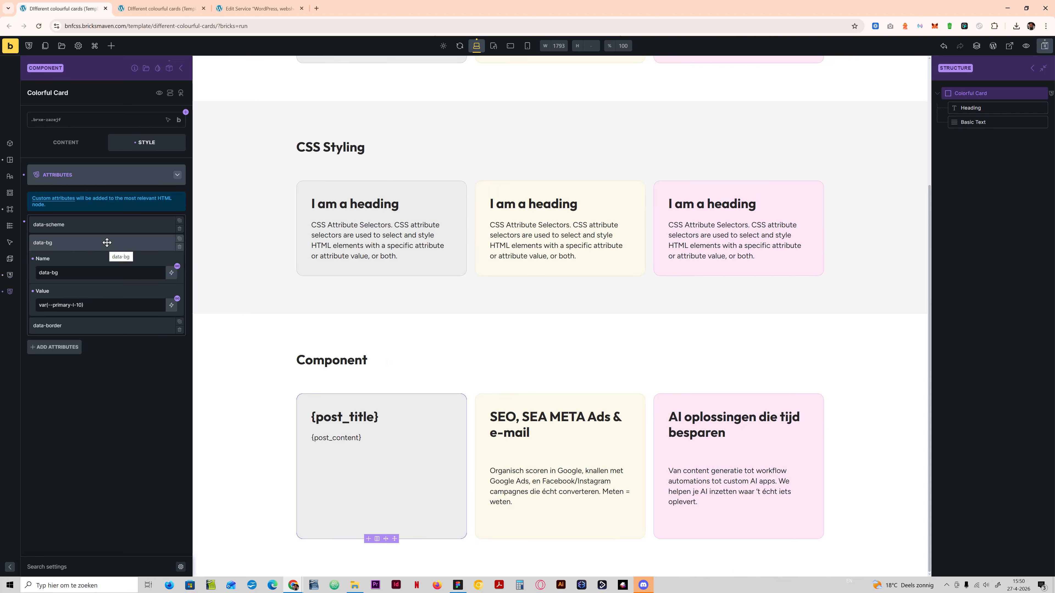
pyautogui.click(106, 325)
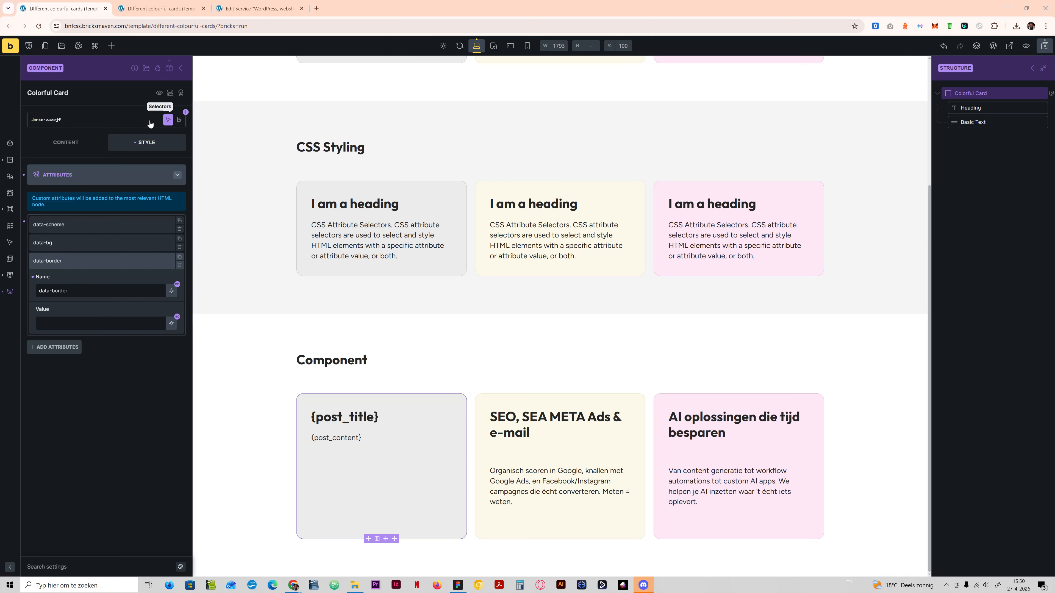
pyautogui.click(84, 243)
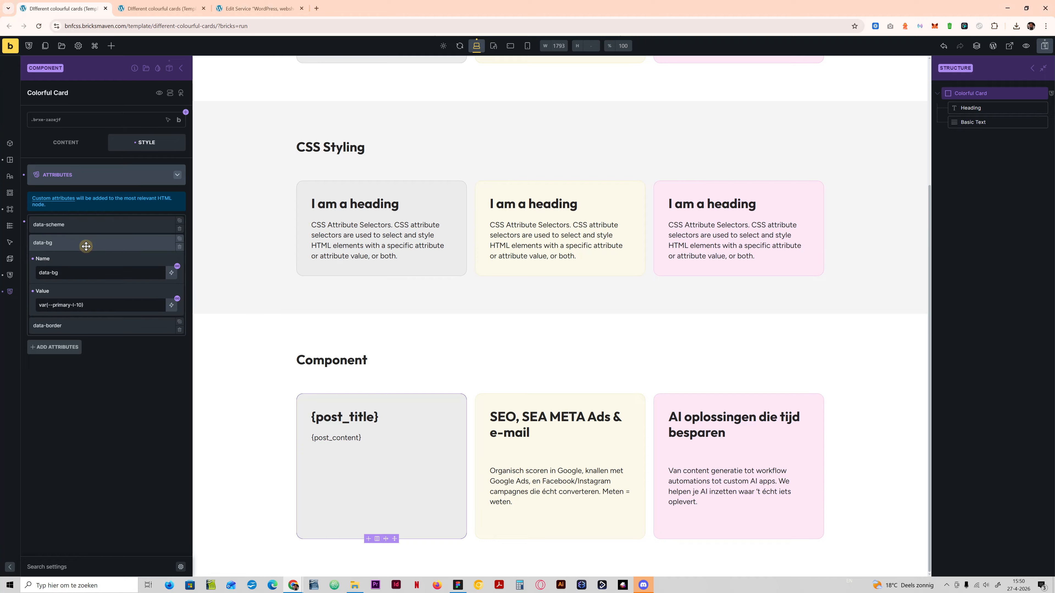
pyautogui.click(85, 175)
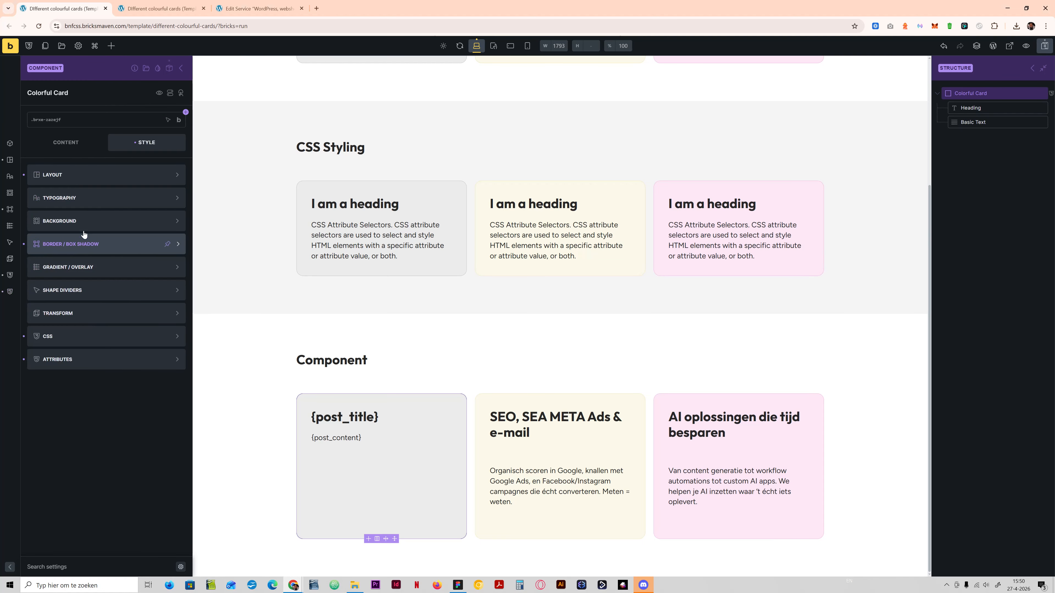
pyautogui.click(93, 336)
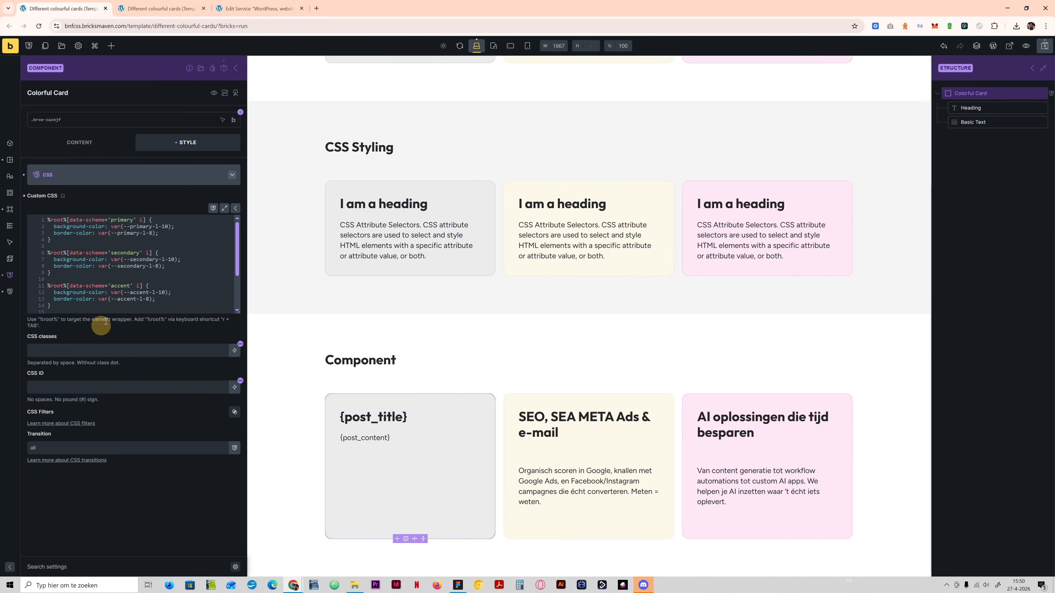
pyautogui.scroll(-2, 193, 290)
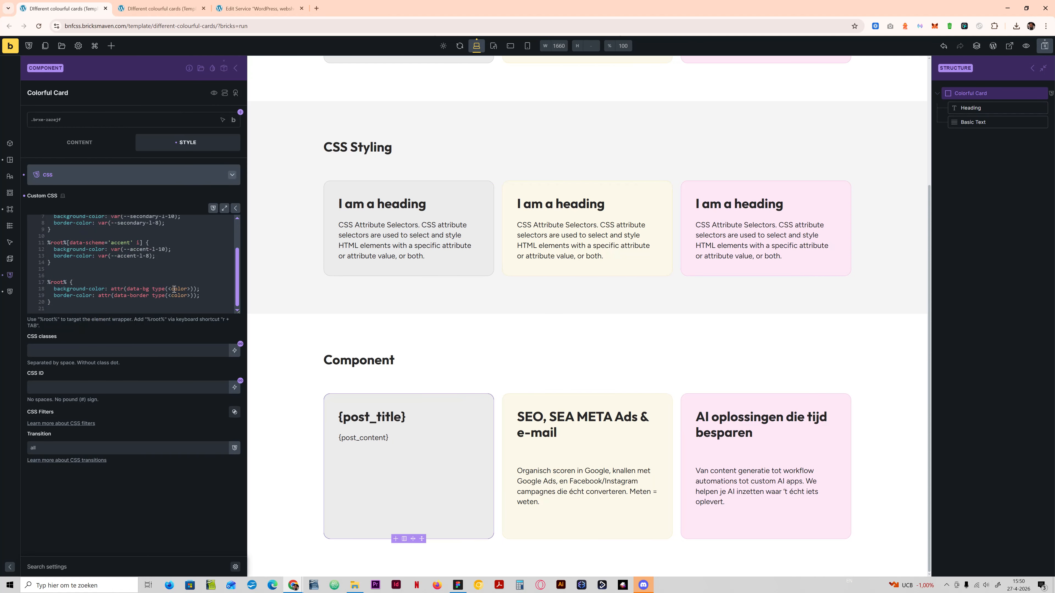
pyautogui.click(94, 175)
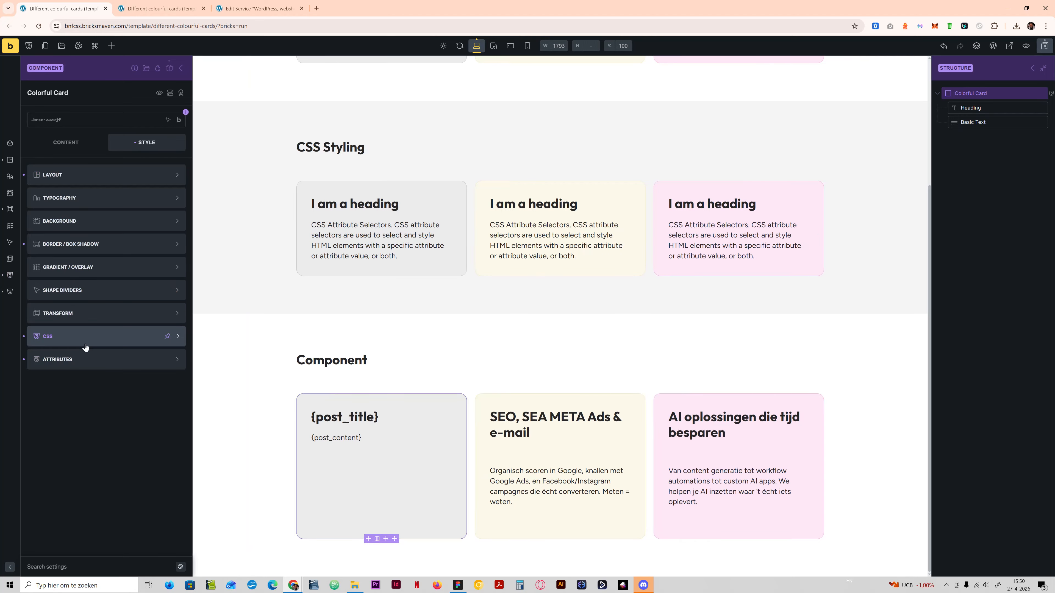
# Clear the value of the component's data-scheme attribute.
pyautogui.click(78, 362)
pyautogui.click(83, 224)
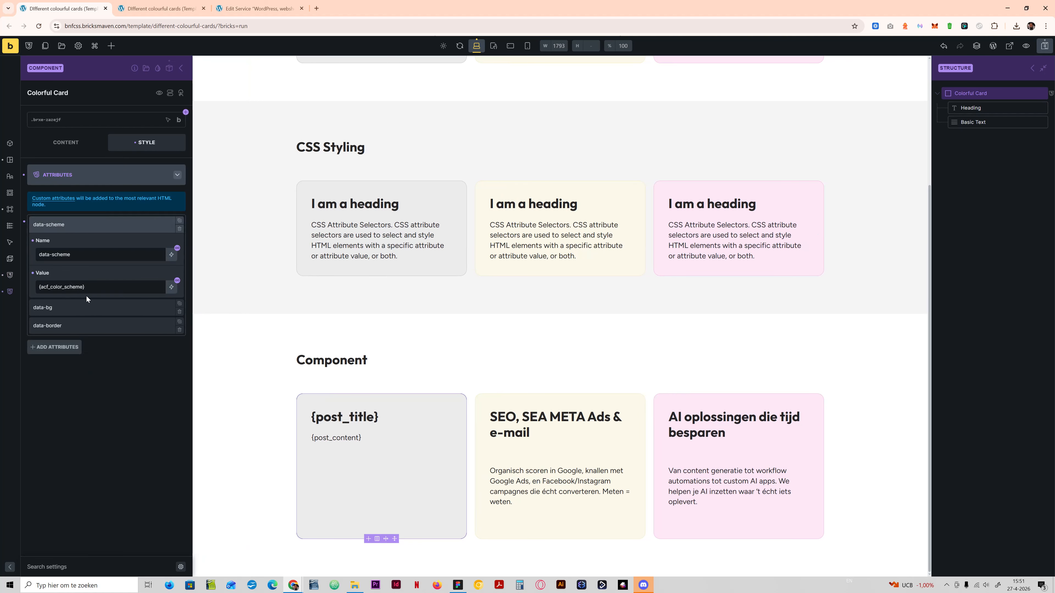
pyautogui.moveTo(94, 290); pyautogui.dragTo(9, 291)
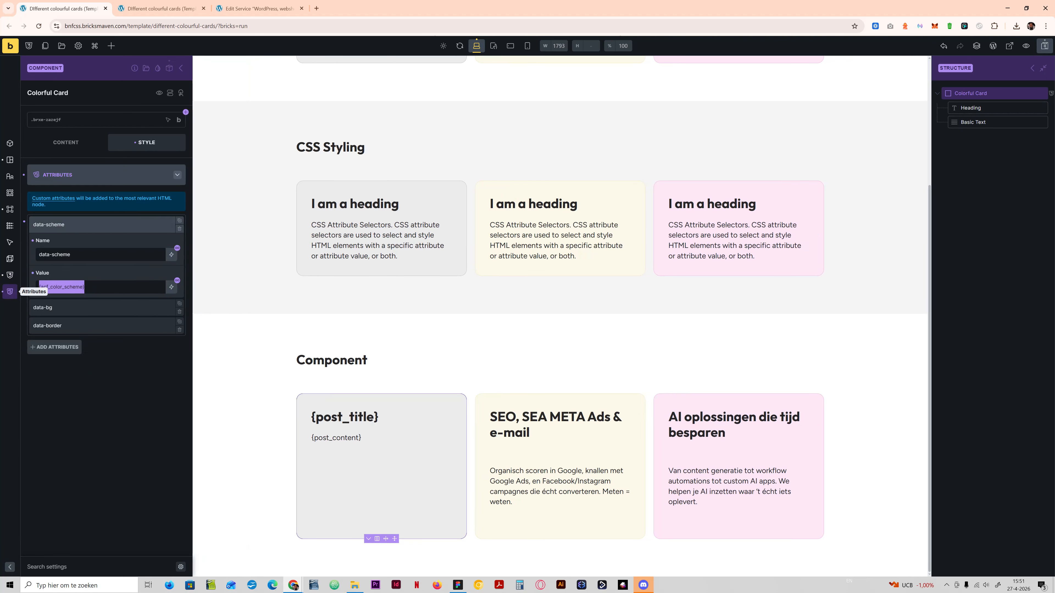
pyautogui.press('BackSpace')
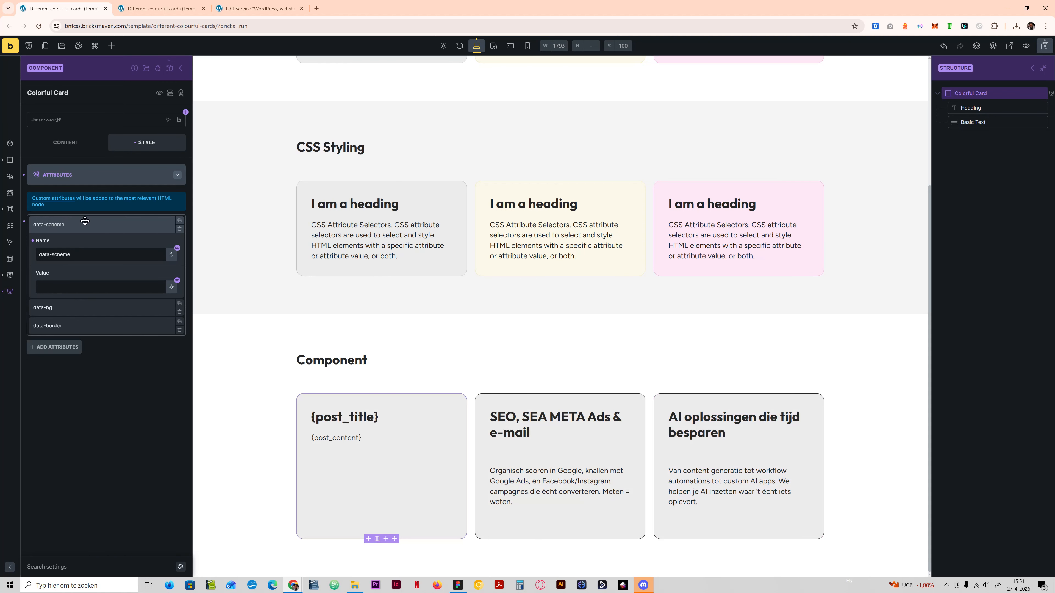
pyautogui.click(90, 227)
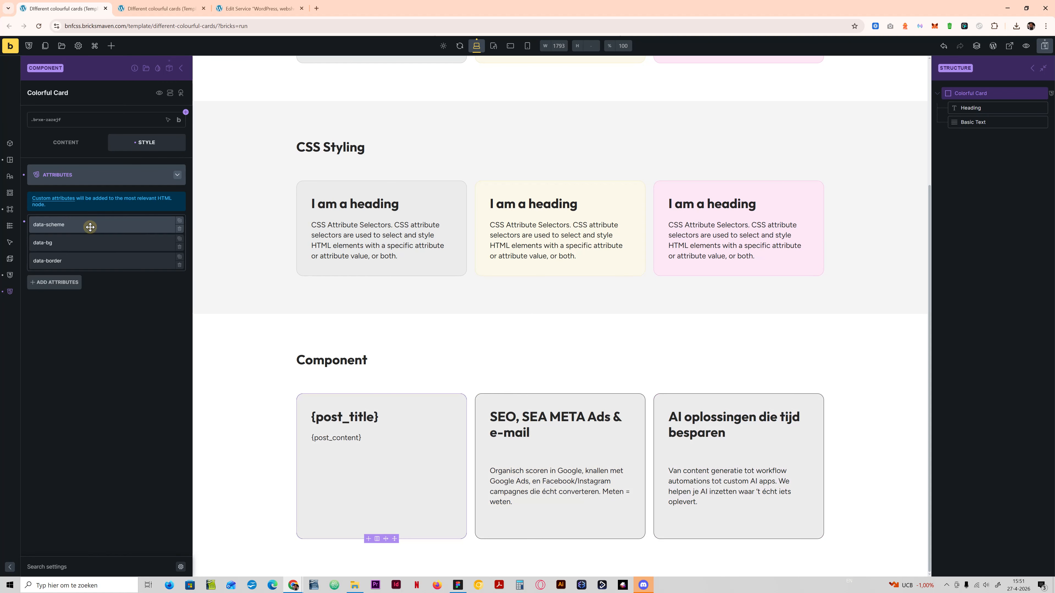
# Examine the component's border settings and custom CSS for a fixed border color.
pyautogui.click(79, 242)
pyautogui.click(85, 182)
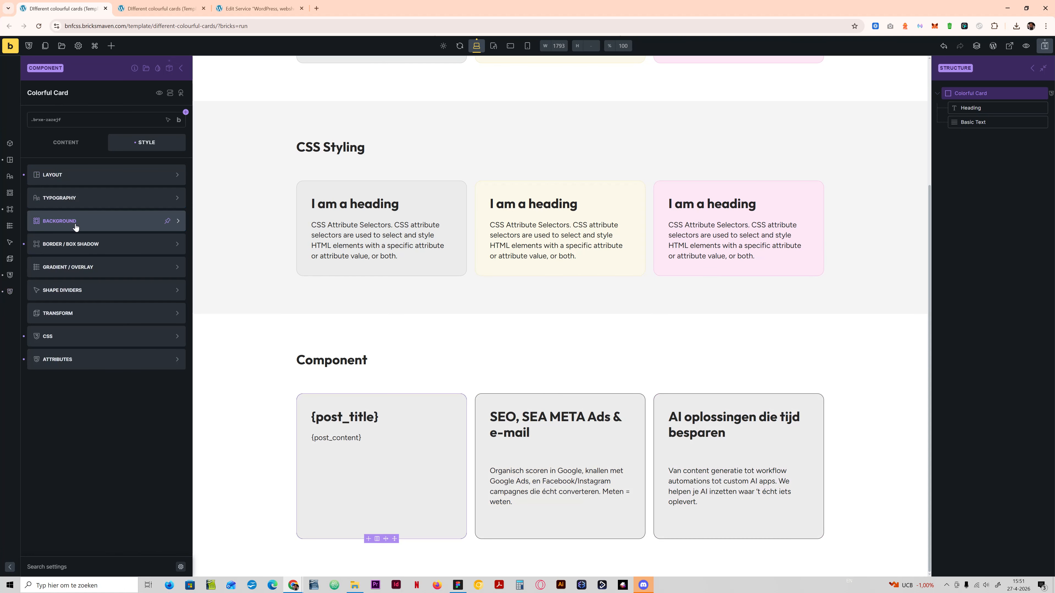
pyautogui.click(74, 243)
pyautogui.click(181, 197)
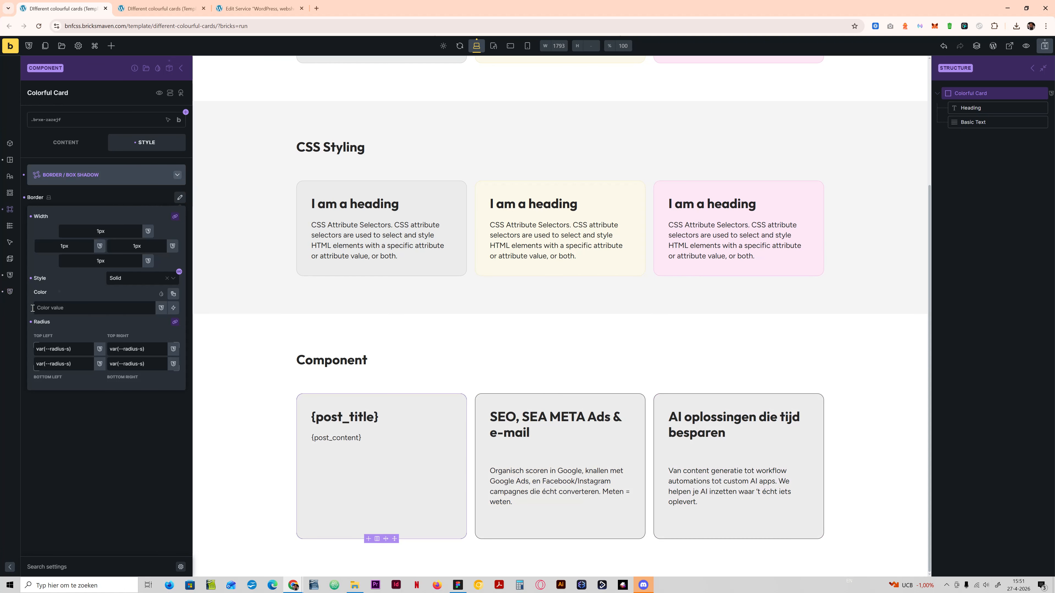
pyautogui.click(81, 185)
pyautogui.click(74, 280)
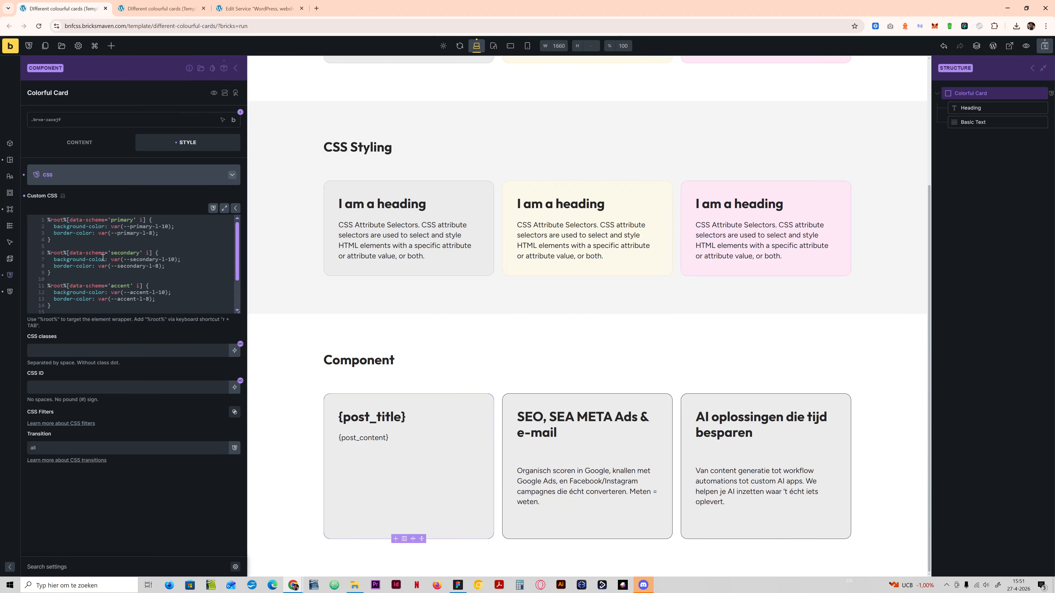
pyautogui.click(101, 177)
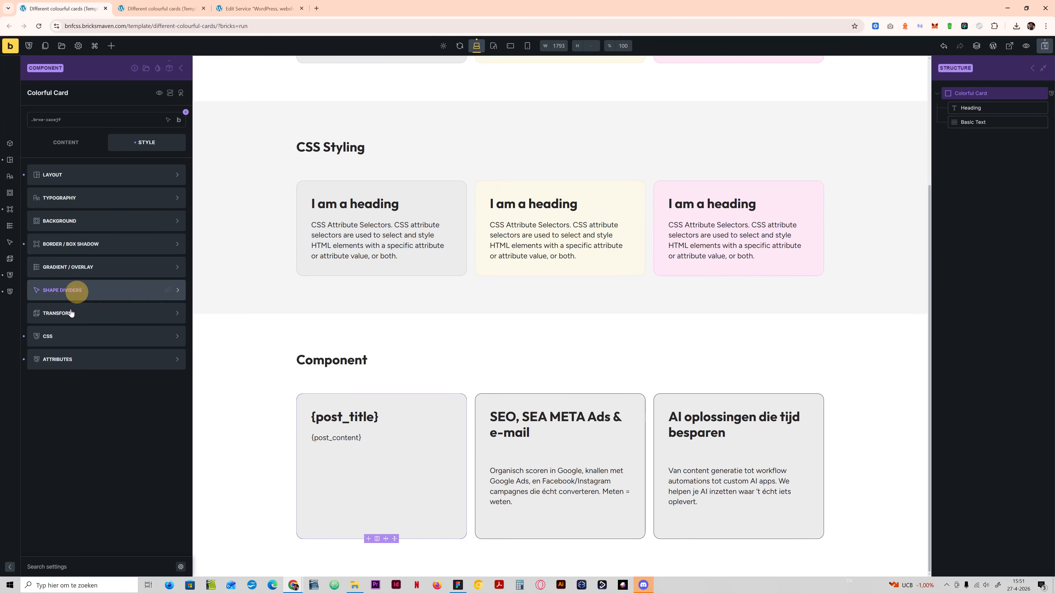
# Set the component's data-bg attribute value to var(--primary-l-8).
pyautogui.click(68, 355)
pyautogui.click(63, 239)
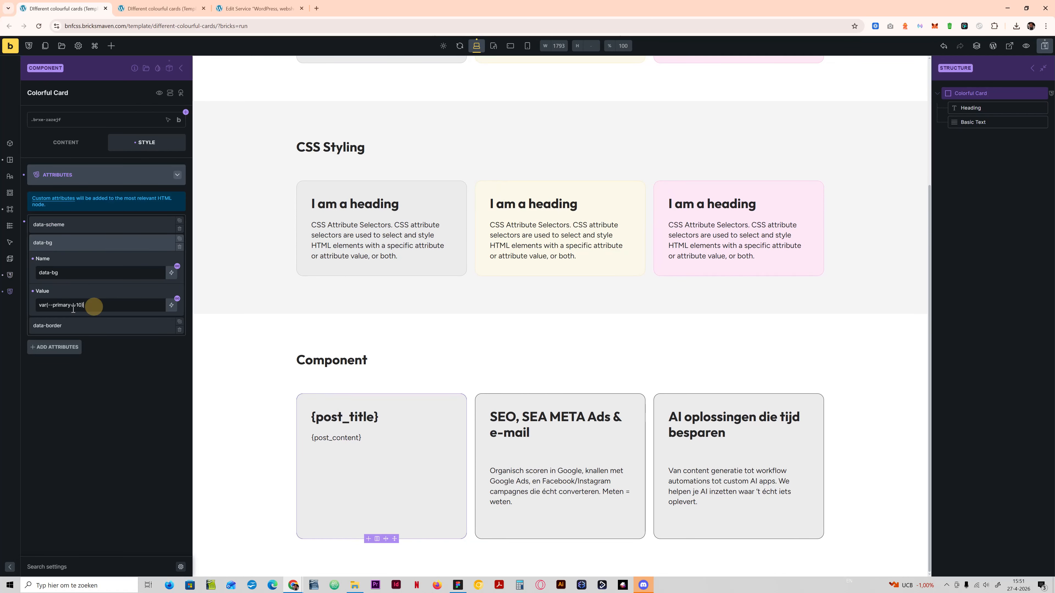
pyautogui.moveTo(94, 306); pyautogui.dragTo(48, 308)
pyautogui.click(86, 310)
pyautogui.press('BackSpace')
pyautogui.press('BackSpace')
pyautogui.write('8')
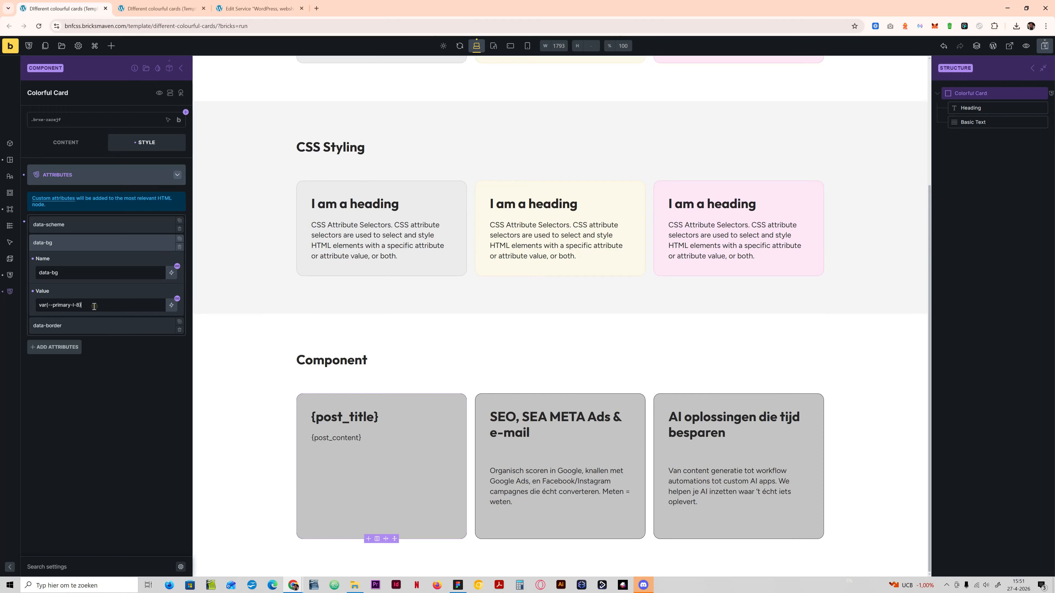
# Examine the properties connectable to the data-bg value and the options of the Select Background color property, saving it unchanged.
pyautogui.moveTo(94, 306); pyautogui.dragTo(37, 304)
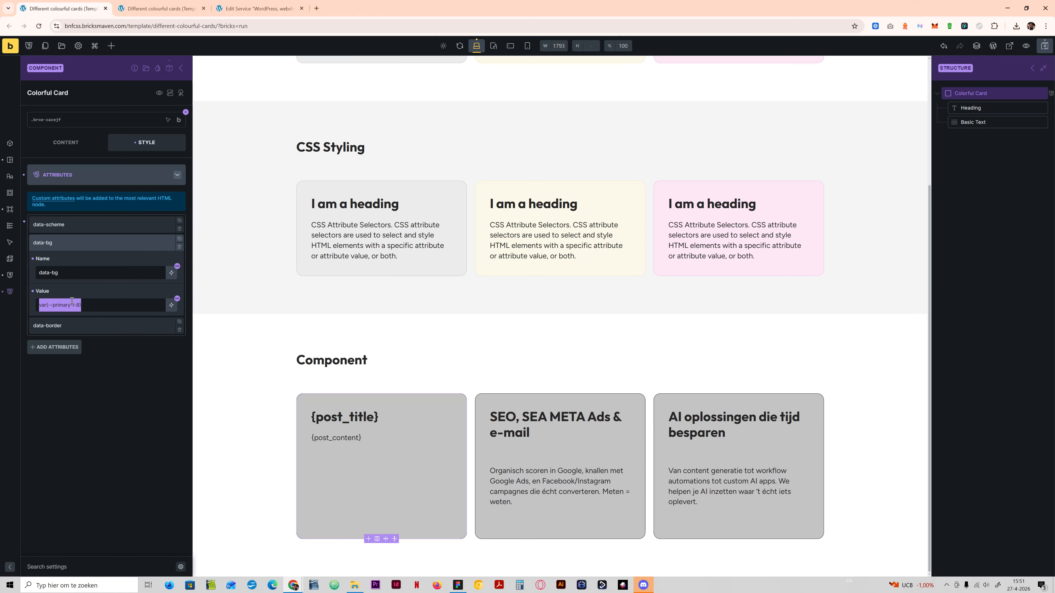
pyautogui.click(177, 298)
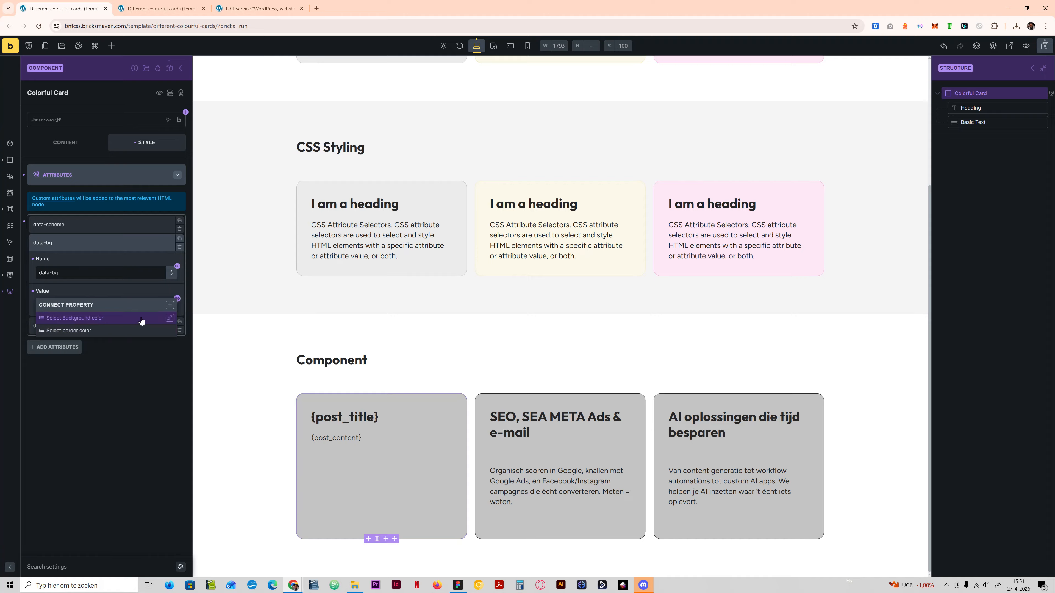
pyautogui.click(169, 69)
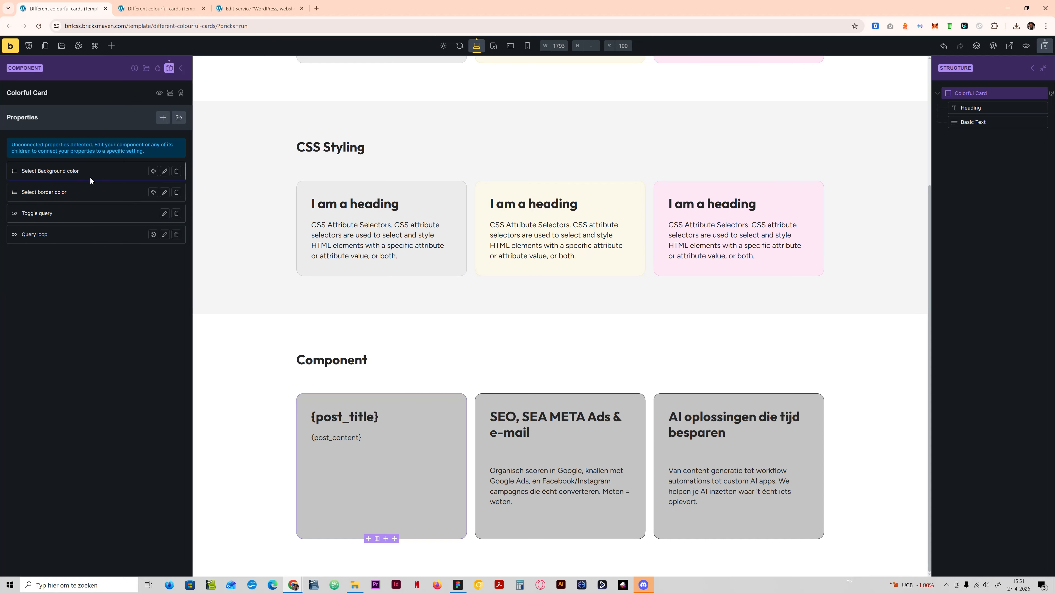
pyautogui.click(165, 171)
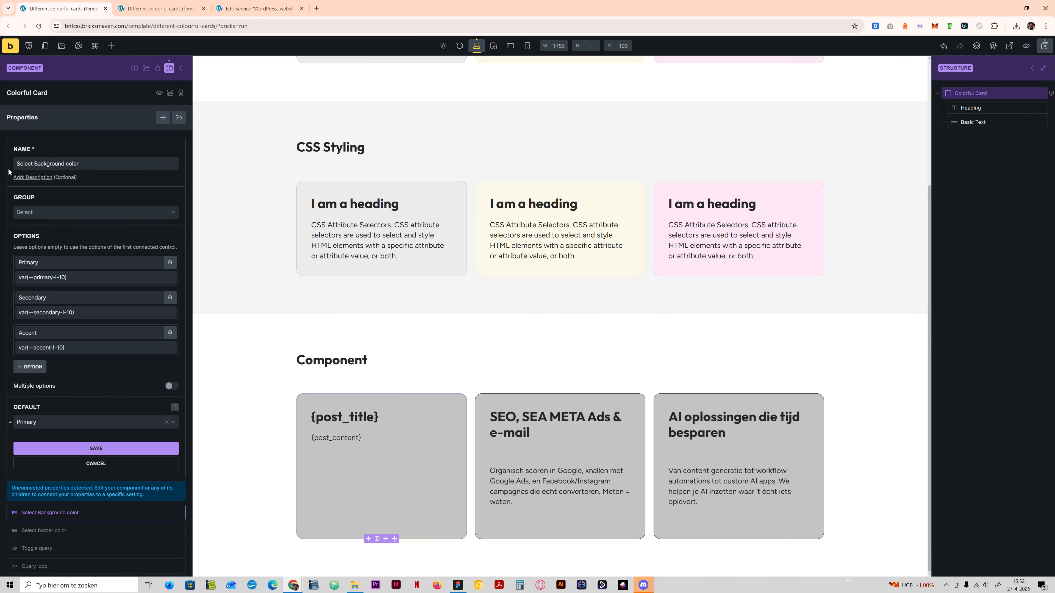
pyautogui.click(77, 162)
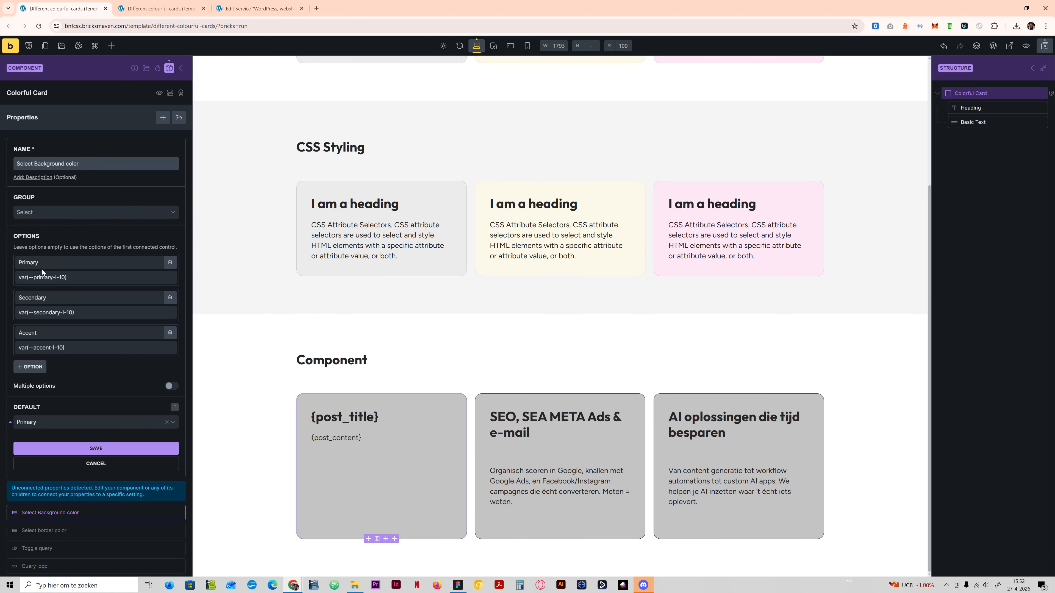
pyautogui.moveTo(57, 277); pyautogui.dragTo(42, 300)
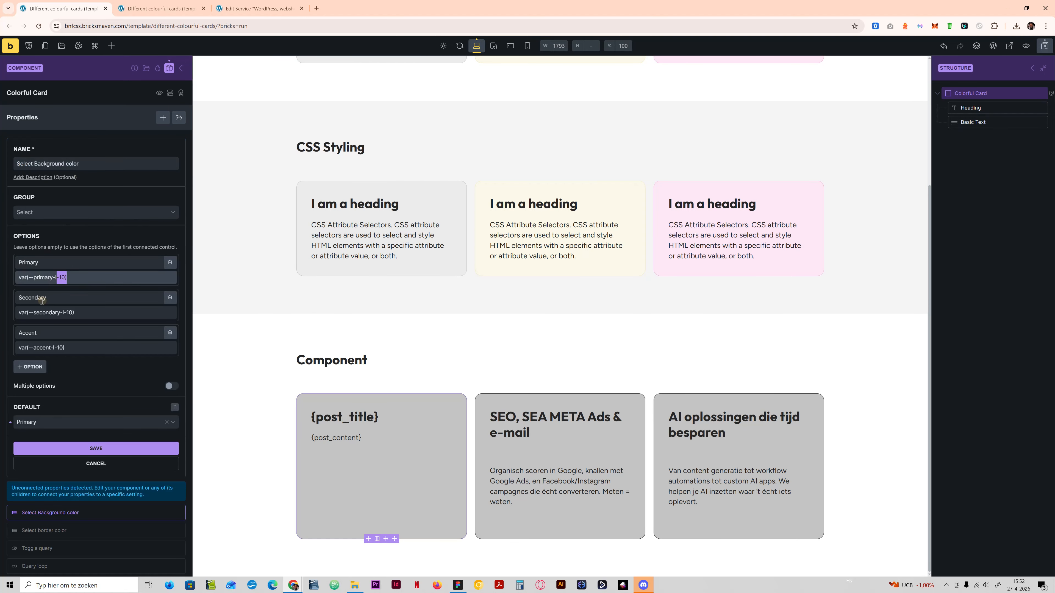
pyautogui.click(86, 312)
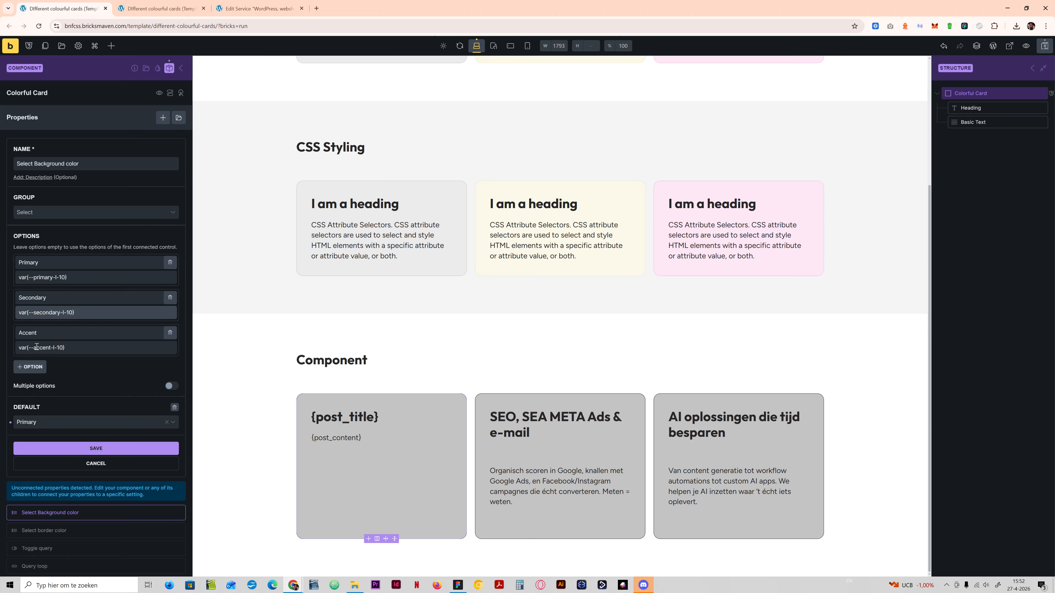
pyautogui.click(69, 347)
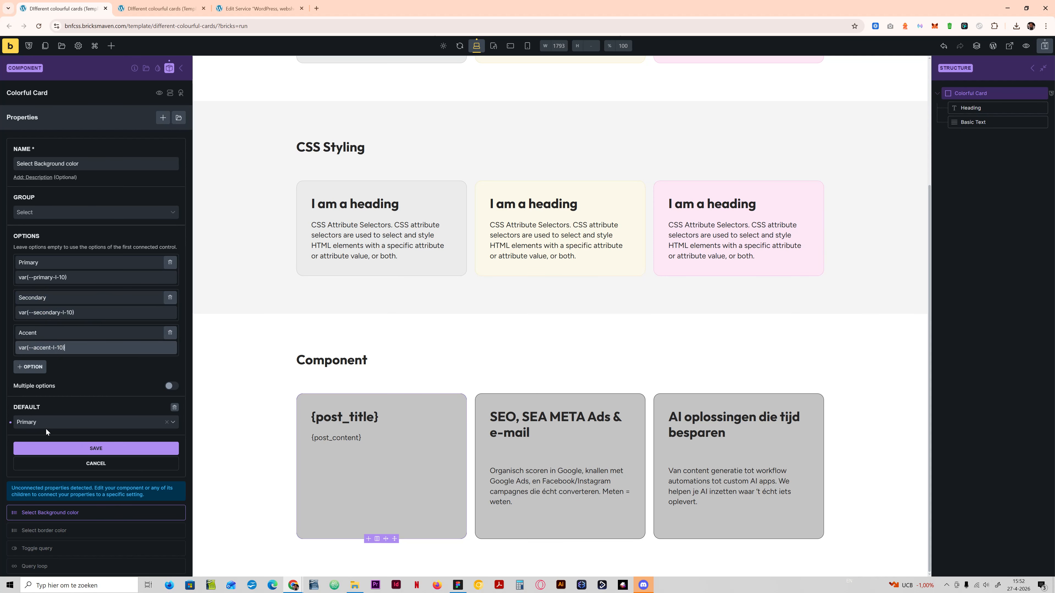
pyautogui.click(94, 448)
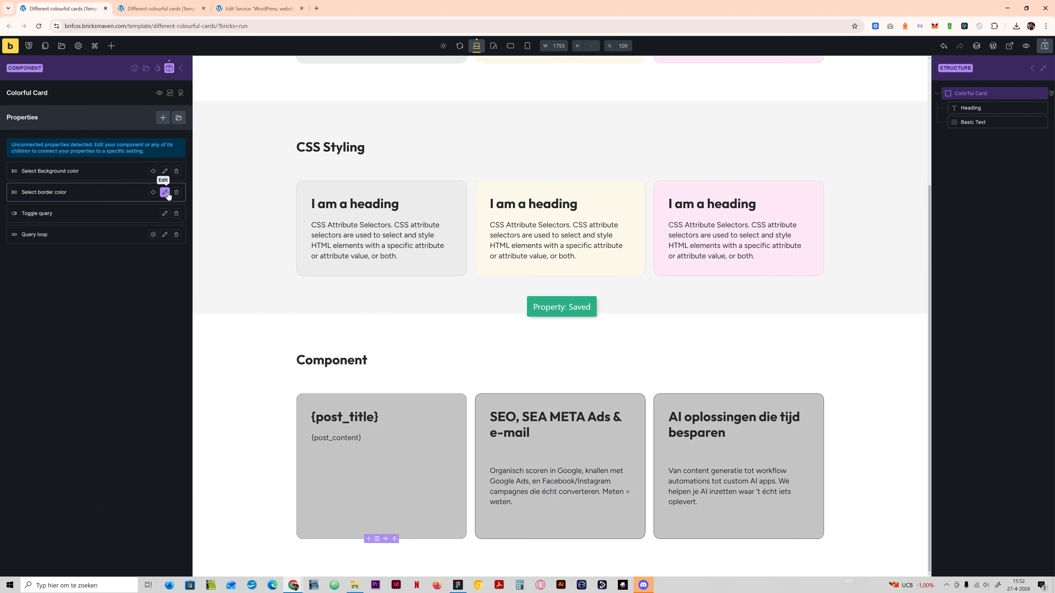
# Examine the options of the Select border color property and reopen the component's data-bg attribute.
pyautogui.click(165, 193)
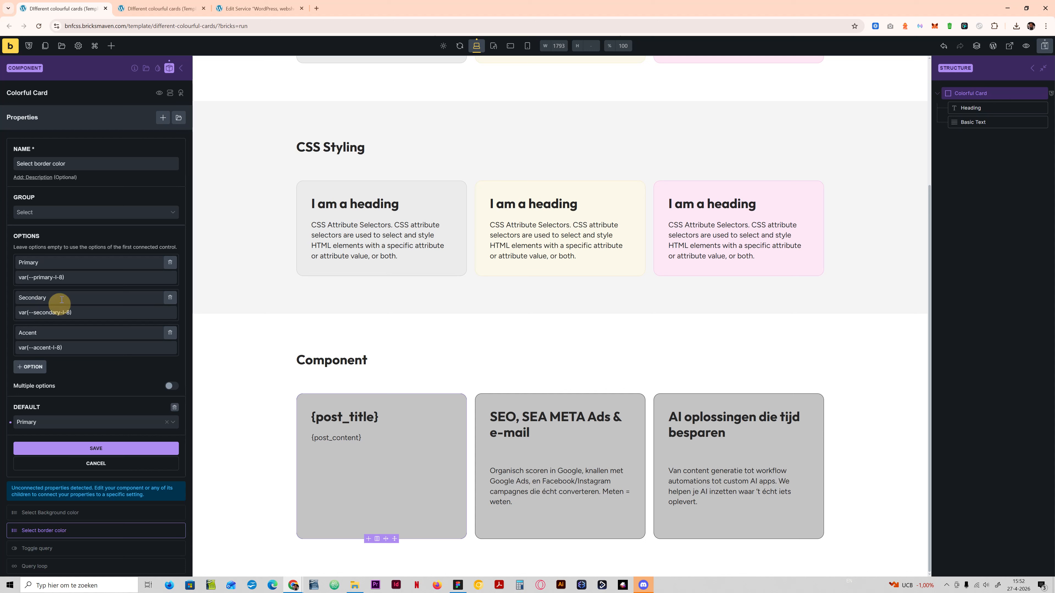
pyautogui.click(181, 70)
pyautogui.click(180, 70)
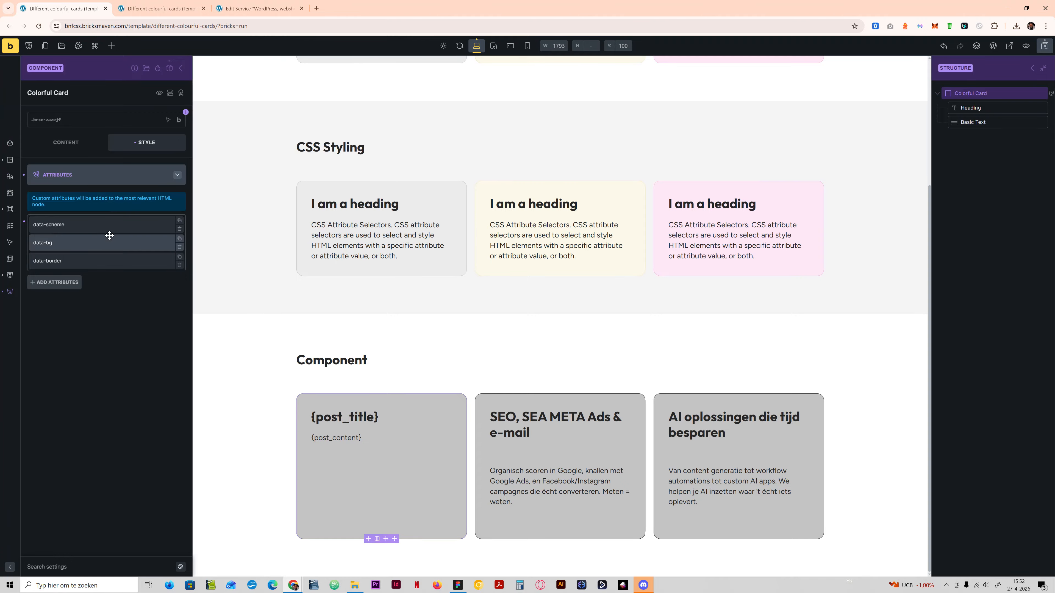
pyautogui.click(74, 241)
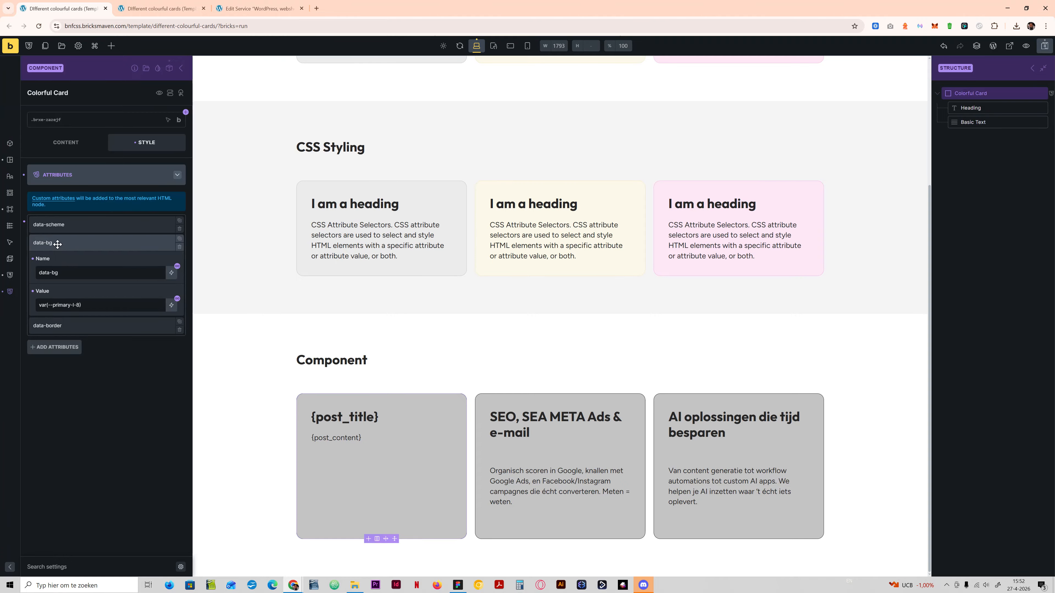
# Connect the data-bg value to the Select Background color property and the data-border value to the Select border color property.
pyautogui.click(177, 299)
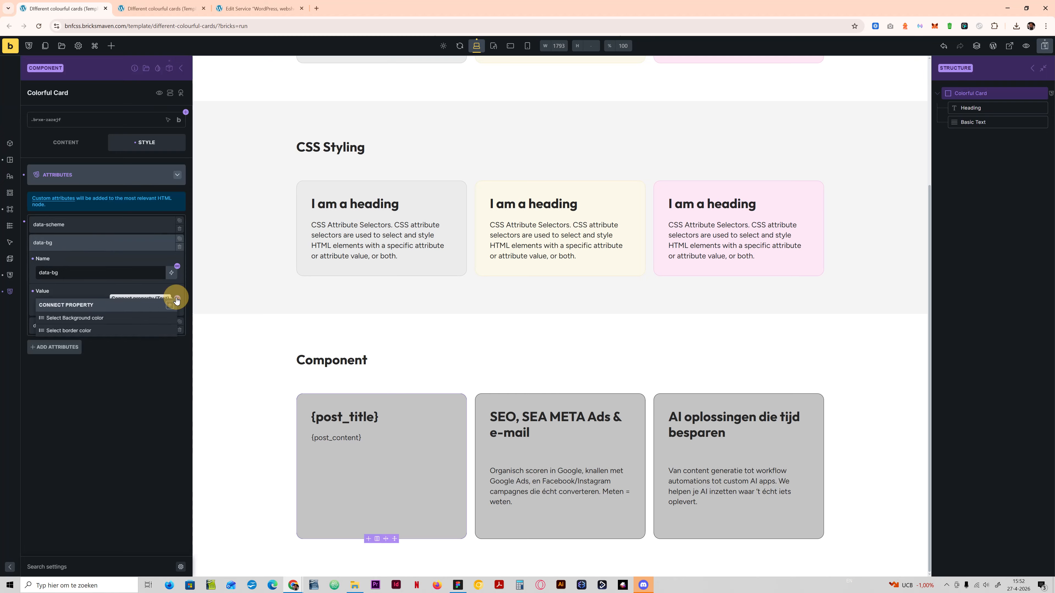
pyautogui.click(107, 320)
pyautogui.click(101, 241)
pyautogui.click(129, 262)
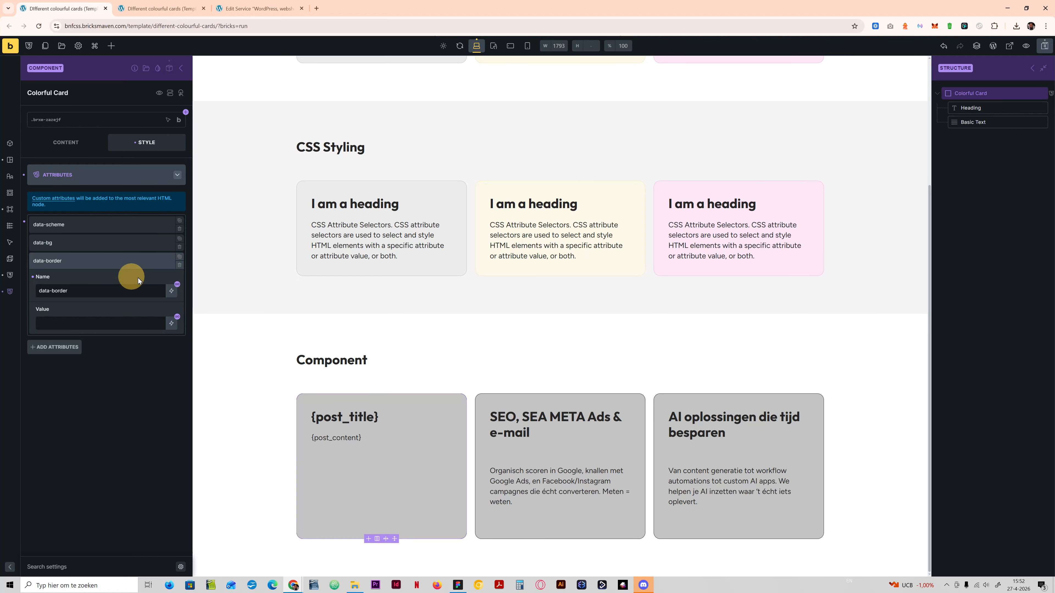
pyautogui.click(177, 316)
pyautogui.click(93, 348)
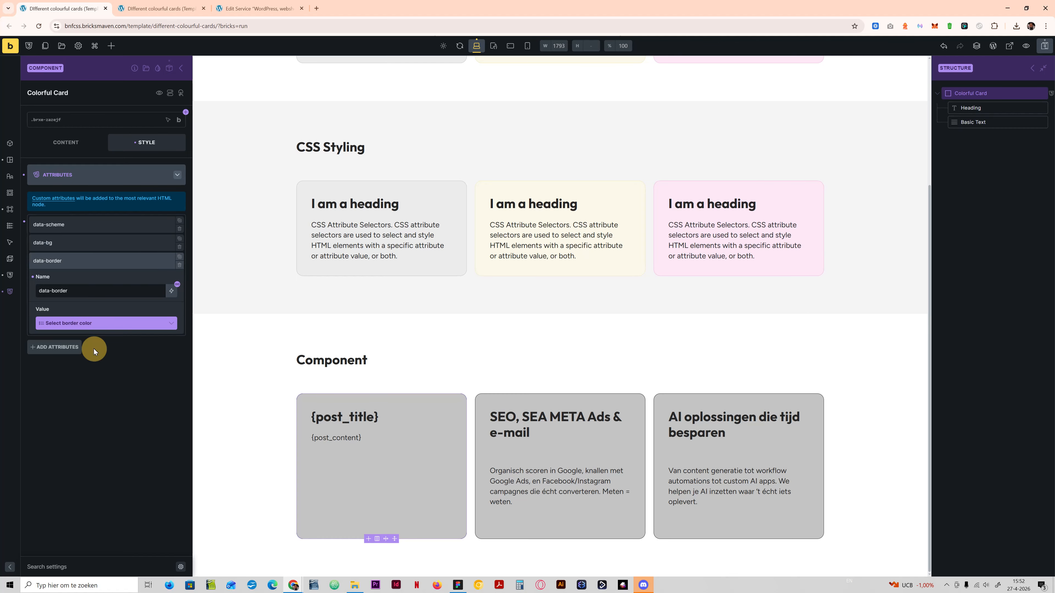
pyautogui.click(93, 261)
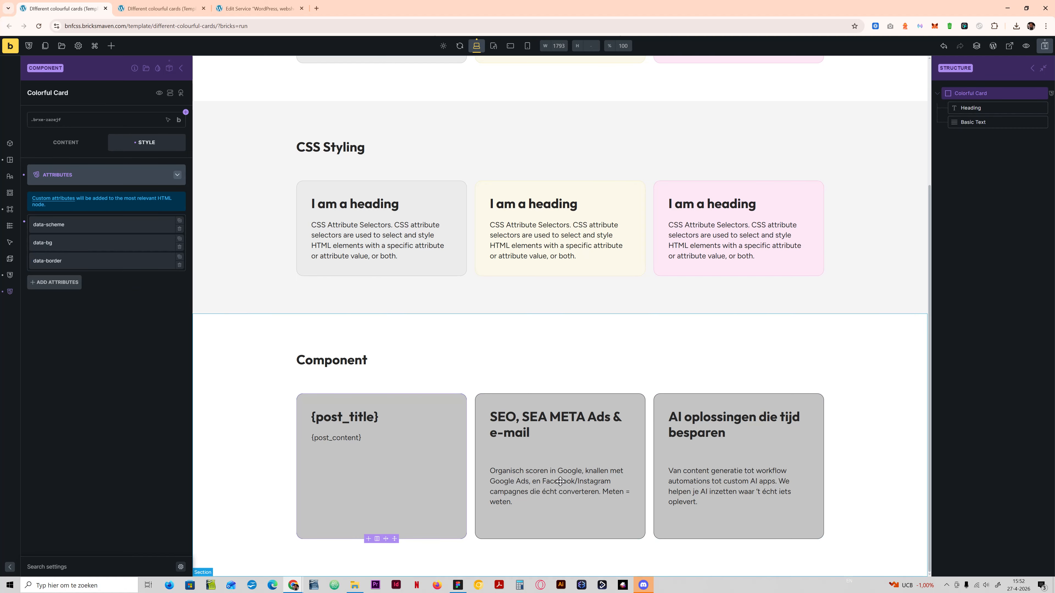
# Return to the Card instance and set both its background color and border color to Secondary.
pyautogui.click(182, 70)
pyautogui.click(181, 68)
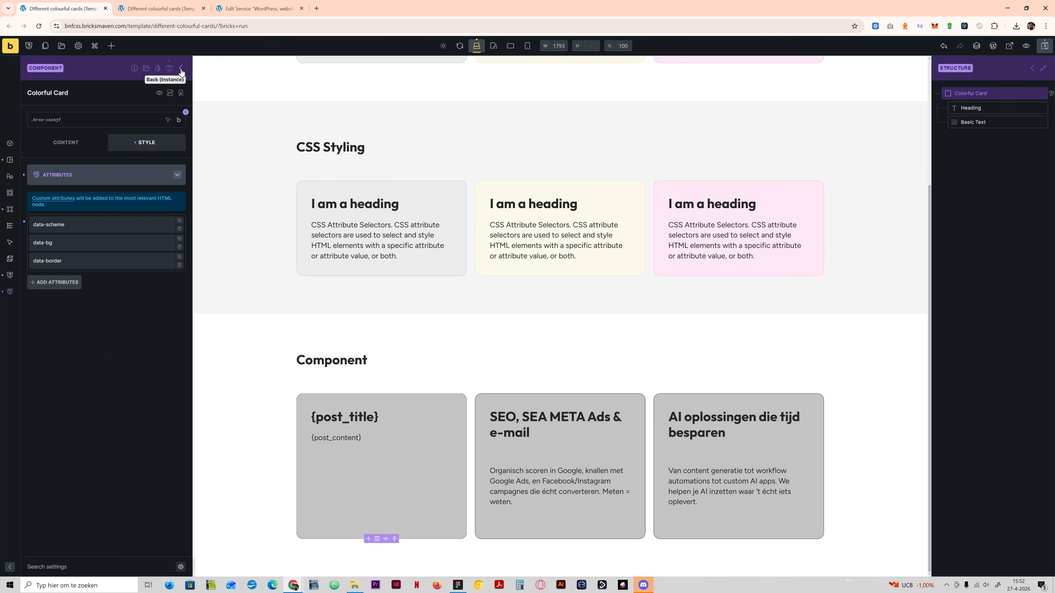
pyautogui.click(181, 69)
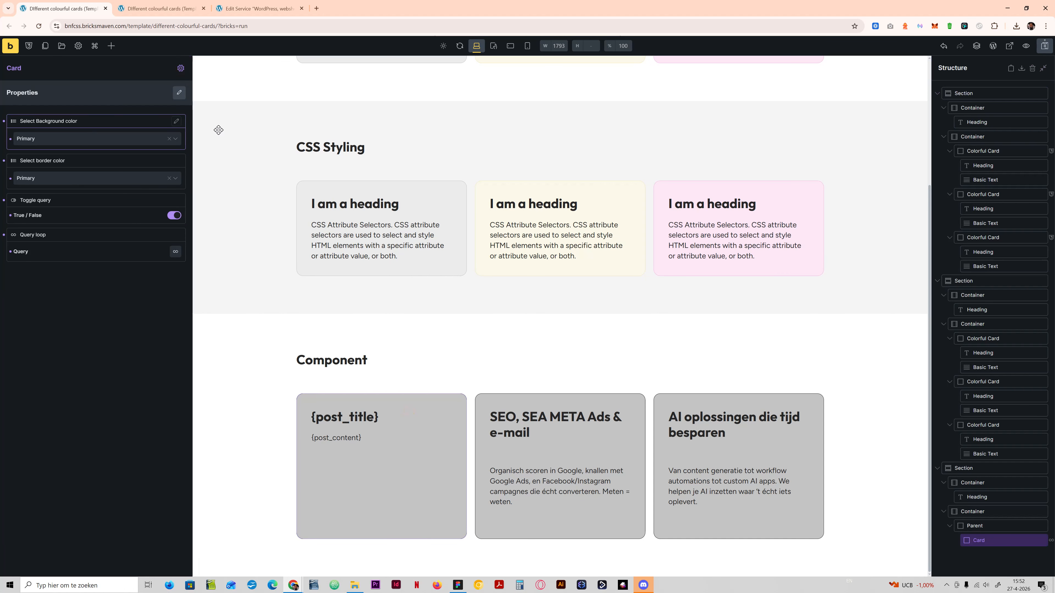
pyautogui.click(53, 144)
pyautogui.click(33, 165)
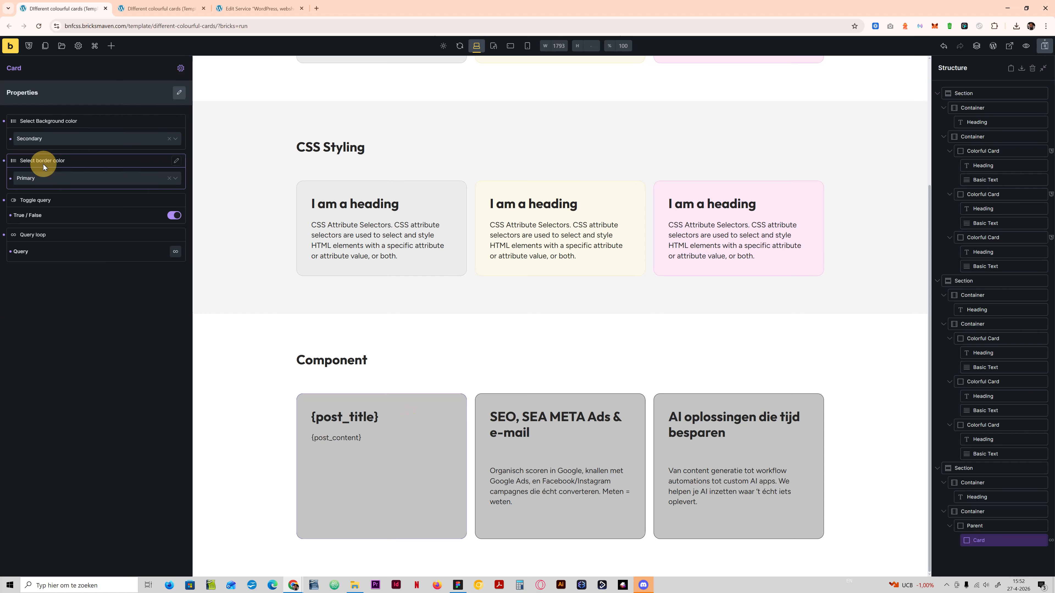
pyautogui.click(57, 178)
pyautogui.click(49, 205)
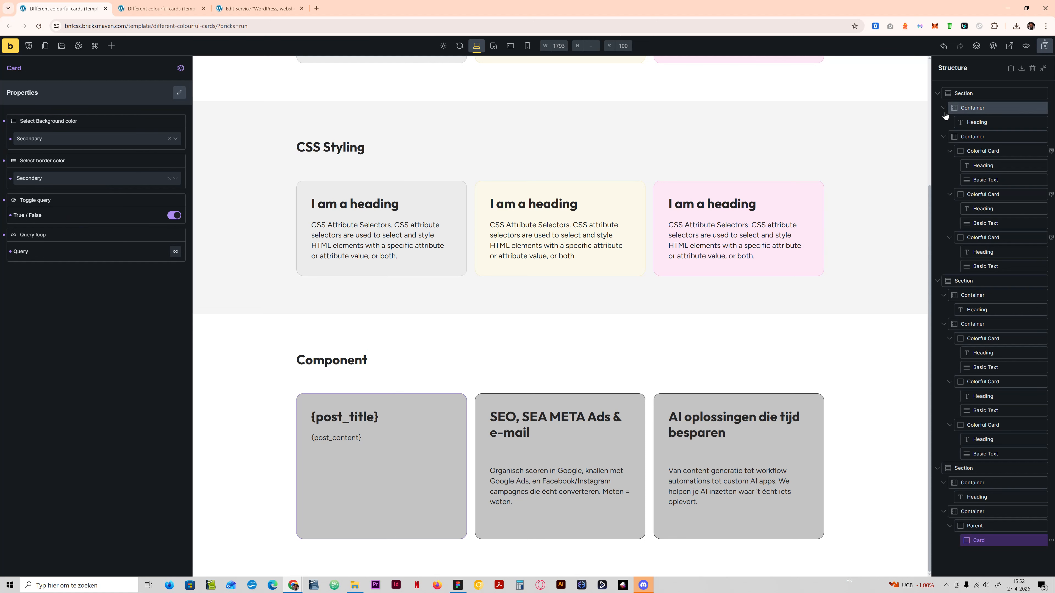
# Turn off the card's Toggle query property, then save the template and reload the builder.
pyautogui.click(174, 215)
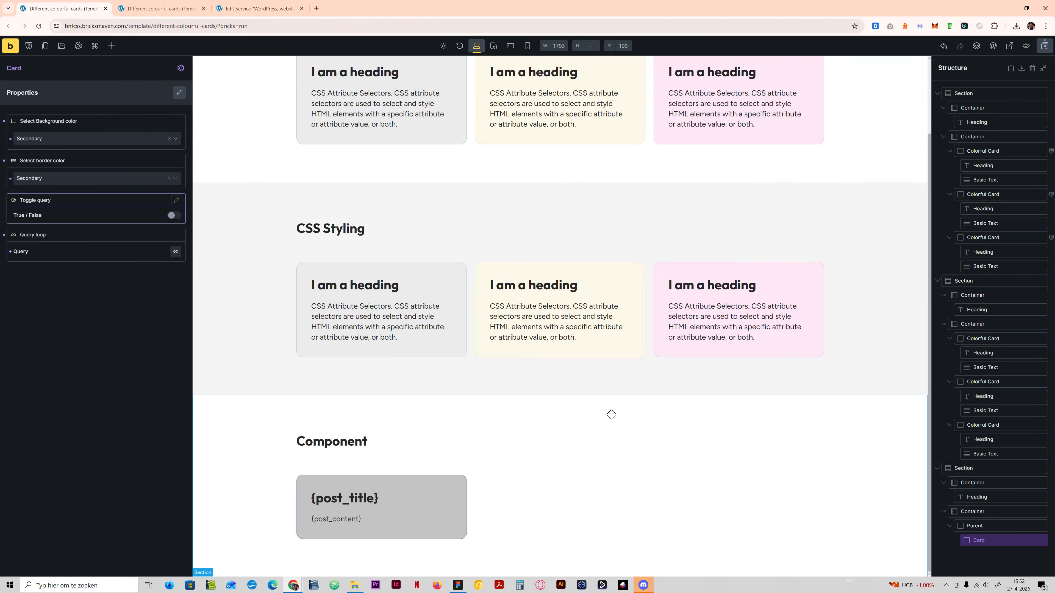
pyautogui.click(1045, 46)
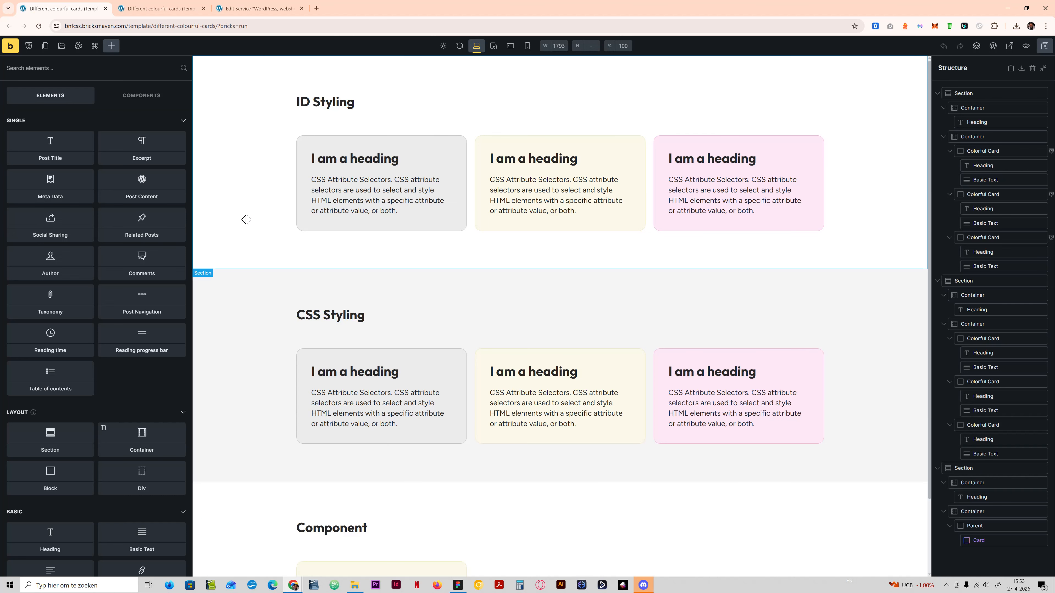
pyautogui.scroll(-2, 423, 478)
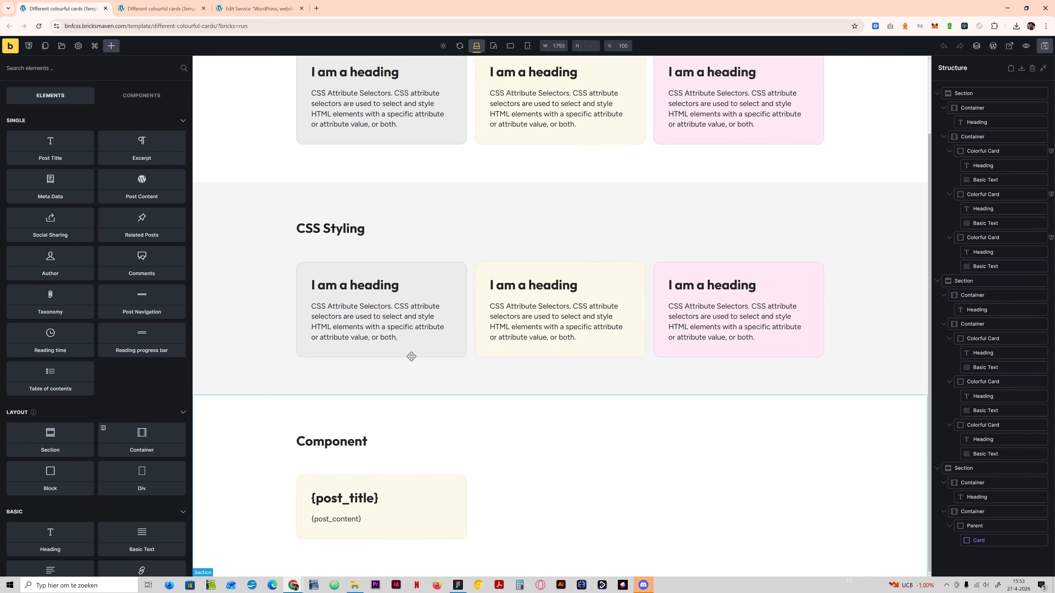
# Set the component card's background color and border color to Accent.
pyautogui.click(430, 490)
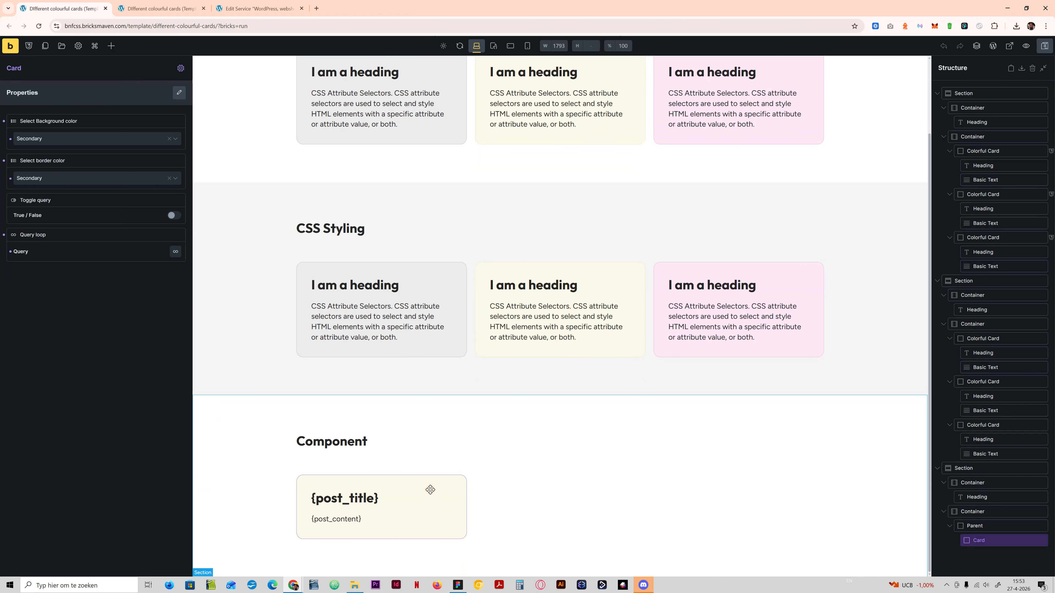
pyautogui.click(73, 139)
pyautogui.click(63, 176)
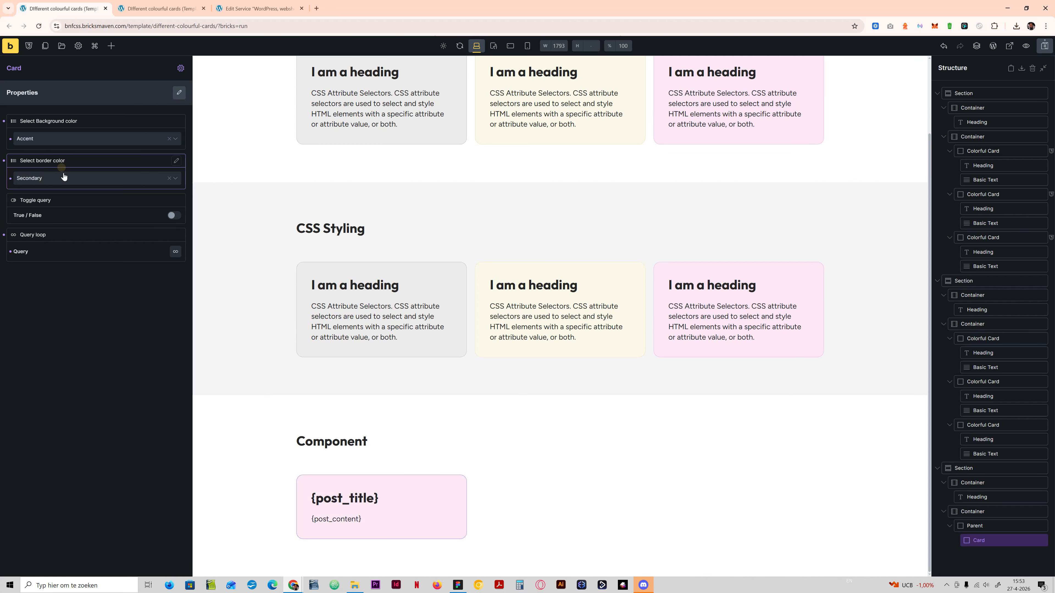
pyautogui.click(57, 221)
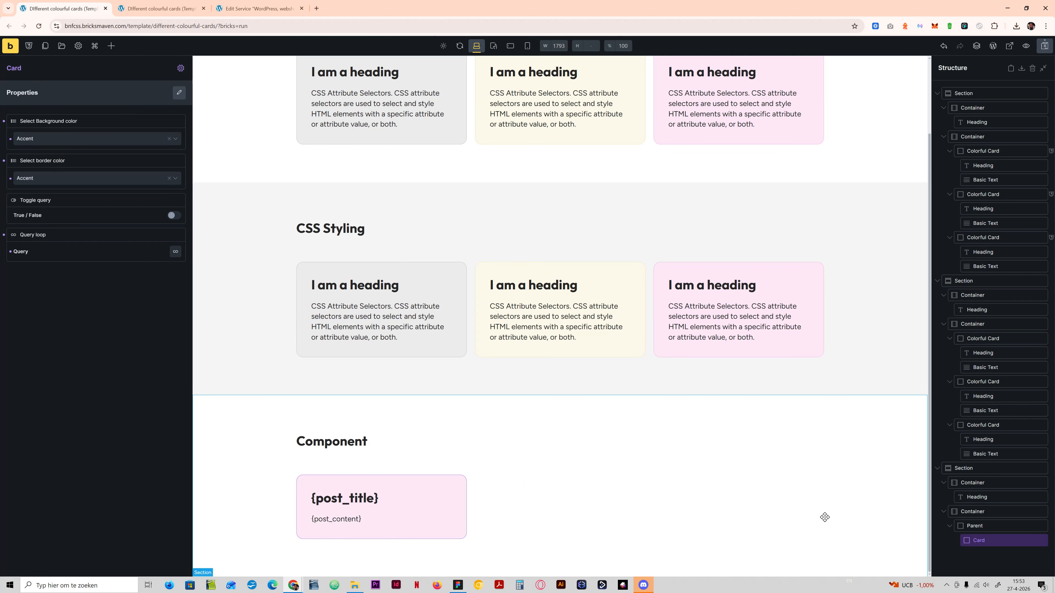
# Duplicate the Accent card twice inside its Parent block to make three component cards.
pyautogui.rightClick(994, 539)
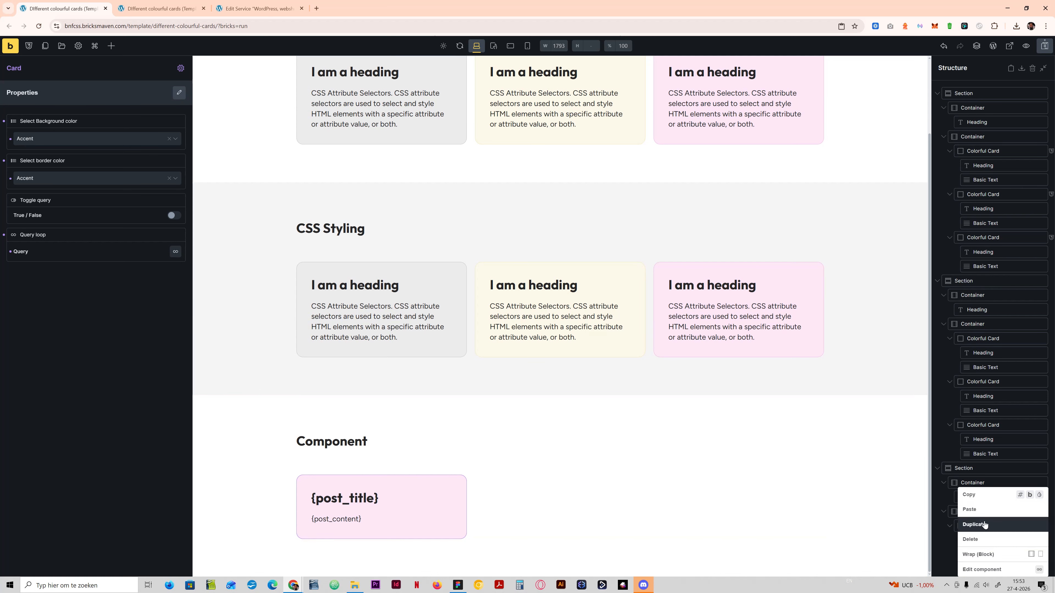
pyautogui.click(973, 525)
pyautogui.rightClick(992, 542)
pyautogui.click(974, 525)
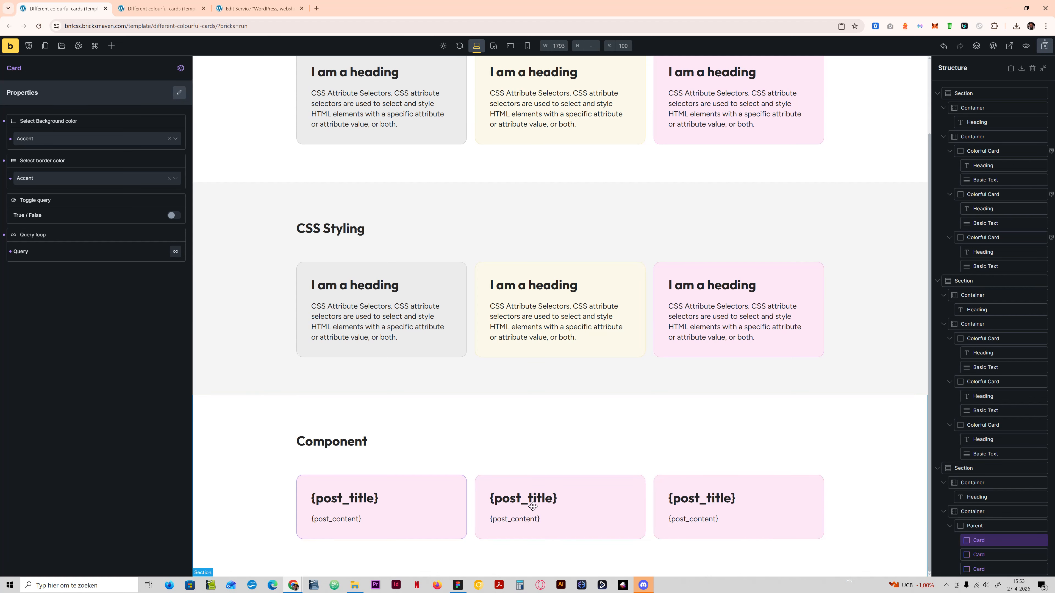
# Set the second component card's border color and background color to Secondary.
pyautogui.click(79, 179)
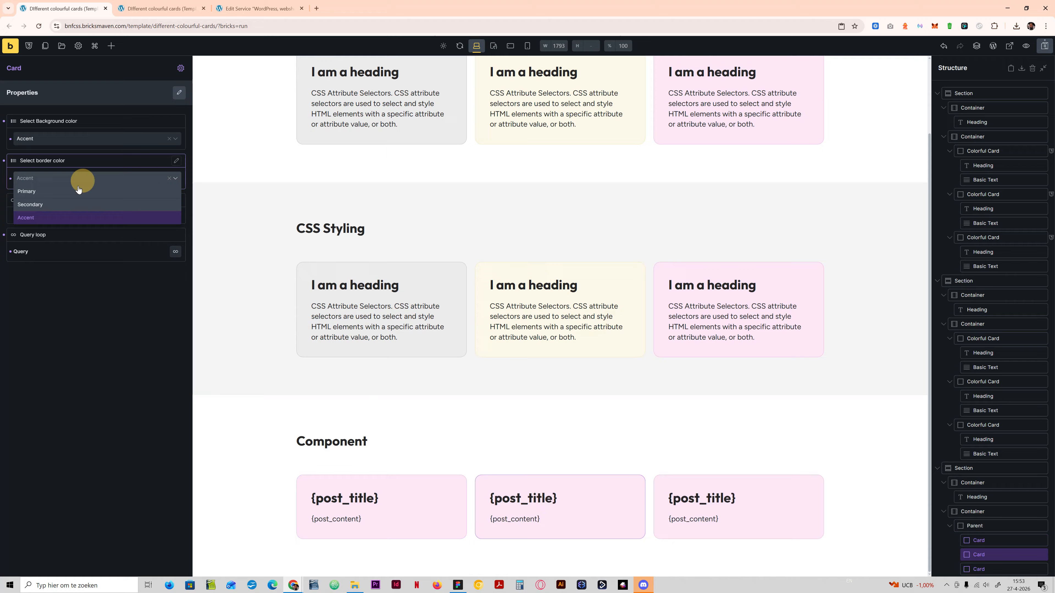
pyautogui.click(63, 206)
pyautogui.click(78, 139)
pyautogui.click(59, 171)
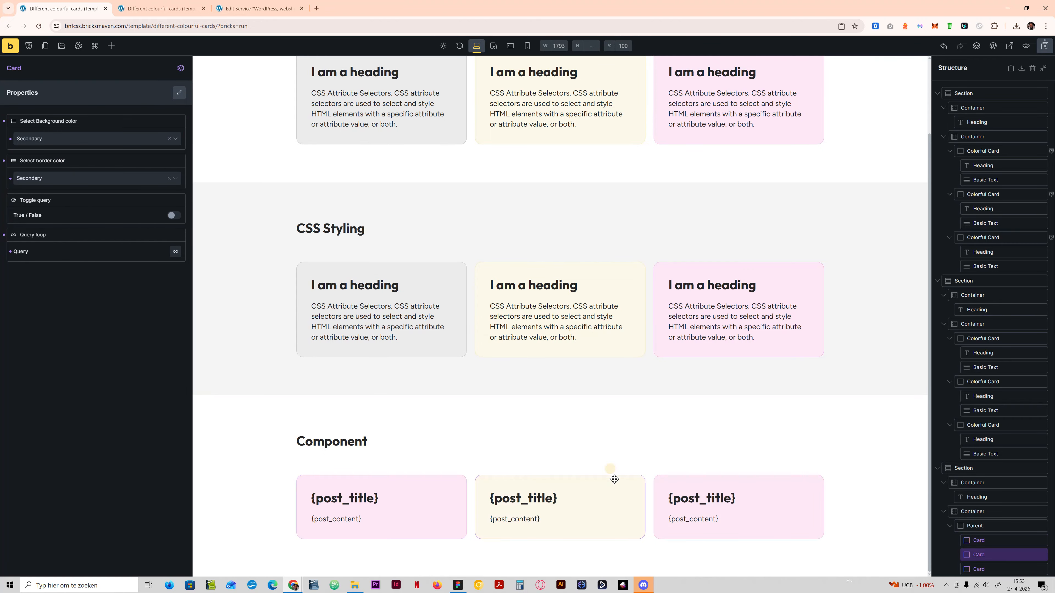
# Set the third component card's border color and background color to Primary.
pyautogui.click(758, 494)
pyautogui.click(54, 178)
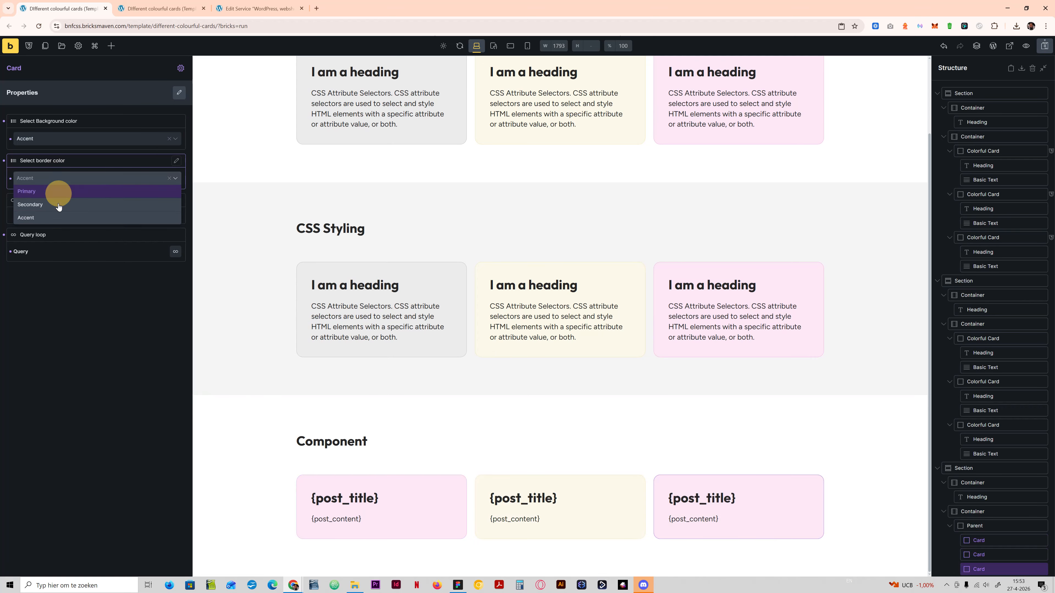
pyautogui.click(44, 196)
pyautogui.click(62, 139)
pyautogui.click(55, 153)
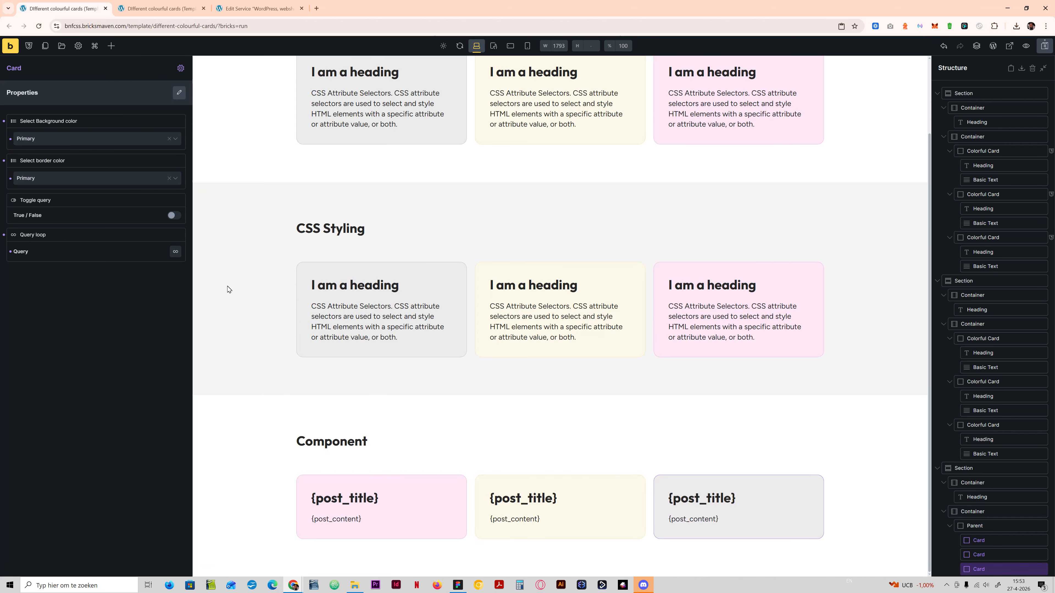
pyautogui.click(191, 291)
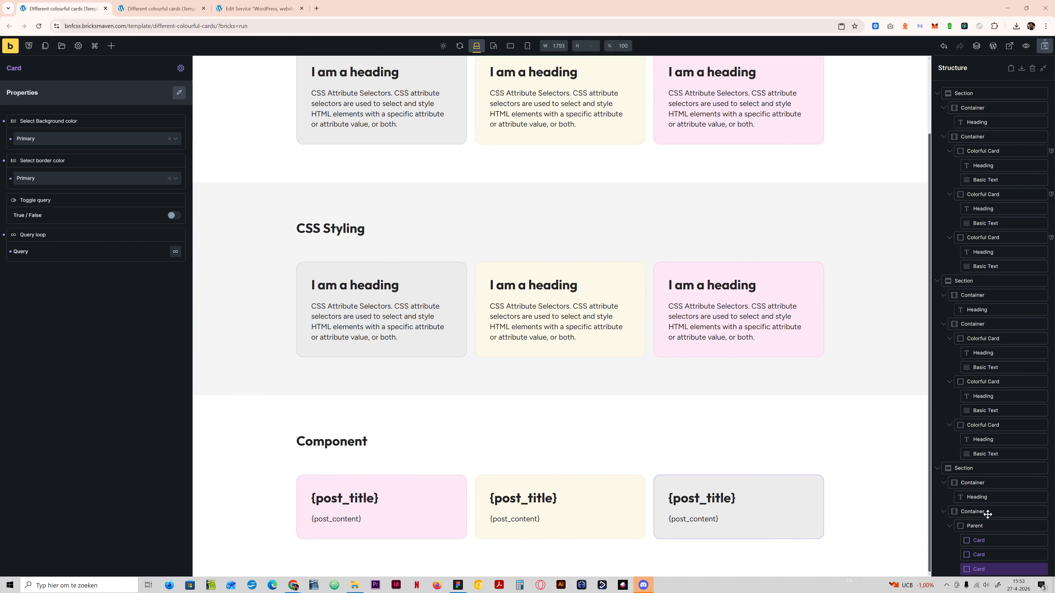
# Open the Colorful Card component for editing and add a Button element below the Basic Text.
pyautogui.click(973, 540)
pyautogui.click(181, 69)
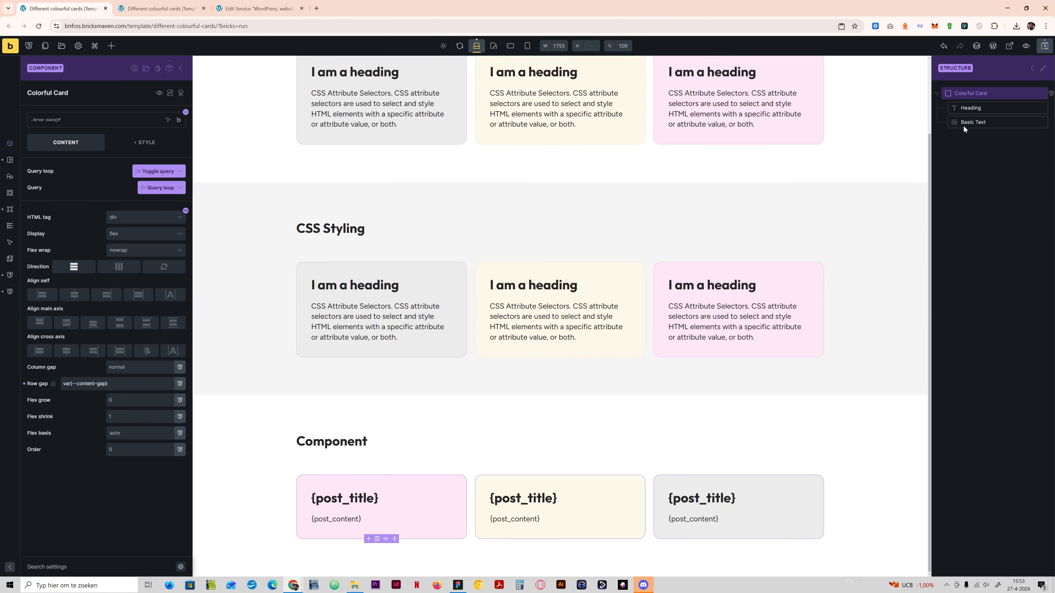
pyautogui.click(112, 46)
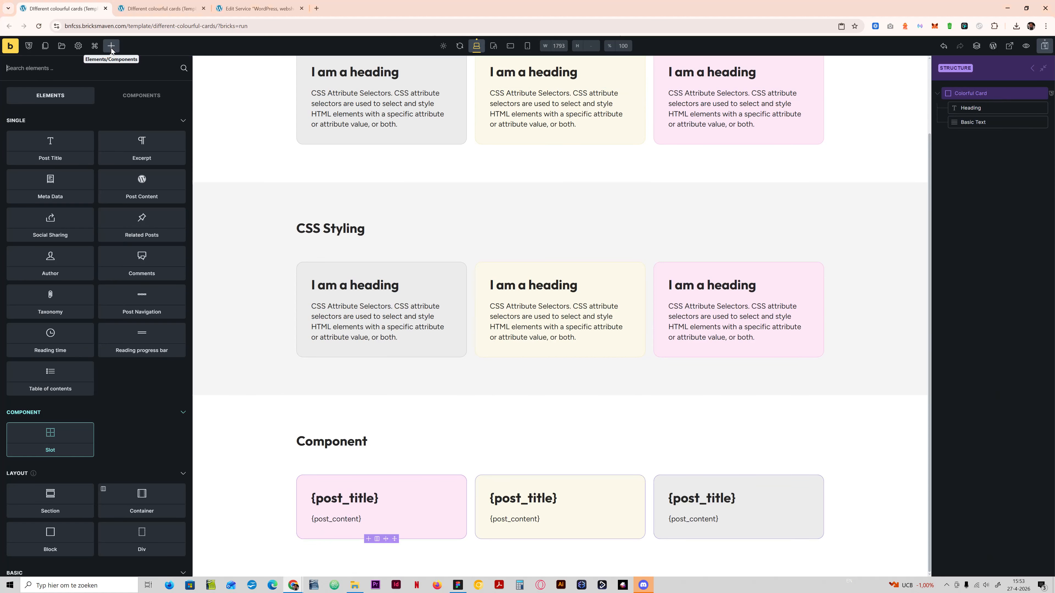
pyautogui.write('button')
pyautogui.click(68, 138)
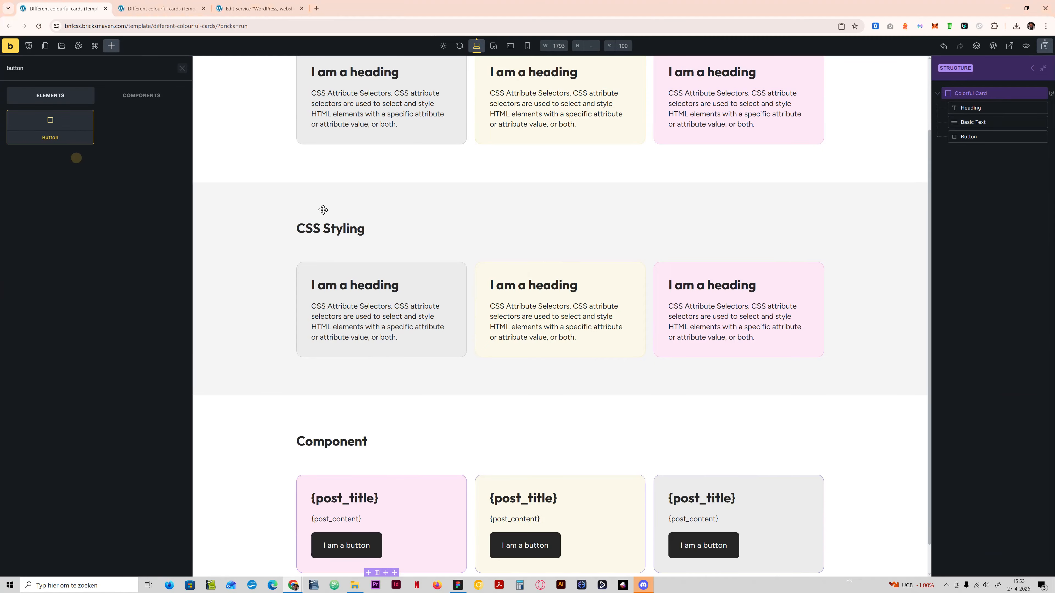
pyautogui.scroll(-1, 557, 528)
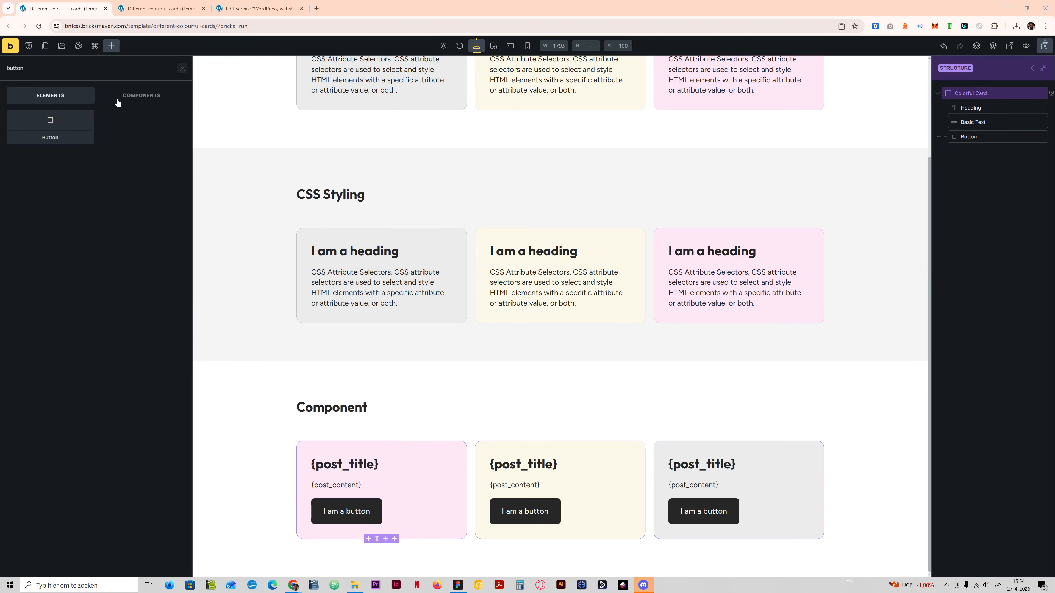
# Add a Slot element to the component, place it between the Basic Text and the Button, and return to the page structure.
pyautogui.click(145, 100)
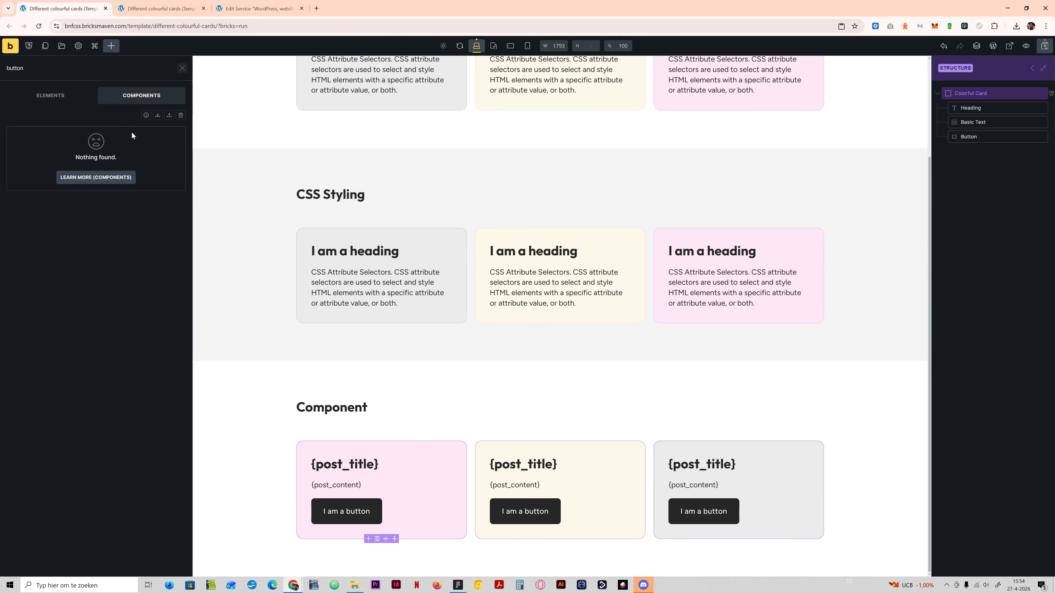
pyautogui.click(66, 95)
pyautogui.click(182, 68)
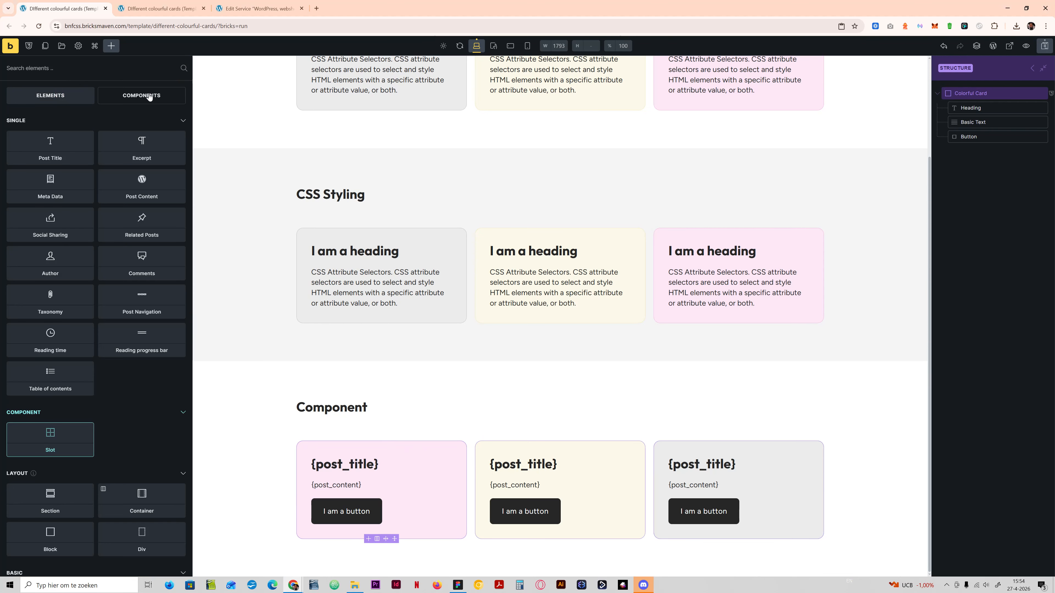
pyautogui.click(49, 437)
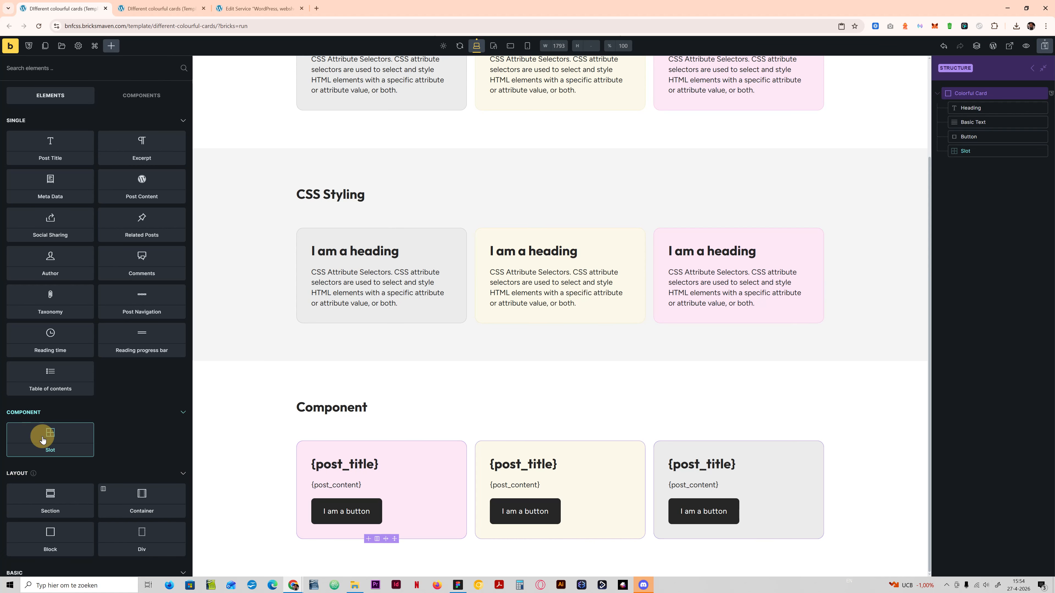
pyautogui.moveTo(968, 155); pyautogui.dragTo(962, 129)
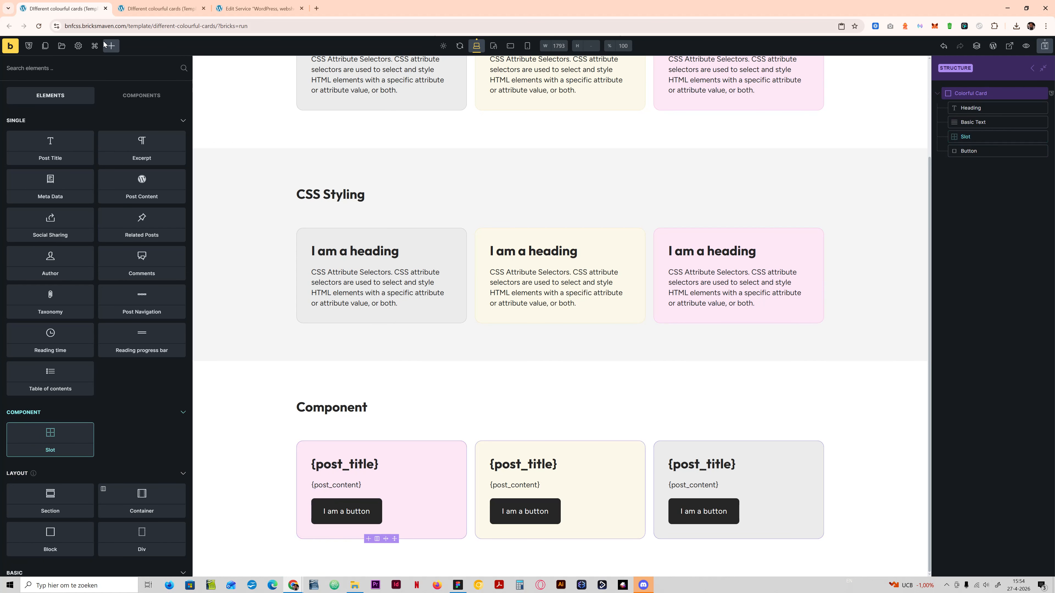
pyautogui.scroll(1, 516, 464)
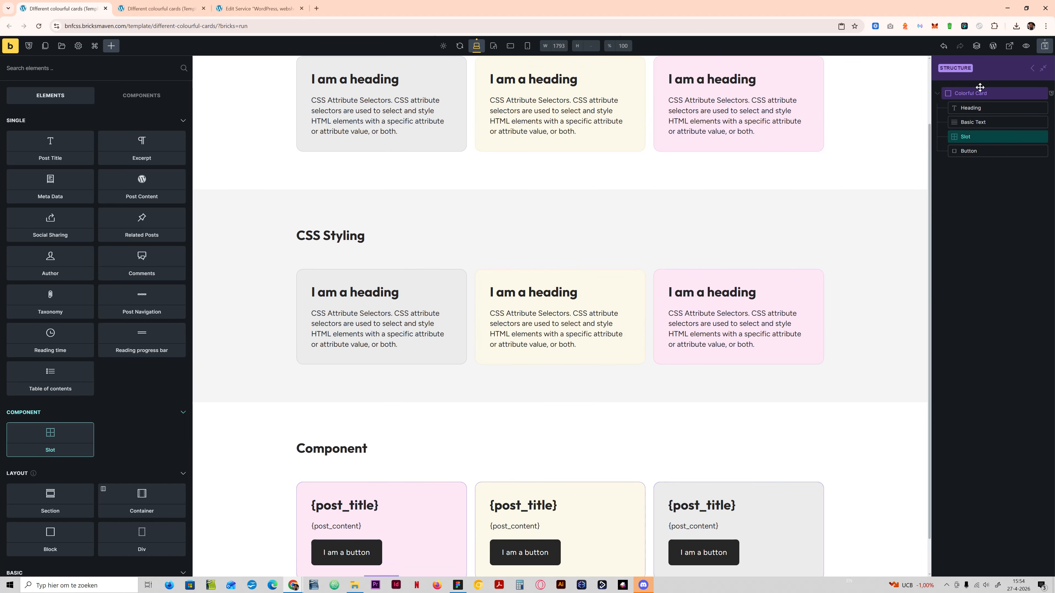
pyautogui.click(973, 92)
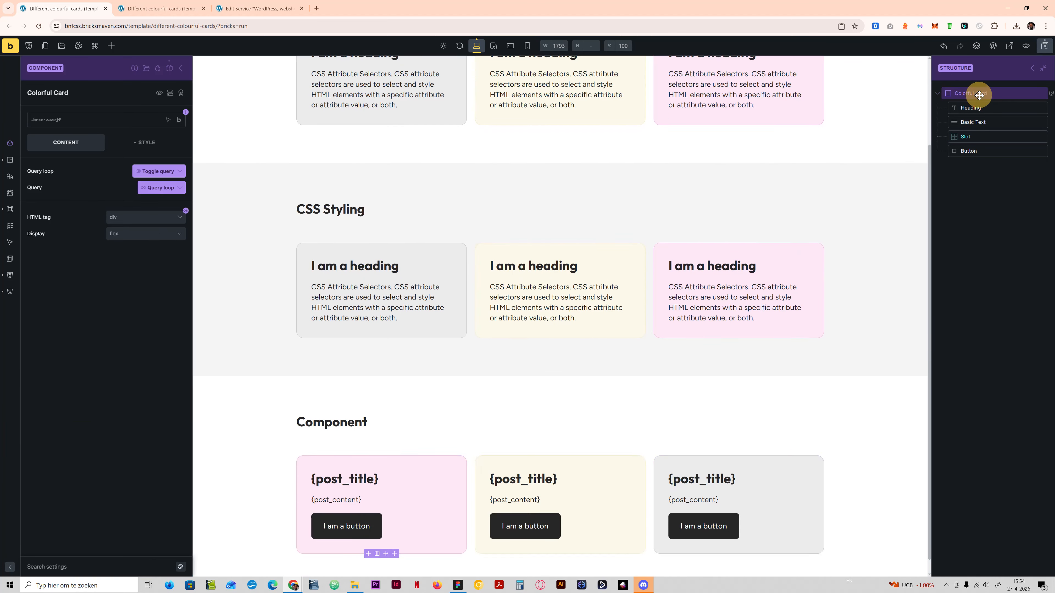
pyautogui.click(181, 68)
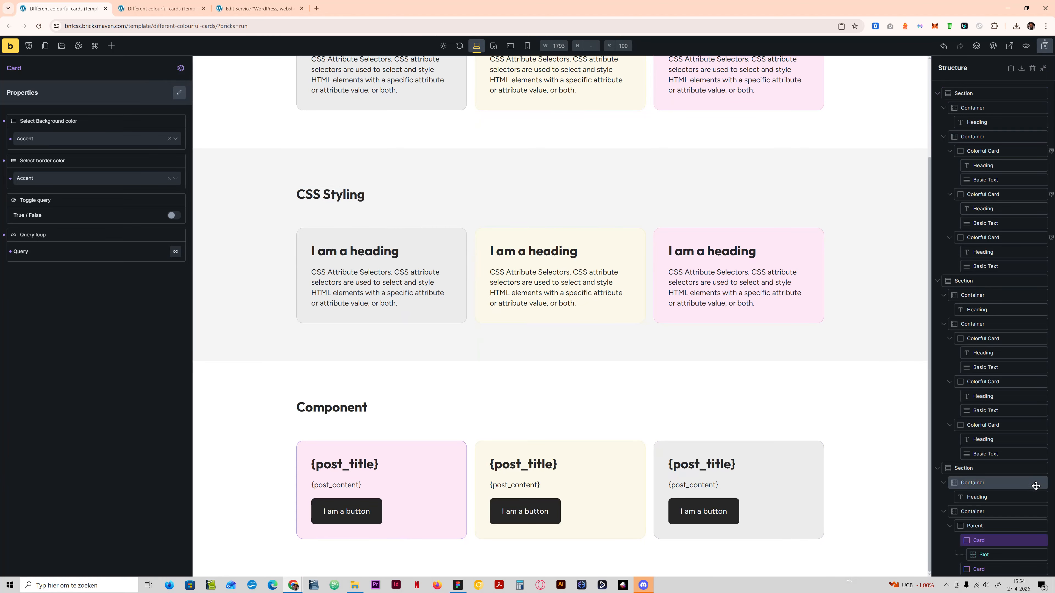
# Add a Basic Text element inside the first component card's slot.
pyautogui.click(990, 504)
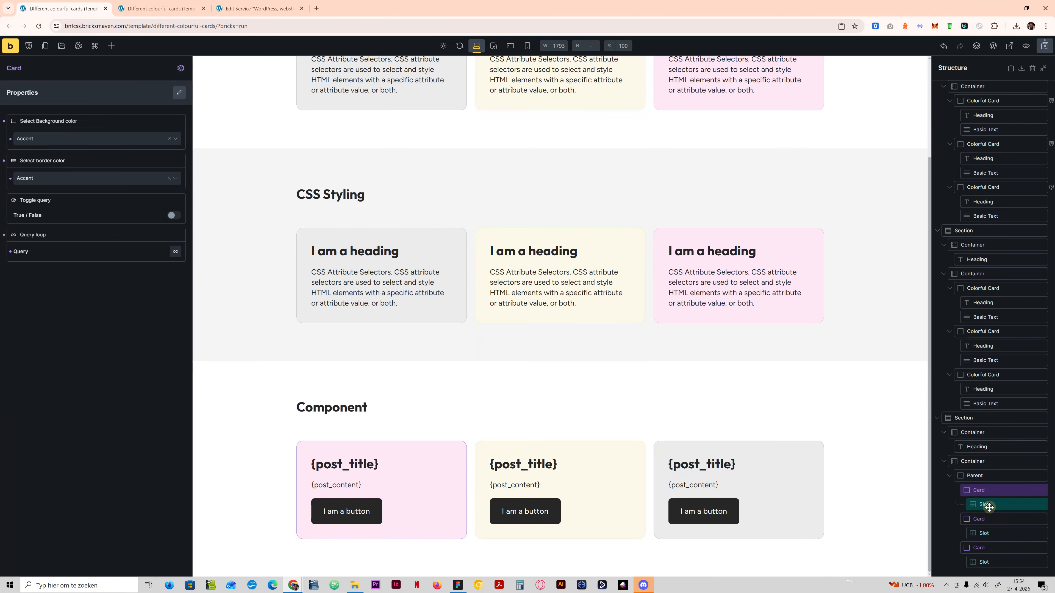
pyautogui.click(112, 45)
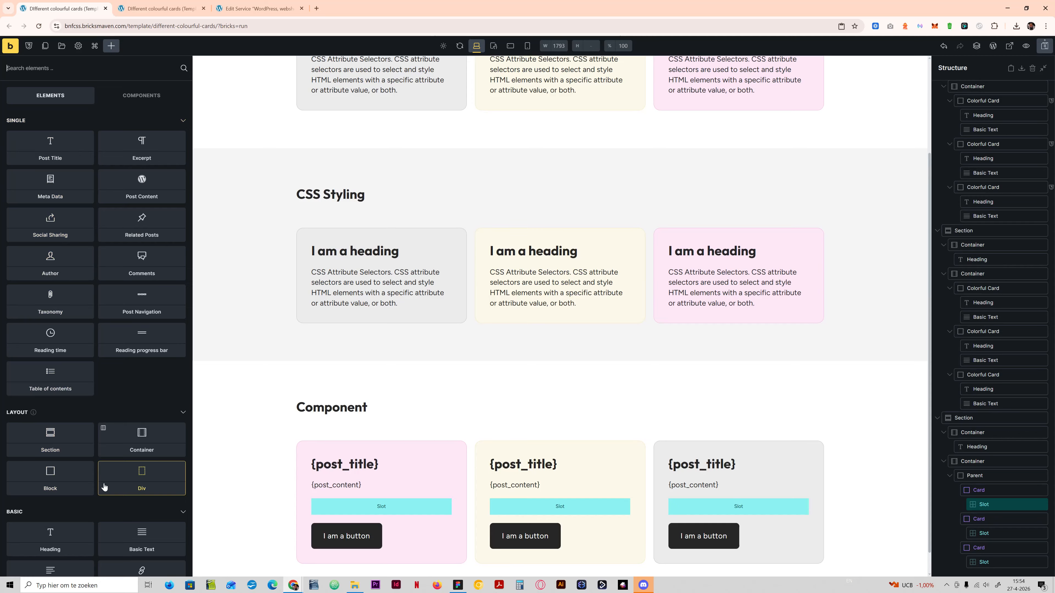
pyautogui.scroll(-5, 74, 407)
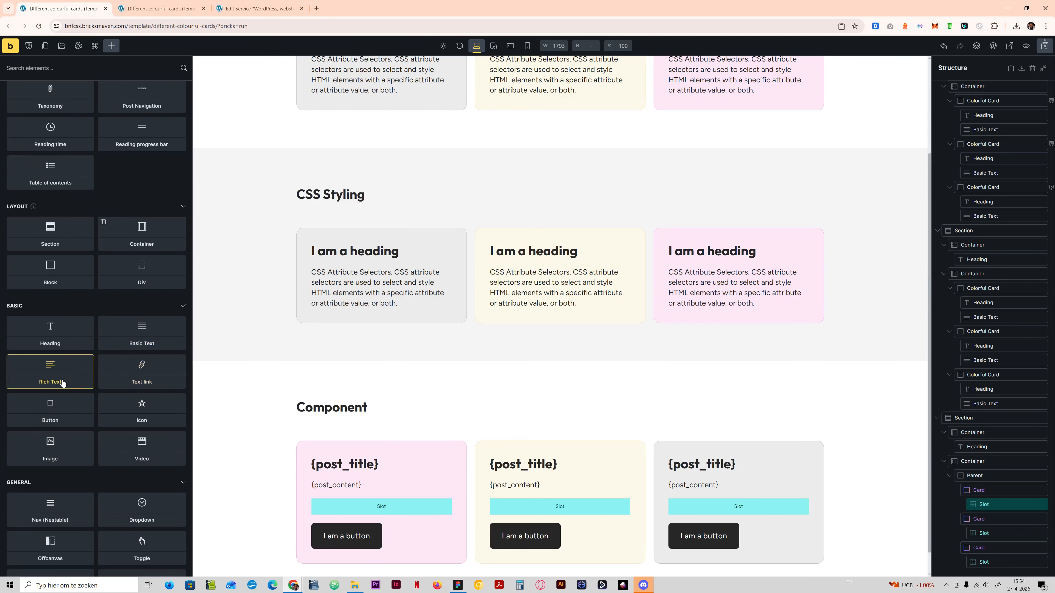
pyautogui.click(121, 347)
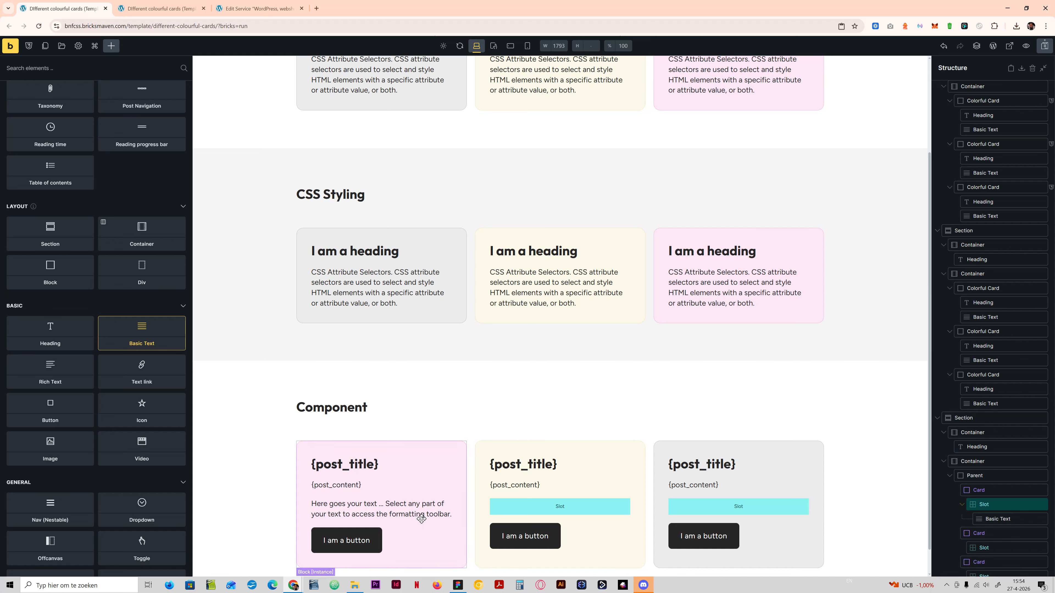
# Delete the Basic Text from the first card's slot and save the template.
pyautogui.rightClick(999, 519)
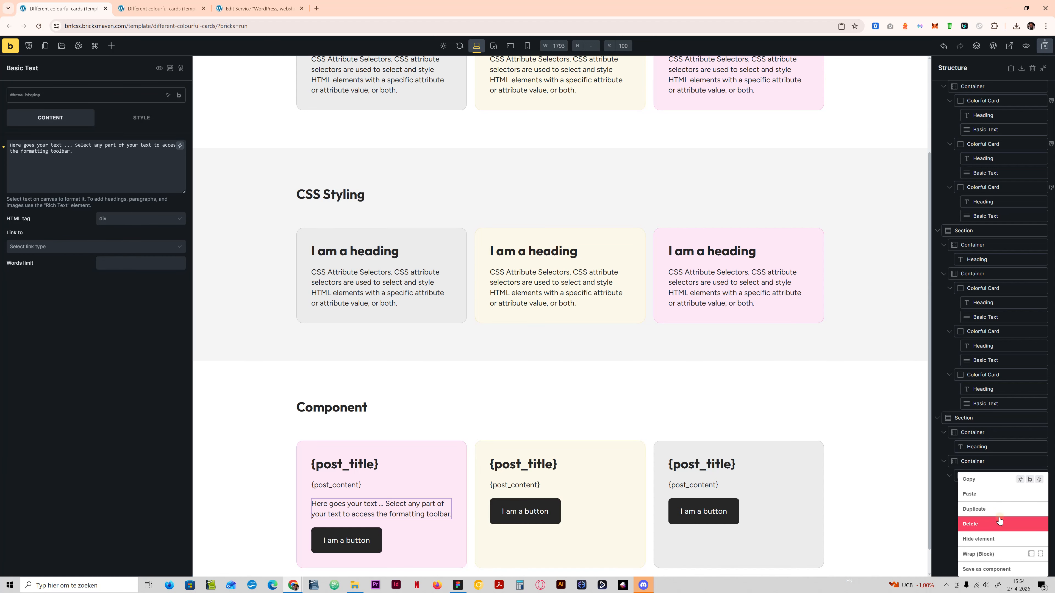
pyautogui.click(987, 524)
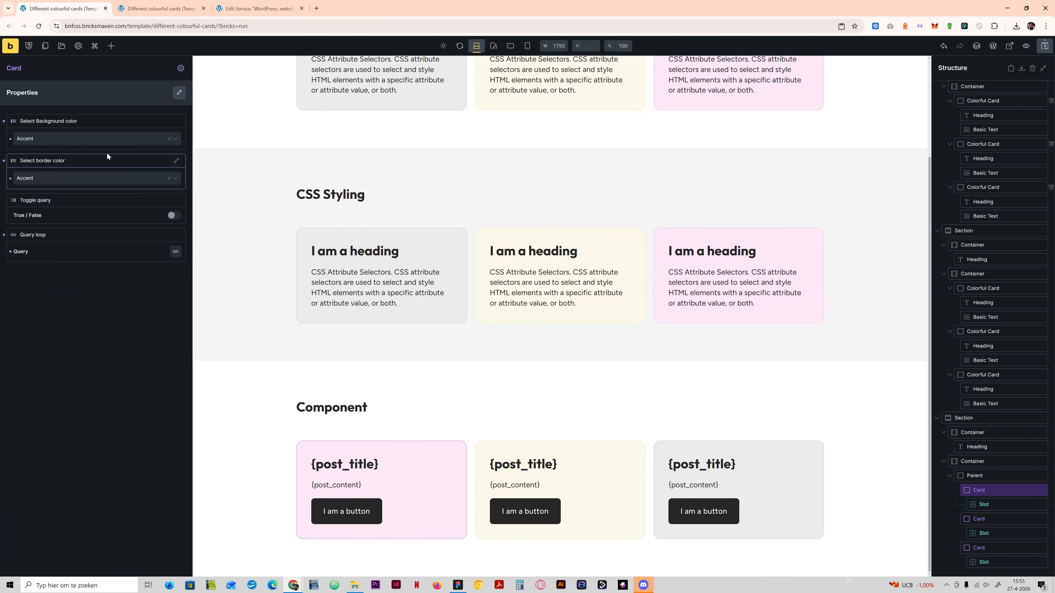
pyautogui.click(1044, 46)
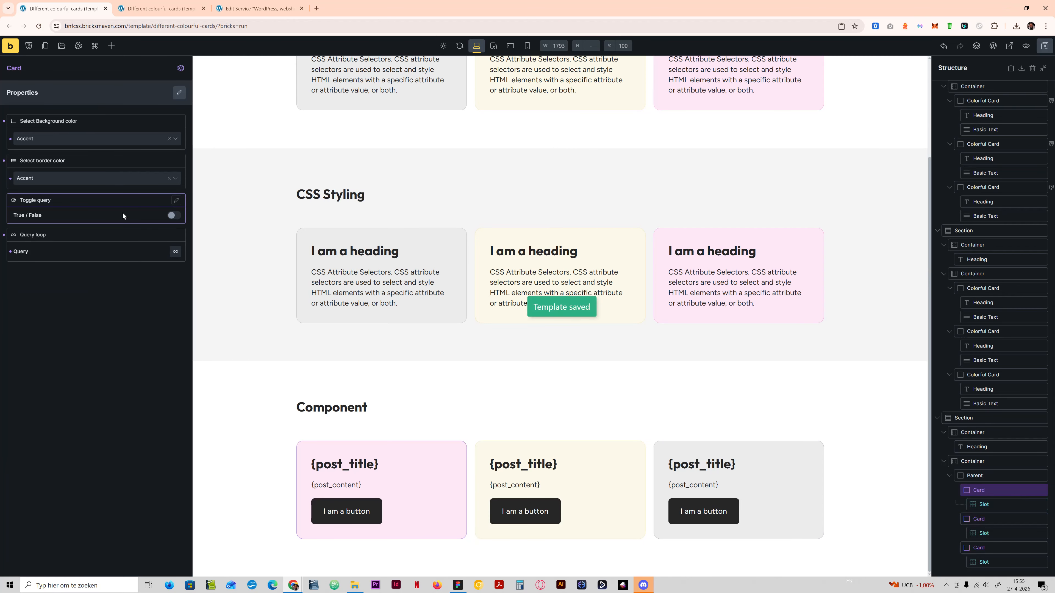
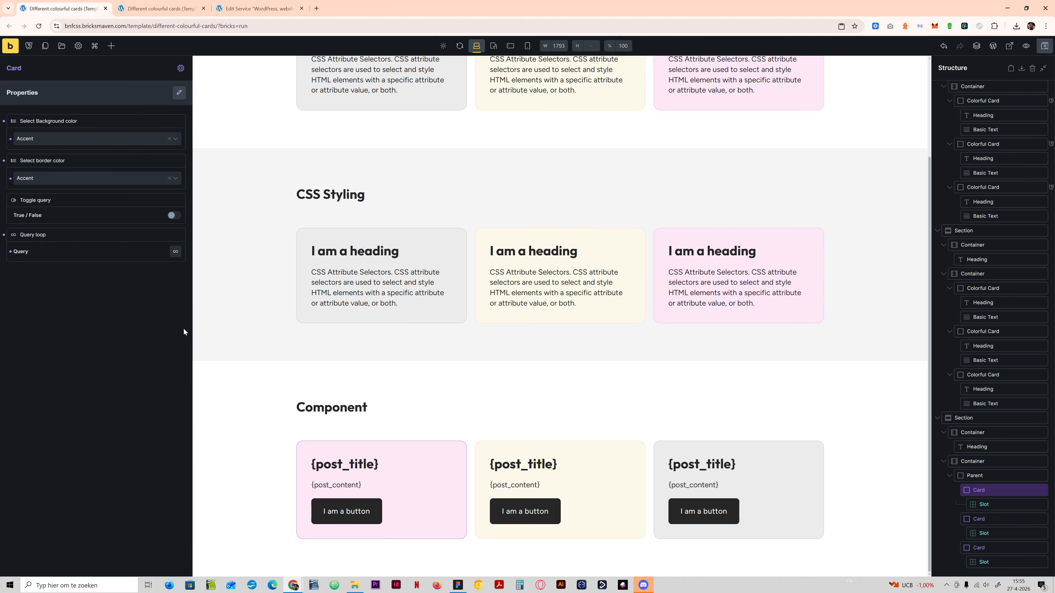
# Set the first component card's background color to Primary and its border color to Secondary.
pyautogui.click(130, 338)
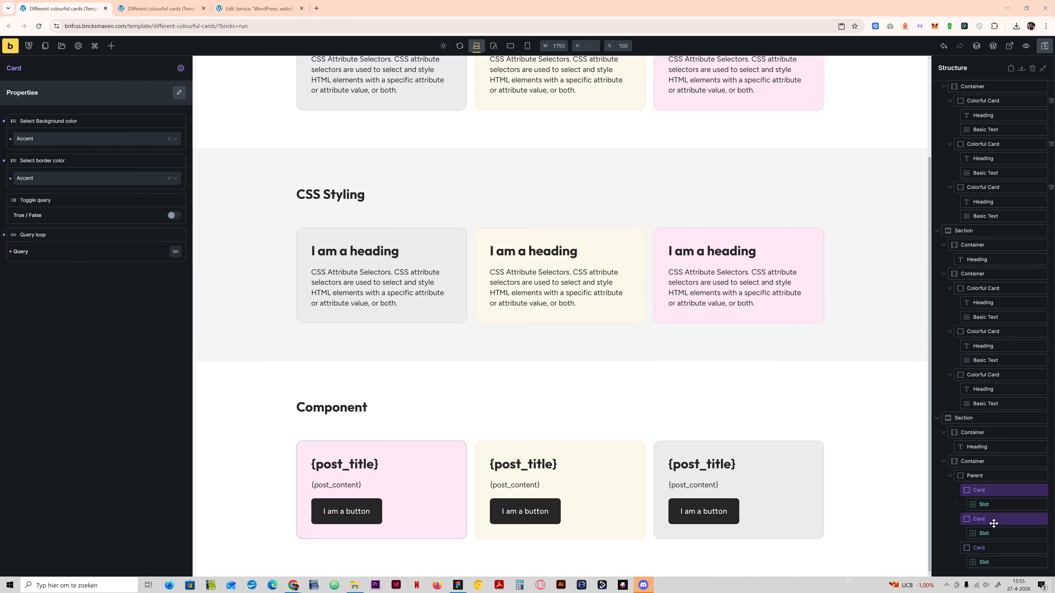
pyautogui.click(60, 142)
pyautogui.click(52, 154)
pyautogui.click(50, 178)
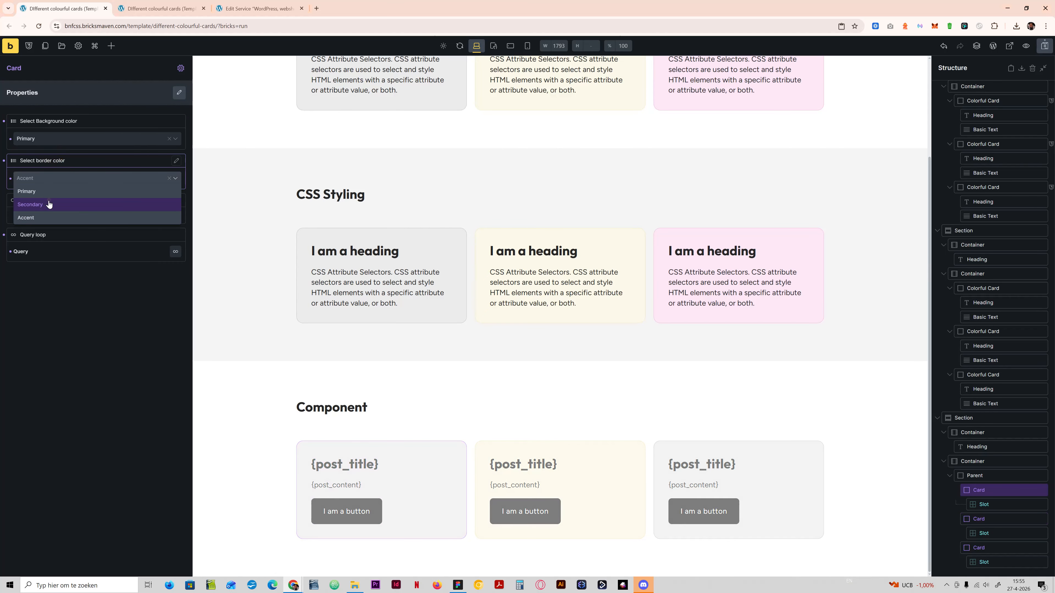
pyautogui.click(49, 204)
# Switch the first card's background color to Secondary and back to Primary.
pyautogui.click(63, 138)
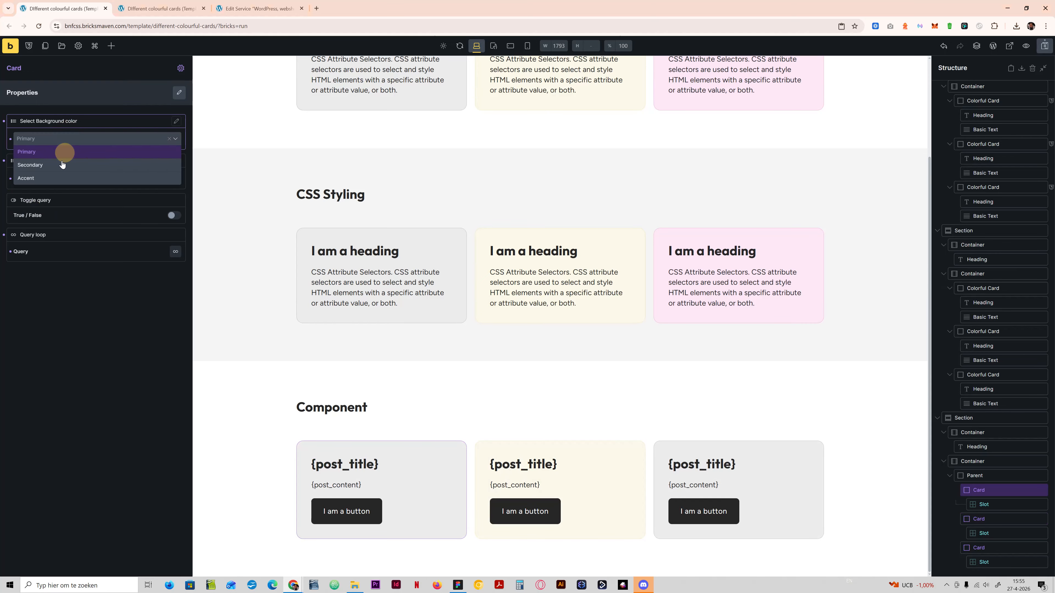
pyautogui.click(62, 165)
pyautogui.click(54, 139)
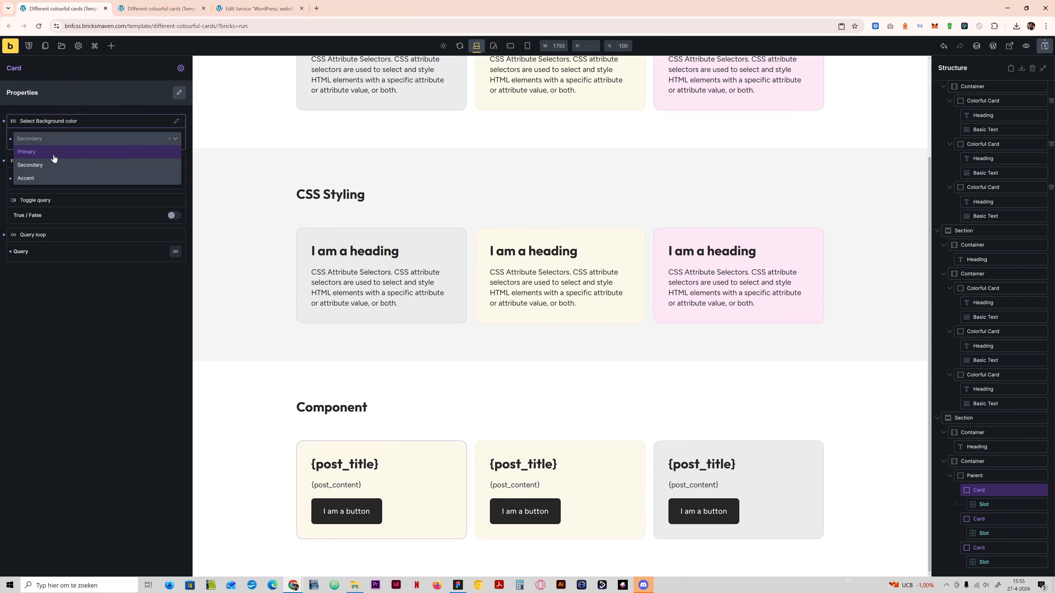
pyautogui.click(50, 153)
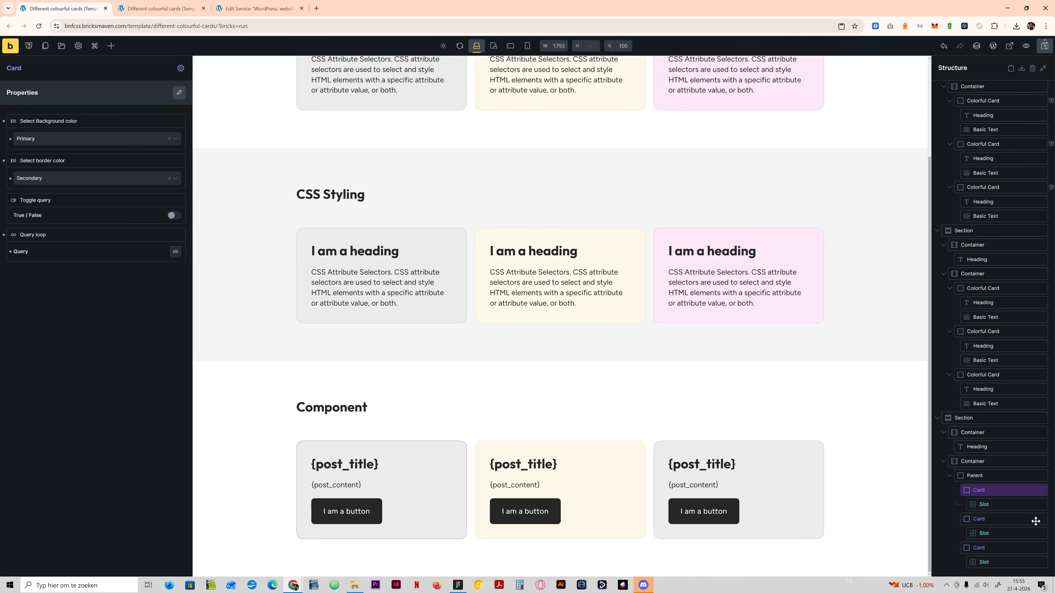
# Examine the settings of the cards' Parent, its Container and the first card, plus the Colorful Card component's style sections.
pyautogui.click(998, 478)
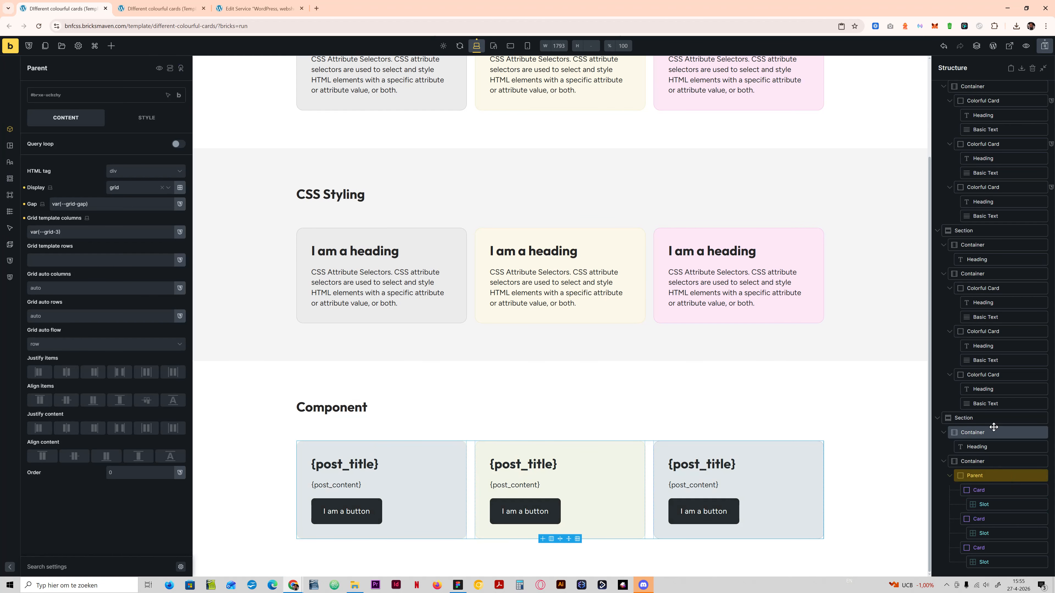
pyautogui.click(993, 460)
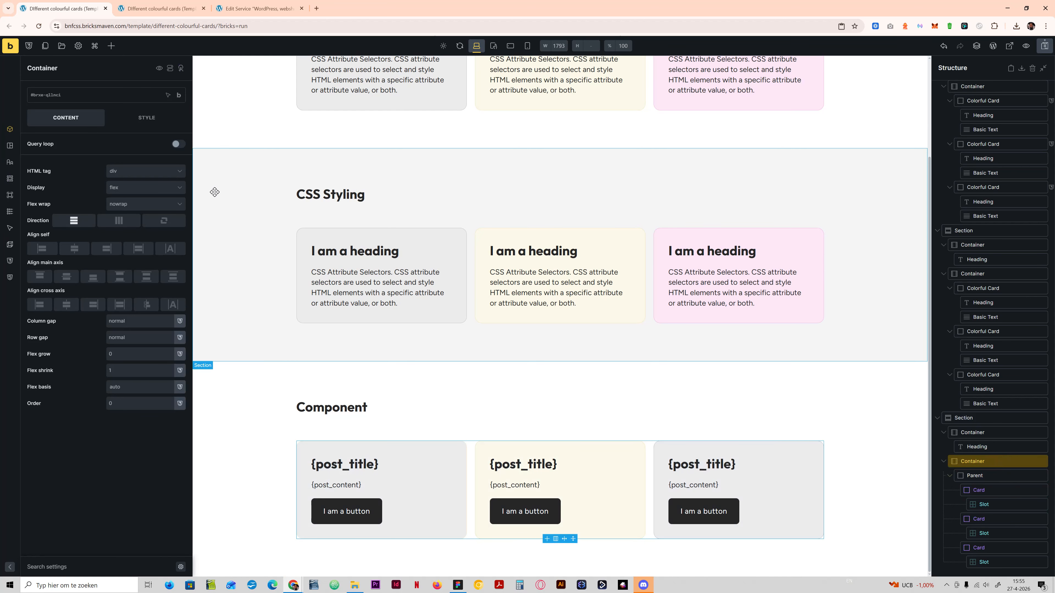
pyautogui.click(982, 489)
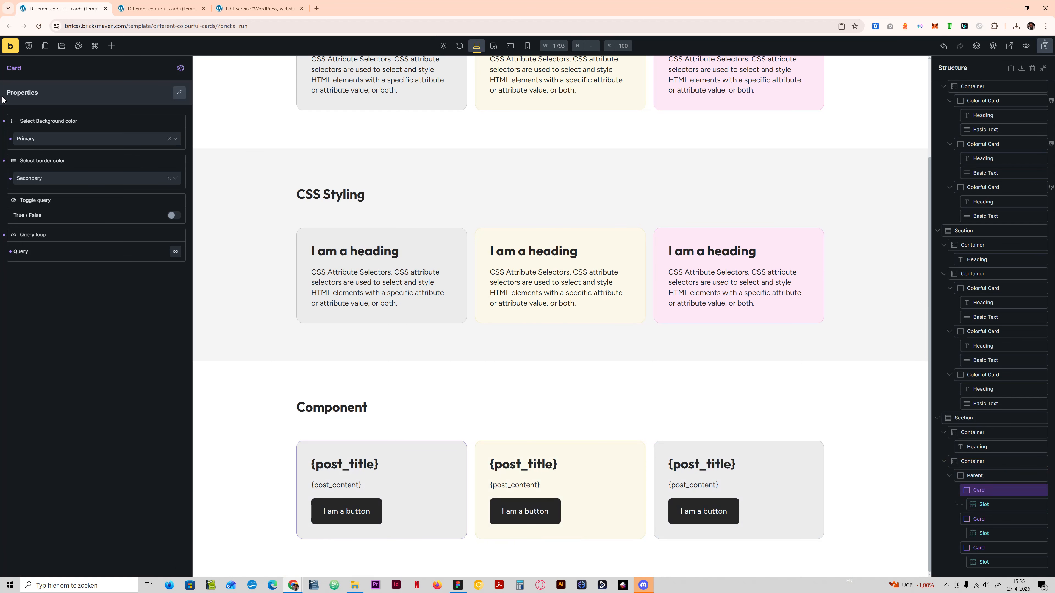
pyautogui.click(42, 138)
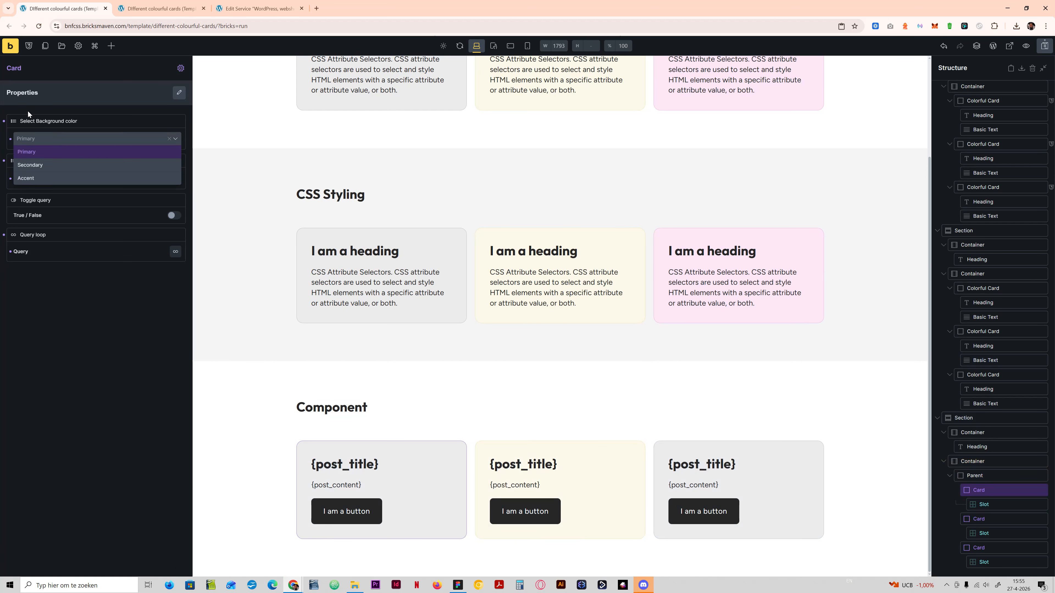
pyautogui.click(45, 111)
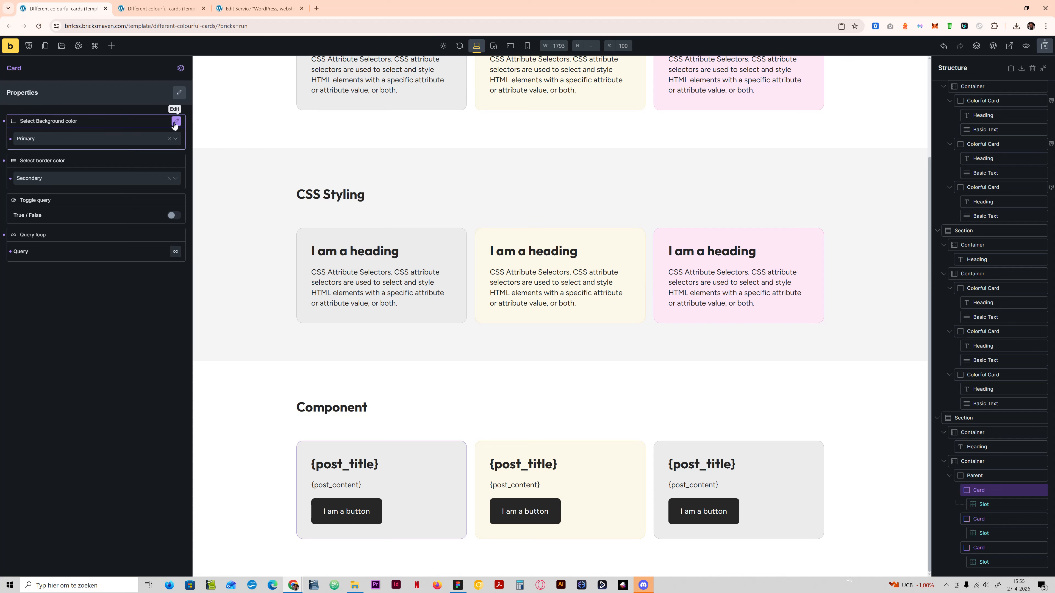
pyautogui.click(180, 74)
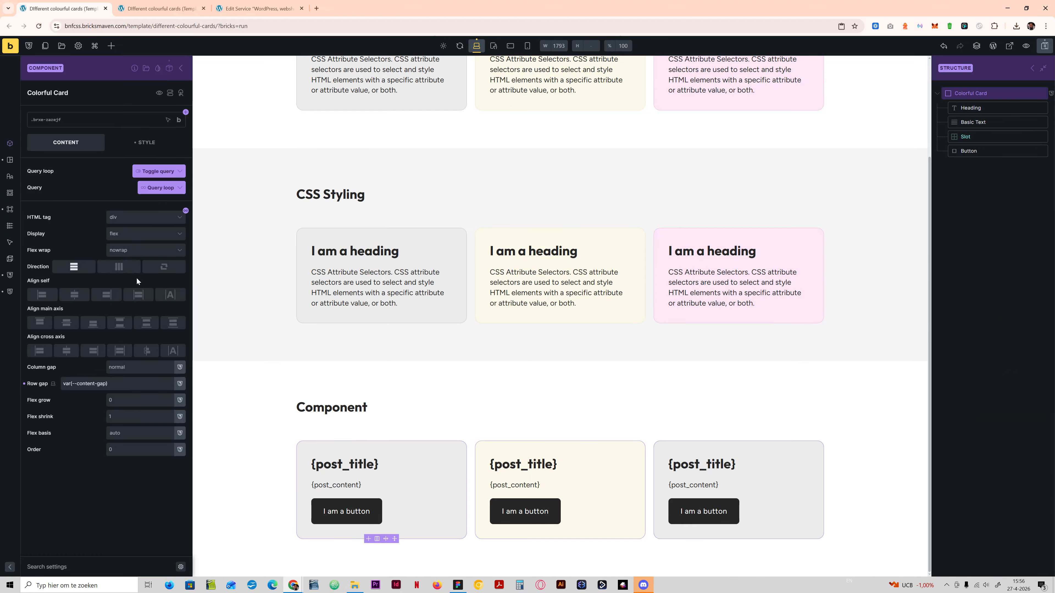
pyautogui.click(159, 140)
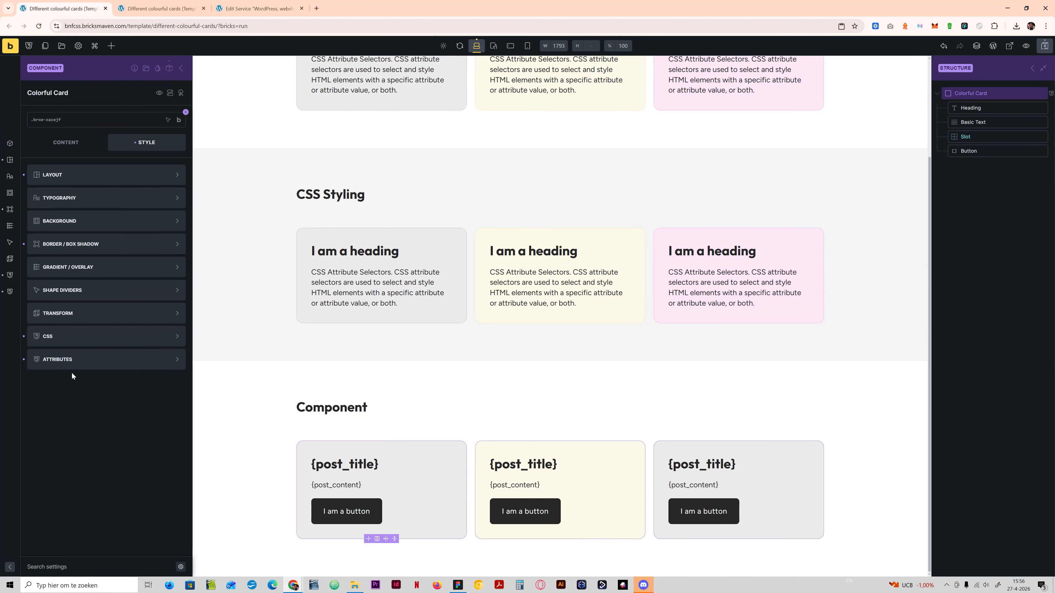
pyautogui.click(182, 68)
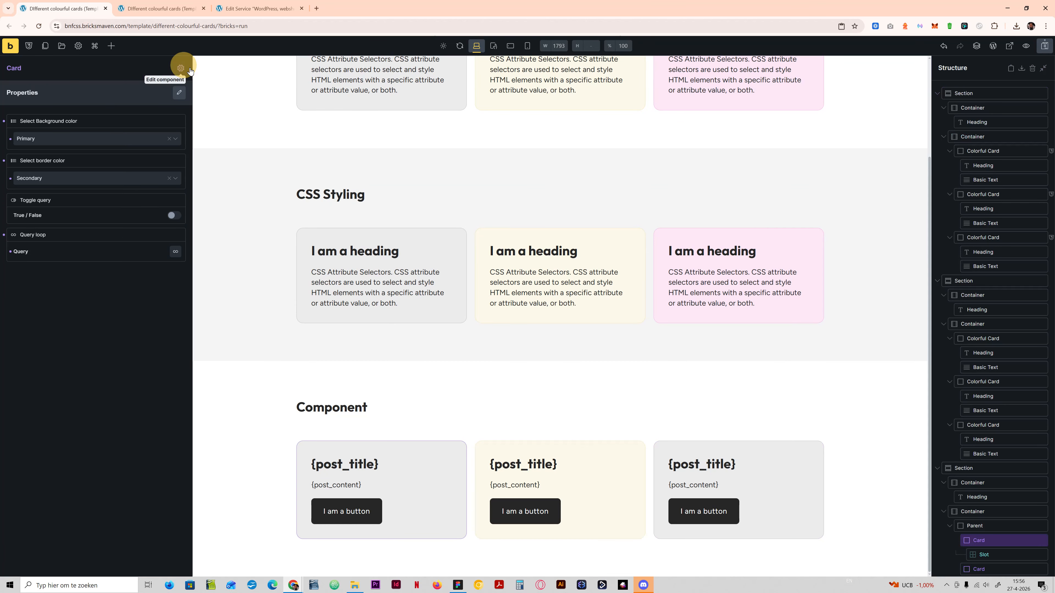
# Delete the second and third component cards from the Parent block, keeping only the first card.
pyautogui.scroll(-1, 993, 517)
pyautogui.rightClick(992, 519)
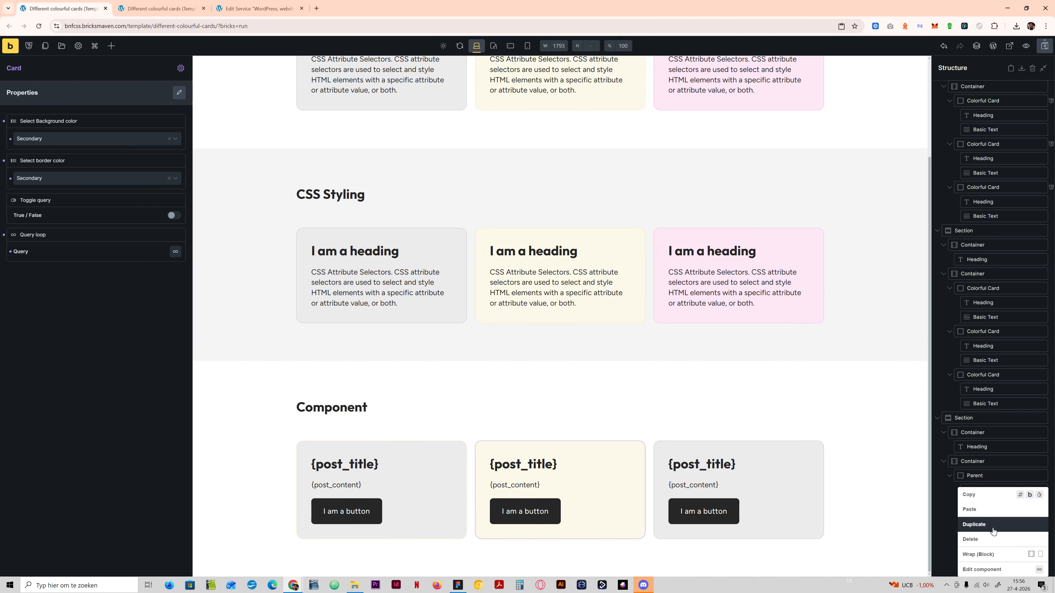
pyautogui.click(991, 539)
pyautogui.rightClick(991, 520)
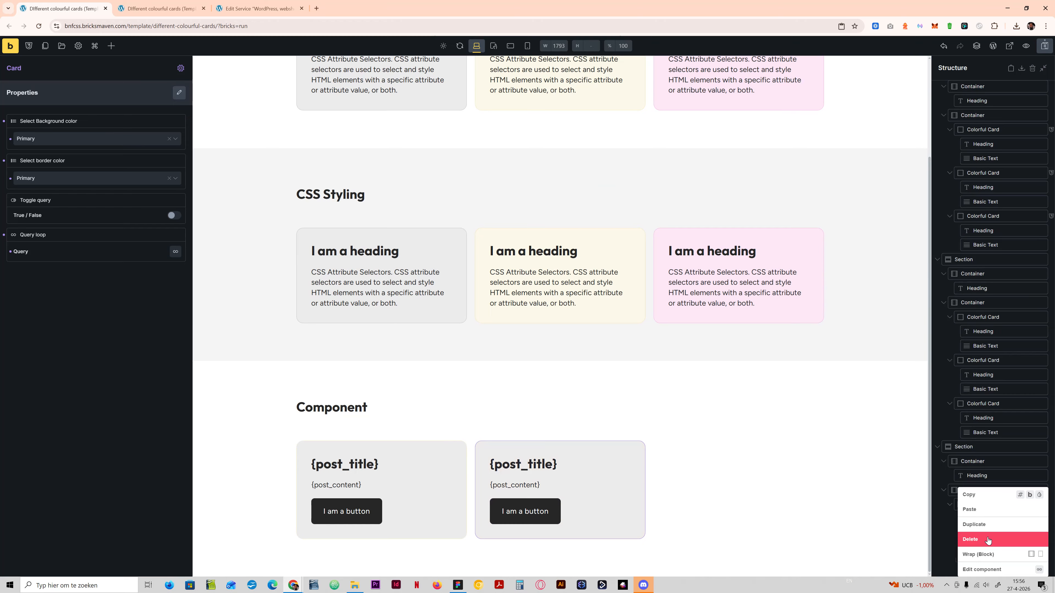
pyautogui.click(988, 539)
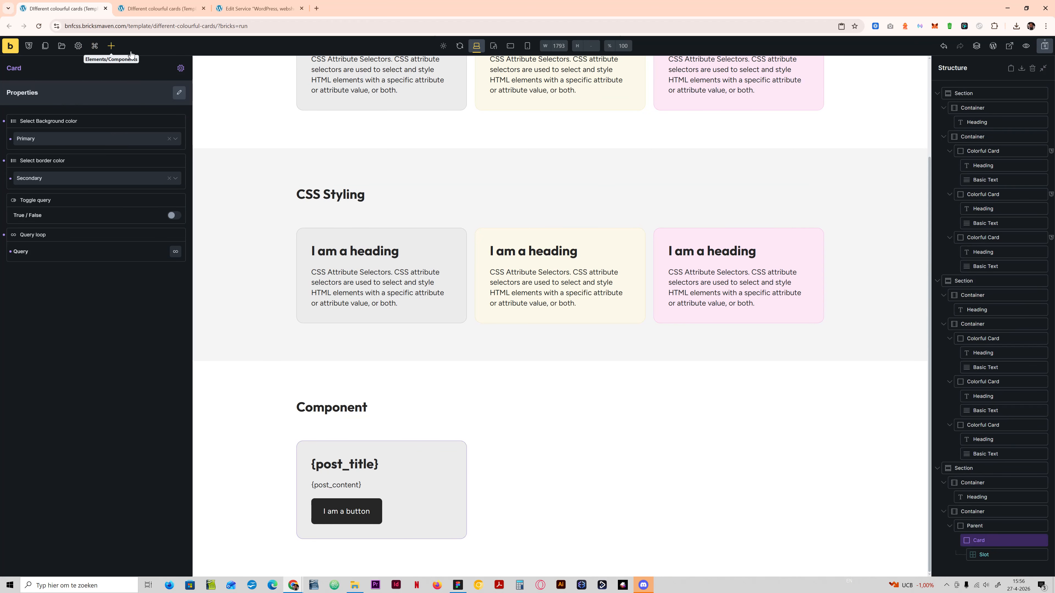
# Review the Colorful Card component's list of properties and return to the page structure.
pyautogui.click(181, 68)
pyautogui.click(169, 70)
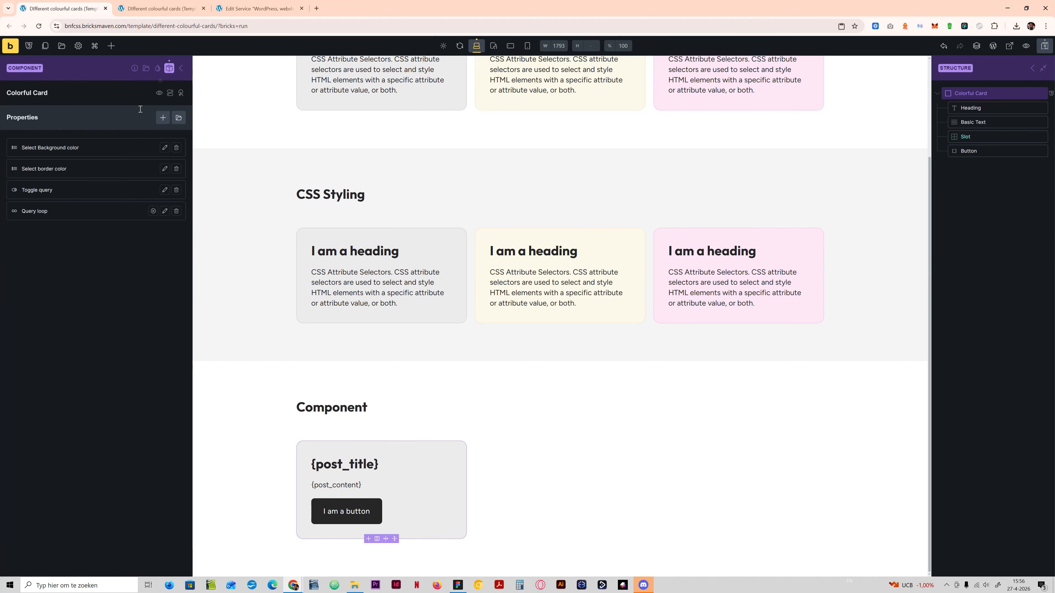
pyautogui.click(185, 70)
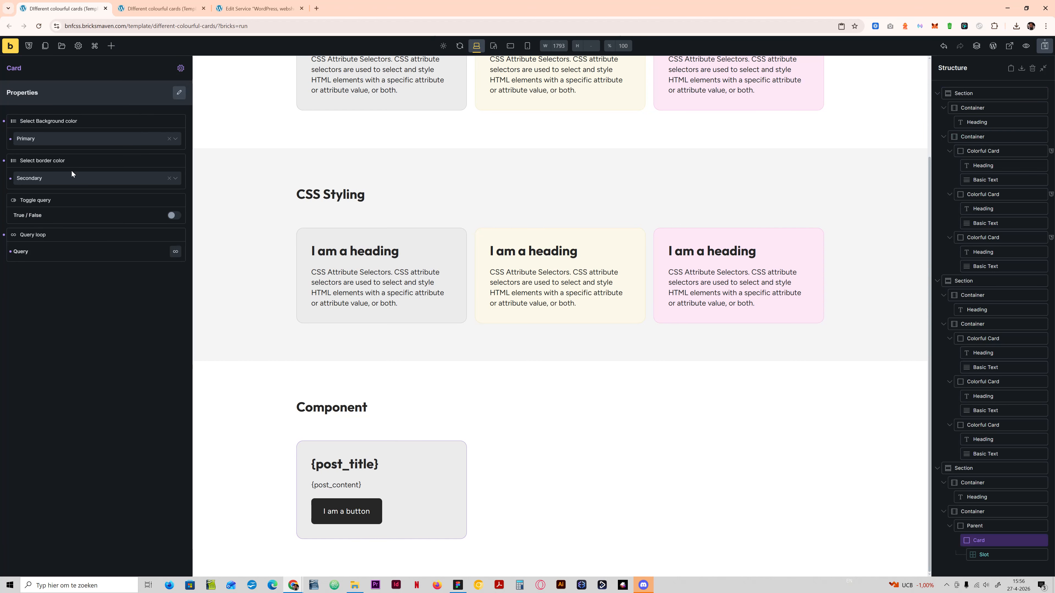
# Open the Colorful Card component's attributes and disconnect the Select Background color property from the data-bg value.
pyautogui.click(182, 69)
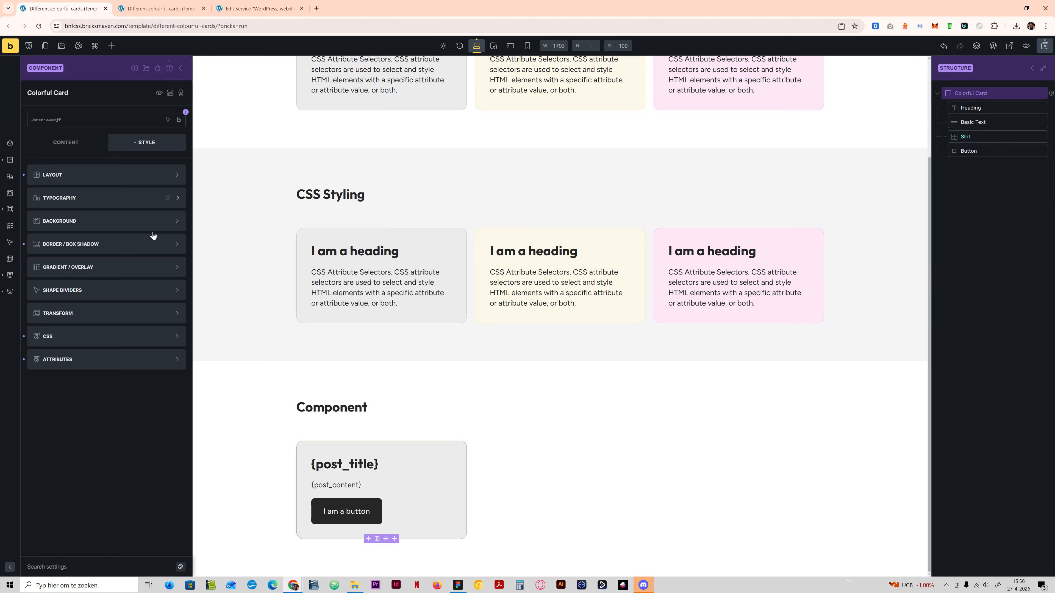
pyautogui.click(66, 359)
pyautogui.click(133, 245)
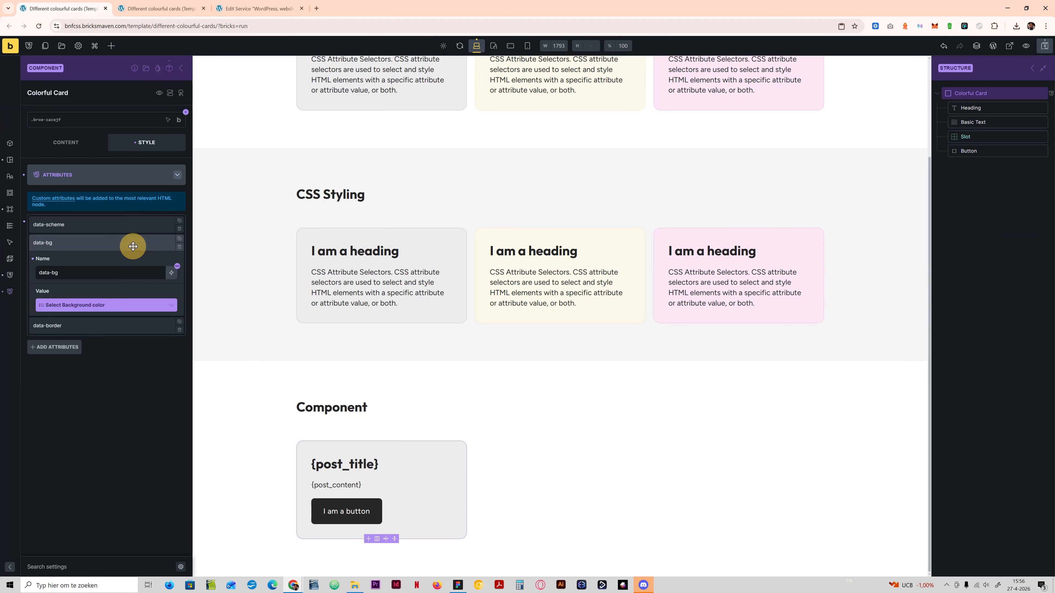
pyautogui.click(170, 307)
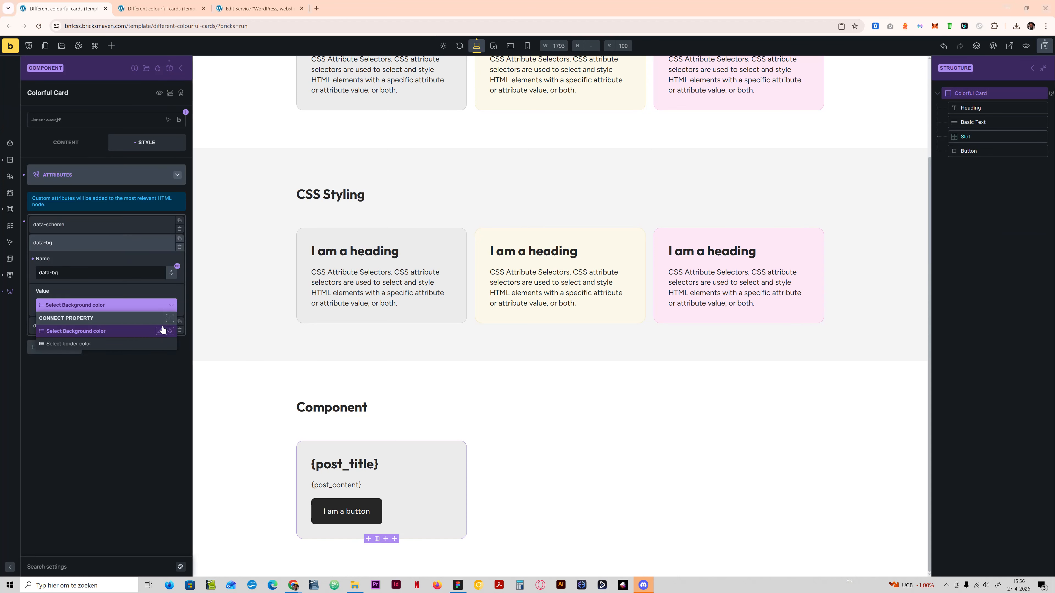
pyautogui.click(159, 330)
pyautogui.click(123, 243)
# Disconnect the Select border color property from the data-border attribute's value.
pyautogui.click(134, 260)
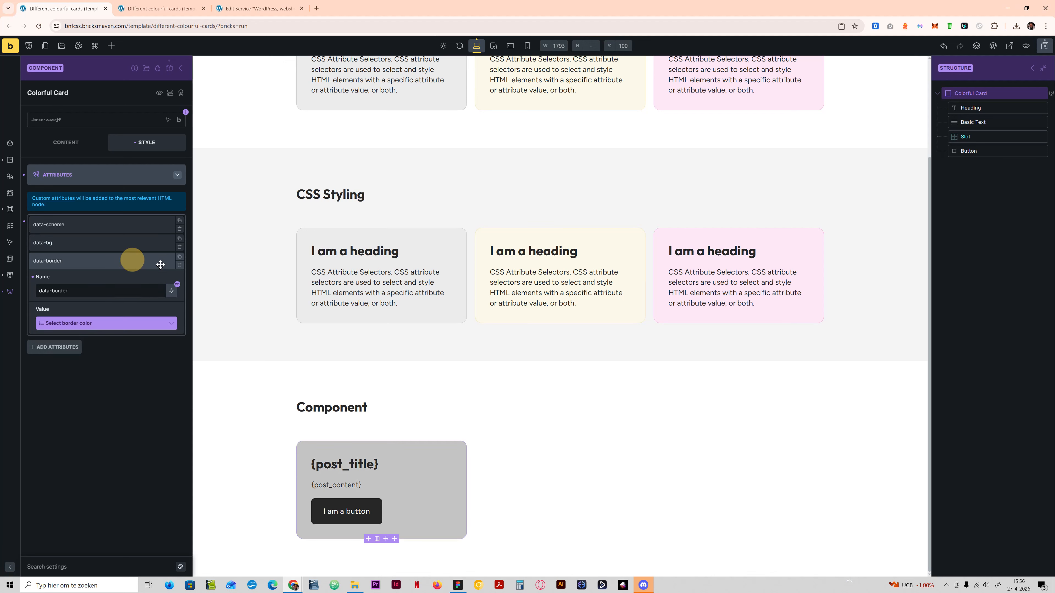
pyautogui.click(172, 324)
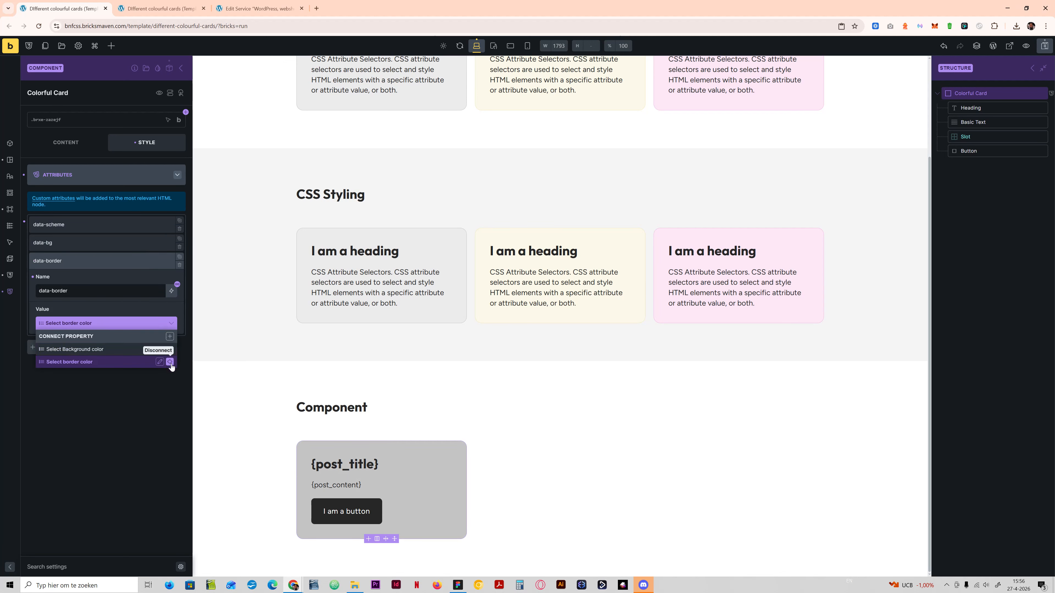
pyautogui.click(170, 362)
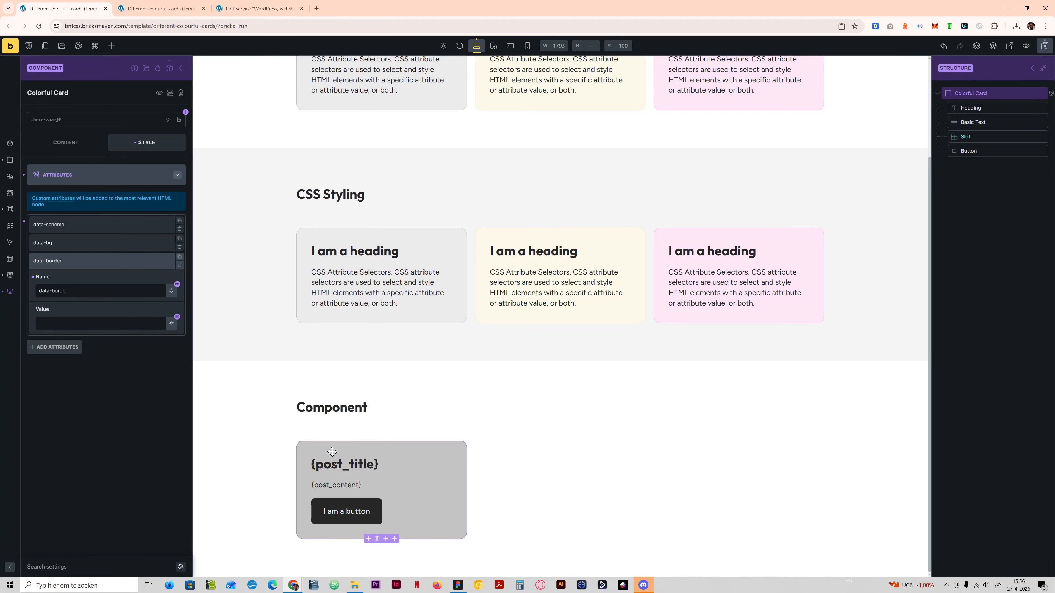
pyautogui.click(84, 262)
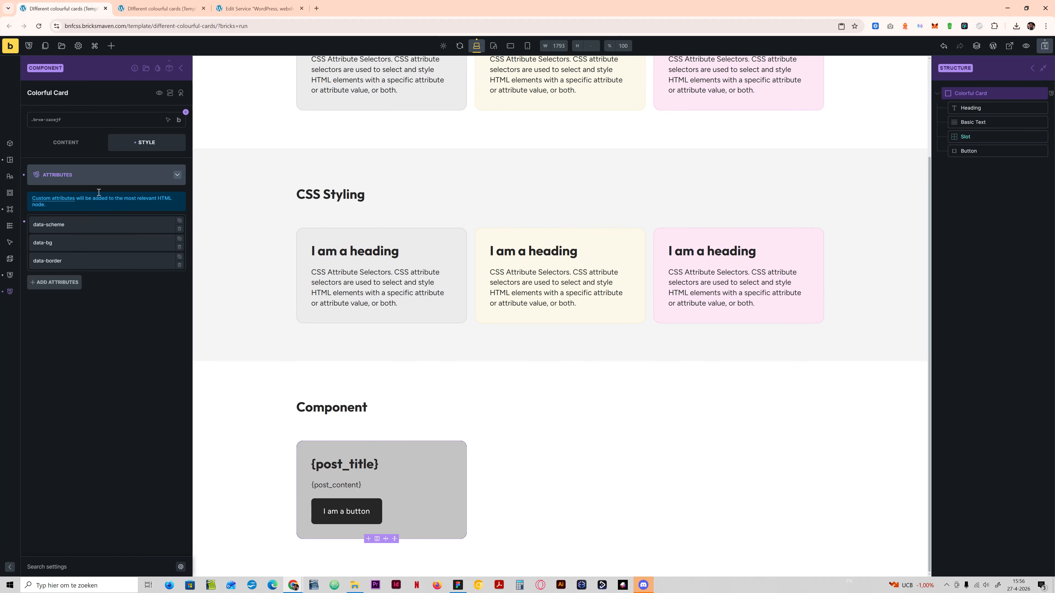
# Close the component's attribute settings and save the template.
pyautogui.click(79, 222)
pyautogui.click(76, 176)
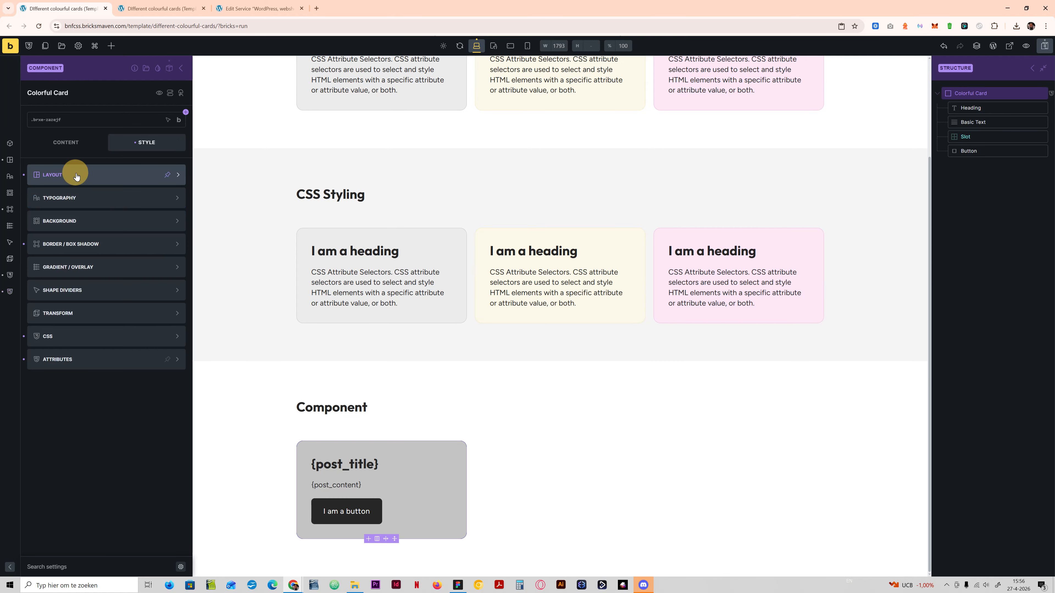
pyautogui.click(68, 139)
pyautogui.click(140, 140)
pyautogui.click(1045, 48)
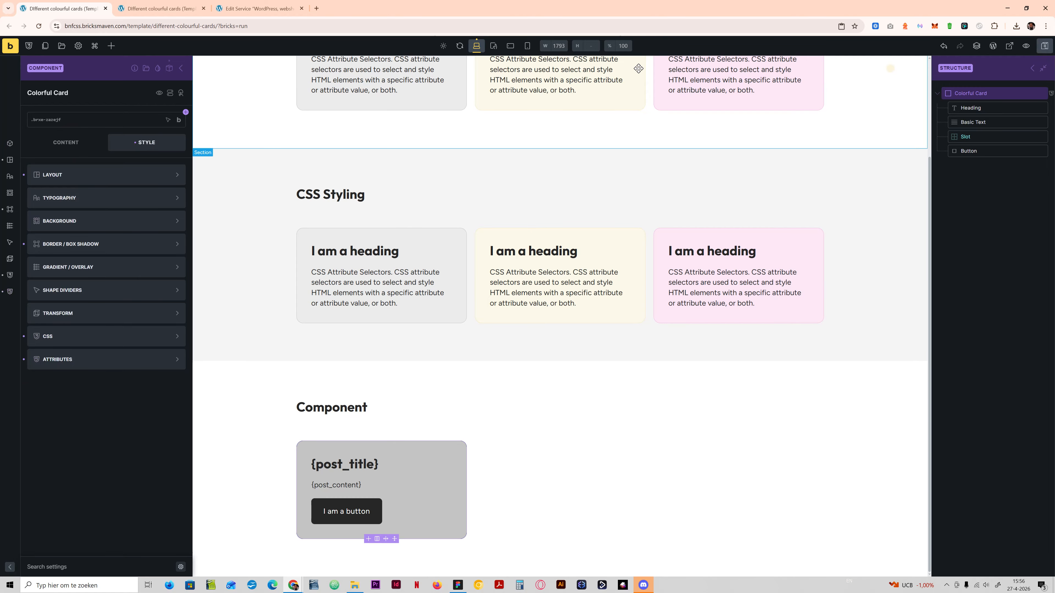
# Reload the builder page and open the card under the Component heading for component editing.
pyautogui.click(40, 26)
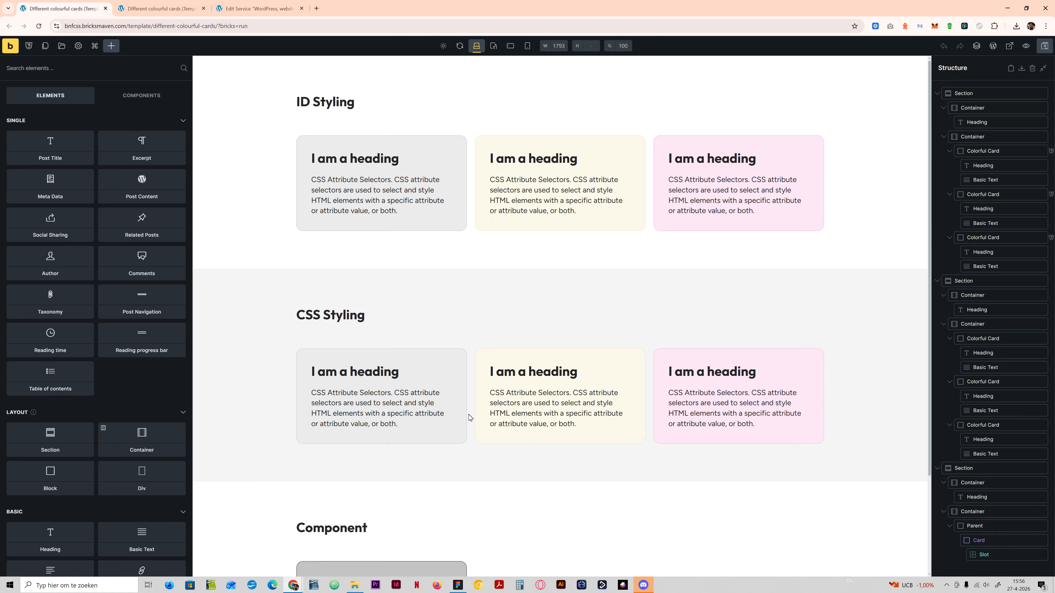
pyautogui.scroll(-3, 415, 407)
pyautogui.click(419, 445)
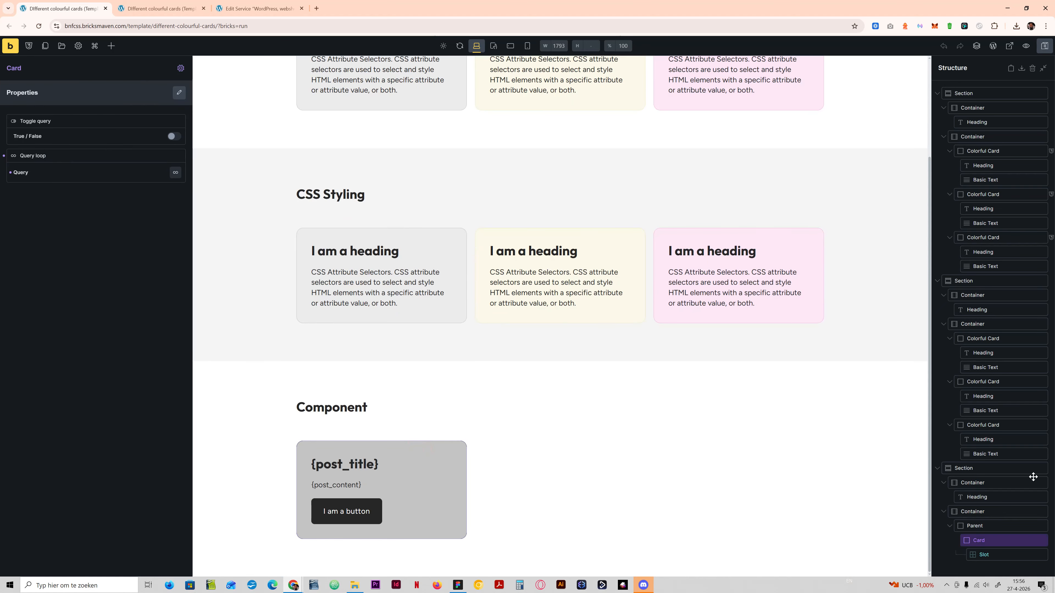
pyautogui.click(181, 68)
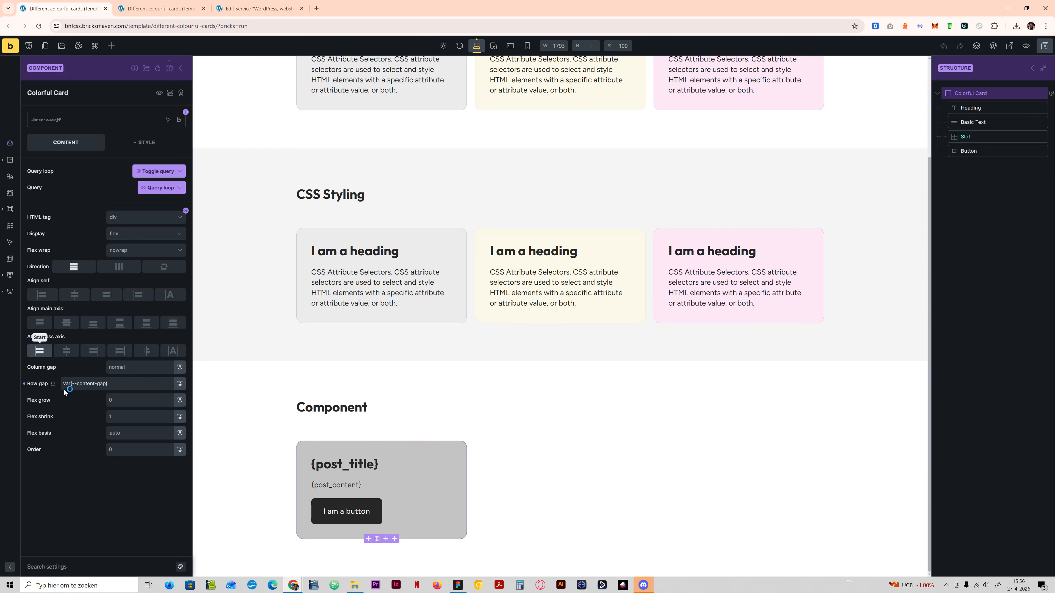
# Delete the Slot element from the Colorful Card component and save the template.
pyautogui.click(160, 142)
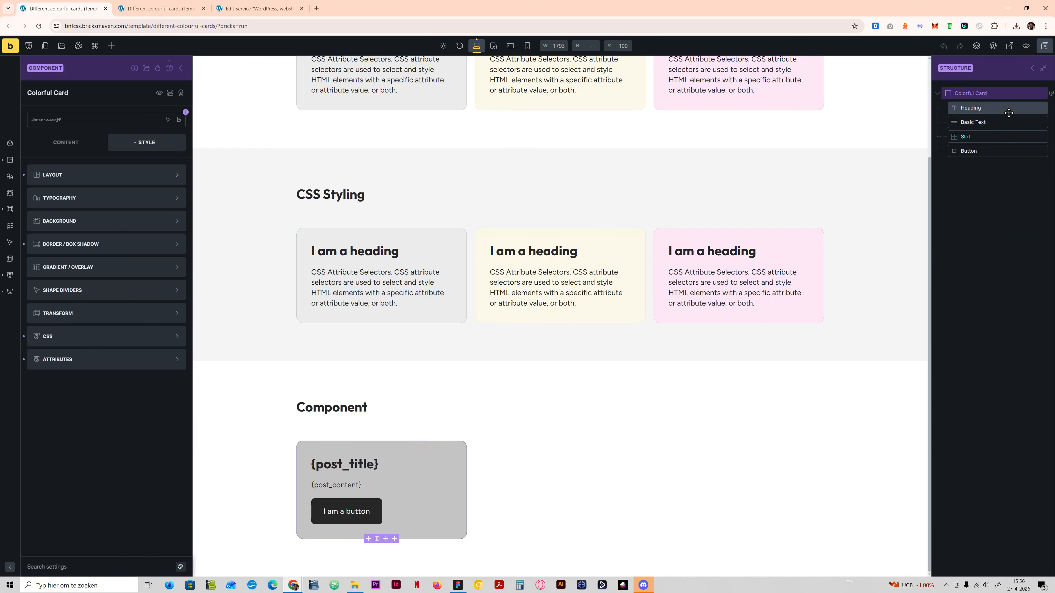
pyautogui.rightClick(984, 136)
pyautogui.click(976, 187)
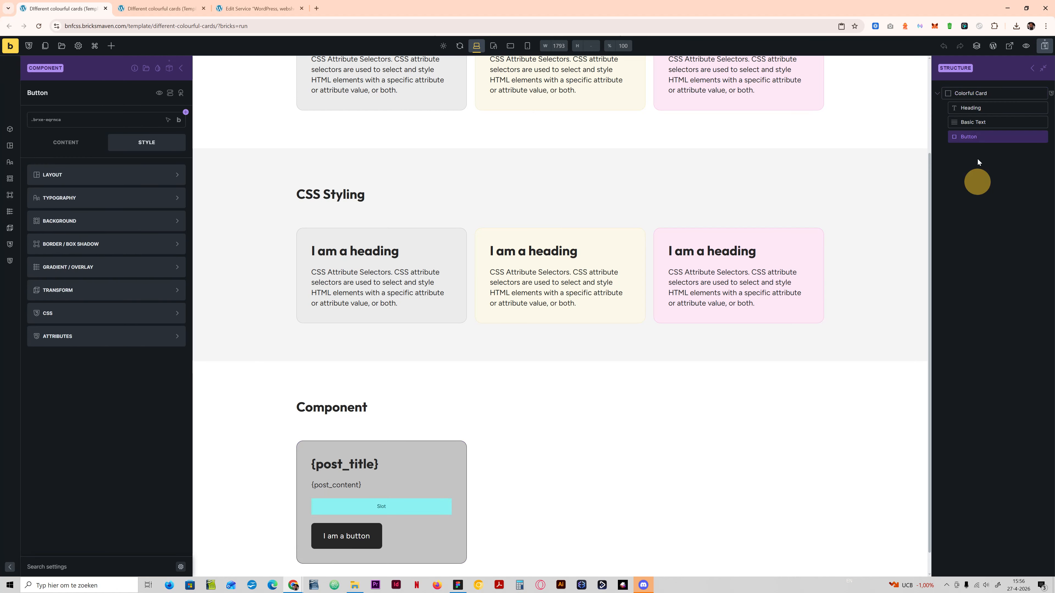
pyautogui.click(1039, 50)
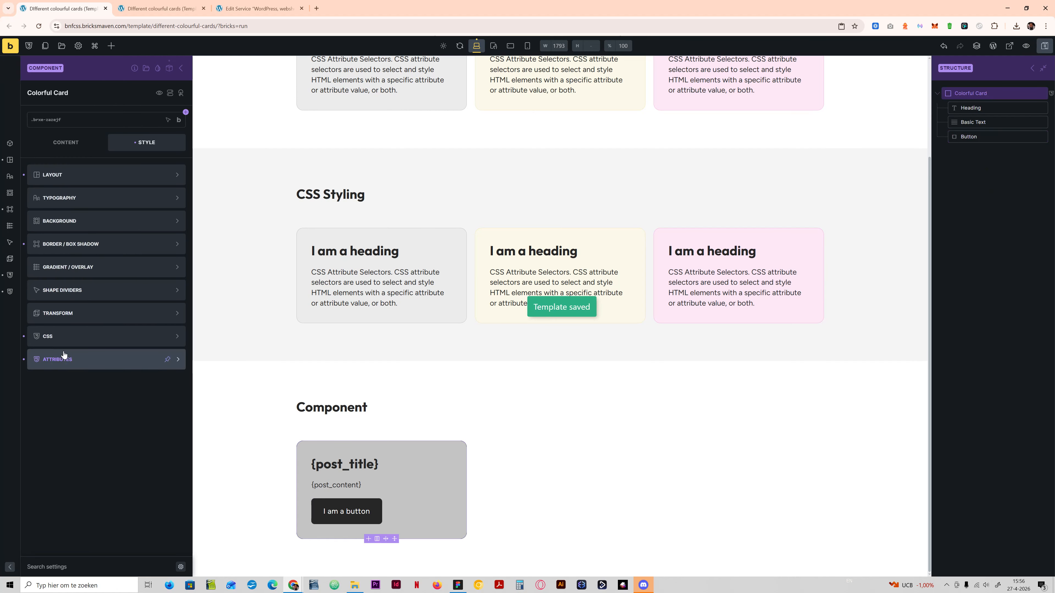
# Check the Colorful Card's custom CSS and set its data-bg attribute value to var(--primary-l-10).
pyautogui.click(67, 335)
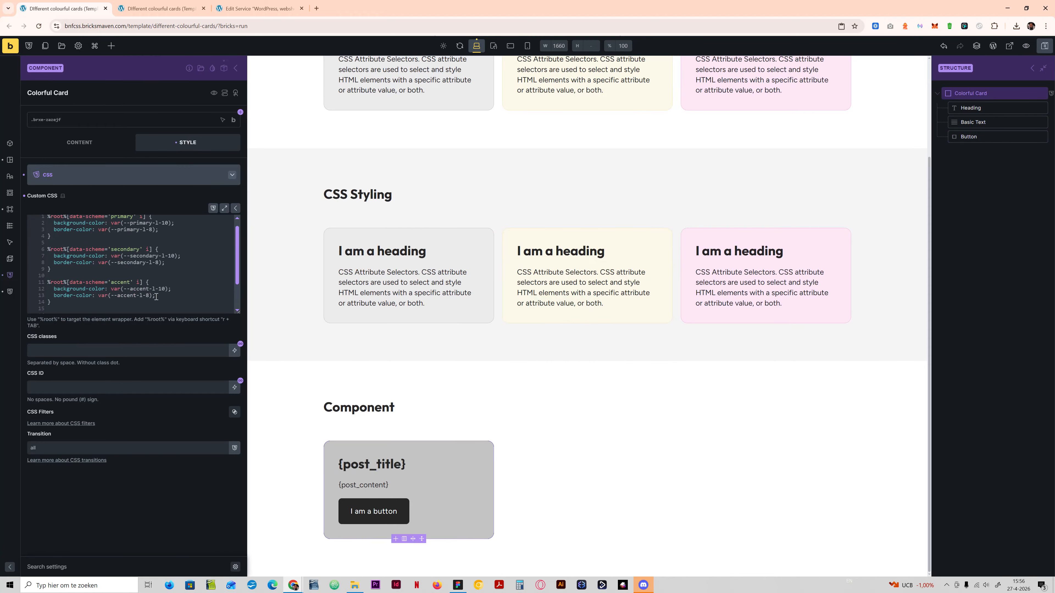
pyautogui.click(123, 177)
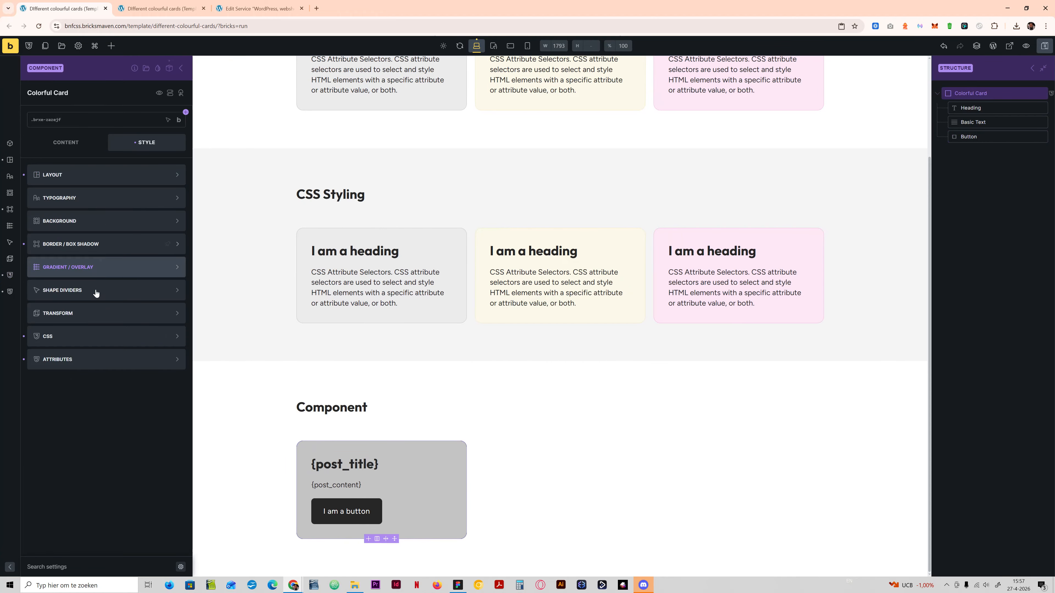
pyautogui.click(68, 354)
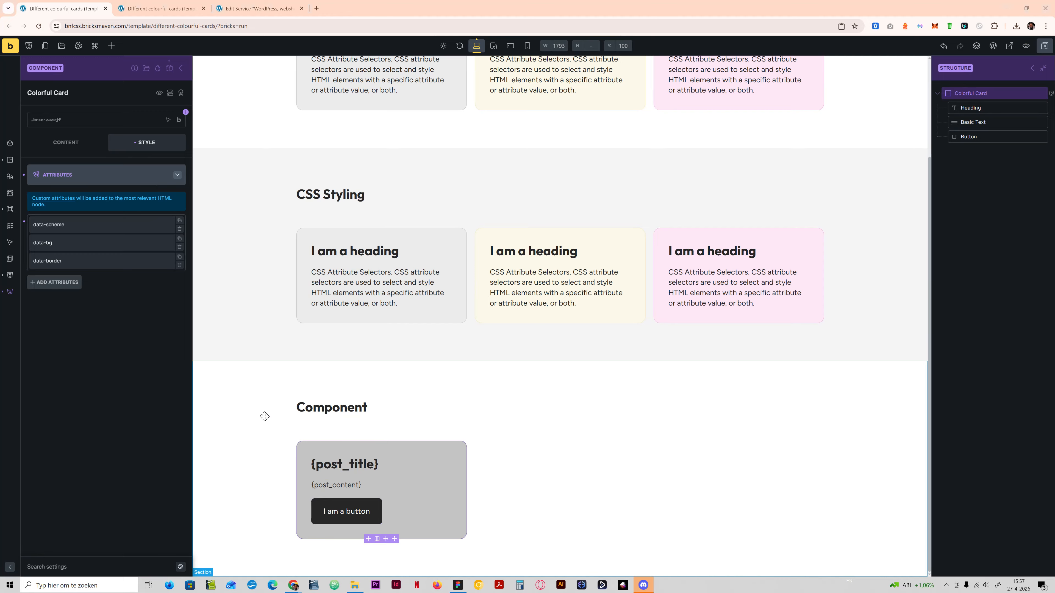
pyautogui.click(79, 242)
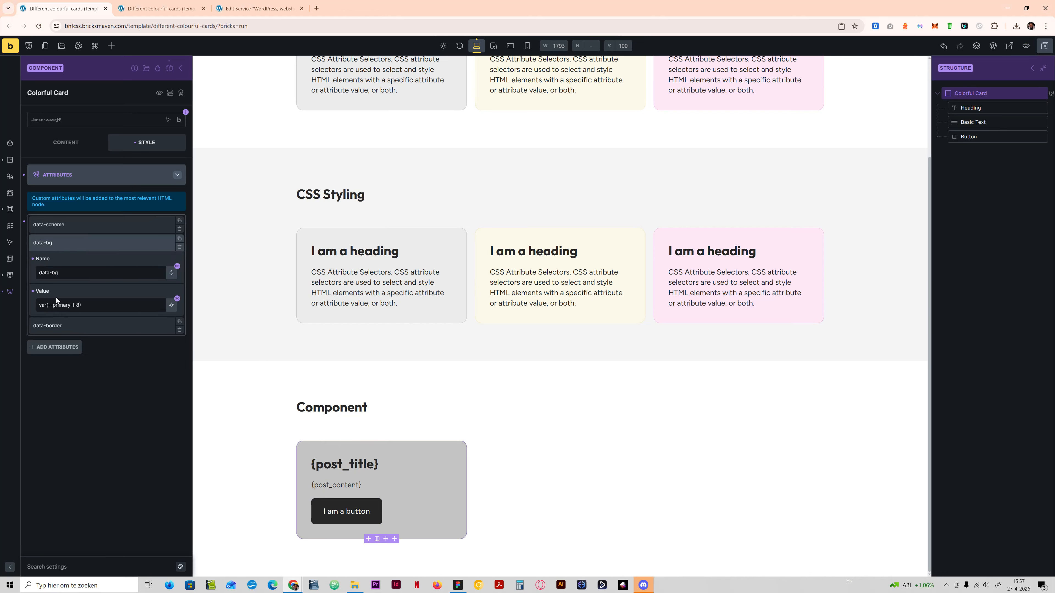
pyautogui.moveTo(91, 304); pyautogui.dragTo(45, 304)
pyautogui.click(84, 304)
pyautogui.press('BackSpace')
pyautogui.write('10')
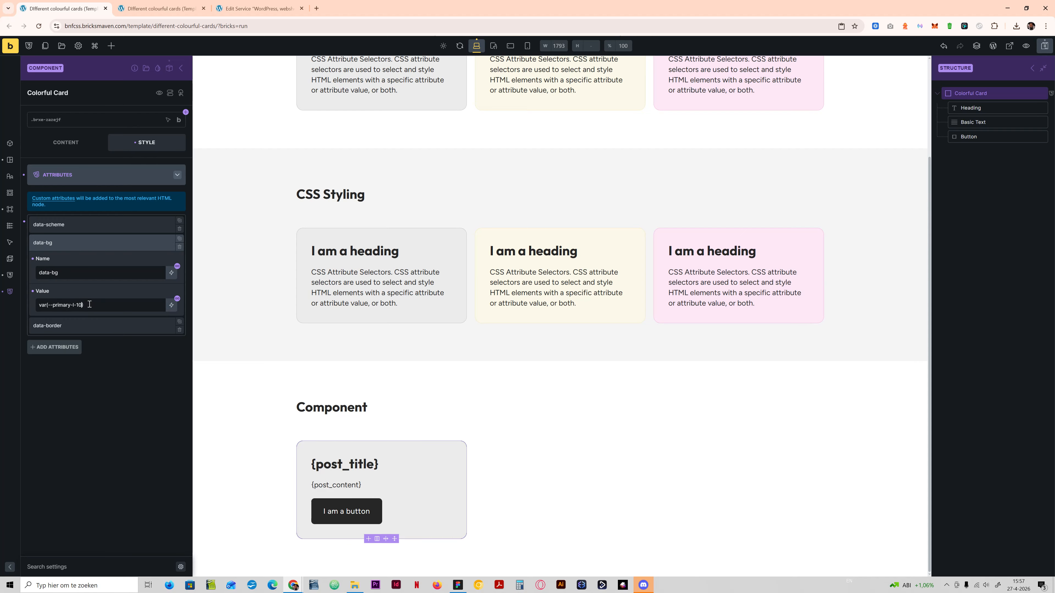
pyautogui.click(66, 243)
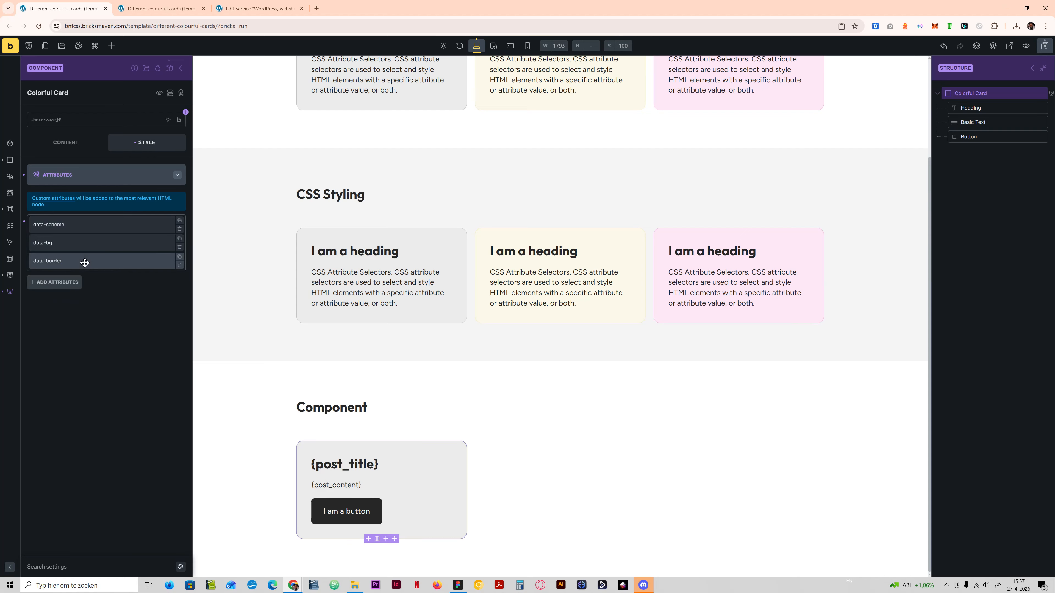
# Set the value of the component's data-border attribute to var(--primary-l-8).
pyautogui.click(67, 261)
pyautogui.click(83, 320)
pyautogui.write('var(--primary-l-10)')
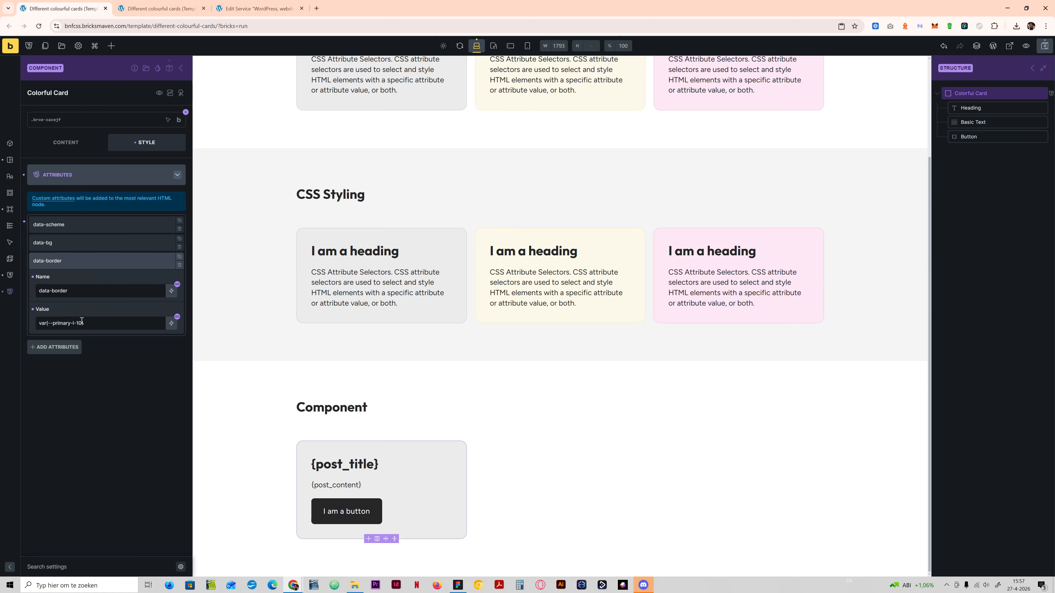
pyautogui.click(81, 416)
pyautogui.click(109, 261)
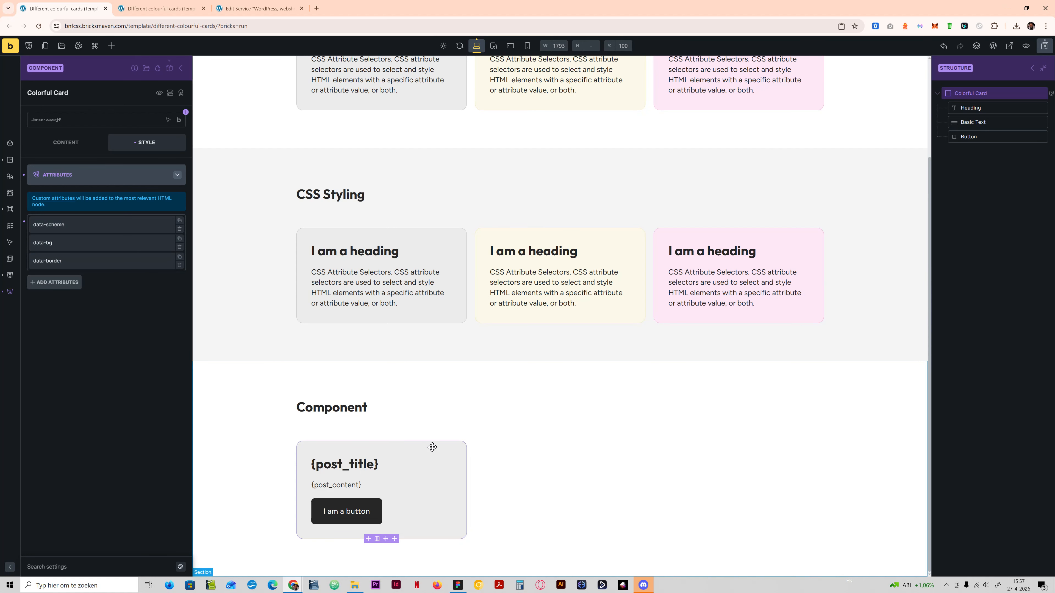
# Name the Colorful Card component's base variant Primary and add two more variants.
pyautogui.click(157, 68)
pyautogui.click(49, 109)
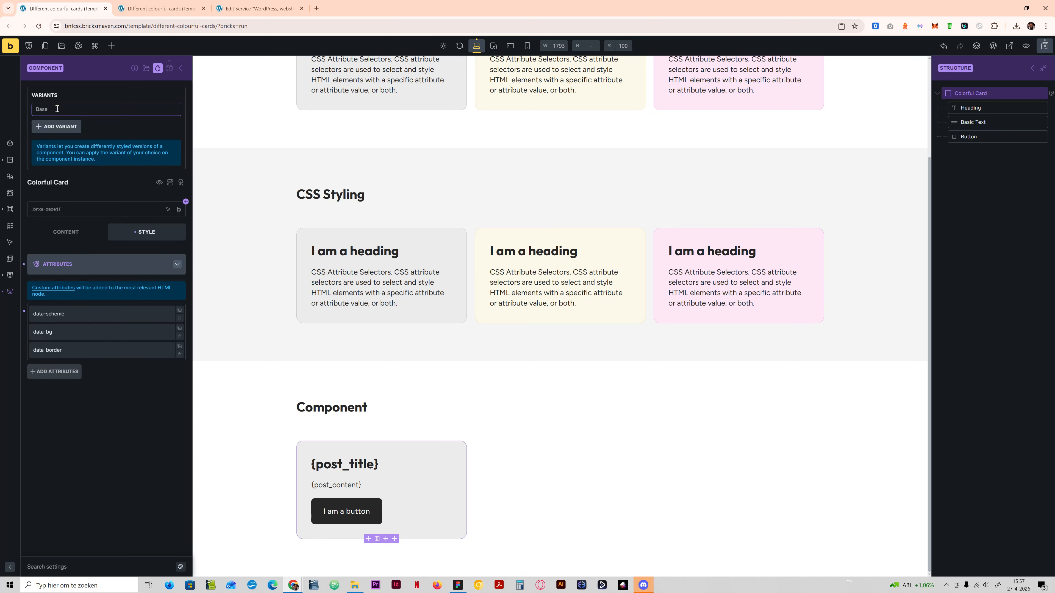
pyautogui.write('Primary')
pyautogui.click(59, 127)
pyautogui.click(57, 159)
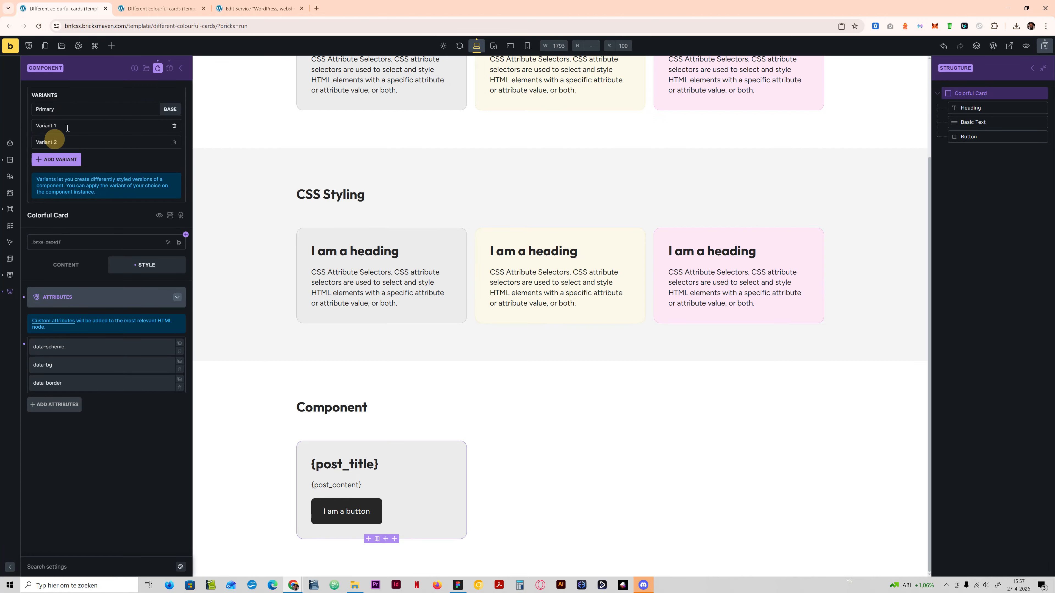
# Rename the two added variants to Secondary and Accent.
pyautogui.tripleClick(38, 124)
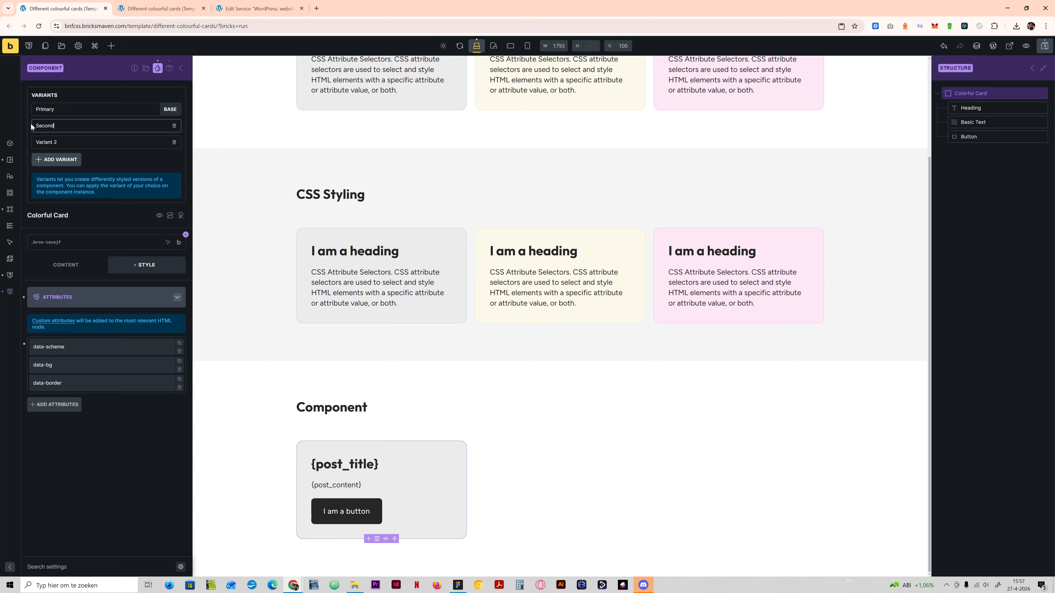
pyautogui.tripleClick(66, 142)
pyautogui.write('Ad')
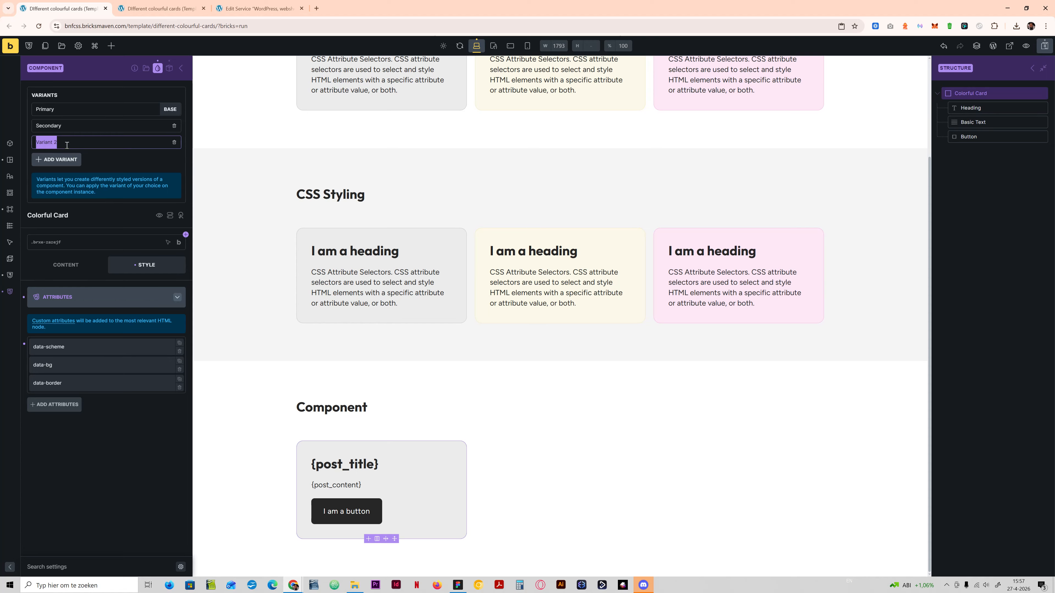
pyautogui.click(100, 161)
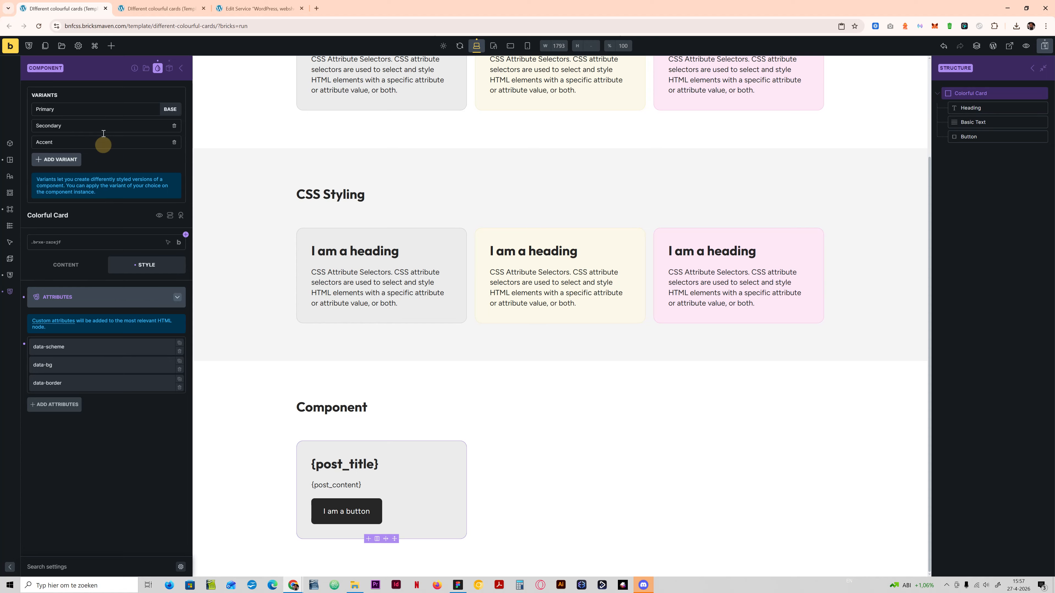
# Return to the card instance to view its variant choices and reopen the component for editing.
pyautogui.click(183, 69)
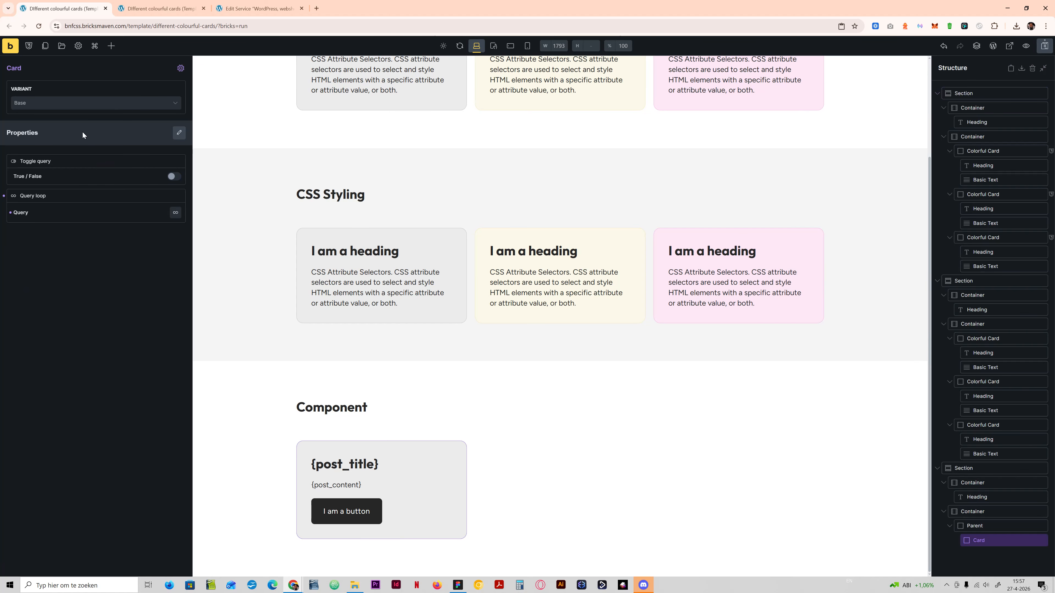
pyautogui.click(49, 109)
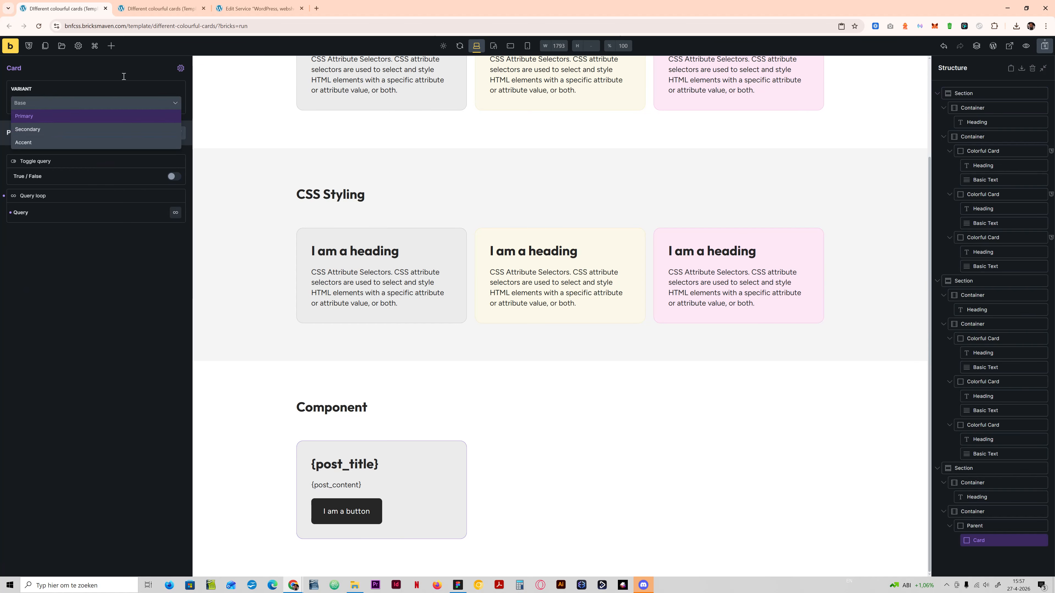
pyautogui.click(180, 68)
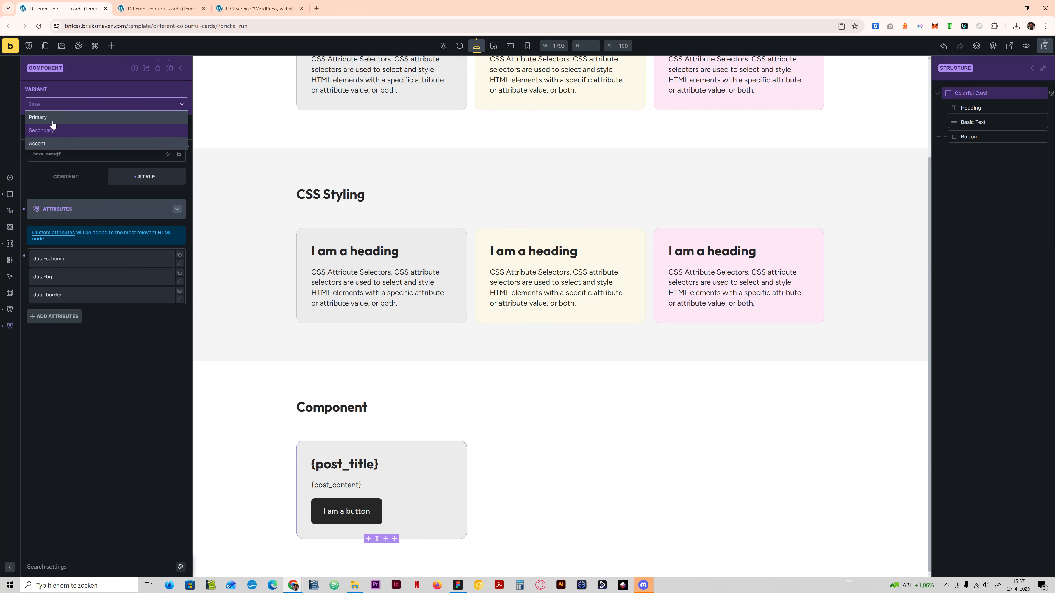
# Switch the component to the Secondary variant and set its data-bg value to var(--secondary-l-10).
pyautogui.click(53, 128)
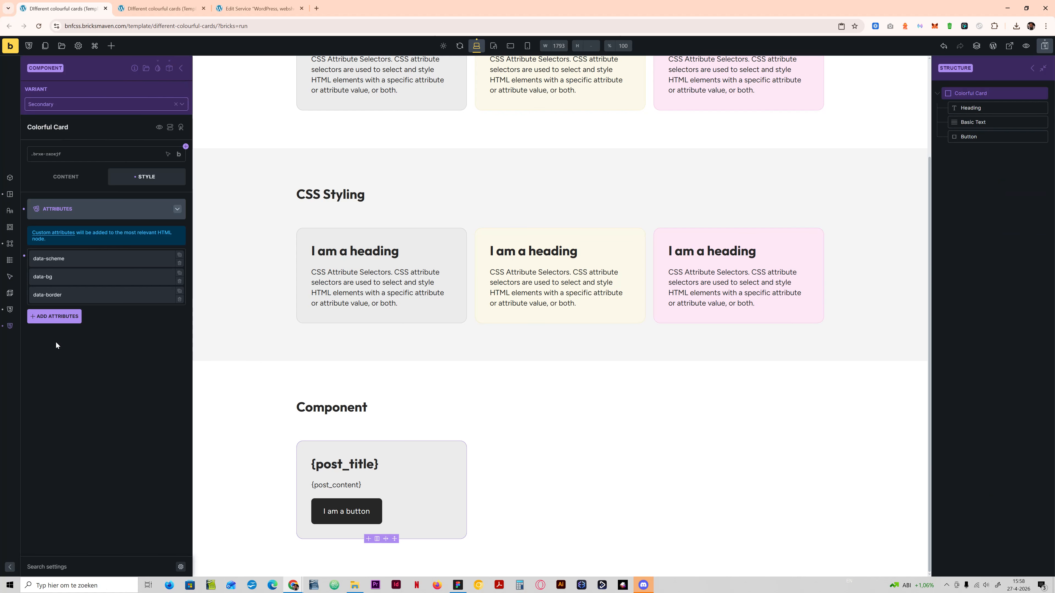
pyautogui.click(77, 276)
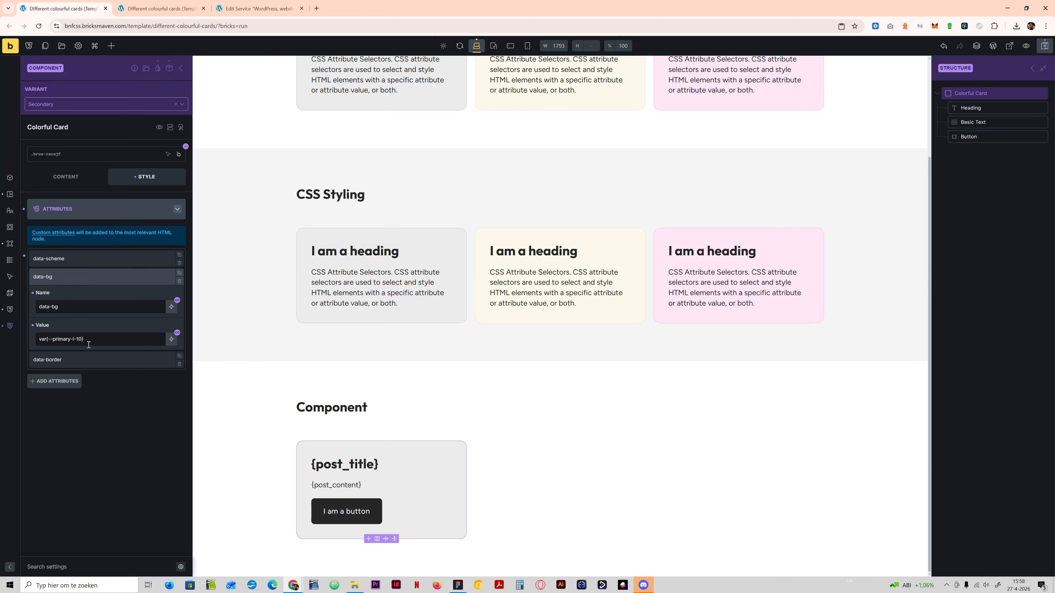
pyautogui.moveTo(86, 342); pyautogui.dragTo(54, 344)
pyautogui.click(70, 344)
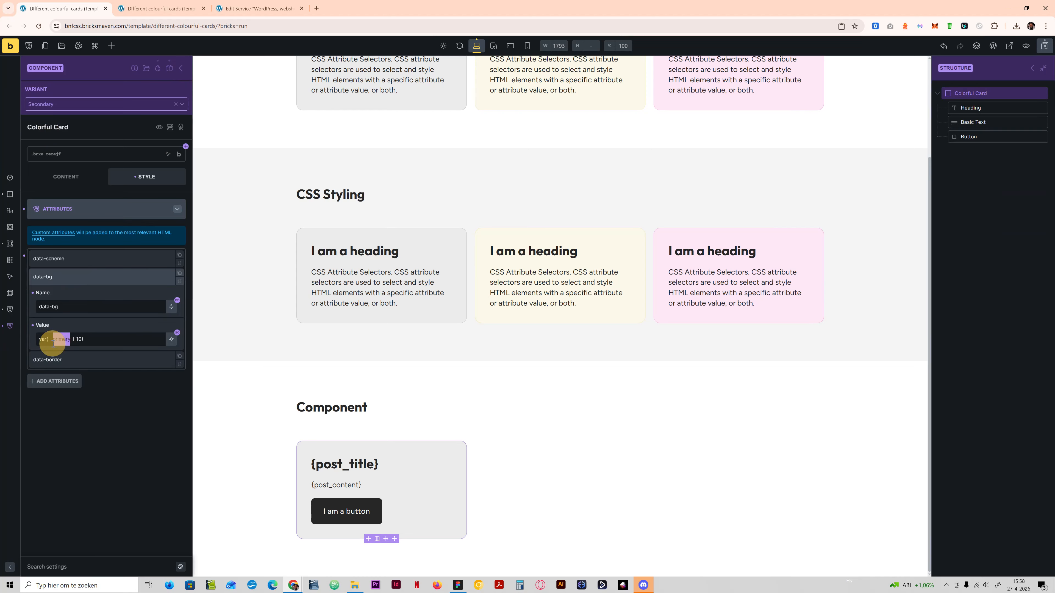
pyautogui.write('second')
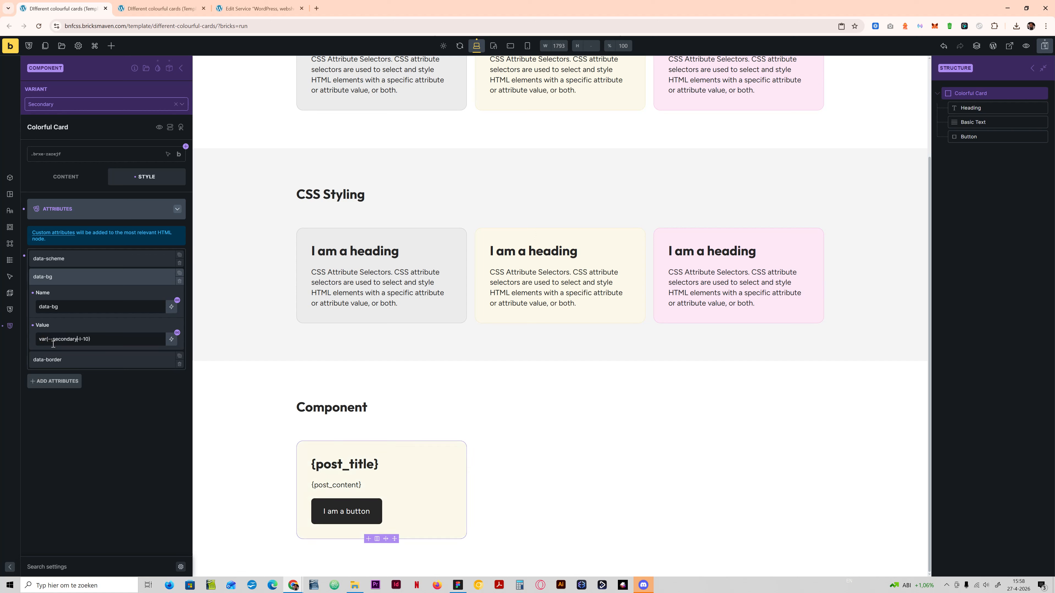
pyautogui.hotkey('shift', 'Left')
pyautogui.hotkey('shift', 'Left')
pyautogui.hotkey('shift', 'Left')
pyautogui.hotkey('shift', 'Left')
pyautogui.hotkey('shift', 'Left')
pyautogui.hotkey('shift', 'Left')
pyautogui.click(93, 282)
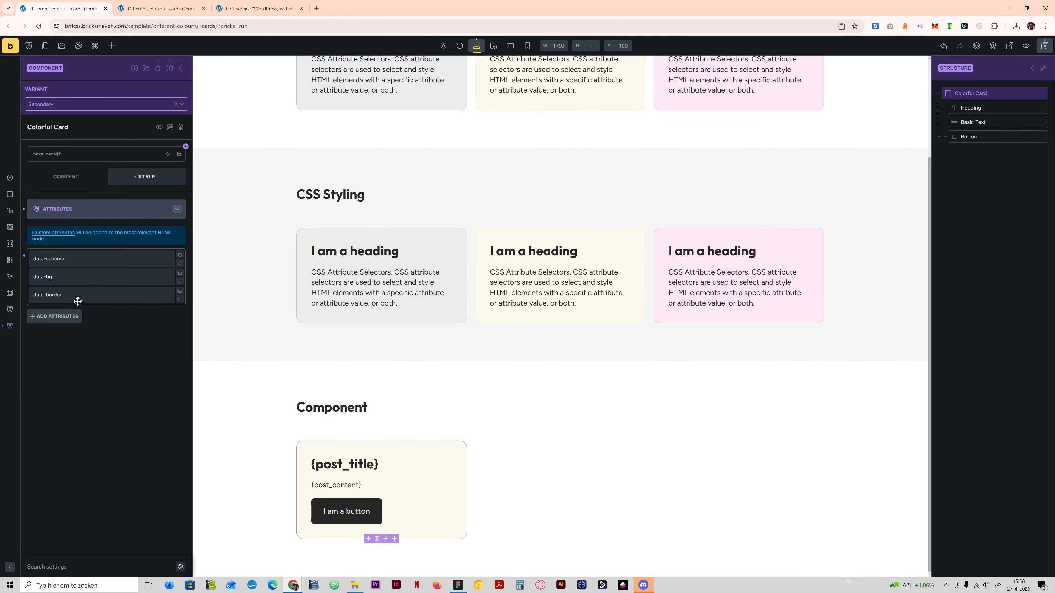
# Set the Secondary variant's data-border value to var(--secondary-l-8).
pyautogui.click(79, 294)
pyautogui.doubleClick(70, 356)
pyautogui.write('secondary')
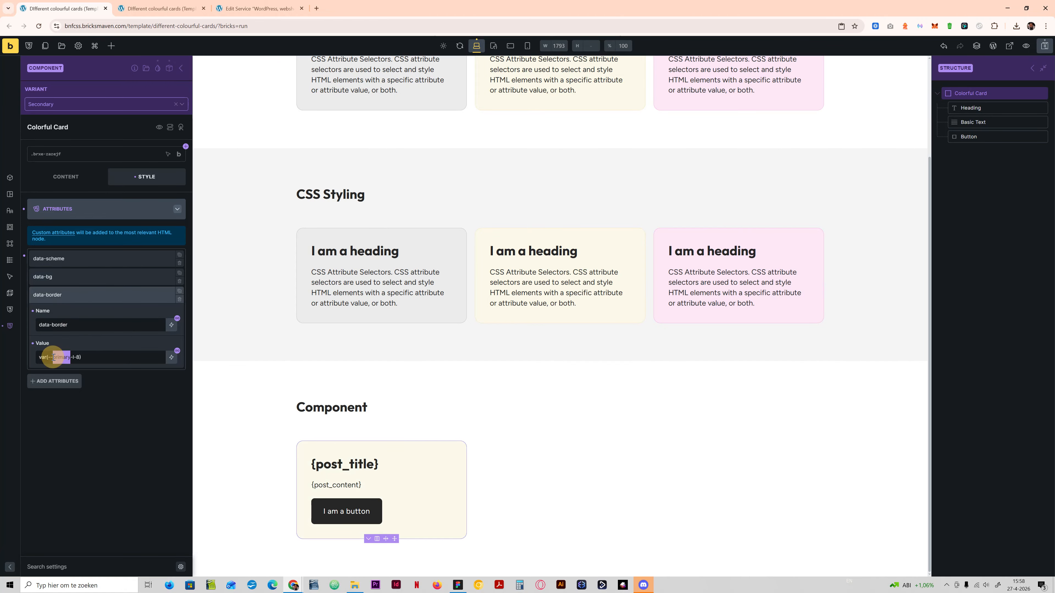
pyautogui.click(86, 295)
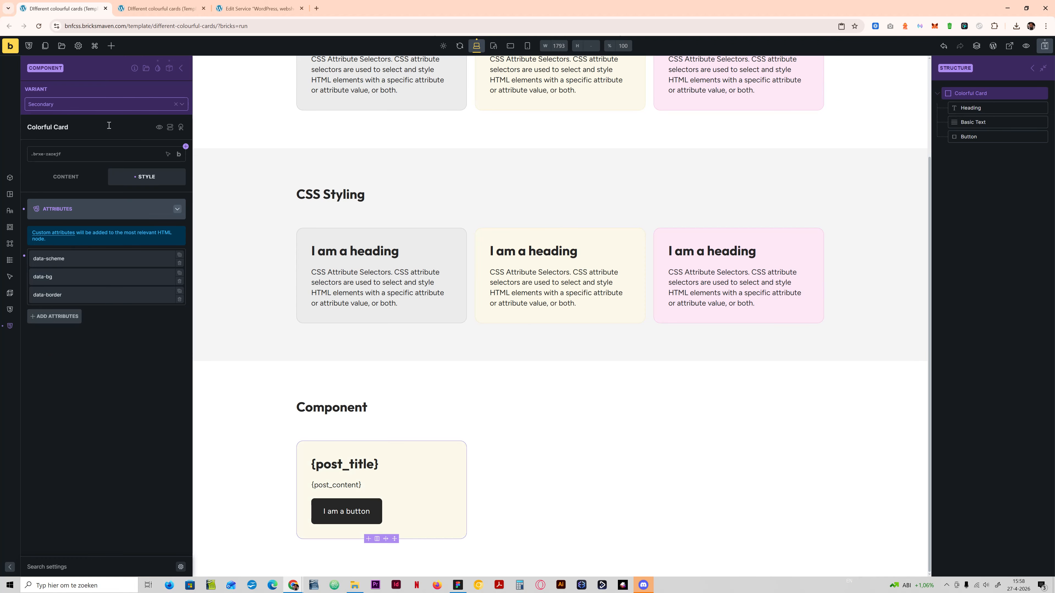
# Switch the component to the Accent variant and set its data-bg value to var(--accent-l-10).
pyautogui.click(100, 103)
pyautogui.click(62, 142)
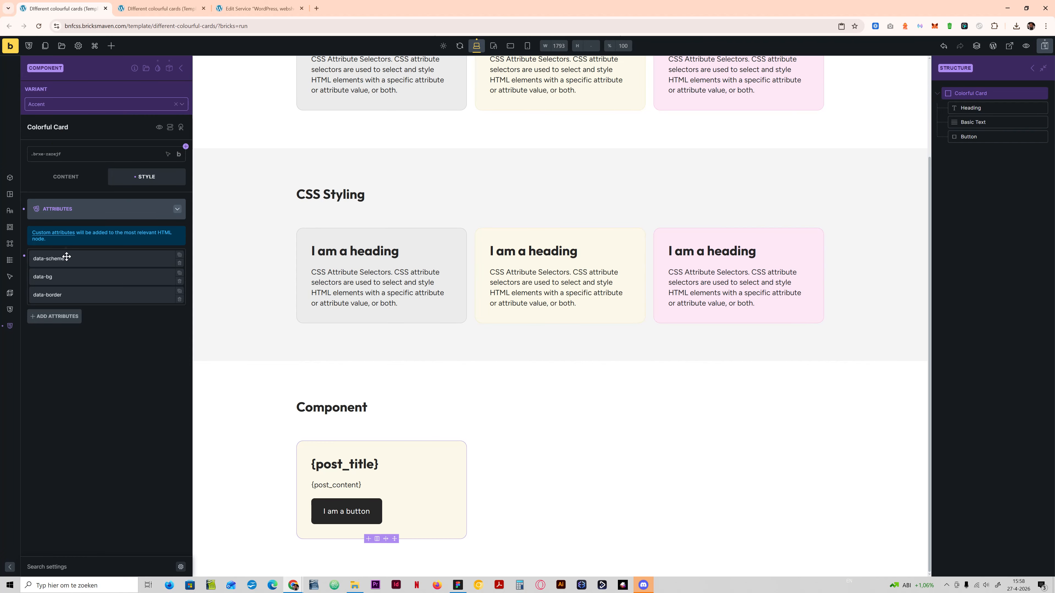
pyautogui.click(67, 276)
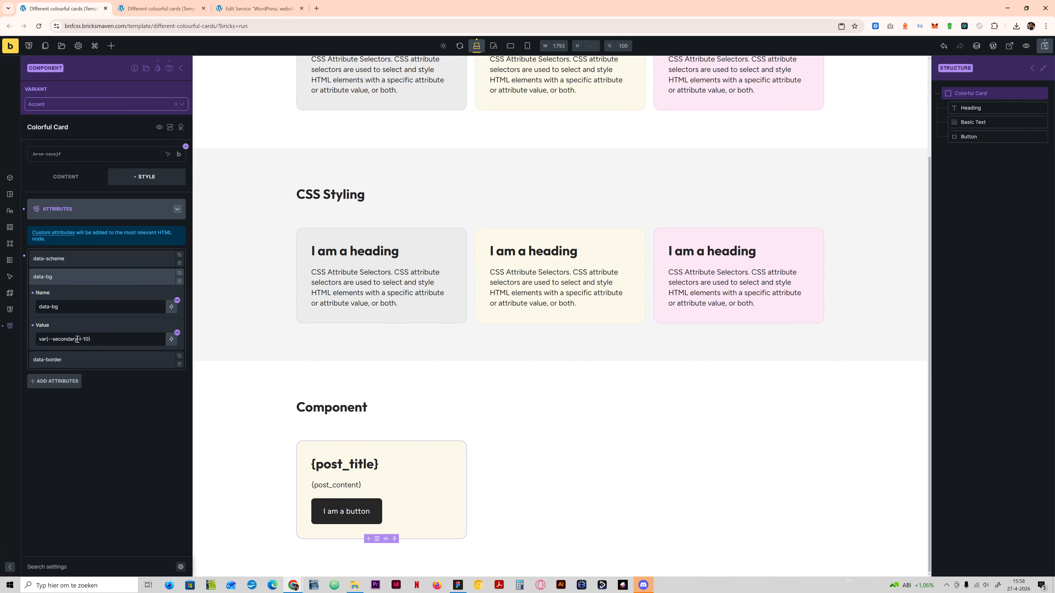
pyautogui.click(76, 339)
pyautogui.moveTo(76, 339); pyautogui.dragTo(54, 341)
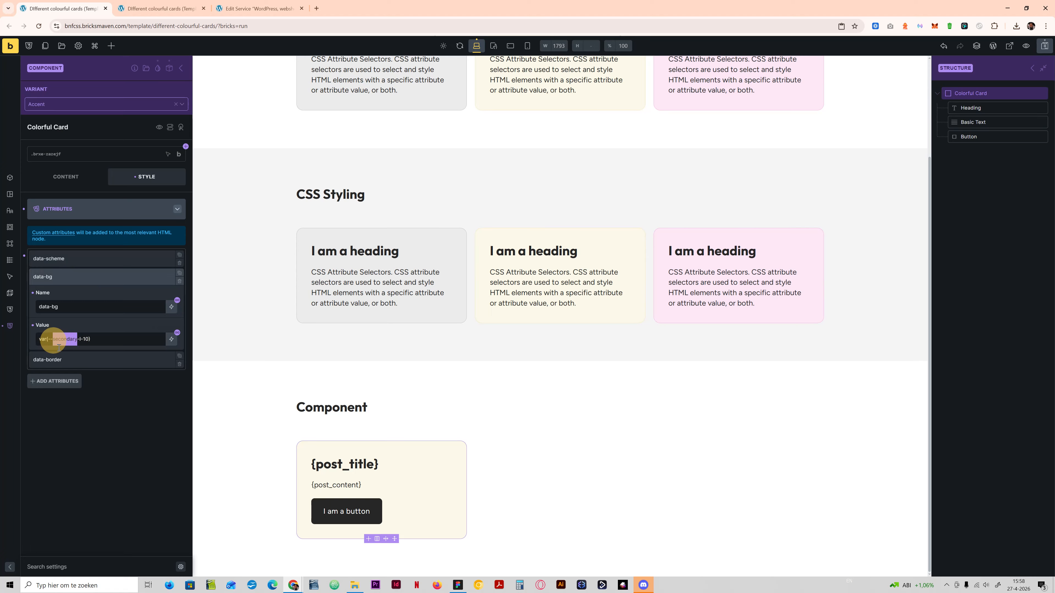
pyautogui.write('accent')
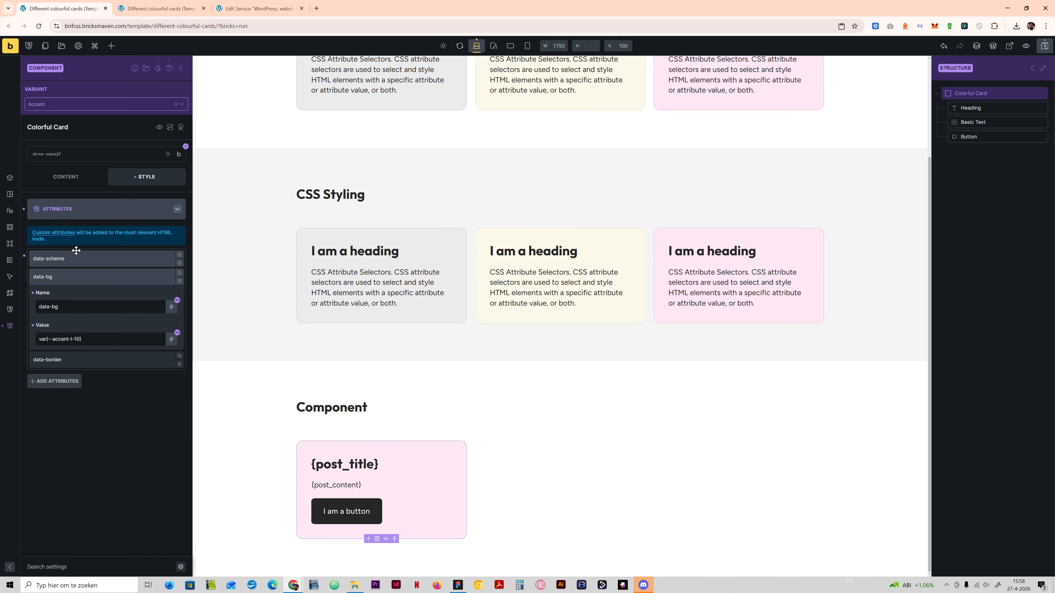
pyautogui.click(73, 279)
# Set the Accent variant's data-border value to var(--accent-l-8).
pyautogui.click(73, 302)
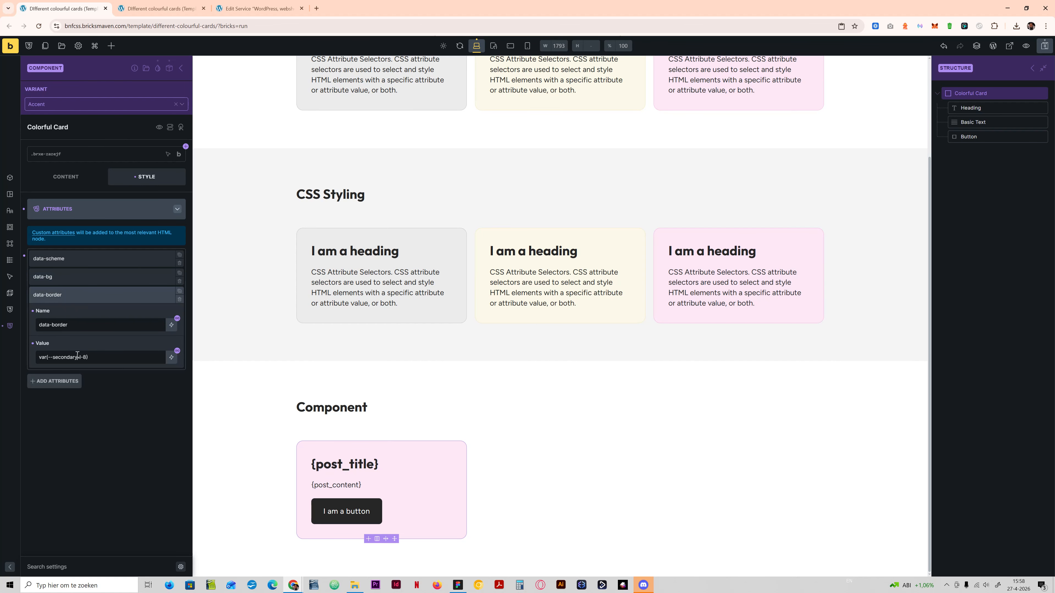
pyautogui.moveTo(77, 355); pyautogui.dragTo(53, 357)
pyautogui.write('accent')
# Switch the component to the Primary (base) variant and check its data-border and data-bg values, then leave component editing.
pyautogui.click(66, 108)
pyautogui.click(64, 114)
pyautogui.click(78, 296)
pyautogui.click(62, 279)
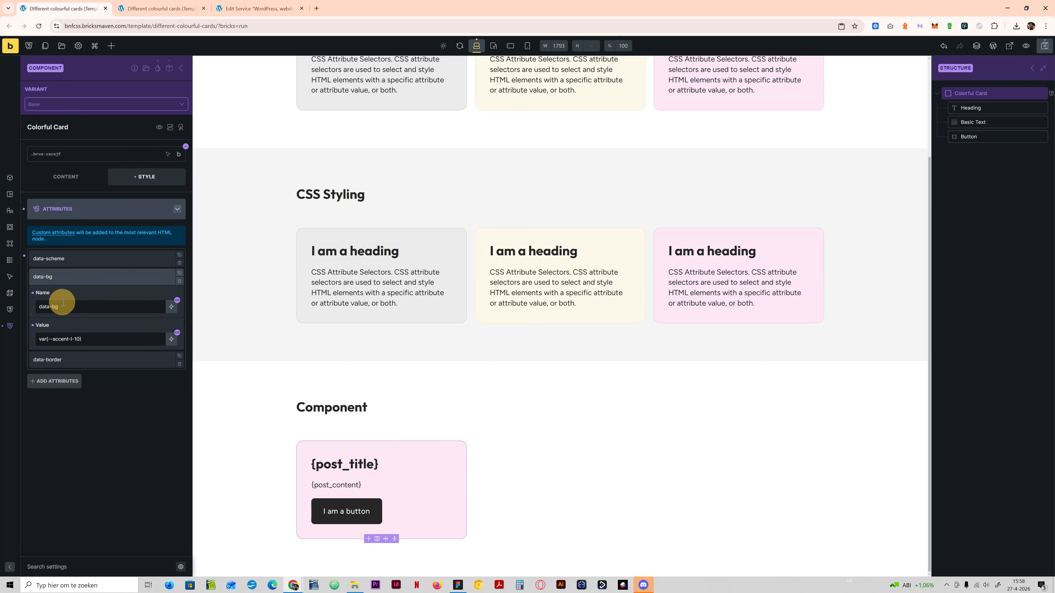
pyautogui.click(70, 274)
pyautogui.click(181, 68)
# Test the card instance by switching its variant between Secondary, Accent and Primary (base).
pyautogui.click(102, 103)
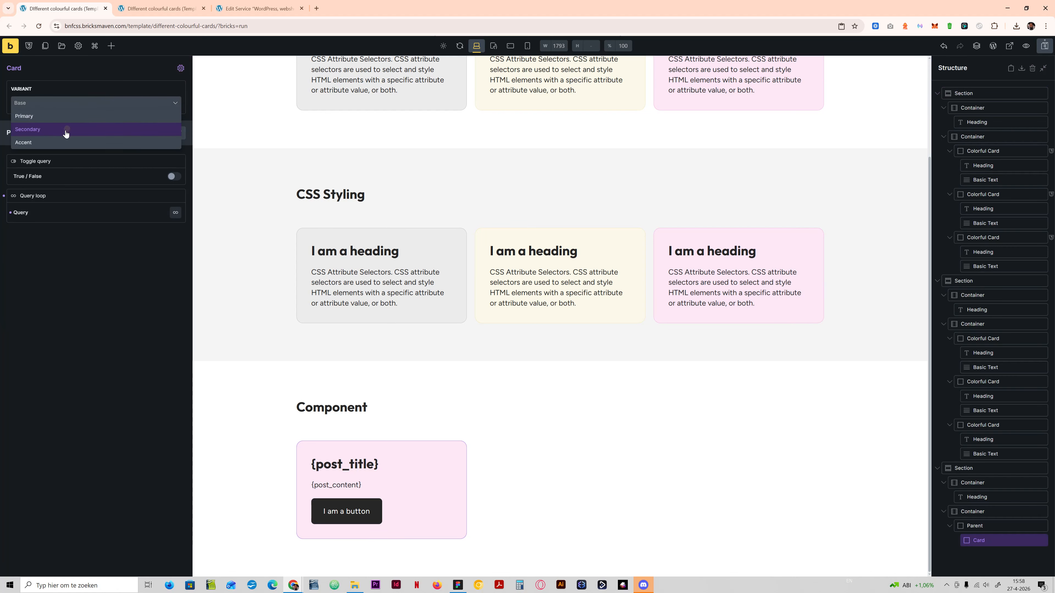
pyautogui.click(65, 132)
pyautogui.click(67, 107)
pyautogui.click(58, 141)
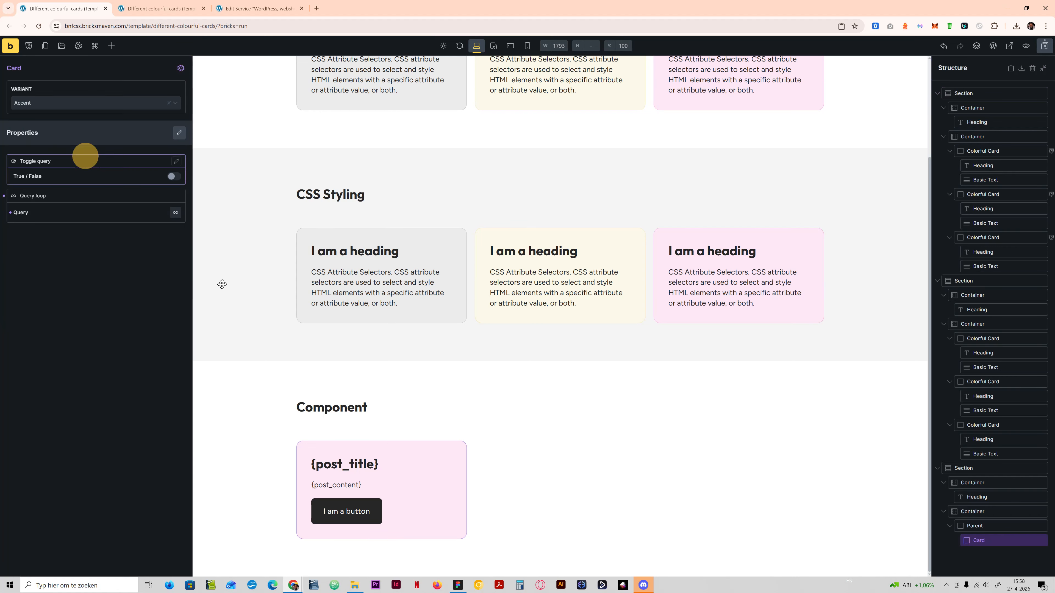
pyautogui.click(56, 106)
pyautogui.click(60, 113)
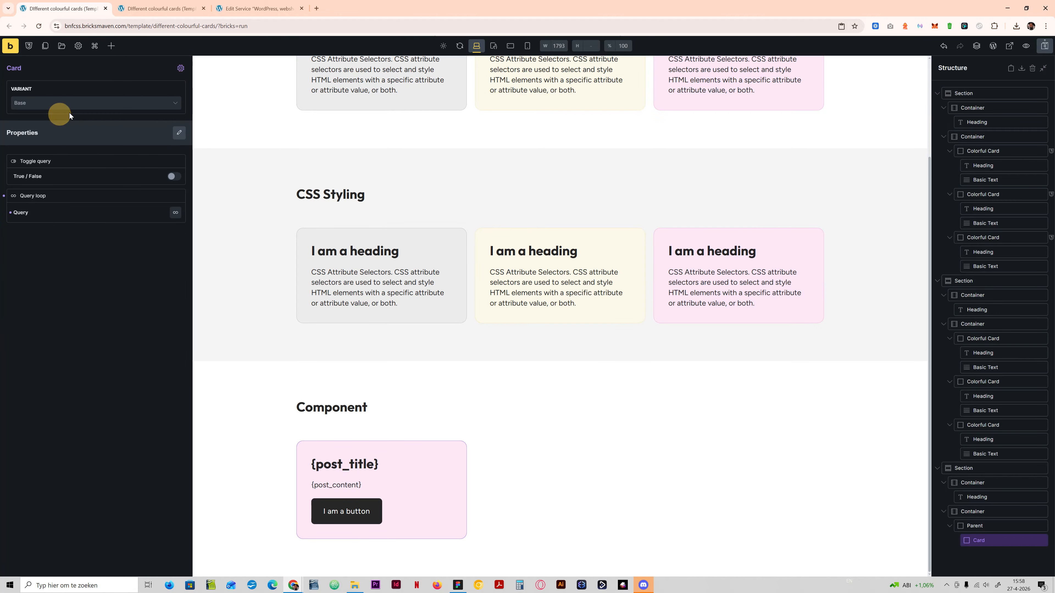
pyautogui.click(59, 105)
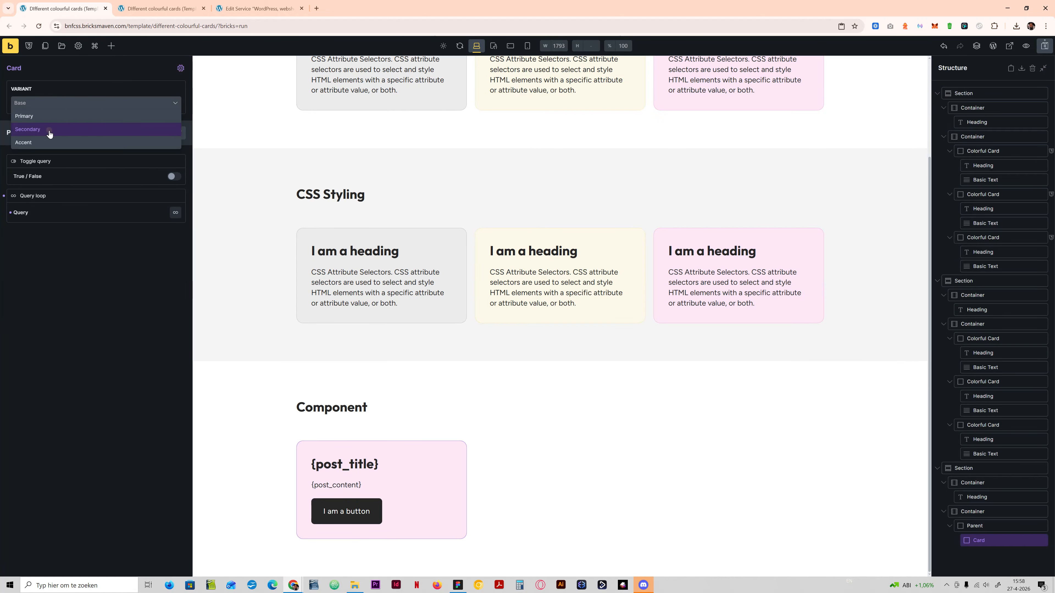
pyautogui.click(47, 136)
pyautogui.click(64, 107)
pyautogui.click(55, 124)
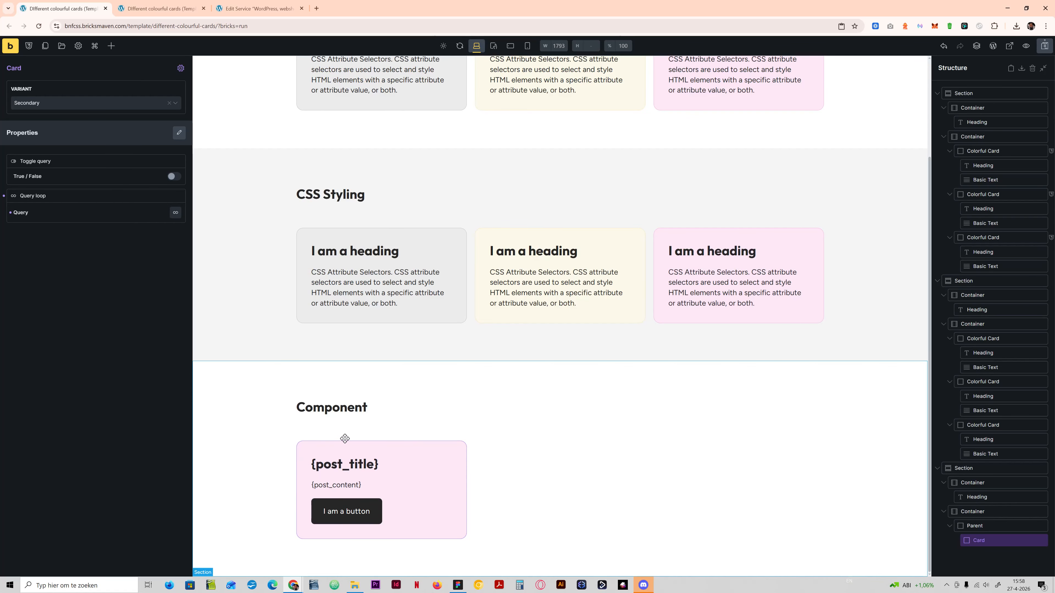
pyautogui.click(57, 103)
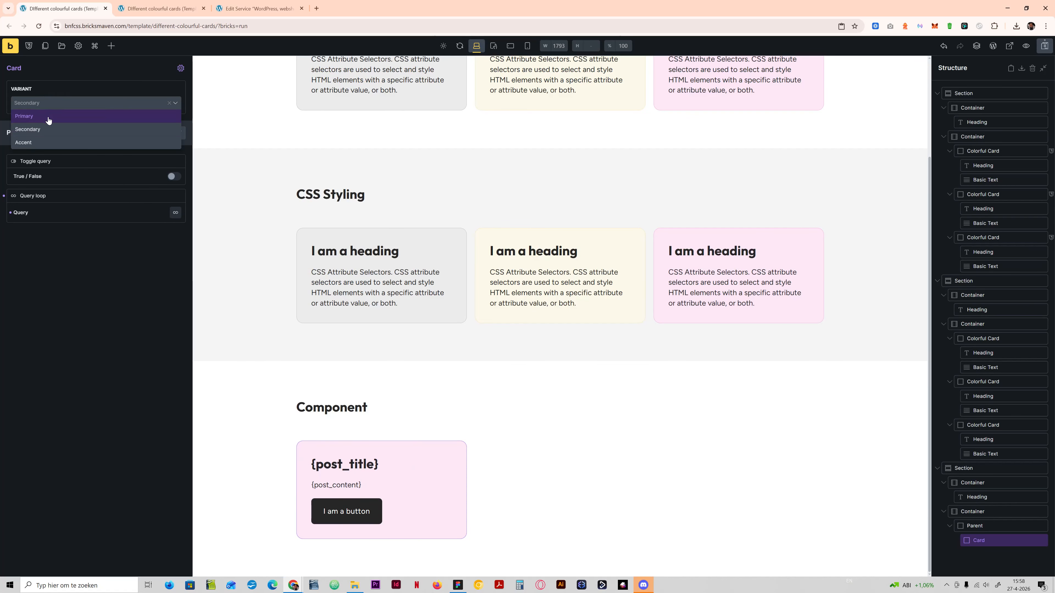
pyautogui.click(48, 117)
pyautogui.click(50, 122)
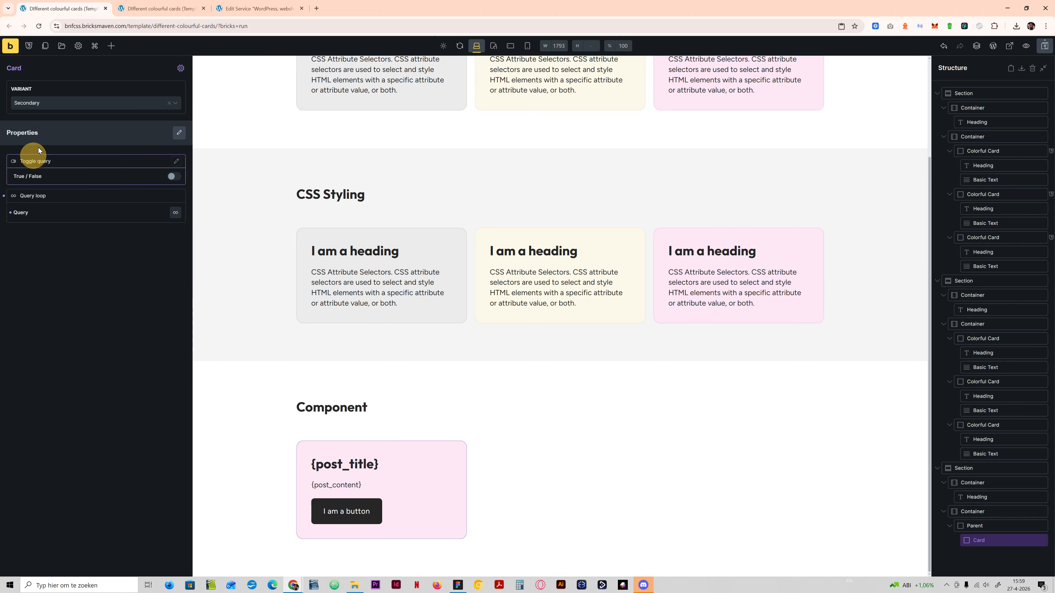
# Reopen the component for editing and check the Secondary variant's data-scheme value.
pyautogui.click(183, 70)
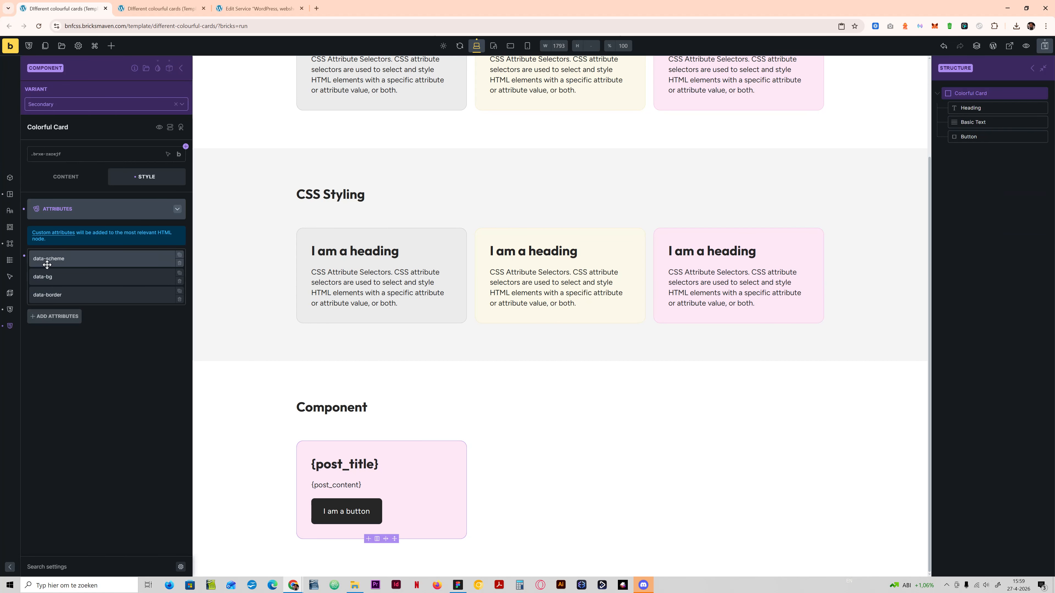
pyautogui.click(57, 257)
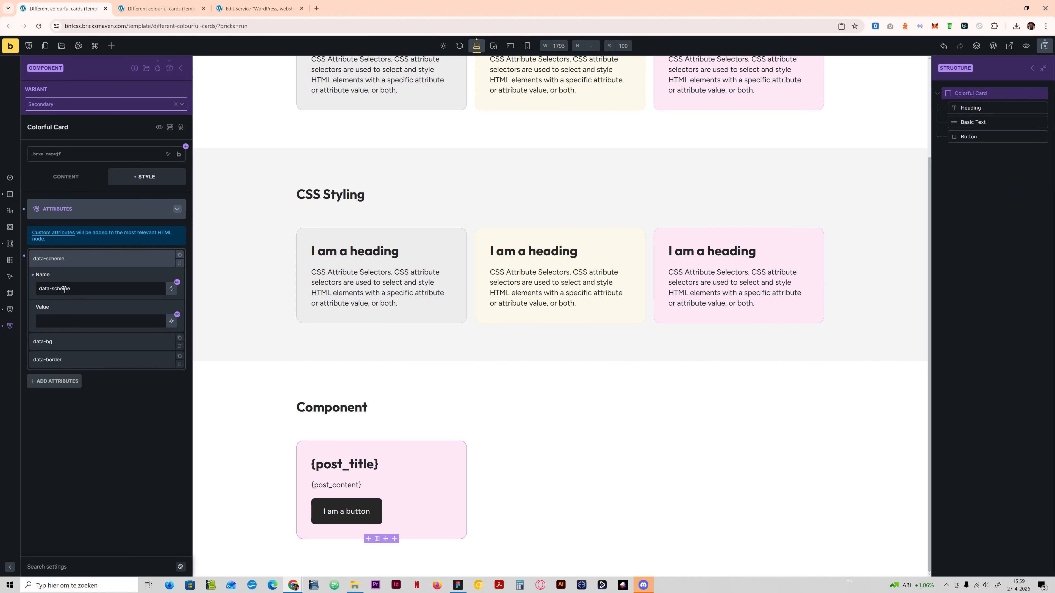
pyautogui.click(51, 322)
# Switch the component to the Primary (base) variant and clear its data-bg and data-border values.
pyautogui.click(81, 109)
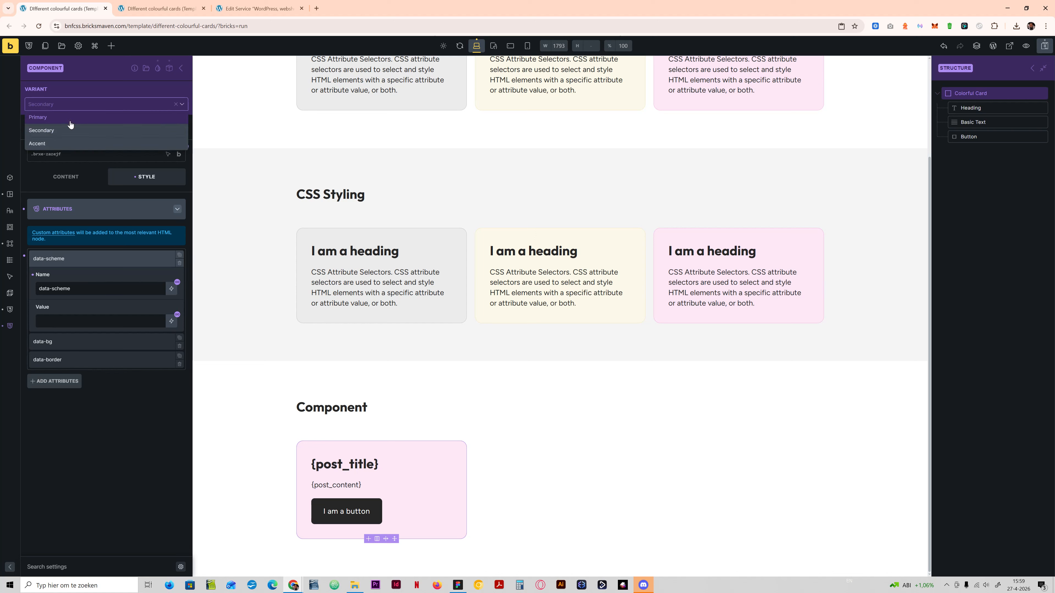
pyautogui.click(70, 118)
pyautogui.click(66, 277)
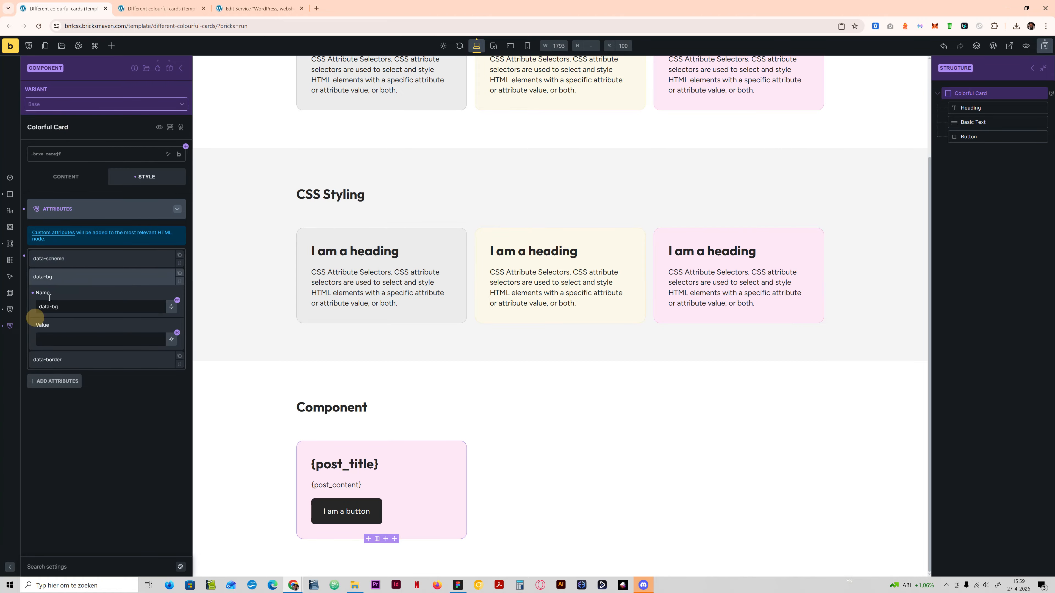
pyautogui.click(50, 278)
pyautogui.click(47, 294)
pyautogui.click(32, 343)
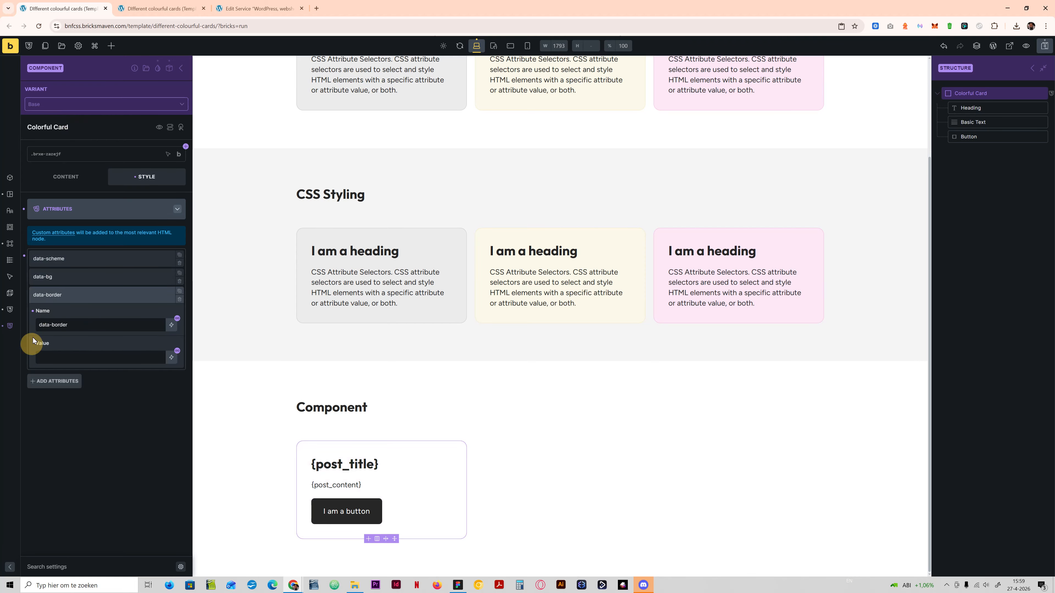
# Switch the component to the Secondary variant and check its data-border, data-bg and data-scheme values.
pyautogui.click(73, 108)
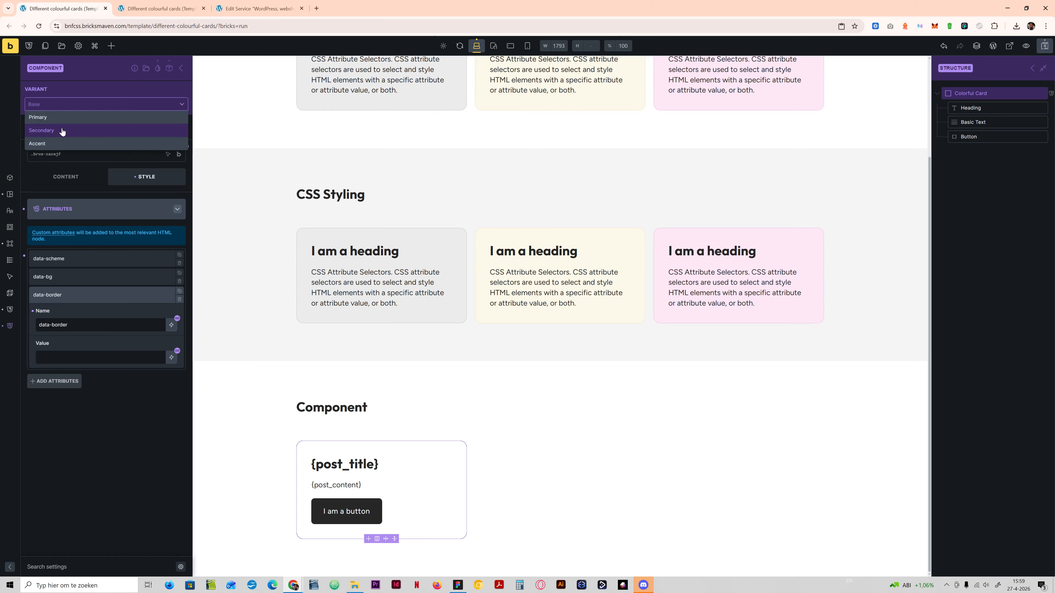
pyautogui.click(61, 132)
pyautogui.click(68, 294)
pyautogui.click(50, 276)
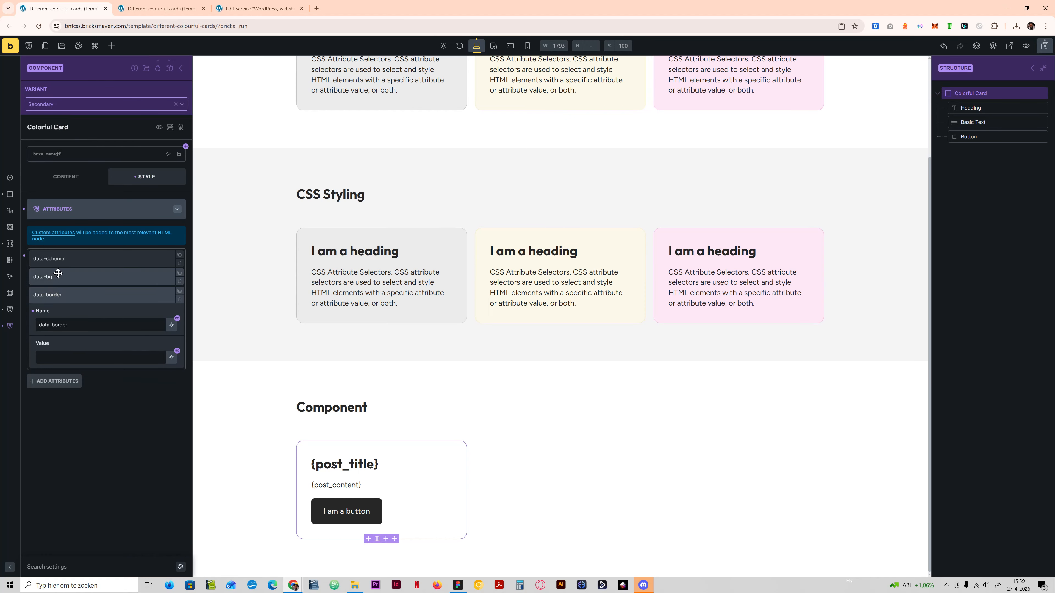
pyautogui.click(52, 260)
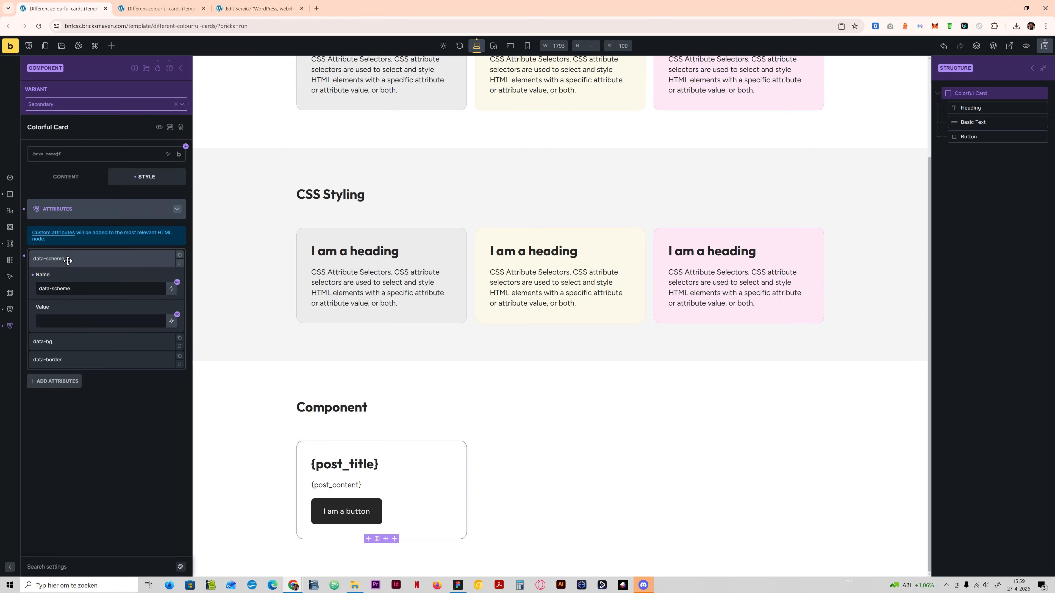
# Set the Secondary variant's background color to var(--secondary-l-10) and copy that value.
pyautogui.click(69, 208)
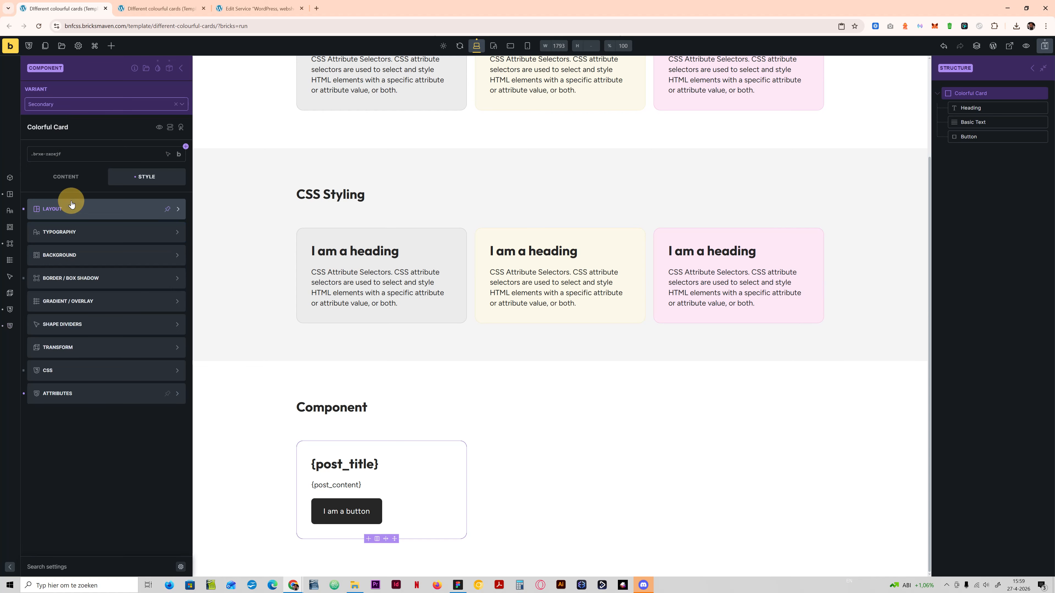
pyautogui.click(67, 259)
pyautogui.click(132, 243)
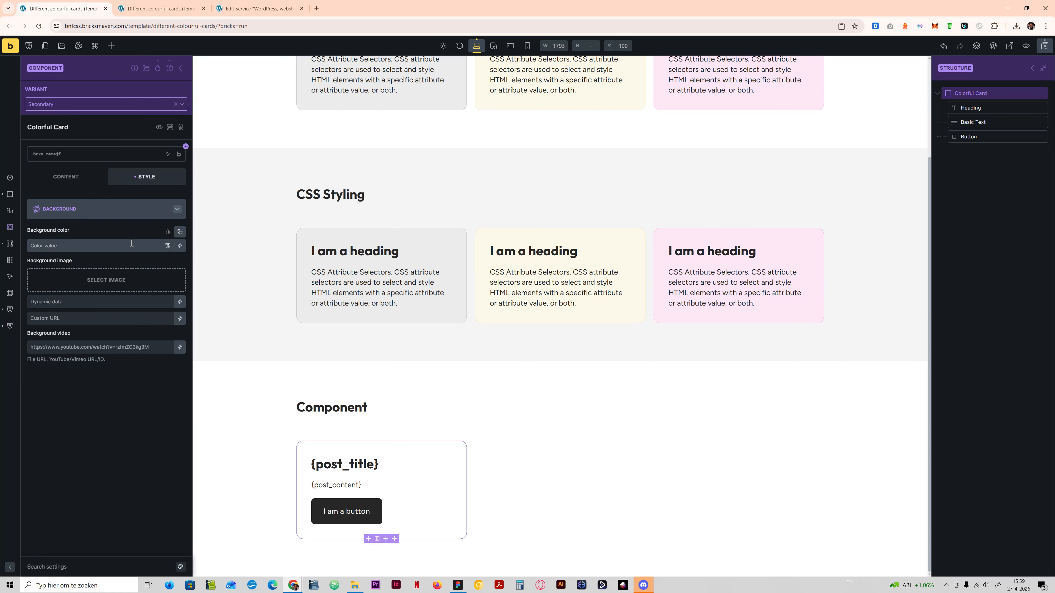
pyautogui.write('var(')
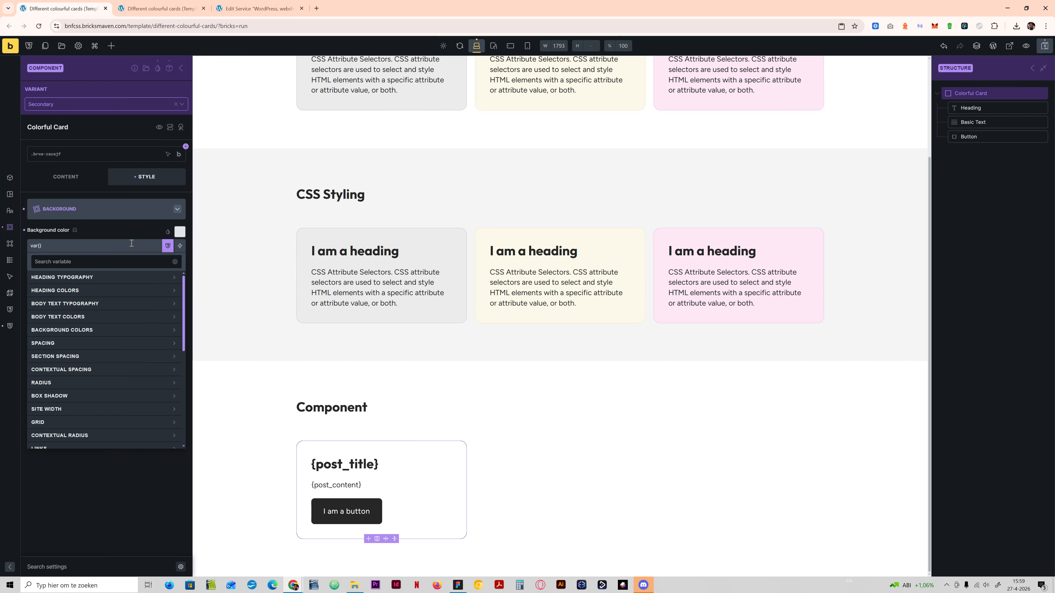
pyautogui.write('--secondary0l')
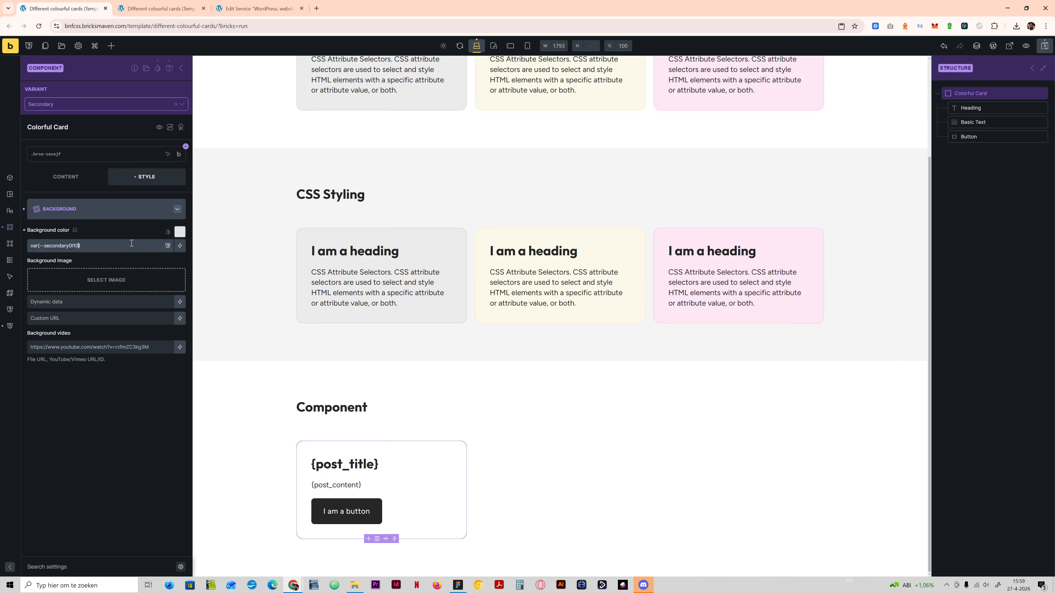
pyautogui.press('BackSpace')
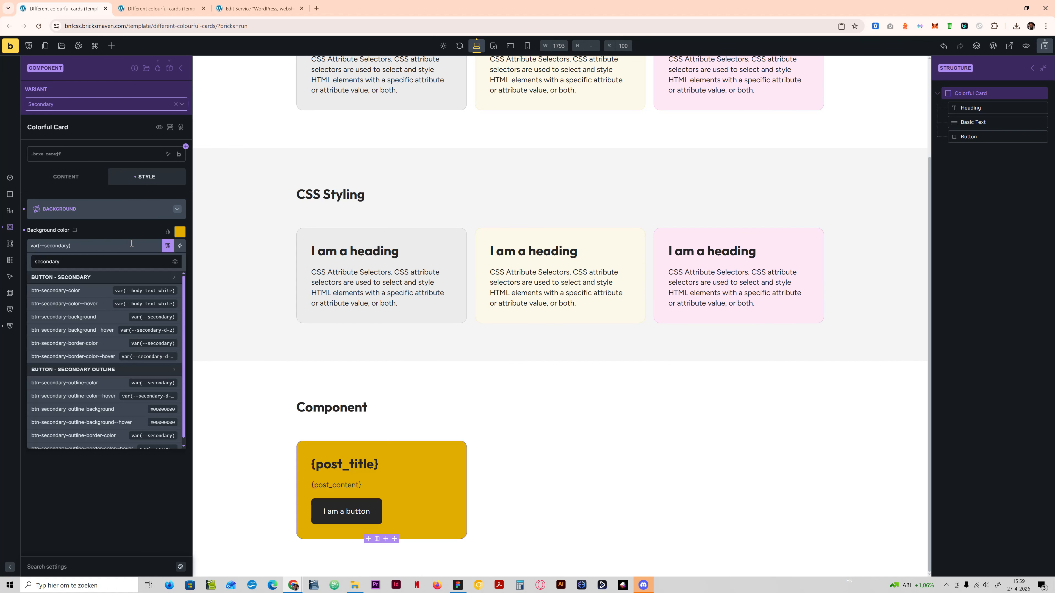
pyautogui.write('0')
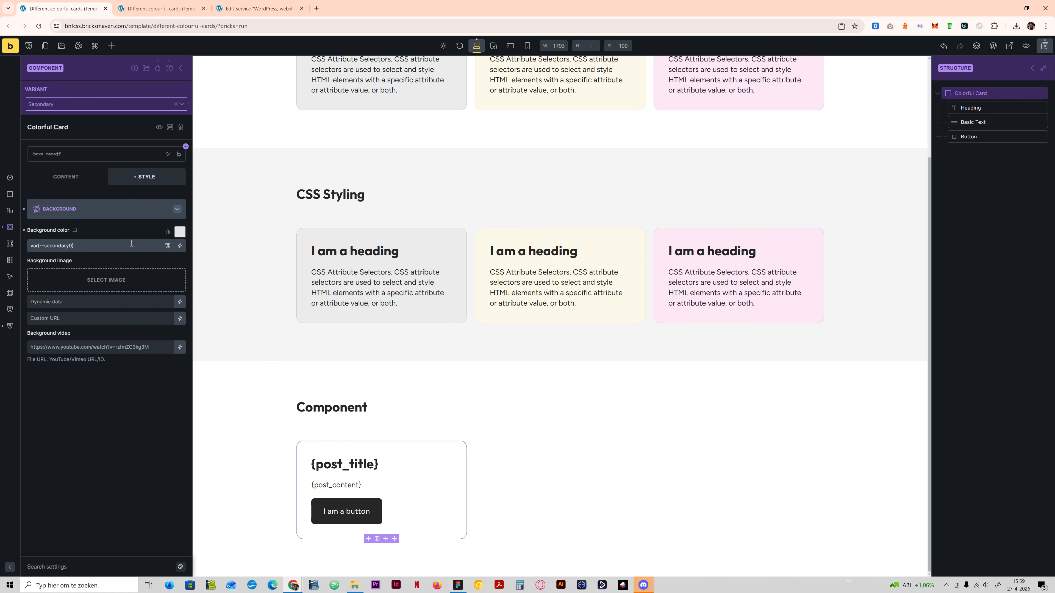
pyautogui.press('BackSpace')
pyautogui.write('1')
pyautogui.press('BackSpace')
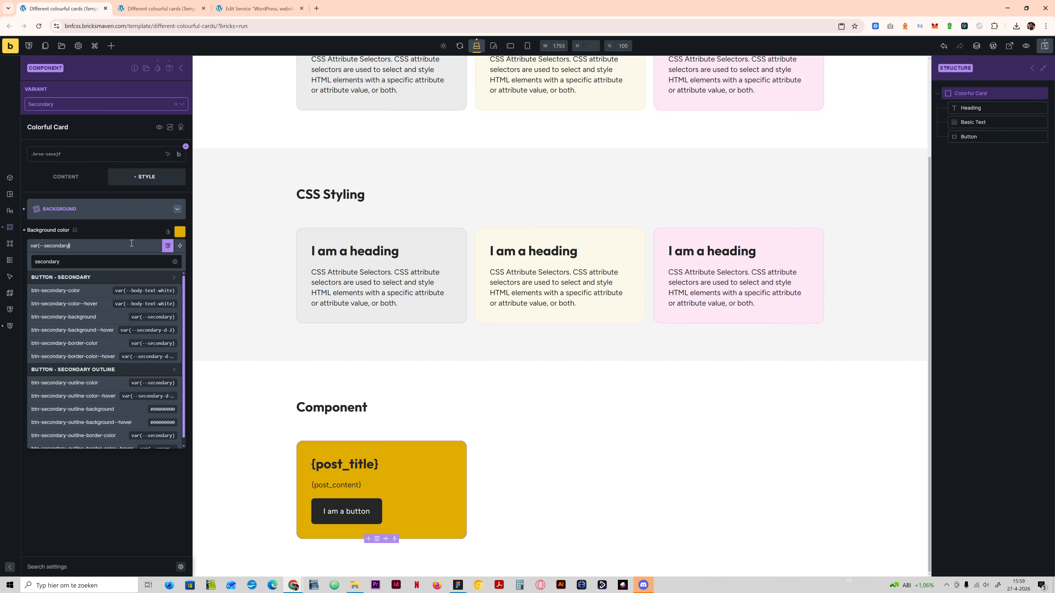
pyautogui.write('-')
pyautogui.write('l-10')
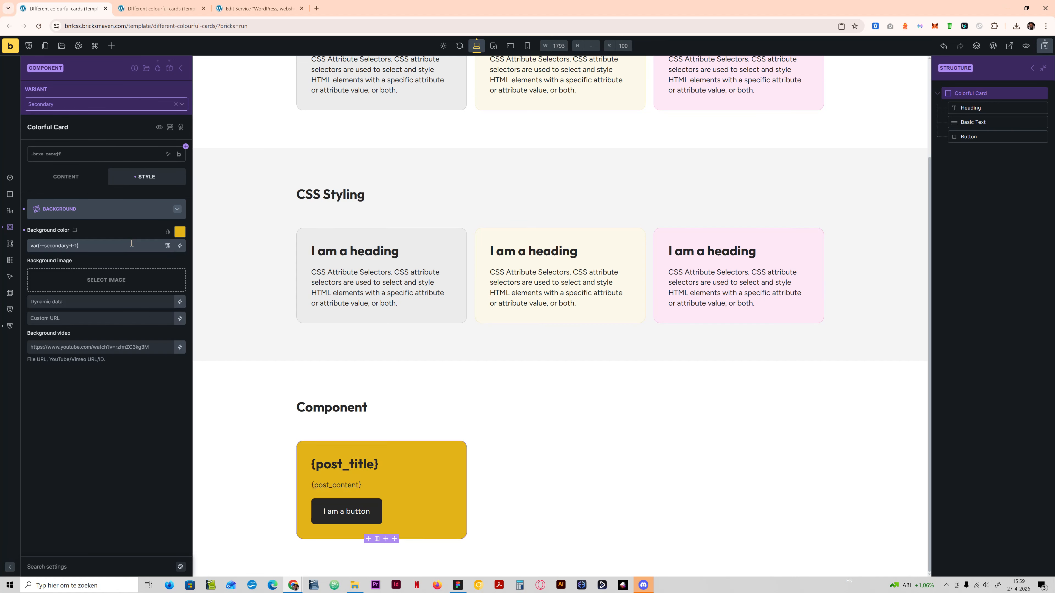
pyautogui.hotkey('ctrl', 'a')
pyautogui.hotkey('ctrl', 'c')
pyautogui.click(79, 214)
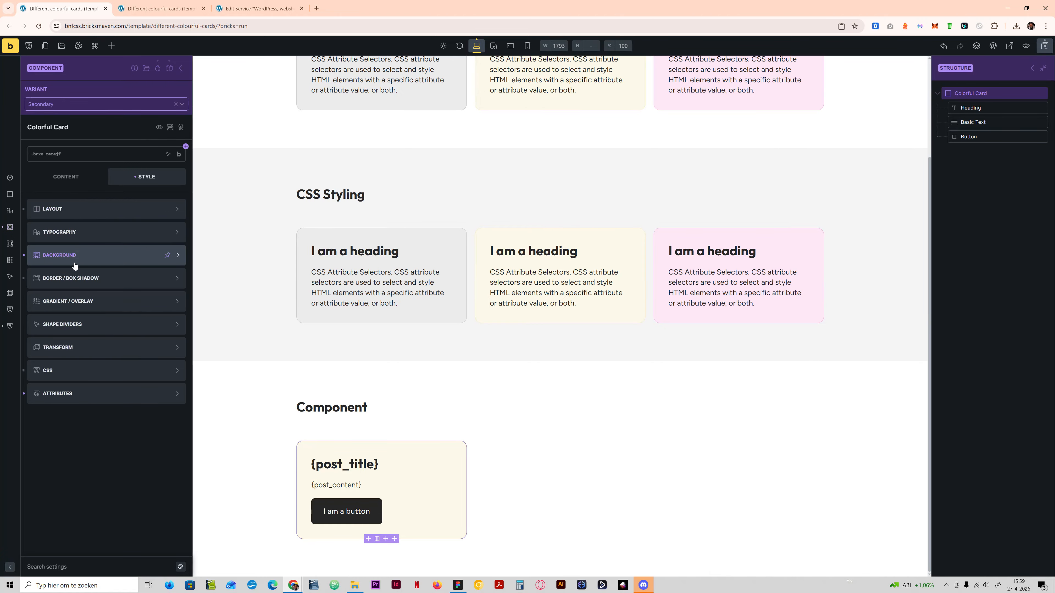
# Set the Secondary variant's border color to var(--secondary-l-8).
pyautogui.click(121, 265)
pyautogui.click(179, 231)
pyautogui.click(83, 344)
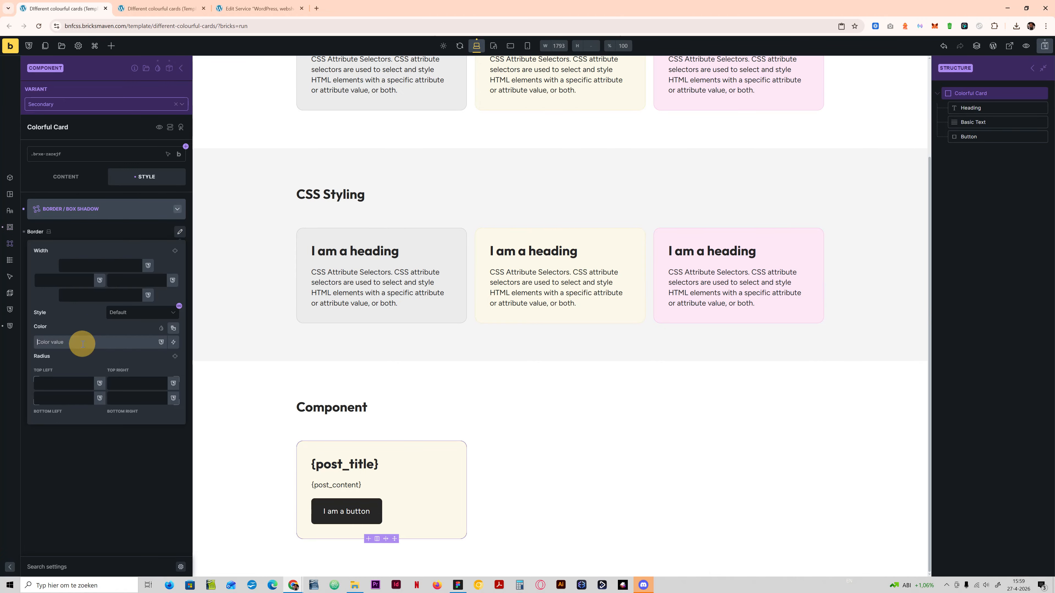
pyautogui.hotkey('ctrl', 'v')
pyautogui.press('Left')
pyautogui.press('BackSpace')
pyautogui.press('BackSpace')
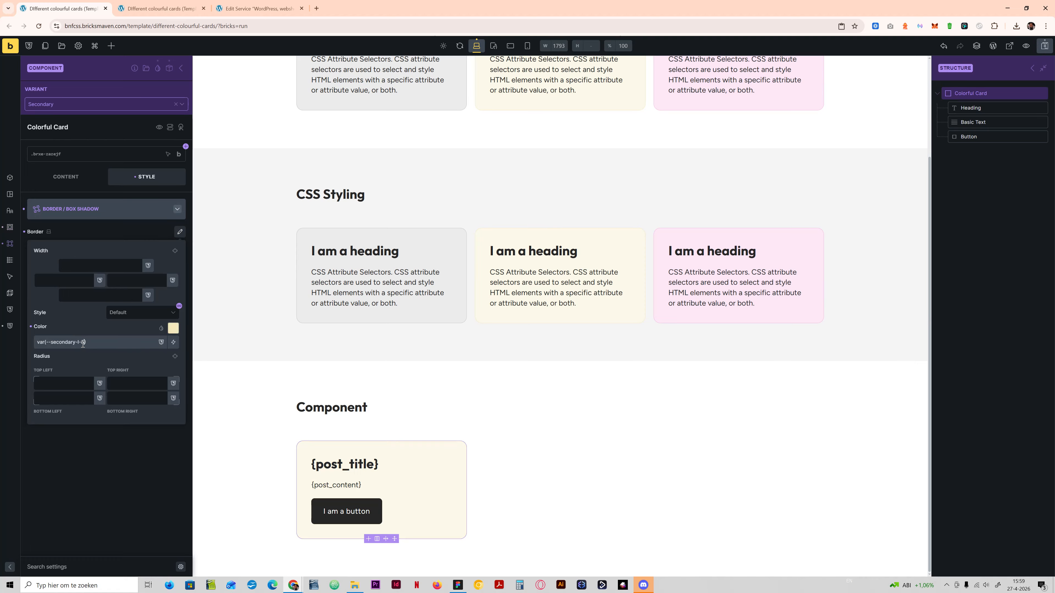
pyautogui.click(88, 204)
# Switch the component to the Primary (base) variant and set its background color to var(--primary-l-10).
pyautogui.click(75, 103)
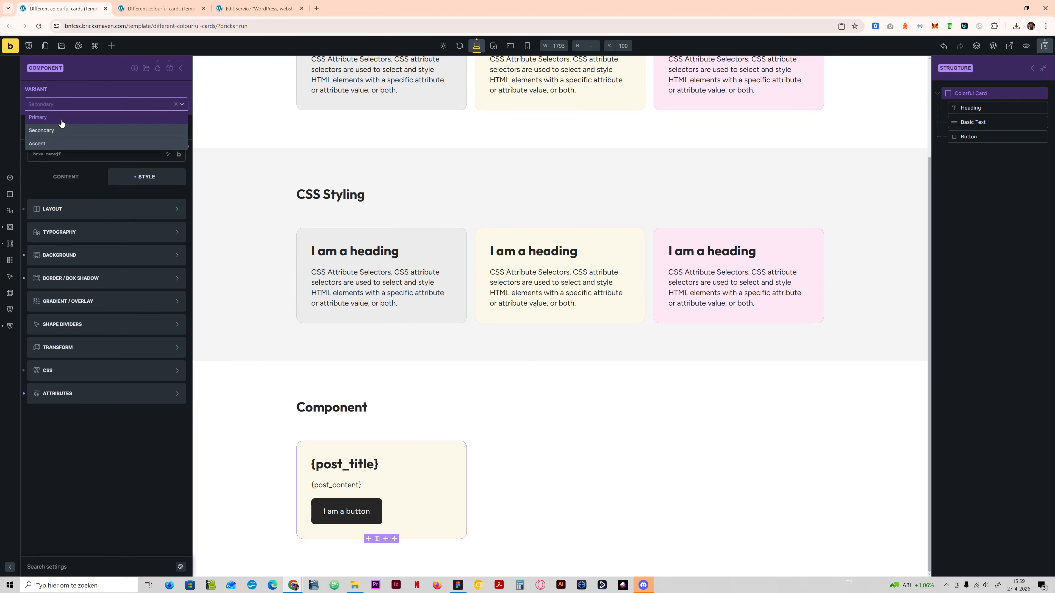
pyautogui.click(60, 118)
pyautogui.click(78, 250)
pyautogui.click(93, 247)
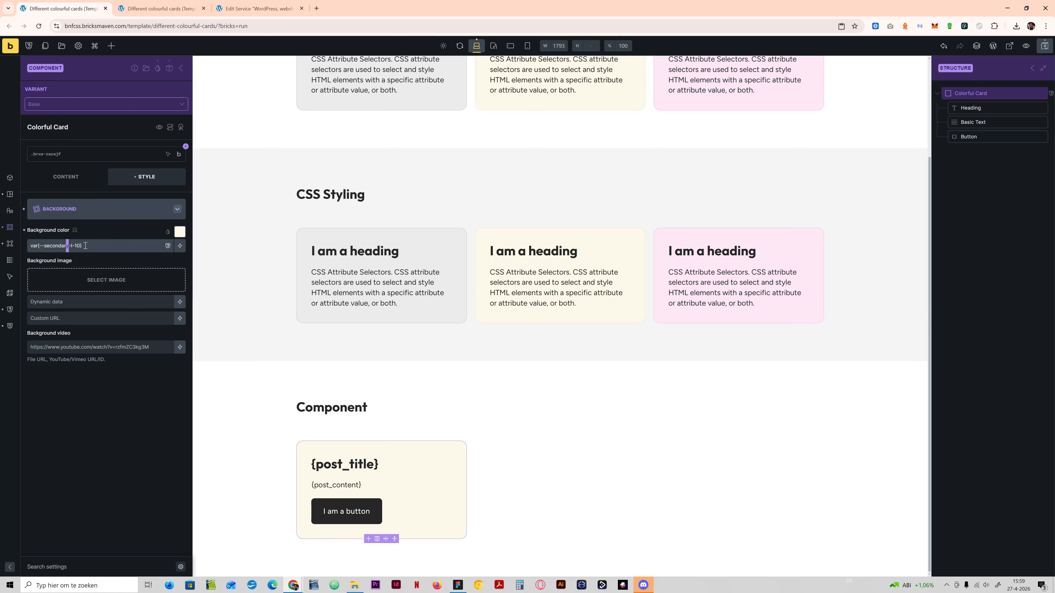
pyautogui.hotkey('shift', 'Left')
pyautogui.hotkey('shift', 'Left')
pyautogui.hotkey('shift', 'Left')
pyautogui.hotkey('shift', 'Left')
pyautogui.hotkey('shift', 'Left')
pyautogui.hotkey('shift', 'Left')
pyautogui.hotkey('shift', 'Left')
pyautogui.write('prima')
pyautogui.click(68, 208)
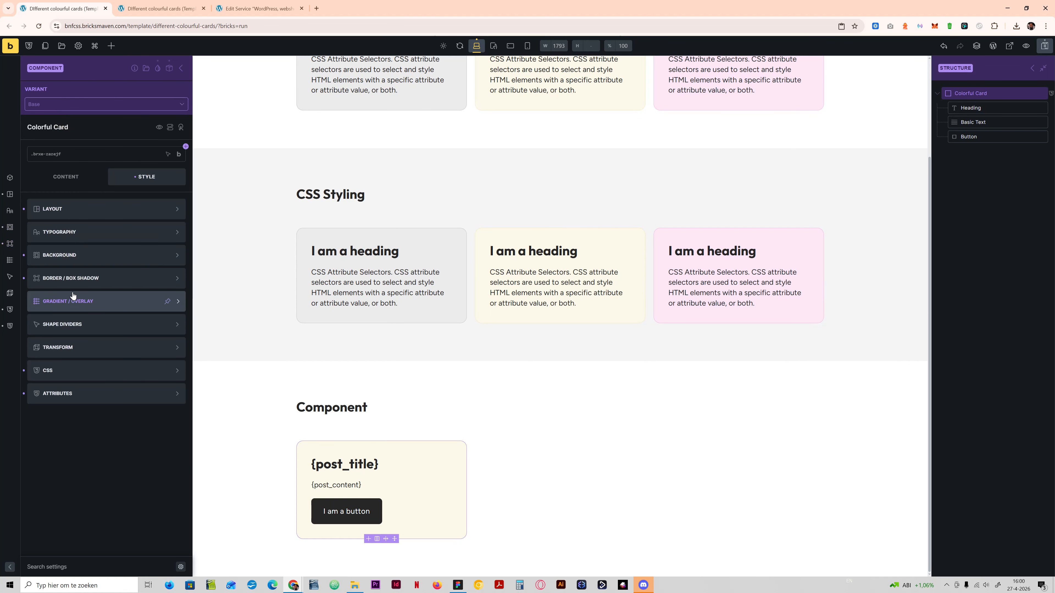
# Set the Primary (base) variant's border color to var(--secondary-l-98).
pyautogui.click(118, 252)
pyautogui.click(180, 232)
pyautogui.click(73, 343)
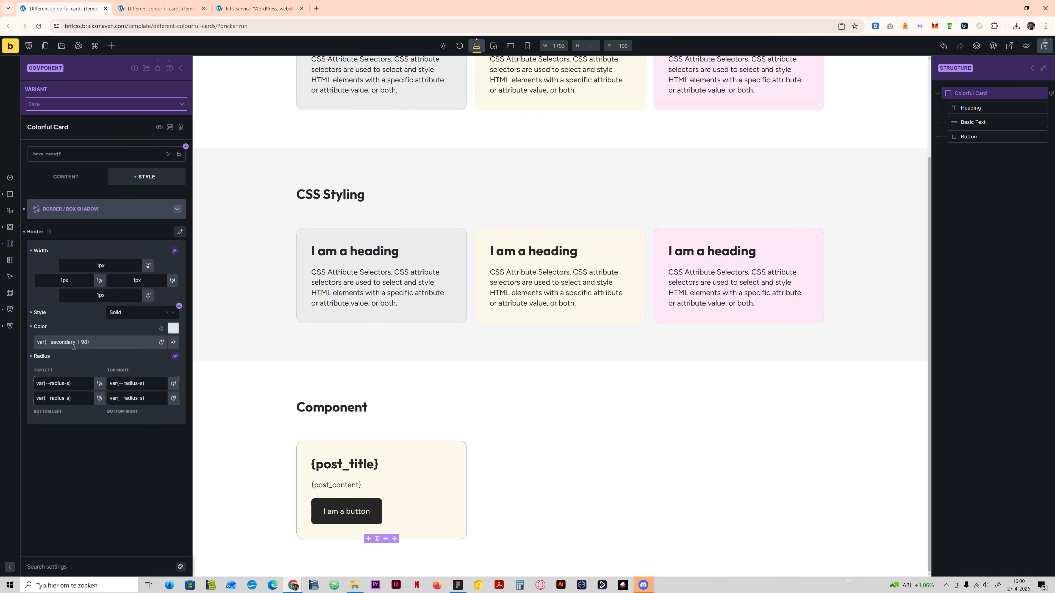
pyautogui.click(95, 209)
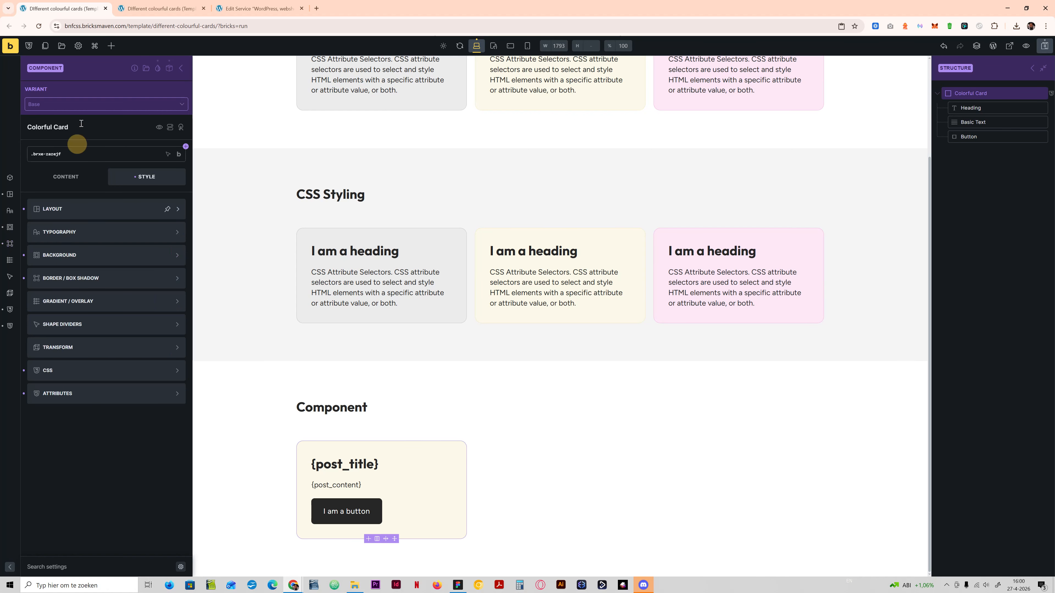
# Switch the component to the Accent variant and set its background color to var(--accent-l-10).
pyautogui.click(79, 105)
pyautogui.click(78, 144)
pyautogui.click(83, 254)
pyautogui.click(87, 245)
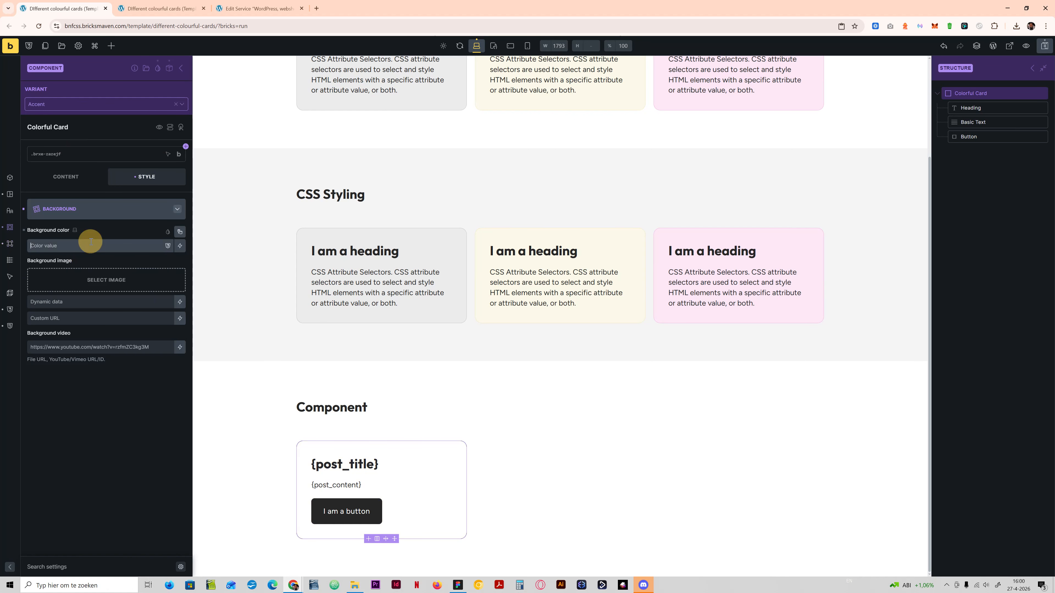
pyautogui.hotkey('ctrl', 'v')
pyautogui.press('BackSpace')
pyautogui.press('BackSpace')
pyautogui.press('BackSpace')
pyautogui.press('BackSpace')
pyautogui.press('BackSpace')
pyautogui.press('BackSpace')
pyautogui.write('accent')
pyautogui.click(99, 212)
# Set the Accent variant's border color to var(--accent-l-10).
pyautogui.click(80, 277)
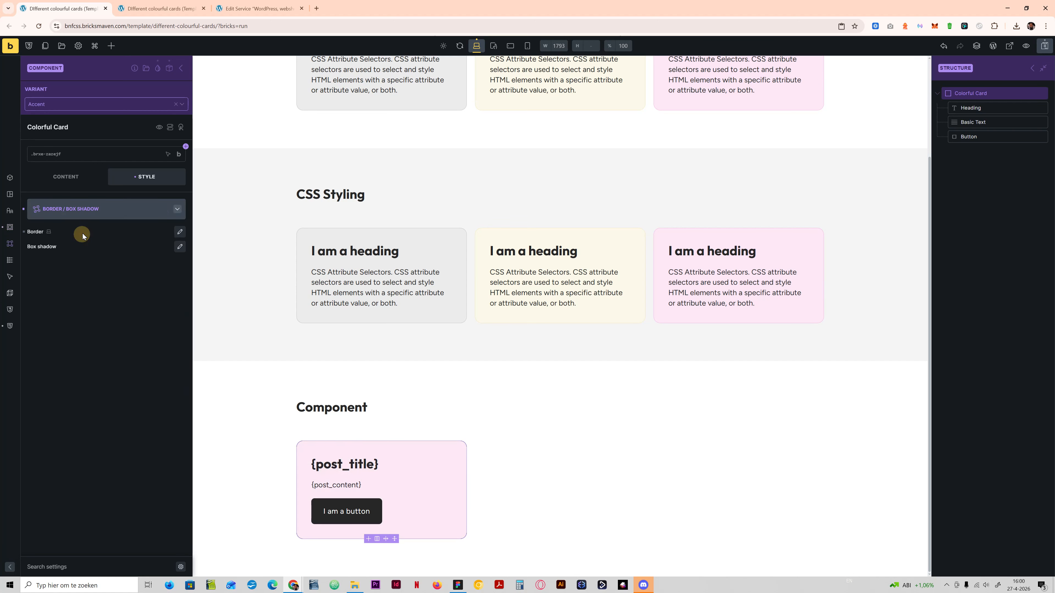
pyautogui.click(180, 232)
pyautogui.click(71, 342)
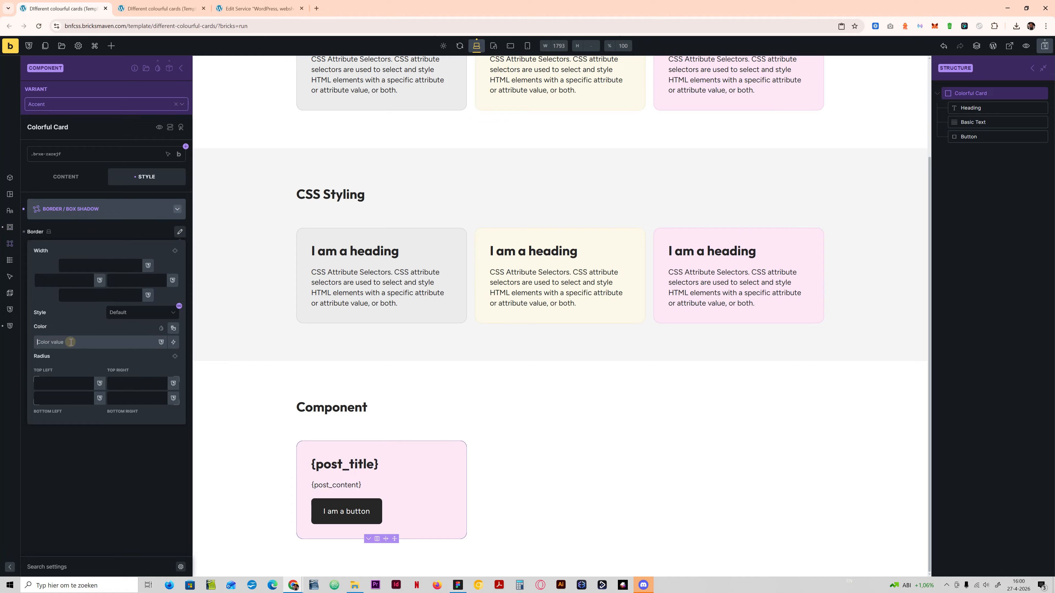
pyautogui.hotkey('ctrl', 'v')
pyautogui.moveTo(75, 343); pyautogui.dragTo(53, 343)
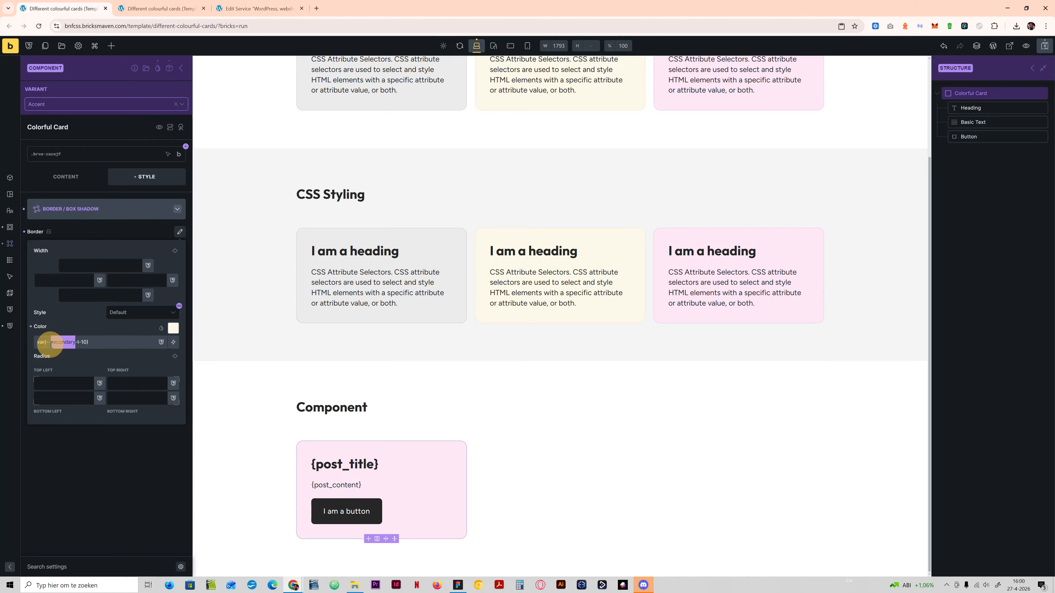
pyautogui.press('BackSpace')
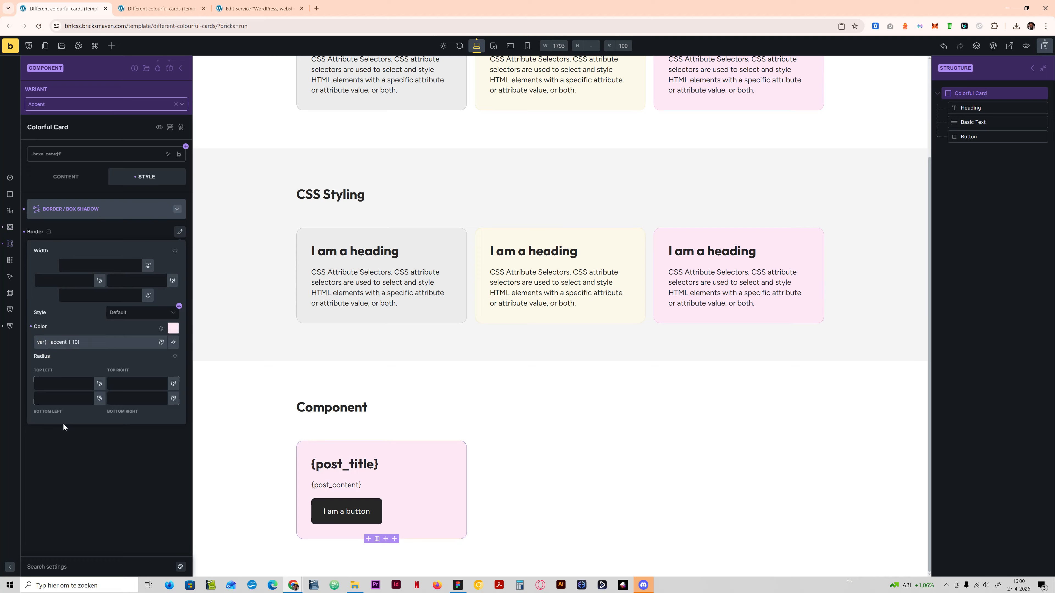
pyautogui.press('End')
pyautogui.click(127, 189)
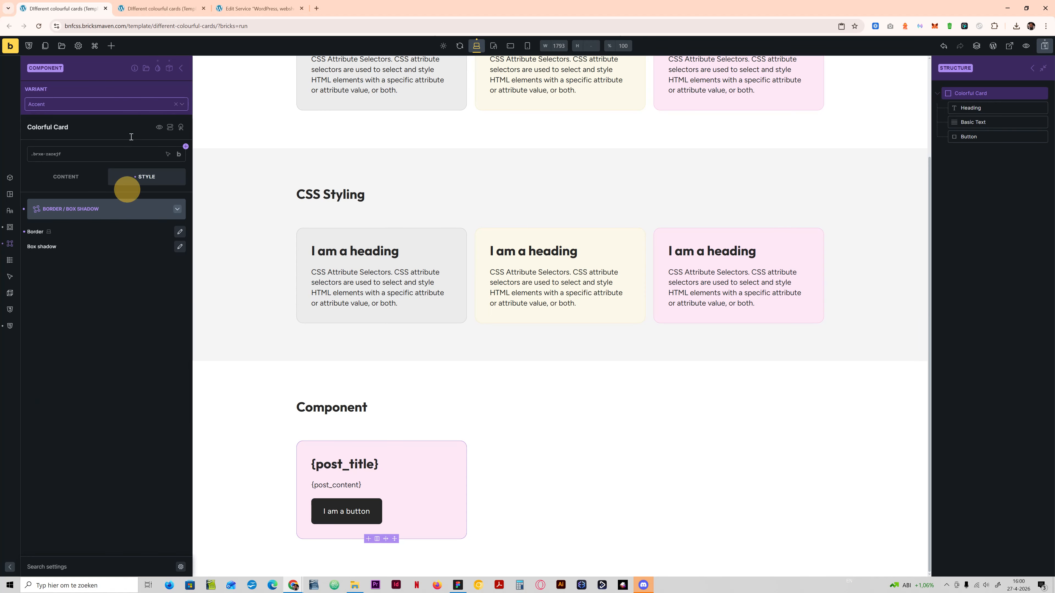
# Return to the Card instance and preview it in the Primary, Accent and Secondary variants, ending on Primary.
pyautogui.click(184, 69)
pyautogui.click(75, 109)
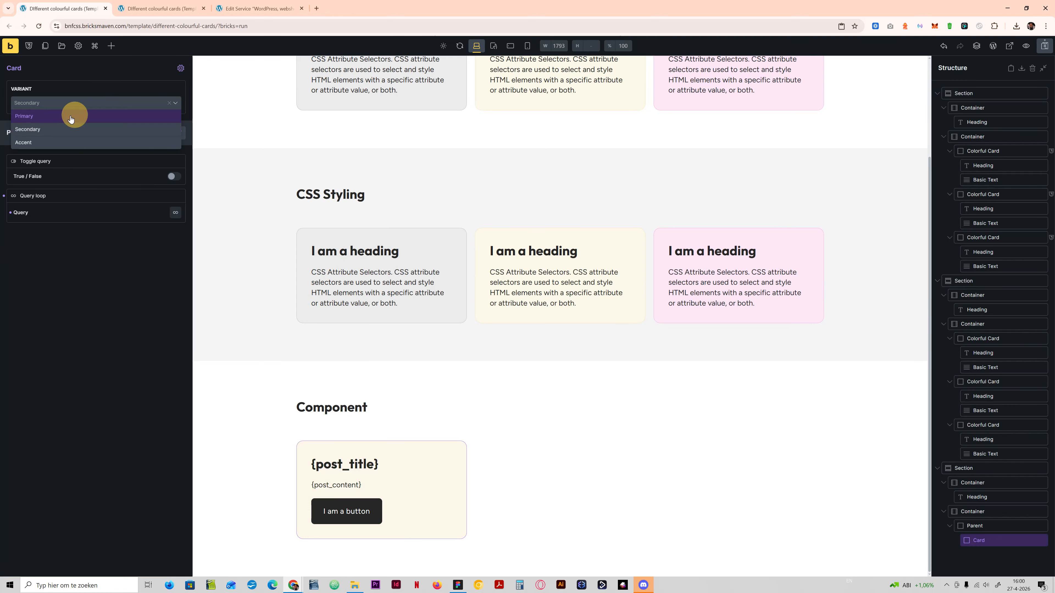
pyautogui.click(67, 117)
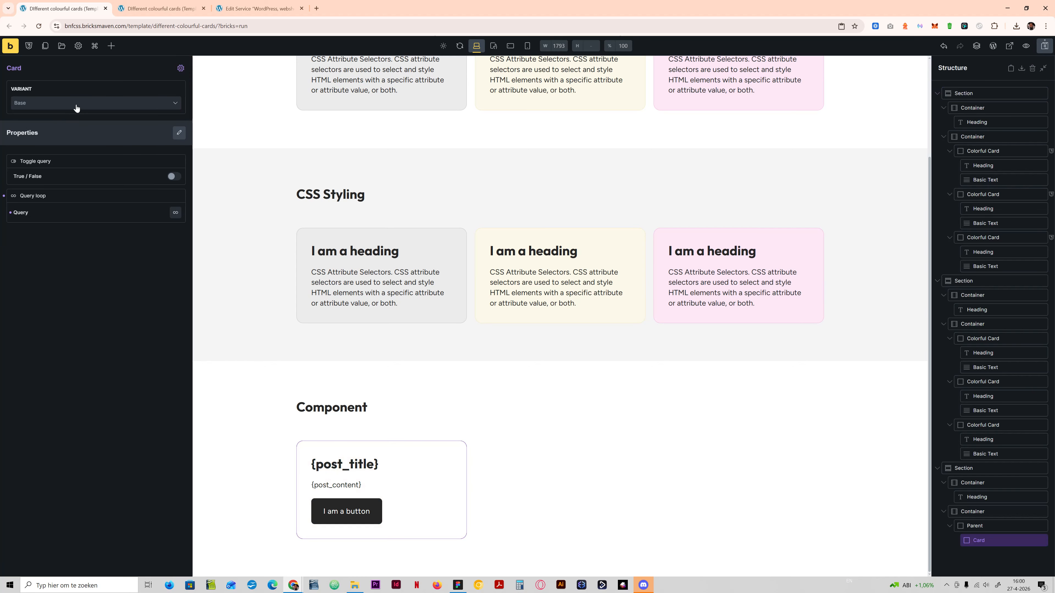
pyautogui.click(76, 108)
pyautogui.click(57, 141)
pyautogui.click(77, 110)
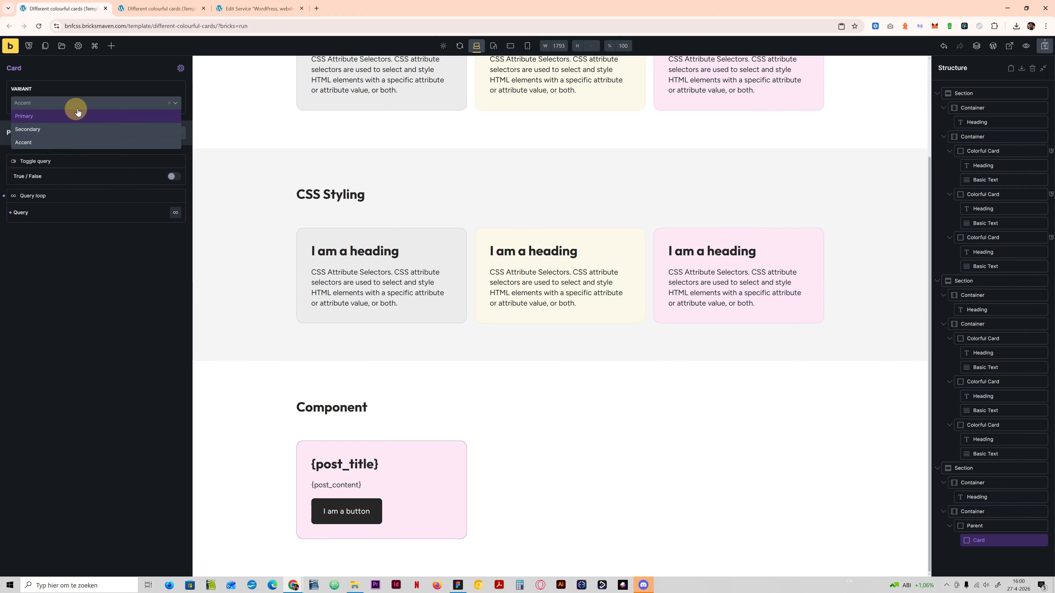
pyautogui.click(78, 105)
pyautogui.click(77, 104)
pyautogui.click(64, 129)
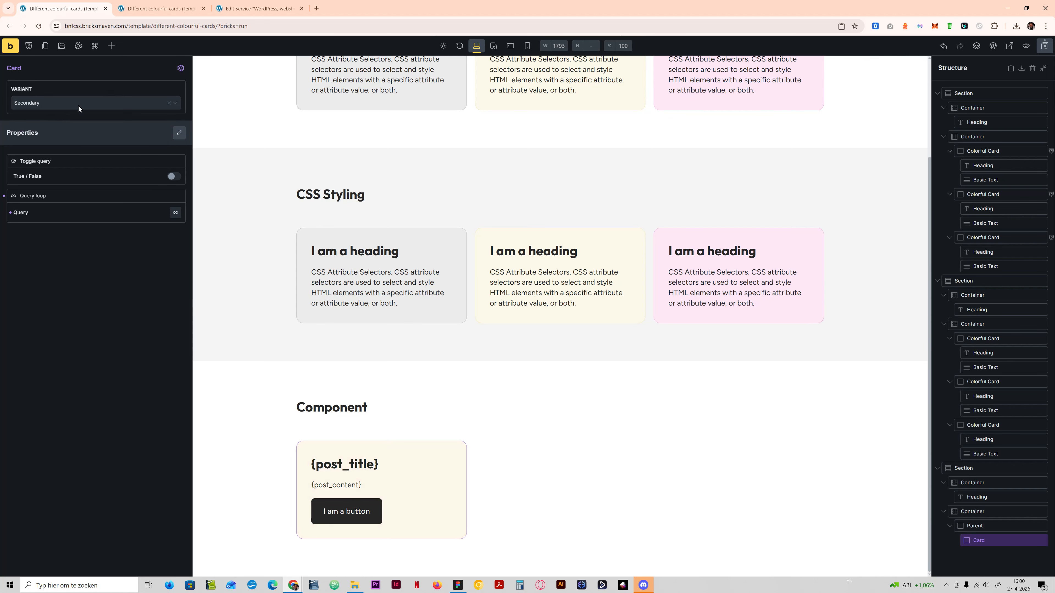
pyautogui.click(78, 107)
pyautogui.click(67, 116)
# Reopen the component and set the Primary (base) variant's border color to var(--primary-l-8).
pyautogui.click(180, 68)
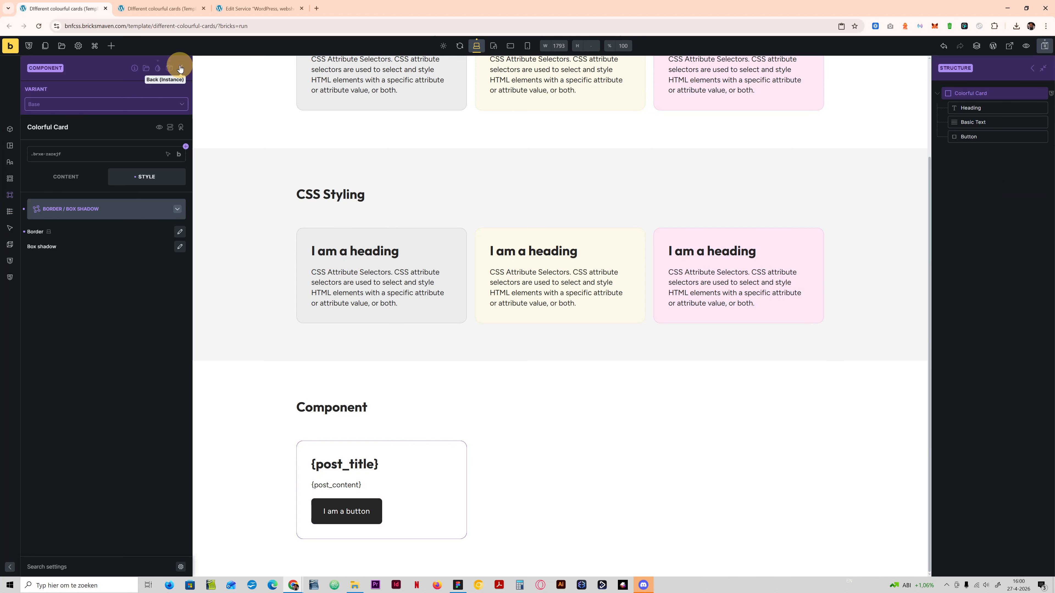
pyautogui.click(119, 216)
pyautogui.click(85, 256)
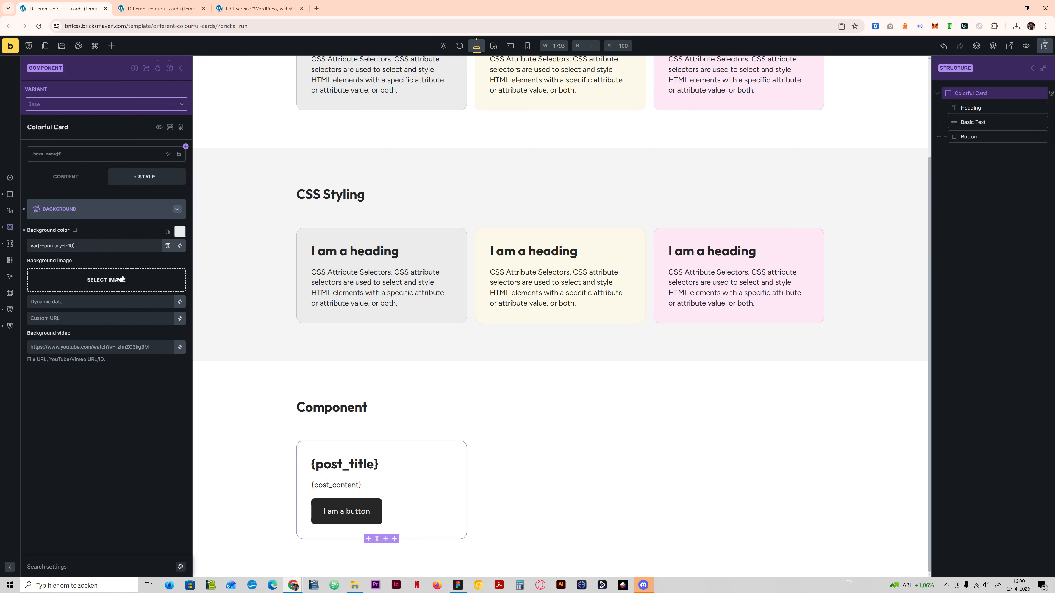
pyautogui.click(87, 208)
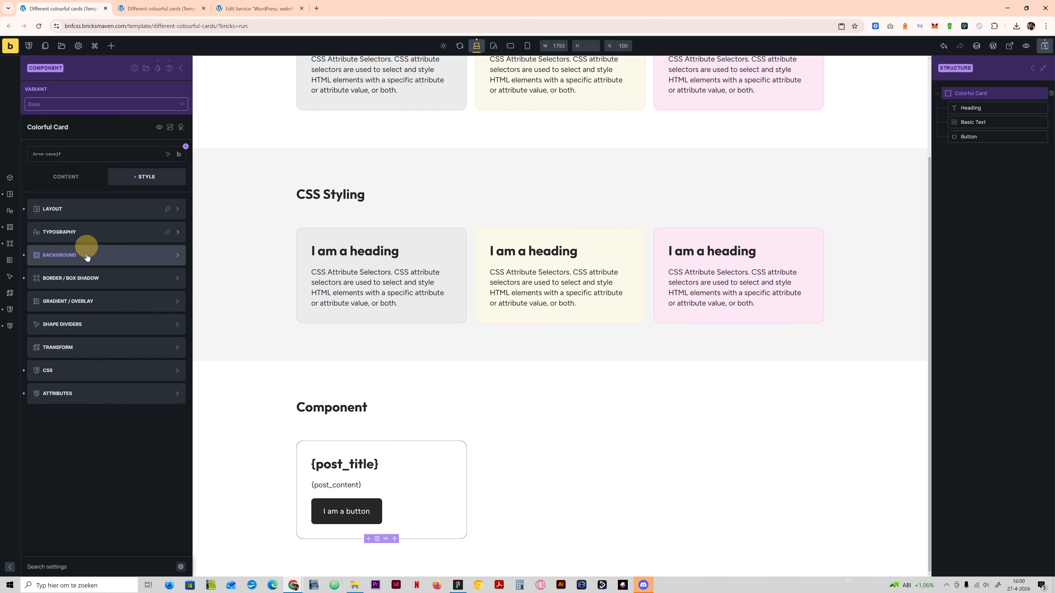
pyautogui.click(85, 276)
pyautogui.click(180, 232)
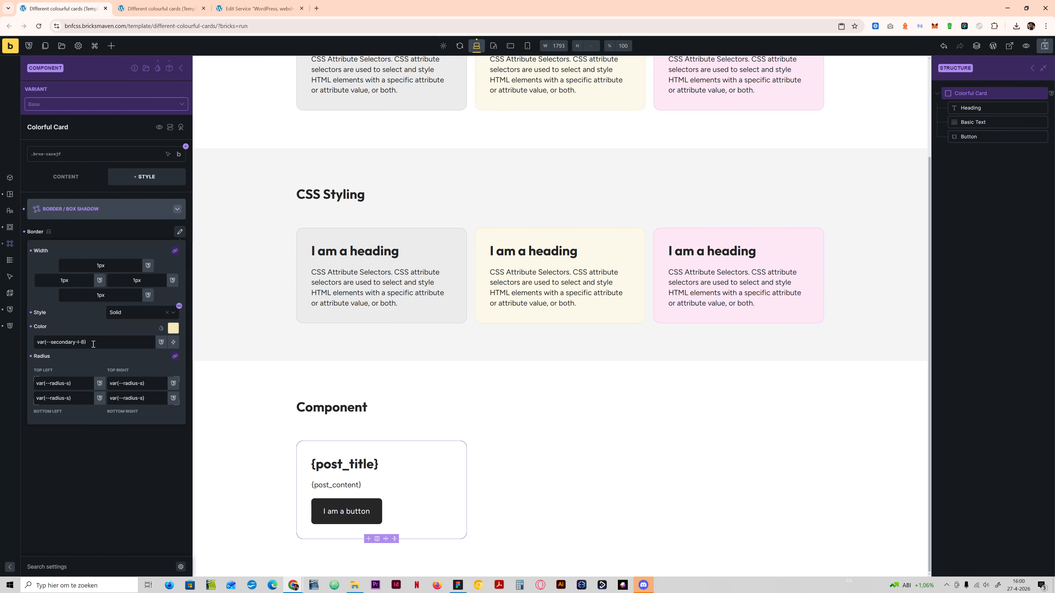
pyautogui.moveTo(76, 341); pyautogui.dragTo(52, 342)
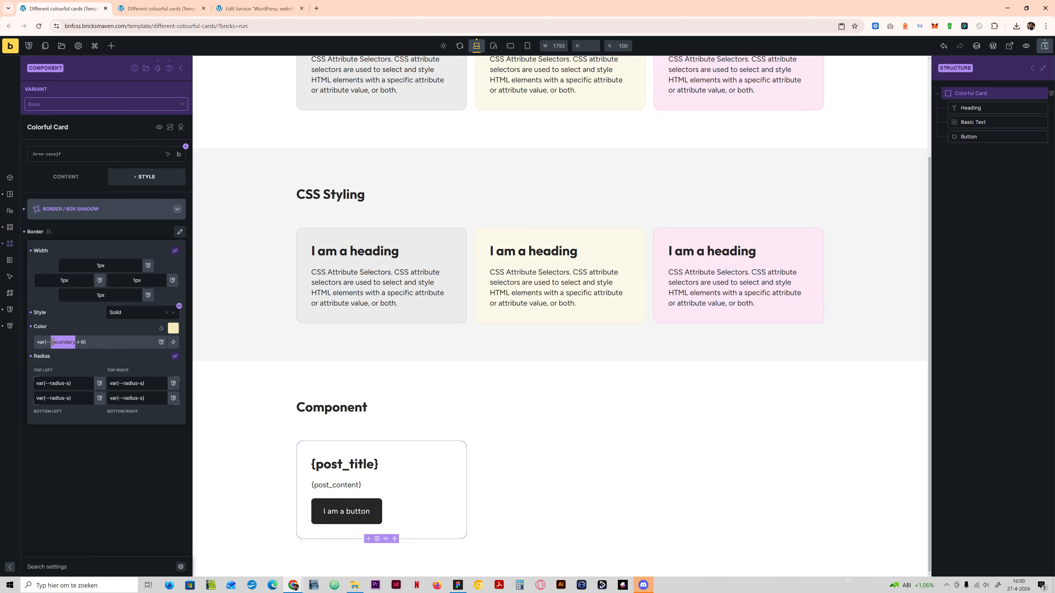
pyautogui.press('BackSpace')
pyautogui.write('primary')
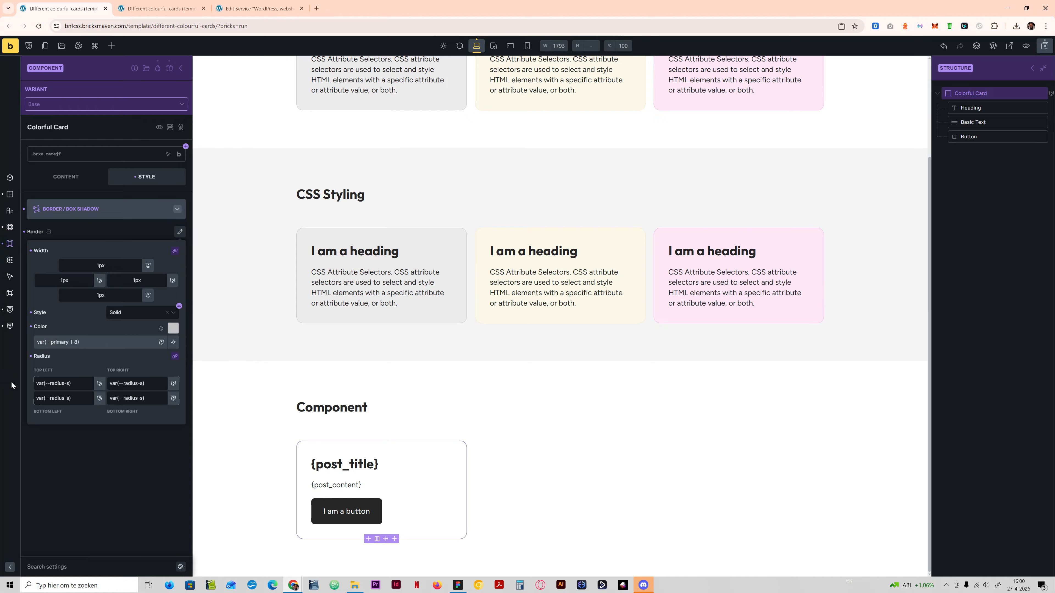
pyautogui.click(78, 482)
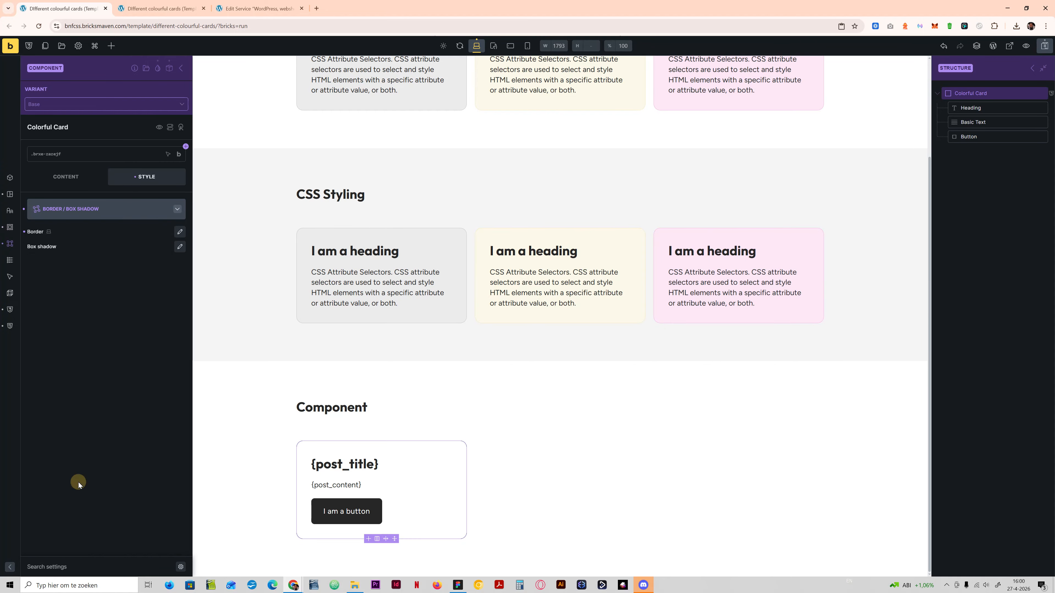
pyautogui.click(84, 210)
# Save the template and reload the builder page.
pyautogui.click(1044, 46)
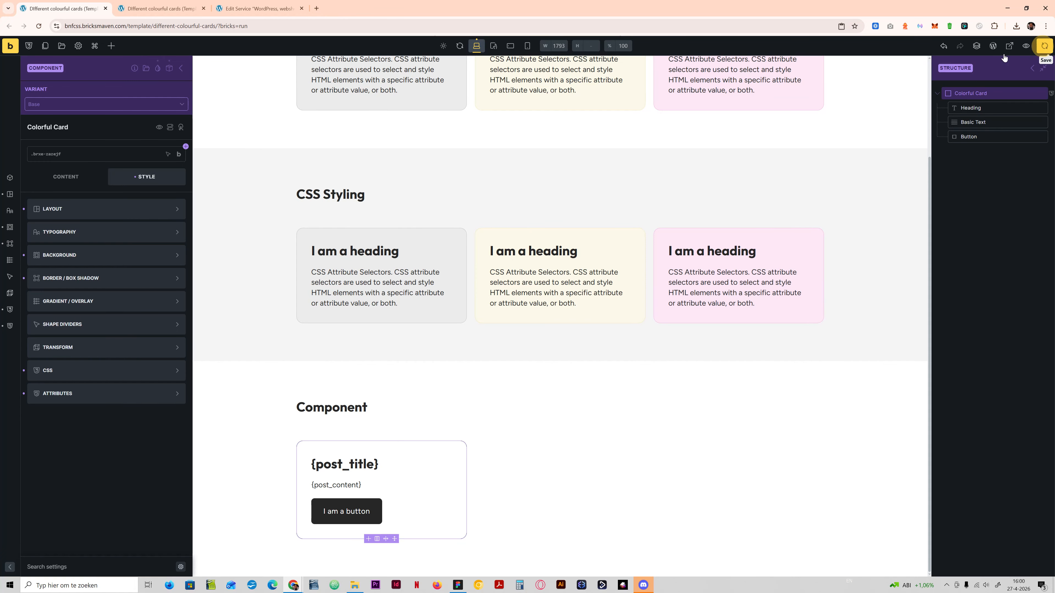
pyautogui.click(461, 47)
pyautogui.click(43, 29)
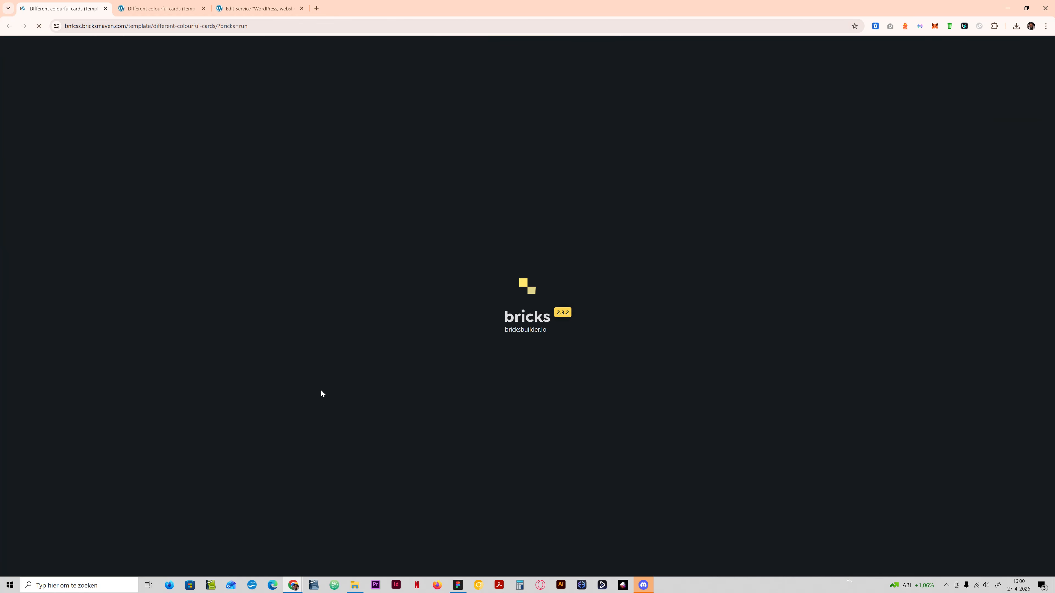
pyautogui.scroll(-2, 365, 407)
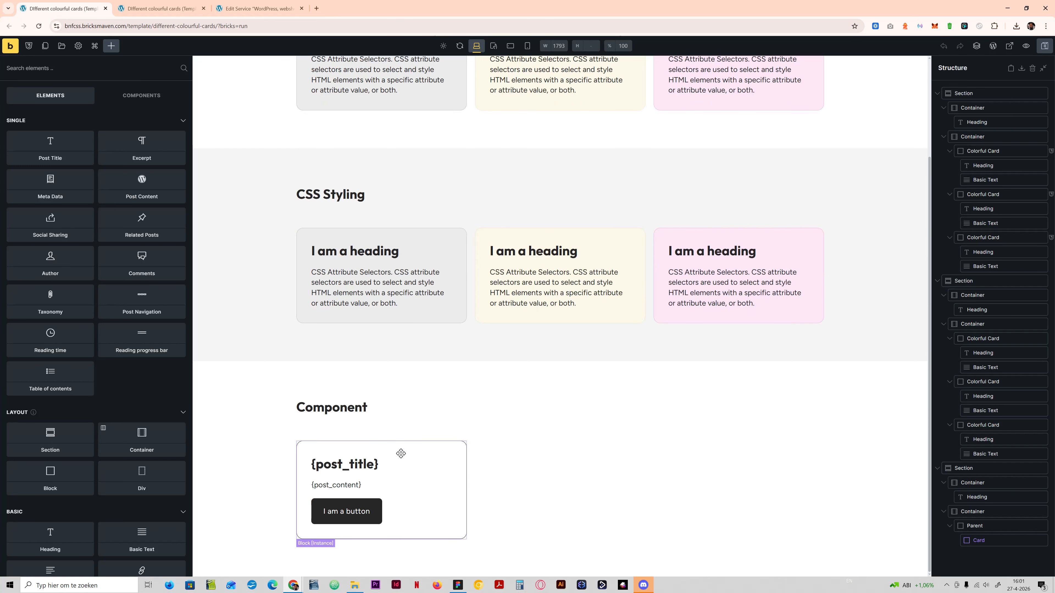
# Select the Card instance and preview its Secondary, Accent and Primary variants.
pyautogui.click(141, 95)
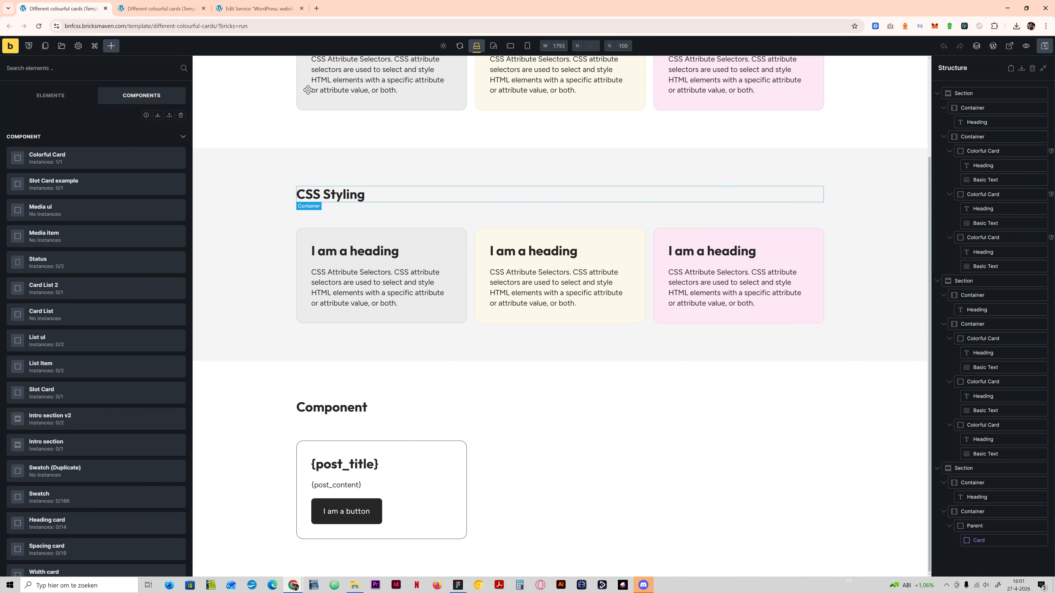
pyautogui.click(78, 88)
pyautogui.click(978, 540)
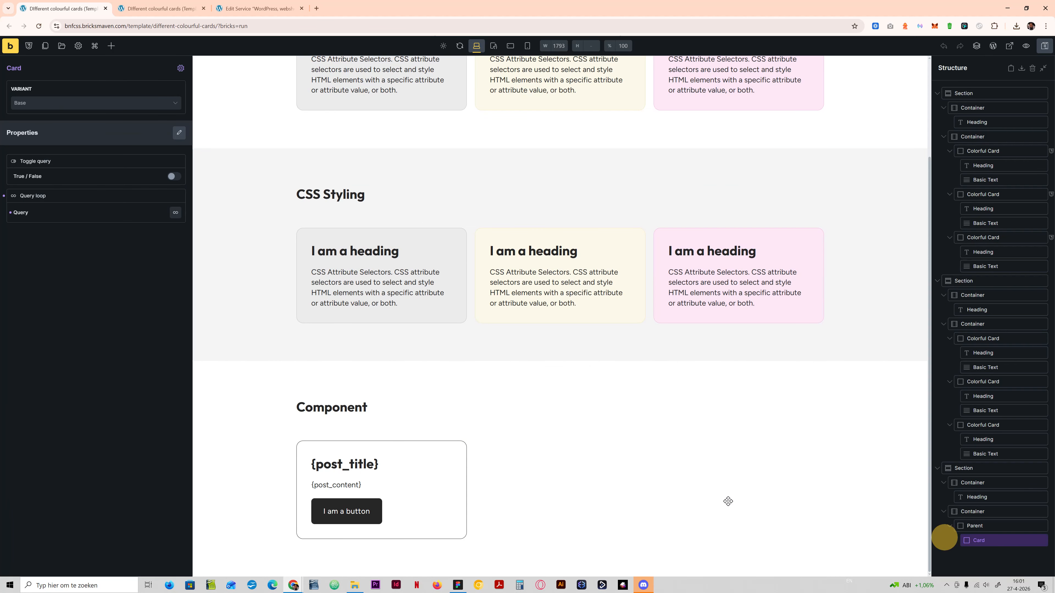
pyautogui.click(67, 104)
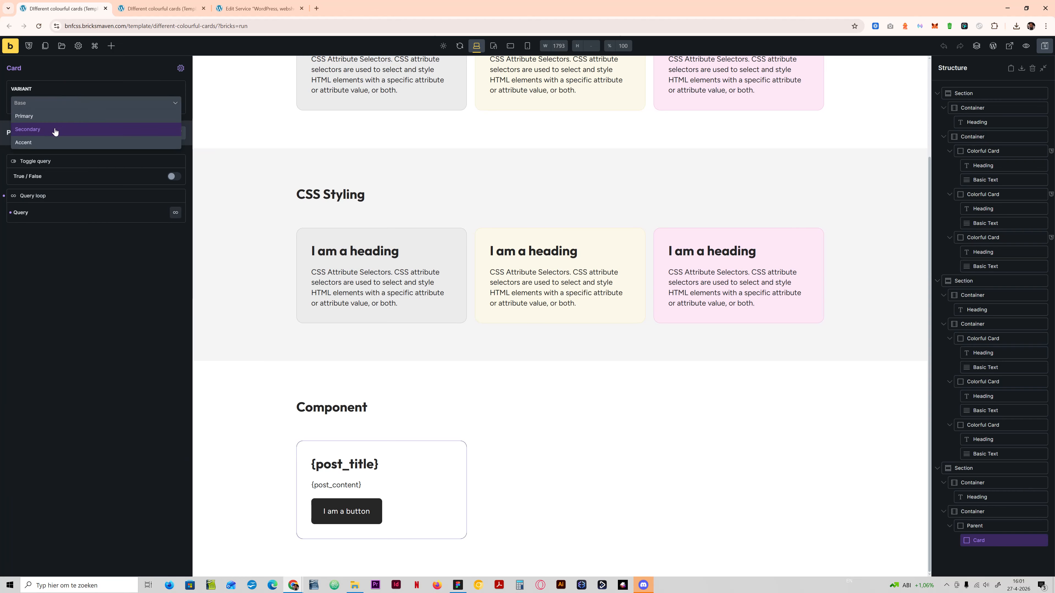
pyautogui.click(54, 131)
pyautogui.click(65, 108)
pyautogui.click(49, 141)
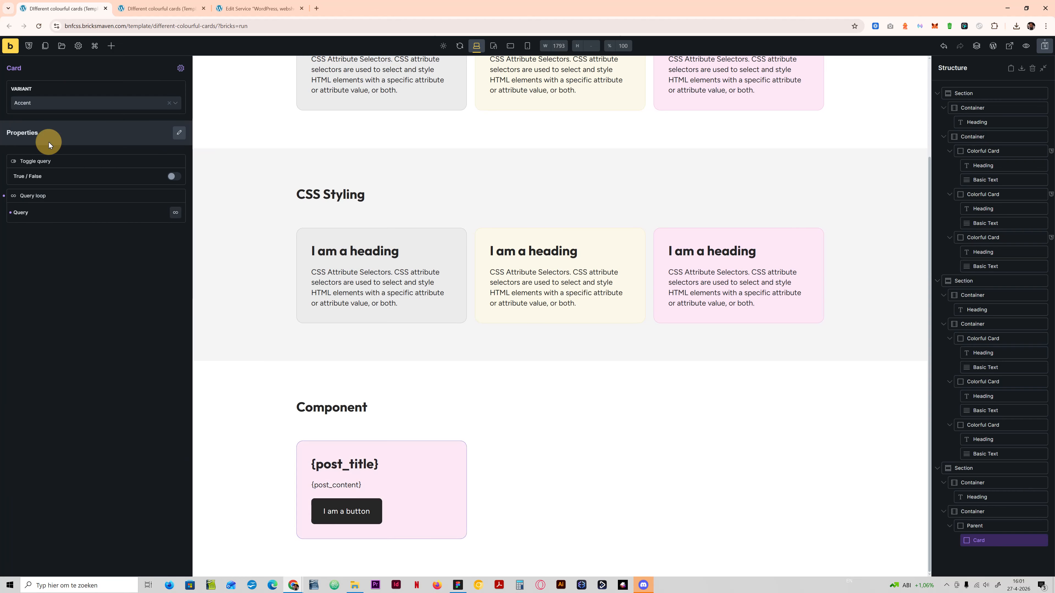
pyautogui.click(69, 100)
pyautogui.click(53, 121)
# Open the component and reapply the palette color var(--primary-l-10) as the Primary (base) variant's background.
pyautogui.click(178, 68)
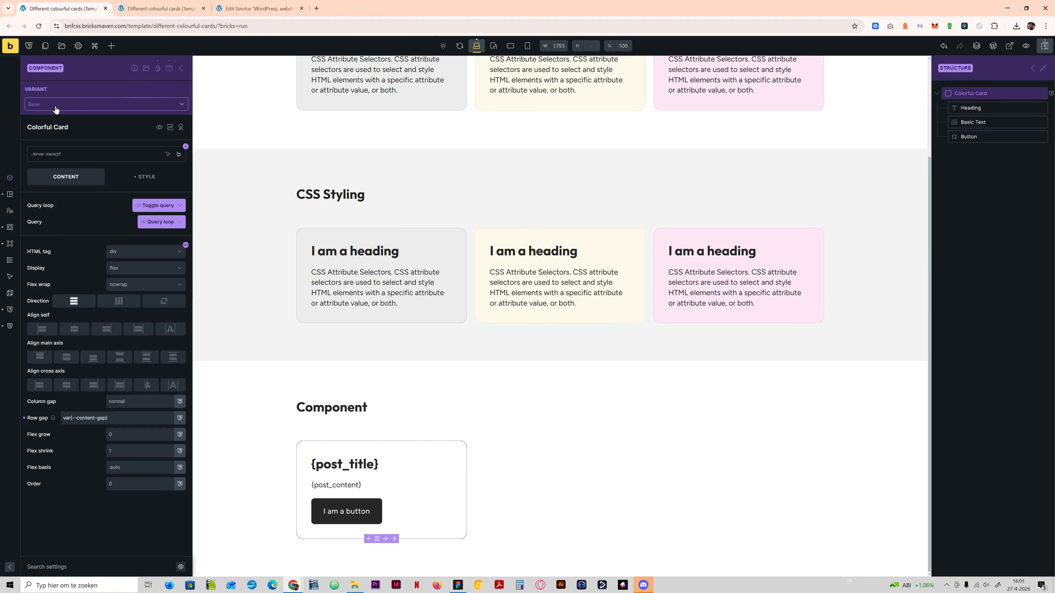
pyautogui.click(150, 167)
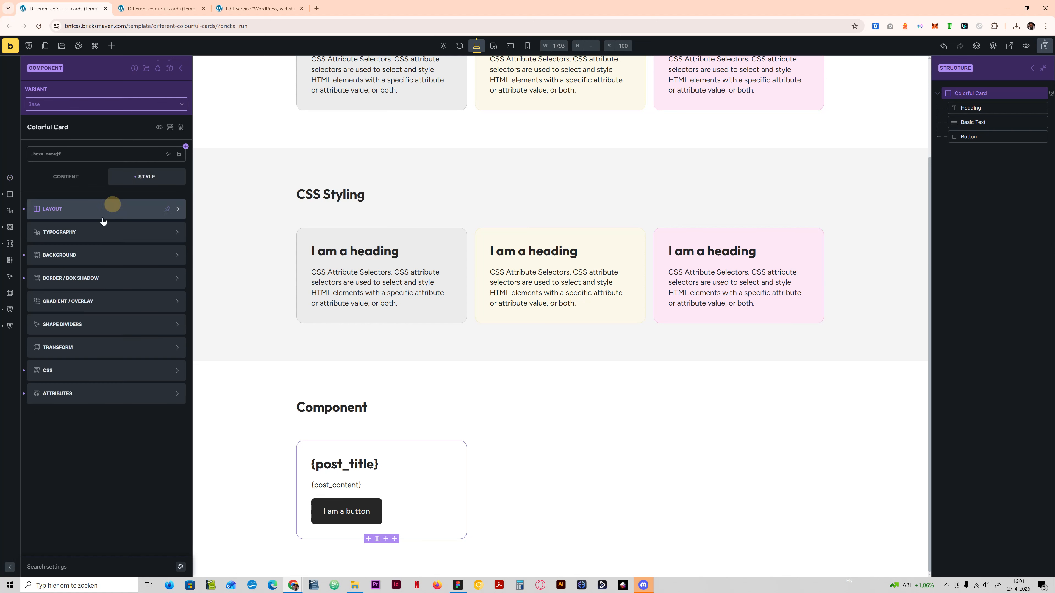
pyautogui.click(83, 258)
pyautogui.moveTo(90, 247); pyautogui.dragTo(10, 249)
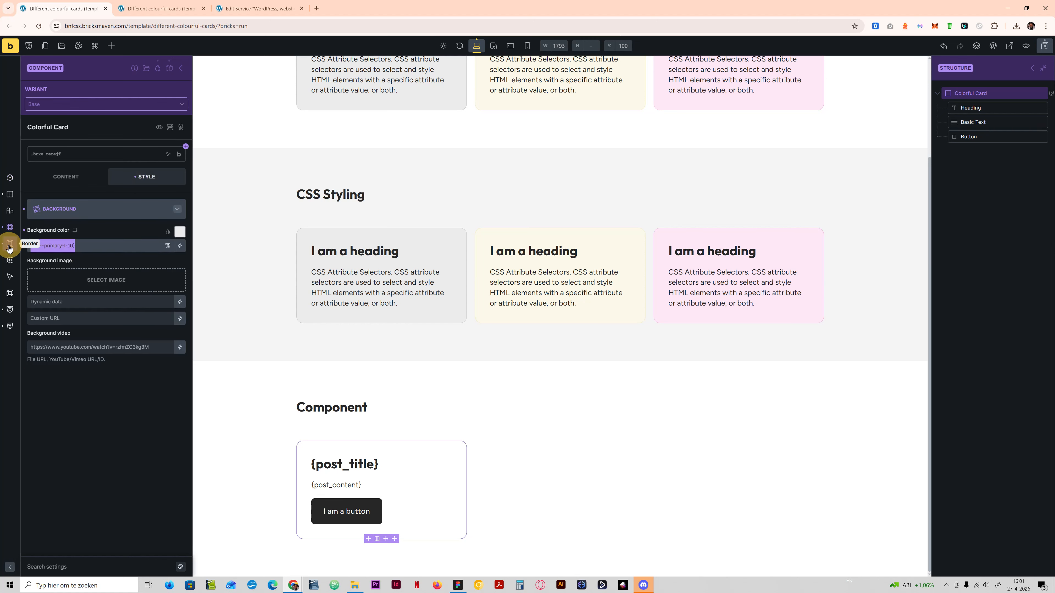
pyautogui.click(107, 246)
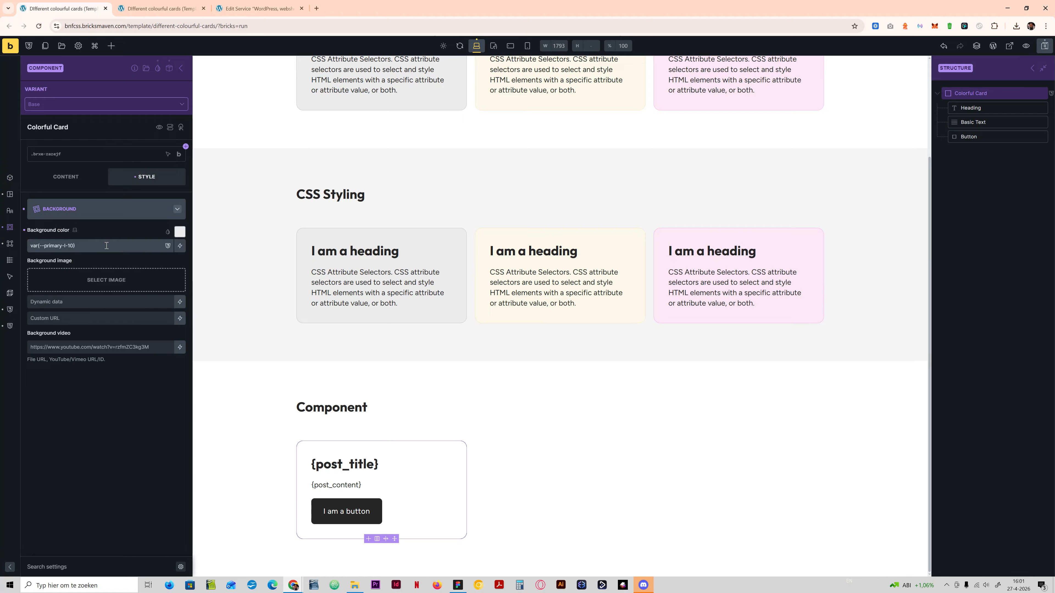
pyautogui.click(179, 234)
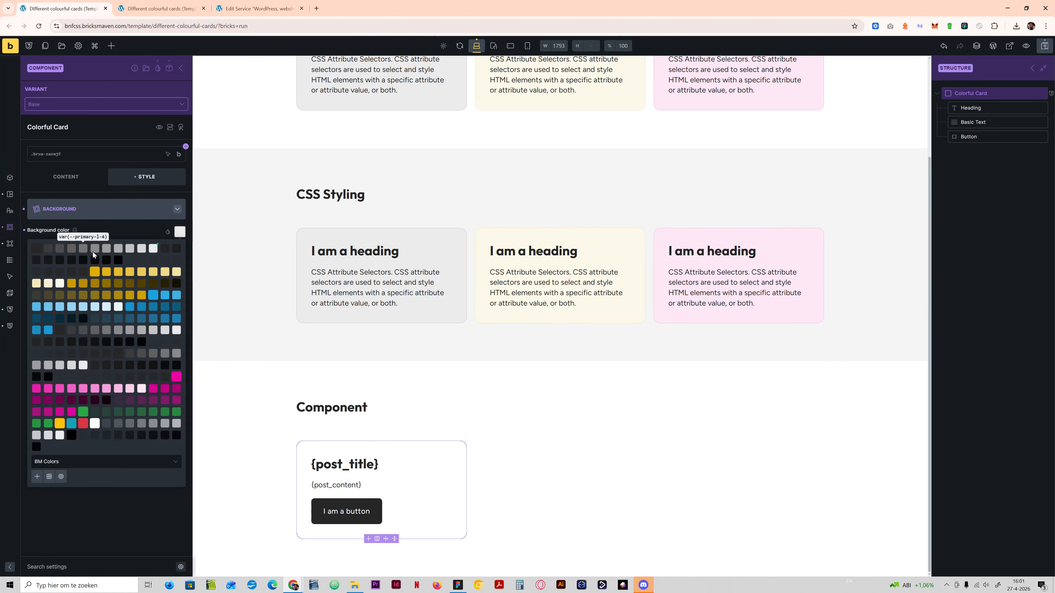
pyautogui.click(155, 248)
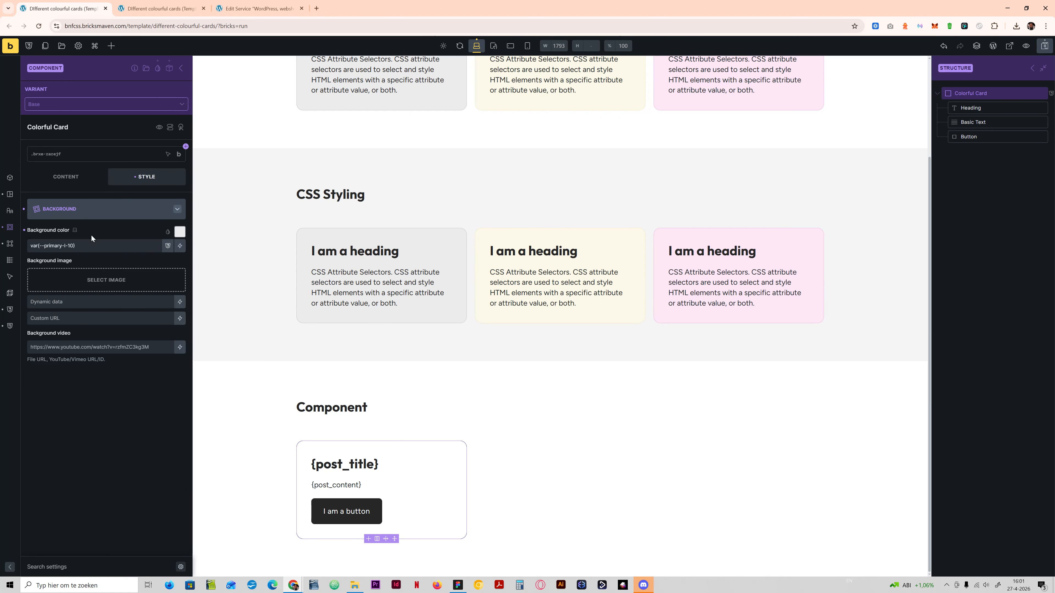
pyautogui.click(91, 243)
# Check the Primary (base) variant's border color setting.
pyautogui.click(110, 206)
pyautogui.click(89, 282)
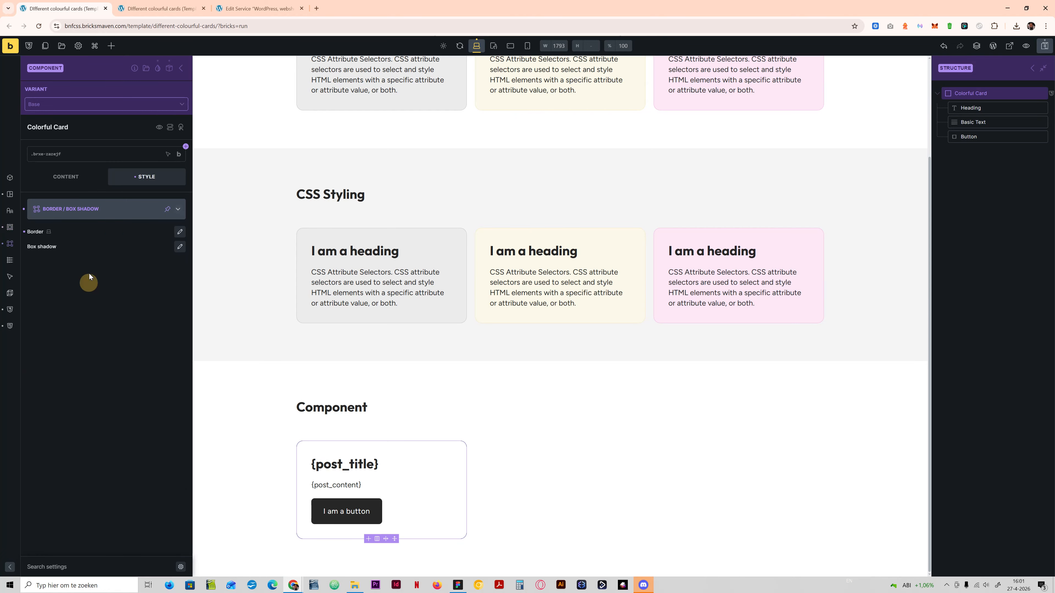
pyautogui.click(172, 231)
pyautogui.click(101, 342)
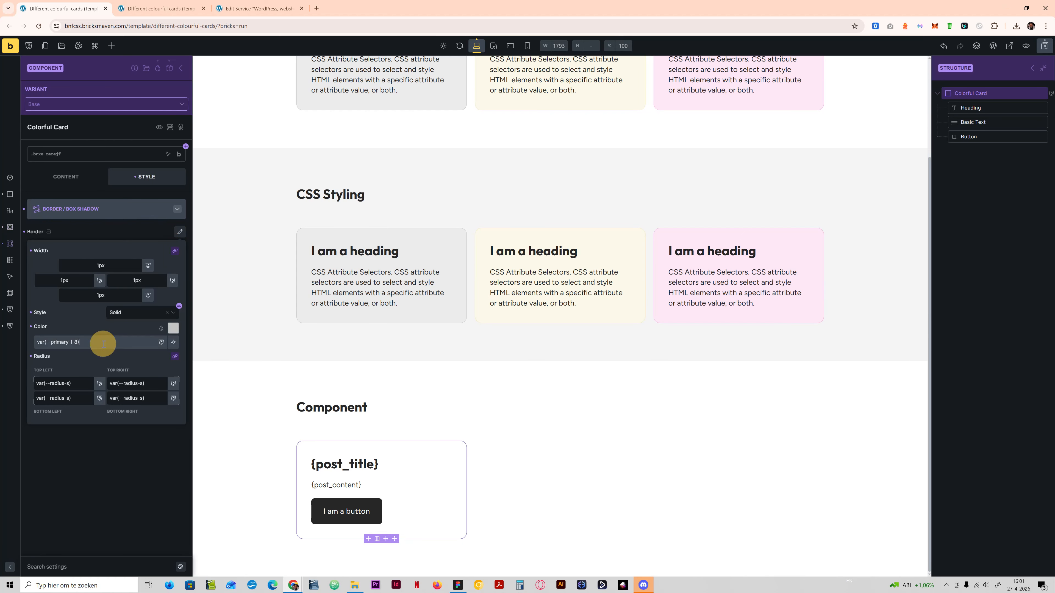
pyautogui.click(68, 208)
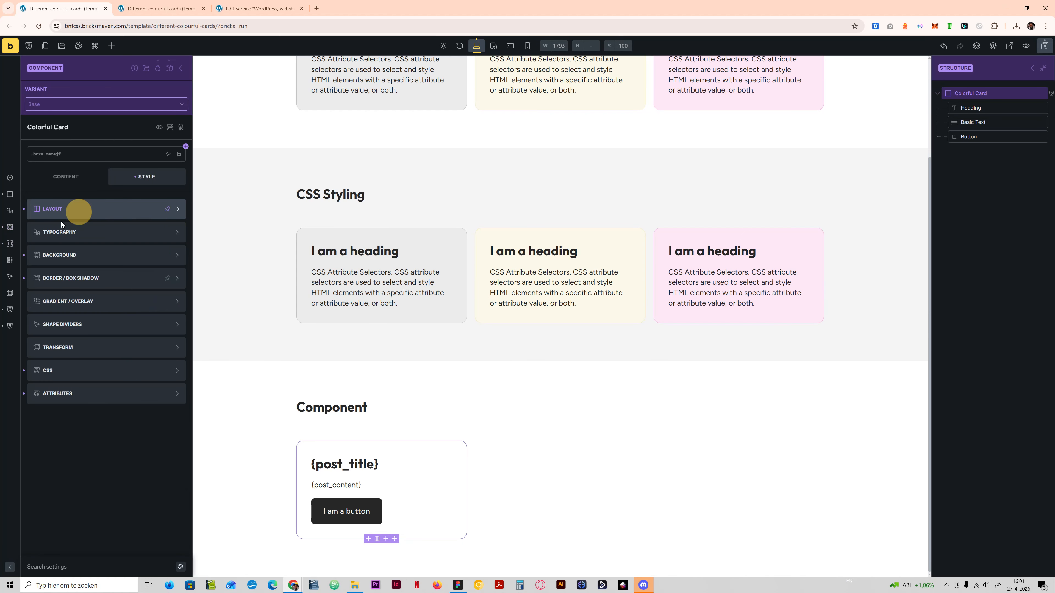
# Review the component's custom attributes and custom CSS, and save the template.
pyautogui.click(65, 393)
pyautogui.click(93, 258)
pyautogui.click(93, 259)
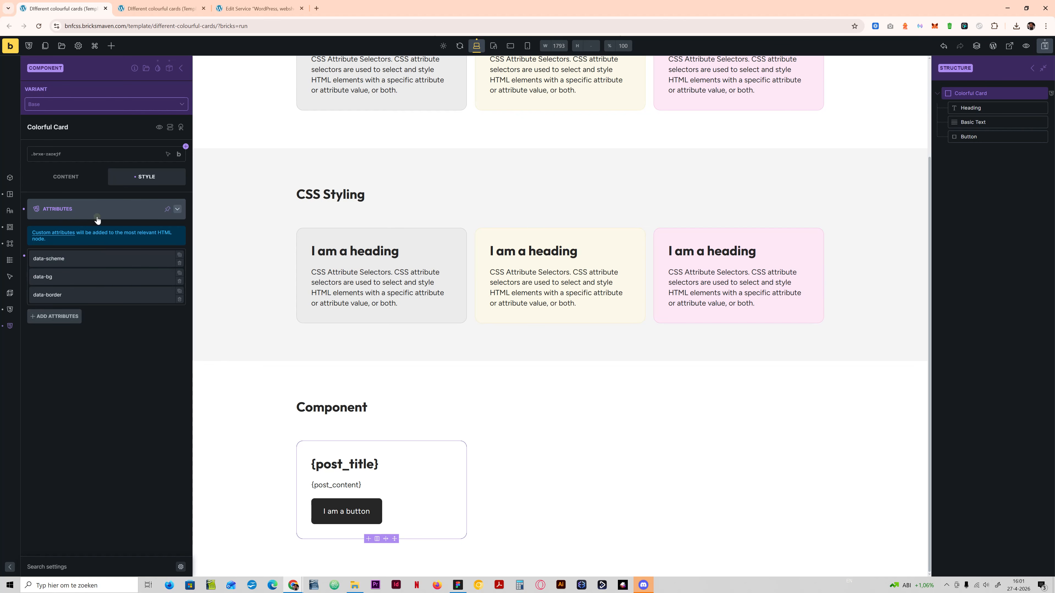
pyautogui.click(99, 210)
pyautogui.click(69, 371)
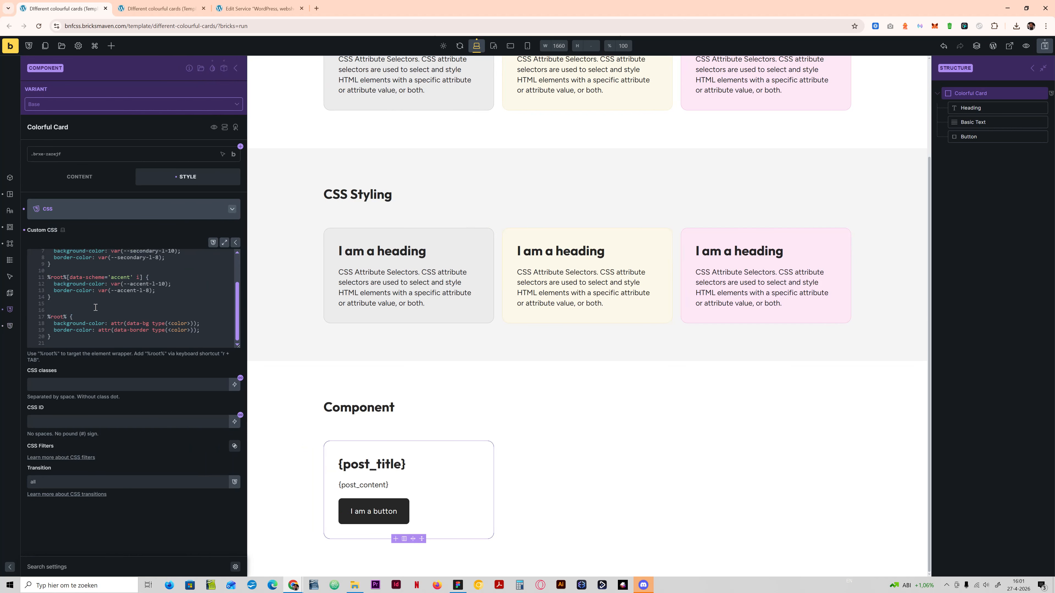
pyautogui.click(94, 210)
pyautogui.click(1045, 46)
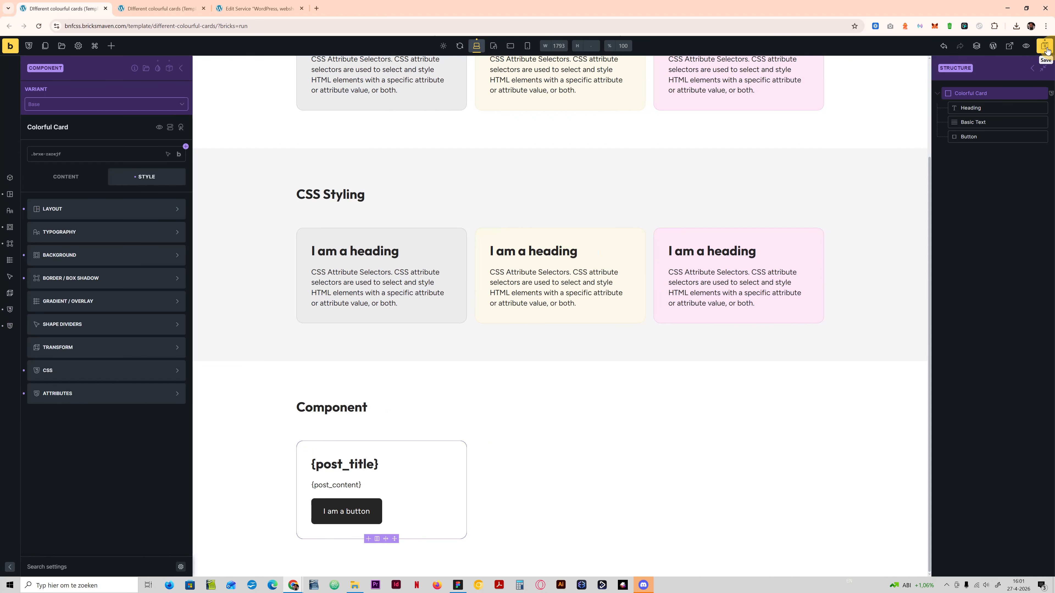
# Close the old front-end preview and open a fresh preview of the template at its Component section.
pyautogui.click(158, 4)
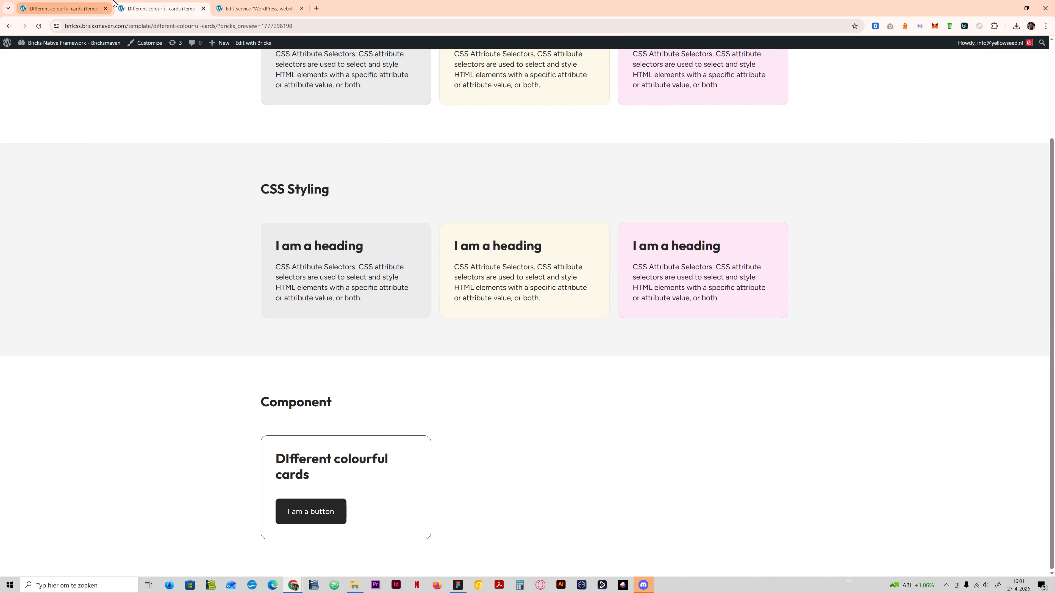
pyautogui.click(203, 8)
pyautogui.click(1009, 46)
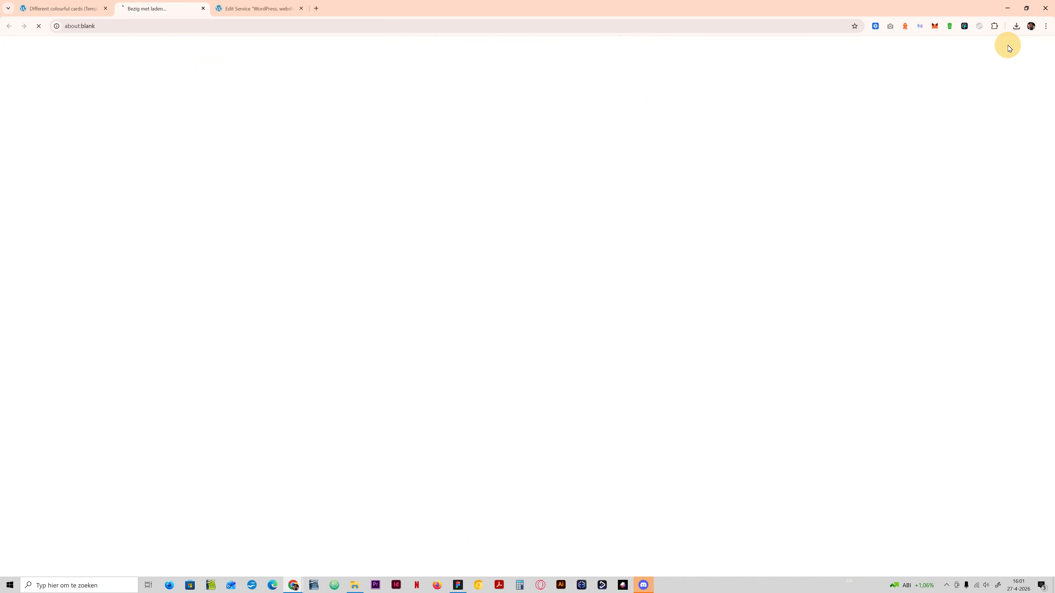
pyautogui.scroll(-3, 341, 327)
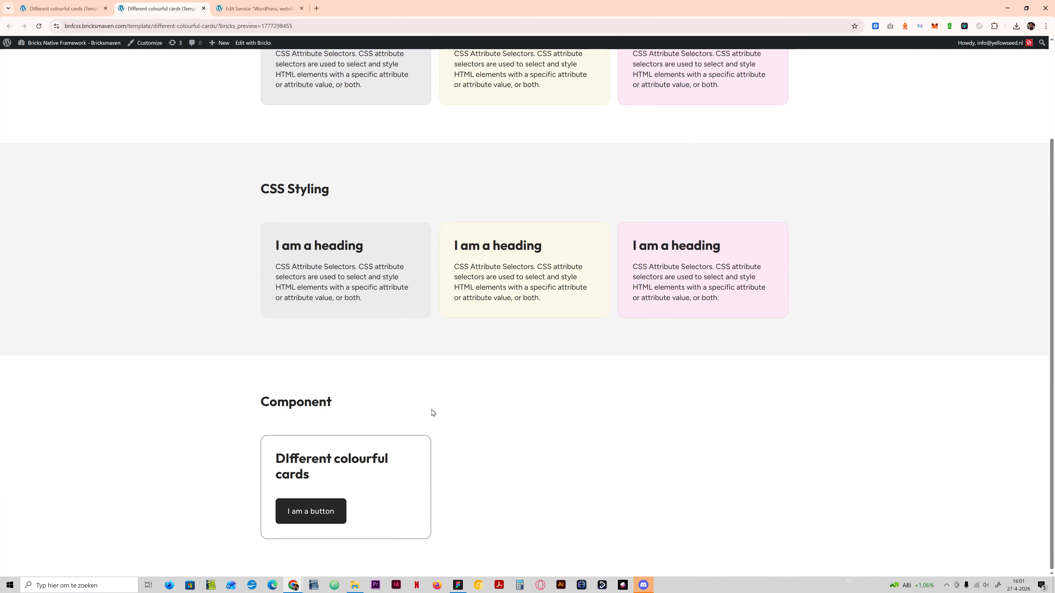
# Inspect the Component section's card in the browser developer tools and examine its background and border color rules.
pyautogui.press('F12')
pyautogui.scroll(-4, 384, 368)
pyautogui.hotkey('ctrl', 'shift', 'c')
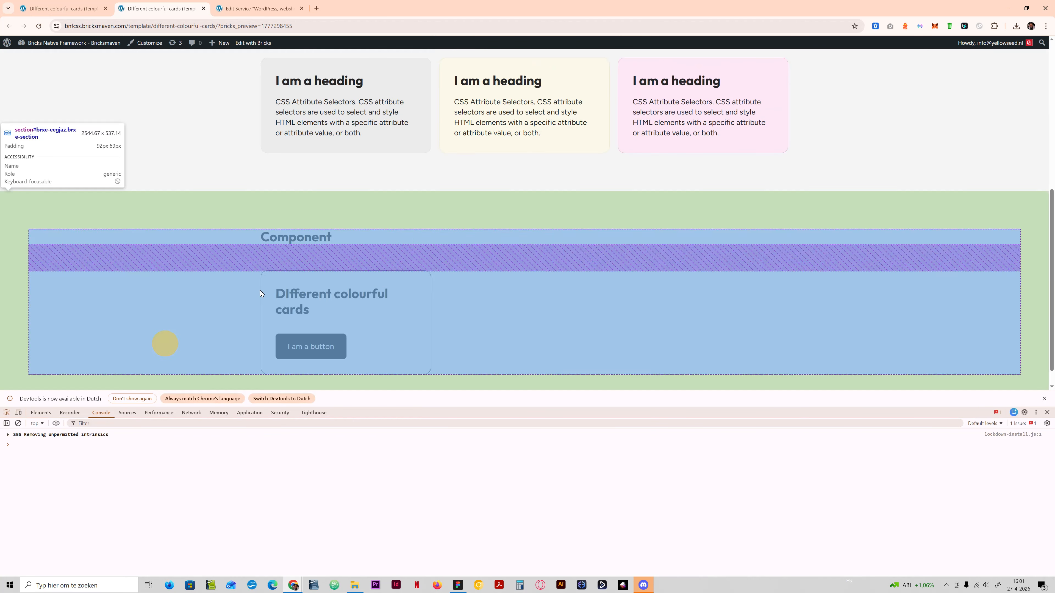
pyautogui.click(261, 293)
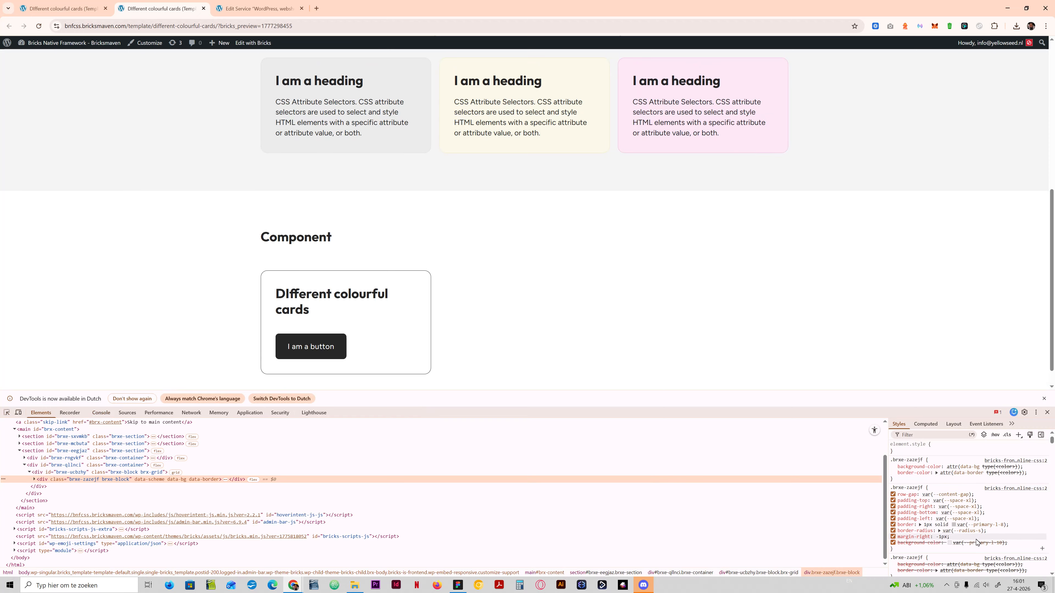
pyautogui.moveTo(971, 546)
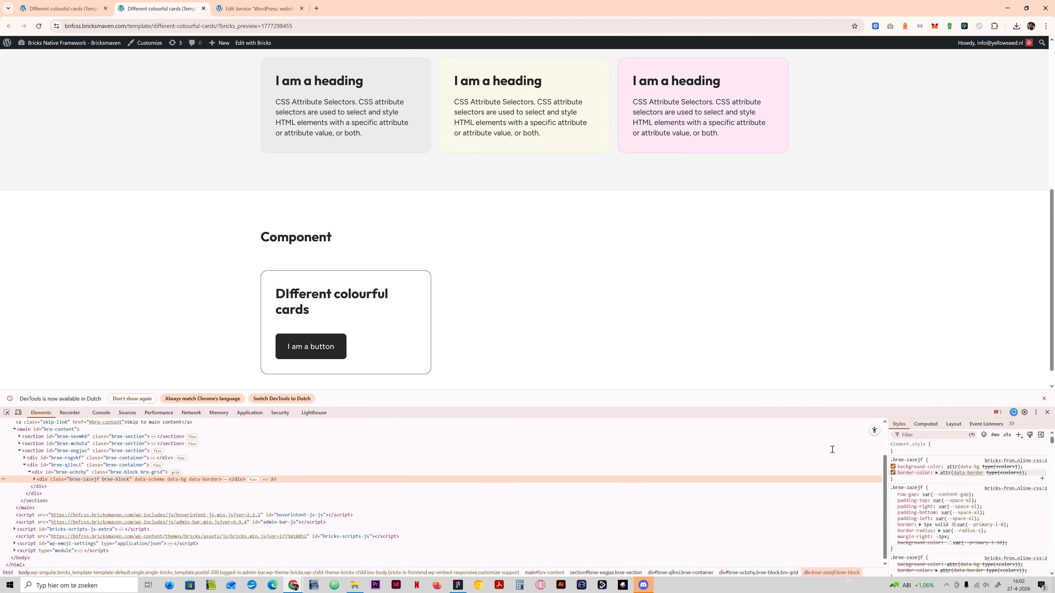
# Remove the data-border and data-bg attributes from the base component, and check the saved change in the reloaded front-end preview.
pyautogui.click(83, 7)
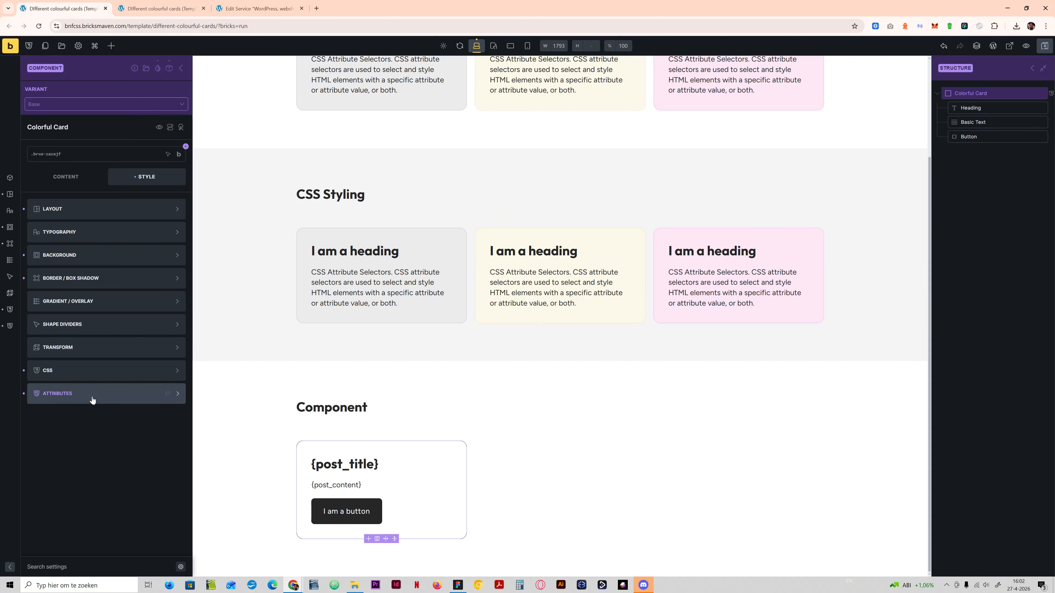
pyautogui.click(92, 394)
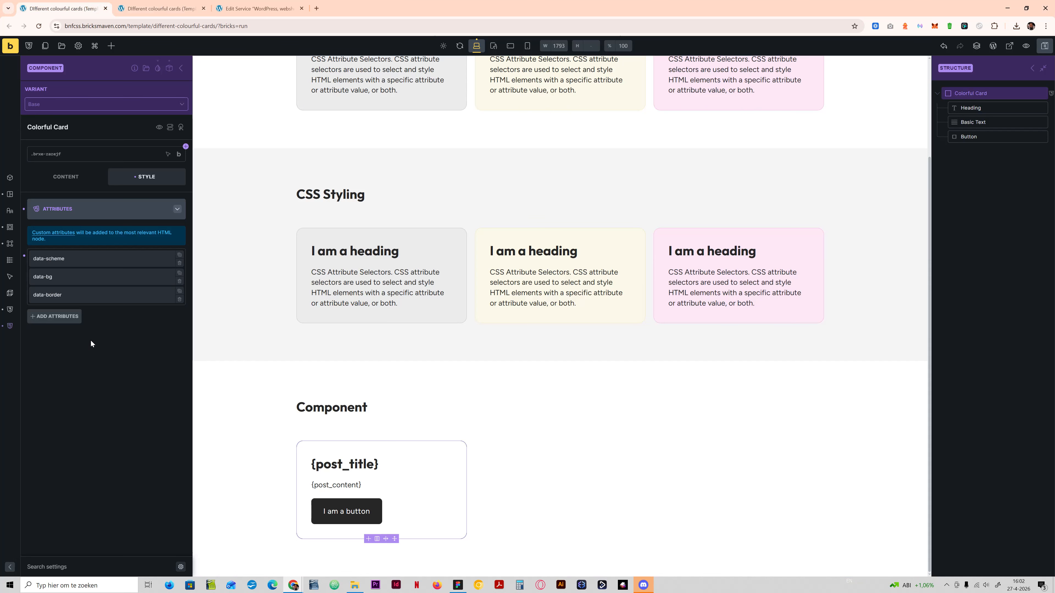
pyautogui.click(180, 299)
pyautogui.click(180, 281)
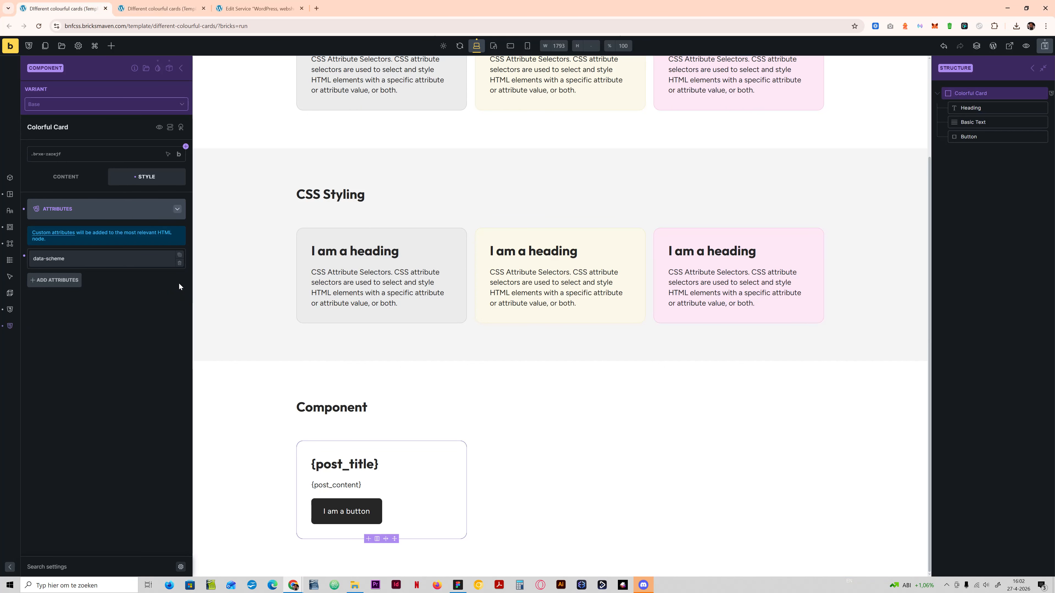
pyautogui.click(1046, 52)
pyautogui.click(149, 9)
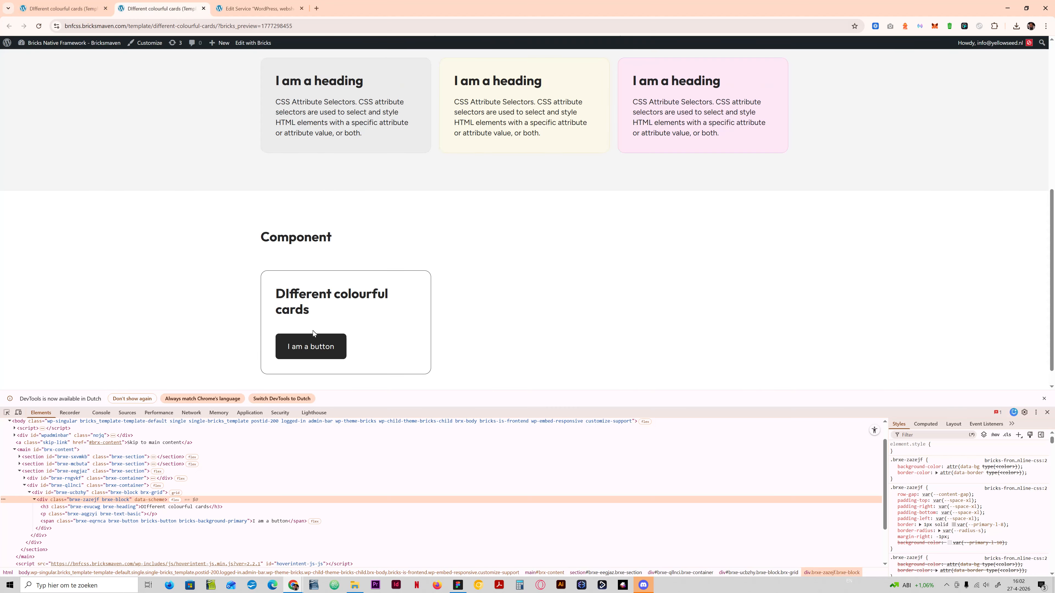
pyautogui.click(38, 26)
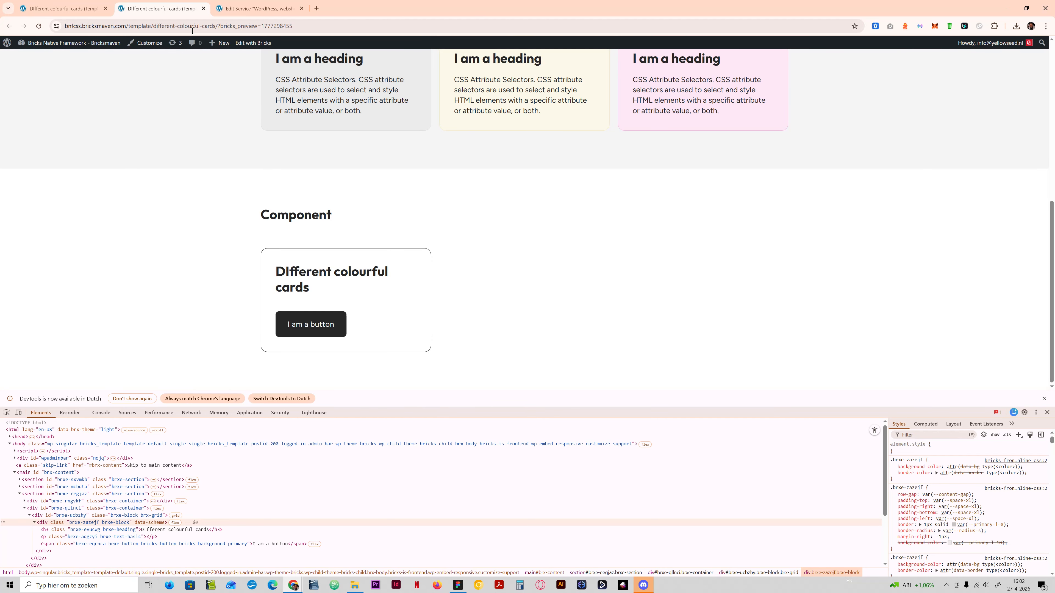
# Delete the %root% rule using attr(data-bg) and attr(data-border) from the component's custom CSS and save the template.
pyautogui.click(62, 9)
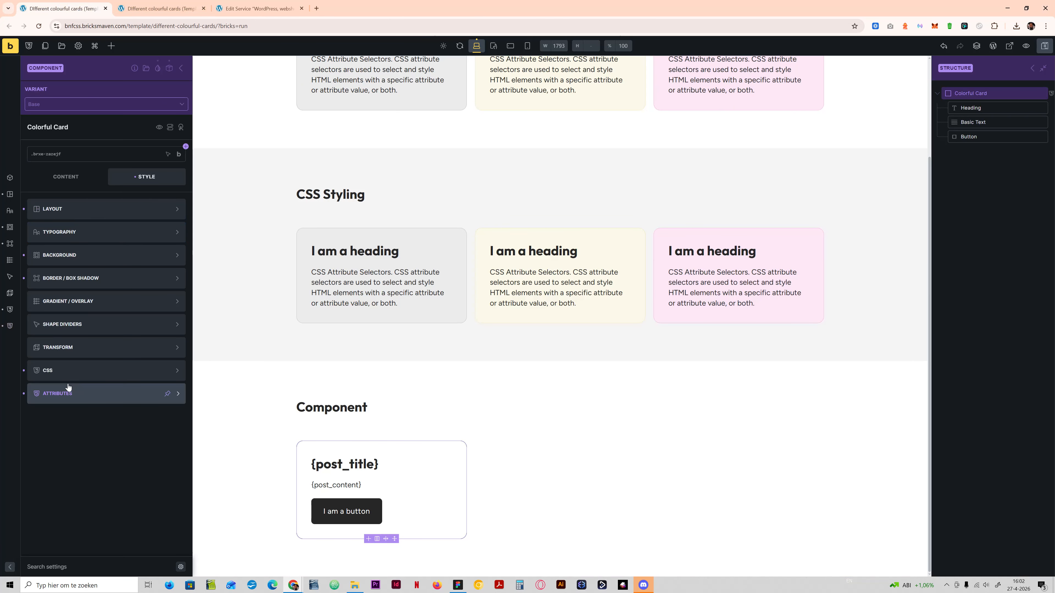
pyautogui.click(68, 374)
pyautogui.moveTo(60, 335); pyautogui.dragTo(39, 315)
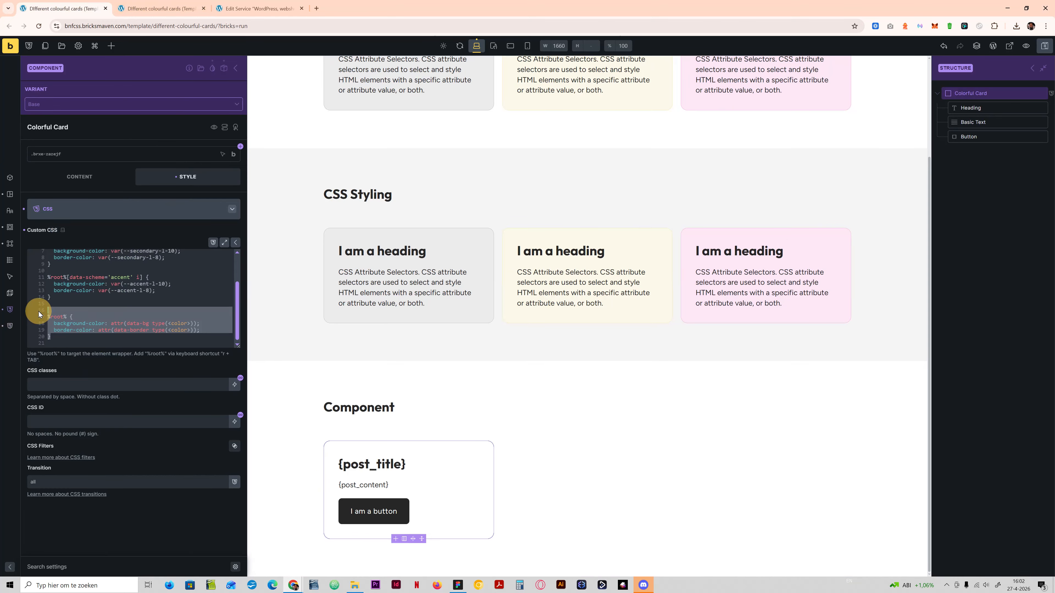
pyautogui.press('BackSpace')
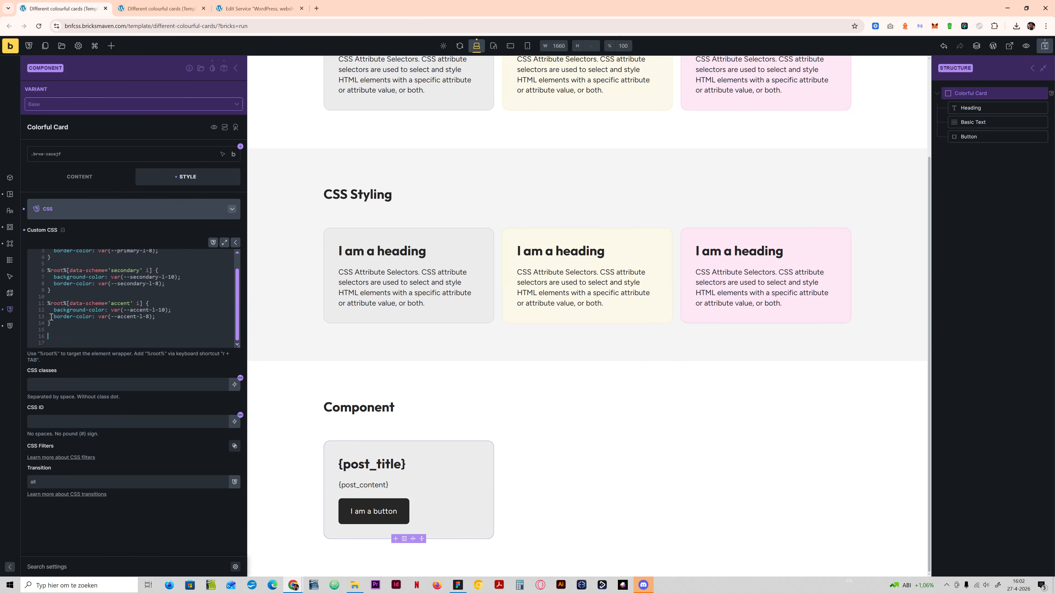
pyautogui.click(1044, 46)
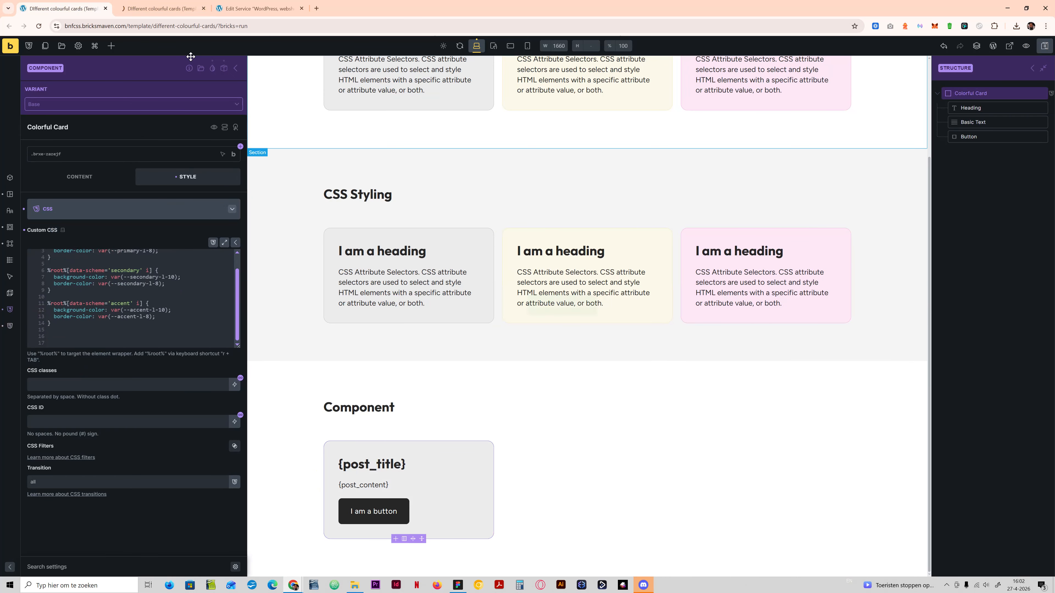
# Reload the front-end preview and examine the remaining style rules applied to the component card.
pyautogui.click(159, 9)
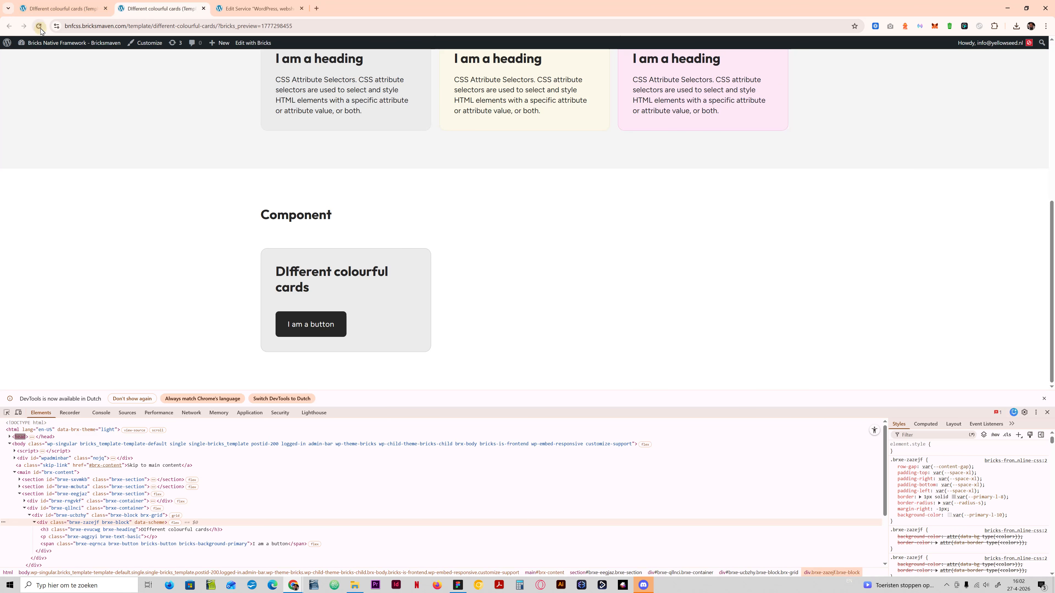
pyautogui.click(39, 28)
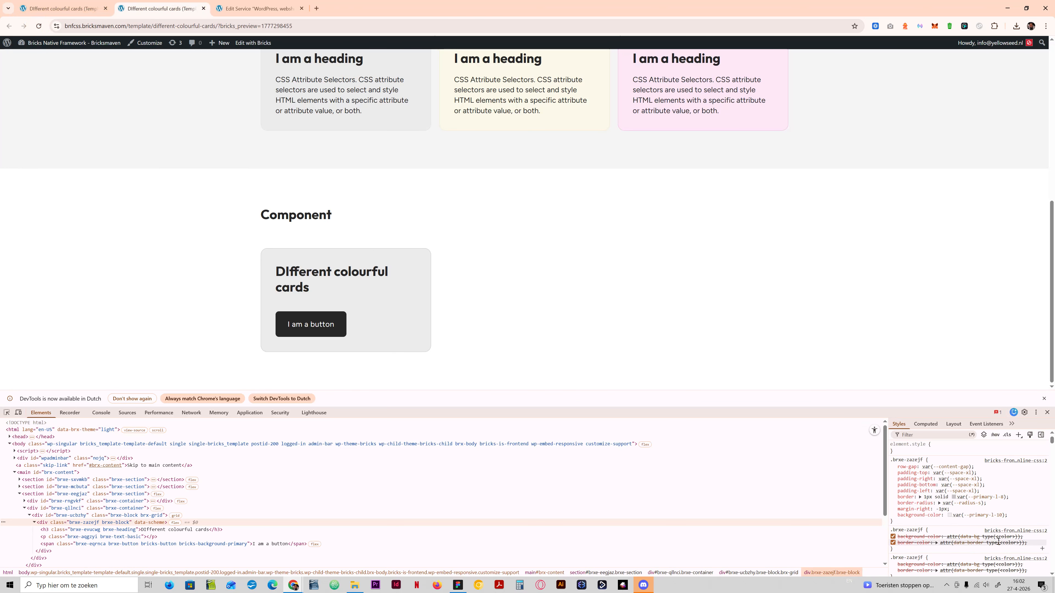
pyautogui.scroll(-2, 1006, 543)
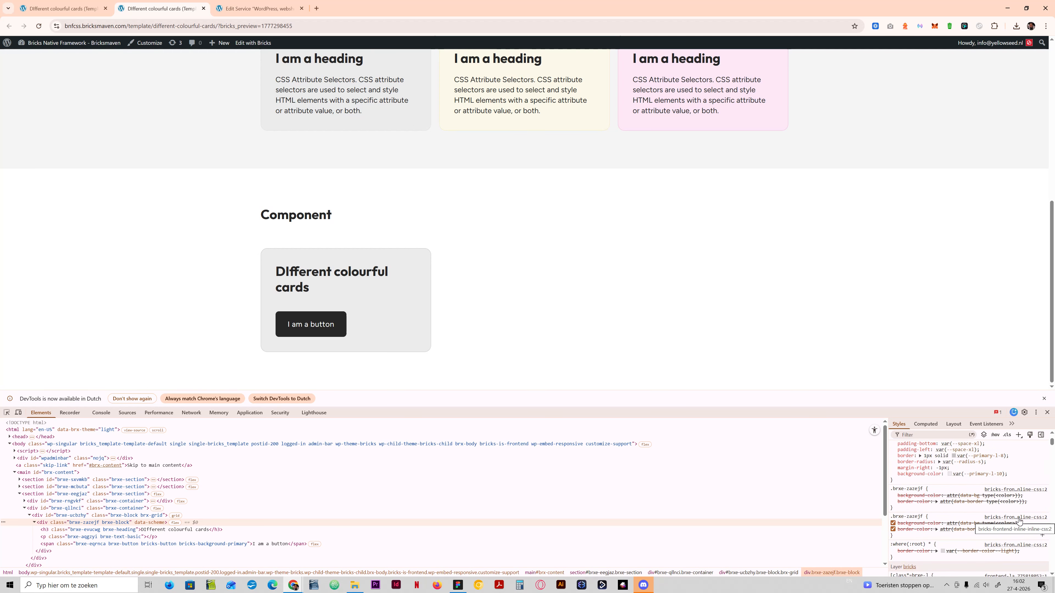
# Leave component editing, switch the Card instance to the Accent variant and check it in the front-end preview.
pyautogui.click(62, 8)
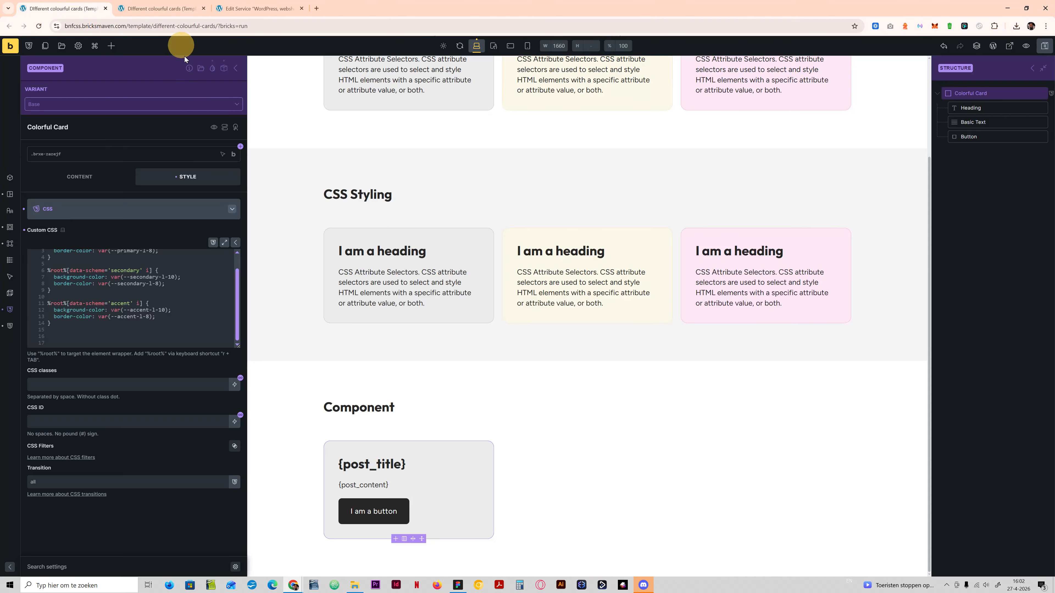
pyautogui.click(238, 64)
pyautogui.click(27, 103)
pyautogui.click(50, 136)
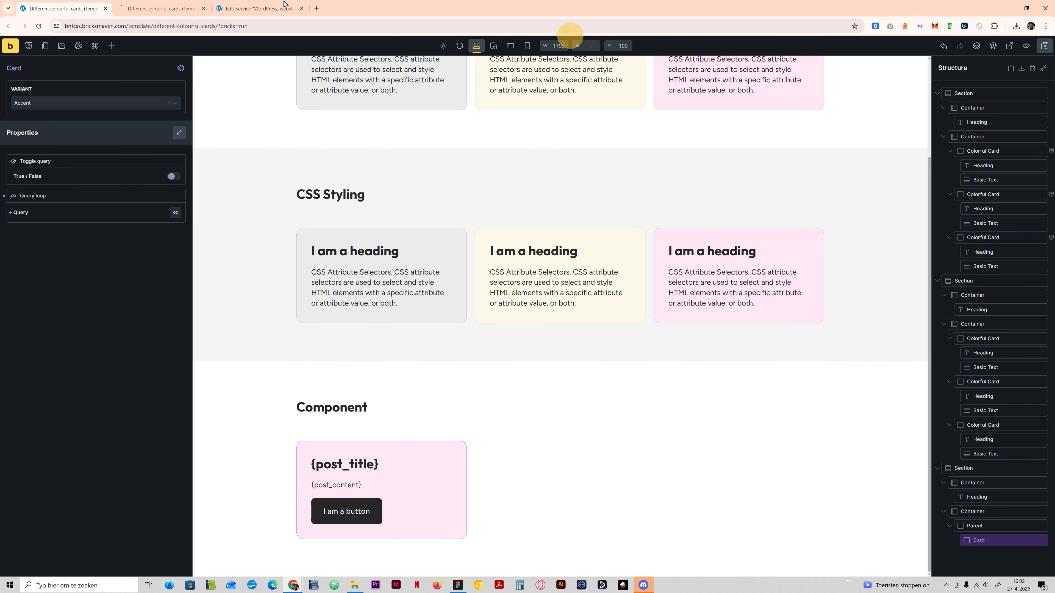
pyautogui.click(133, 7)
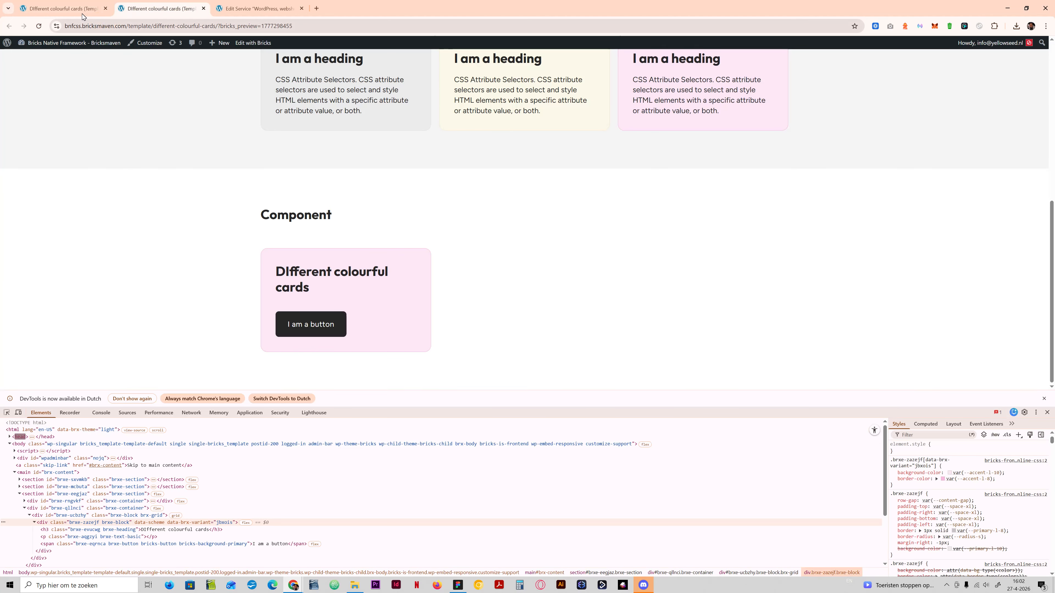
# Set the Card instance to the Primary (base) variant and check it in the front-end preview.
pyautogui.click(62, 8)
pyautogui.click(84, 106)
pyautogui.click(80, 121)
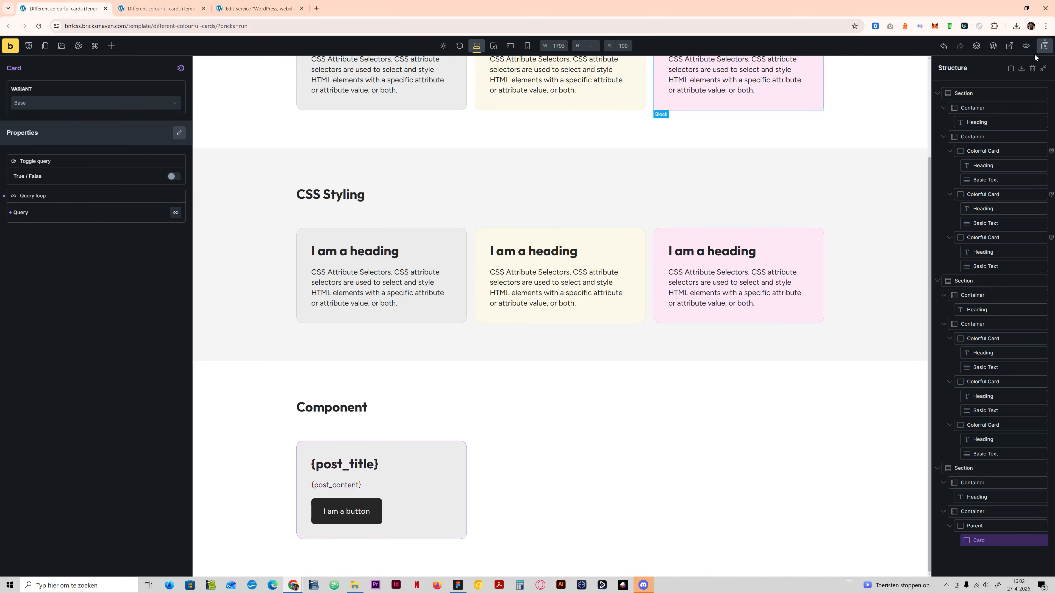
pyautogui.click(185, 5)
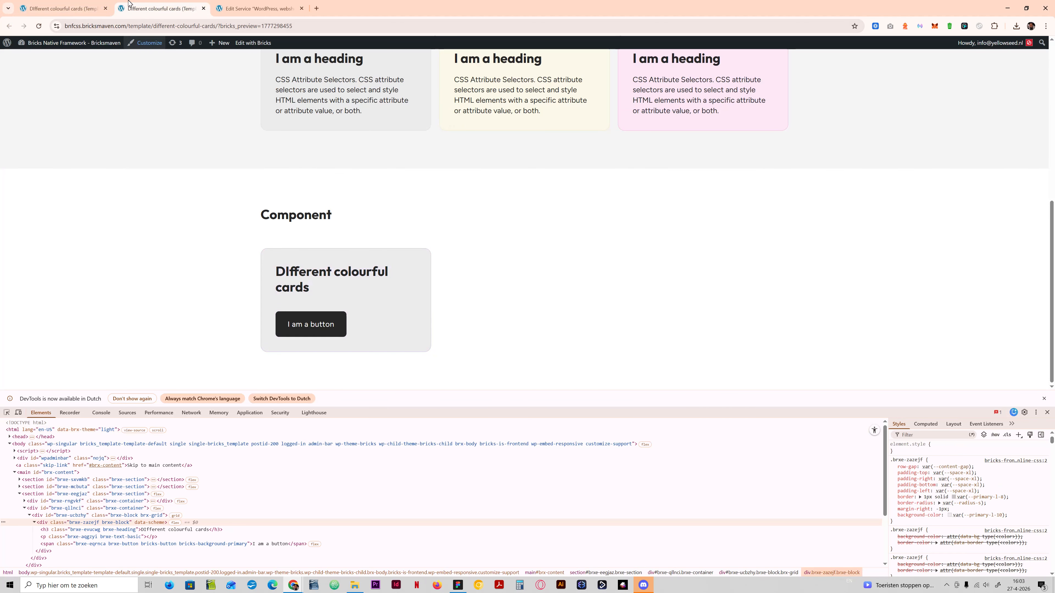
# Duplicate the Card instance twice in the builder so that the Parent block holds three cards.
pyautogui.click(93, 9)
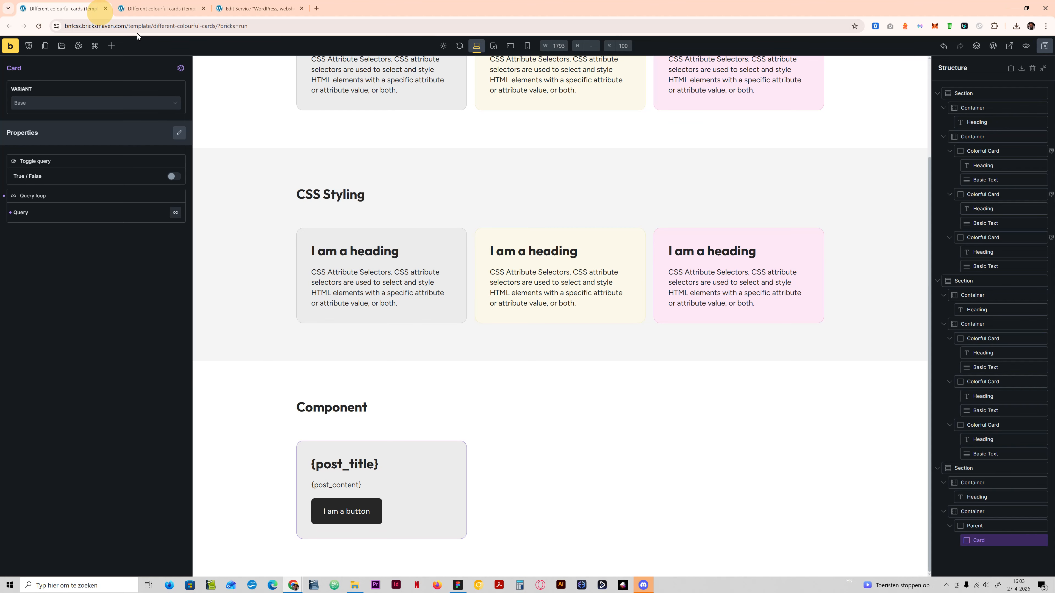
pyautogui.rightClick(985, 536)
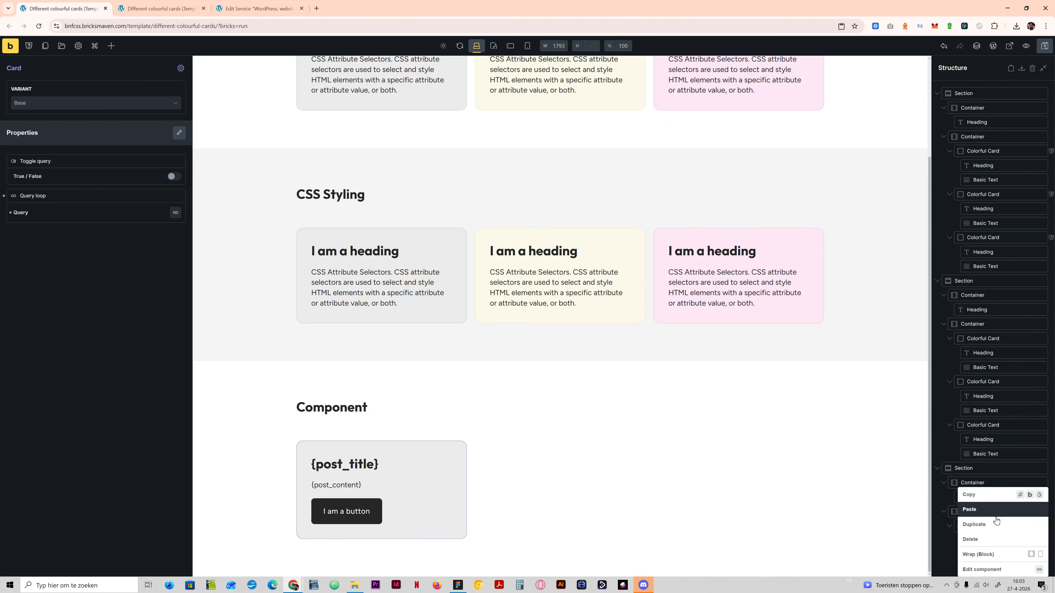
pyautogui.click(992, 524)
pyautogui.rightClick(993, 552)
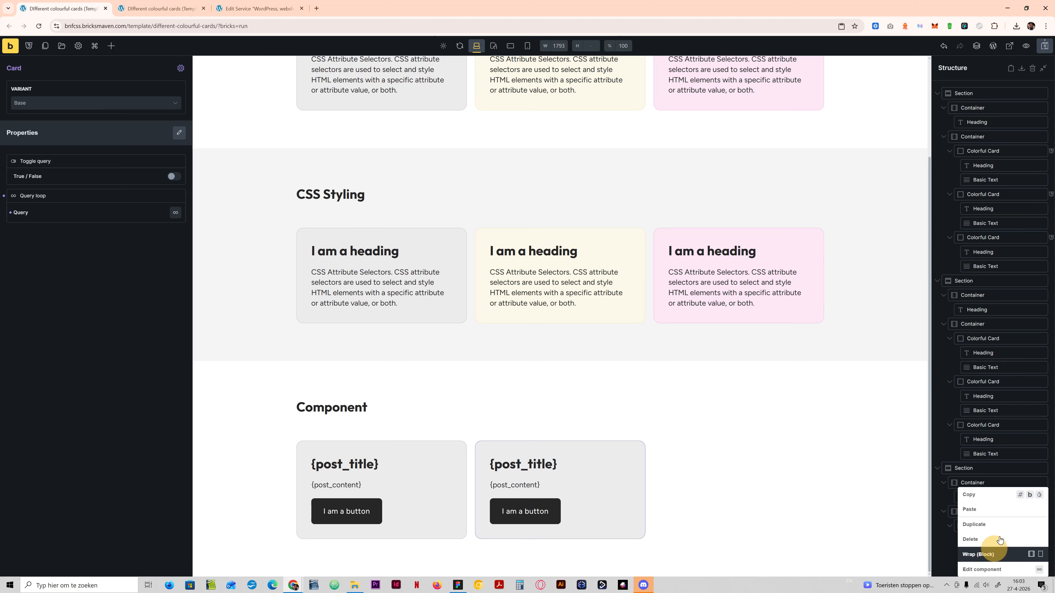
pyautogui.click(992, 524)
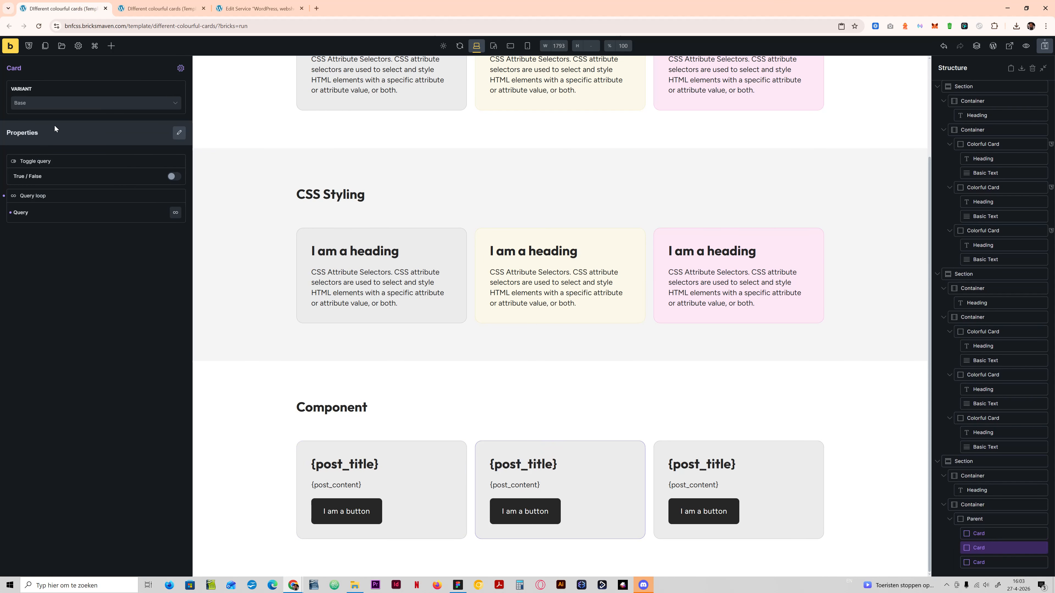
# Set the second card to the Secondary variant and the third to Accent, and save the template.
pyautogui.click(66, 103)
pyautogui.click(63, 118)
pyautogui.click(749, 448)
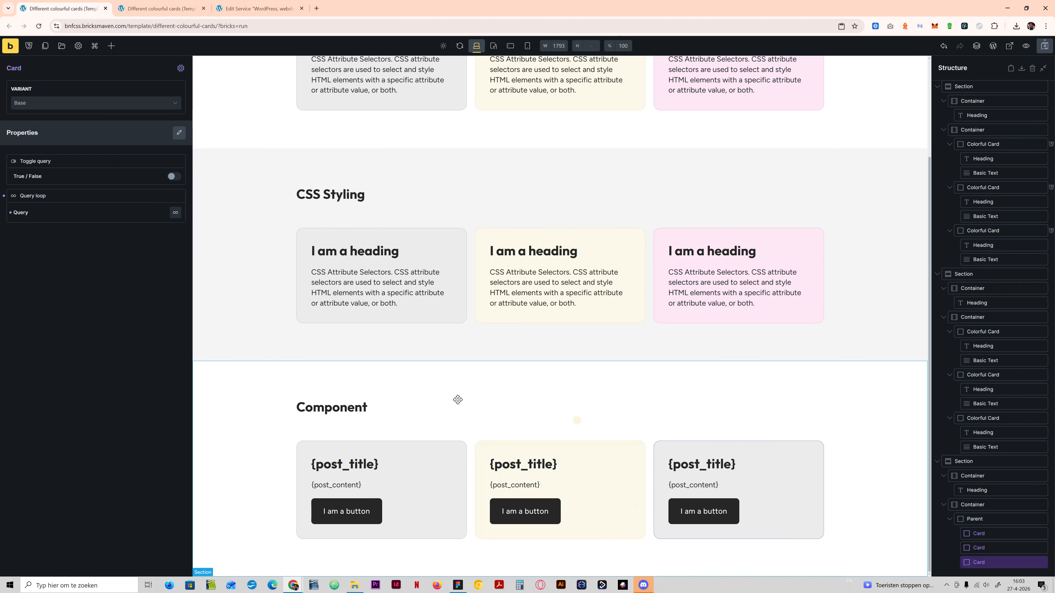
pyautogui.click(94, 104)
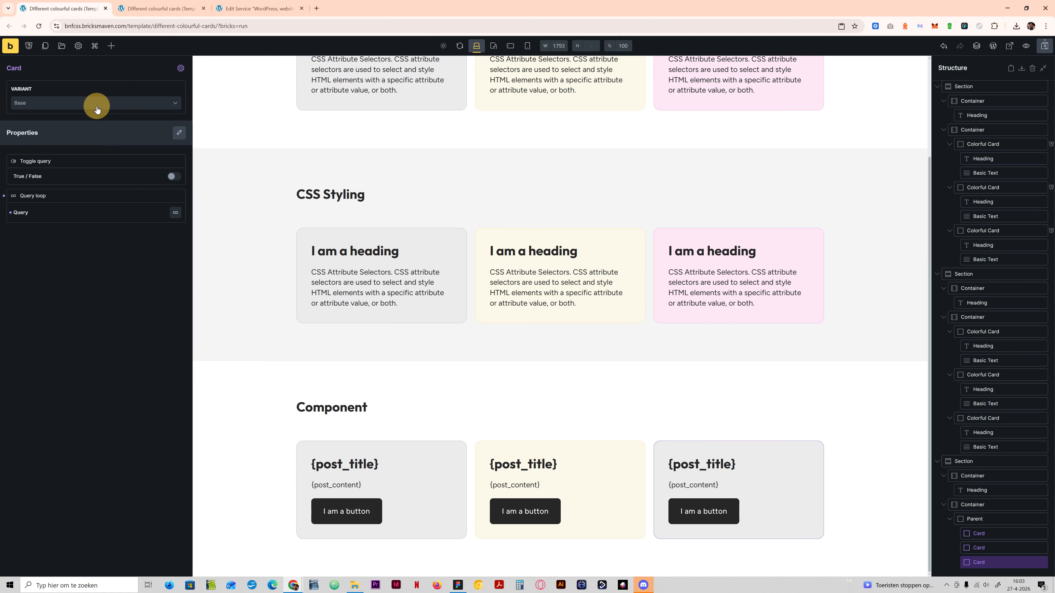
pyautogui.click(75, 142)
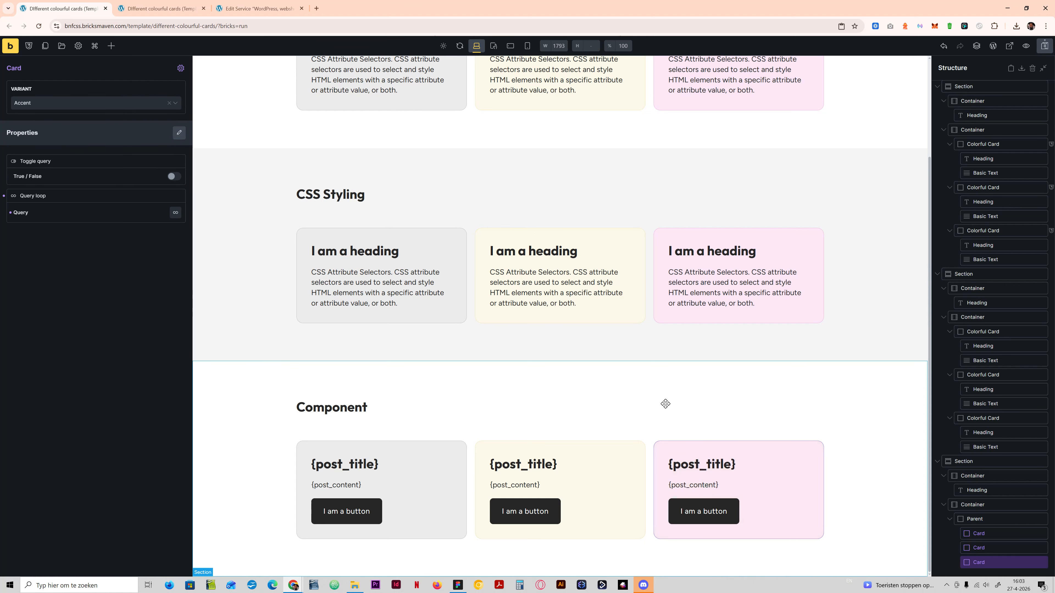
pyautogui.hotkey('ctrl', 's')
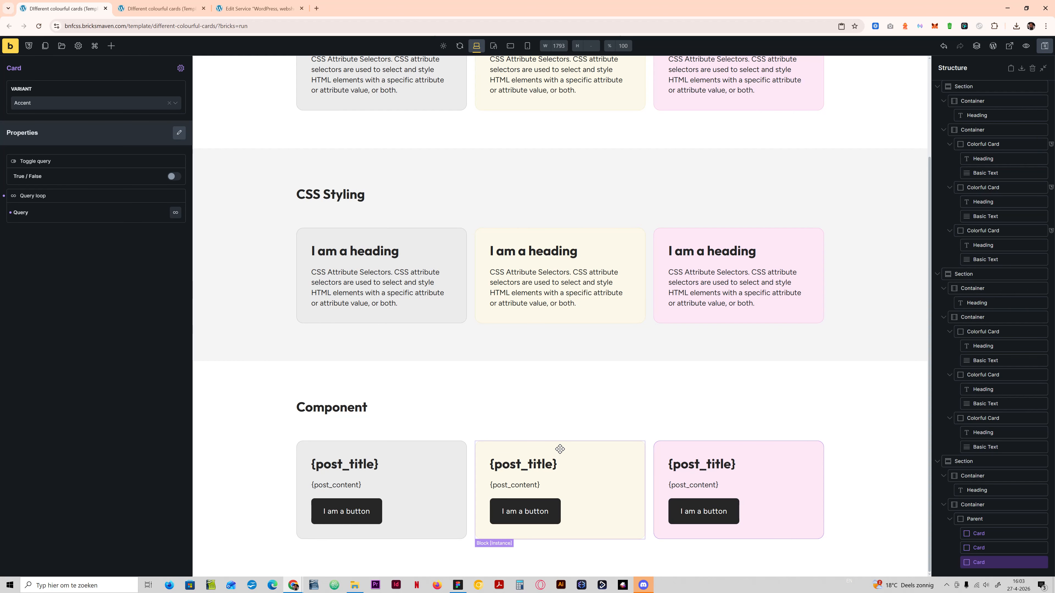
# Open the Card component for editing and preview its Accent, Secondary and Primary variants in turn.
pyautogui.click(102, 102)
pyautogui.click(181, 63)
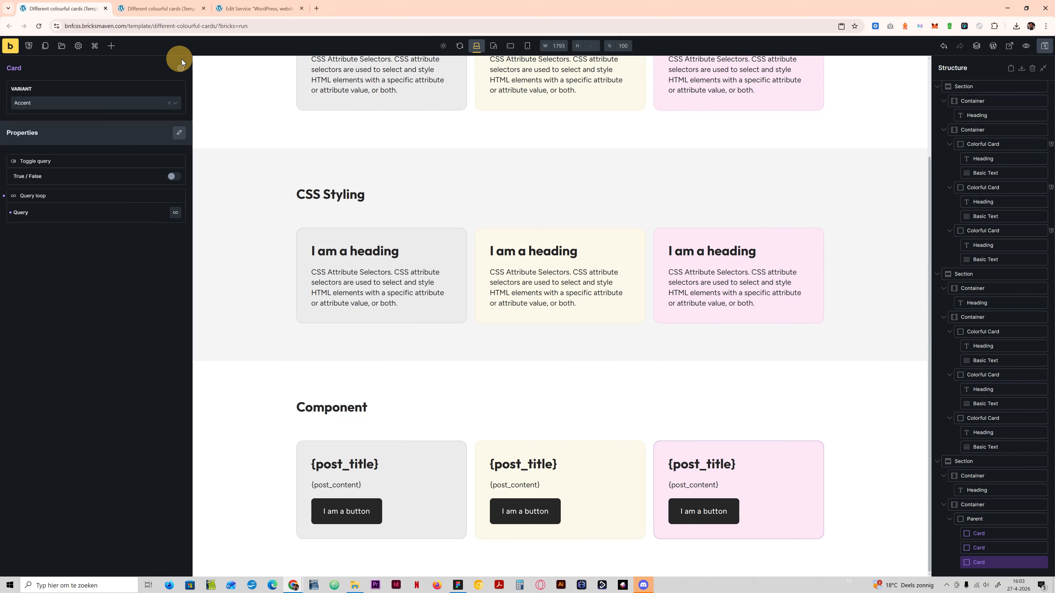
pyautogui.click(116, 104)
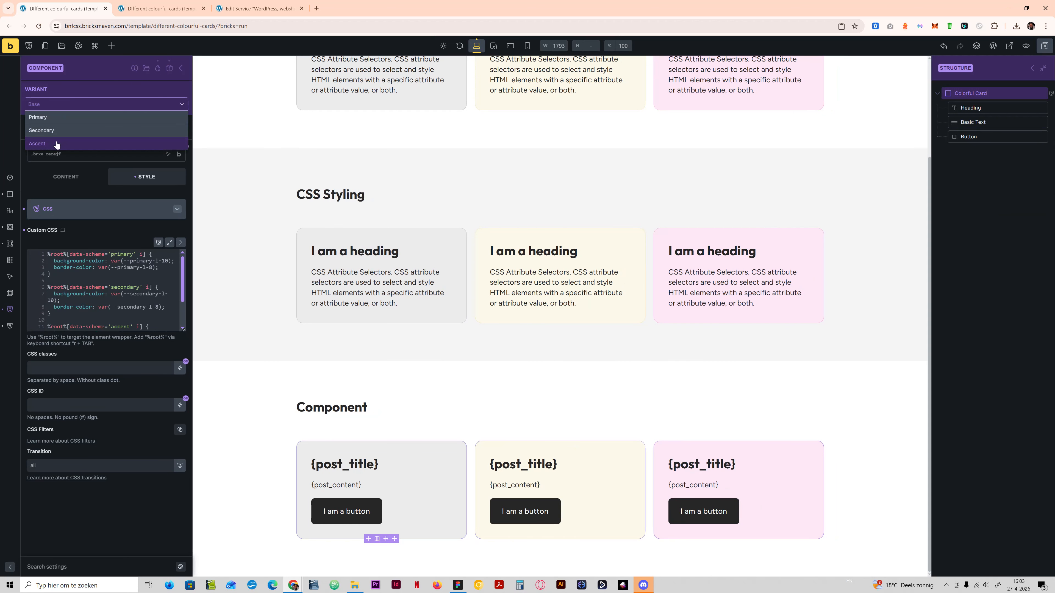
pyautogui.click(57, 144)
pyautogui.click(85, 105)
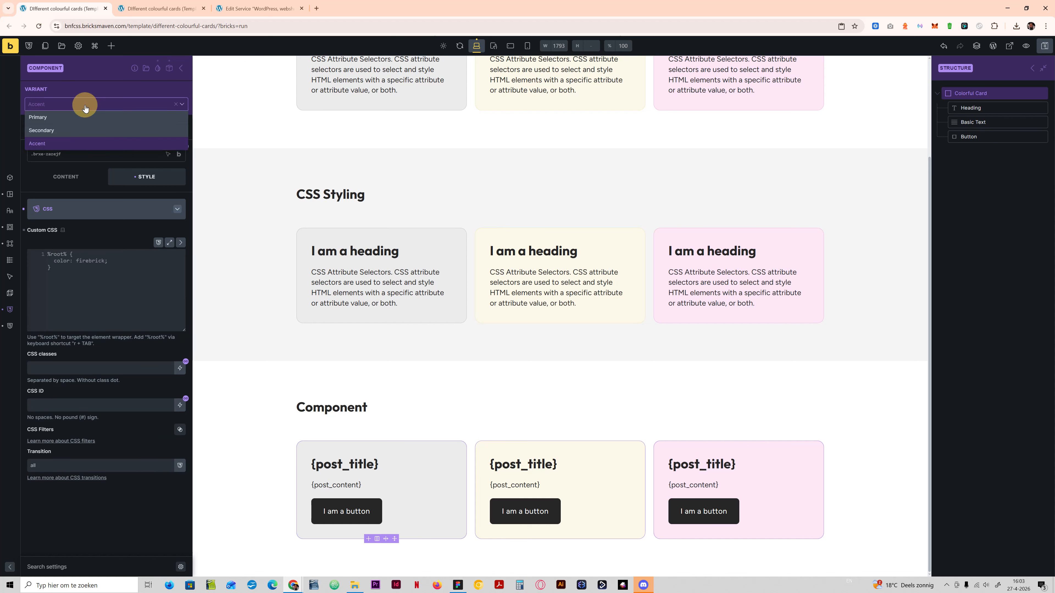
pyautogui.click(68, 134)
pyautogui.click(86, 104)
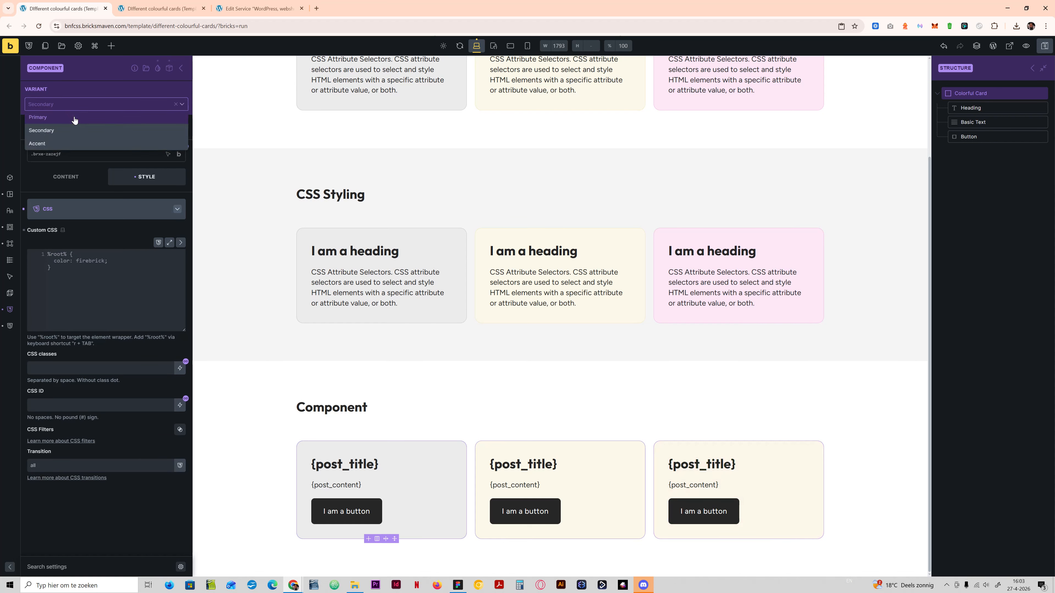
pyautogui.click(75, 117)
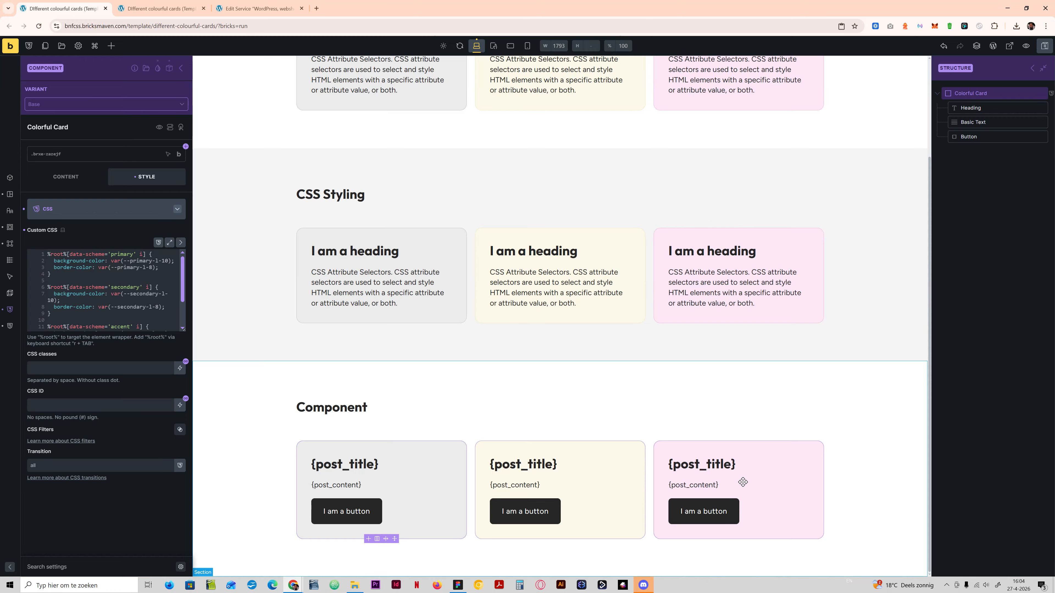
# Return to the Card instance and look through its available variants without changing the selection.
pyautogui.click(181, 68)
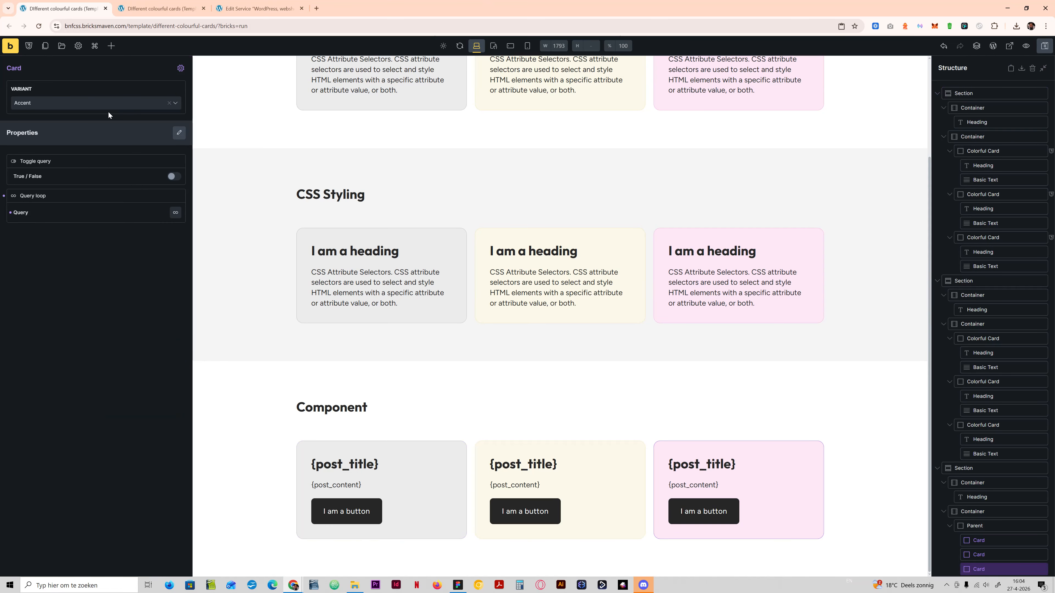
pyautogui.click(47, 100)
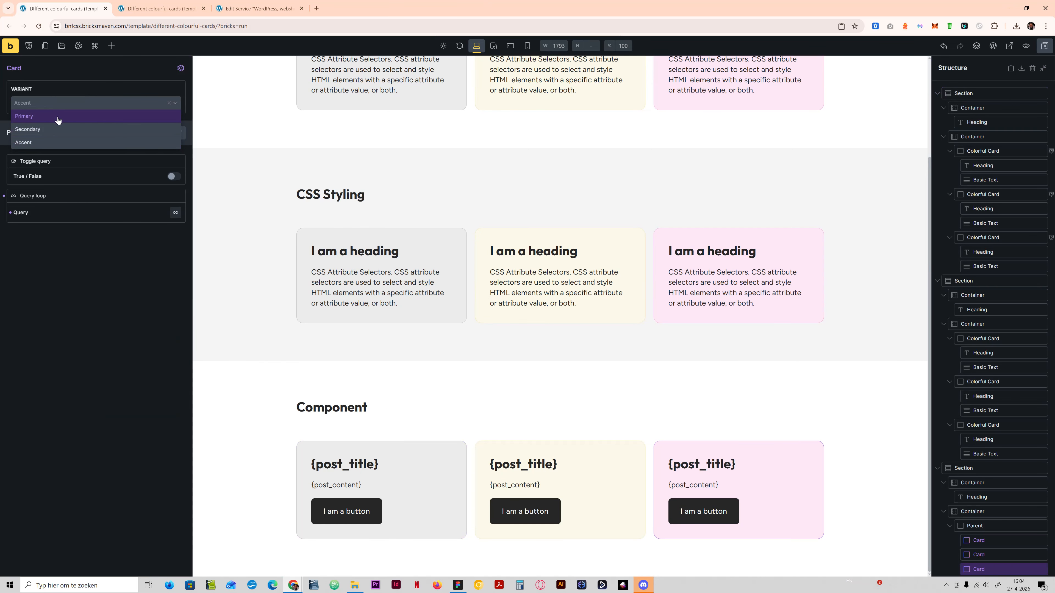
pyautogui.click(98, 258)
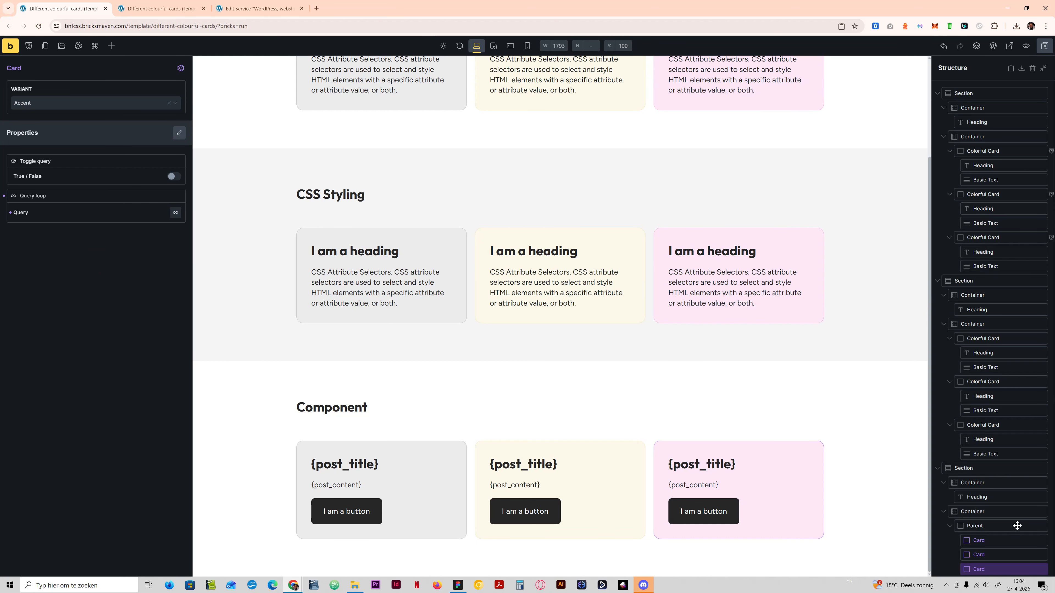
# Delete the Secondary and Accent Card instances from the Parent block, keeping only the base card.
pyautogui.scroll(-1, 1000, 551)
pyautogui.rightClick(999, 551)
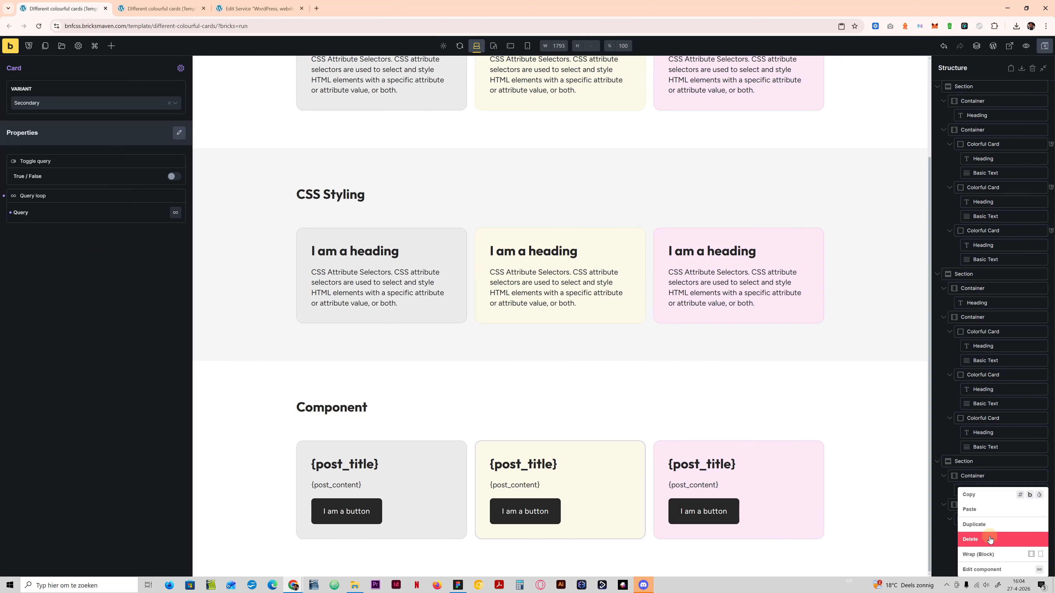
pyautogui.click(991, 540)
pyautogui.rightClick(988, 555)
pyautogui.click(992, 540)
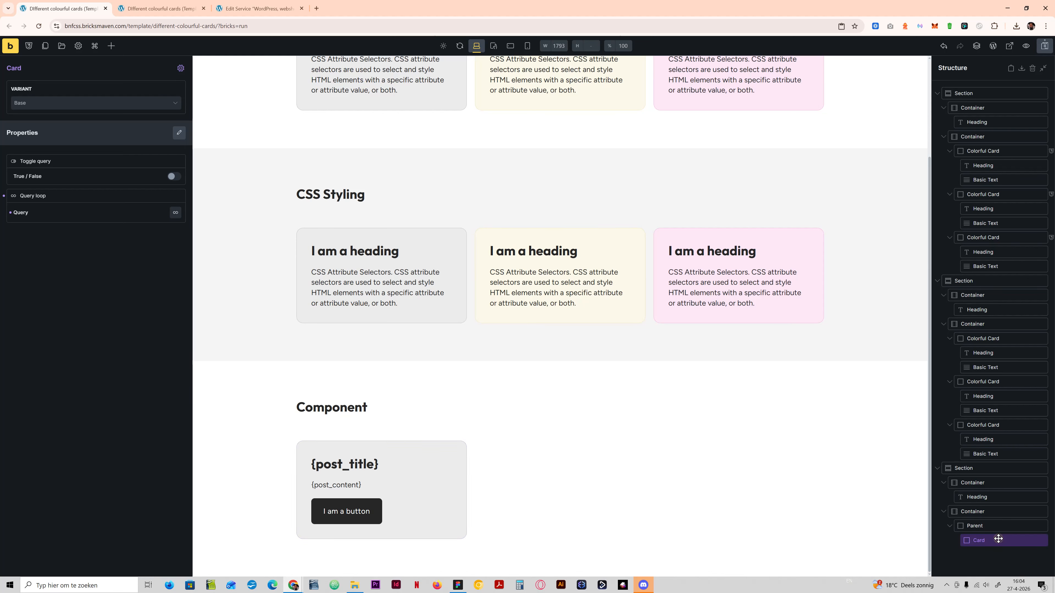
# In the Card component, set the value of the data-scheme attribute to the ACF Color Scheme dynamic tag.
pyautogui.click(180, 68)
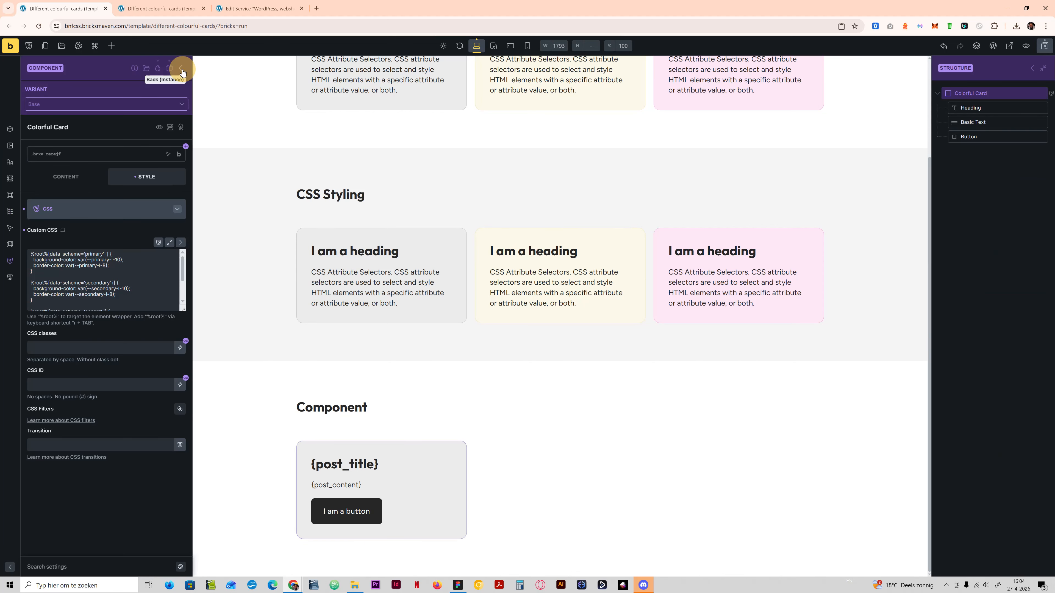
pyautogui.click(179, 381)
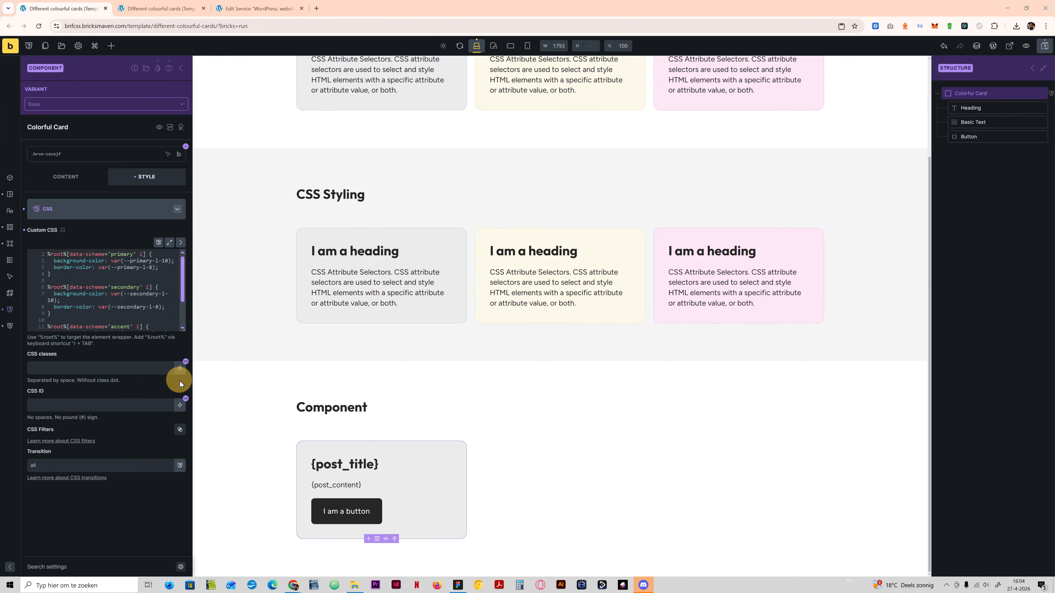
pyautogui.click(89, 209)
pyautogui.click(83, 394)
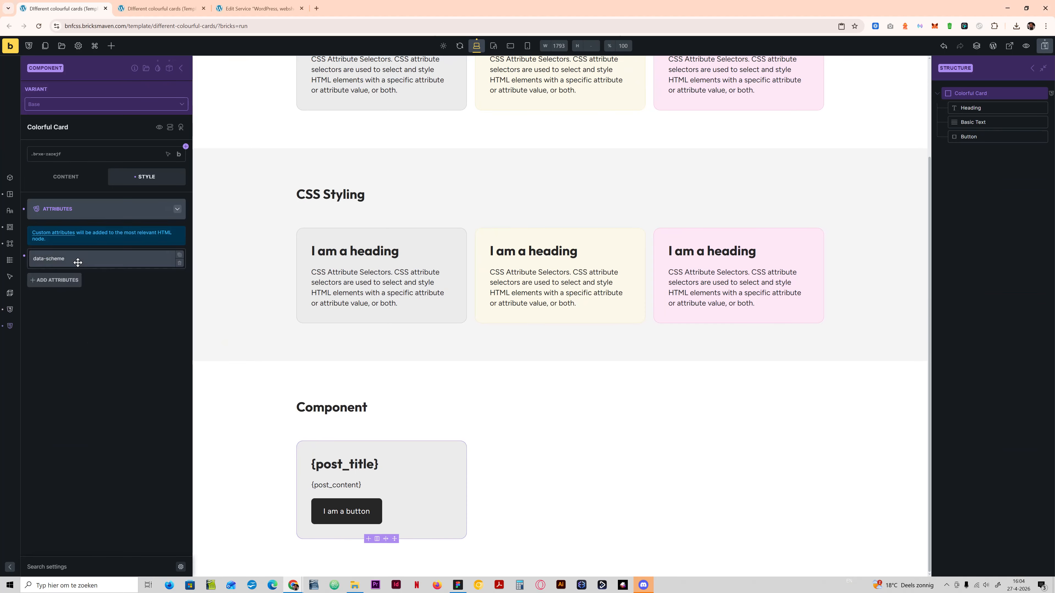
pyautogui.click(56, 259)
pyautogui.click(171, 320)
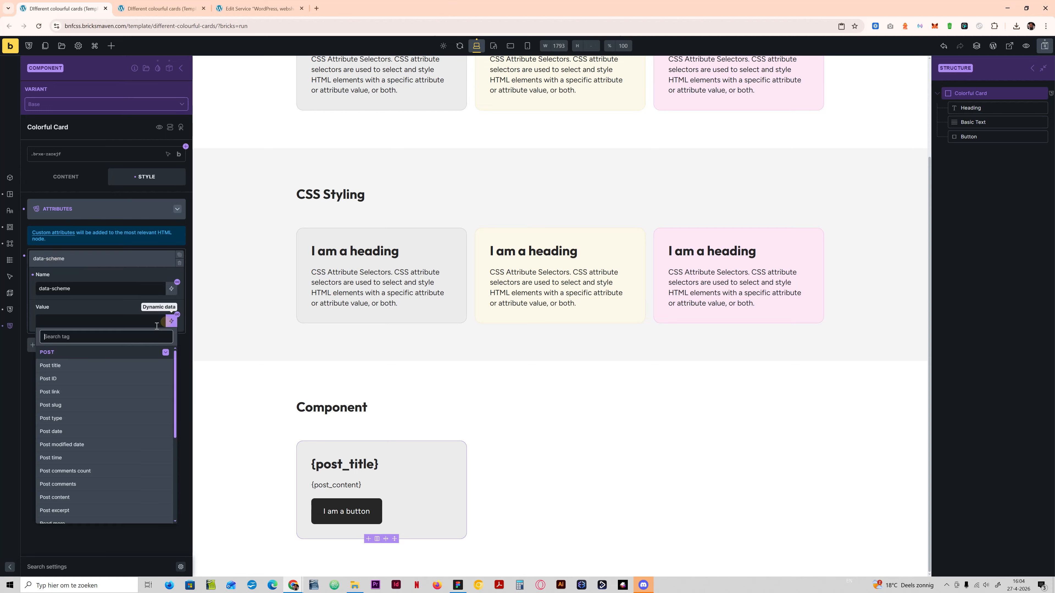
pyautogui.write('acf')
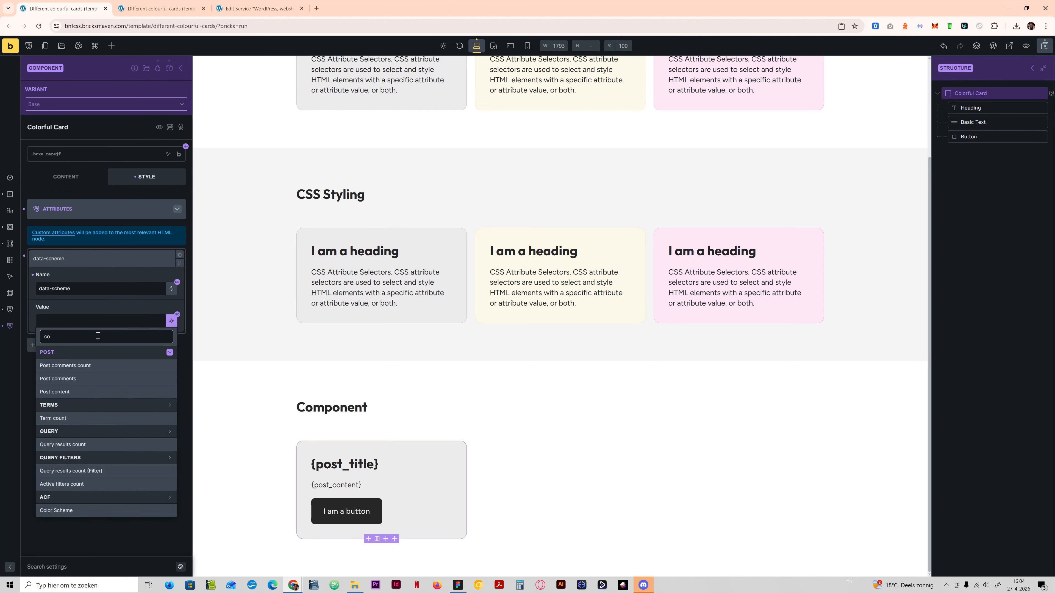
pyautogui.click(67, 364)
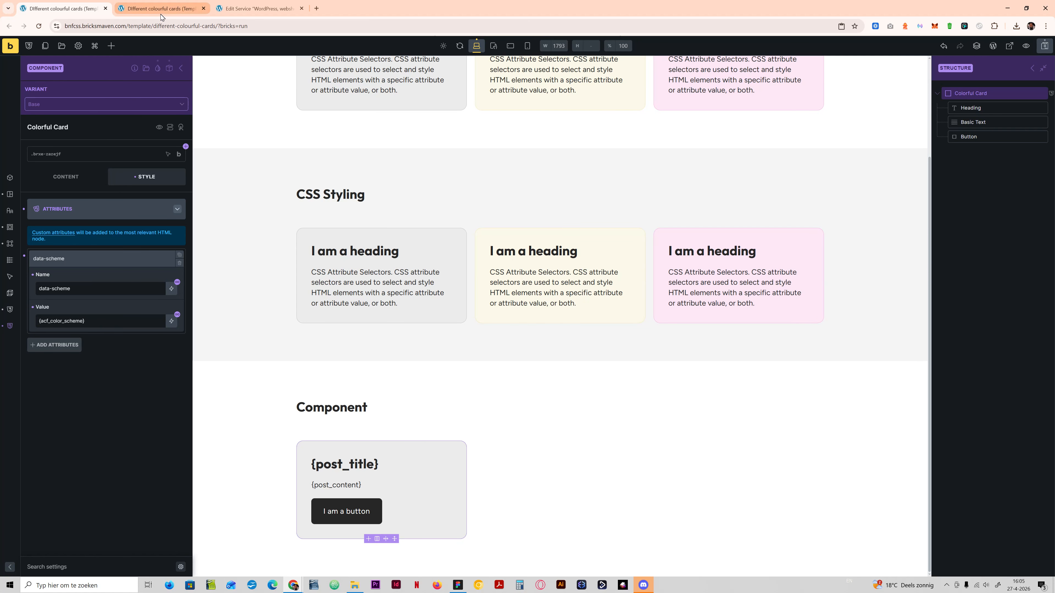
# Examine the title, content and Color Scheme options of the "WordPress, webshops & moderne tooling" service post.
pyautogui.click(170, 8)
pyautogui.click(251, 6)
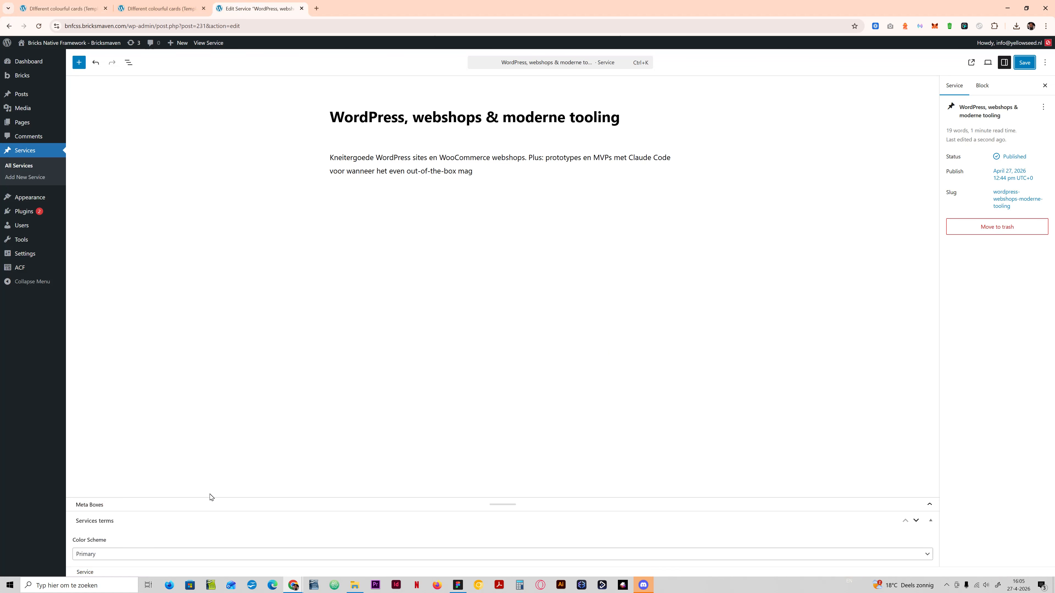
pyautogui.click(97, 557)
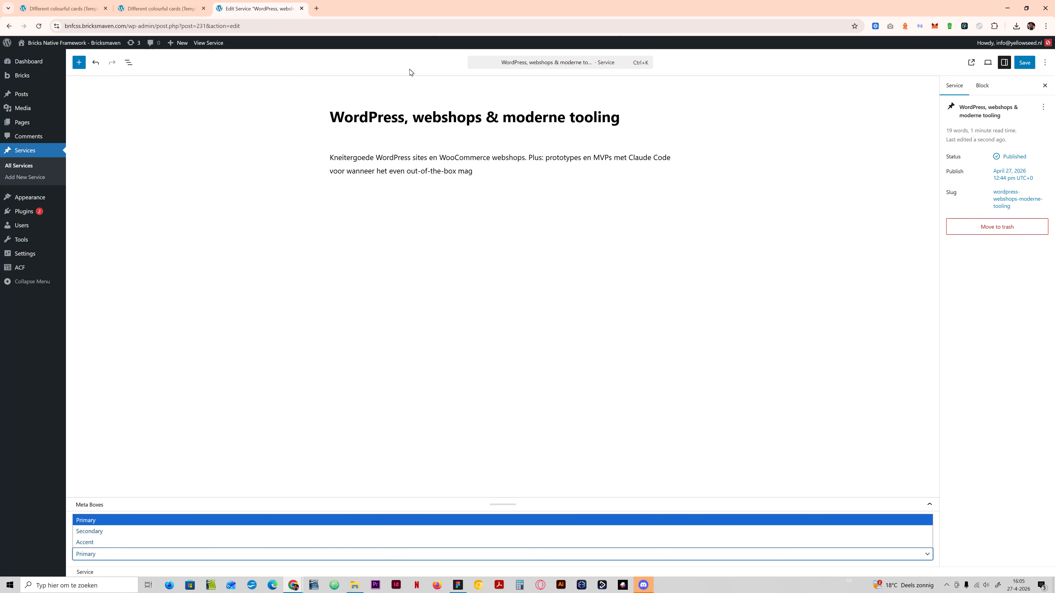
pyautogui.click(359, 109)
pyautogui.click(366, 159)
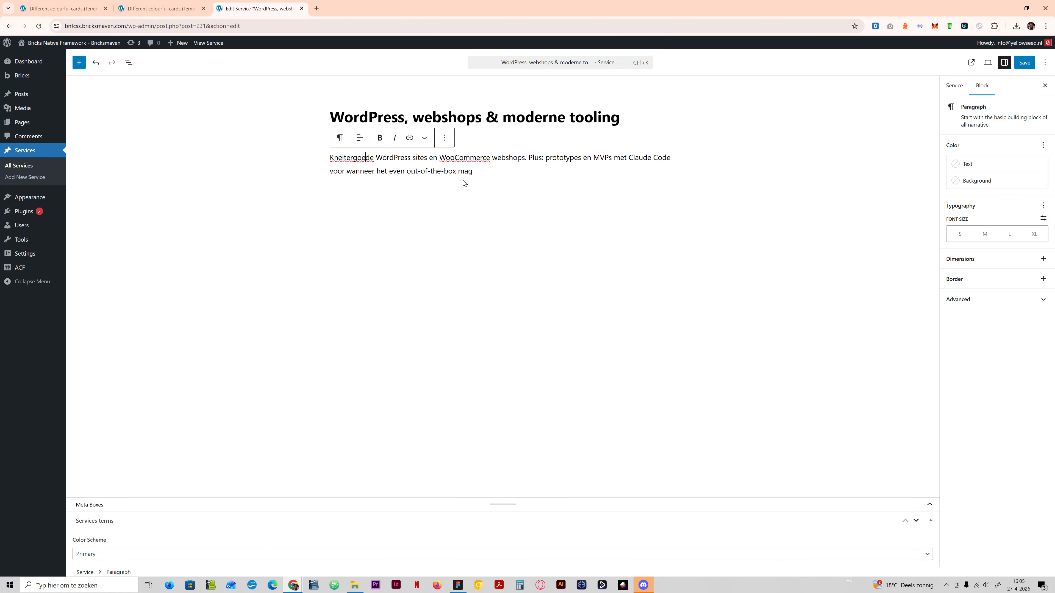
pyautogui.moveTo(487, 169); pyautogui.dragTo(315, 151)
pyautogui.click(347, 171)
pyautogui.click(107, 555)
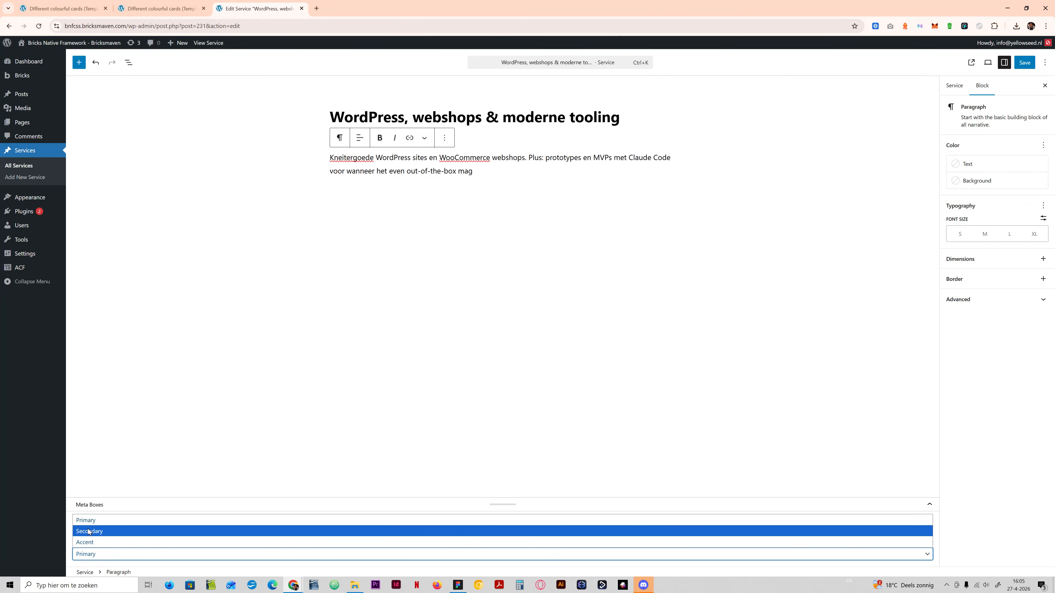
pyautogui.click(73, 542)
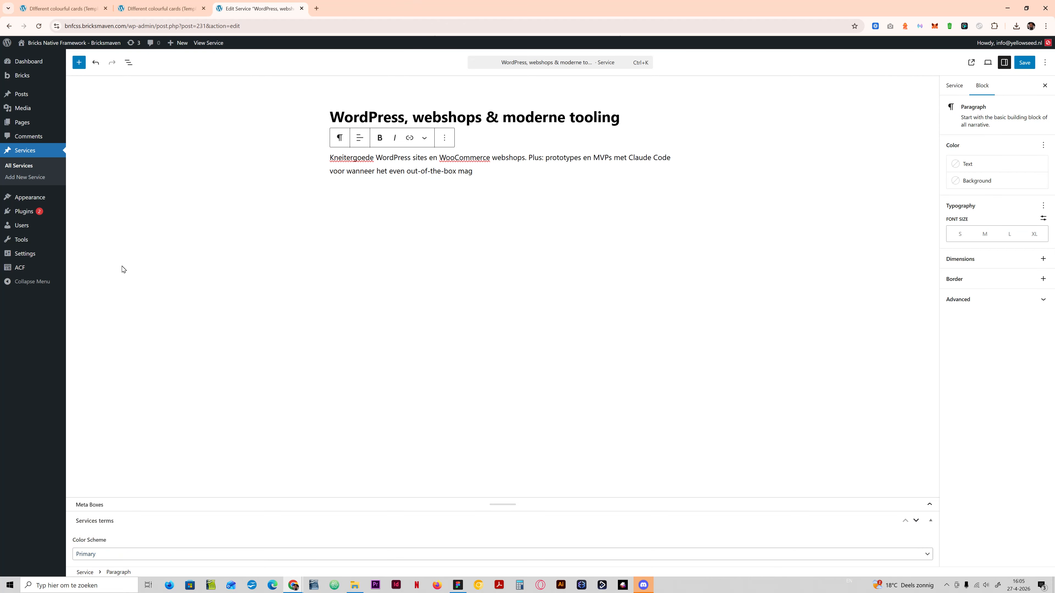
# Back in the builder, review the component's data-scheme attribute value and the custom CSS rules for the primary, secondary and accent schemes.
pyautogui.click(179, 9)
pyautogui.click(93, 5)
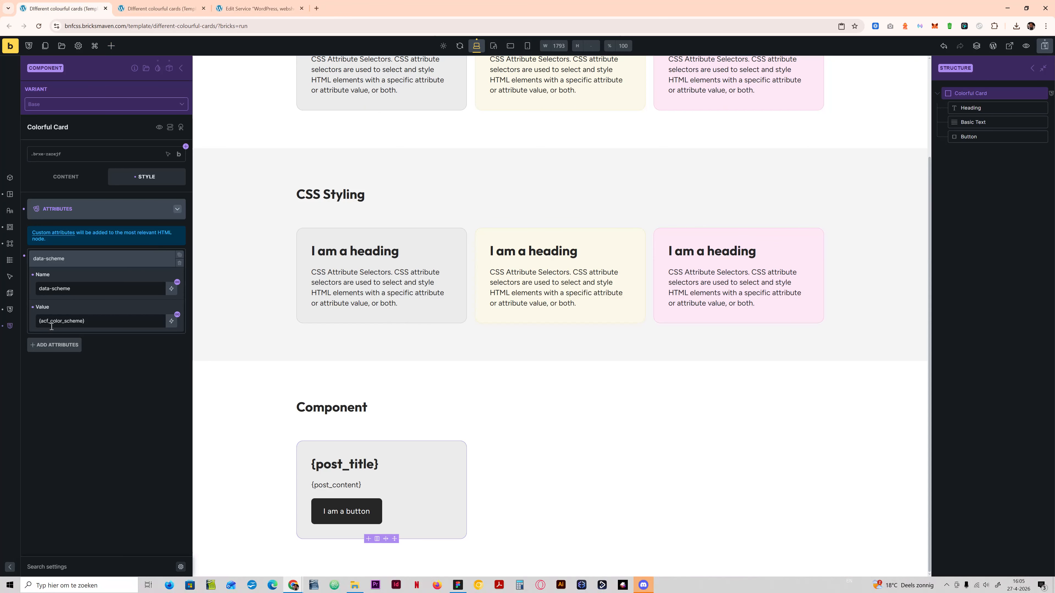
pyautogui.moveTo(40, 323); pyautogui.dragTo(77, 331)
pyautogui.click(83, 208)
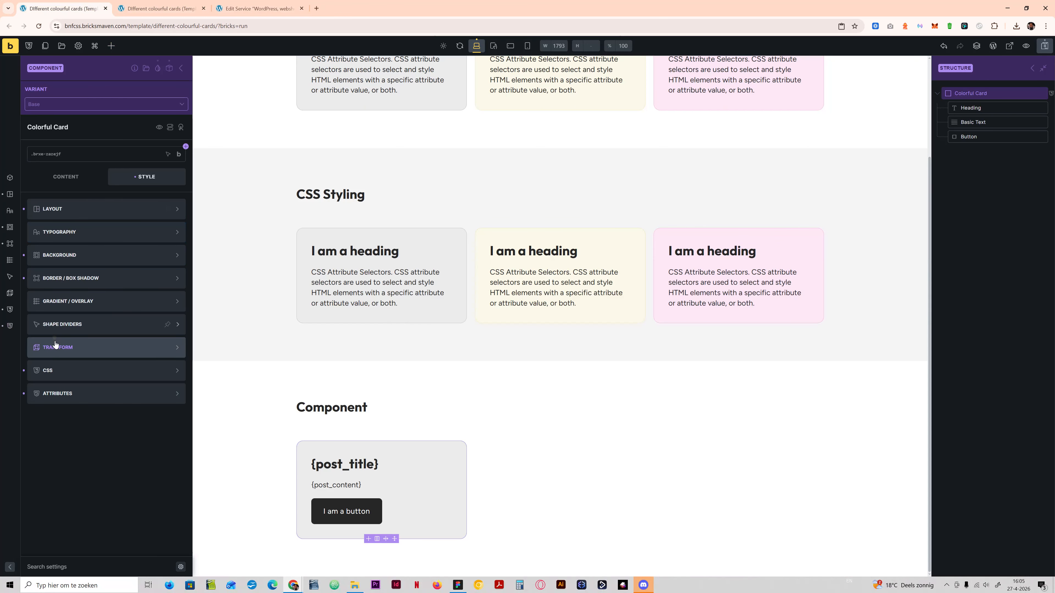
pyautogui.click(65, 371)
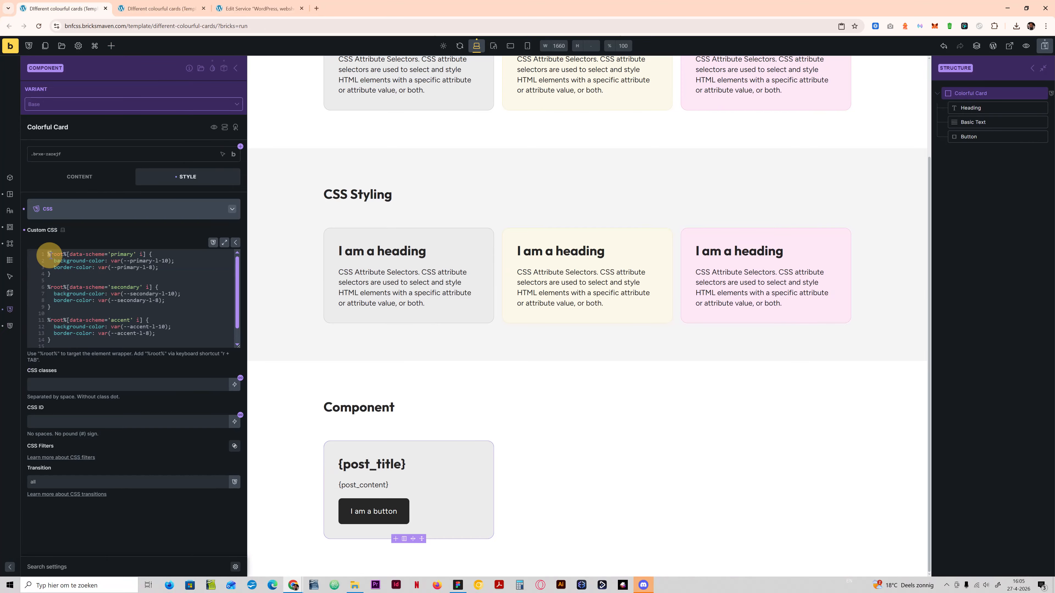
pyautogui.moveTo(47, 254); pyautogui.dragTo(145, 310)
pyautogui.click(147, 307)
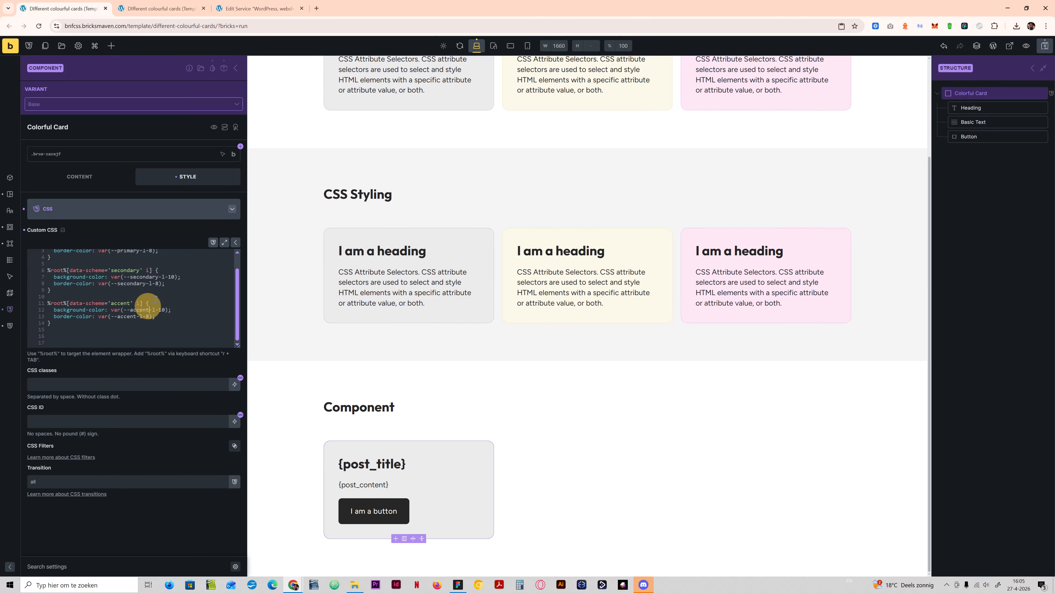
pyautogui.scroll(1, 141, 299)
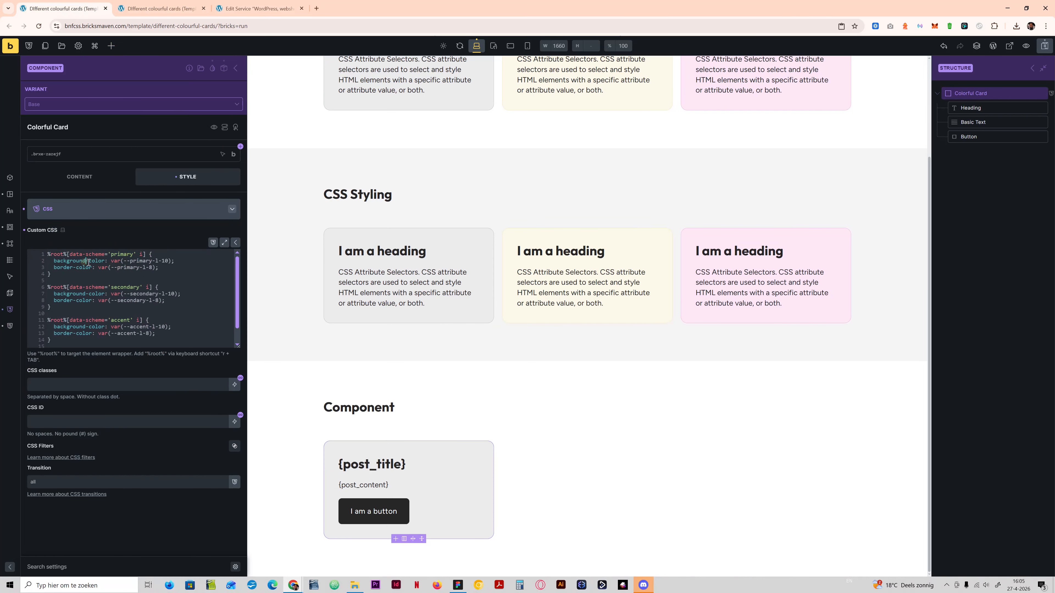
pyautogui.moveTo(86, 261); pyautogui.dragTo(157, 272)
pyautogui.click(159, 271)
# Save the template and leave component editing to return to the Card instance.
pyautogui.click(88, 217)
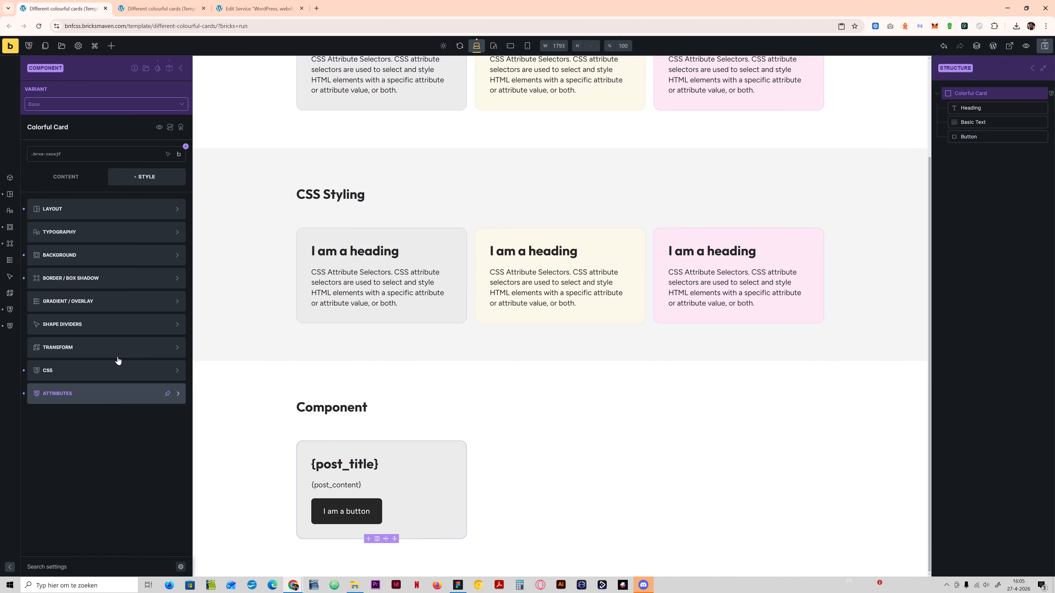
pyautogui.click(1044, 46)
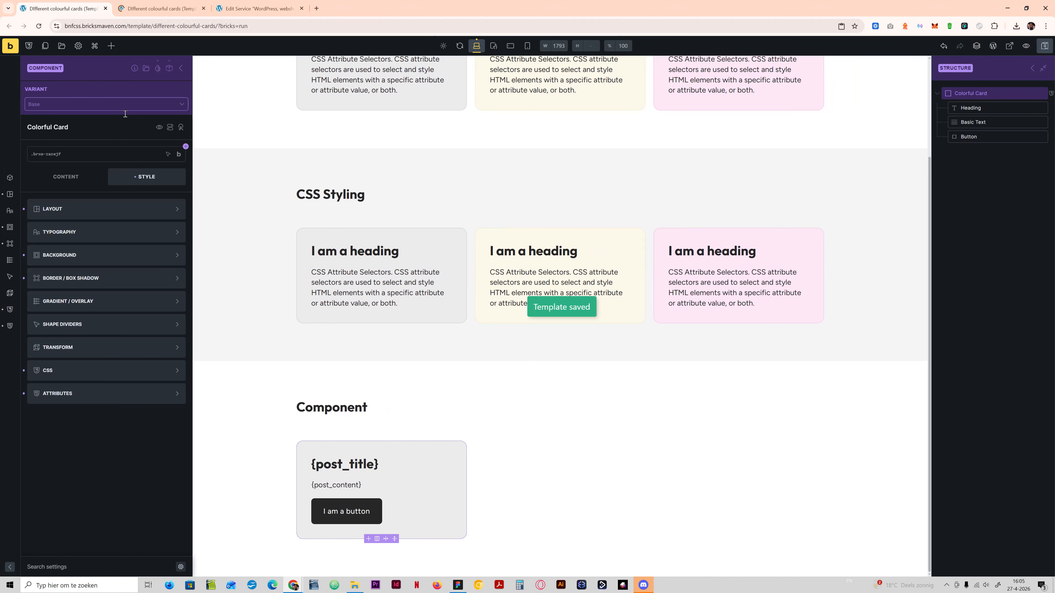
pyautogui.click(181, 68)
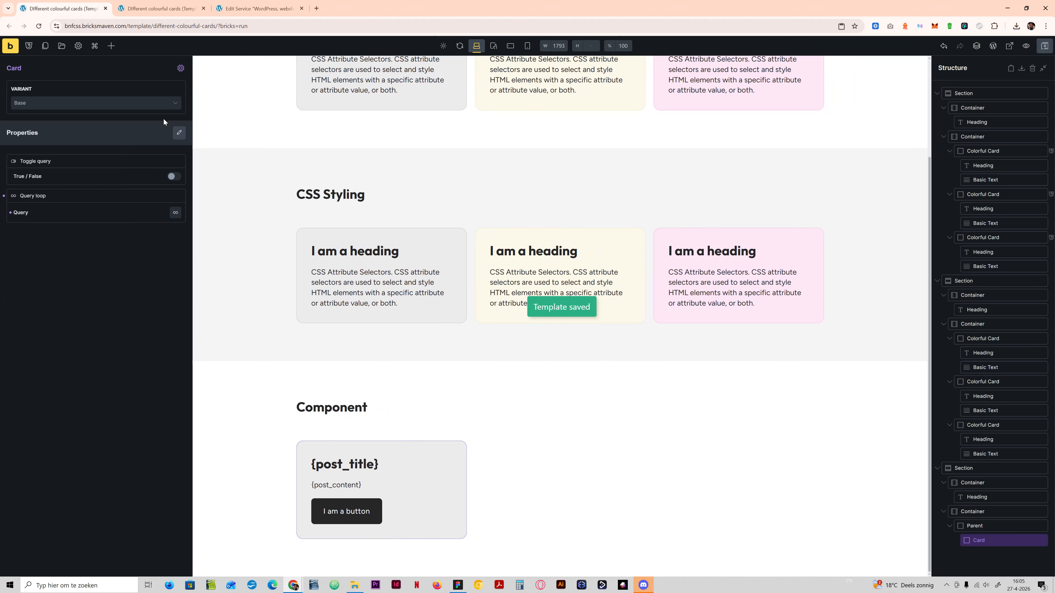
# Turn on the Card instance's query toggle, save the template and check the looped cards in the reloaded front-end preview.
pyautogui.click(174, 177)
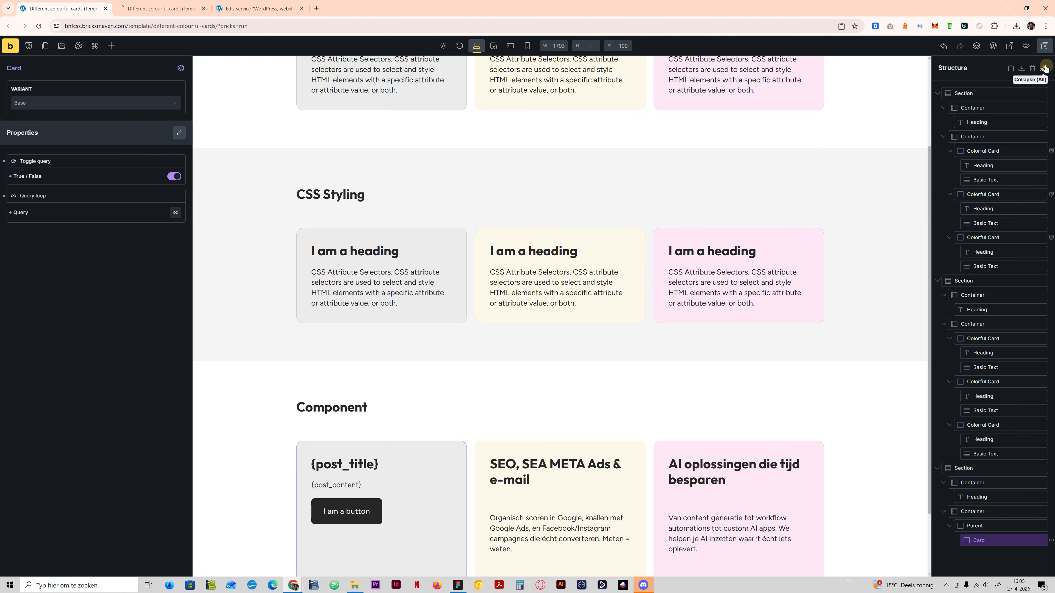
pyautogui.hotkey('ctrl', 's')
pyautogui.click(160, 9)
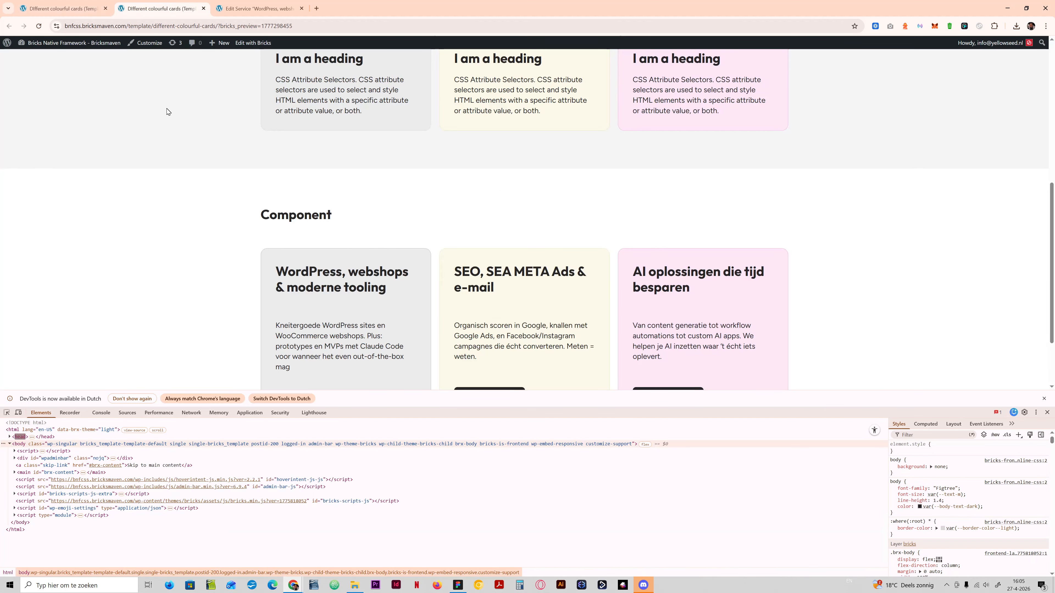
pyautogui.click(38, 26)
pyautogui.moveTo(825, 411); pyautogui.dragTo(842, 486)
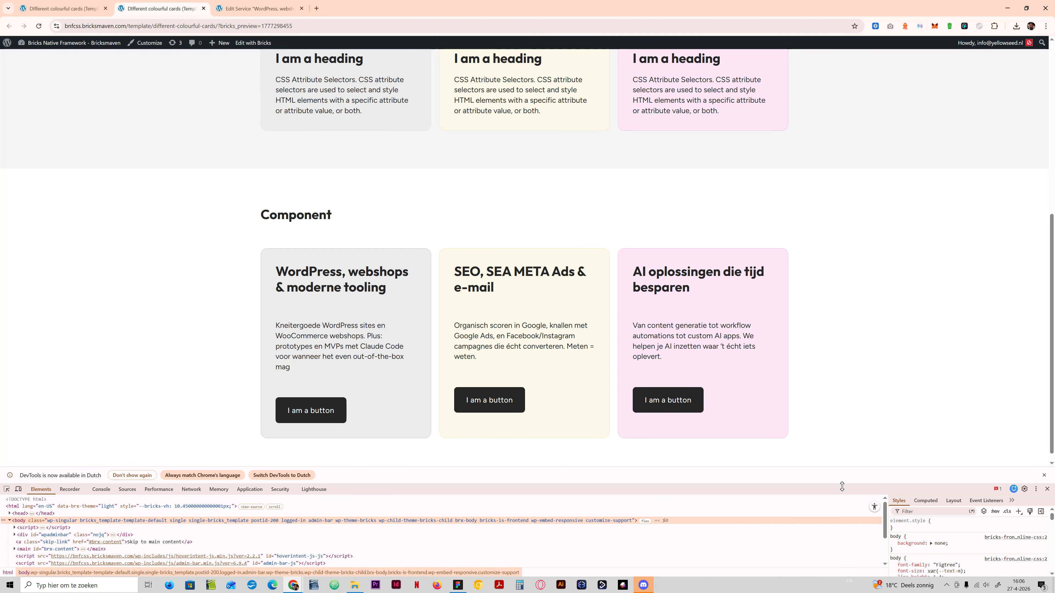
# Recheck the service post's Color Scheme choices and compare them with the Component cards in the front-end preview.
pyautogui.click(245, 8)
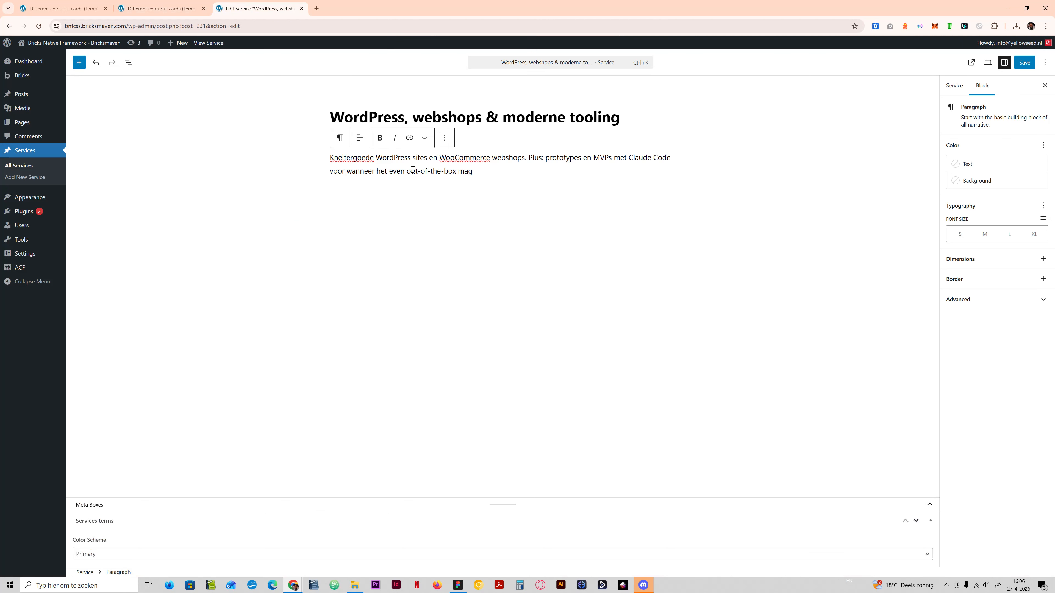
pyautogui.click(120, 558)
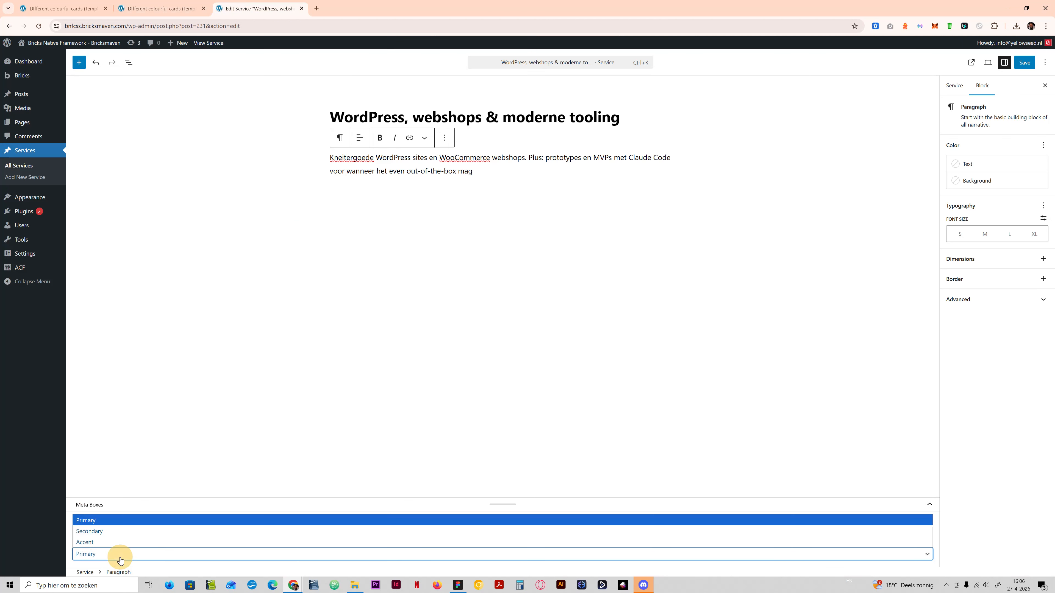
pyautogui.click(72, 547)
pyautogui.click(162, 9)
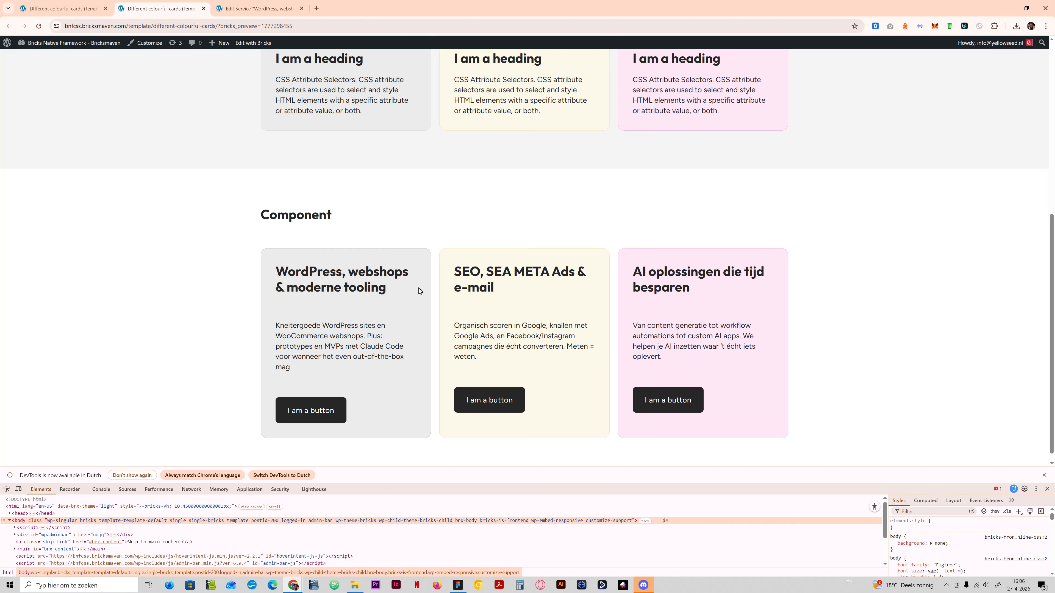
# Review the ID Styling, CSS Styling and Component card sections in order on the front-end preview.
pyautogui.scroll(5, 421, 291)
pyautogui.moveTo(280, 94); pyautogui.dragTo(309, 104)
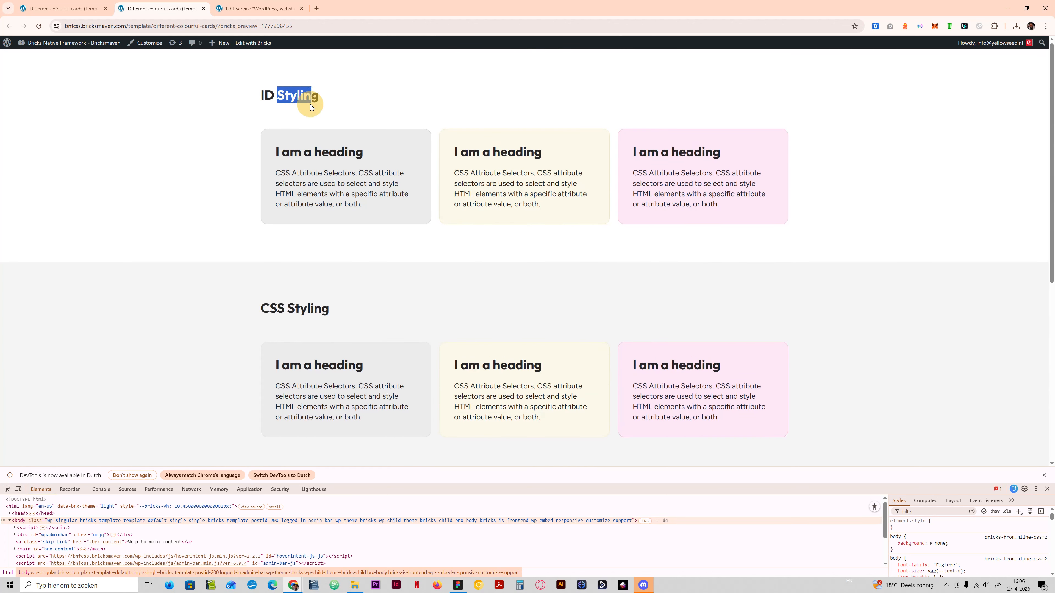
pyautogui.click(303, 117)
pyautogui.scroll(-4, 321, 264)
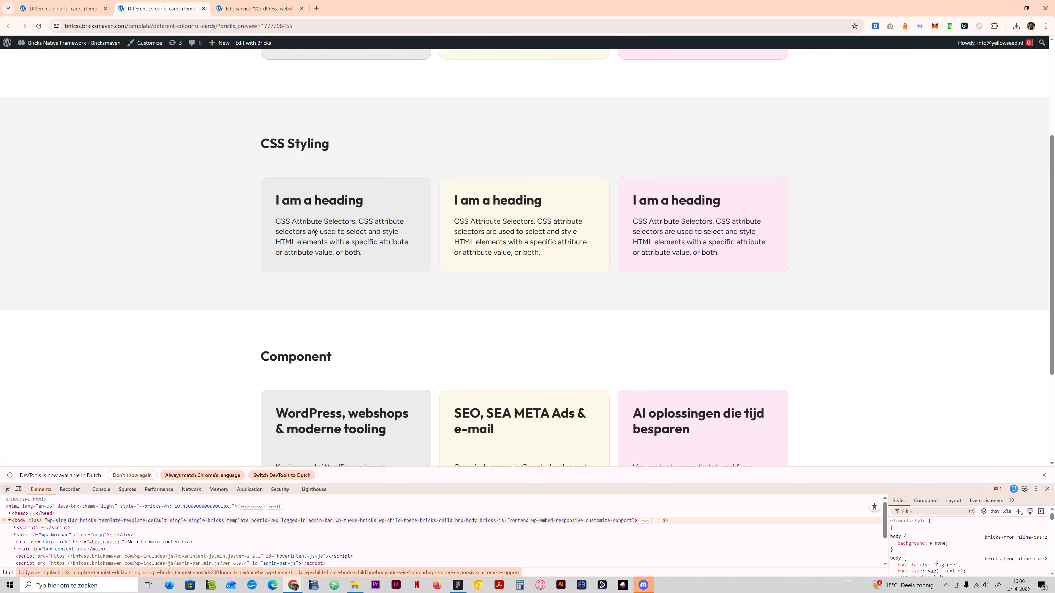
pyautogui.scroll(-4, 315, 233)
pyautogui.moveTo(262, 198); pyautogui.dragTo(344, 226)
pyautogui.click(344, 226)
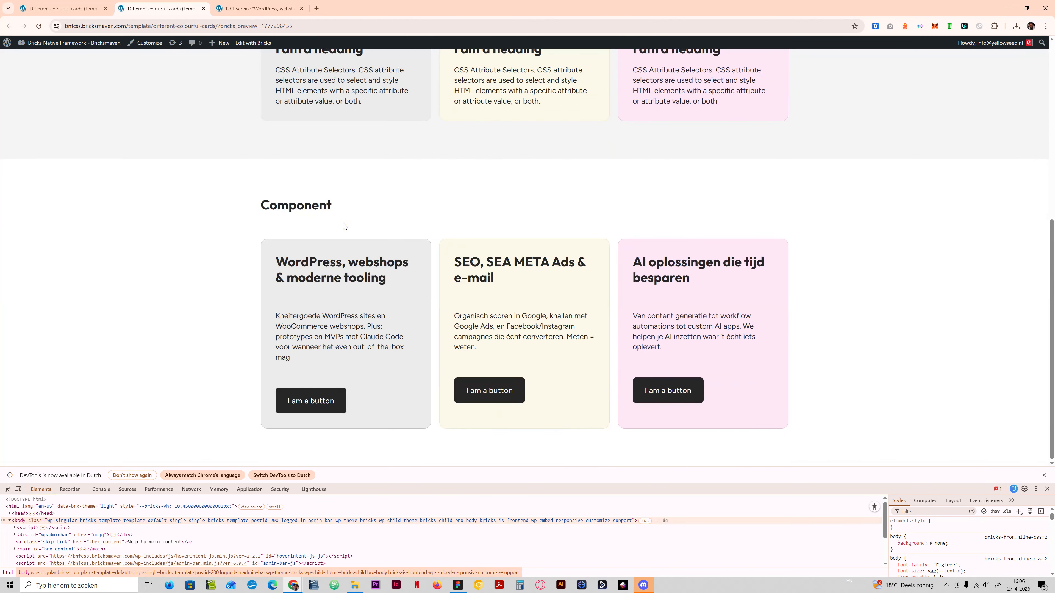
# Examine the CSS Styling section's cards and compare them with the Component section's looped service cards.
pyautogui.scroll(5, 344, 226)
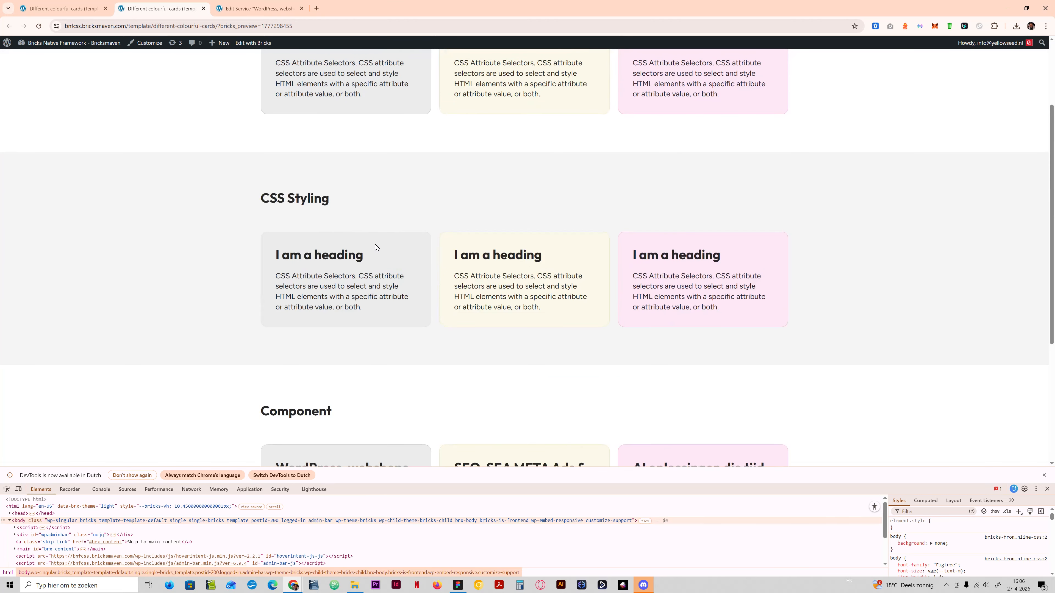
pyautogui.moveTo(255, 198); pyautogui.dragTo(772, 324)
pyautogui.click(757, 332)
pyautogui.moveTo(259, 194); pyautogui.dragTo(580, 334)
pyautogui.click(598, 339)
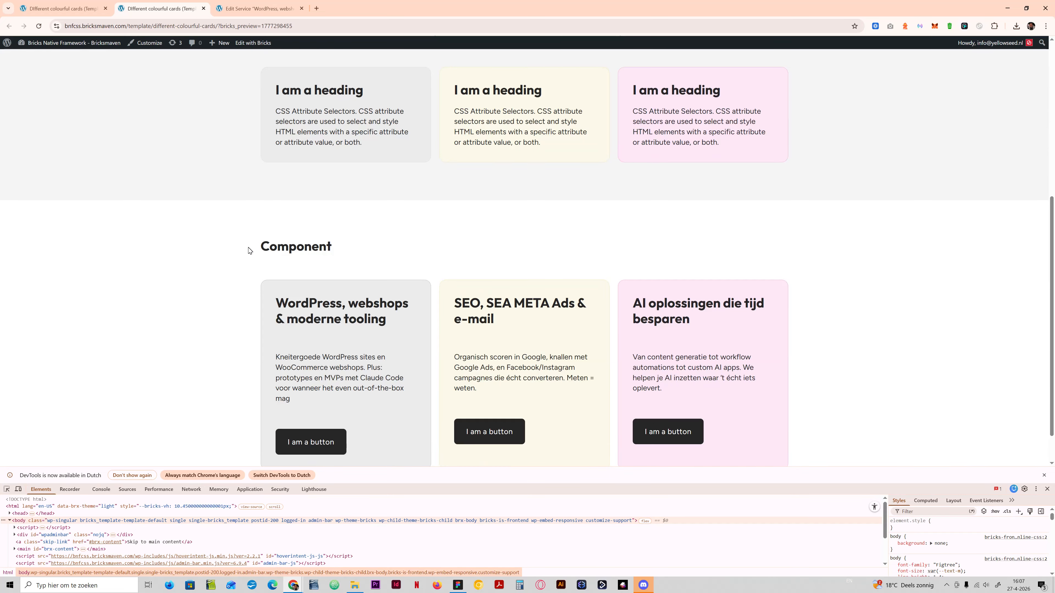
pyautogui.moveTo(249, 251); pyautogui.dragTo(358, 254)
pyautogui.click(358, 254)
pyautogui.scroll(4, 339, 279)
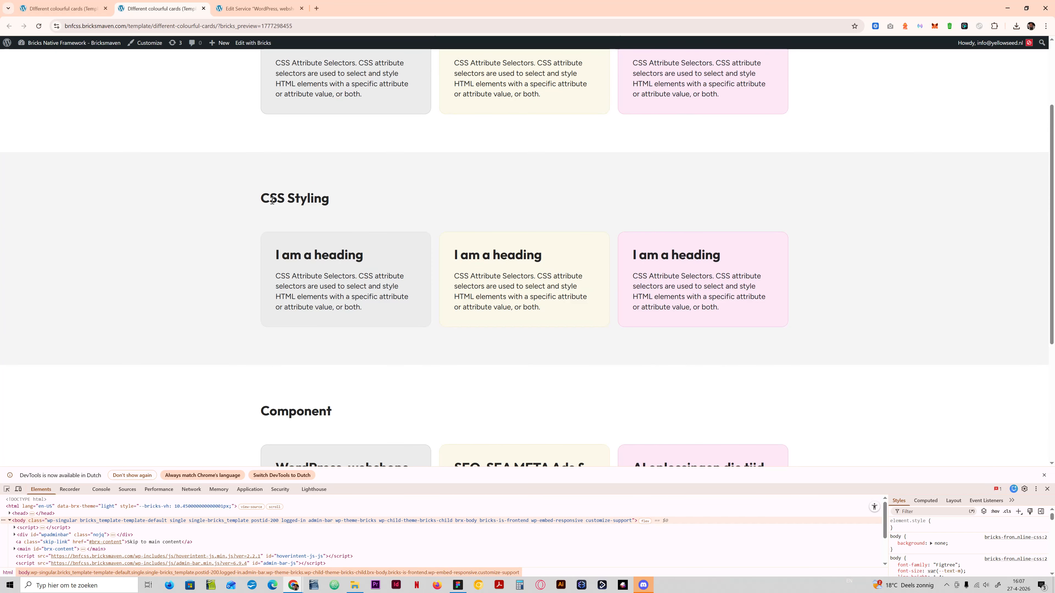
pyautogui.scroll(-5, 336, 342)
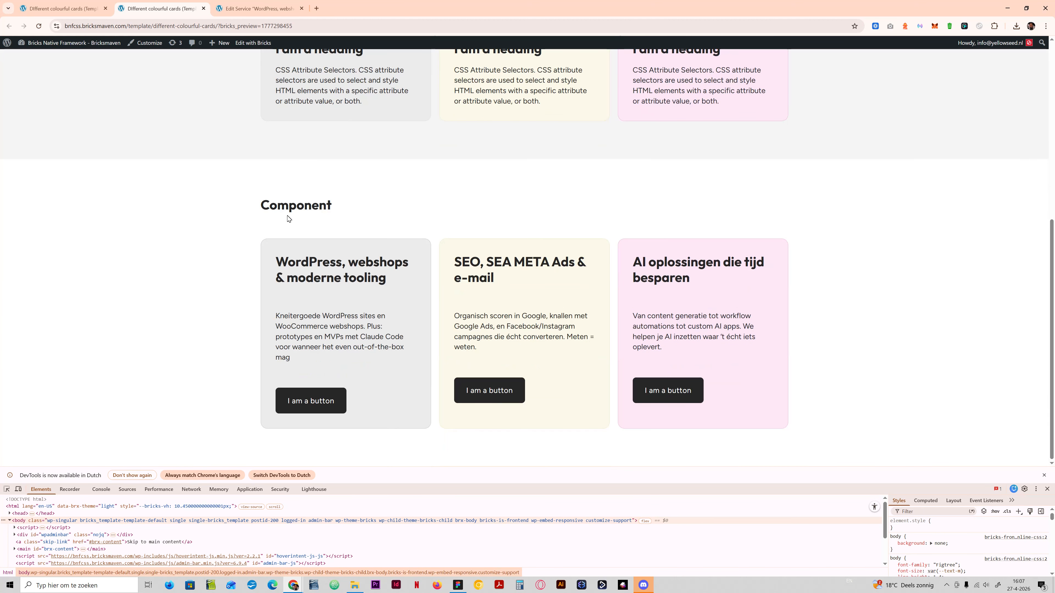
pyautogui.moveTo(259, 204); pyautogui.dragTo(454, 334)
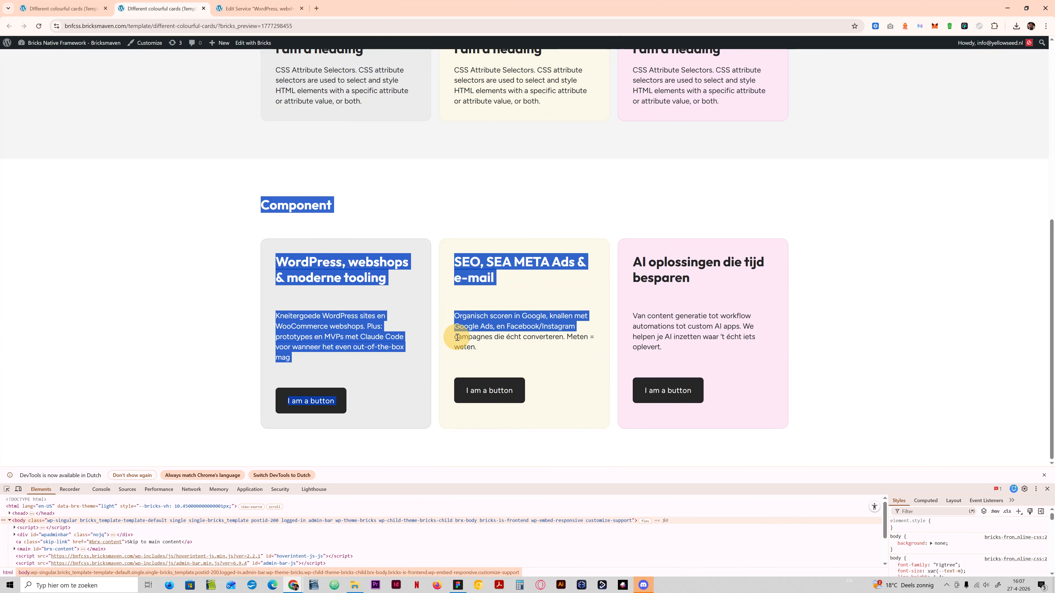
pyautogui.click(440, 329)
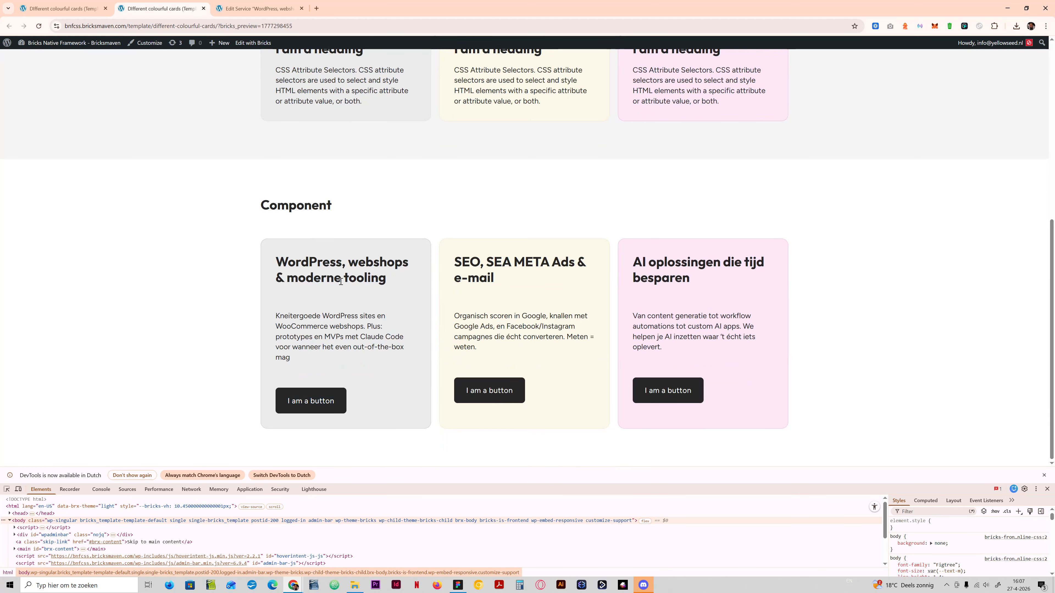
# Recheck the CSS Styling and ID Styling sections against the Component cards to compare the three coloring methods.
pyautogui.scroll(3, 337, 283)
pyautogui.scroll(-3, 289, 416)
pyautogui.scroll(3, 306, 208)
pyautogui.doubleClick(279, 118)
pyautogui.moveTo(304, 140); pyautogui.dragTo(331, 161)
pyautogui.click(330, 162)
pyautogui.scroll(4, 330, 162)
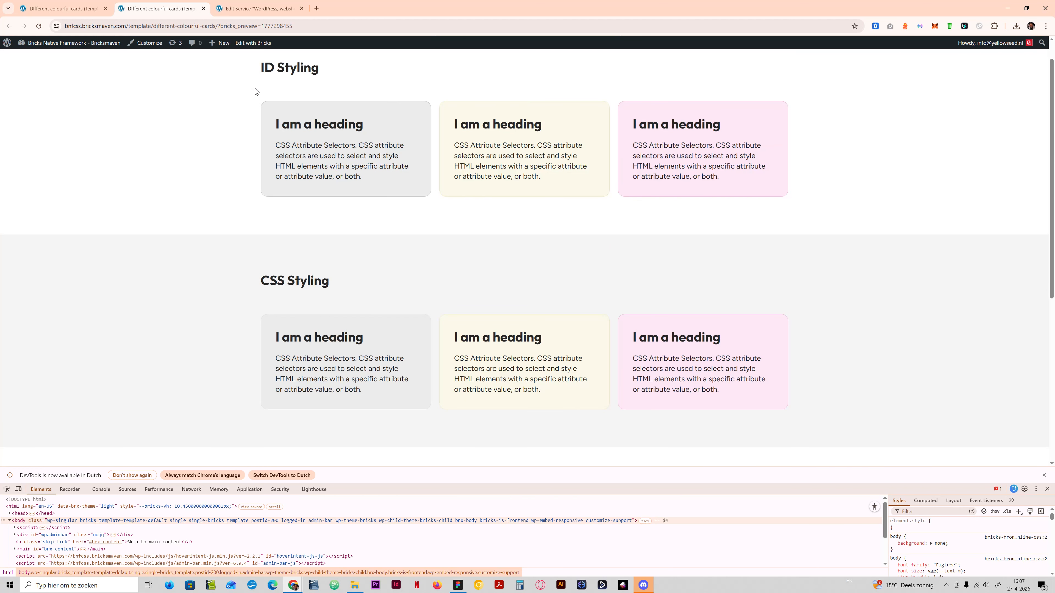
pyautogui.moveTo(261, 76); pyautogui.dragTo(322, 102)
pyautogui.click(323, 103)
pyautogui.scroll(-3, 343, 262)
pyautogui.scroll(-3, 337, 289)
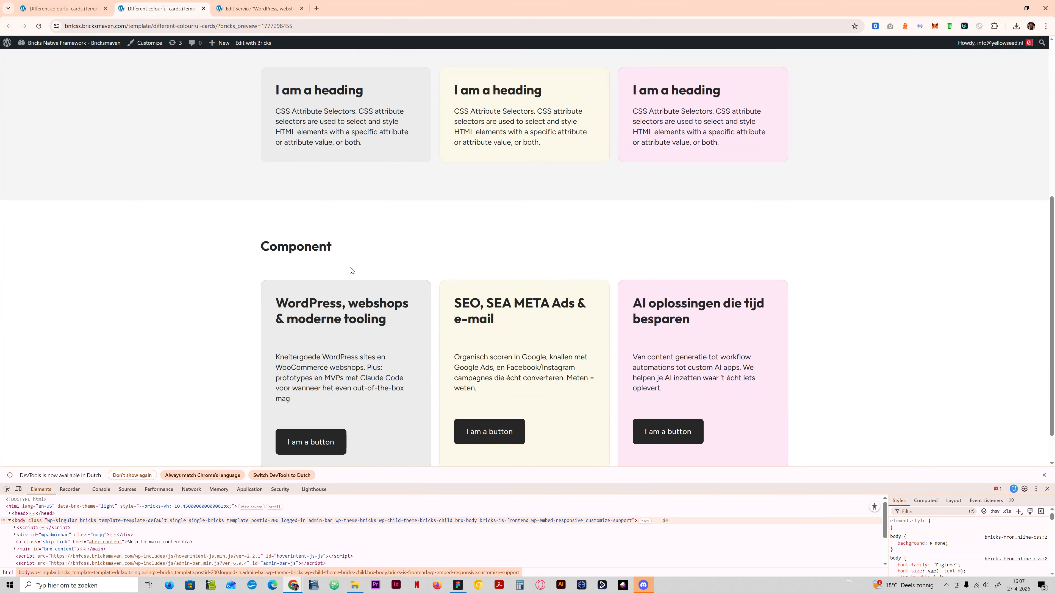
pyautogui.scroll(4, 337, 266)
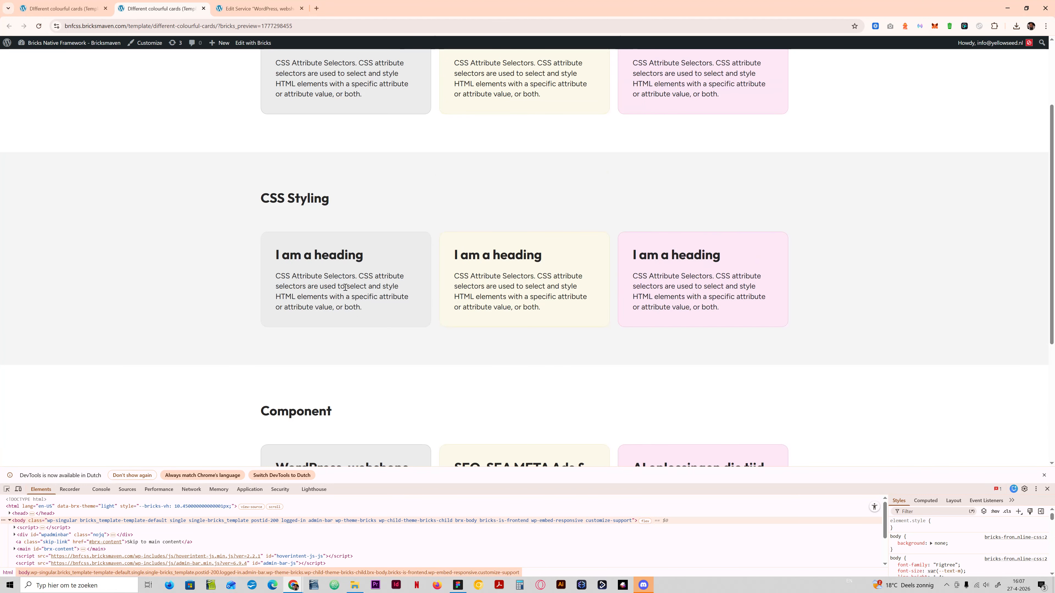
pyautogui.scroll(-5, 333, 244)
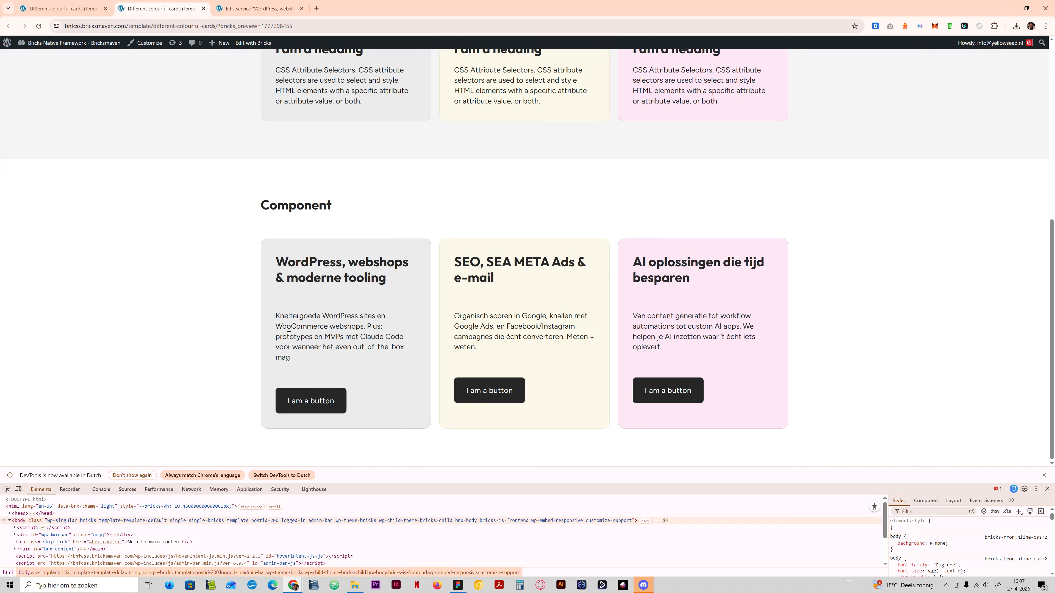
pyautogui.press('super+shift+h')
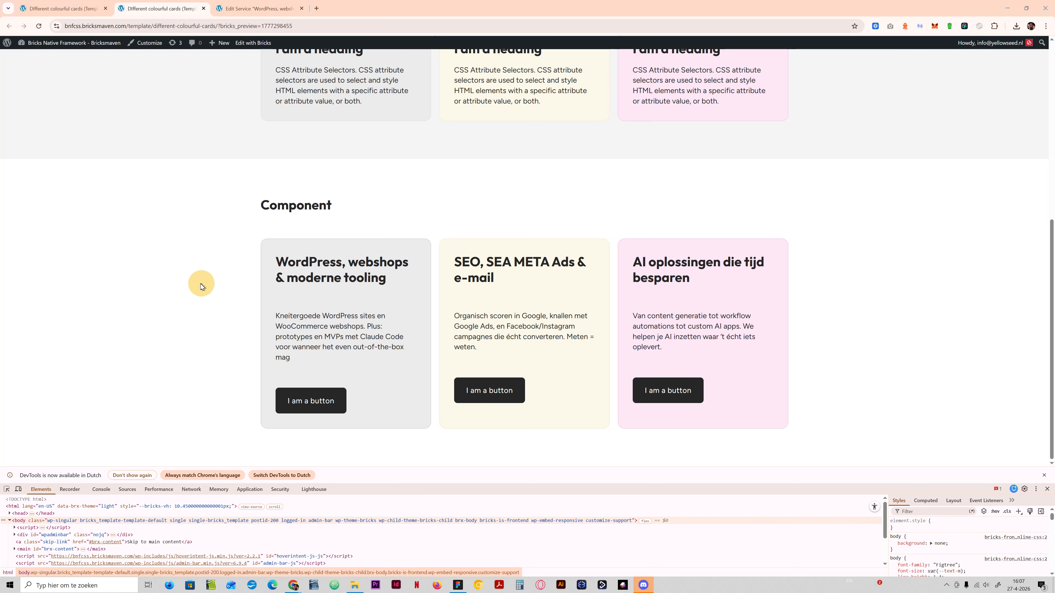